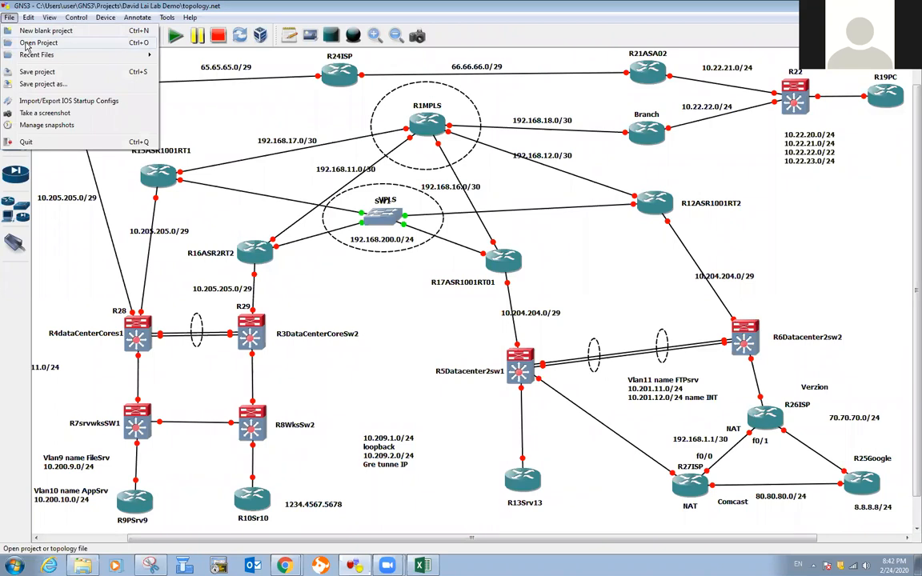
Step: Create a new blank project named gregy-lab, clearing the current topology
{"action": "left_click", "coordinate": [32, 43]}
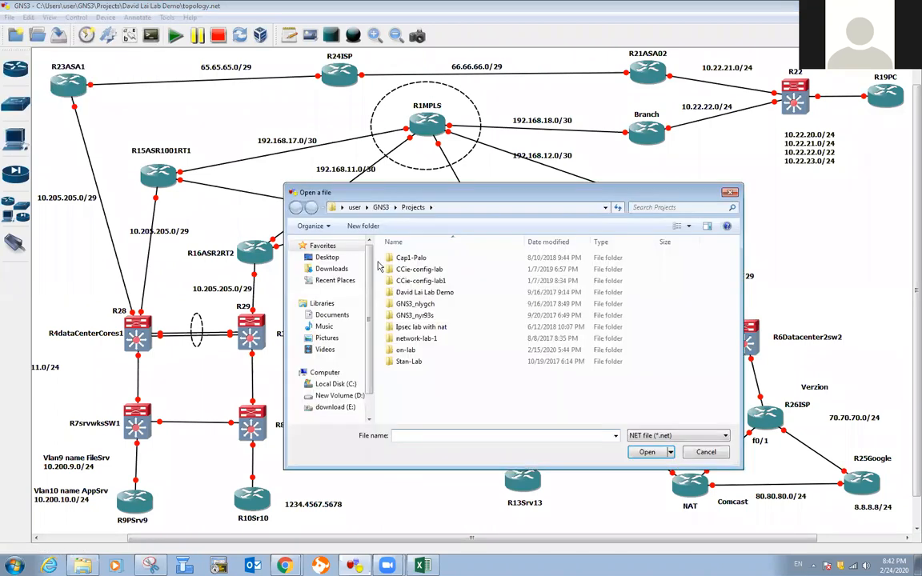
{"action": "left_click", "coordinate": [705, 453]}
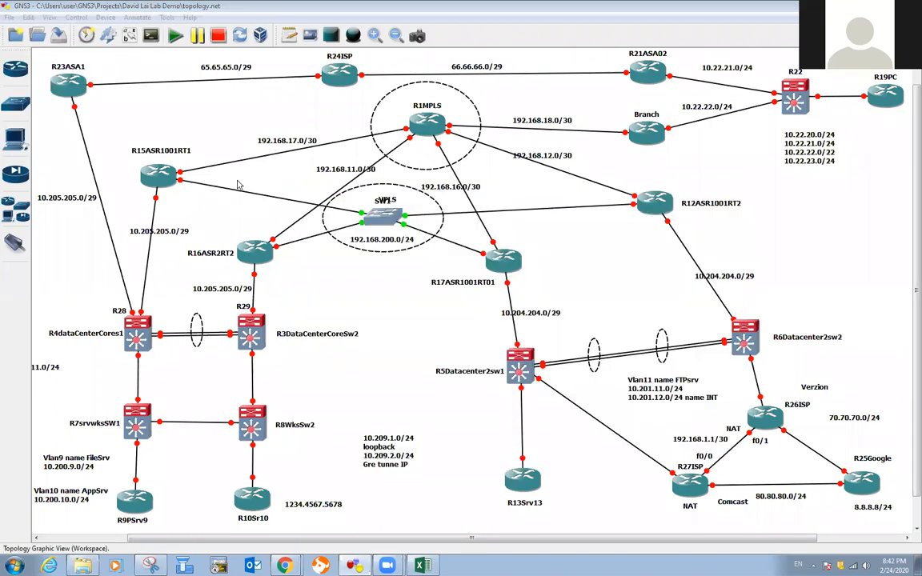
{"action": "left_click", "coordinate": [9, 17]}
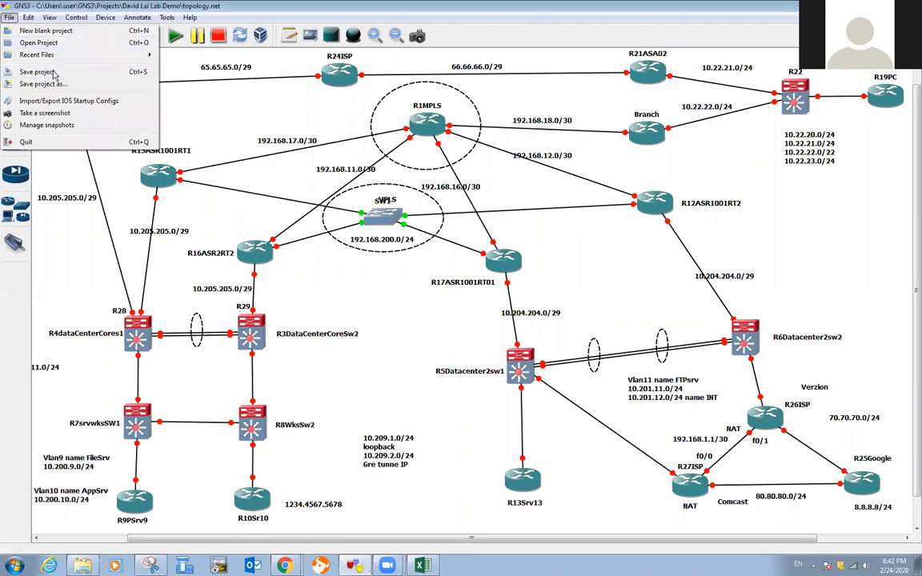
{"action": "left_click", "coordinate": [54, 32]}
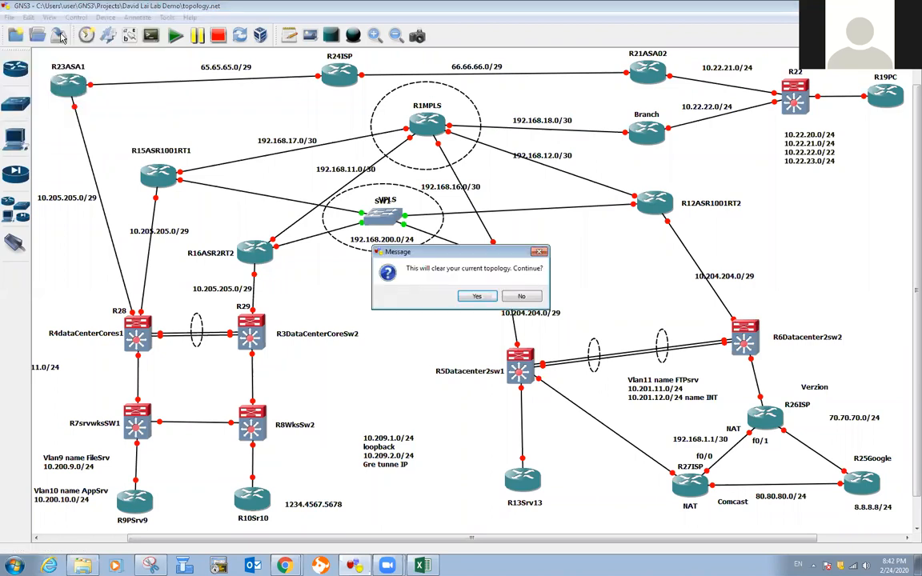
{"action": "left_click", "coordinate": [476, 296]}
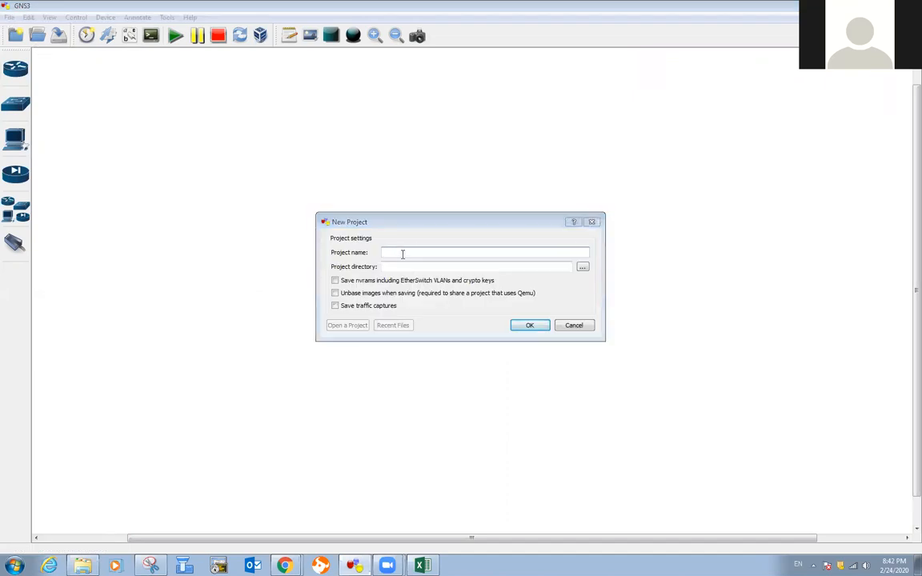
{"action": "type", "text": "gregy-lab"}
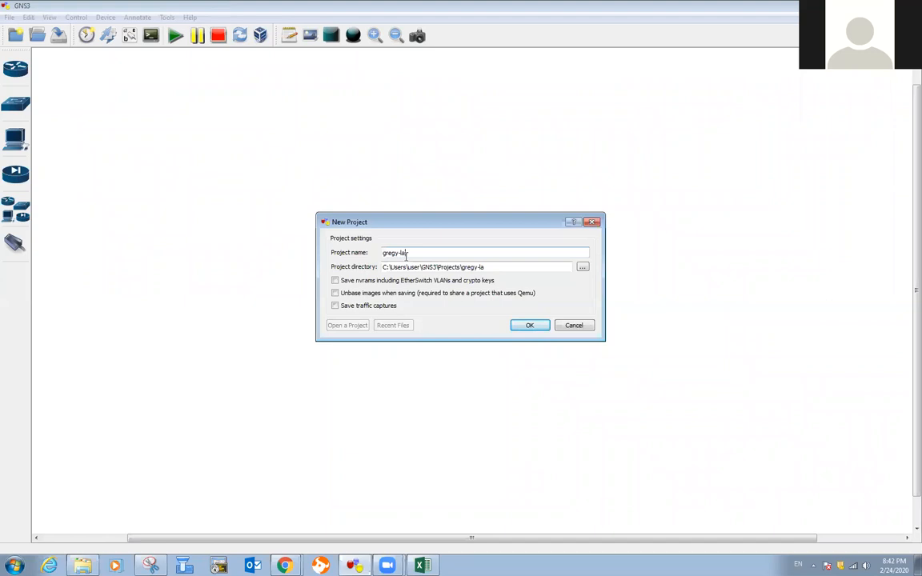
{"action": "left_click", "coordinate": [529, 325]}
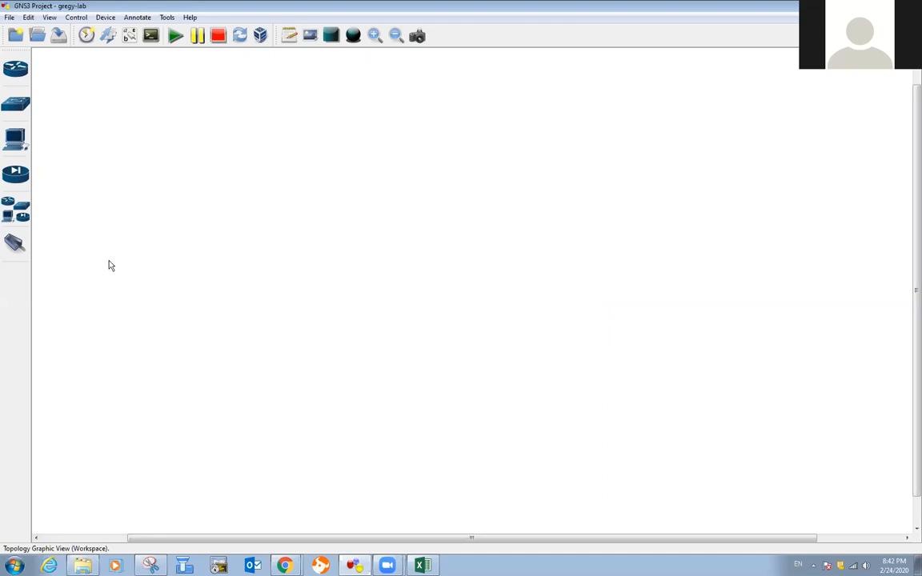
Step: Add four c3700 routers and two switches to the empty workspace and hide the device list
{"action": "left_click", "coordinate": [15, 209]}
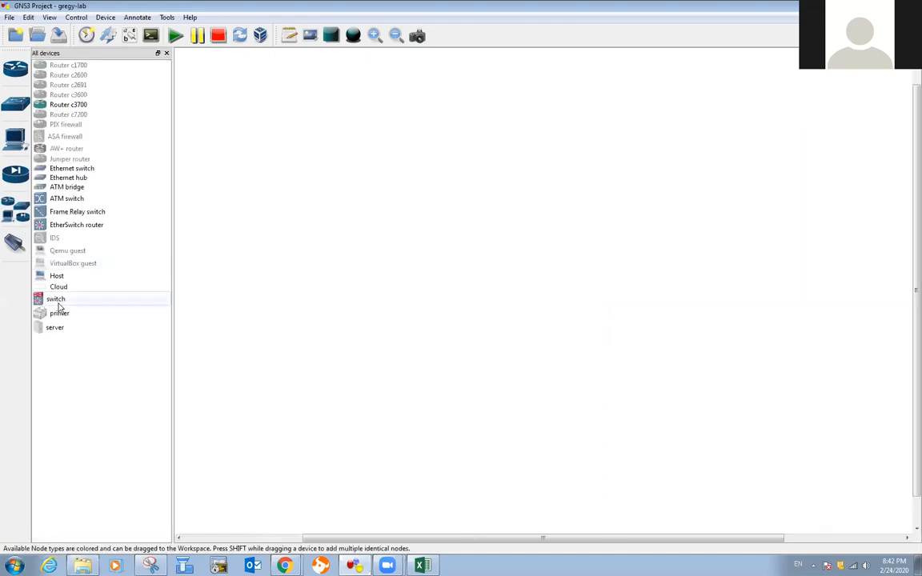
{"action": "left_click_drag", "start_coordinate": [68, 105], "coordinate": [321, 170]}
{"action": "left_click_drag", "start_coordinate": [56, 299], "coordinate": [458, 240]}
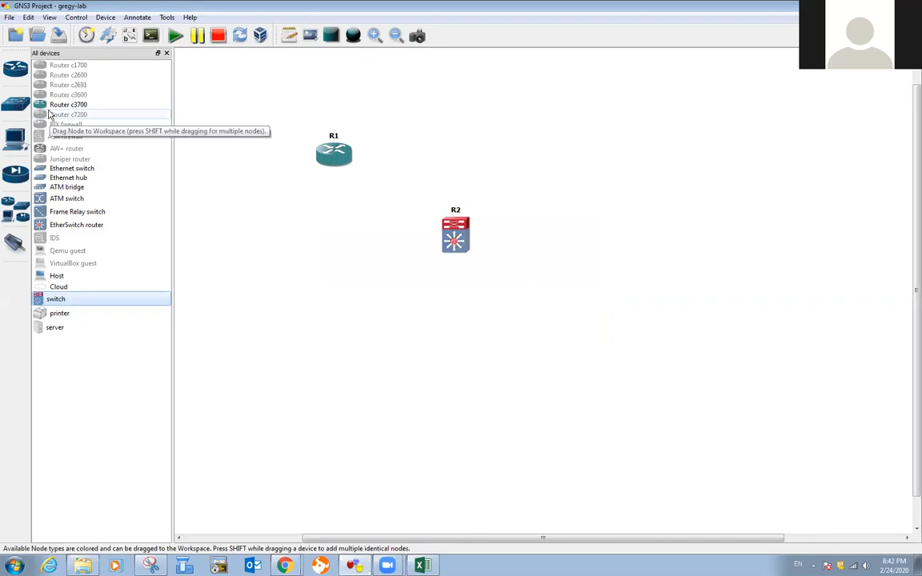
{"action": "left_click_drag", "start_coordinate": [62, 107], "coordinate": [496, 142]}
{"action": "left_click_drag", "start_coordinate": [90, 108], "coordinate": [612, 202]}
{"action": "left_click_drag", "start_coordinate": [64, 301], "coordinate": [570, 315]}
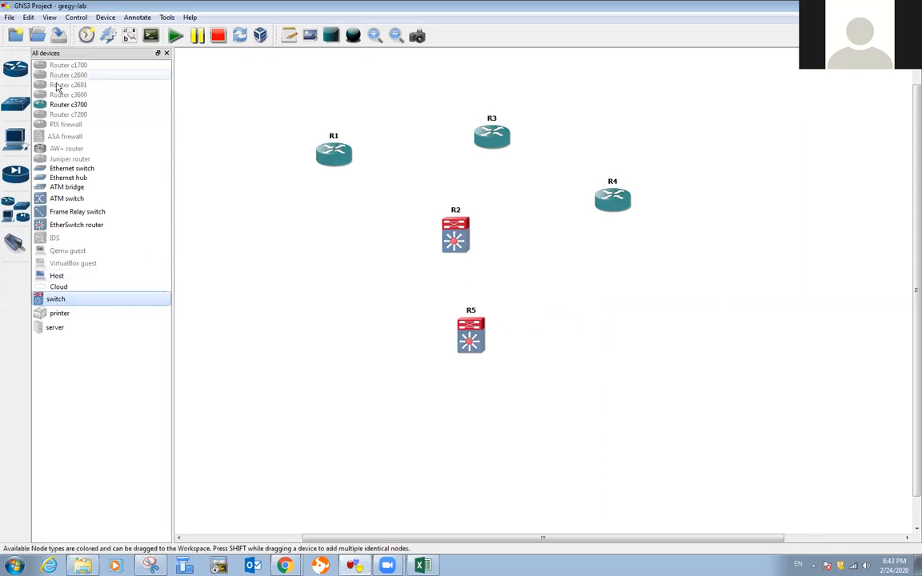
{"action": "left_click_drag", "start_coordinate": [71, 105], "coordinate": [674, 126]}
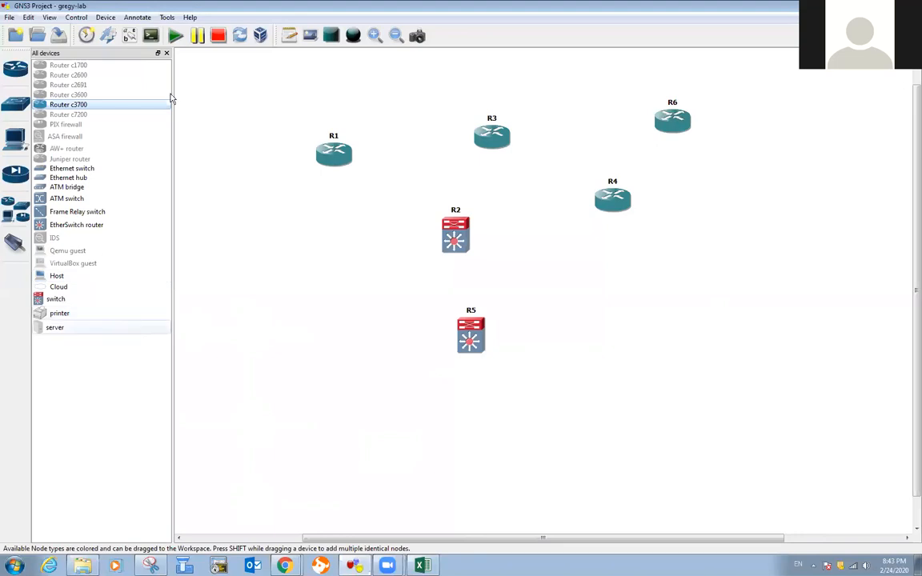
{"action": "left_click", "coordinate": [167, 54]}
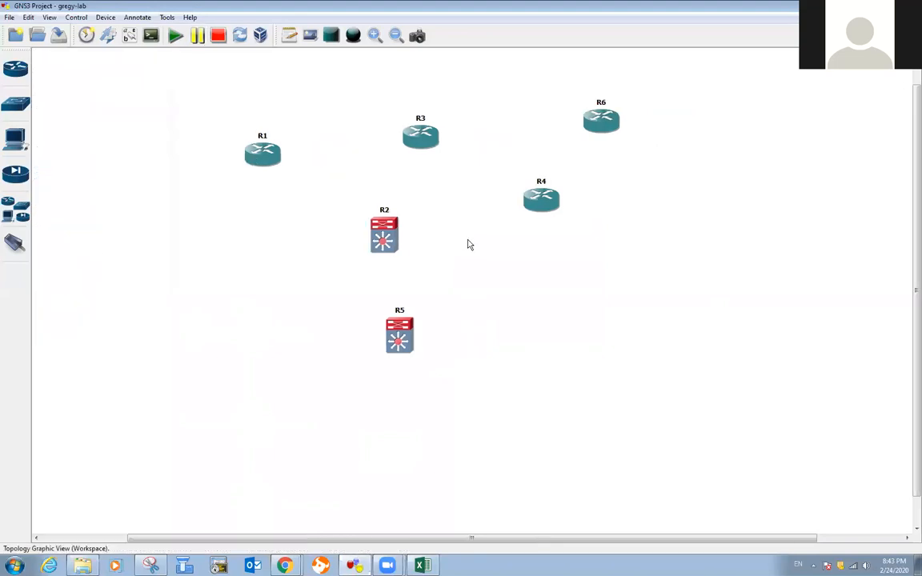
Step: Spread the devices out, placing switch R2 below R1, R4 lower beside R5, and R6 farther out past R3
{"action": "left_click_drag", "start_coordinate": [263, 154], "coordinate": [244, 193]}
{"action": "left_click_drag", "start_coordinate": [384, 236], "coordinate": [237, 288]}
{"action": "left_click_drag", "start_coordinate": [540, 200], "coordinate": [529, 264]}
{"action": "left_click_drag", "start_coordinate": [436, 141], "coordinate": [429, 167]}
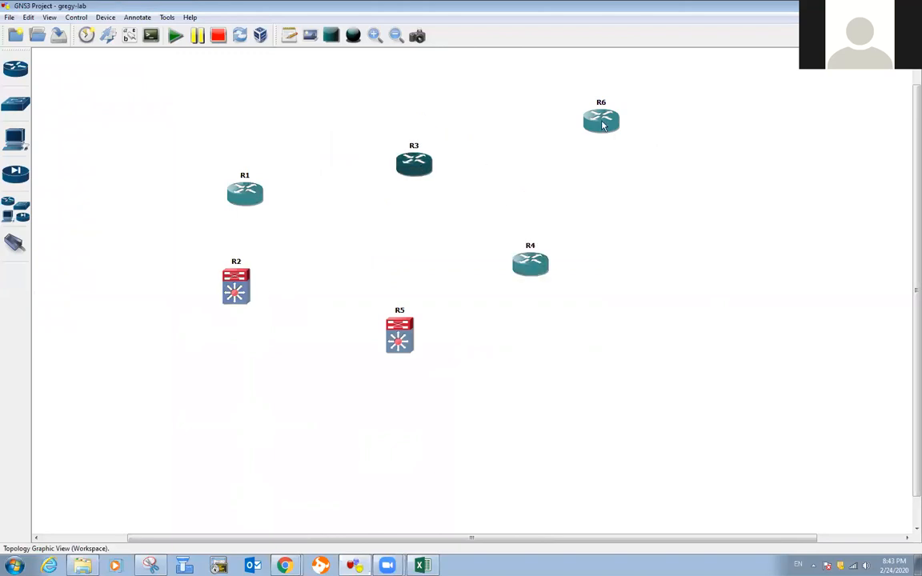
{"action": "left_click_drag", "start_coordinate": [602, 124], "coordinate": [661, 172]}
{"action": "left_click_drag", "start_coordinate": [412, 164], "coordinate": [415, 165]}
Step: Add the text note "ABC company" and place it in the upper-left corner of the topology
{"action": "left_click", "coordinate": [288, 38]}
{"action": "left_click", "coordinate": [316, 69]}
{"action": "type", "text": "A"}
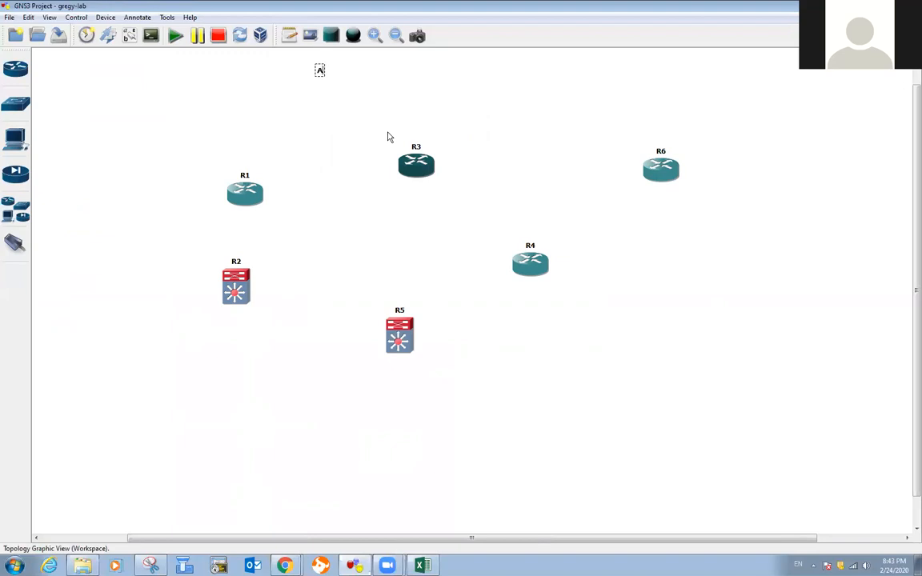
{"action": "type", "text": "BC company"}
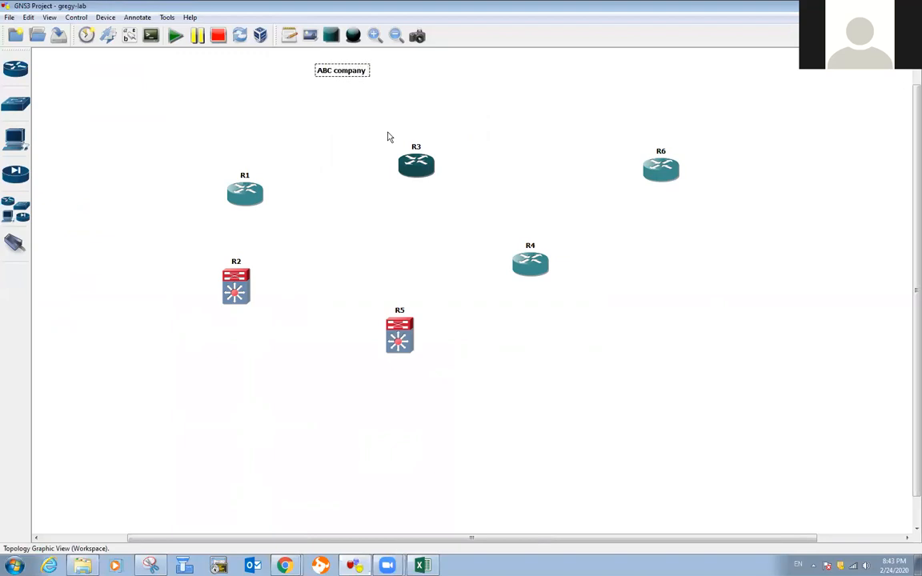
{"action": "left_click_drag", "start_coordinate": [349, 76], "coordinate": [94, 70]}
{"action": "left_click", "coordinate": [252, 116]}
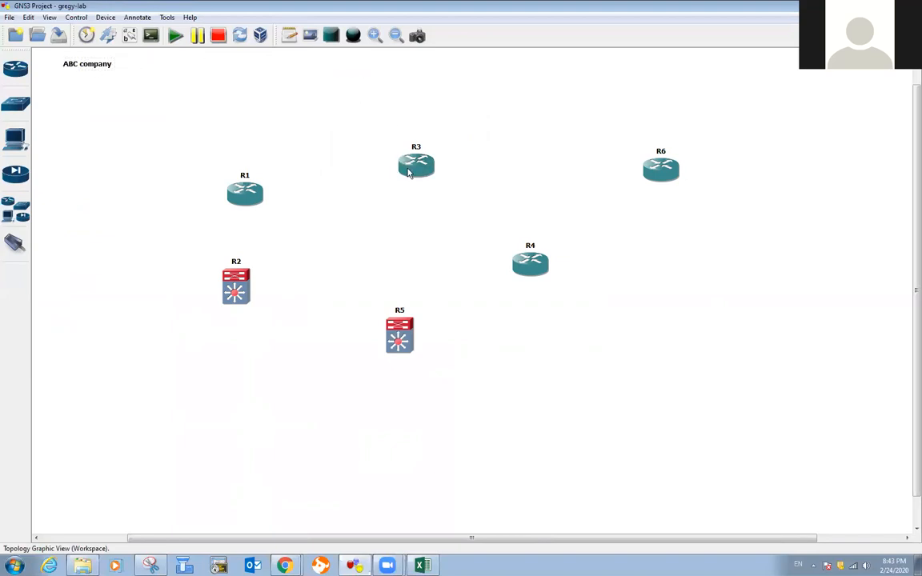
Step: Rename router R3 as MPLS and position it roughly level with R1
{"action": "left_click_drag", "start_coordinate": [411, 170], "coordinate": [419, 198]}
{"action": "left_click", "coordinate": [244, 201]}
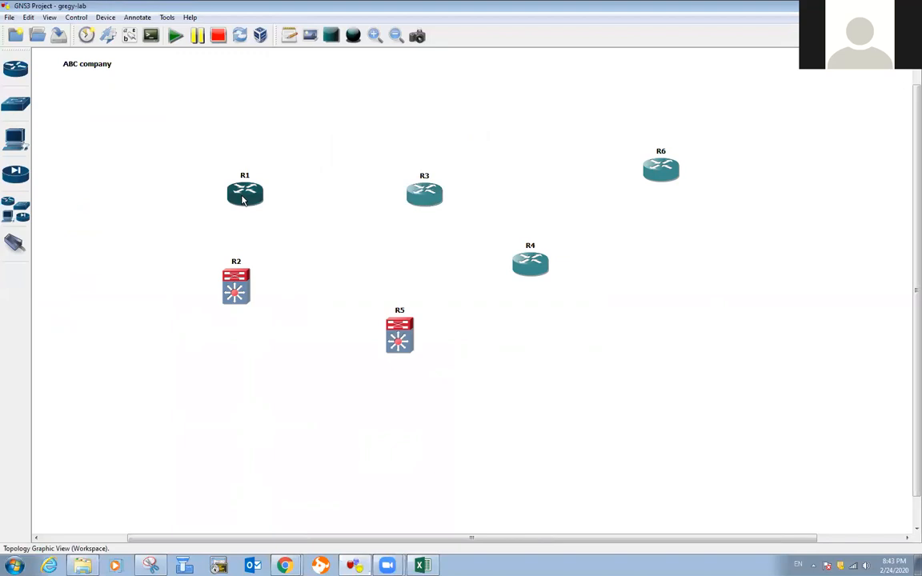
{"action": "right_click", "coordinate": [422, 198]}
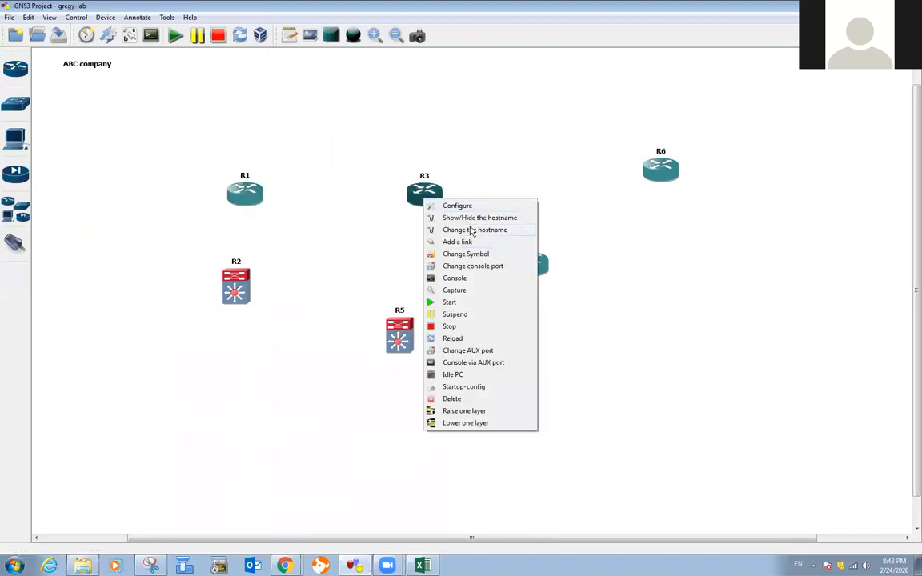
{"action": "left_click", "coordinate": [474, 230]}
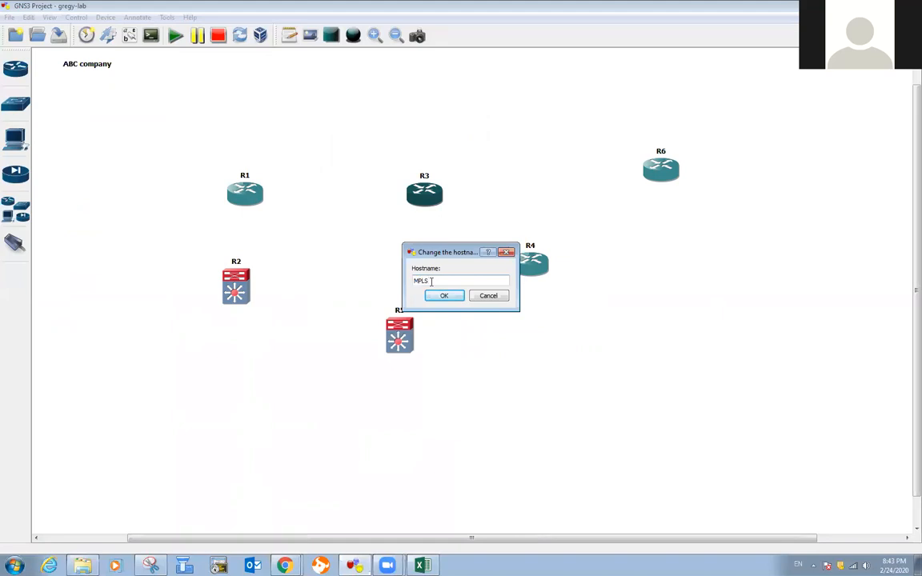
{"action": "type", "text": "MPLS"}
{"action": "left_click", "coordinate": [442, 295]}
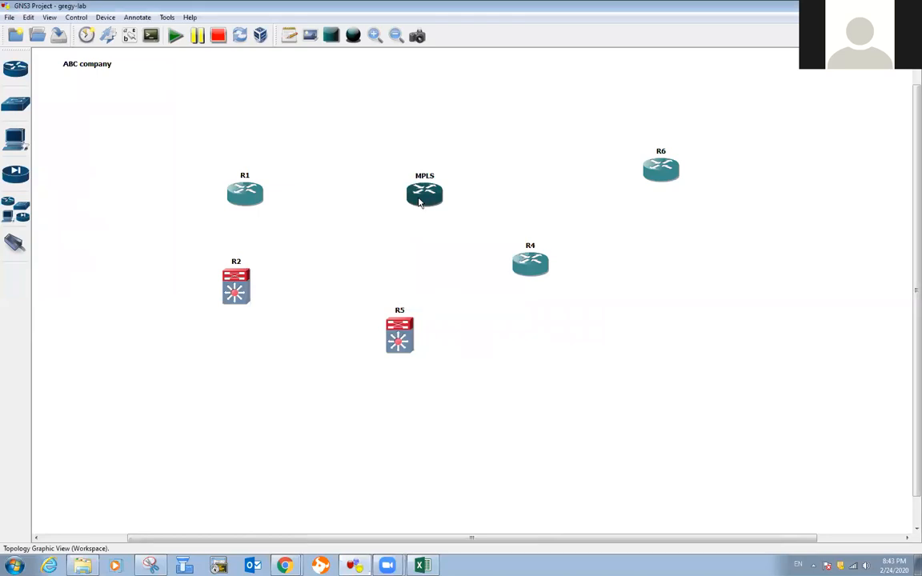
{"action": "left_click_drag", "start_coordinate": [420, 202], "coordinate": [412, 224]}
{"action": "left_click_drag", "start_coordinate": [239, 199], "coordinate": [241, 214]}
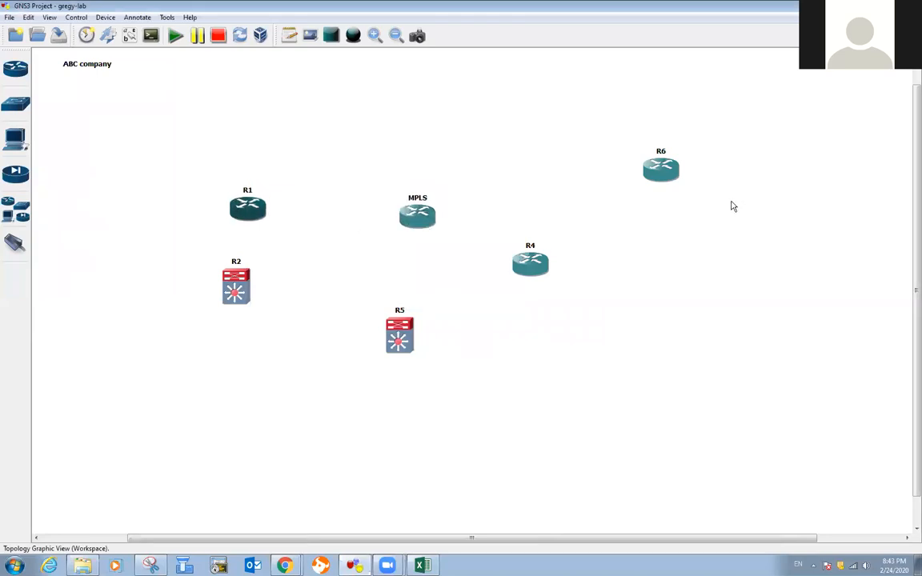
Step: Rename router R6 as NJ-Branch1 and shift it slightly up and outward
{"action": "right_click", "coordinate": [662, 178]}
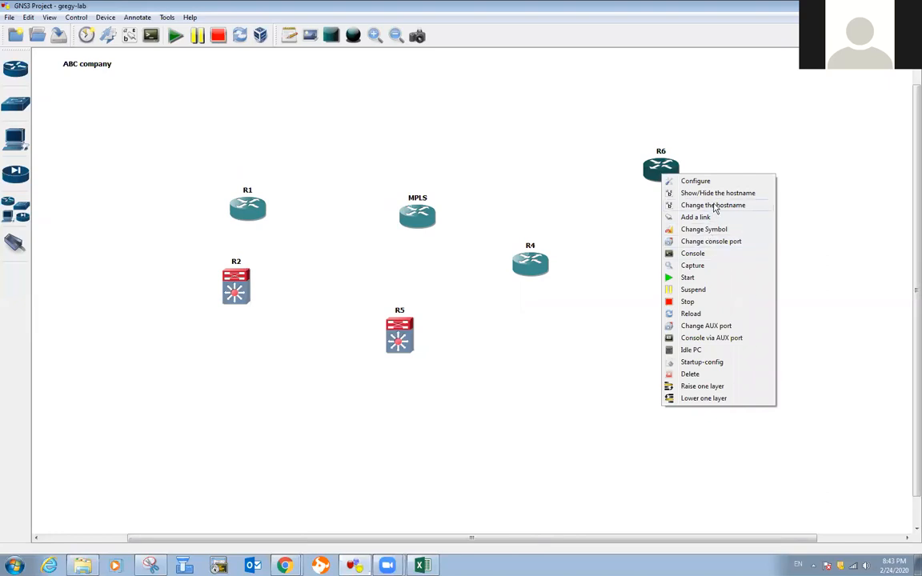
{"action": "left_click", "coordinate": [712, 206]}
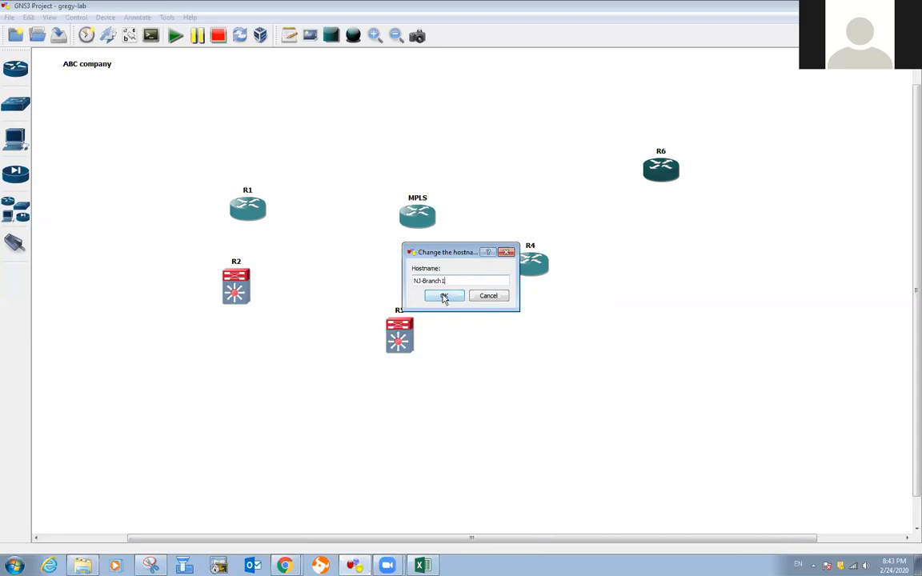
{"action": "left_click", "coordinate": [444, 297]}
{"action": "left_click_drag", "start_coordinate": [660, 170], "coordinate": [672, 161]}
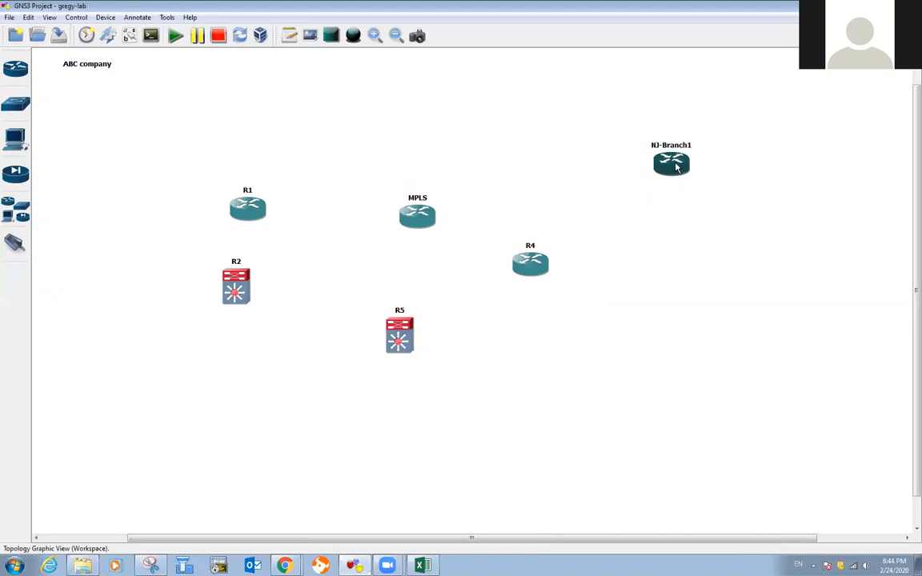
Step: Change the NJ-Branch1 router's hostname to USNJNWrt1 and move it farther up and outward
{"action": "right_click", "coordinate": [676, 166]}
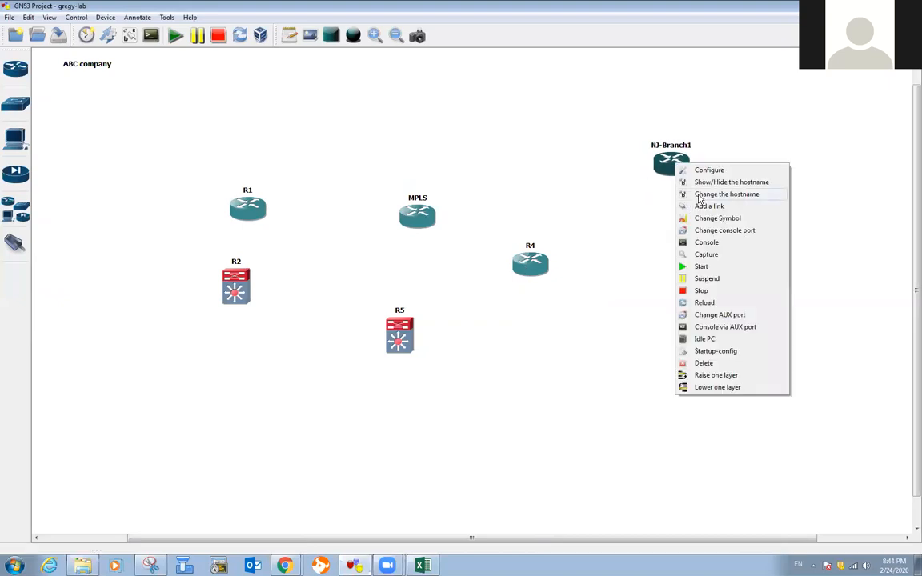
{"action": "left_click", "coordinate": [699, 195]}
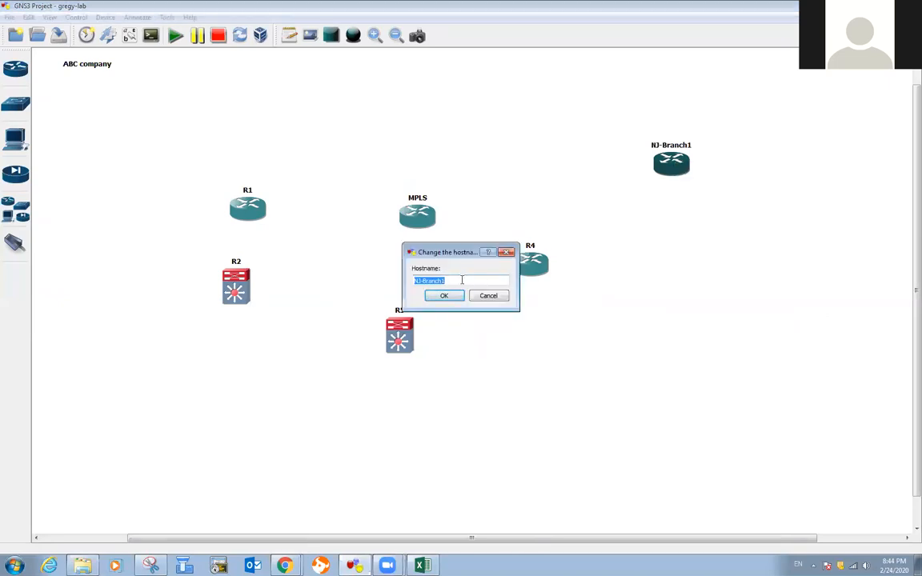
{"action": "type", "text": "Y"}
{"action": "left_click", "coordinate": [438, 296]}
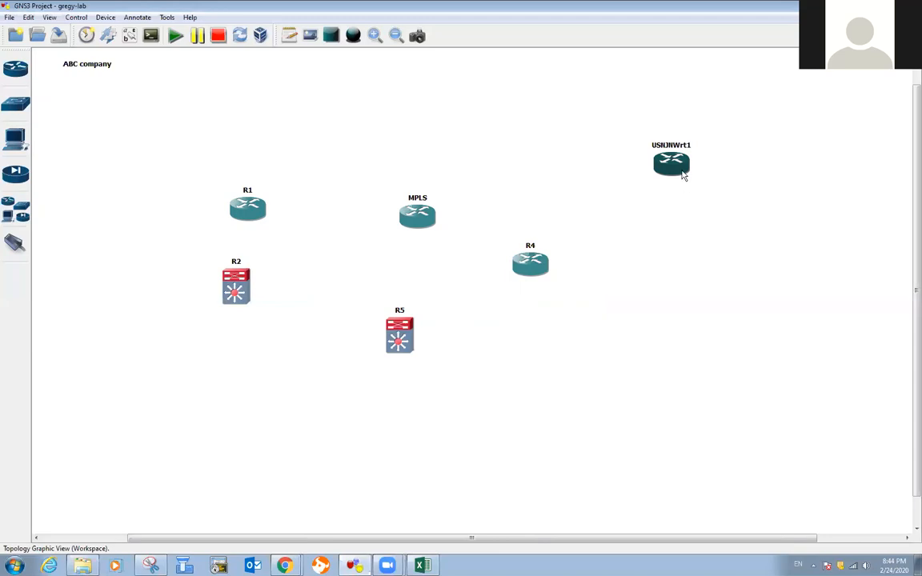
{"action": "left_click_drag", "start_coordinate": [683, 176], "coordinate": [701, 150]}
Step: Rename router R4 as USFLORrt1 and place it below USNJNWrt1
{"action": "right_click", "coordinate": [539, 262]}
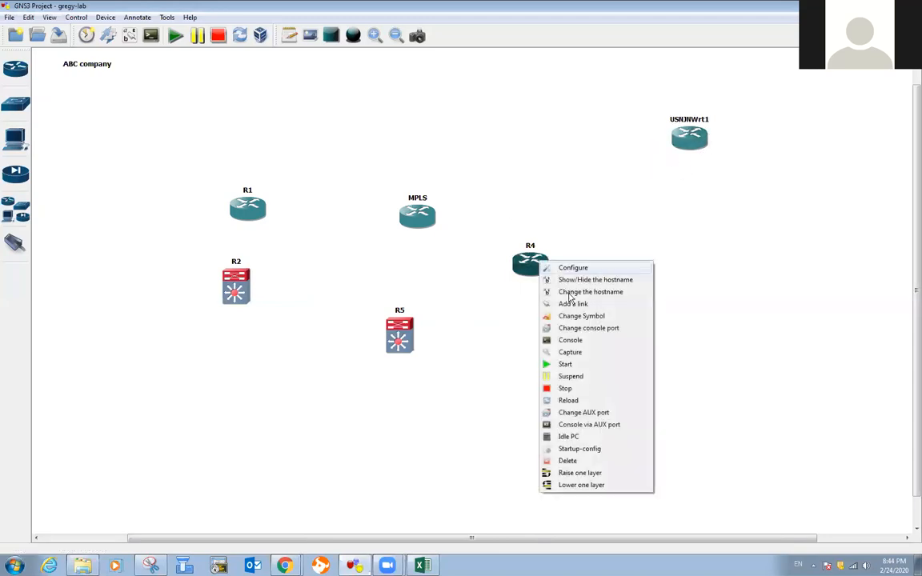
{"action": "left_click", "coordinate": [566, 292]}
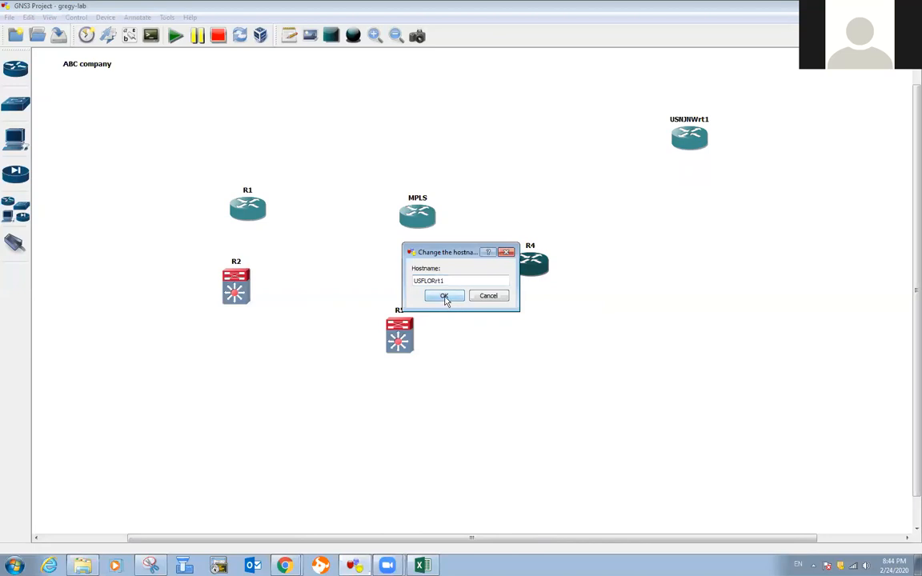
{"action": "left_click", "coordinate": [446, 297]}
{"action": "left_click_drag", "start_coordinate": [552, 252], "coordinate": [713, 219]}
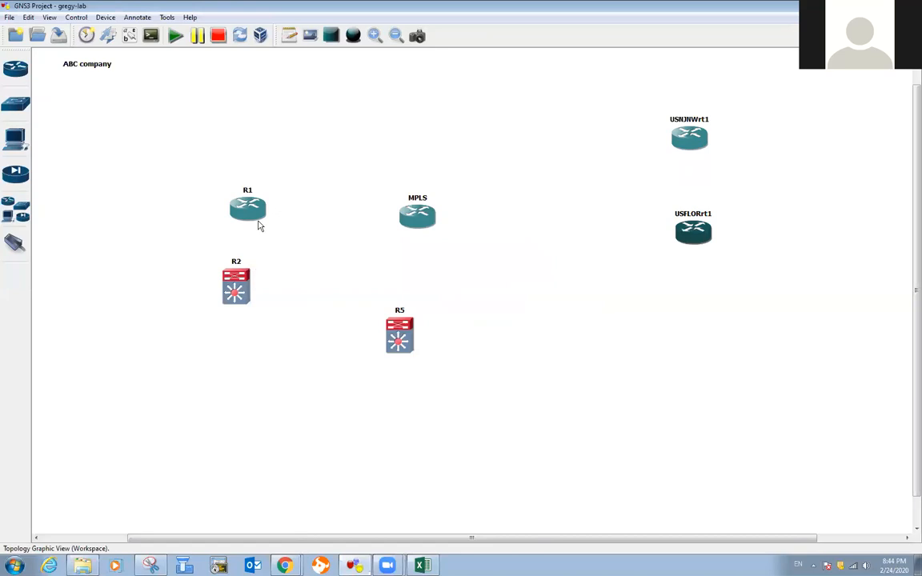
Step: Rename router R1 as USCALArt-1 and move it up above the level of MPLS
{"action": "right_click", "coordinate": [256, 209]}
{"action": "left_click", "coordinate": [298, 241]}
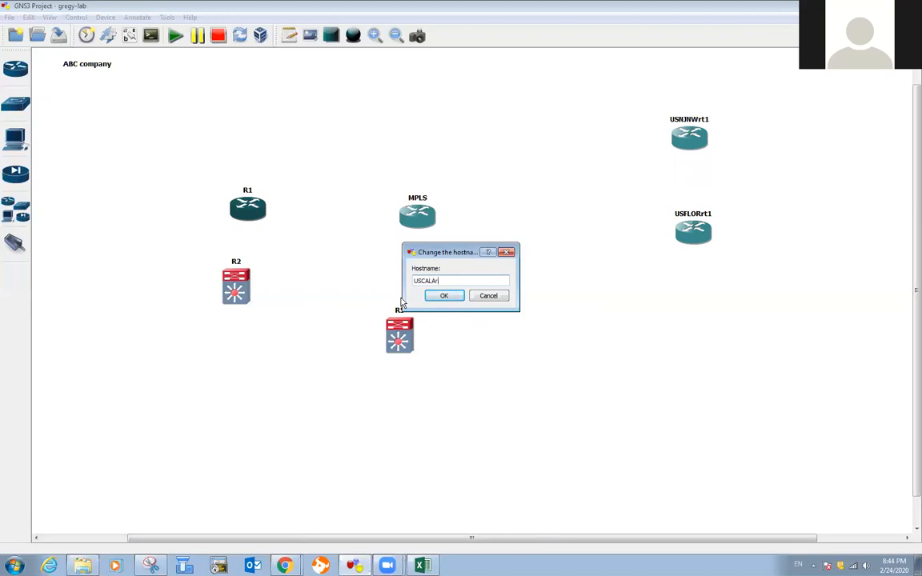
{"action": "left_click", "coordinate": [444, 296]}
{"action": "left_click_drag", "start_coordinate": [249, 212], "coordinate": [280, 144]}
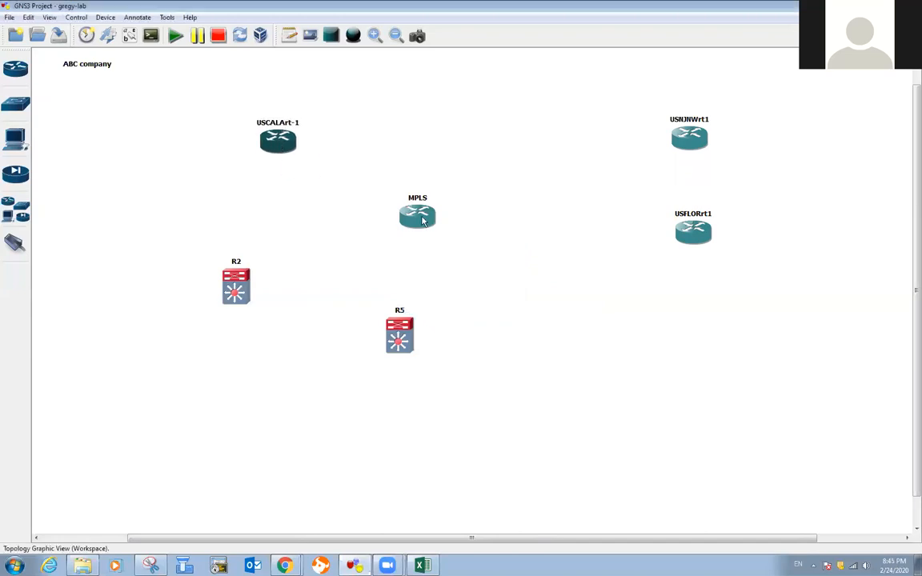
Step: Rearrange the routers so USCALArt-1, USNJNWrt1 and USFLORrt1 sit closely around the central MPLS router
{"action": "left_click_drag", "start_coordinate": [418, 215], "coordinate": [467, 234]}
{"action": "left_click_drag", "start_coordinate": [702, 148], "coordinate": [554, 130]}
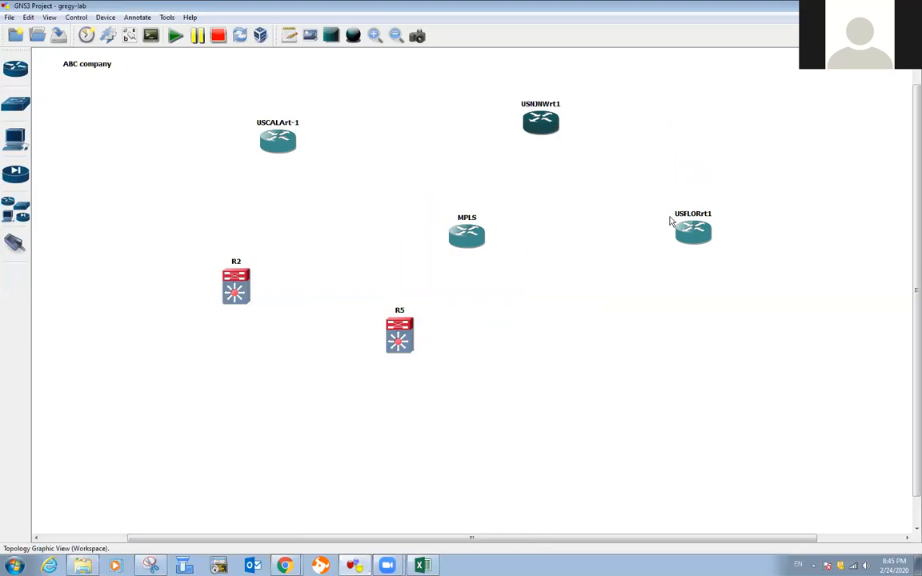
{"action": "left_click_drag", "start_coordinate": [693, 232], "coordinate": [659, 255]}
{"action": "left_click_drag", "start_coordinate": [480, 240], "coordinate": [434, 236]}
{"action": "left_click_drag", "start_coordinate": [663, 261], "coordinate": [614, 264]}
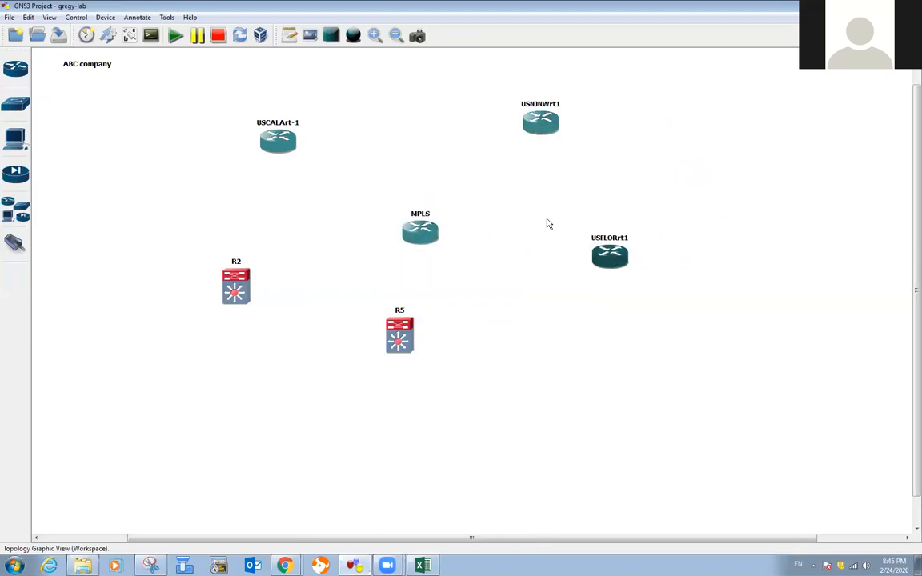
{"action": "left_click_drag", "start_coordinate": [290, 146], "coordinate": [313, 166]}
{"action": "left_click_drag", "start_coordinate": [544, 127], "coordinate": [542, 138]}
{"action": "left_click_drag", "start_coordinate": [606, 259], "coordinate": [598, 259]}
{"action": "left_click_drag", "start_coordinate": [428, 236], "coordinate": [429, 238]}
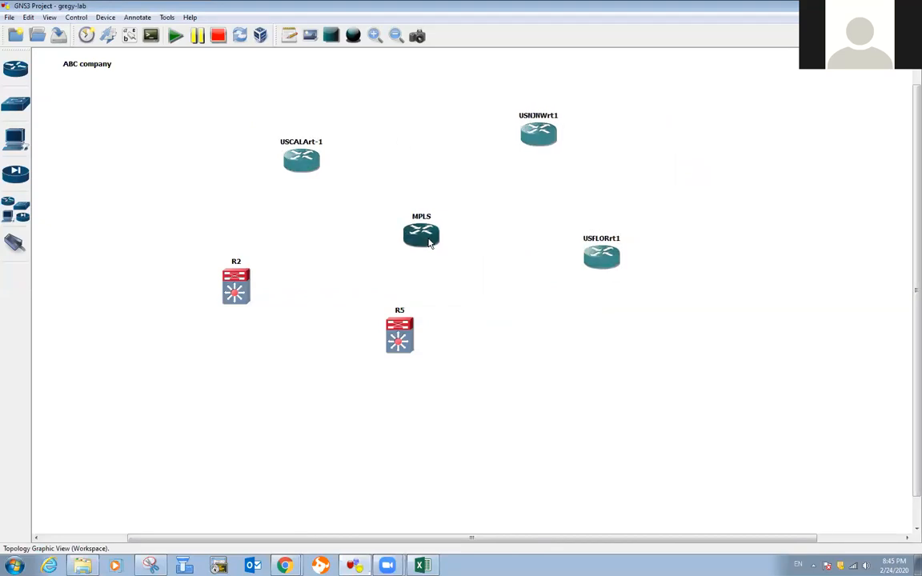
Step: Move switches R2 and R5 lower, with R2 farther outward and R5 beneath the MPLS router
{"action": "left_click_drag", "start_coordinate": [241, 303], "coordinate": [162, 368]}
{"action": "left_click_drag", "start_coordinate": [409, 347], "coordinate": [459, 390]}
{"action": "left_click_drag", "start_coordinate": [165, 356], "coordinate": [165, 376]}
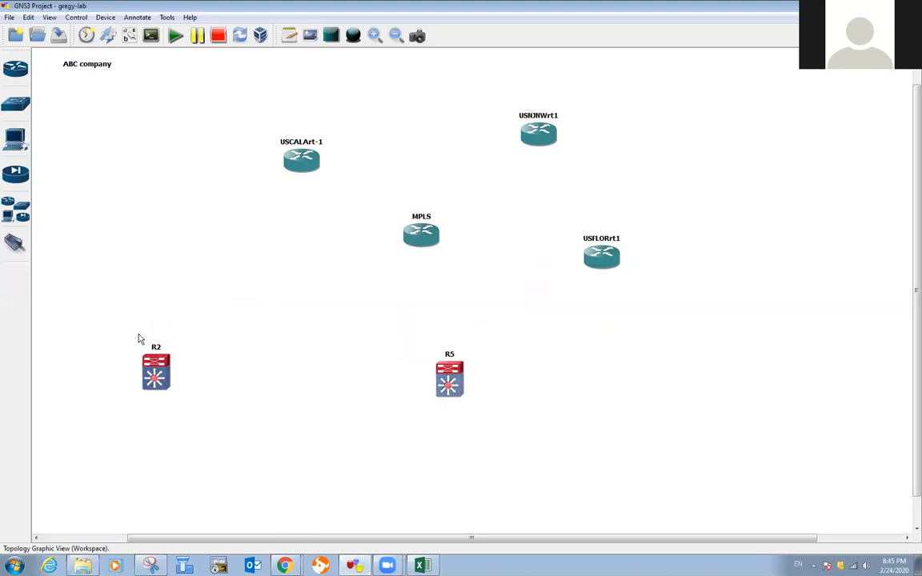
Step: Add three c3700 routers on the USCALArt-1 side of MPLS and two more switches in the lower row
{"action": "left_click", "coordinate": [22, 210]}
{"action": "left_click_drag", "start_coordinate": [68, 104], "coordinate": [203, 177]}
{"action": "left_click_drag", "start_coordinate": [68, 104], "coordinate": [250, 270]}
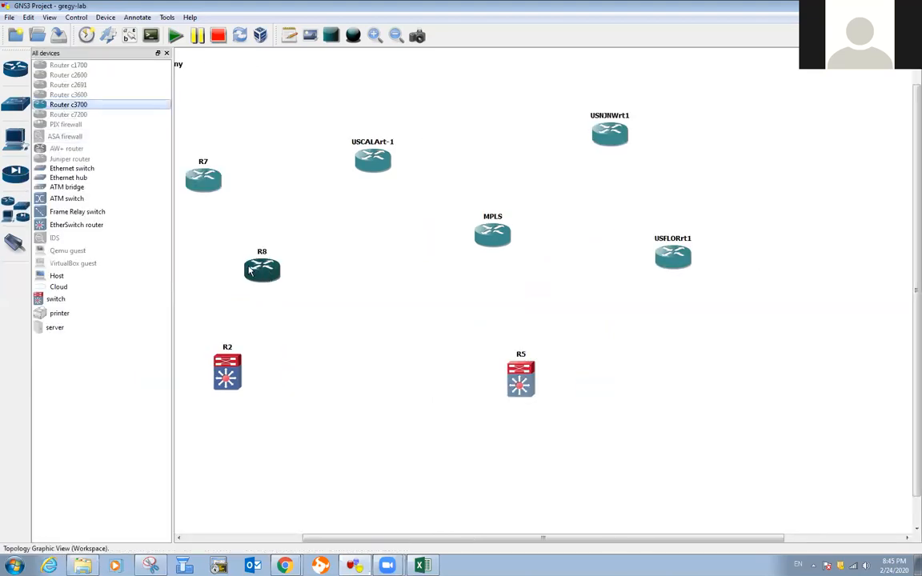
{"action": "left_click_drag", "start_coordinate": [55, 304], "coordinate": [404, 400]}
{"action": "left_click_drag", "start_coordinate": [64, 300], "coordinate": [649, 379]}
{"action": "left_click_drag", "start_coordinate": [76, 107], "coordinate": [350, 280]}
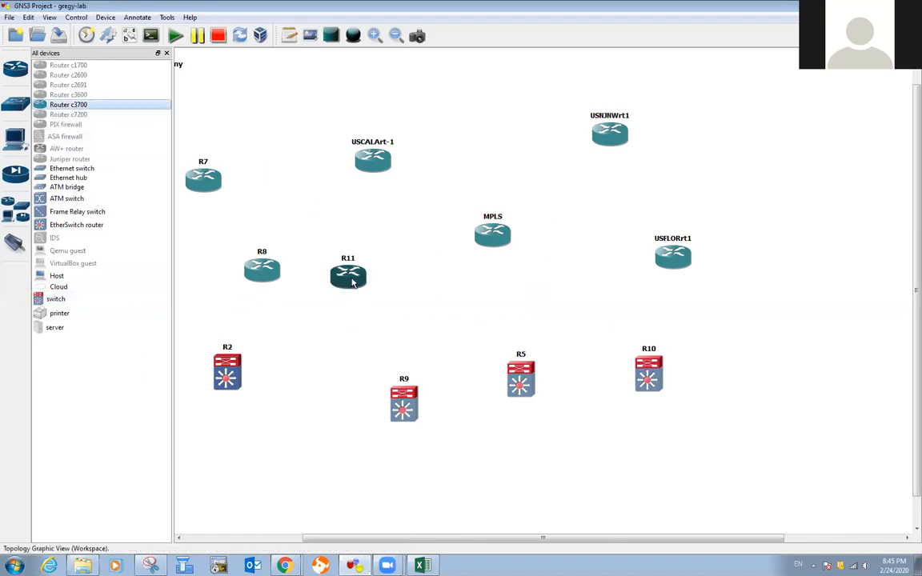
{"action": "left_click", "coordinate": [166, 53]}
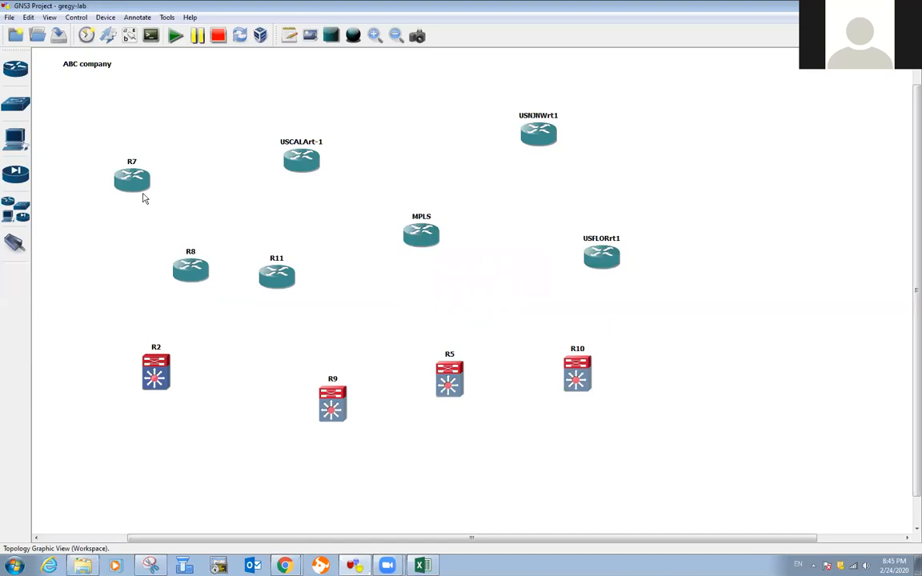
Step: Rename router R8 as NY-datacenter and place it just above switch R2
{"action": "left_click", "coordinate": [191, 269]}
{"action": "right_click", "coordinate": [141, 188]}
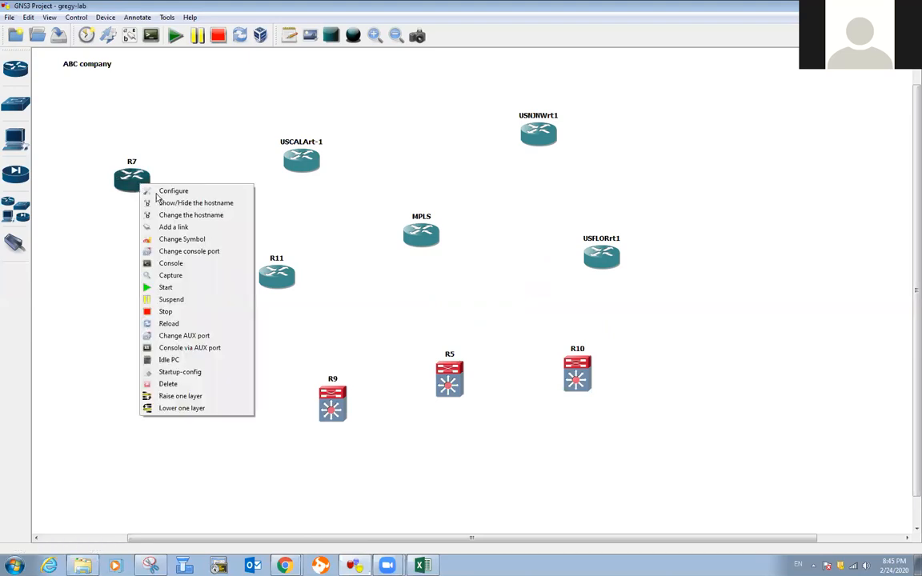
{"action": "left_click", "coordinate": [376, 296]}
{"action": "right_click", "coordinate": [200, 272]}
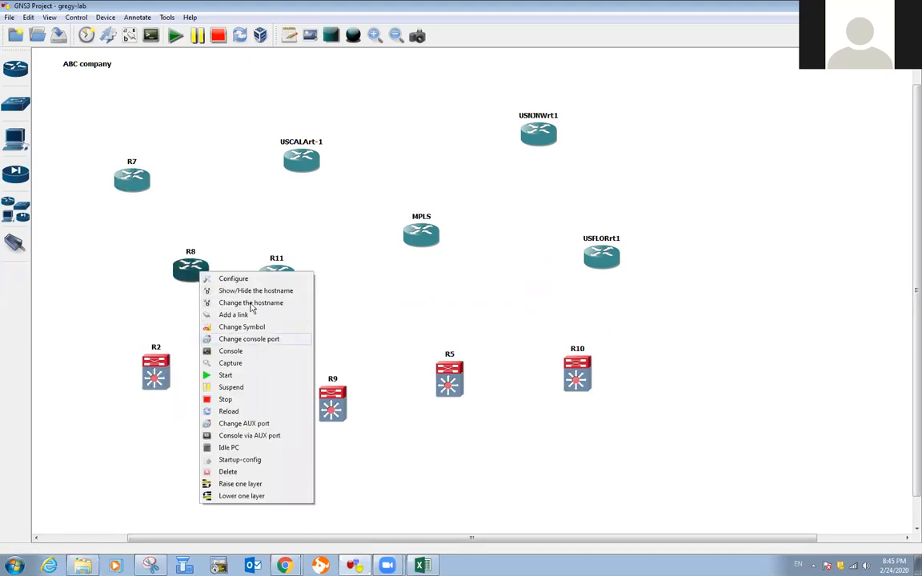
{"action": "left_click", "coordinate": [240, 302]}
{"action": "type", "text": "NY-datacenter"}
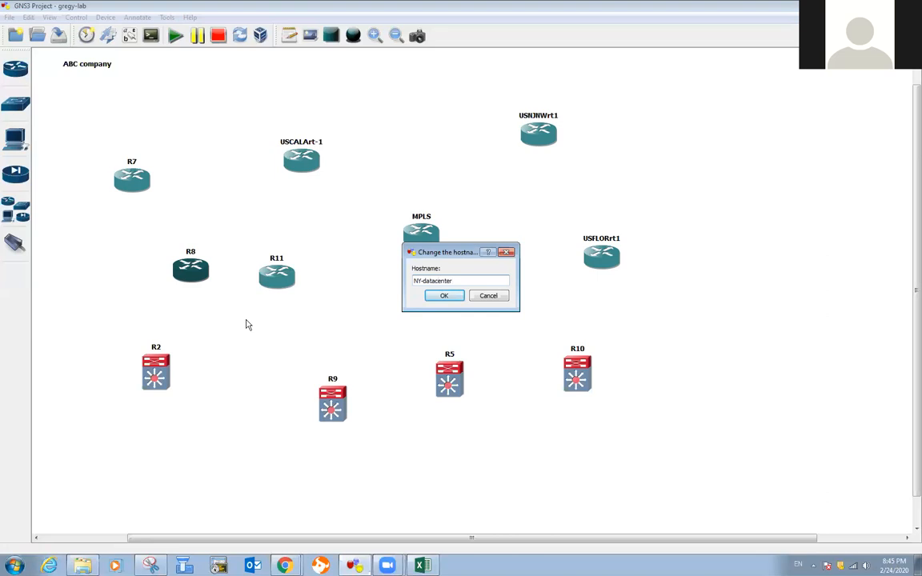
{"action": "left_click", "coordinate": [442, 296]}
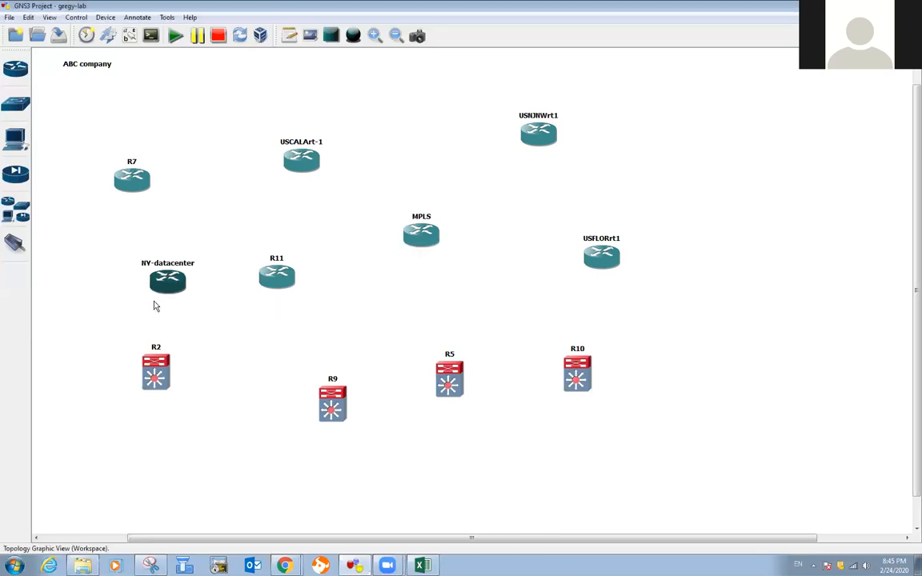
{"action": "left_click_drag", "start_coordinate": [165, 284], "coordinate": [137, 307]}
Step: Move router R7 to the opposite side beyond USFLORrt1 and rename it SNJ-dr-datacenter
{"action": "left_click_drag", "start_coordinate": [132, 195], "coordinate": [750, 329]}
{"action": "right_click", "coordinate": [750, 329]}
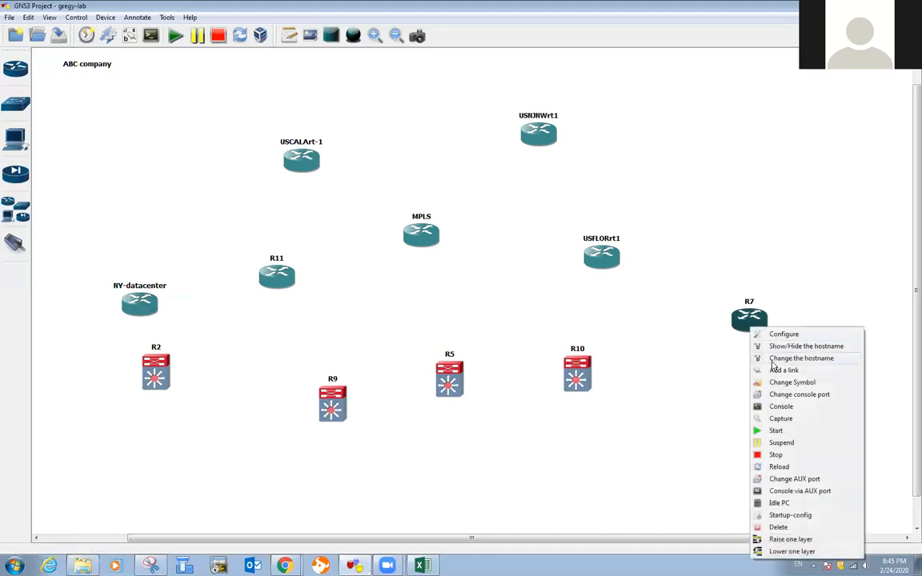
{"action": "left_click", "coordinate": [772, 360]}
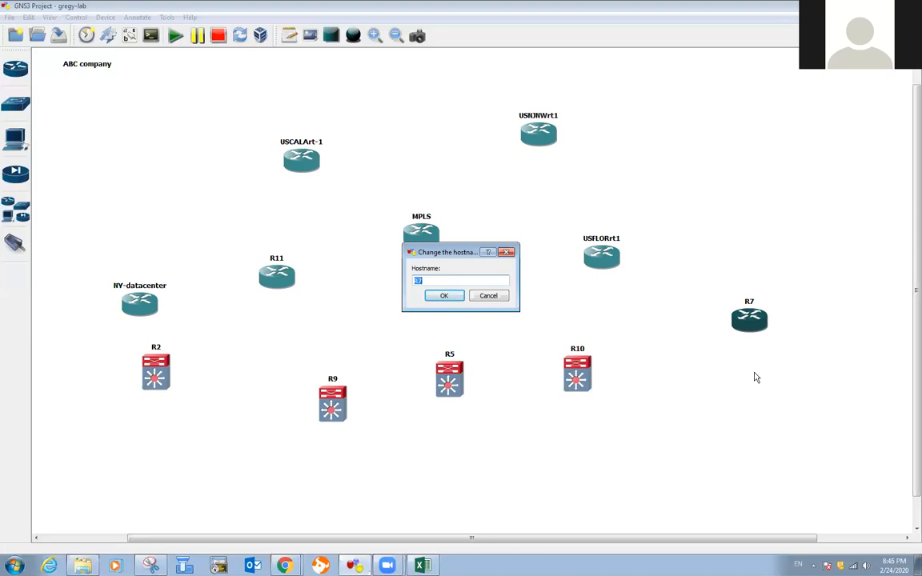
{"action": "type", "text": "NJS"}
{"action": "key", "text": "BackSpace"}
{"action": "key", "text": "BackSpace"}
{"action": "type", "text": "SNJ-datacenterdr-"}
{"action": "left_click", "coordinate": [444, 295]}
{"action": "left_click_drag", "start_coordinate": [755, 300], "coordinate": [759, 317]}
Step: Shift the NY-datacenter and SNJ-dr-datacenter routers slightly lower and outward
{"action": "double_click", "coordinate": [138, 301]}
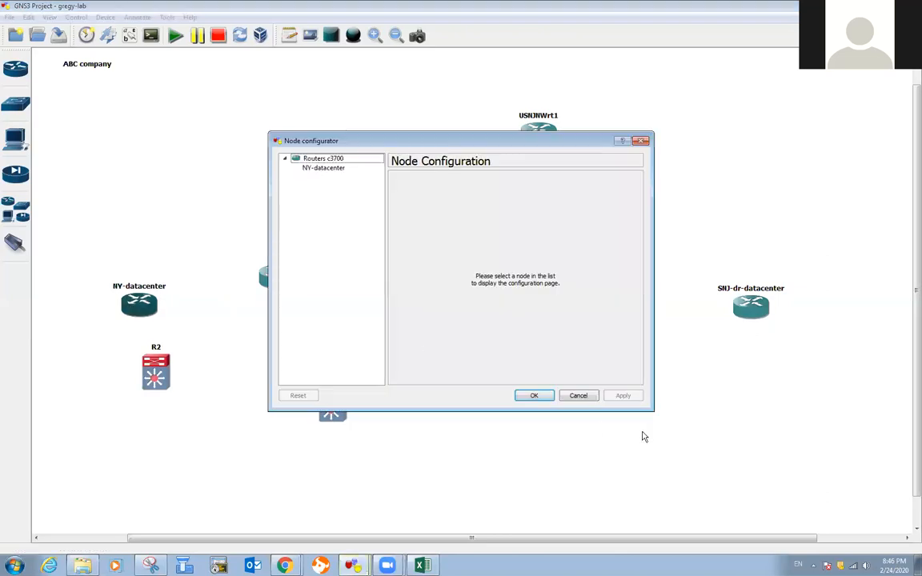
{"action": "left_click", "coordinate": [578, 395]}
{"action": "left_click_drag", "start_coordinate": [130, 313], "coordinate": [130, 328]}
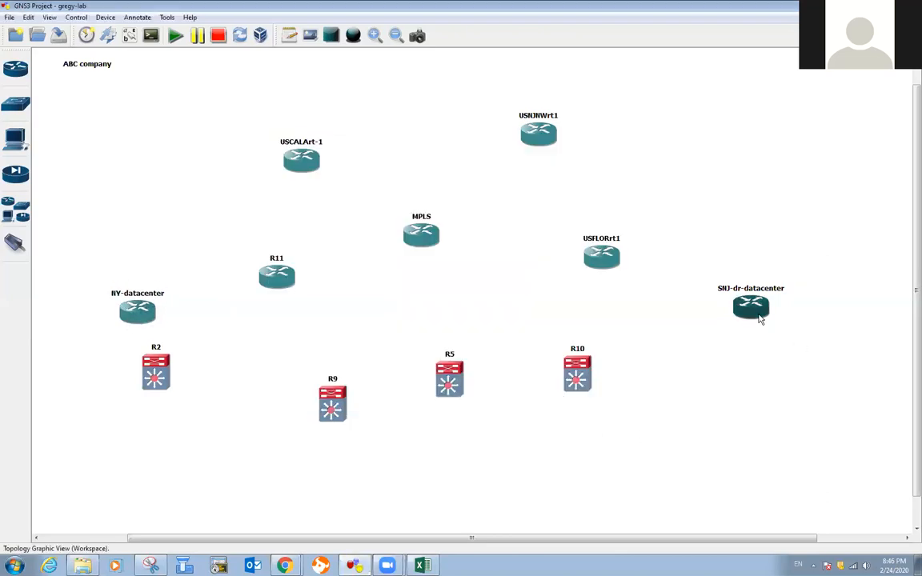
{"action": "left_click_drag", "start_coordinate": [759, 319], "coordinate": [776, 337]}
{"action": "left_click_drag", "start_coordinate": [141, 318], "coordinate": [136, 320]}
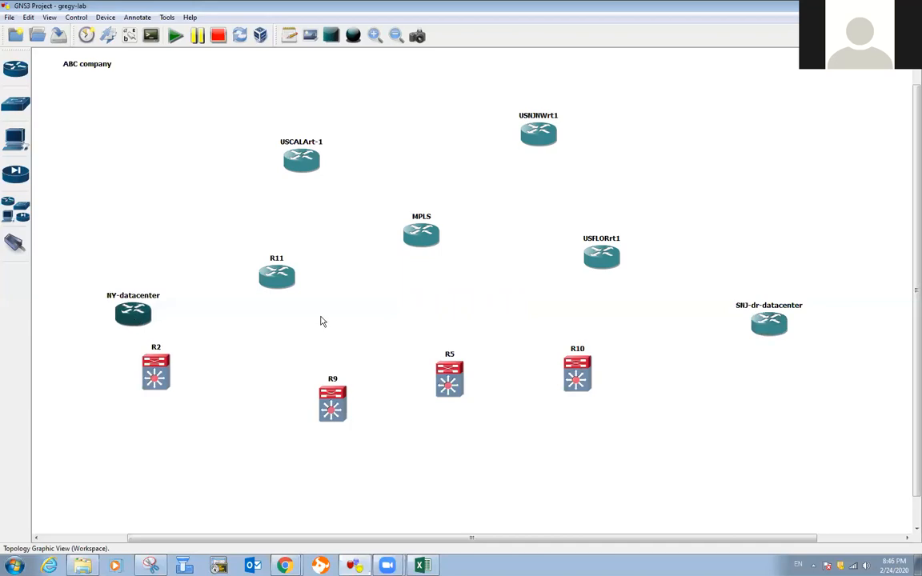
{"action": "left_click", "coordinate": [776, 328]}
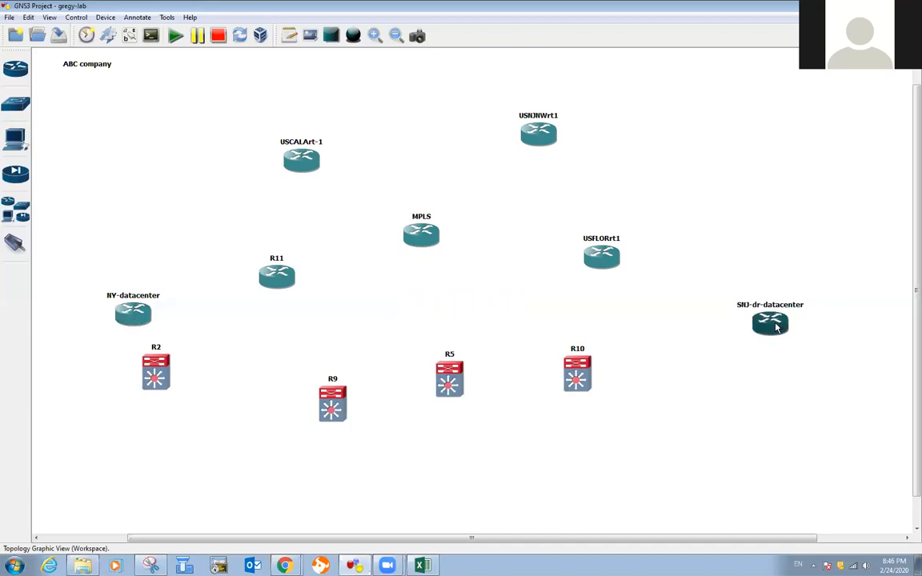
Step: Place switches R2 and R9 side by side beneath the NY-datacenter router
{"action": "left_click_drag", "start_coordinate": [160, 380], "coordinate": [88, 412]}
{"action": "left_click_drag", "start_coordinate": [324, 408], "coordinate": [177, 395]}
{"action": "left_click_drag", "start_coordinate": [84, 408], "coordinate": [77, 388]}
{"action": "left_click_drag", "start_coordinate": [176, 401], "coordinate": [181, 400]}
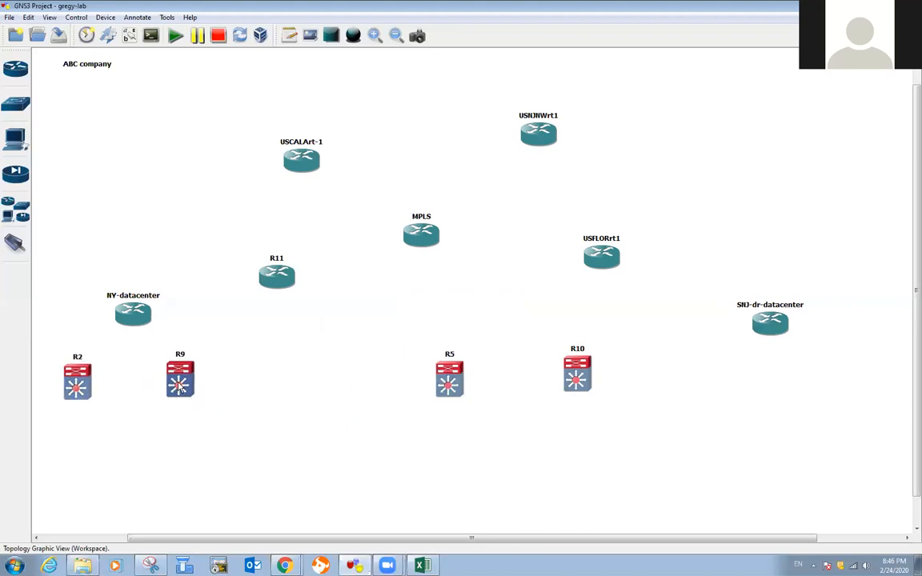
Step: Change switch R2's hostname to NYcoresw1
{"action": "right_click", "coordinate": [82, 386]}
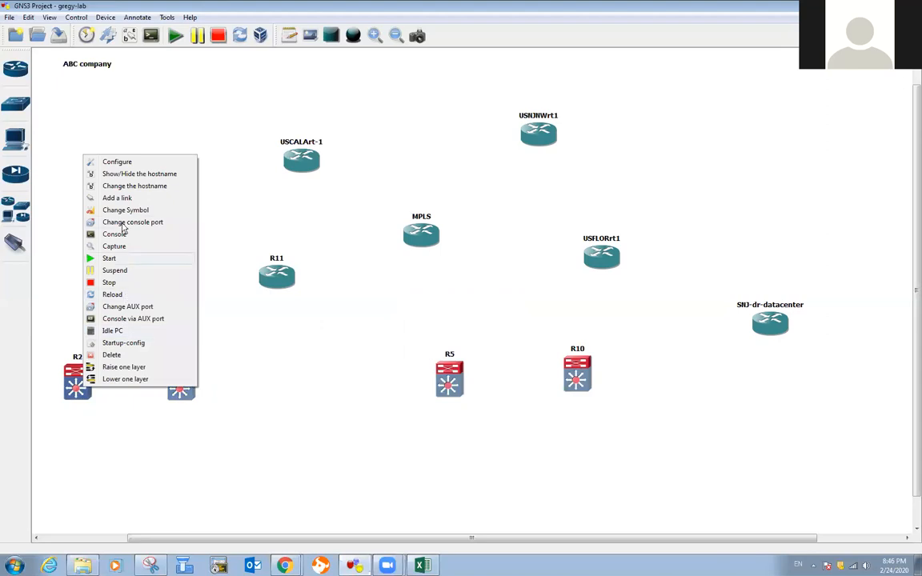
{"action": "left_click", "coordinate": [120, 185]}
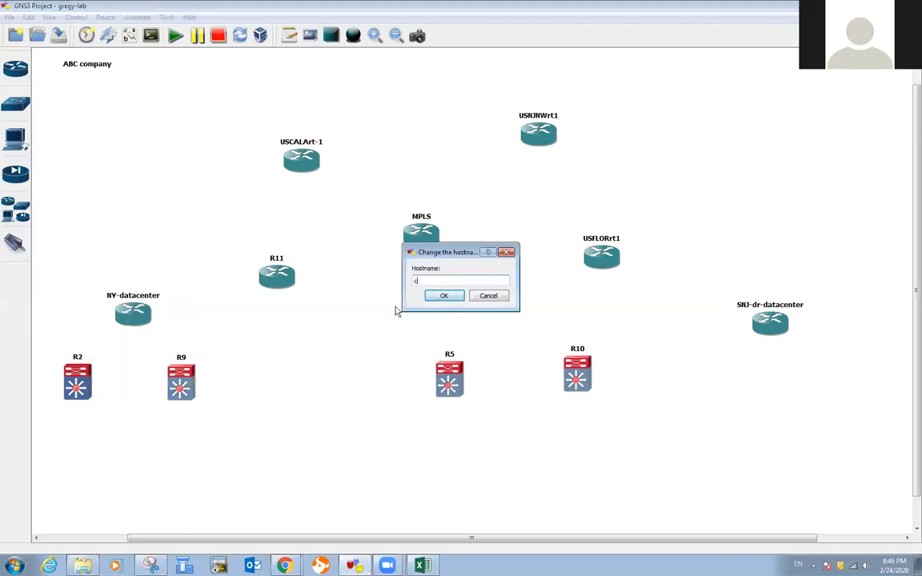
{"action": "type", "text": "NYcoresw1"}
{"action": "left_click", "coordinate": [436, 295]}
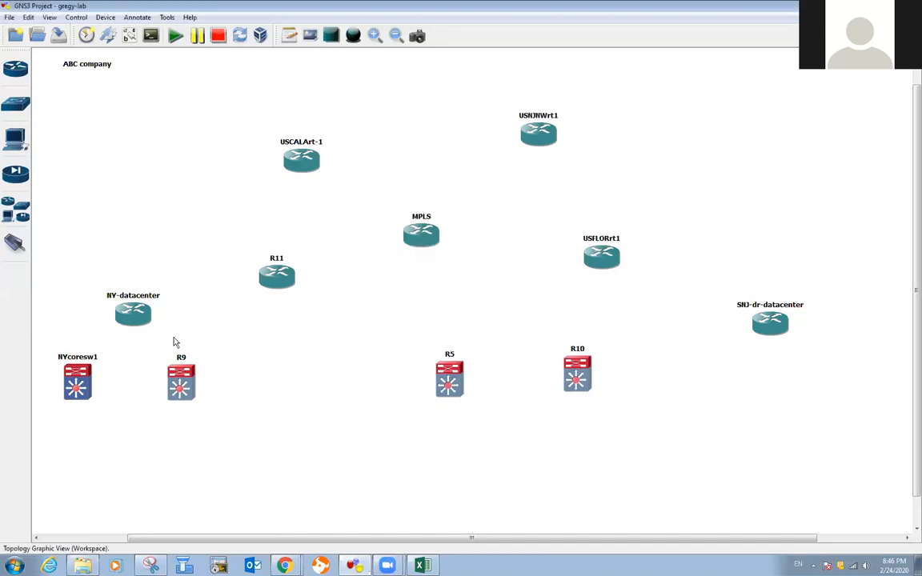
Step: Change switch R9's hostname to NYcoresw-2
{"action": "right_click", "coordinate": [176, 383]}
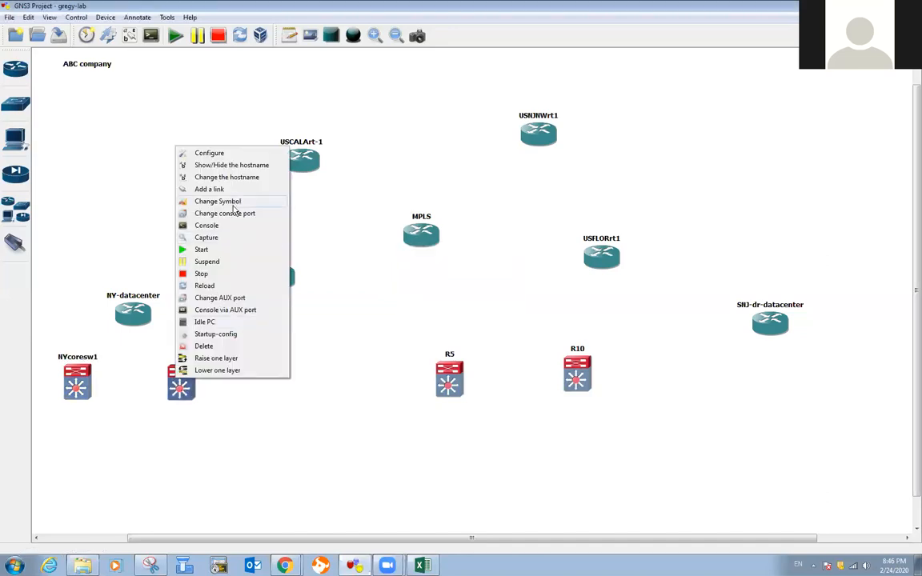
{"action": "left_click", "coordinate": [237, 177]}
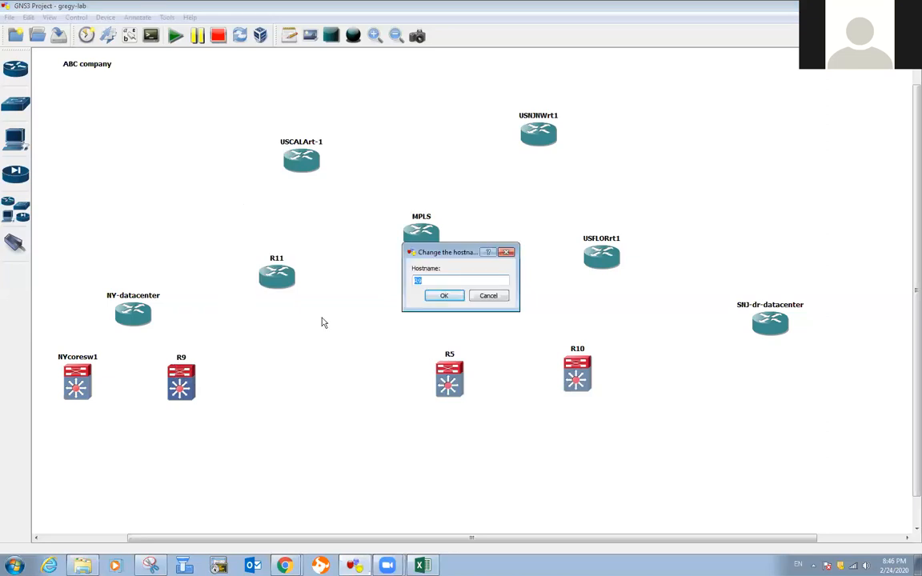
{"action": "type", "text": "NYcoresw-2"}
{"action": "left_click", "coordinate": [444, 295]}
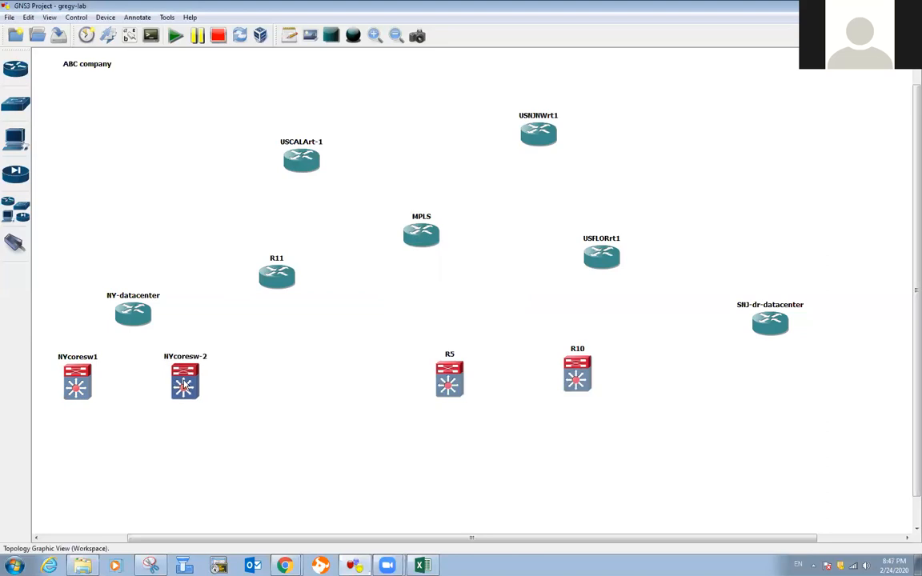
Step: Place switches R5 and R10 side by side beneath the SNJ-dr-datacenter router
{"action": "left_click_drag", "start_coordinate": [577, 378], "coordinate": [816, 388]}
{"action": "left_click_drag", "start_coordinate": [449, 382], "coordinate": [728, 388]}
{"action": "mouse_move", "coordinate": [800, 390]}
{"action": "left_mouse_down"}
{"action": "mouse_move", "coordinate": [830, 386]}
{"action": "mouse_move", "coordinate": [805, 389]}
{"action": "mouse_move", "coordinate": [812, 387]}
{"action": "left_mouse_up"}
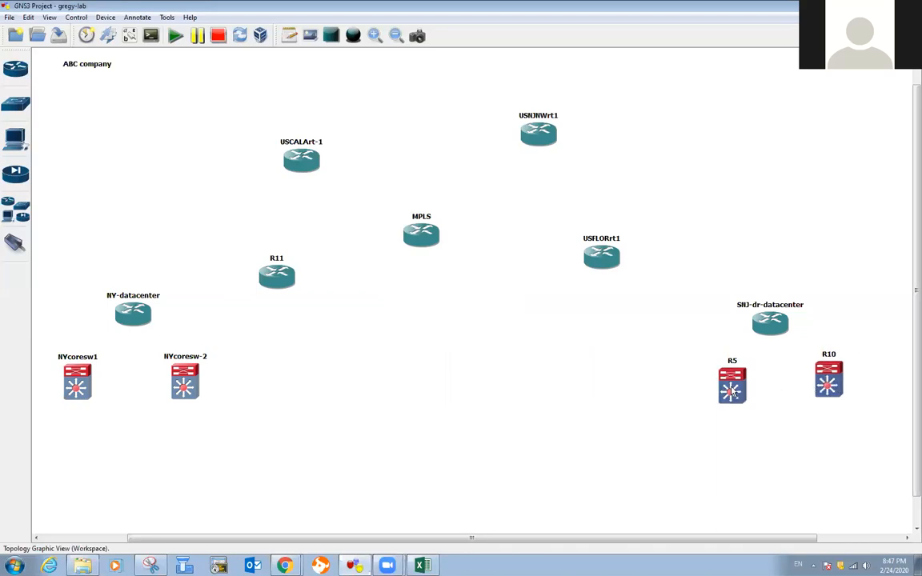
Step: Change switch R5's hostname to SNJ-coresw1
{"action": "right_click", "coordinate": [732, 388]}
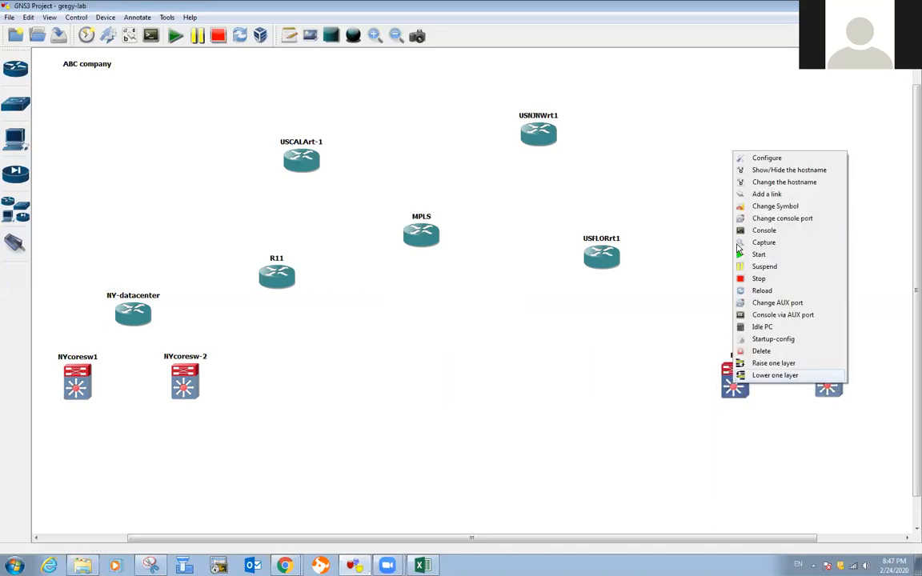
{"action": "left_click", "coordinate": [753, 184]}
{"action": "type", "text": "NJ"}
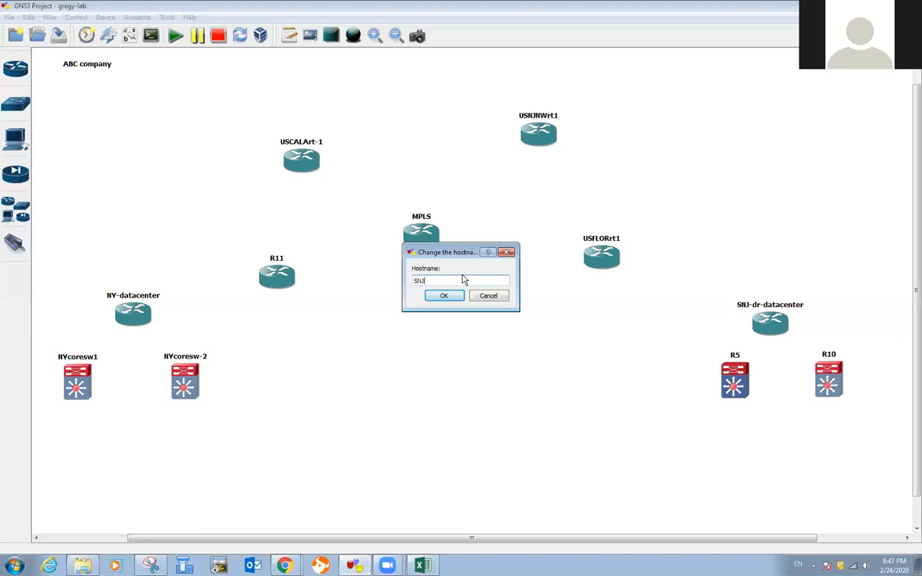
{"action": "type", "text": "NJ-coresw1"}
{"action": "left_click", "coordinate": [443, 295]}
Step: Change switch R10's hostname to SNJ-coresw-2
{"action": "right_click", "coordinate": [839, 372]}
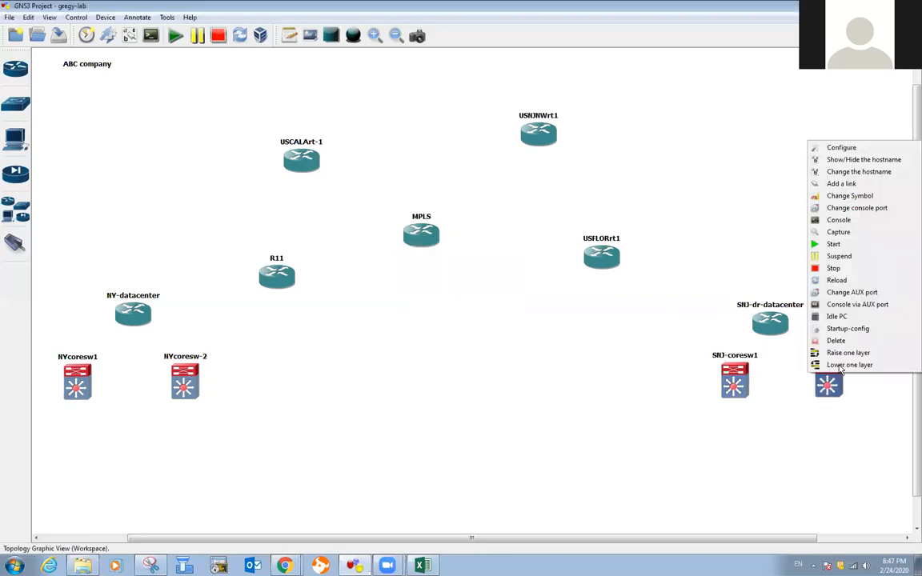
{"action": "left_click", "coordinate": [854, 171]}
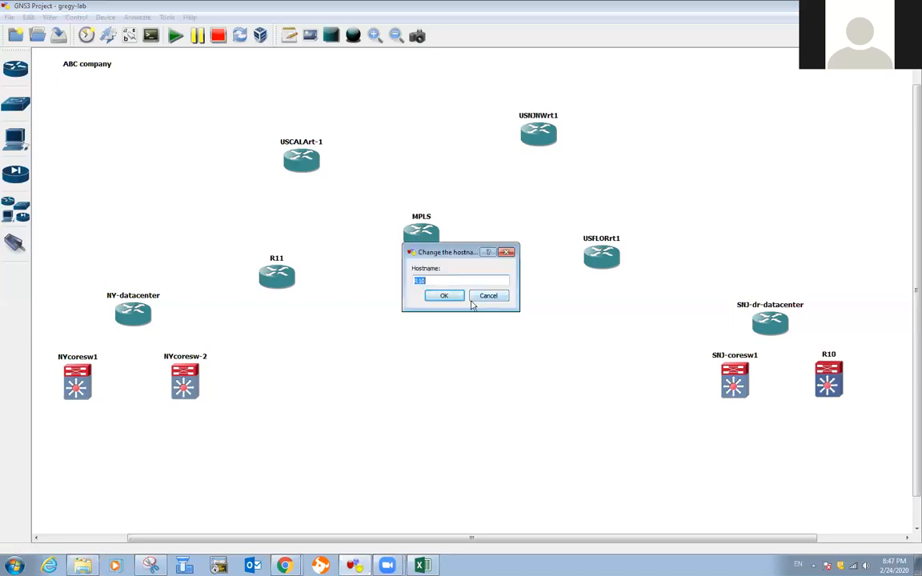
{"action": "type", "text": "SNJ-coresw-2"}
{"action": "left_click", "coordinate": [443, 295]}
Step: Reposition the two SNJ core switches slightly lower and move each hostname label to the outer side of its switch
{"action": "mouse_move", "coordinate": [828, 380]}
{"action": "left_mouse_down"}
{"action": "mouse_move", "coordinate": [848, 382]}
{"action": "mouse_move", "coordinate": [837, 380]}
{"action": "left_mouse_up"}
{"action": "left_click_drag", "start_coordinate": [732, 383], "coordinate": [713, 391]}
{"action": "left_click_drag", "start_coordinate": [837, 383], "coordinate": [842, 392]}
{"action": "left_click_drag", "start_coordinate": [732, 364], "coordinate": [693, 393]}
{"action": "left_click_drag", "start_coordinate": [842, 370], "coordinate": [872, 392]}
Step: Move the NYcoresw-2 label beside its switch and the NYcoresw1 label outward, and nudge NY-datacenter and R11 into better positions
{"action": "left_click_drag", "start_coordinate": [189, 357], "coordinate": [245, 390]}
{"action": "left_click_drag", "start_coordinate": [88, 380], "coordinate": [78, 361]}
{"action": "left_click_drag", "start_coordinate": [135, 314], "coordinate": [150, 317]}
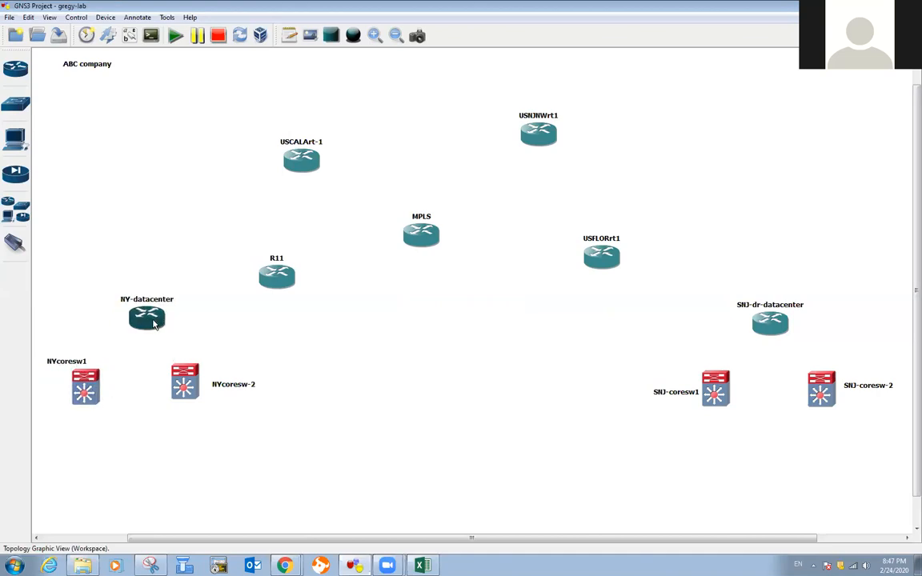
{"action": "mouse_move", "coordinate": [268, 272]}
{"action": "left_mouse_down"}
{"action": "mouse_move", "coordinate": [249, 257]}
{"action": "mouse_move", "coordinate": [258, 255]}
{"action": "left_mouse_up"}
{"action": "mouse_move", "coordinate": [140, 318]}
{"action": "left_mouse_down"}
{"action": "mouse_move", "coordinate": [128, 319]}
{"action": "mouse_move", "coordinate": [145, 316]}
{"action": "left_mouse_up"}
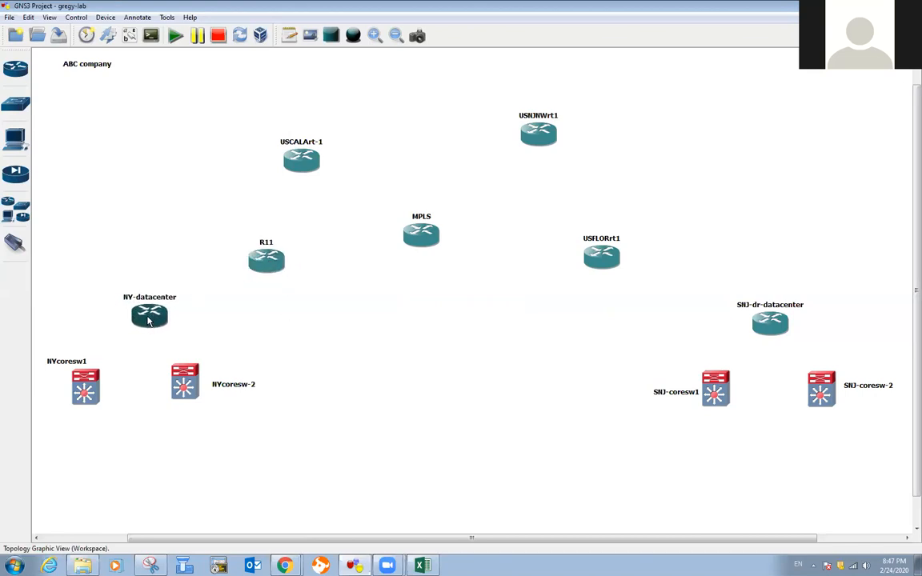
Step: Add a c3700 router beside NY-datacenter above NYcoresw-2, and shift NY-datacenter outward to make room
{"action": "left_click", "coordinate": [18, 216]}
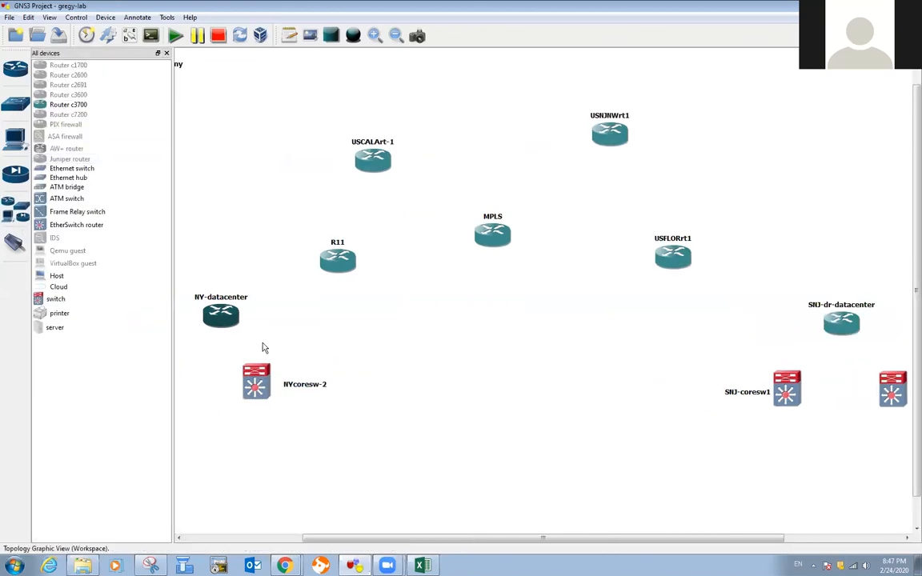
{"action": "left_click_drag", "start_coordinate": [76, 104], "coordinate": [292, 316]}
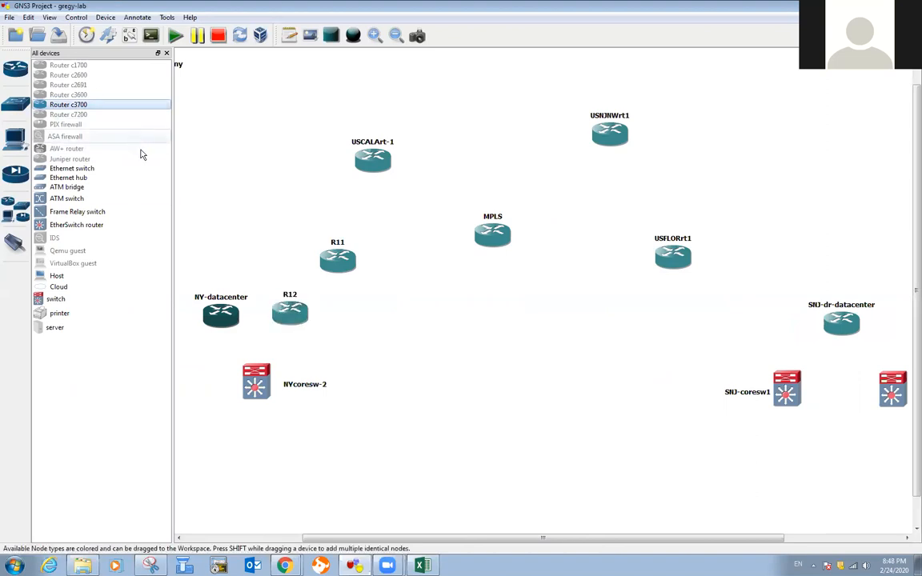
{"action": "left_click", "coordinate": [167, 53]}
{"action": "left_click_drag", "start_coordinate": [150, 314], "coordinate": [127, 301]}
{"action": "left_click_drag", "start_coordinate": [221, 317], "coordinate": [235, 322]}
Step: Change router R12's hostname to NYDC-asr2
{"action": "right_click", "coordinate": [234, 322]}
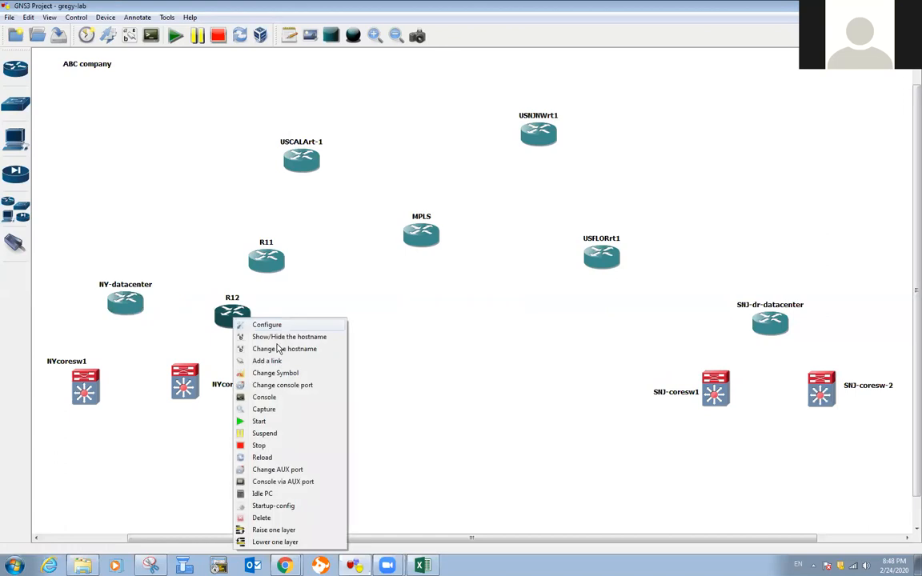
{"action": "left_click", "coordinate": [291, 350]}
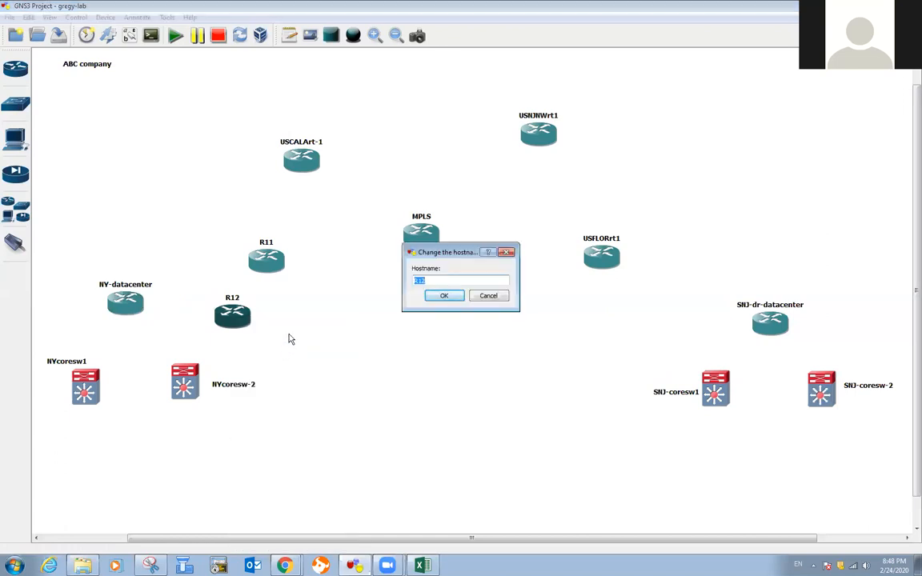
{"action": "type", "text": "NYDC-asr2"}
{"action": "left_click", "coordinate": [443, 295]}
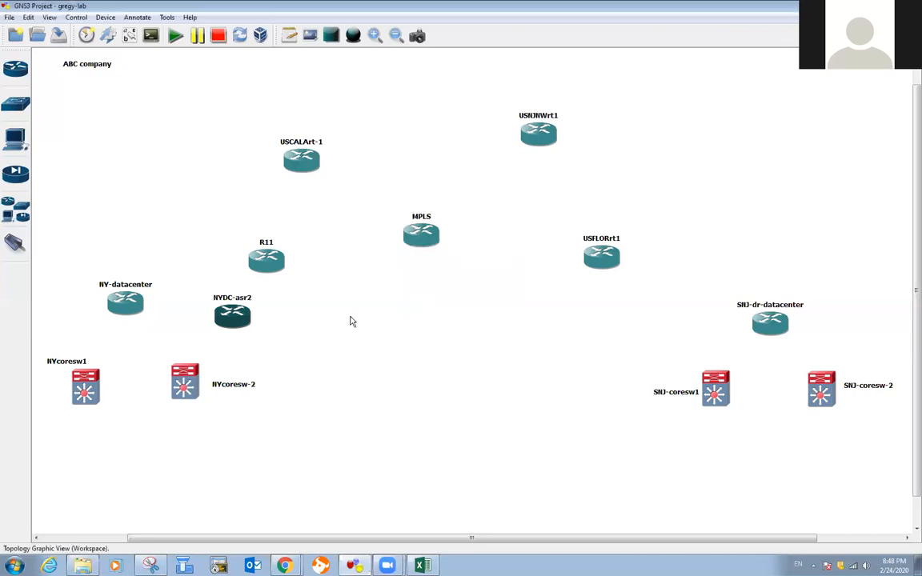
Step: Change the NY-datacenter router's hostname to NY-DC-asr1
{"action": "right_click", "coordinate": [130, 301]}
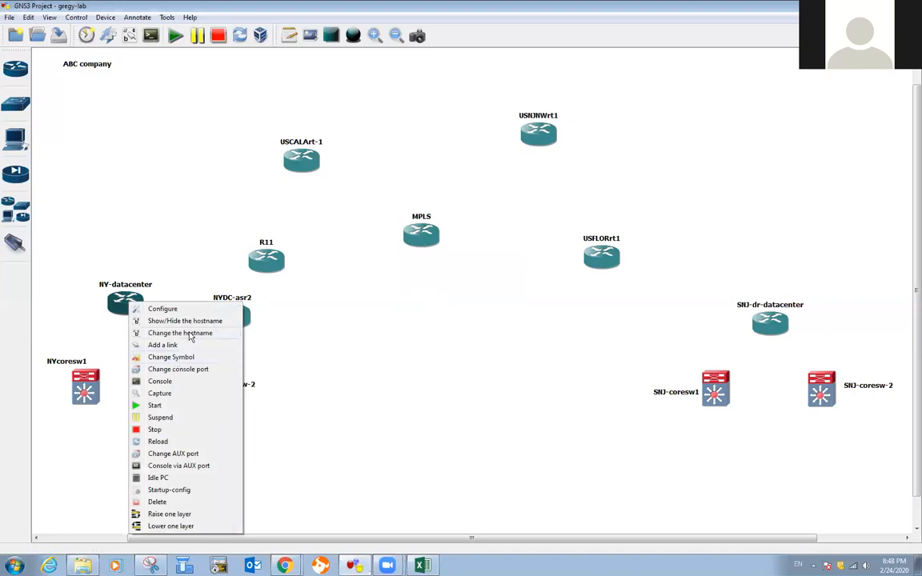
{"action": "left_click", "coordinate": [185, 329]}
{"action": "left_click", "coordinate": [460, 280]}
{"action": "key", "text": "BackSpace"}
{"action": "key", "text": "BackSpace"}
{"action": "key", "text": "BackSpace"}
{"action": "key", "text": "BackSpace"}
{"action": "key", "text": "BackSpace"}
{"action": "key", "text": "BackSpace"}
{"action": "key", "text": "BackSpace"}
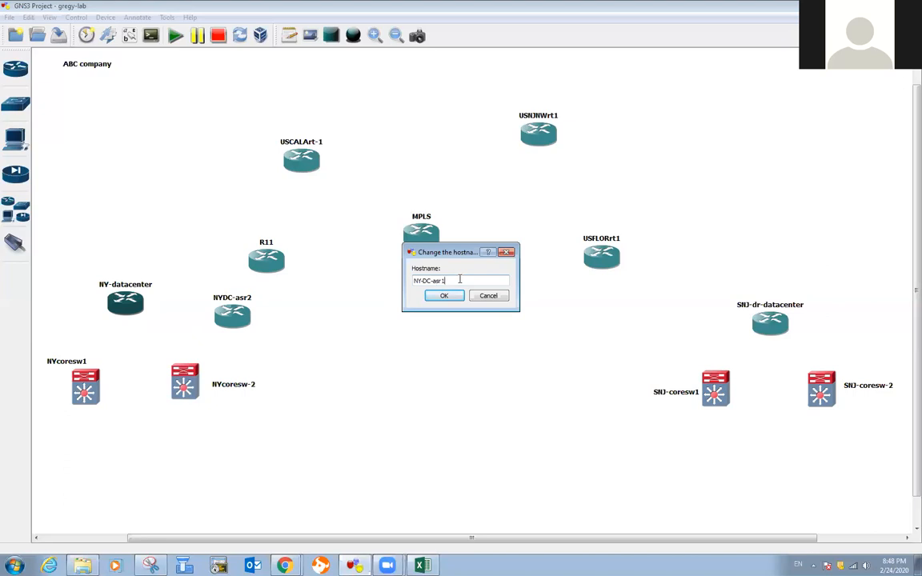
{"action": "left_click", "coordinate": [451, 297]}
Step: Spread out R11, the two NY datacenter routers and the two NY core switches, placing each switch below its router
{"action": "left_click_drag", "start_coordinate": [267, 262], "coordinate": [225, 237]}
{"action": "left_click_drag", "start_coordinate": [234, 317], "coordinate": [253, 322]}
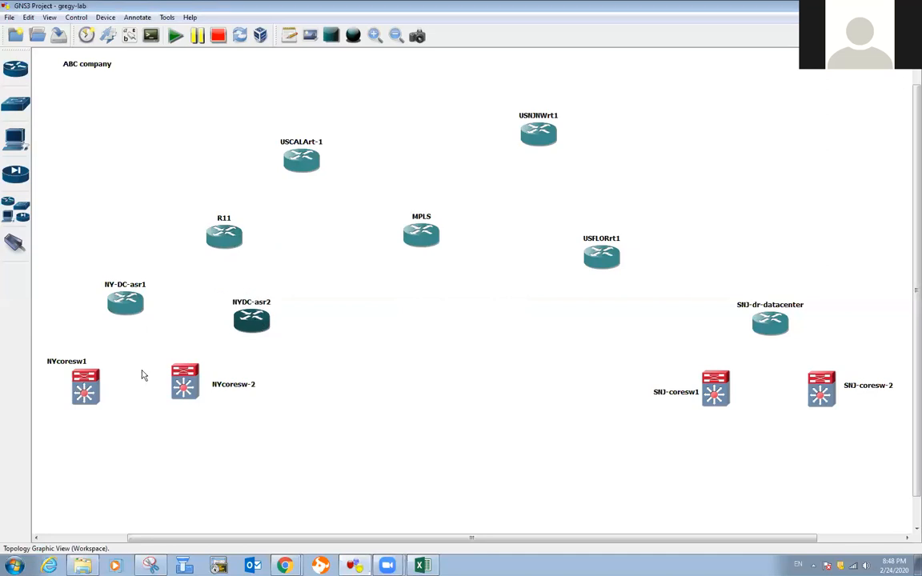
{"action": "left_click_drag", "start_coordinate": [184, 382], "coordinate": [235, 412]}
{"action": "left_click_drag", "start_coordinate": [81, 396], "coordinate": [88, 420]}
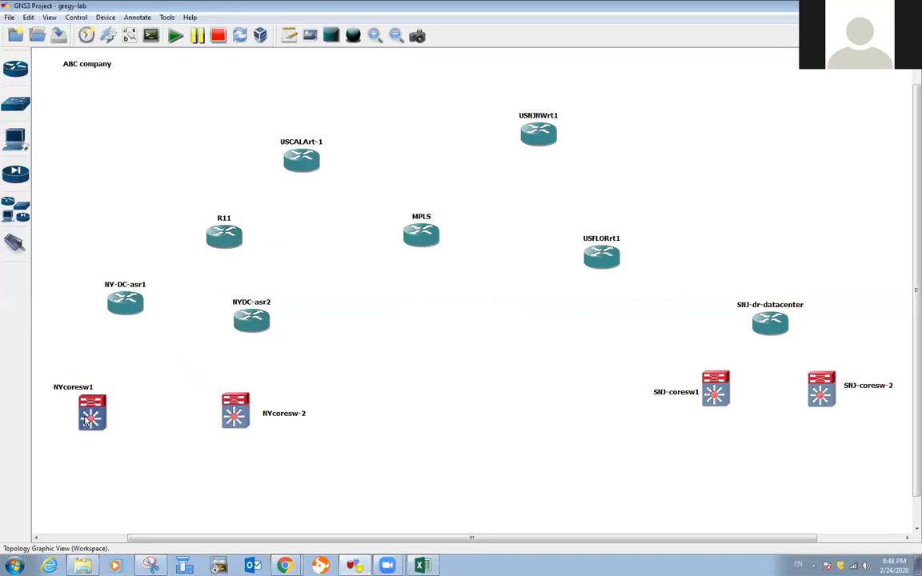
{"action": "left_click", "coordinate": [242, 335]}
{"action": "left_click_drag", "start_coordinate": [243, 335], "coordinate": [227, 341]}
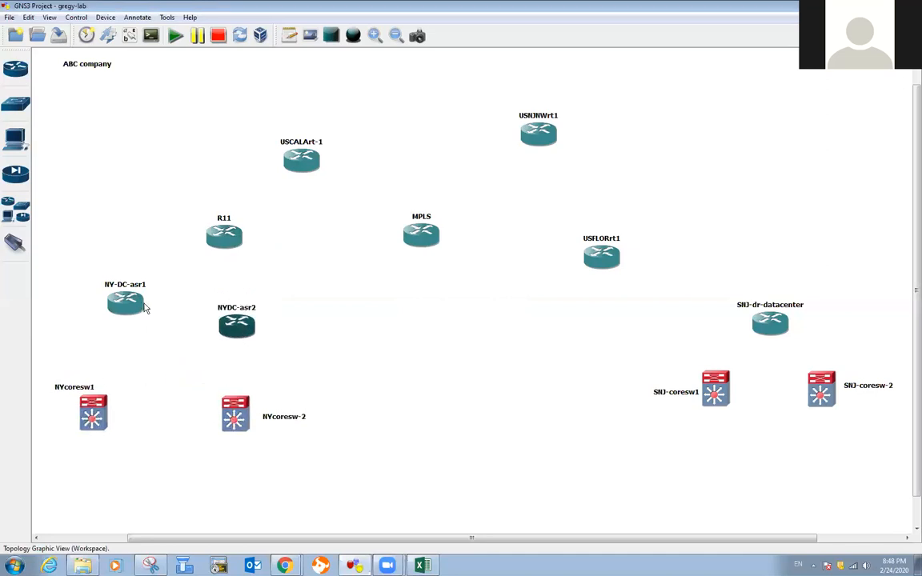
{"action": "left_click_drag", "start_coordinate": [145, 308], "coordinate": [127, 325]}
{"action": "left_click_drag", "start_coordinate": [232, 331], "coordinate": [244, 331]}
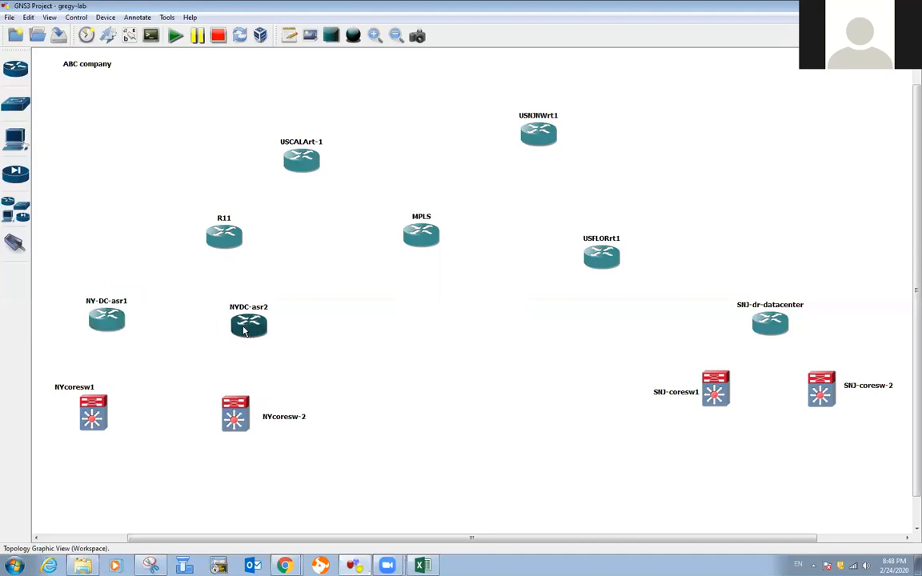
{"action": "left_click", "coordinate": [132, 390]}
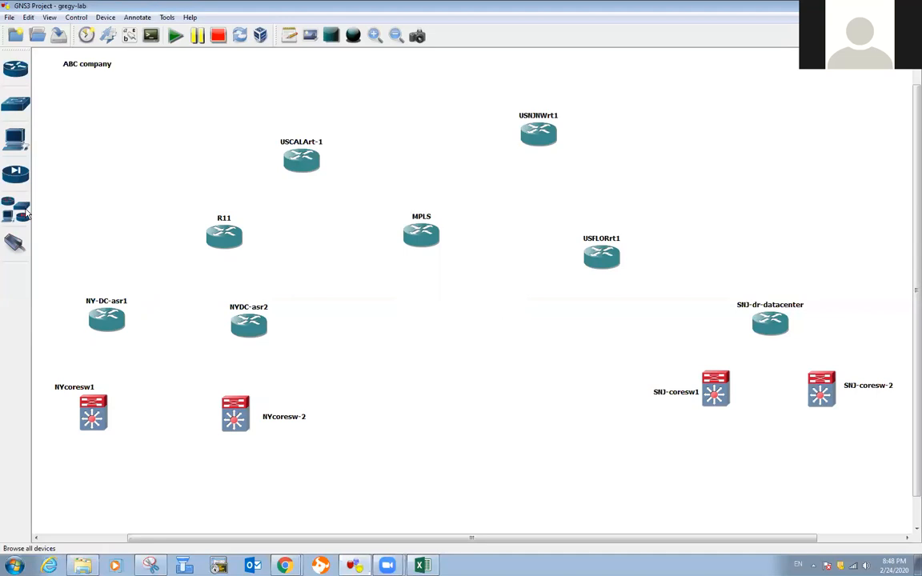
Step: Add four switches in the open area between the NY and SNJ core switches
{"action": "left_click", "coordinate": [26, 212]}
{"action": "left_click_drag", "start_coordinate": [56, 298], "coordinate": [472, 413]}
{"action": "left_click_drag", "start_coordinate": [552, 423], "coordinate": [552, 422]}
{"action": "left_click_drag", "start_coordinate": [72, 300], "coordinate": [649, 439]}
{"action": "left_click_drag", "start_coordinate": [50, 298], "coordinate": [616, 360]}
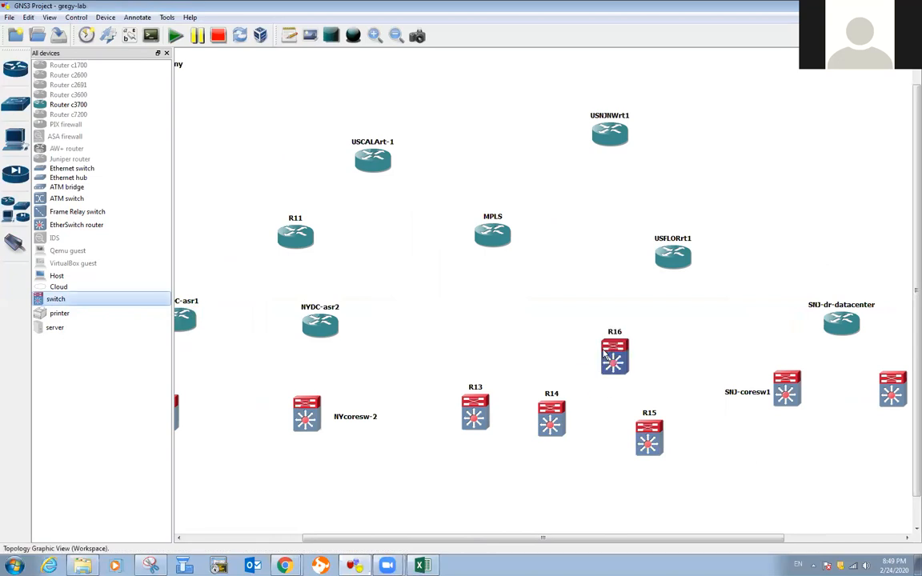
{"action": "left_click", "coordinate": [166, 53]}
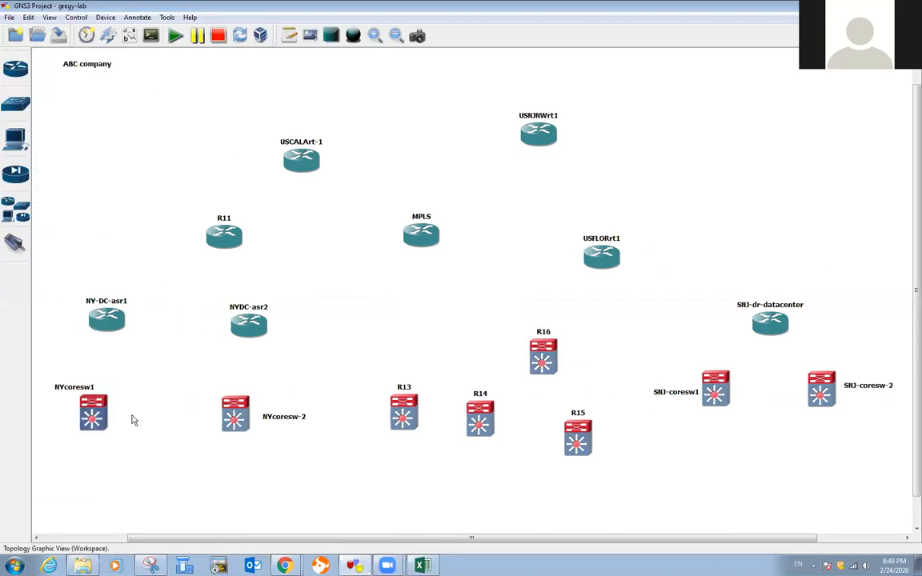
Step: Bring the two NY core switches closer together and move the NYcoresw1 label to the outer side of its switch
{"action": "mouse_move", "coordinate": [238, 424]}
{"action": "left_mouse_down"}
{"action": "mouse_move", "coordinate": [210, 421]}
{"action": "mouse_move", "coordinate": [252, 420]}
{"action": "left_mouse_up"}
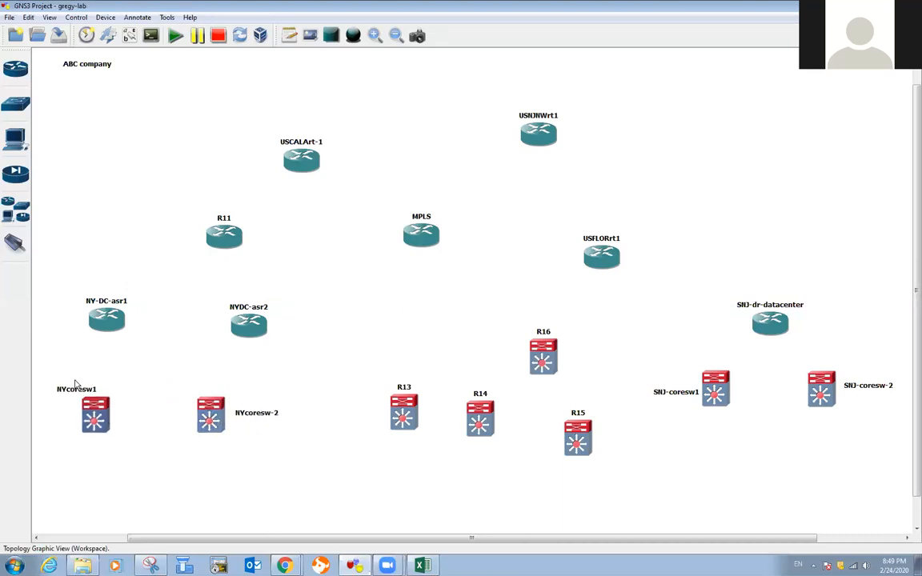
{"action": "left_click_drag", "start_coordinate": [89, 381], "coordinate": [62, 418]}
{"action": "left_click_drag", "start_coordinate": [123, 421], "coordinate": [116, 417]}
{"action": "left_click", "coordinate": [221, 421]}
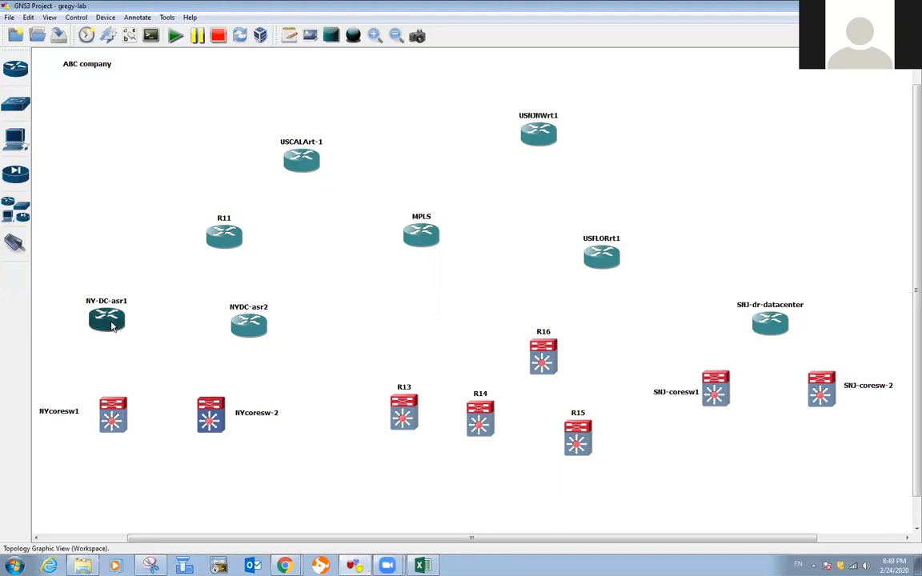
Step: Link NY-DC-asr1 port f0/1 to NYcoresw1 port f1/1
{"action": "mouse_move", "coordinate": [113, 329]}
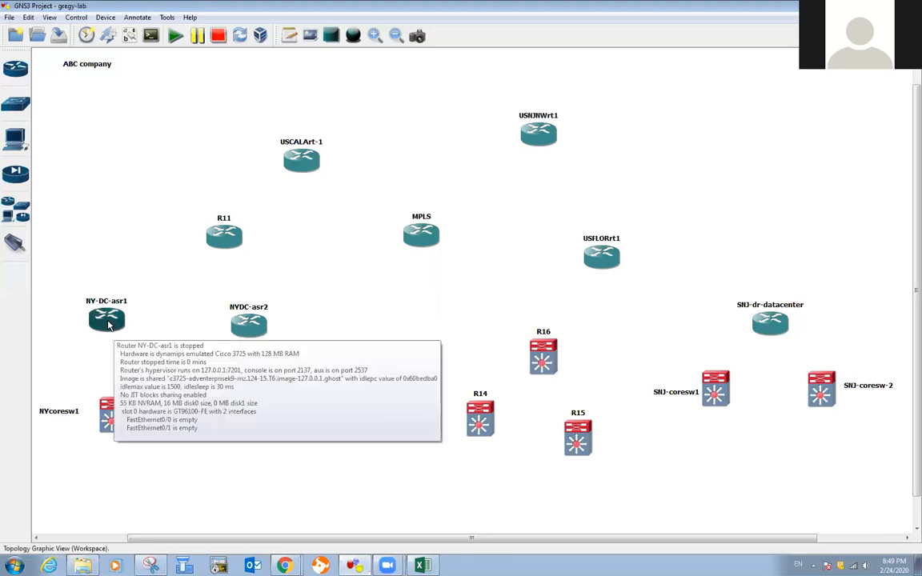
{"action": "left_click", "coordinate": [15, 242]}
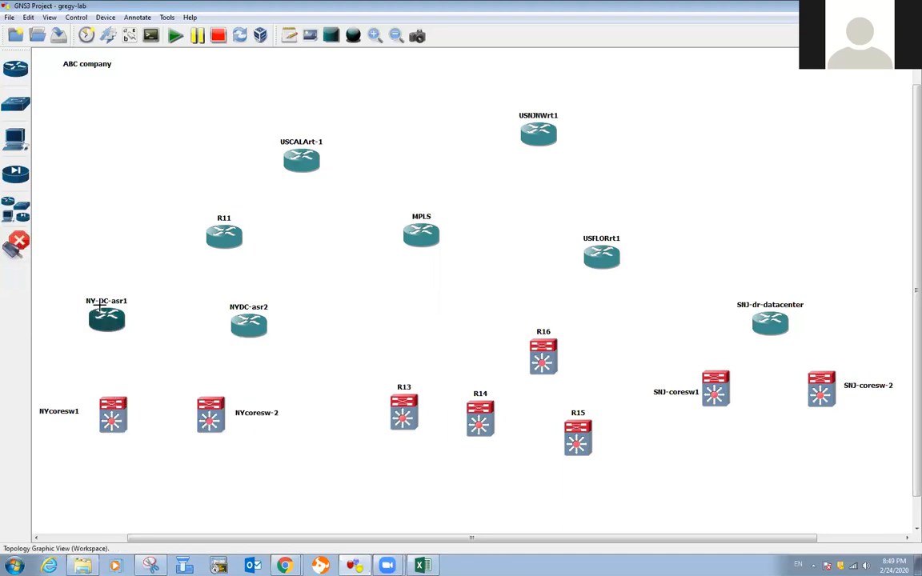
{"action": "left_click", "coordinate": [105, 319]}
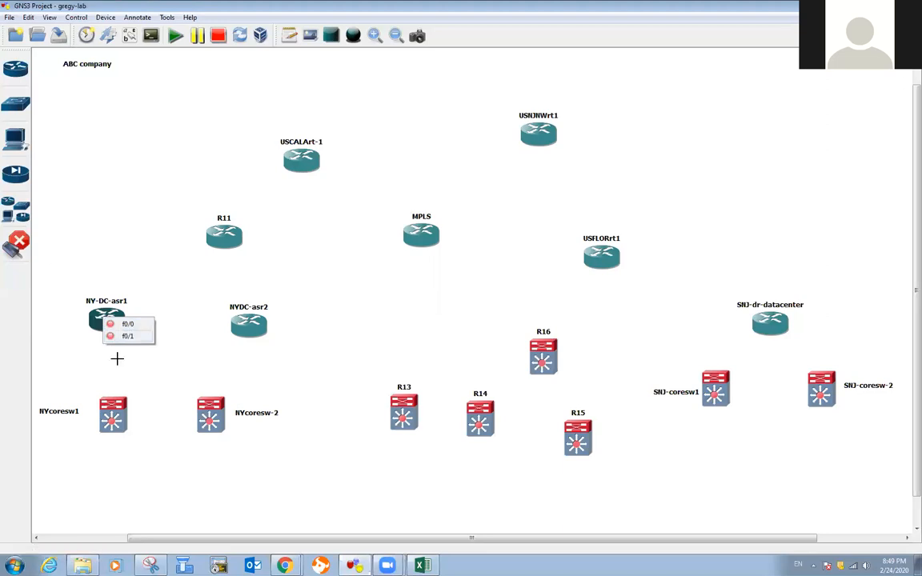
{"action": "left_click", "coordinate": [128, 335]}
{"action": "left_click", "coordinate": [109, 406]}
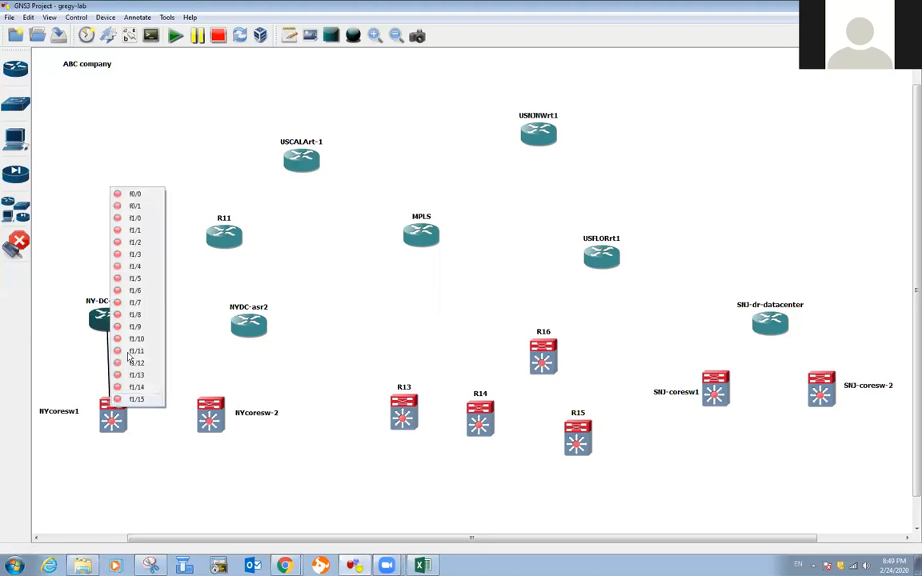
{"action": "left_click", "coordinate": [131, 231]}
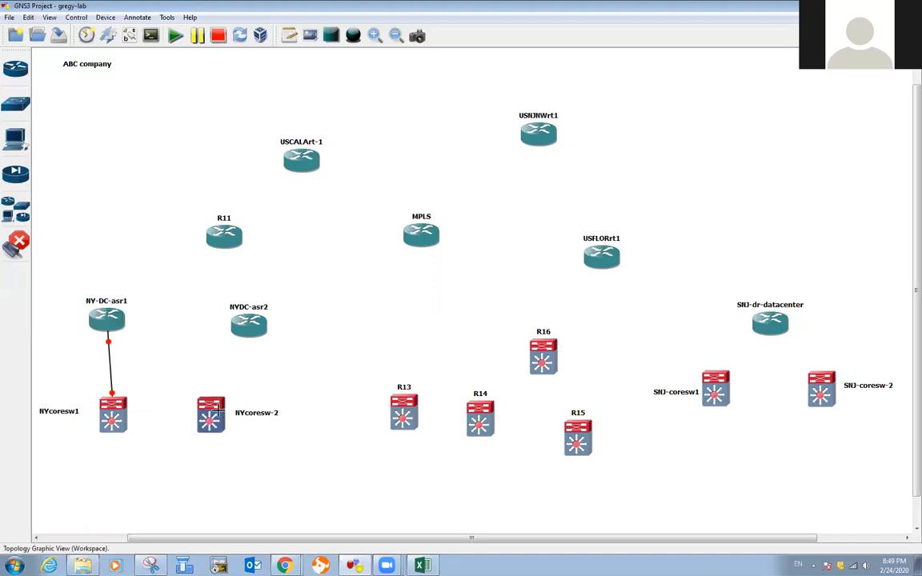
Step: Link NYcoresw-2 to port f0/1 of NYDC-asr2
{"action": "left_click", "coordinate": [216, 408]}
{"action": "left_click", "coordinate": [243, 258]}
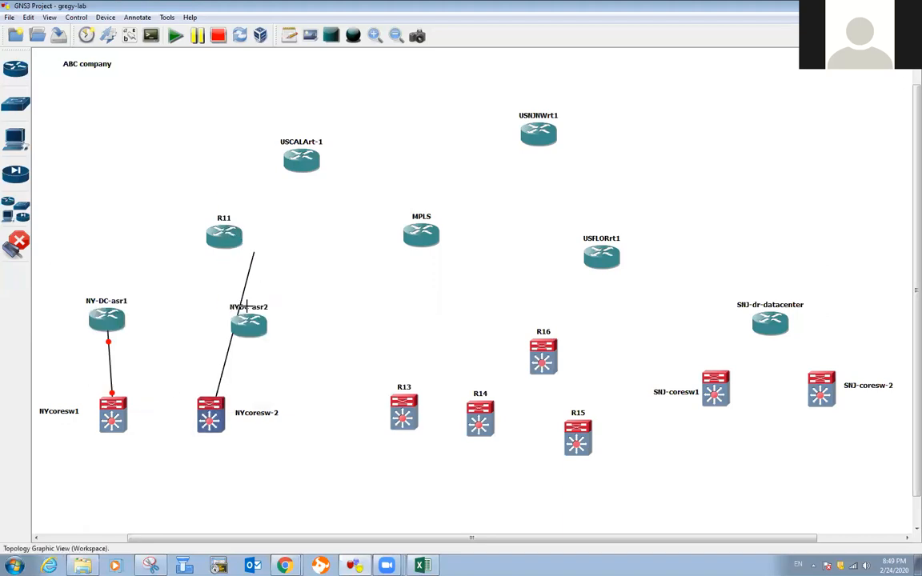
{"action": "left_click", "coordinate": [251, 335]}
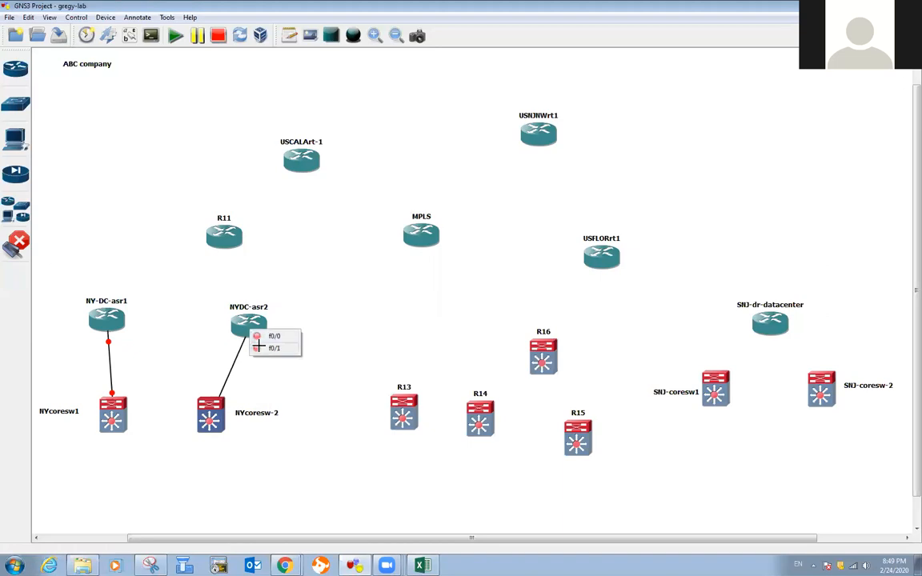
{"action": "left_click", "coordinate": [272, 348]}
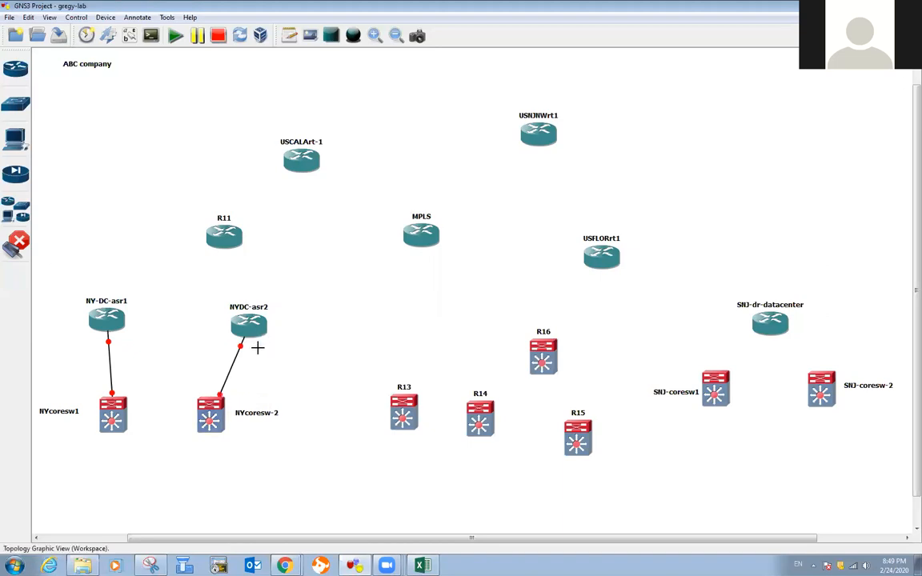
{"action": "left_click", "coordinate": [112, 314]}
{"action": "left_click", "coordinate": [140, 324]}
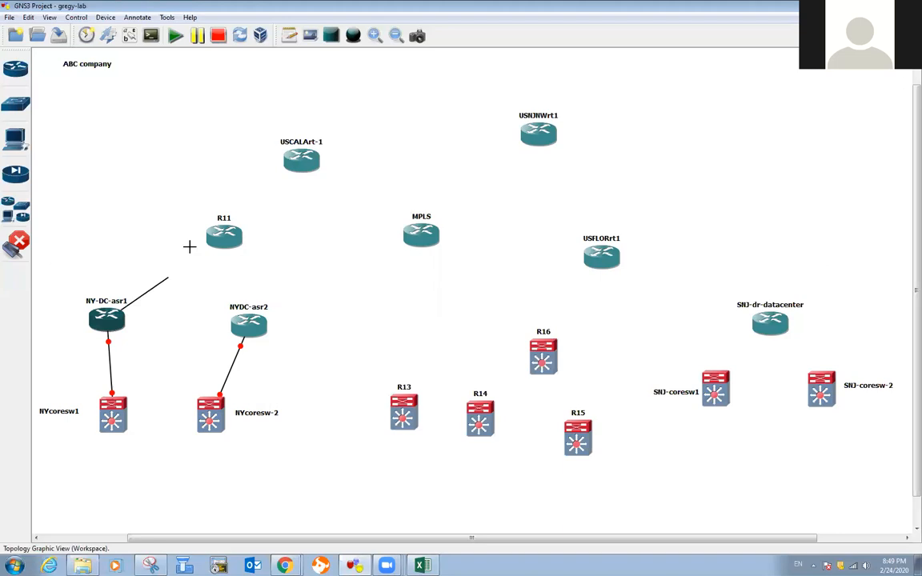
{"action": "left_click", "coordinate": [217, 238]}
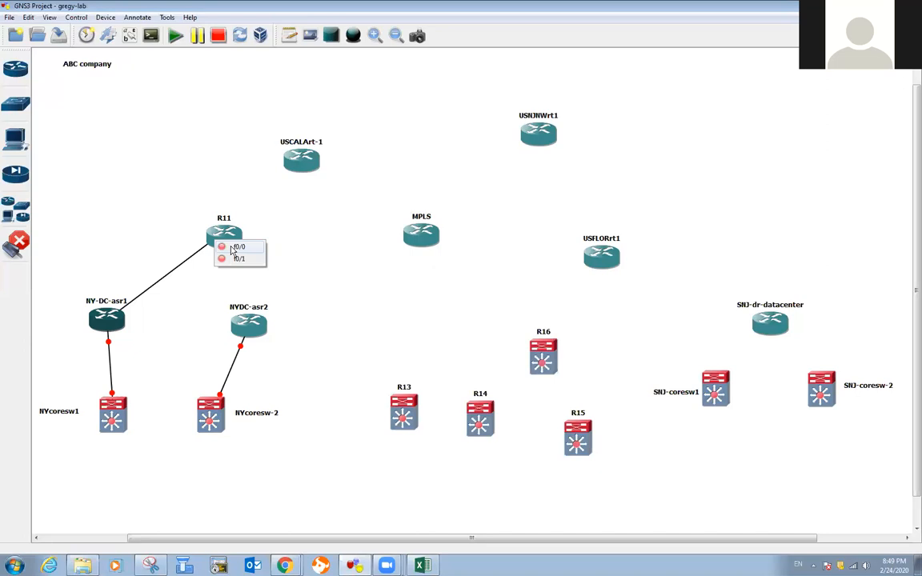
{"action": "left_click", "coordinate": [18, 241]}
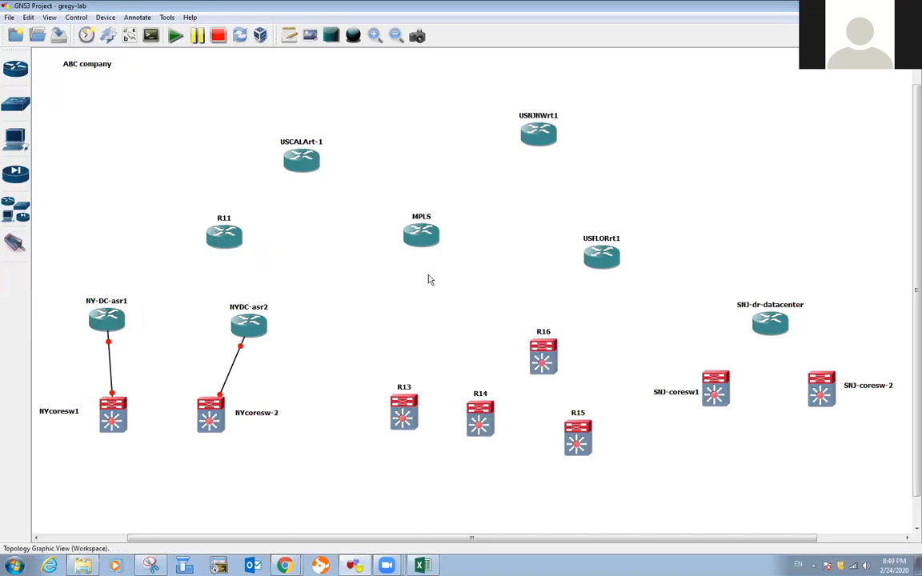
Step: Move R11 out to the far upper corner, raise USCALArt-1, and place the MPLS router directly below it
{"action": "left_click_drag", "start_coordinate": [424, 244], "coordinate": [352, 242]}
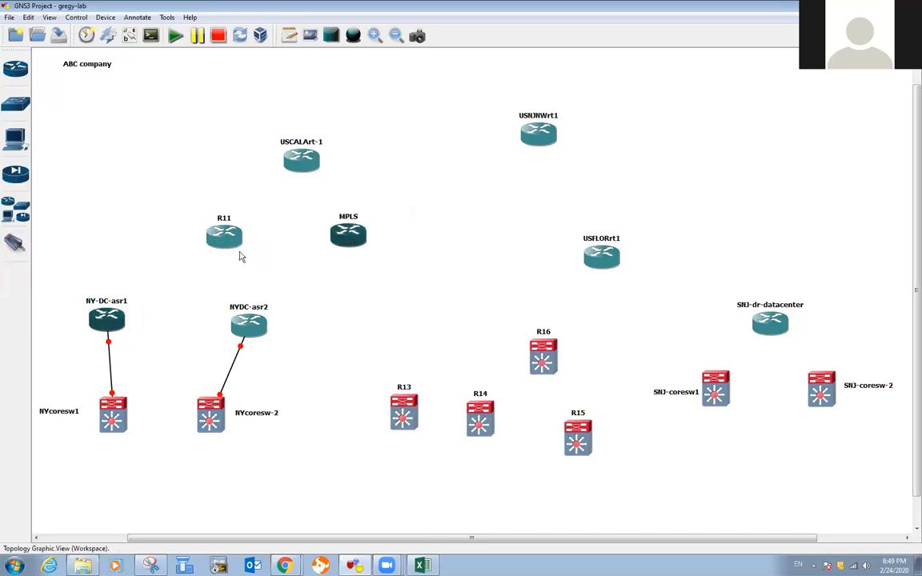
{"action": "left_click_drag", "start_coordinate": [228, 240], "coordinate": [795, 119]}
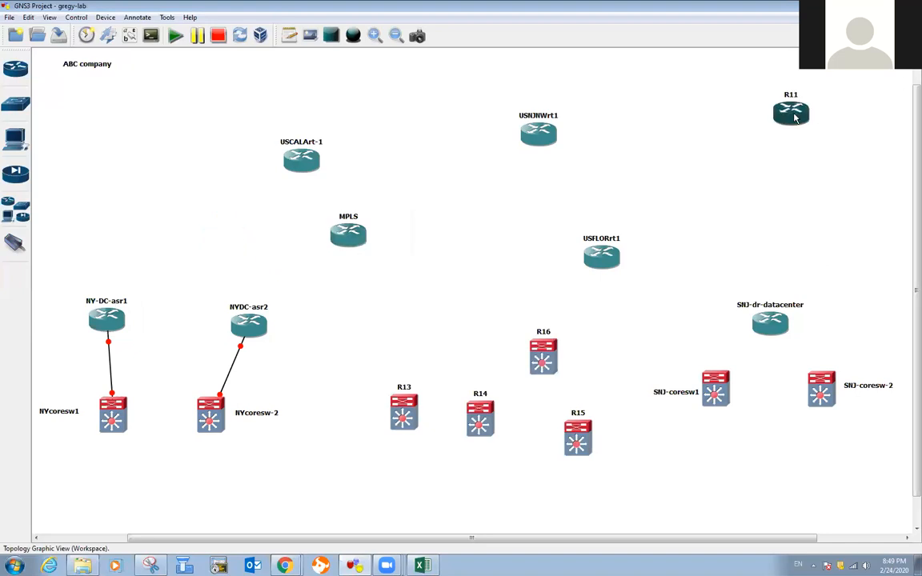
{"action": "mouse_move", "coordinate": [352, 236]}
{"action": "left_mouse_down"}
{"action": "mouse_move", "coordinate": [426, 241]}
{"action": "mouse_move", "coordinate": [364, 230]}
{"action": "left_mouse_up"}
{"action": "left_click_drag", "start_coordinate": [276, 153], "coordinate": [261, 111]}
{"action": "left_click_drag", "start_coordinate": [356, 232], "coordinate": [283, 215]}
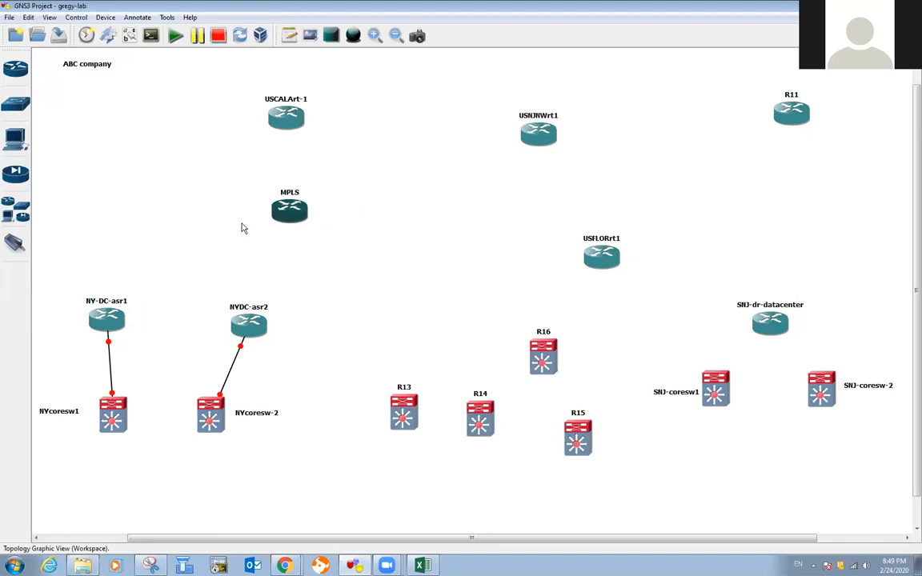
Step: Change the MPLS router's hostname to vZ-MPLS
{"action": "right_click", "coordinate": [293, 206]}
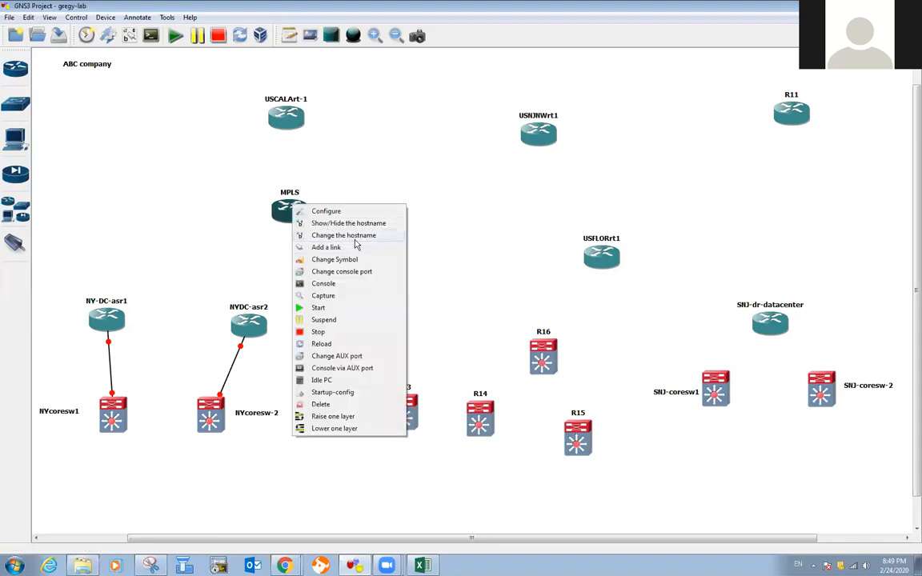
{"action": "left_click", "coordinate": [344, 235]}
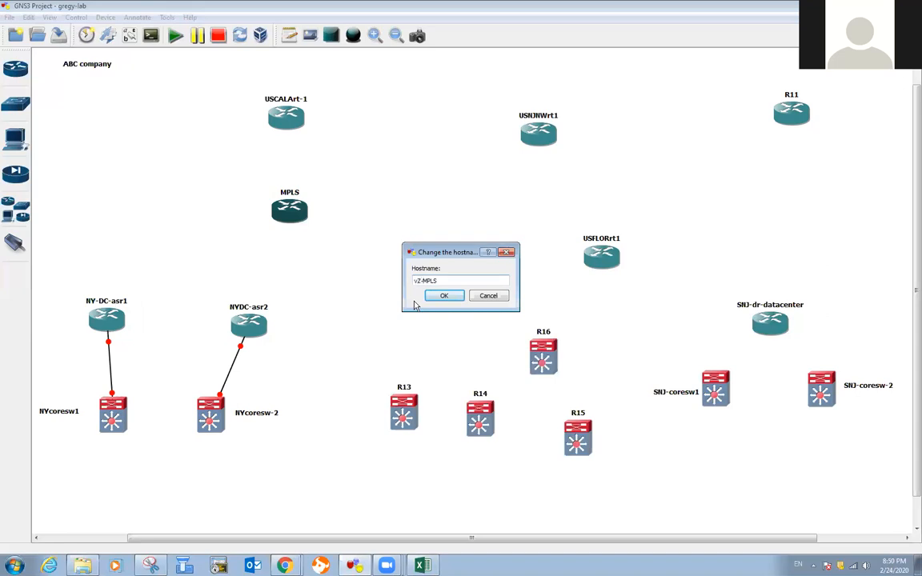
{"action": "left_click", "coordinate": [443, 296]}
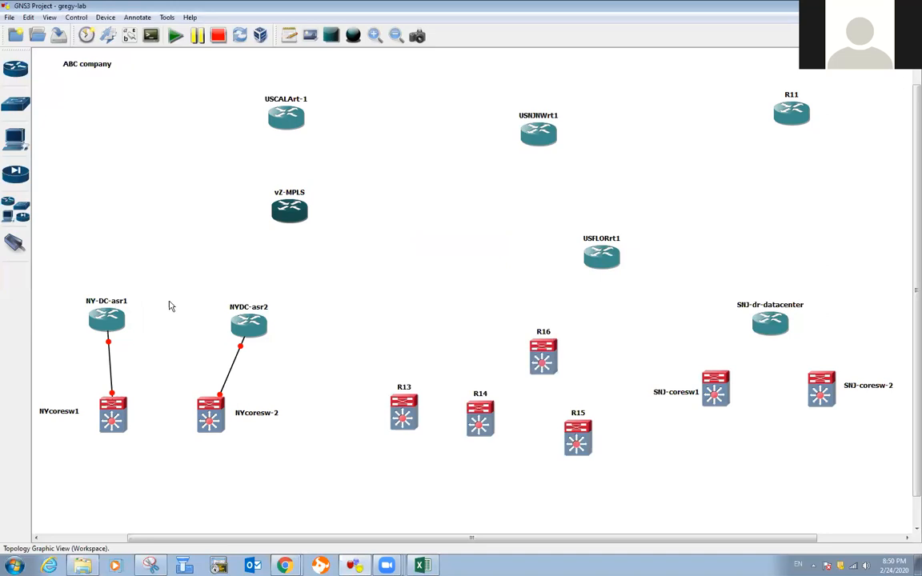
Step: Move R11 between vZ-MPLS and USFLORrt1 and change its hostname to VPLS-Comcast
{"action": "left_click_drag", "start_coordinate": [794, 122], "coordinate": [399, 256]}
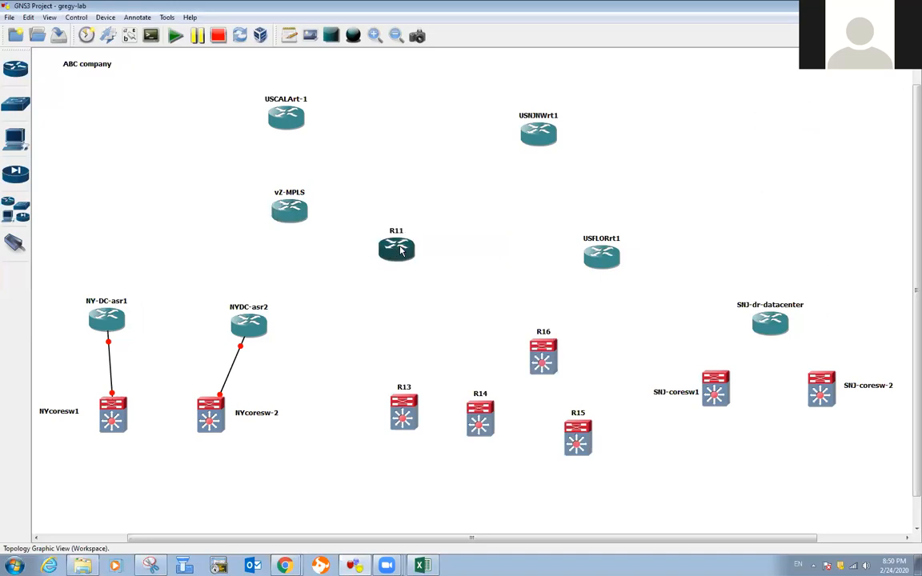
{"action": "right_click", "coordinate": [399, 249]}
{"action": "left_click", "coordinate": [430, 278]}
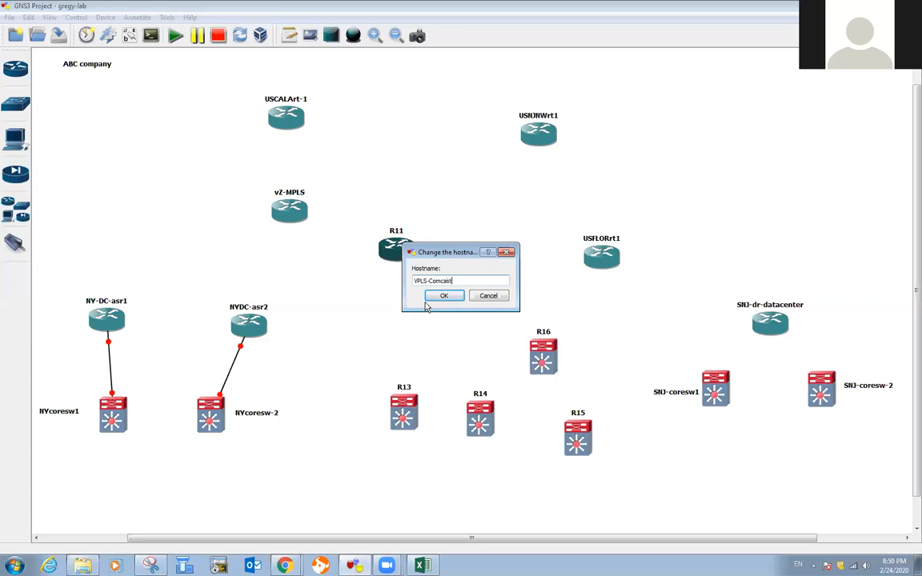
{"action": "left_click", "coordinate": [441, 298]}
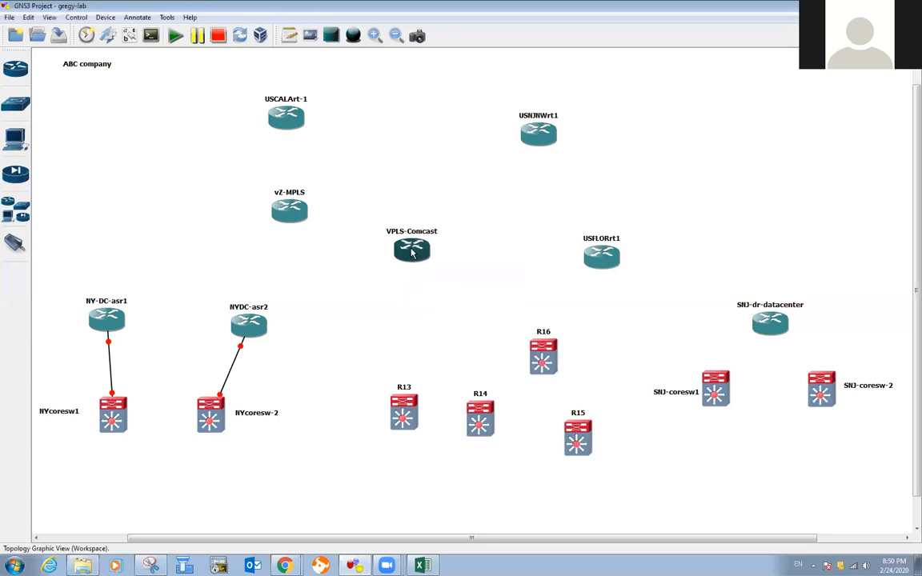
Step: Shift vZ-MPLS and VPLS-Comcast toward the NY side, and align both NY datacenter routers above their core switches
{"action": "left_click_drag", "start_coordinate": [292, 213], "coordinate": [261, 207]}
{"action": "left_click_drag", "start_coordinate": [416, 254], "coordinate": [391, 256]}
{"action": "left_click_drag", "start_coordinate": [260, 210], "coordinate": [258, 212]}
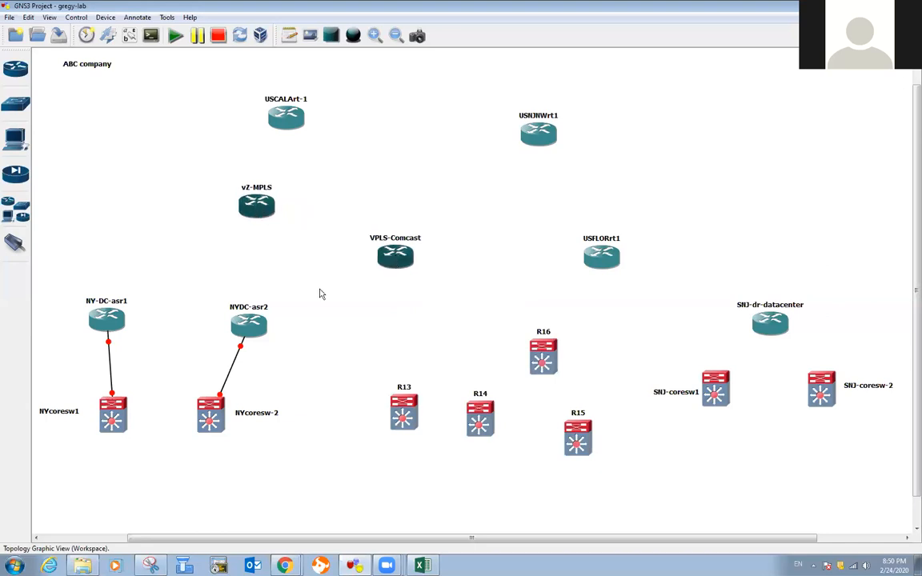
{"action": "left_click_drag", "start_coordinate": [249, 332], "coordinate": [220, 332]}
{"action": "left_click_drag", "start_coordinate": [115, 324], "coordinate": [121, 324]}
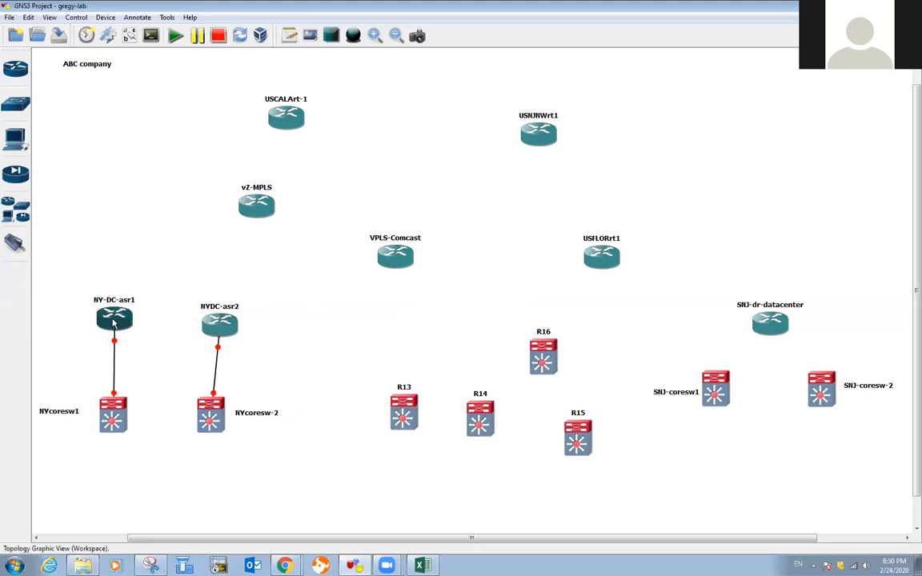
Step: Configure NY-DC-asr1 with an NM-1FE-TX adapter in slot 1
{"action": "right_click", "coordinate": [116, 316]}
{"action": "left_click", "coordinate": [144, 324]}
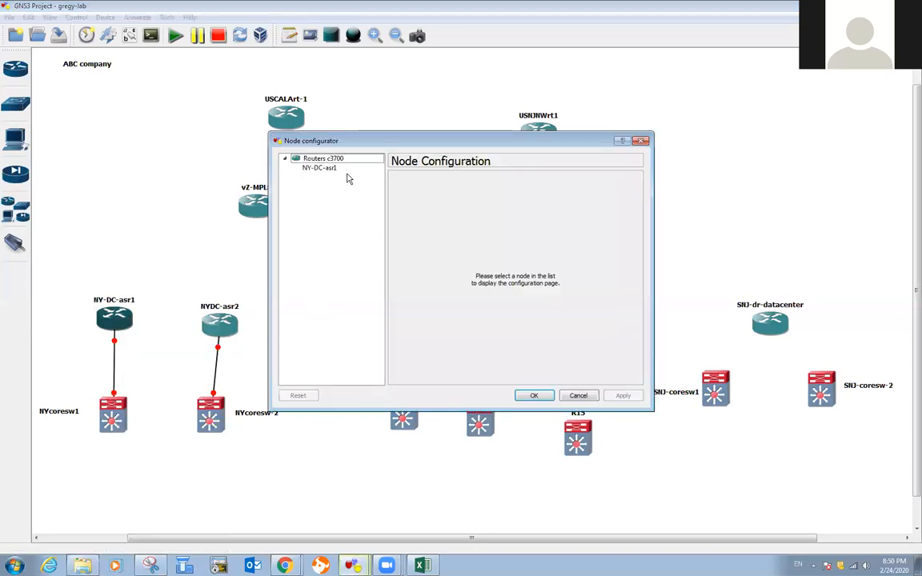
{"action": "left_click", "coordinate": [320, 168]}
{"action": "left_click", "coordinate": [503, 182]}
{"action": "left_click", "coordinate": [484, 225]}
{"action": "left_click", "coordinate": [466, 238]}
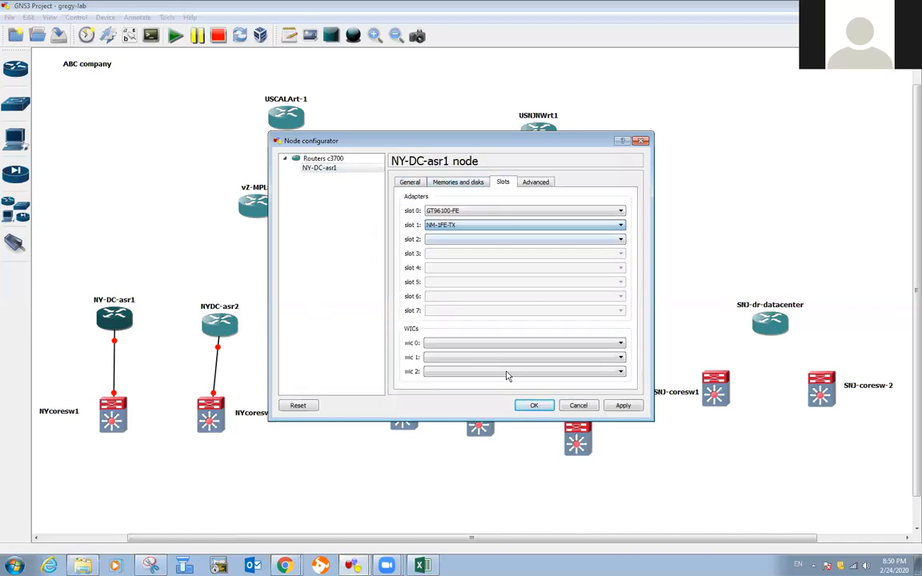
{"action": "left_click", "coordinate": [534, 405]}
Step: Link NY-DC-asr1's f1/0 interface to f0/1 on vZ-MPLS
{"action": "left_click", "coordinate": [16, 243]}
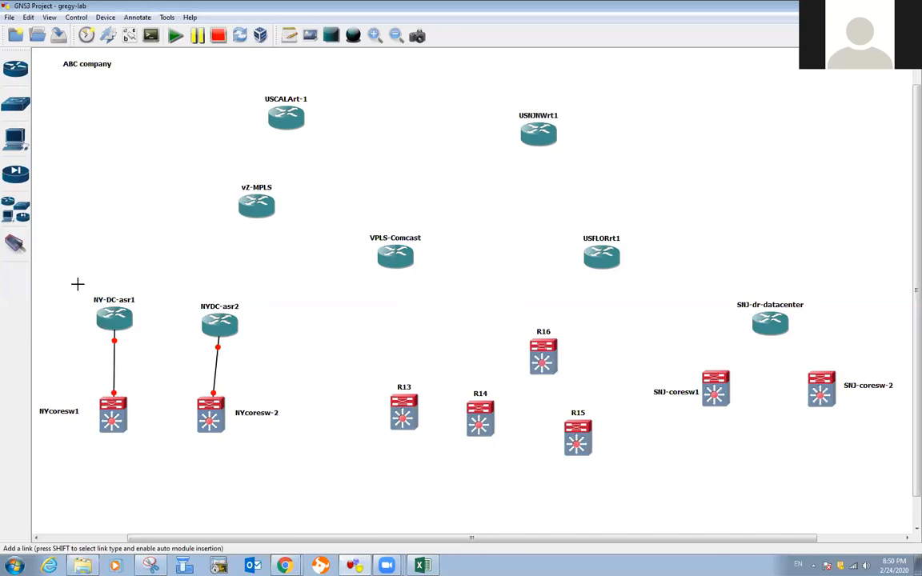
{"action": "left_click", "coordinate": [106, 317]}
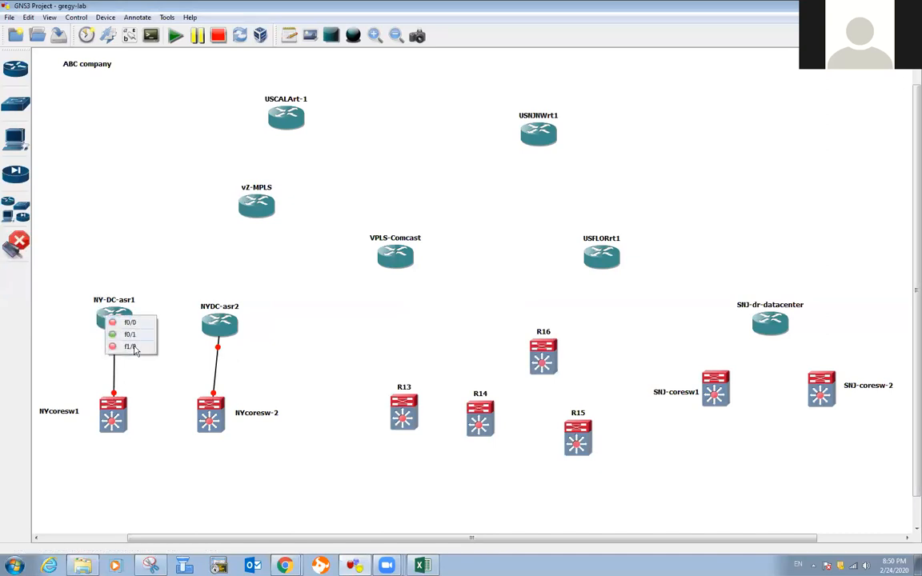
{"action": "left_click", "coordinate": [129, 345]}
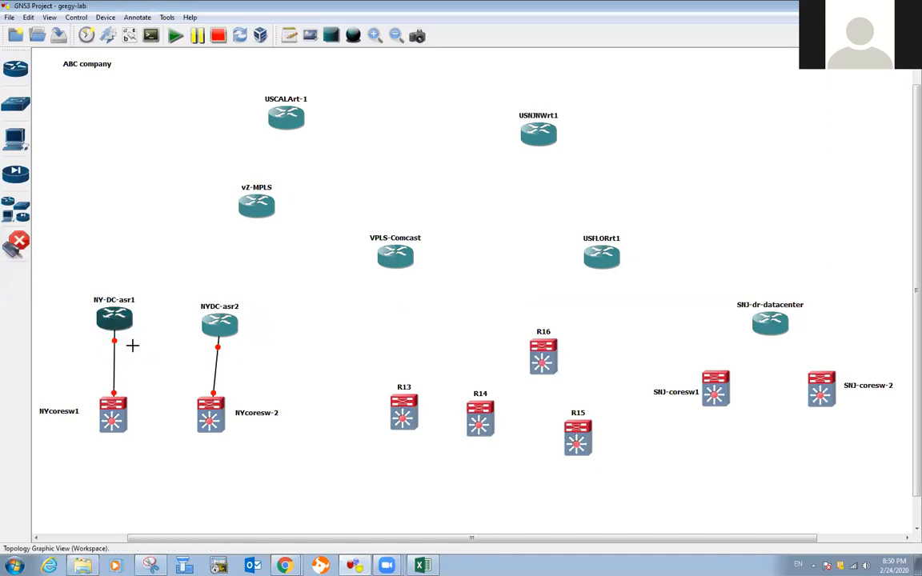
{"action": "left_click", "coordinate": [252, 207]}
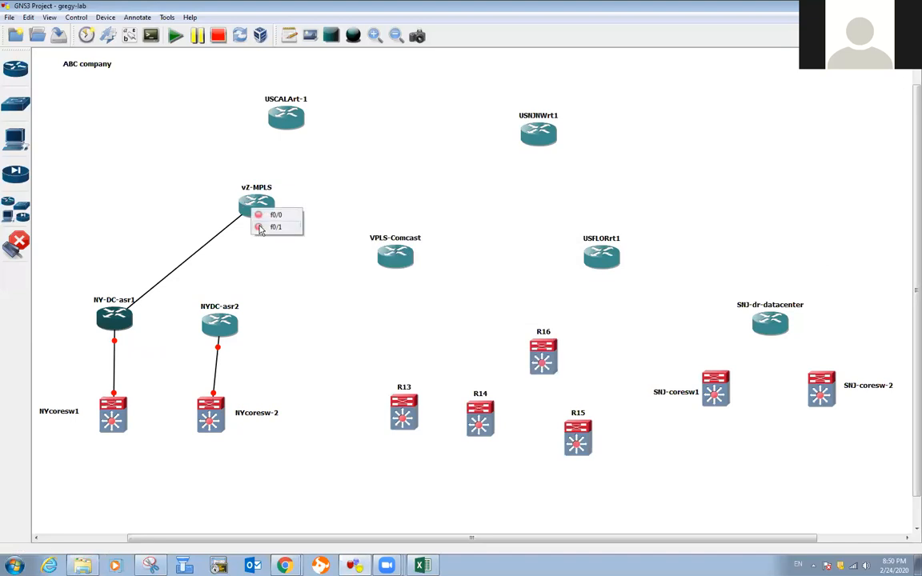
{"action": "left_click", "coordinate": [268, 227]}
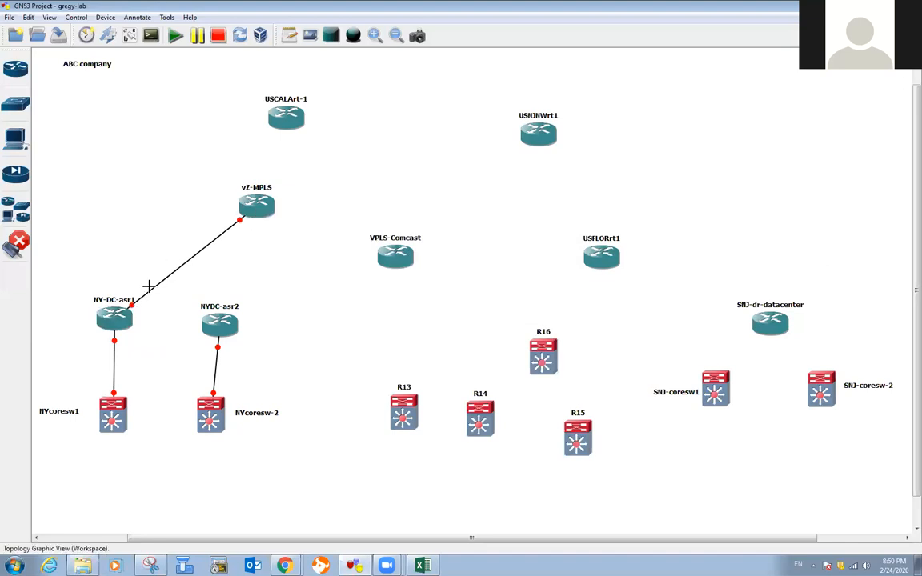
{"action": "left_click", "coordinate": [23, 241]}
{"action": "right_click", "coordinate": [219, 323]}
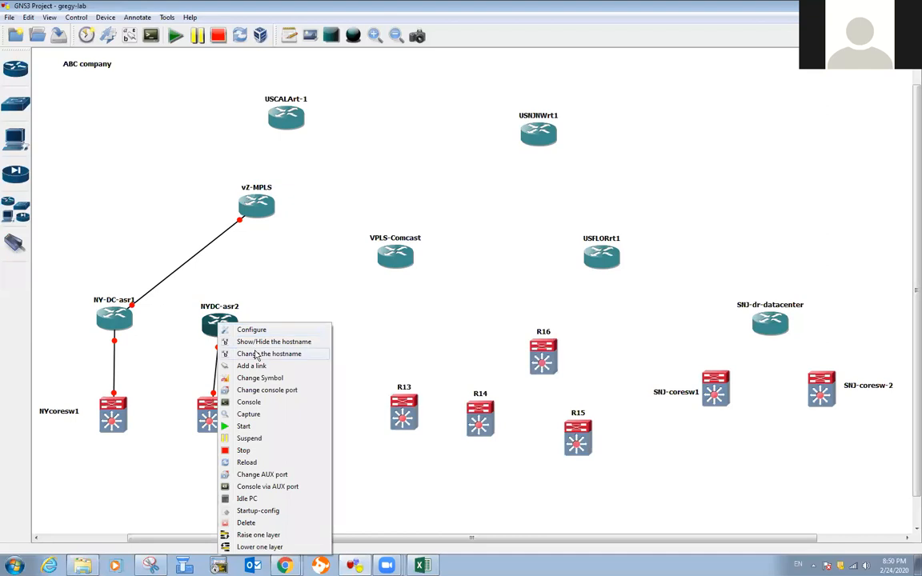
{"action": "left_click", "coordinate": [257, 354]}
{"action": "left_click", "coordinate": [489, 298]}
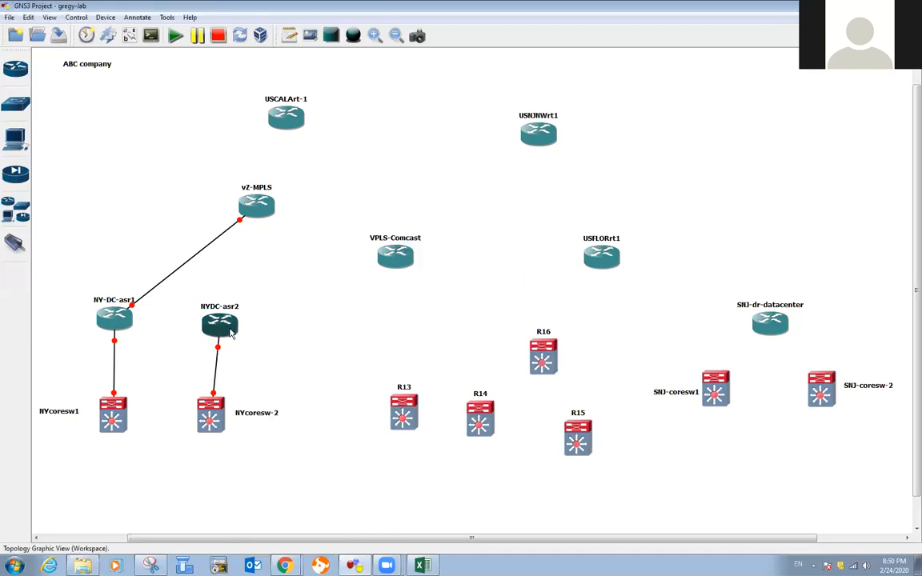
Step: Configure NYDC-asr2 with an NM-1FE-TX adapter in slot 1
{"action": "right_click", "coordinate": [232, 335]}
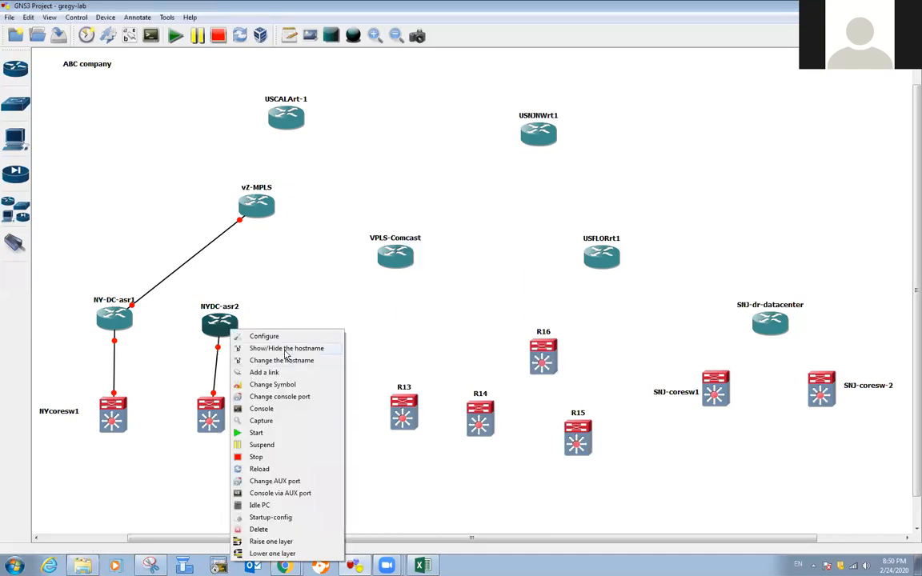
{"action": "left_click", "coordinate": [264, 336]}
{"action": "left_click", "coordinate": [320, 169]}
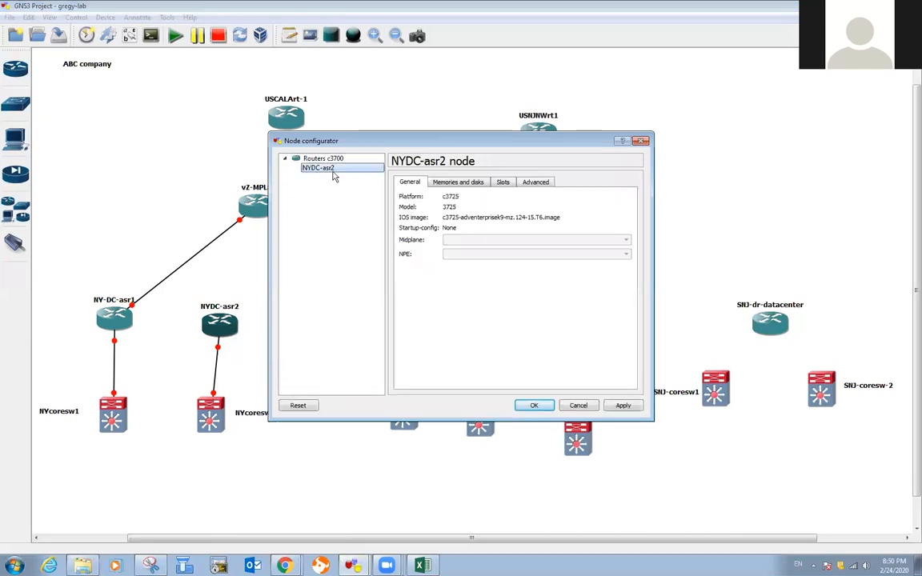
{"action": "left_click", "coordinate": [501, 182]}
{"action": "left_click", "coordinate": [472, 226]}
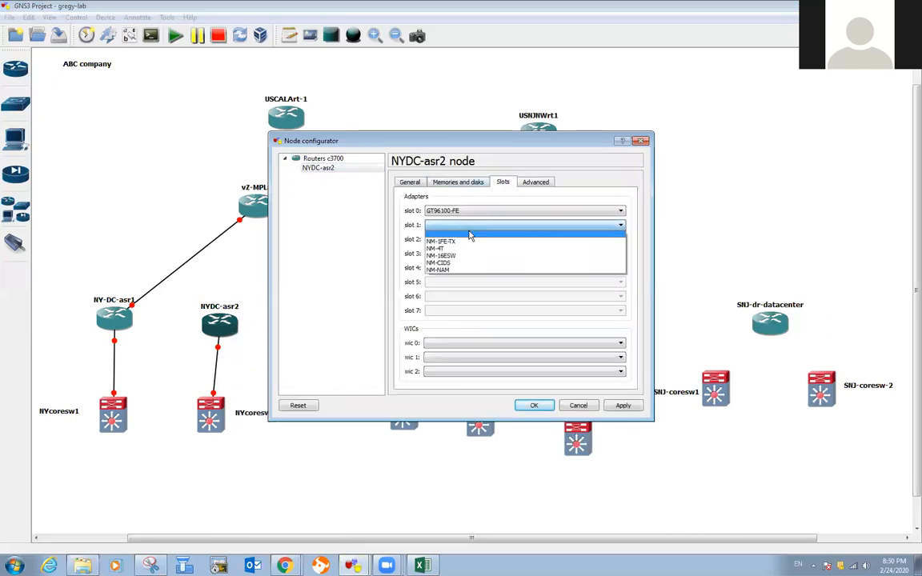
{"action": "left_click", "coordinate": [471, 241]}
{"action": "left_click", "coordinate": [533, 405]}
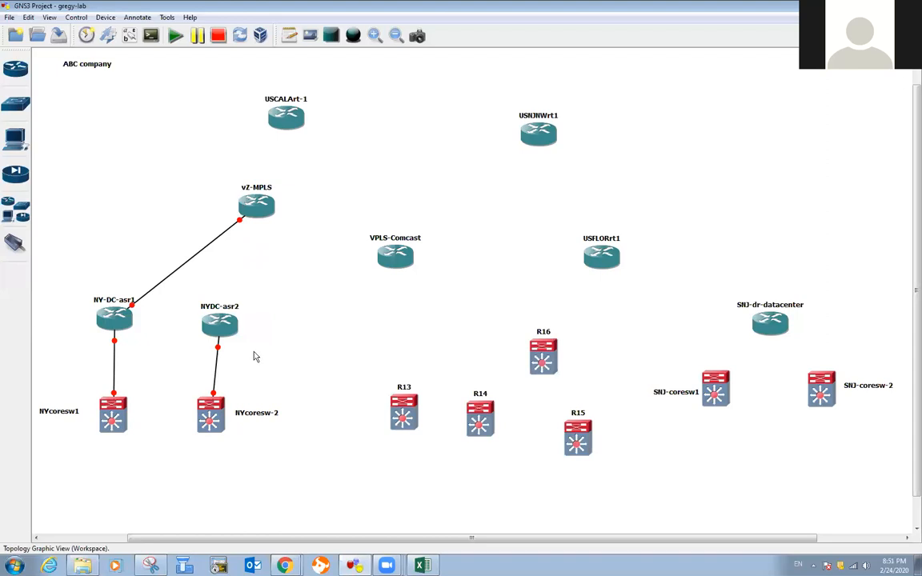
Step: Link NYDC-asr2's f1/0 interface to f0/0 on vZ-MPLS
{"action": "left_click", "coordinate": [16, 240]}
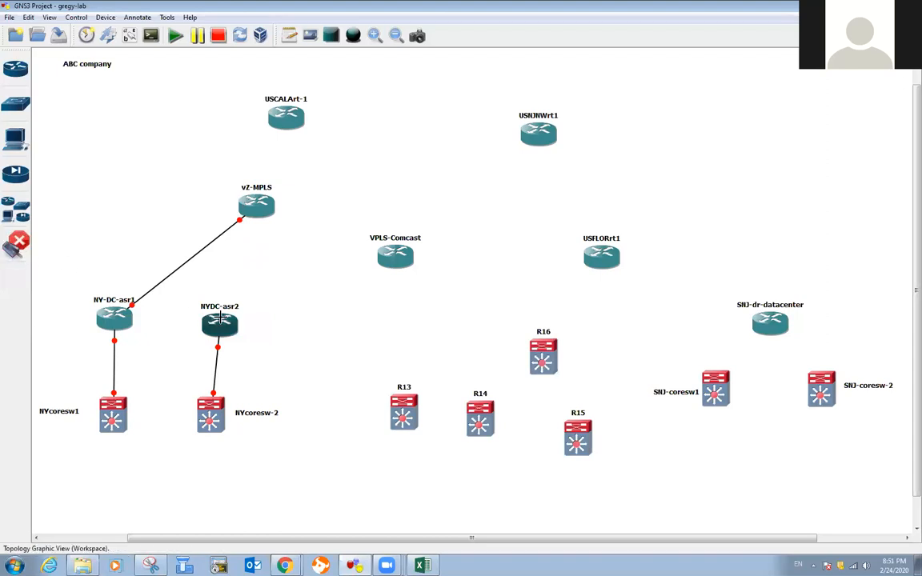
{"action": "left_click", "coordinate": [224, 321]}
{"action": "left_click", "coordinate": [245, 351]}
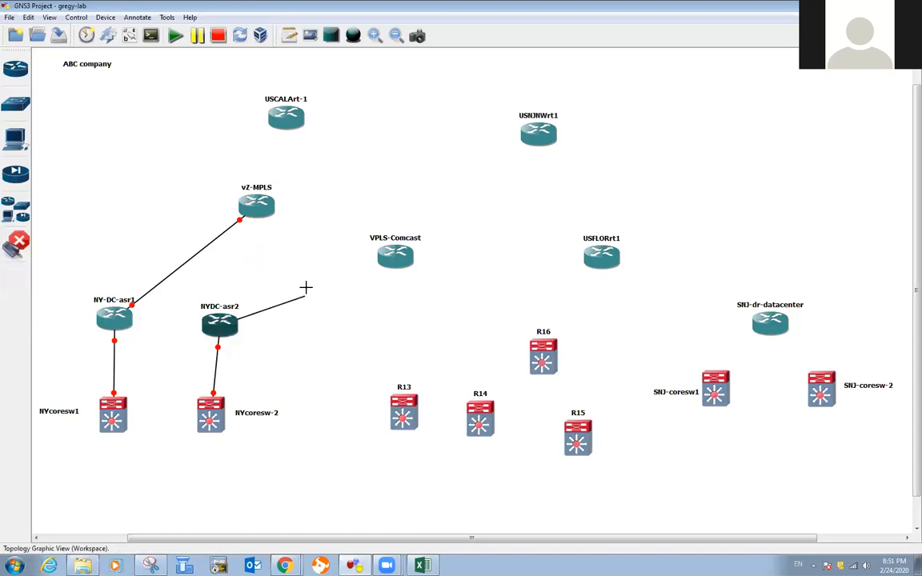
{"action": "left_click", "coordinate": [256, 208]}
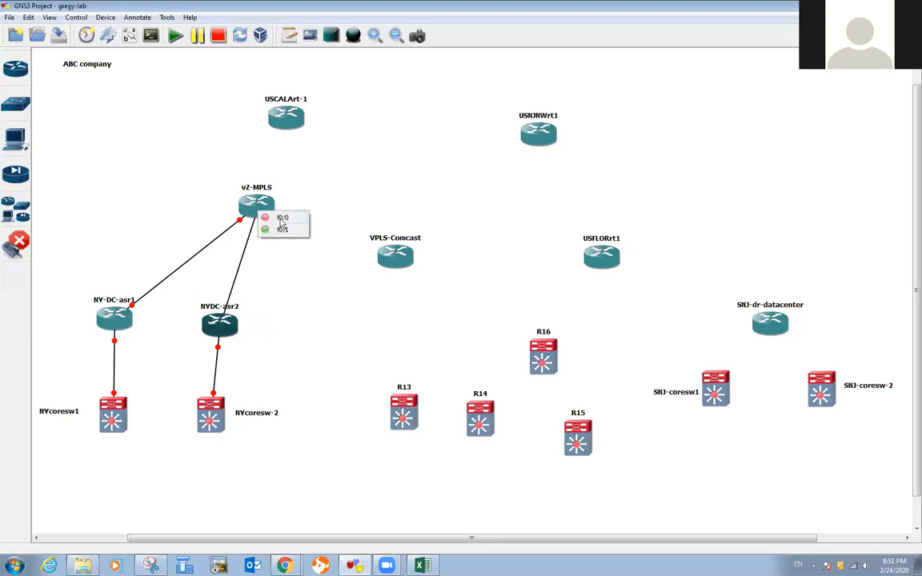
{"action": "left_click", "coordinate": [280, 217]}
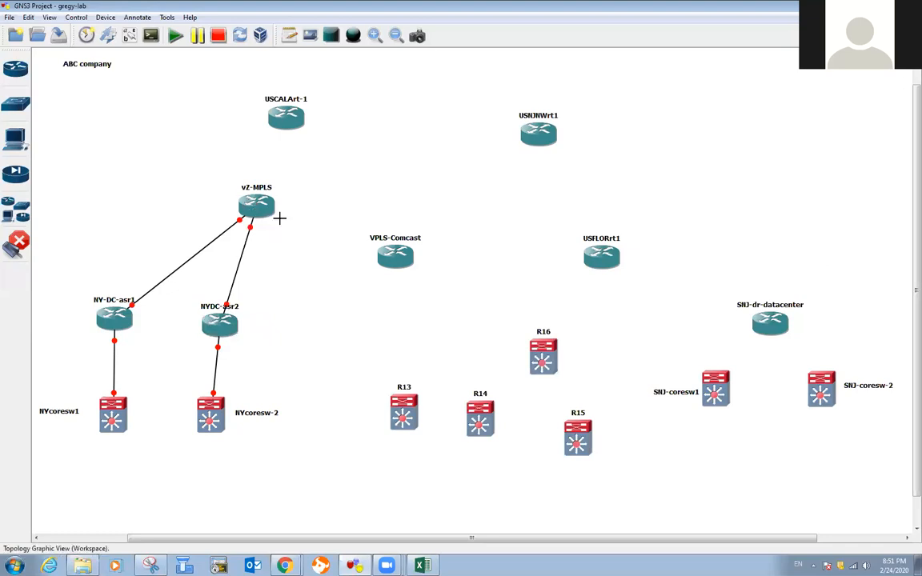
{"action": "left_click", "coordinate": [16, 240]}
Step: Move vZ-MPLS above NYDC-asr2, and place both NY datacenter routers' hostname labels beside their icons, straightening the routers over their core switches
{"action": "left_click_drag", "start_coordinate": [245, 208], "coordinate": [196, 197]}
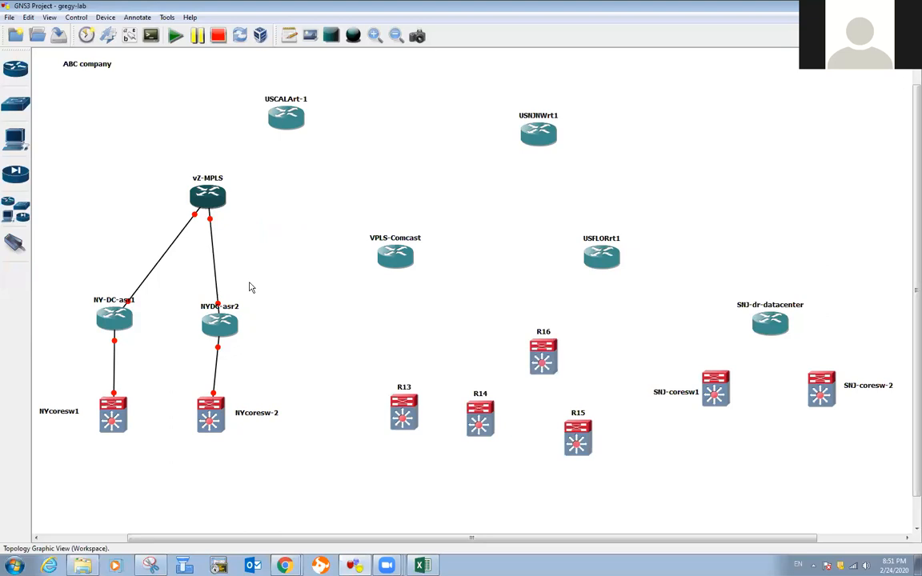
{"action": "left_click_drag", "start_coordinate": [240, 308], "coordinate": [195, 326]}
{"action": "left_click_drag", "start_coordinate": [115, 301], "coordinate": [116, 326]}
{"action": "mouse_move", "coordinate": [220, 335]}
{"action": "left_mouse_down"}
{"action": "mouse_move", "coordinate": [192, 320]}
{"action": "mouse_move", "coordinate": [170, 322]}
{"action": "mouse_move", "coordinate": [217, 310]}
{"action": "mouse_move", "coordinate": [262, 332]}
{"action": "mouse_move", "coordinate": [225, 322]}
{"action": "left_mouse_up"}
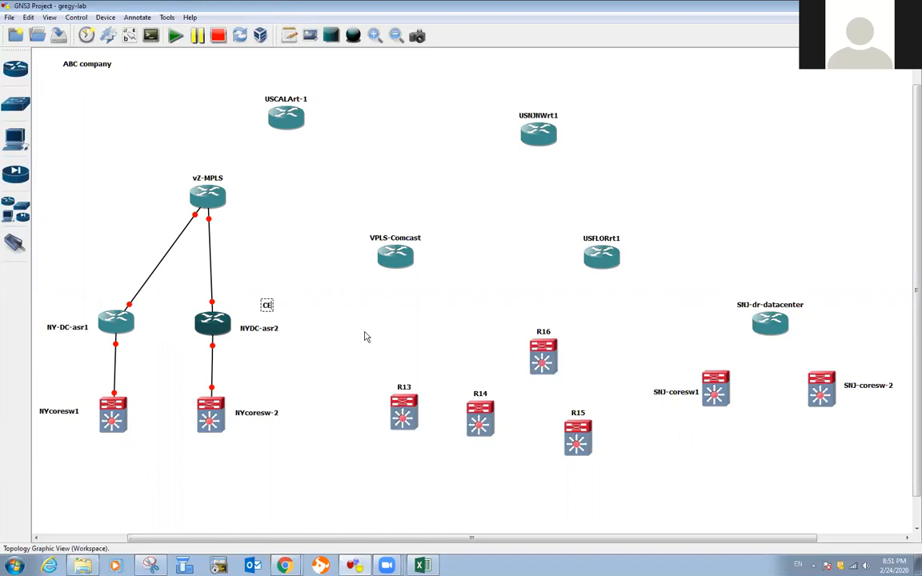
Step: Add a CE note between the two NY datacenter routers and a PE note beside vZ-MPLS
{"action": "left_click", "coordinate": [284, 311]}
{"action": "left_click_drag", "start_coordinate": [266, 312], "coordinate": [173, 318]}
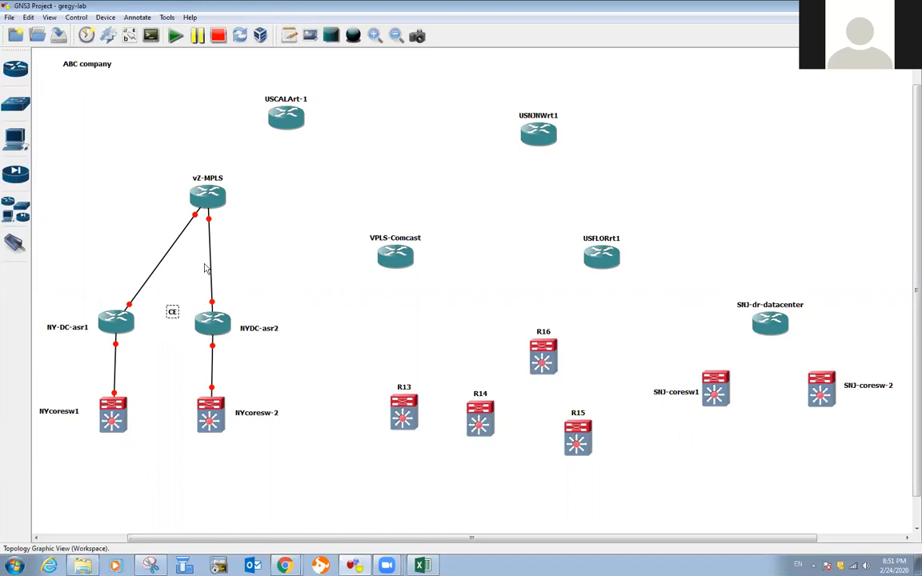
{"action": "left_click", "coordinate": [286, 38]}
{"action": "left_click", "coordinate": [173, 207]}
{"action": "left_click", "coordinate": [222, 219]}
{"action": "left_click", "coordinate": [177, 207]}
Step: Nudge both NY datacenter routers slightly and move VPLS-Comcast closer to the NY side
{"action": "left_click_drag", "start_coordinate": [200, 327], "coordinate": [204, 331]}
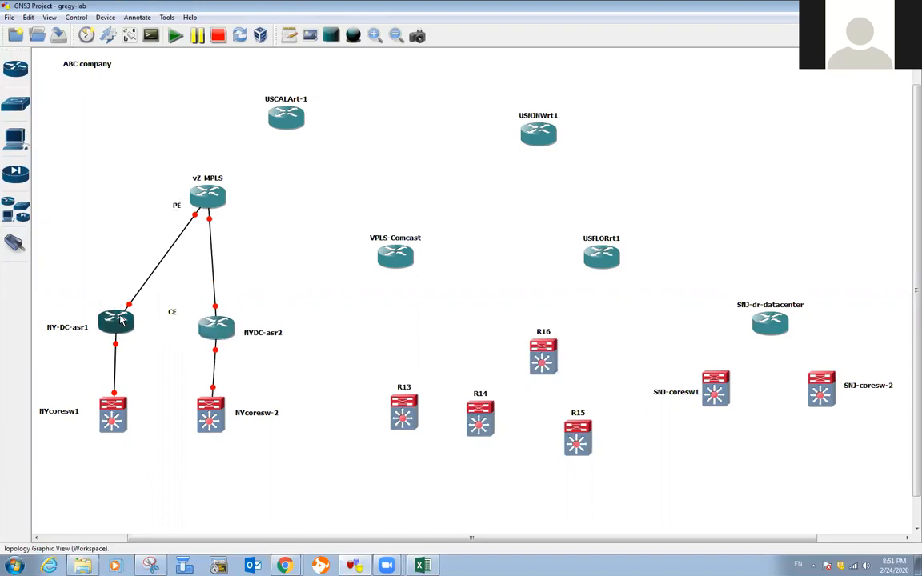
{"action": "left_click_drag", "start_coordinate": [120, 319], "coordinate": [121, 314]}
{"action": "left_click_drag", "start_coordinate": [394, 263], "coordinate": [366, 256]}
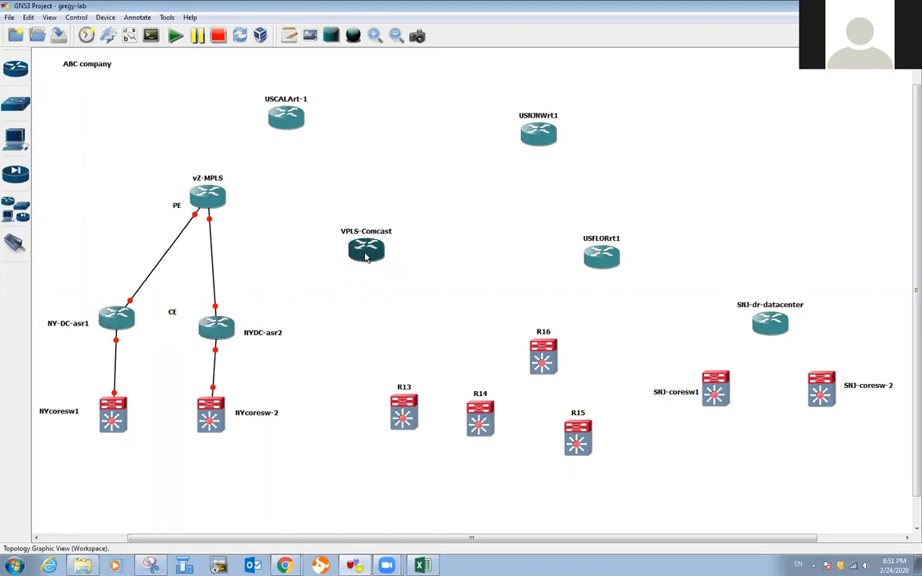
Step: Configure NYDC-asr2 with a second NM-1FE-TX adapter in slot 2
{"action": "right_click", "coordinate": [224, 330]}
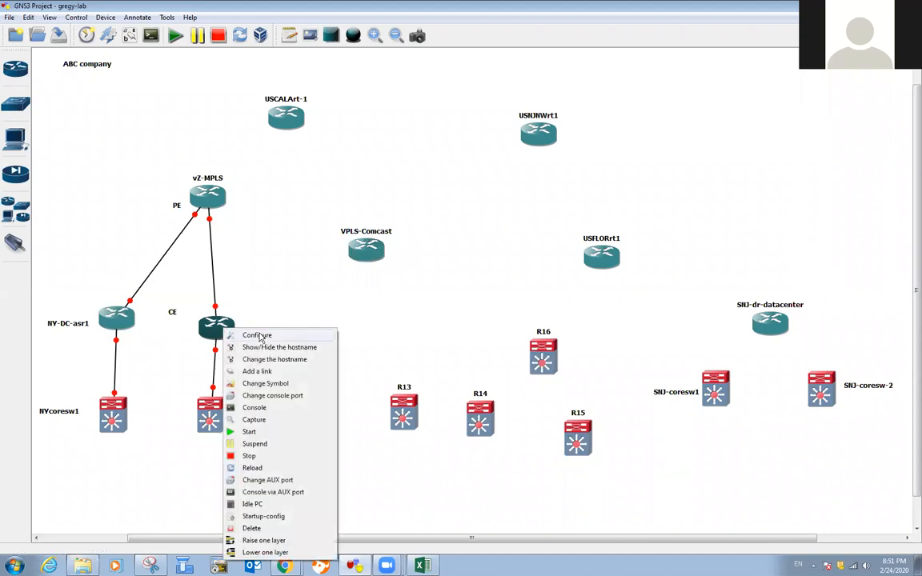
{"action": "left_click", "coordinate": [258, 333]}
{"action": "left_click", "coordinate": [320, 168]}
{"action": "left_click", "coordinate": [503, 182]}
{"action": "left_click", "coordinate": [460, 240]}
{"action": "left_click", "coordinate": [455, 253]}
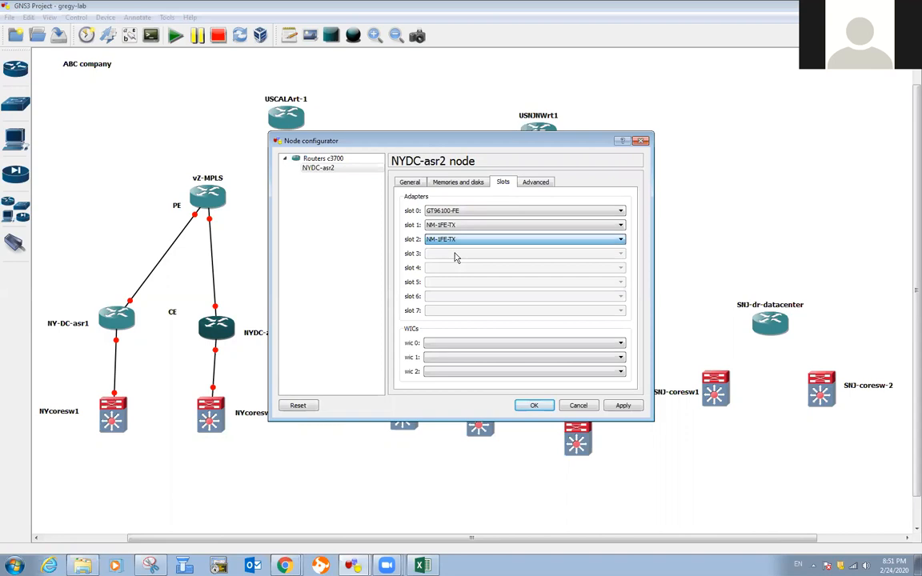
{"action": "left_click", "coordinate": [460, 242]}
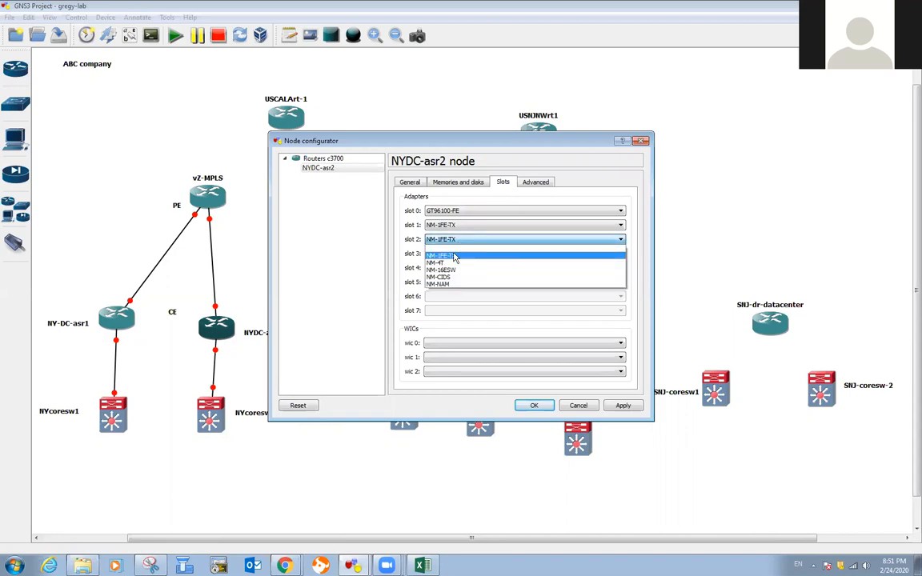
{"action": "left_click", "coordinate": [453, 256]}
{"action": "left_click", "coordinate": [532, 405]}
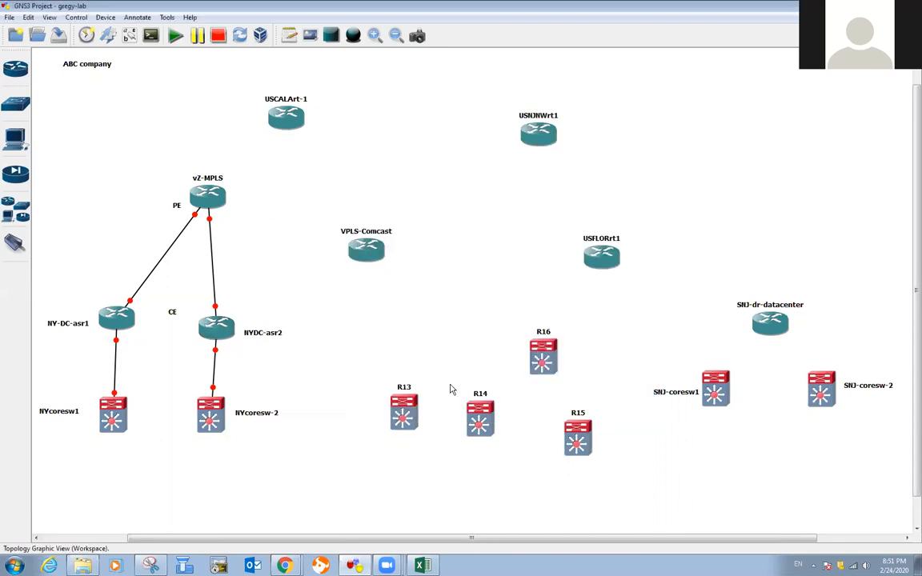
Step: Link NYDC-asr2's f0/0 interface to the VPLS-Comcast router
{"action": "left_click", "coordinate": [15, 241]}
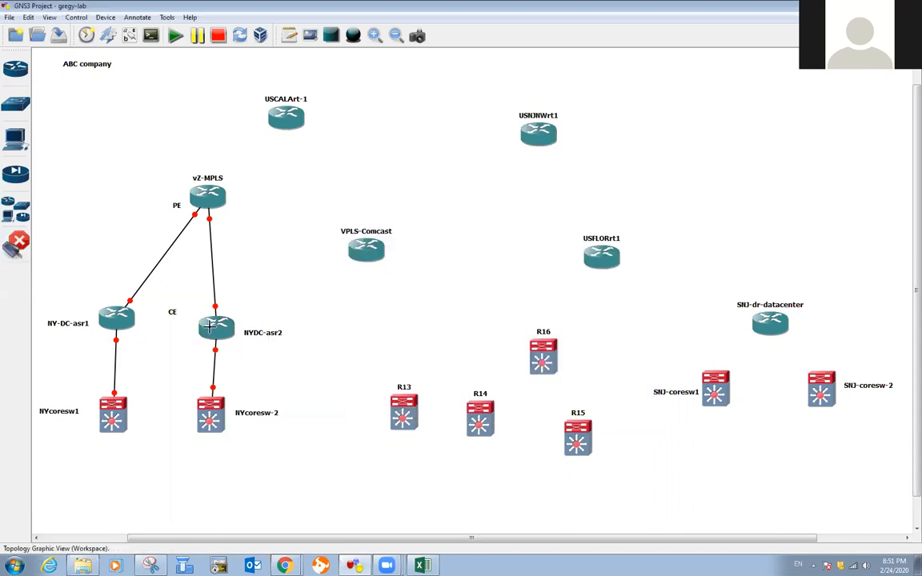
{"action": "left_click", "coordinate": [220, 339]}
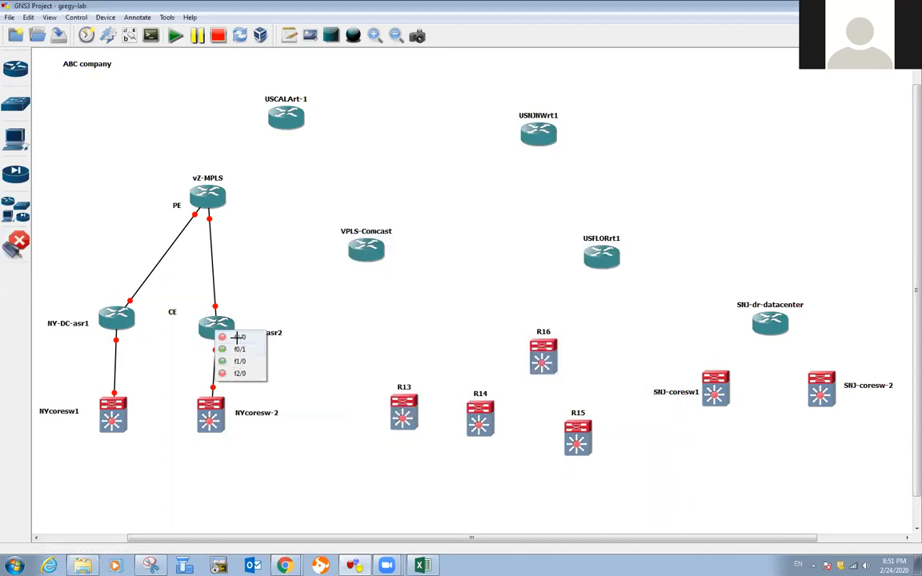
{"action": "left_click", "coordinate": [237, 337]}
{"action": "left_click", "coordinate": [364, 251]}
{"action": "left_click", "coordinate": [375, 260]}
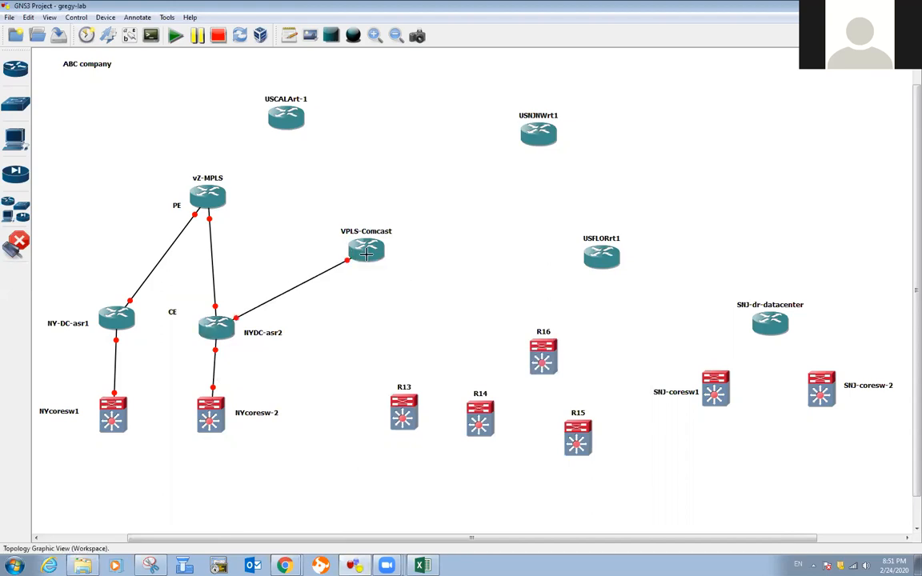
{"action": "left_click", "coordinate": [17, 239]}
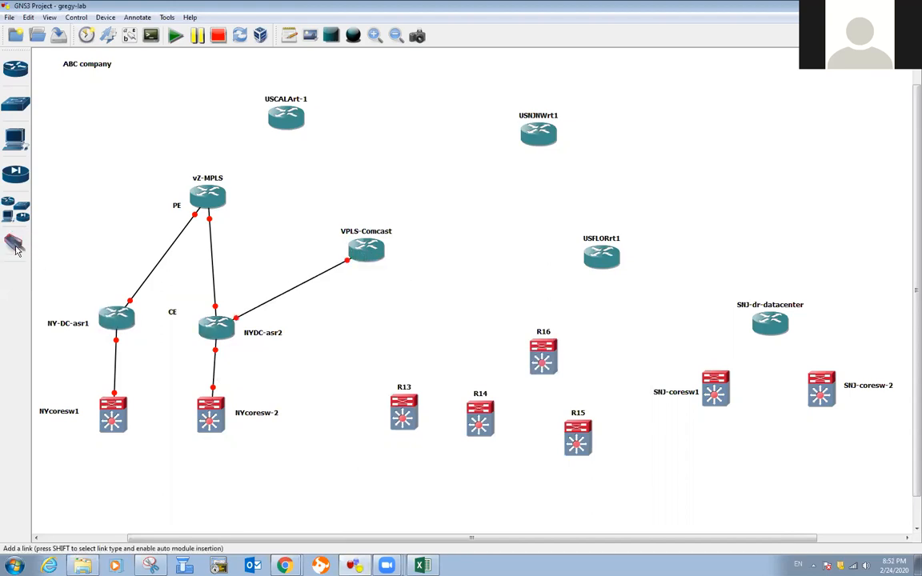
Step: Configure NY-DC-asr1 with a second NM-1FE-TX adapter in slot 2
{"action": "right_click", "coordinate": [112, 324]}
{"action": "left_click", "coordinate": [145, 327]}
{"action": "left_click", "coordinate": [340, 168]}
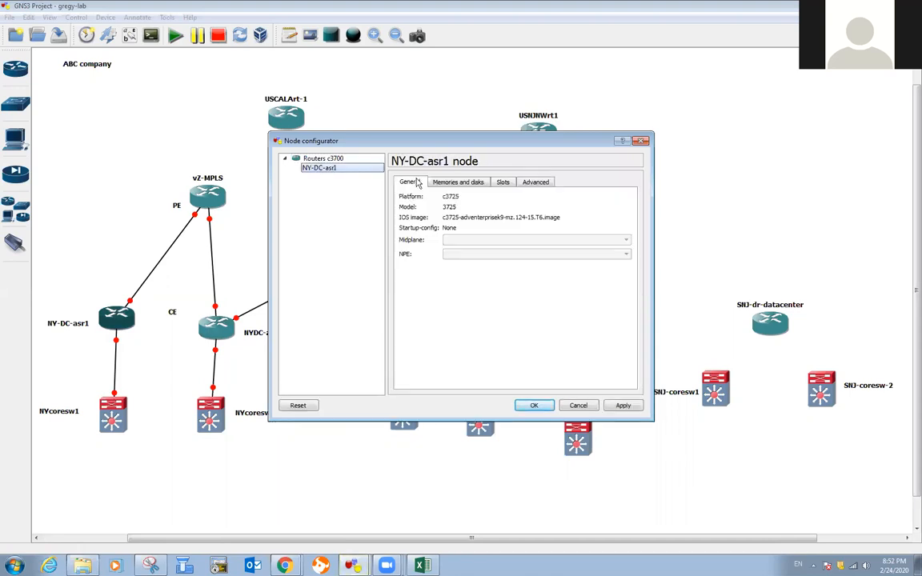
{"action": "left_click", "coordinate": [503, 184]}
{"action": "left_click", "coordinate": [464, 238]}
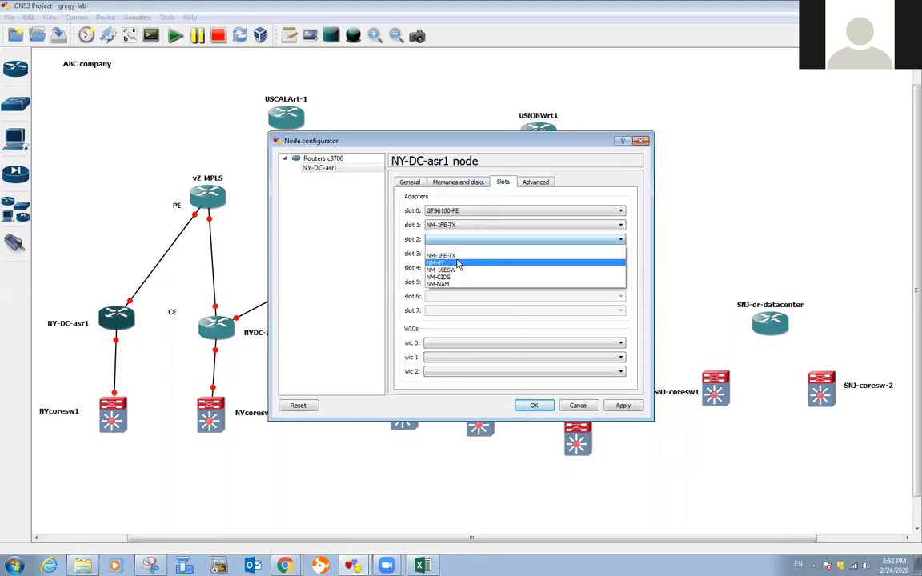
{"action": "left_click", "coordinate": [458, 256]}
{"action": "left_click", "coordinate": [532, 405]}
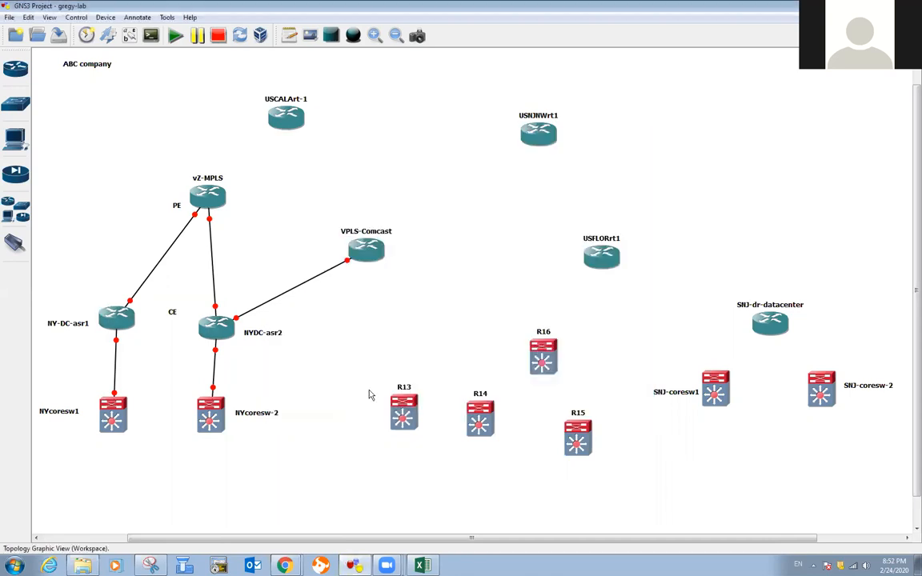
Step: Link NY-DC-asr1 to the VPLS-Comcast router and finish the cabling
{"action": "left_click", "coordinate": [14, 240]}
{"action": "left_click", "coordinate": [112, 316]}
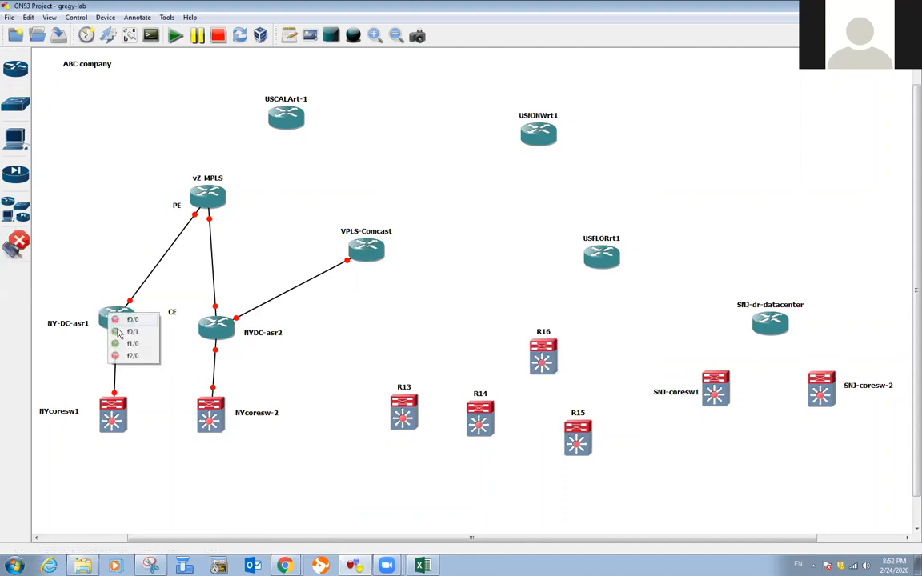
{"action": "left_click", "coordinate": [132, 330]}
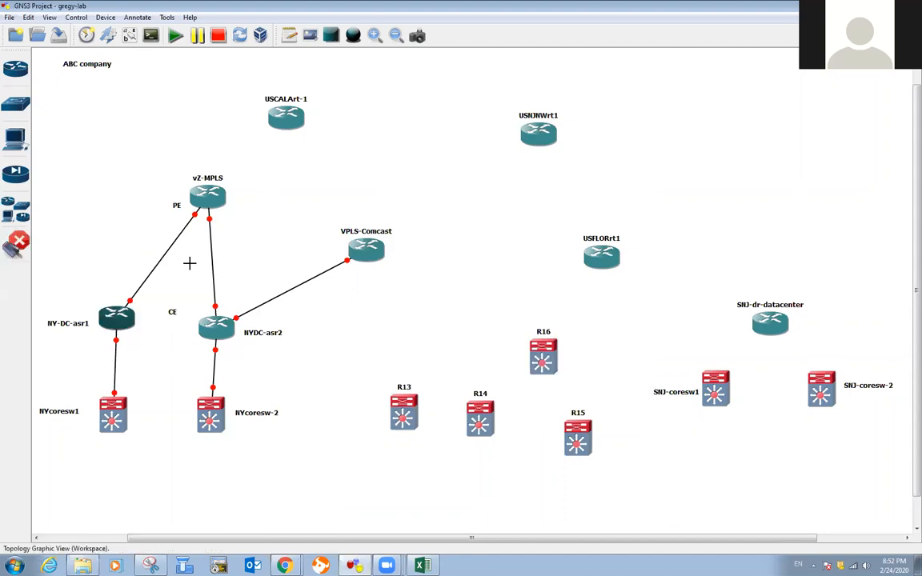
{"action": "left_click", "coordinate": [358, 250]}
{"action": "left_click", "coordinate": [364, 268]}
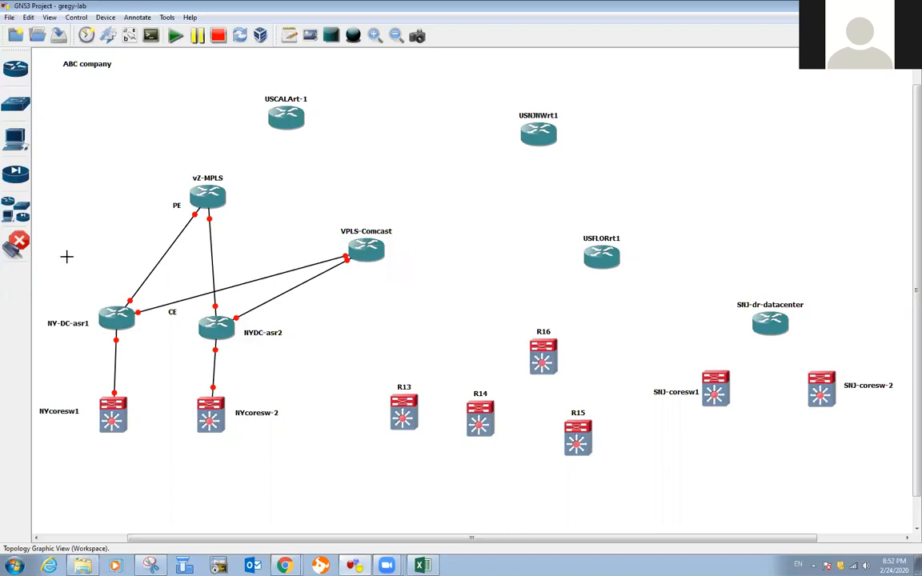
{"action": "left_click", "coordinate": [16, 241]}
Step: Shift NYcoresw-2, NYcoresw1 and NYDC-asr2 lower on the canvas and nudge NY-DC-asr1 slightly upward
{"action": "left_click_drag", "start_coordinate": [210, 413], "coordinate": [215, 432]}
{"action": "left_click_drag", "start_coordinate": [113, 414], "coordinate": [108, 432]}
{"action": "left_click_drag", "start_coordinate": [217, 332], "coordinate": [221, 352]}
{"action": "left_click_drag", "start_coordinate": [120, 322], "coordinate": [120, 315]}
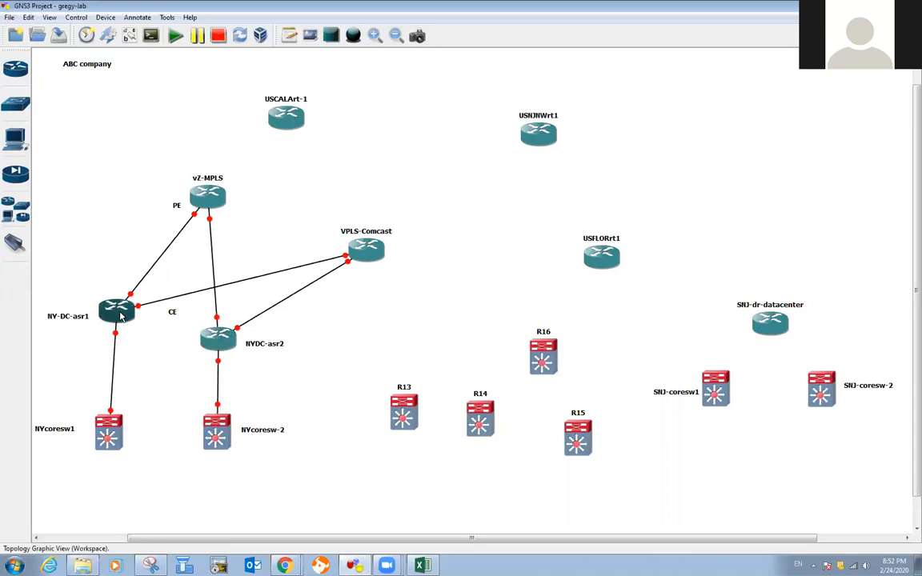
Step: Move vZ-MPLS with its PE label to just below USCALArt-1, and shift VPLS-Comcast farther from the NY routers
{"action": "left_click_drag", "start_coordinate": [217, 196], "coordinate": [337, 160]}
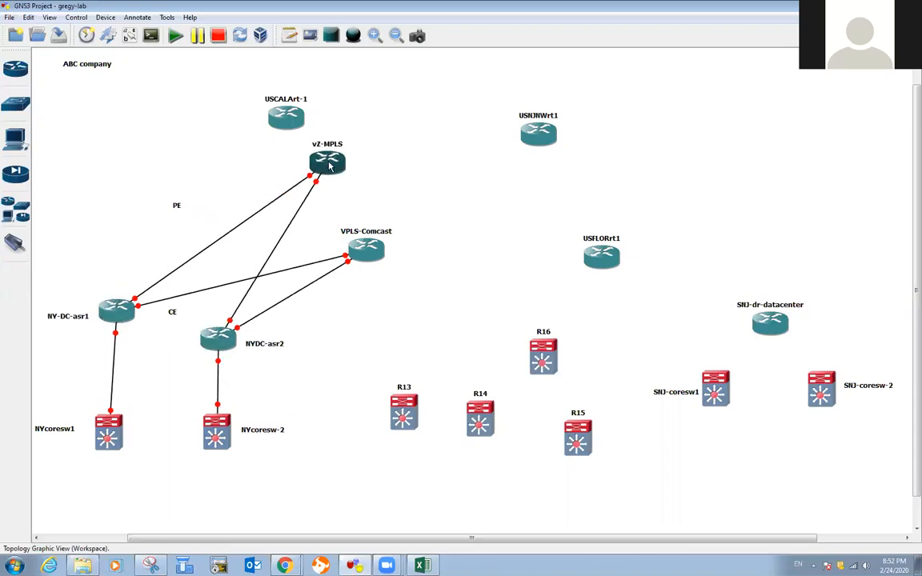
{"action": "left_click_drag", "start_coordinate": [177, 206], "coordinate": [285, 168]}
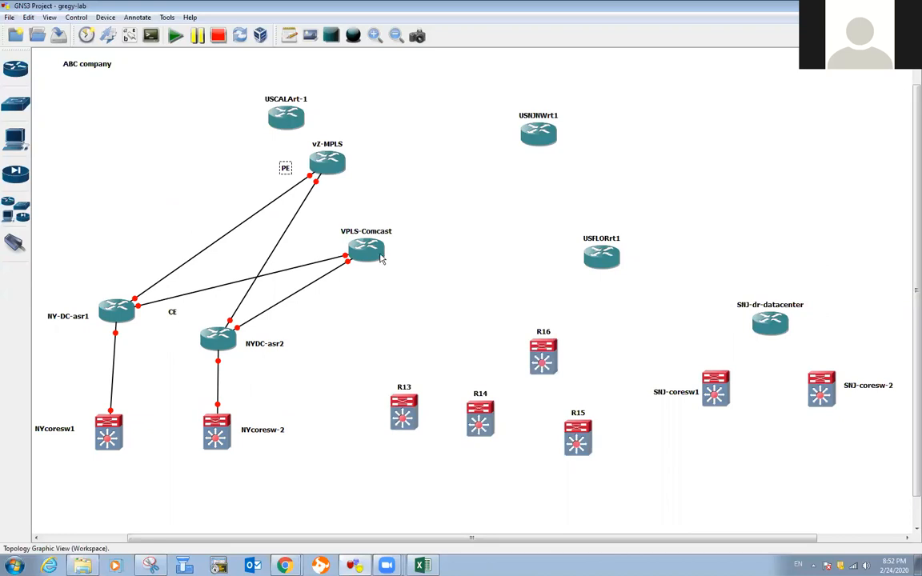
{"action": "left_click_drag", "start_coordinate": [381, 258], "coordinate": [436, 273]}
Step: Move NYDC-asr2 and both NY core switches closer to the lower-left corner, placing the NYcoresw1 label above its switch
{"action": "left_click_drag", "start_coordinate": [218, 336], "coordinate": [166, 367]}
{"action": "mouse_move", "coordinate": [108, 432]}
{"action": "left_mouse_down"}
{"action": "mouse_move", "coordinate": [84, 447]}
{"action": "mouse_move", "coordinate": [115, 449]}
{"action": "left_mouse_up"}
{"action": "left_click_drag", "start_coordinate": [53, 450], "coordinate": [84, 389]}
{"action": "left_click_drag", "start_coordinate": [119, 430], "coordinate": [90, 448]}
{"action": "left_click_drag", "start_coordinate": [58, 416], "coordinate": [75, 415]}
{"action": "left_click_drag", "start_coordinate": [216, 441], "coordinate": [168, 462]}
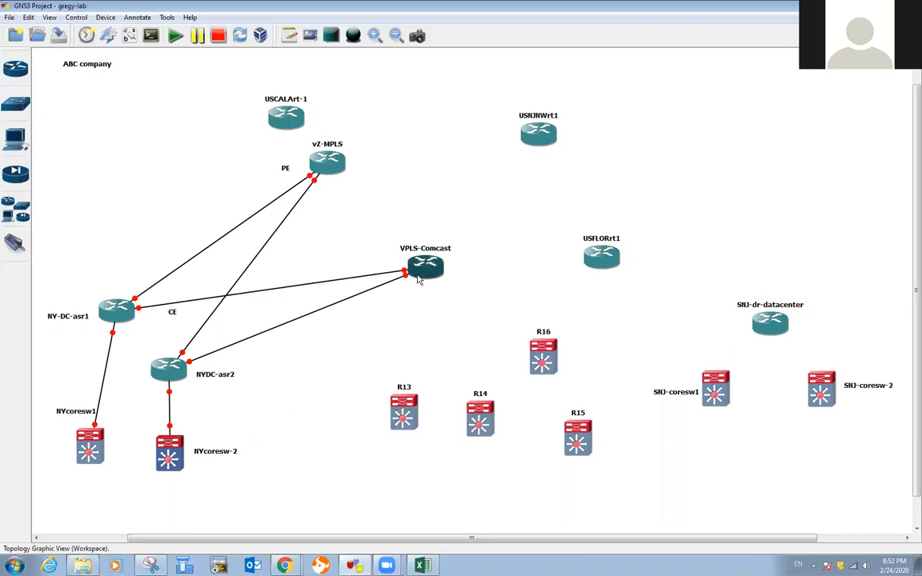
Step: Fine-tune the positions of both provider routers, the PE label, NYDC-asr2 and the two NY core switches
{"action": "left_click_drag", "start_coordinate": [425, 272], "coordinate": [415, 266]}
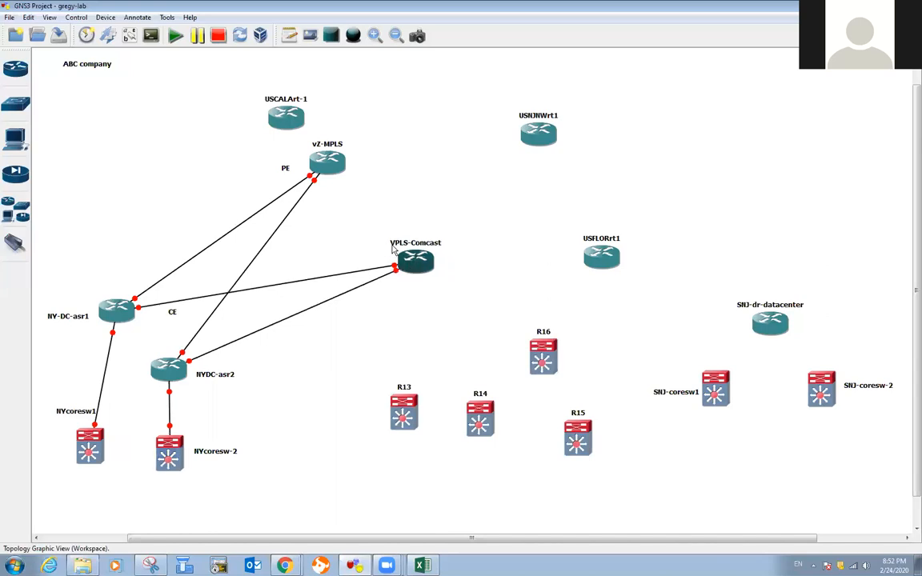
{"action": "mouse_move", "coordinate": [313, 167]}
{"action": "left_mouse_down"}
{"action": "mouse_move", "coordinate": [323, 179]}
{"action": "mouse_move", "coordinate": [295, 173]}
{"action": "mouse_move", "coordinate": [304, 177]}
{"action": "left_mouse_up"}
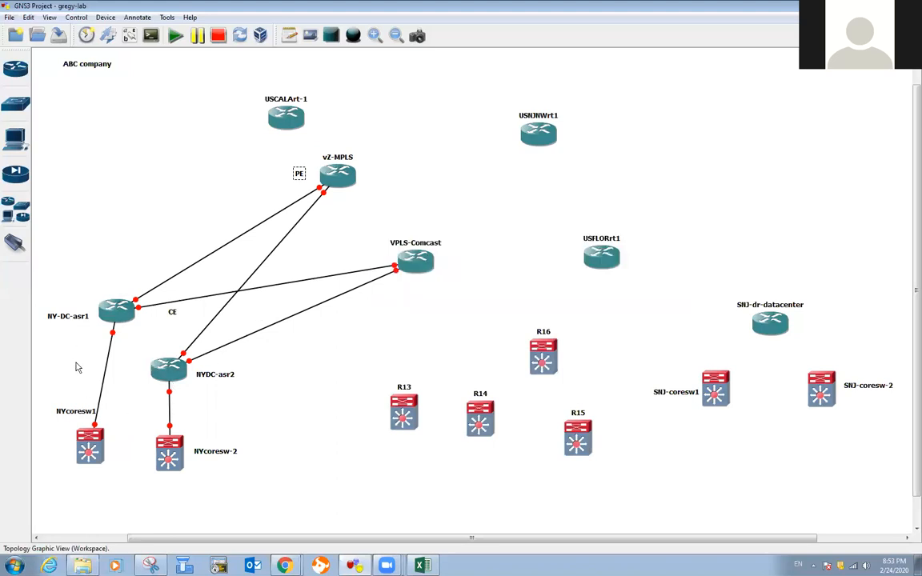
{"action": "left_click_drag", "start_coordinate": [159, 379], "coordinate": [186, 381]}
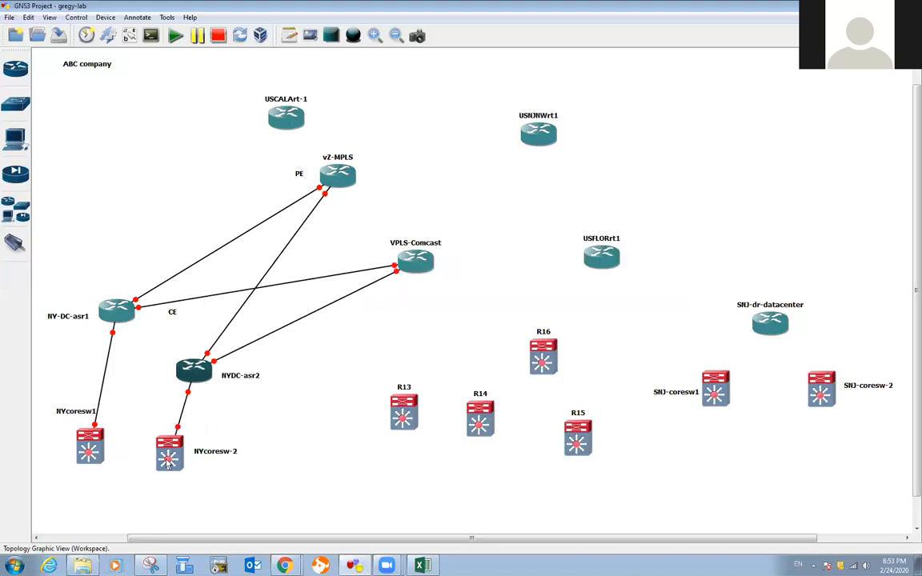
{"action": "left_click_drag", "start_coordinate": [169, 466], "coordinate": [173, 465]}
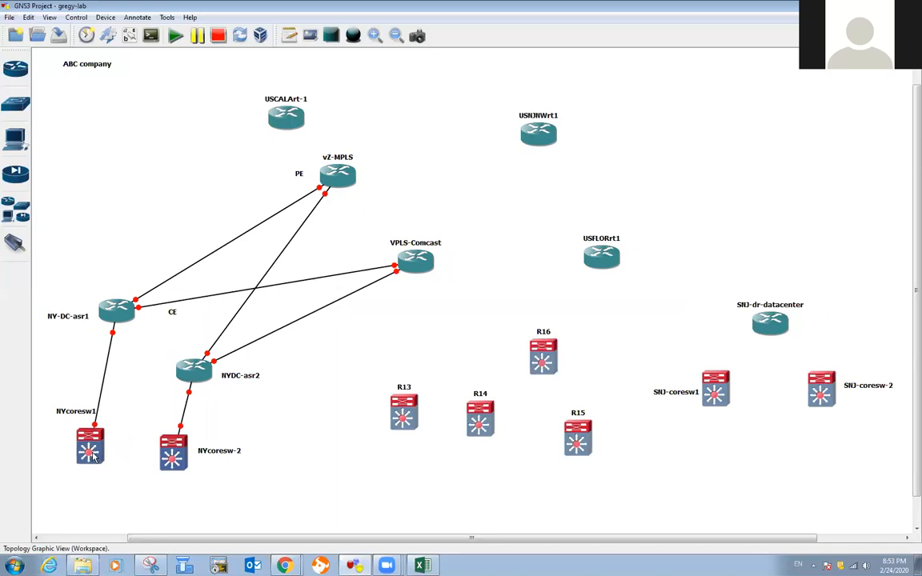
{"action": "left_click_drag", "start_coordinate": [92, 452], "coordinate": [91, 456]}
{"action": "mouse_move", "coordinate": [167, 461]}
{"action": "left_mouse_down"}
{"action": "mouse_move", "coordinate": [177, 449]}
{"action": "mouse_move", "coordinate": [175, 468]}
{"action": "left_mouse_up"}
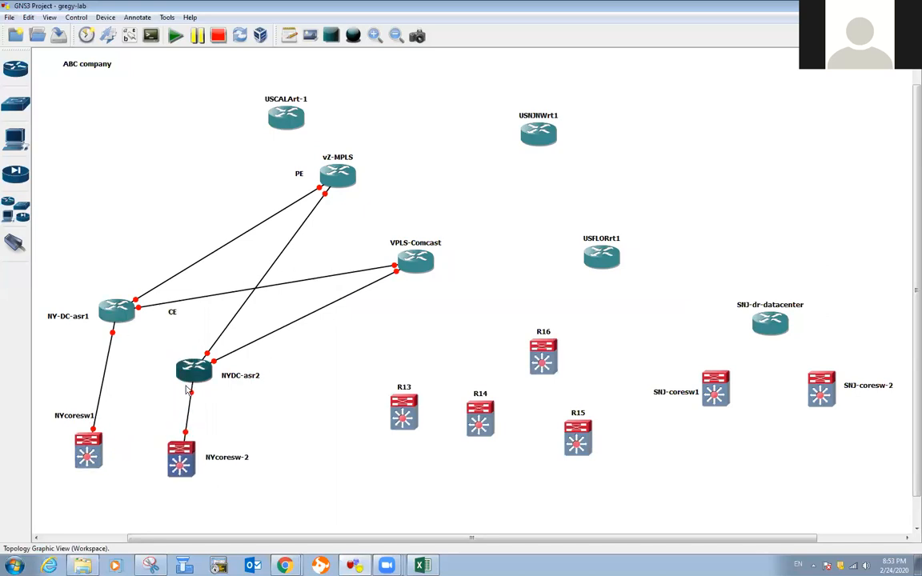
Step: Place the CE label just below and beside NY-DC-asr1, and bring that router's name label closer to it
{"action": "left_click_drag", "start_coordinate": [173, 317], "coordinate": [140, 337]}
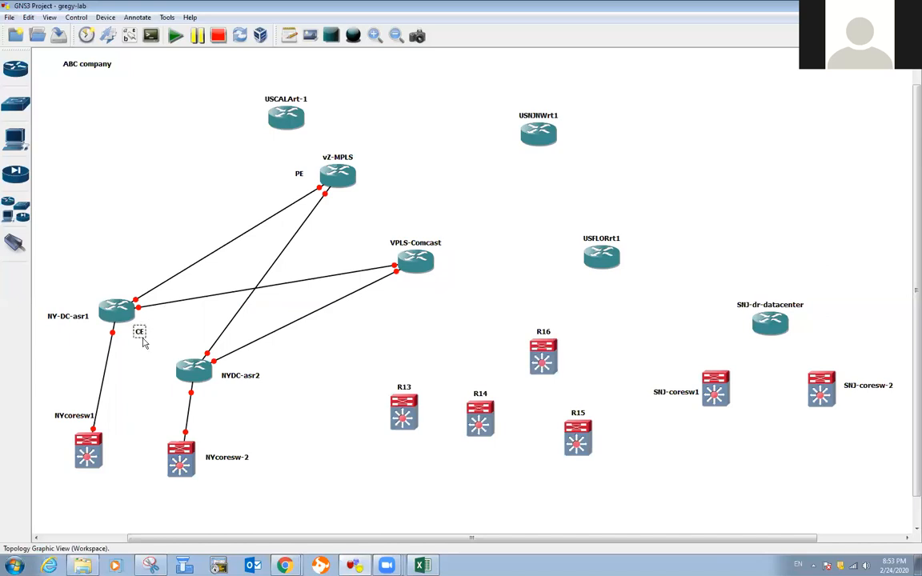
{"action": "left_click_drag", "start_coordinate": [69, 324], "coordinate": [75, 325]}
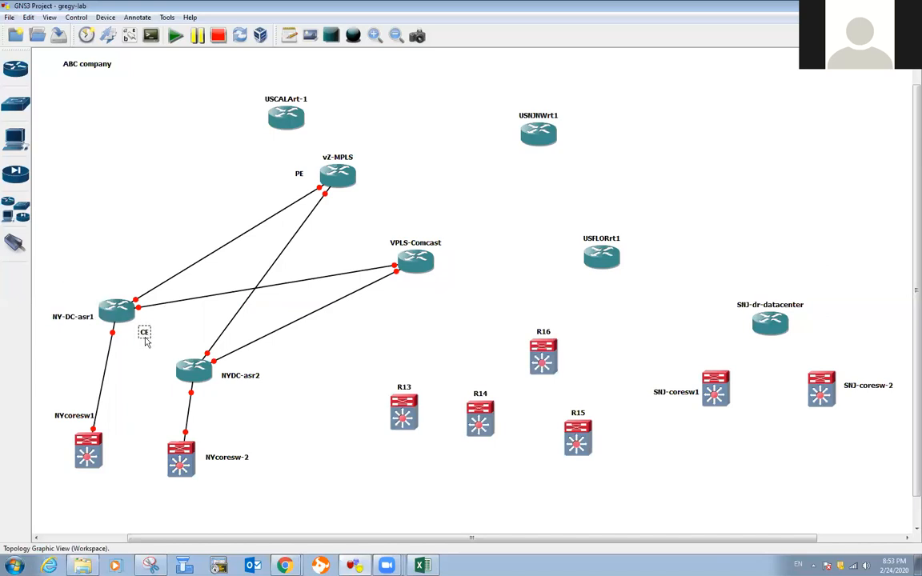
{"action": "left_click_drag", "start_coordinate": [145, 336], "coordinate": [145, 333]}
Step: Move USFLORrt1 and USNJNWrt1 to the upper edge of the topology and place SNJ-dr-datacenter above SNJ-coresw1
{"action": "left_click_drag", "start_coordinate": [595, 263], "coordinate": [699, 142]}
{"action": "left_click_drag", "start_coordinate": [542, 145], "coordinate": [522, 109]}
{"action": "left_click_drag", "start_coordinate": [698, 142], "coordinate": [708, 121]}
{"action": "left_click_drag", "start_coordinate": [775, 337], "coordinate": [726, 314]}
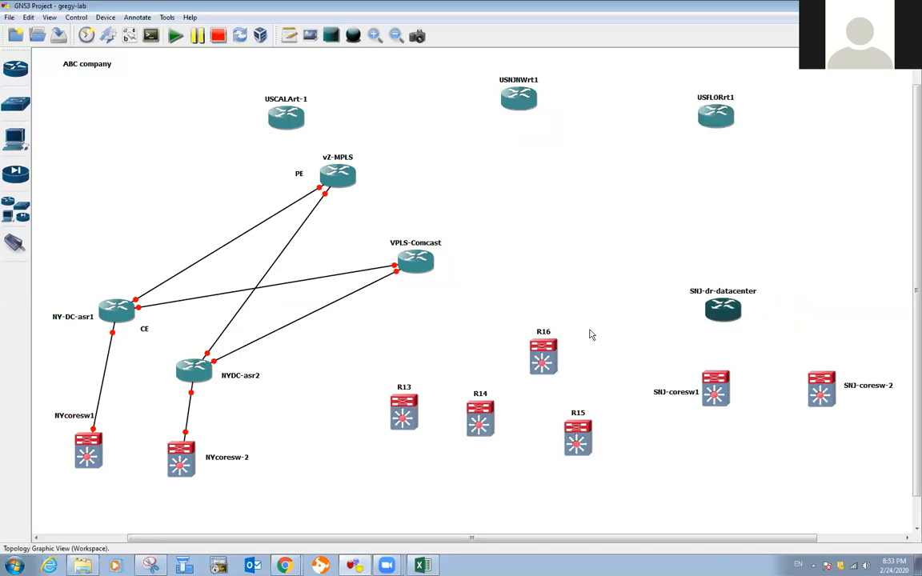
Step: Add two c3700 routers to the SNJ side of the topology, above the SNJ core switches
{"action": "left_click", "coordinate": [20, 218]}
{"action": "left_click_drag", "start_coordinate": [71, 104], "coordinate": [674, 262]}
{"action": "left_click_drag", "start_coordinate": [88, 107], "coordinate": [812, 244]}
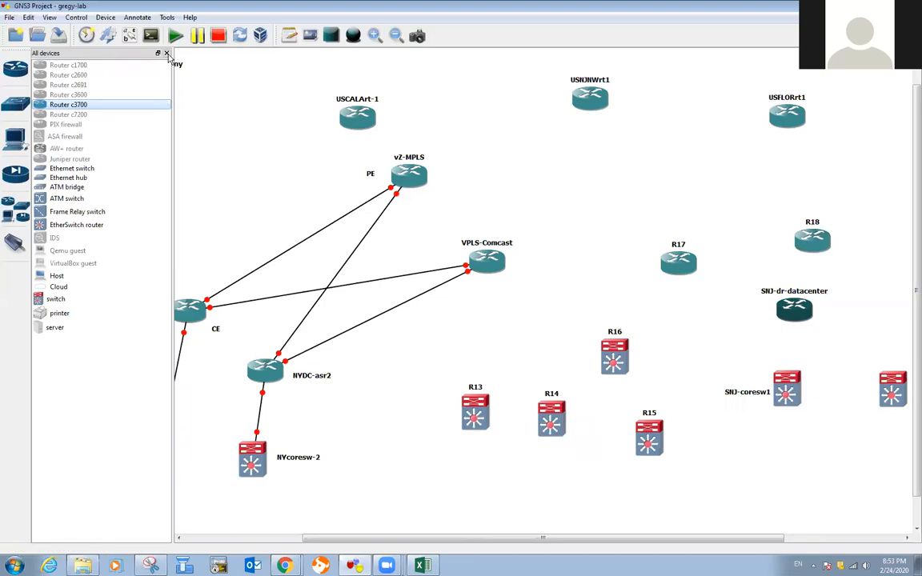
{"action": "left_click", "coordinate": [167, 53]}
{"action": "left_click_drag", "start_coordinate": [604, 266], "coordinate": [601, 256]}
Step: Change the hostname of R17 to SNJ-dc-asr1 and of R18 to SNJ-dc-asr2
{"action": "right_click", "coordinate": [601, 254]}
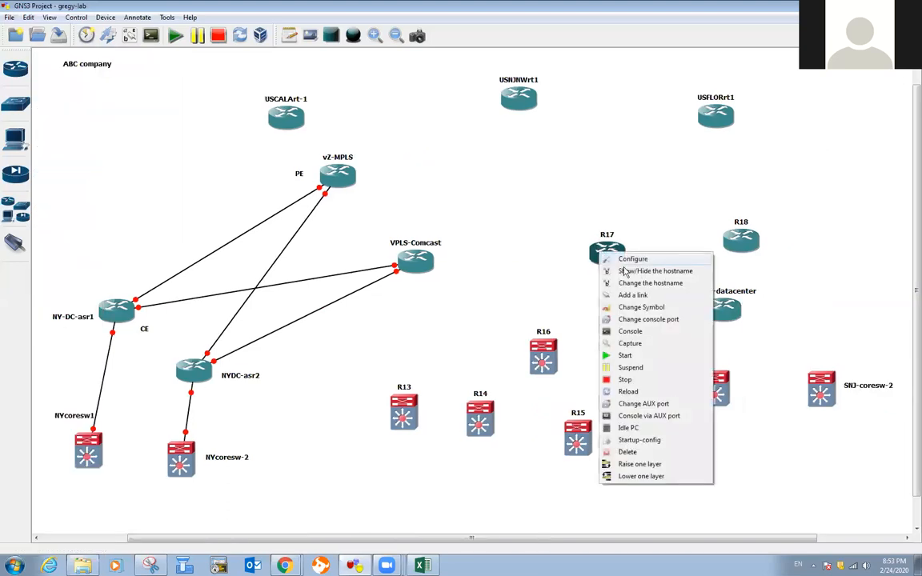
{"action": "left_click", "coordinate": [638, 284]}
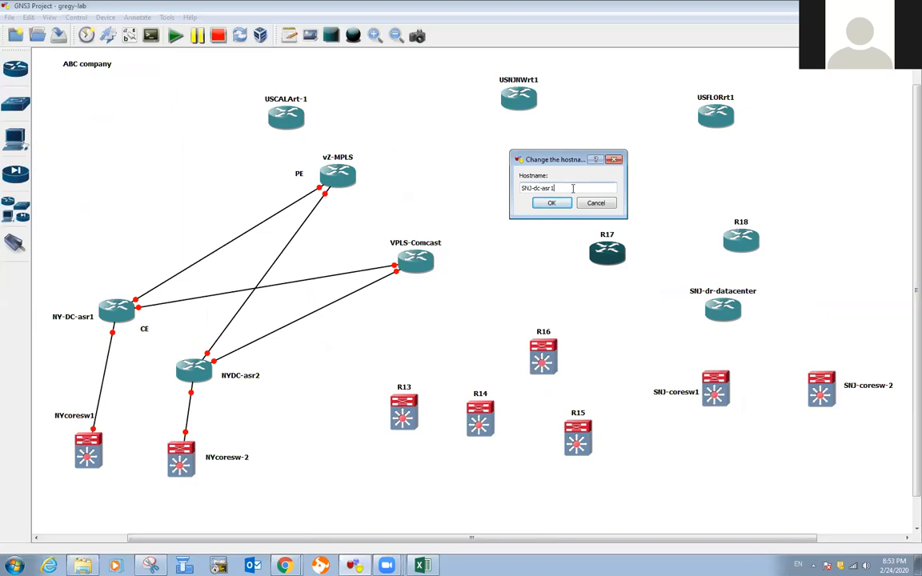
{"action": "left_click", "coordinate": [552, 203]}
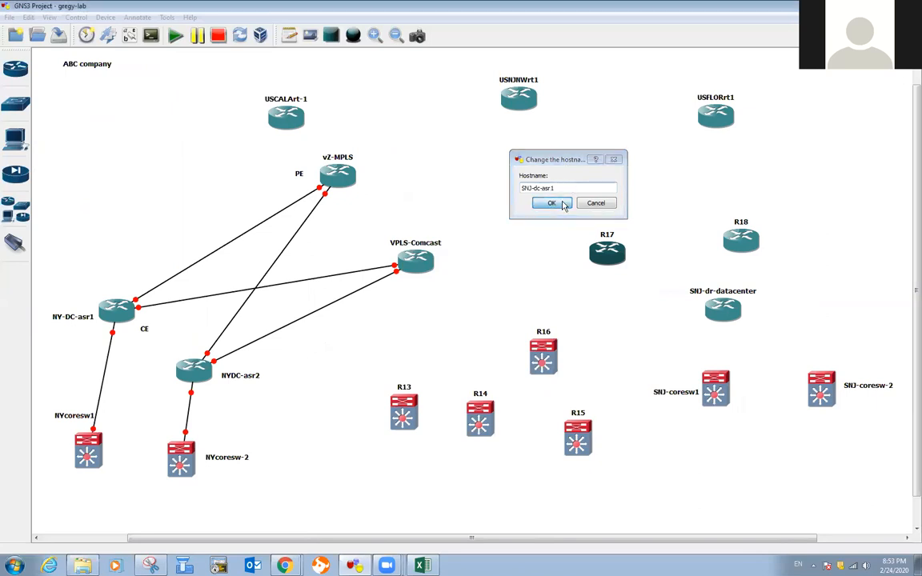
{"action": "right_click", "coordinate": [736, 248]}
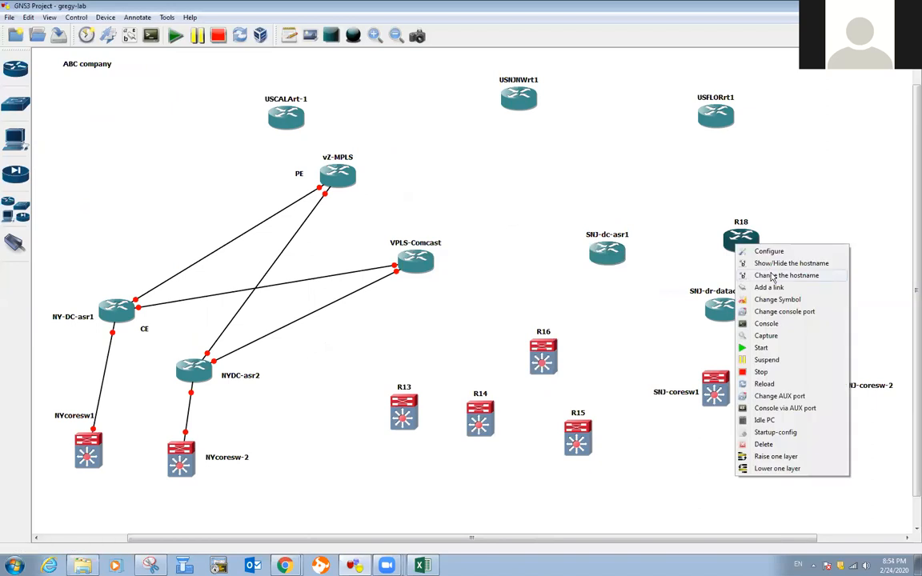
{"action": "left_click", "coordinate": [766, 274]}
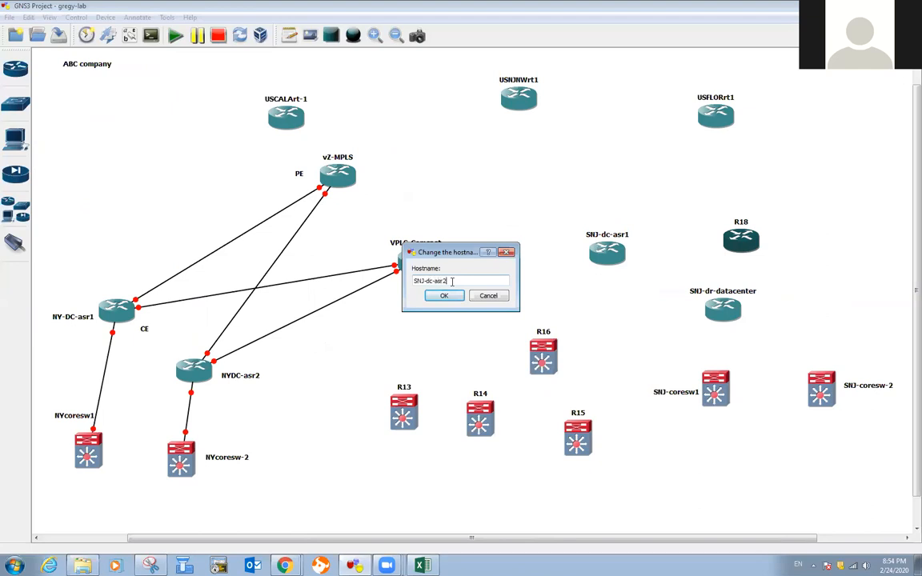
{"action": "left_click", "coordinate": [443, 296]}
Step: Move SNJ-dr-datacenter beside USFLORrt1 and arrange SNJ-dc-asr1 and SNJ-dc-asr2 diagonally above the SNJ core switches
{"action": "left_click_drag", "start_coordinate": [746, 246], "coordinate": [773, 243]}
{"action": "left_click_drag", "start_coordinate": [725, 318], "coordinate": [843, 120]}
{"action": "left_click_drag", "start_coordinate": [765, 232], "coordinate": [792, 282]}
{"action": "left_click_drag", "start_coordinate": [604, 264], "coordinate": [662, 300]}
{"action": "left_click_drag", "start_coordinate": [791, 280], "coordinate": [757, 229]}
{"action": "left_click_drag", "start_coordinate": [664, 298], "coordinate": [663, 303]}
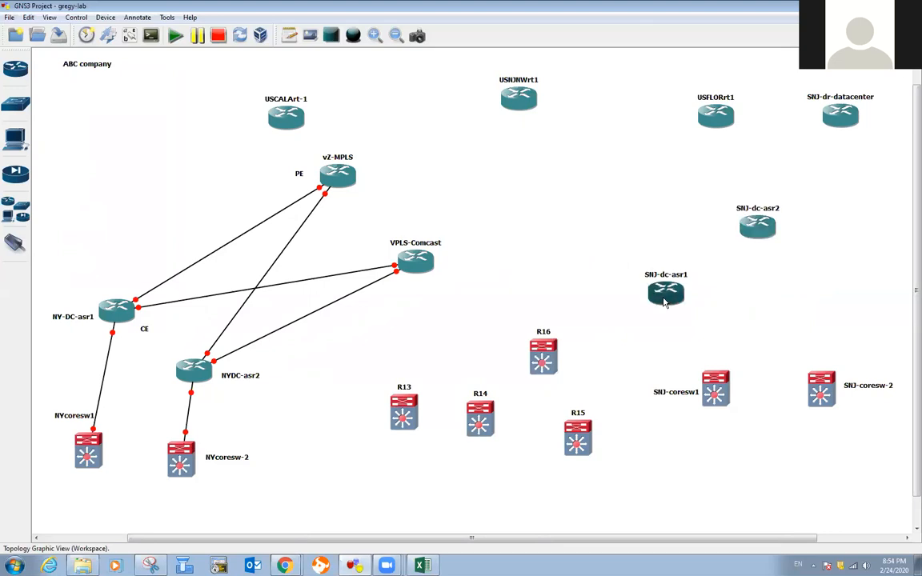
Step: Configure SNJ-dc-asr1 with NM-1FE-TX adapters in slots 1 and 2
{"action": "right_click", "coordinate": [663, 303]}
{"action": "left_click", "coordinate": [674, 305]}
{"action": "left_click", "coordinate": [318, 168]}
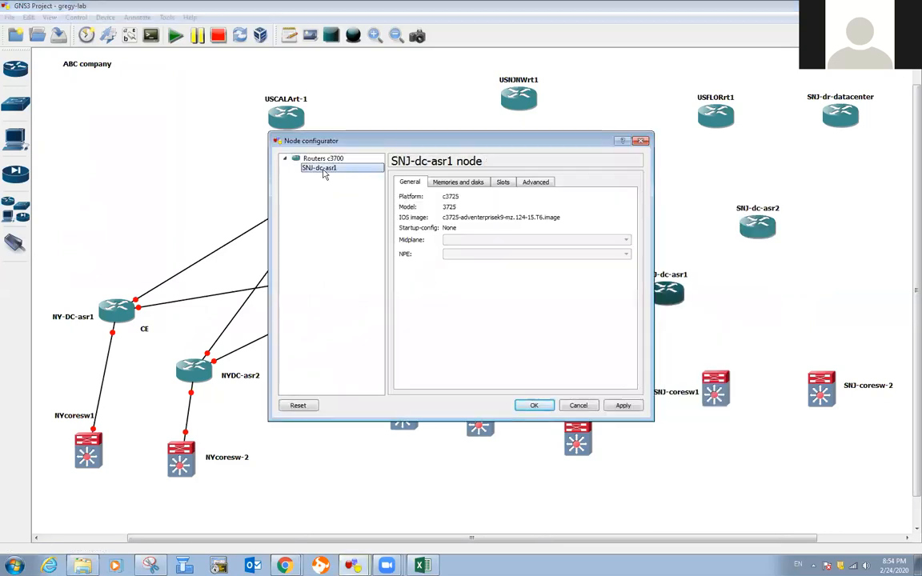
{"action": "left_click", "coordinate": [504, 182]}
{"action": "left_click", "coordinate": [480, 225]}
{"action": "left_click", "coordinate": [472, 243]}
{"action": "left_click", "coordinate": [472, 244]}
{"action": "left_click", "coordinate": [473, 260]}
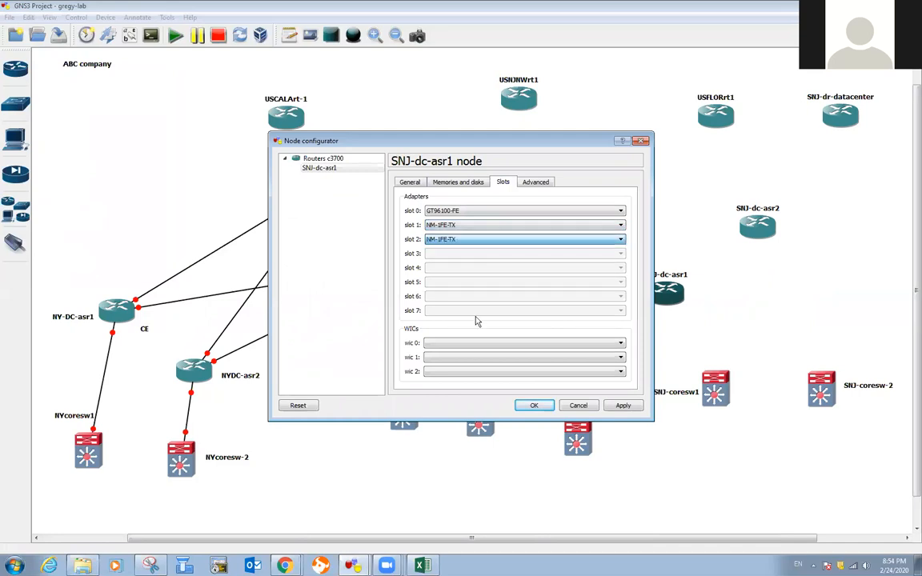
{"action": "left_click", "coordinate": [533, 406]}
Step: Configure SNJ-dc-asr2 with NM-1FE-TX adapters in slots 1 and 2
{"action": "right_click", "coordinate": [760, 227]}
{"action": "left_click", "coordinate": [778, 236]}
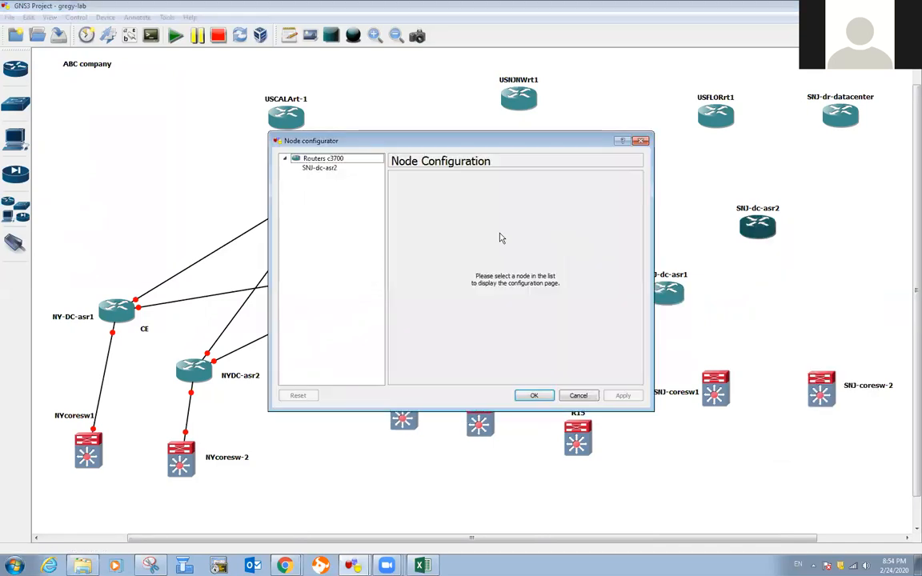
{"action": "left_click", "coordinate": [328, 169]}
{"action": "left_click", "coordinate": [502, 182]}
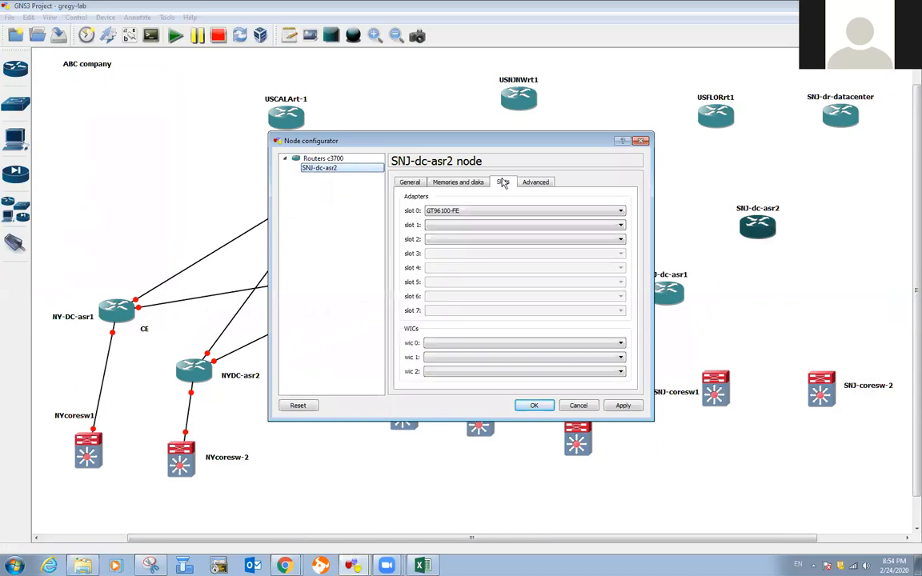
{"action": "left_click", "coordinate": [467, 227]}
{"action": "left_click", "coordinate": [461, 244]}
{"action": "left_click", "coordinate": [450, 240]}
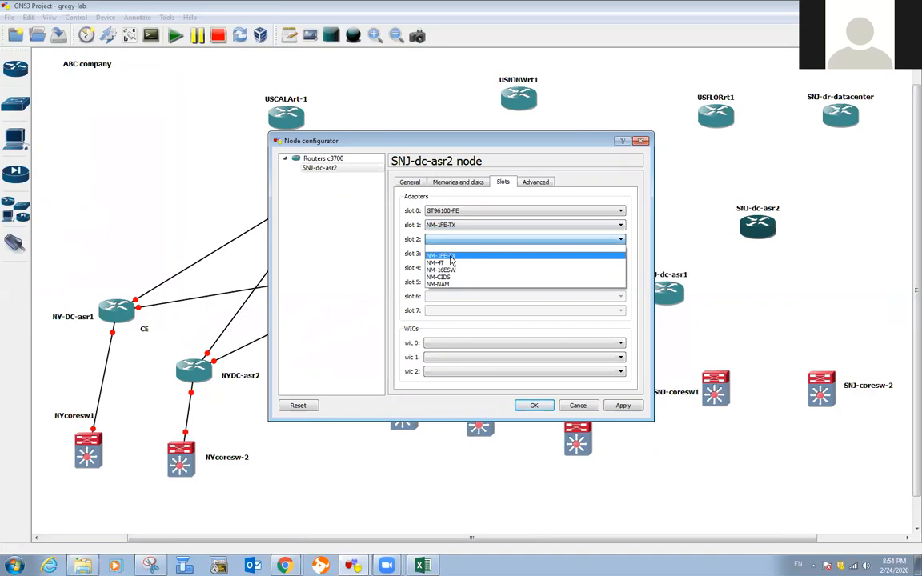
{"action": "left_click", "coordinate": [448, 255]}
{"action": "left_click", "coordinate": [532, 405]}
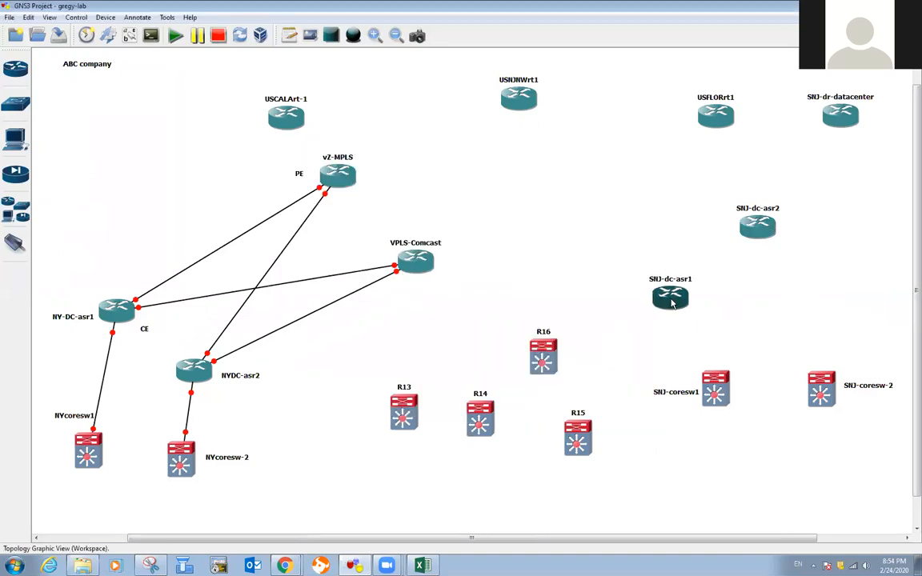
{"action": "left_click", "coordinate": [14, 242]}
{"action": "left_click", "coordinate": [682, 317]}
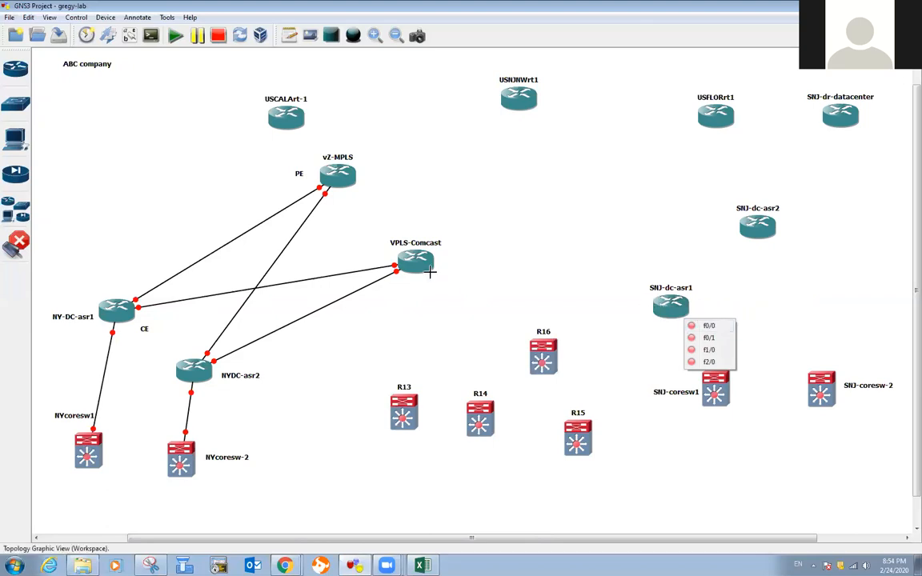
{"action": "left_click", "coordinate": [19, 242]}
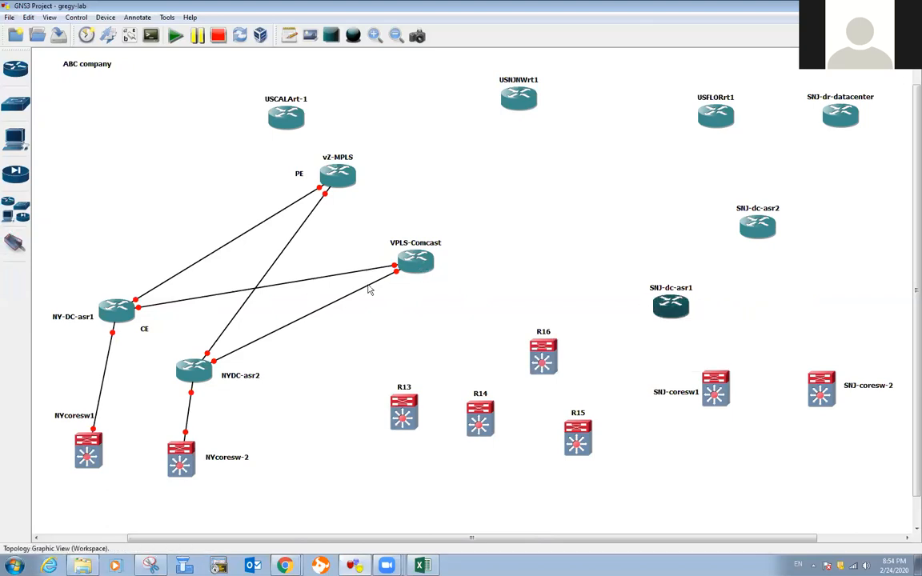
Step: Configure the VPLS-Comcast router with NM-1FE-TX adapters in slots 1 and 2
{"action": "right_click", "coordinate": [432, 264]}
{"action": "left_click", "coordinate": [436, 276]}
{"action": "left_click", "coordinate": [323, 168]}
{"action": "left_click", "coordinate": [503, 182]}
{"action": "left_click", "coordinate": [478, 224]}
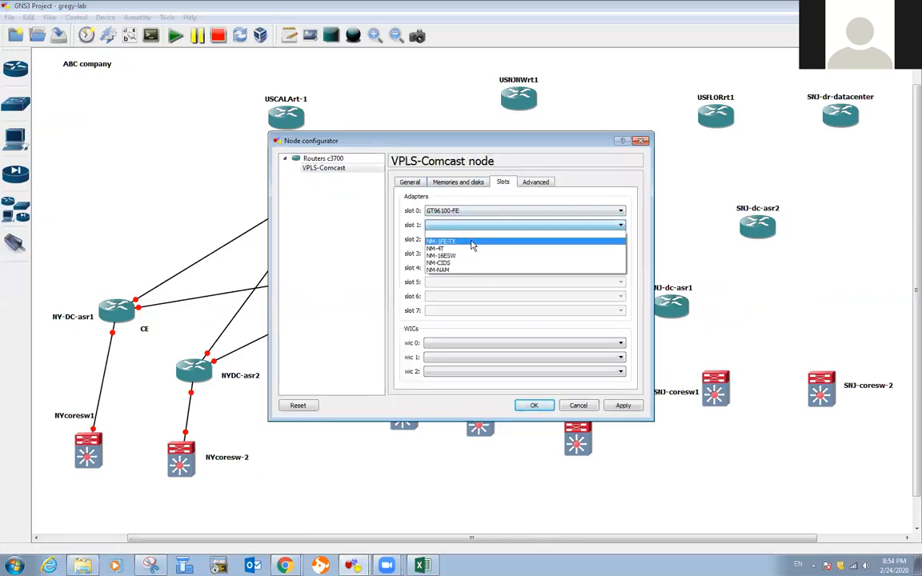
{"action": "left_click", "coordinate": [475, 242]}
{"action": "left_click", "coordinate": [474, 239]}
{"action": "left_click", "coordinate": [469, 256]}
{"action": "left_click", "coordinate": [533, 405]}
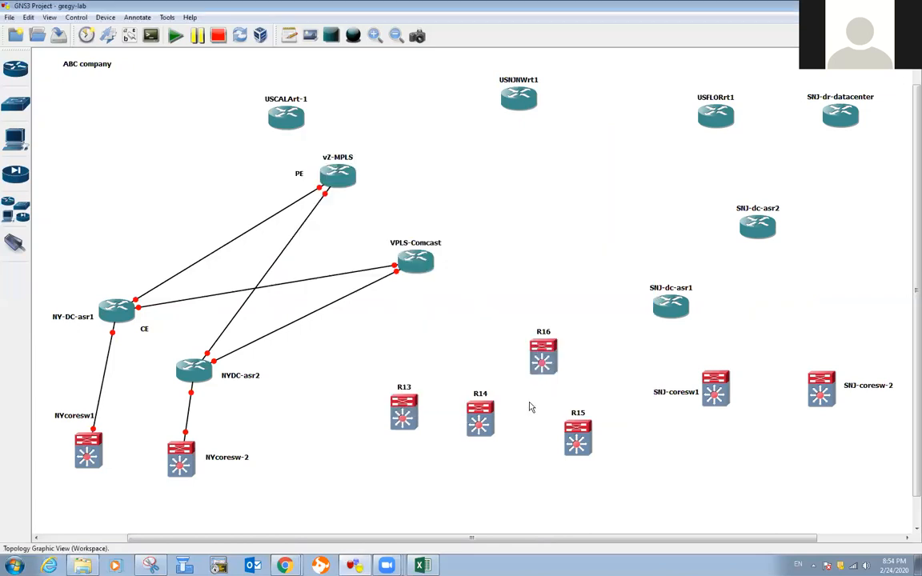
Step: Configure the vZ-MPLS router with NM-1FE-TX adapters in slots 1 and 2
{"action": "right_click", "coordinate": [346, 181]}
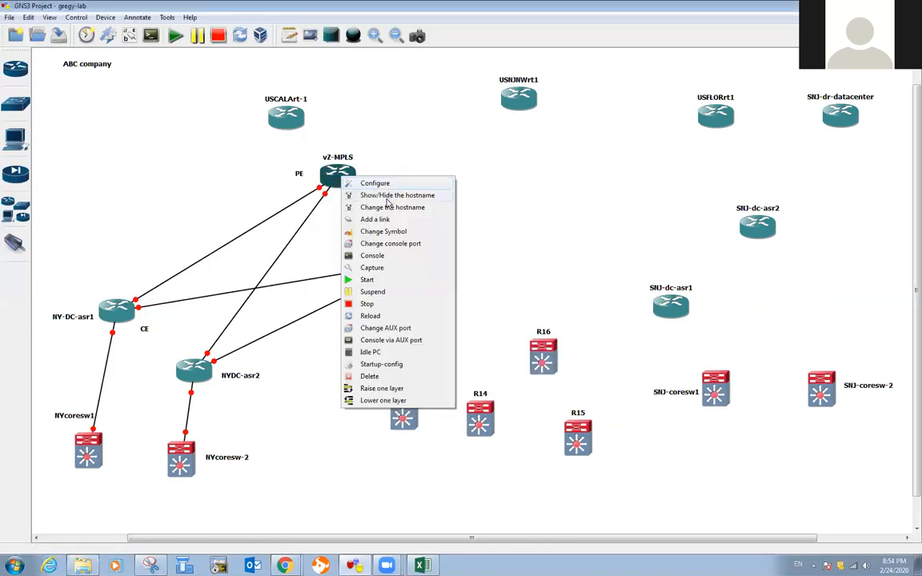
{"action": "left_click", "coordinate": [355, 183]}
{"action": "left_click", "coordinate": [319, 169]}
{"action": "left_click", "coordinate": [504, 184]}
{"action": "left_click", "coordinate": [470, 227]}
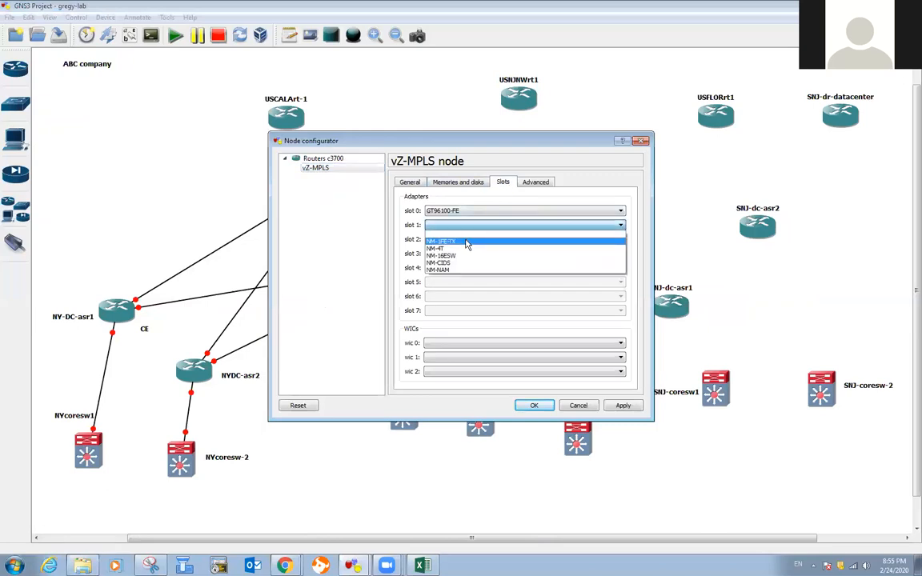
{"action": "left_click", "coordinate": [468, 243]}
{"action": "left_click", "coordinate": [467, 240]}
{"action": "left_click", "coordinate": [462, 253]}
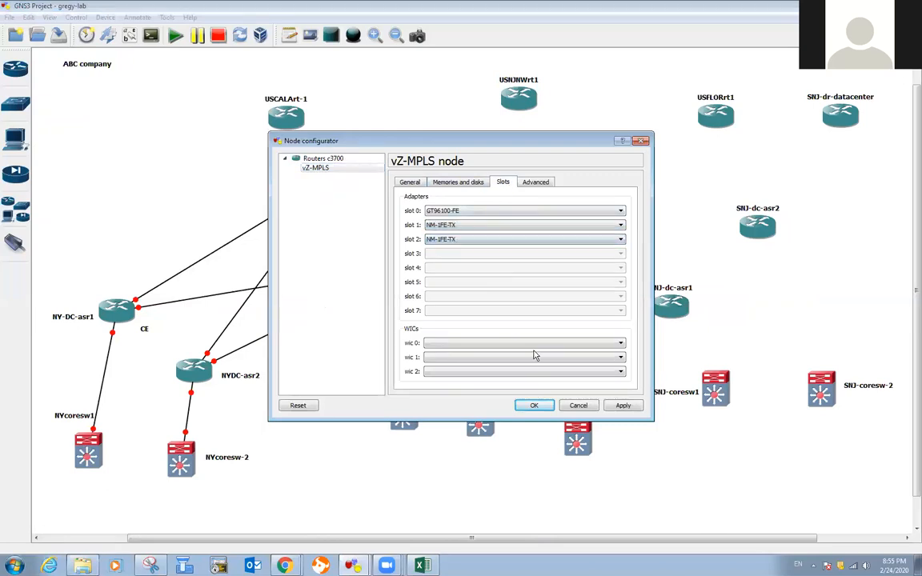
{"action": "left_click", "coordinate": [534, 406]}
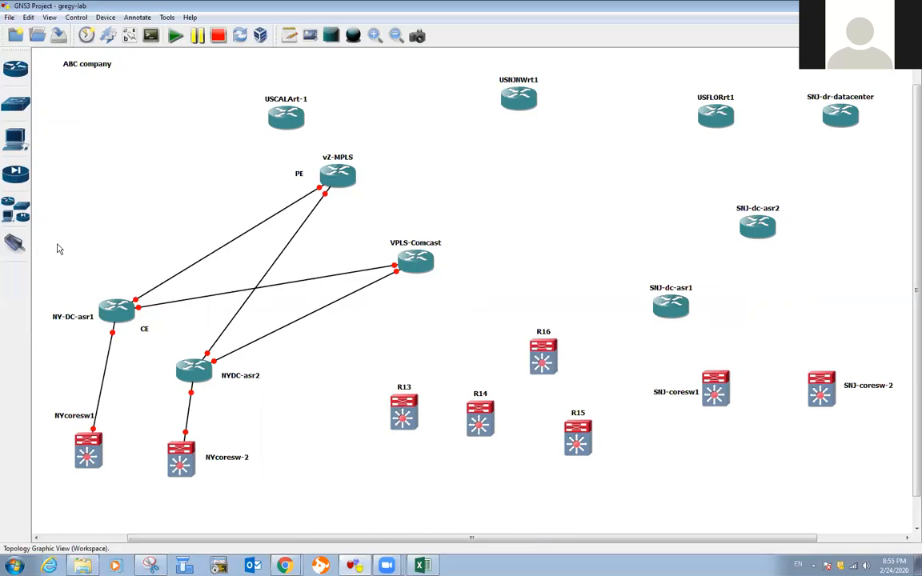
Step: Switch to Chrome, search Google Images for "cisco router", examine the Cisco 2901's rear ports, and return to GNS3
{"action": "mouse_move", "coordinate": [337, 178]}
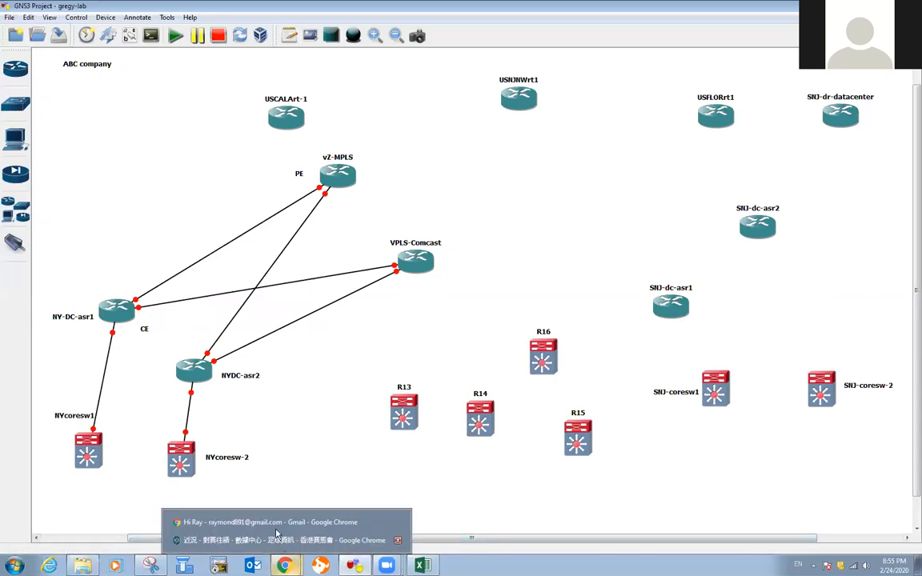
{"action": "right_click", "coordinate": [289, 564]}
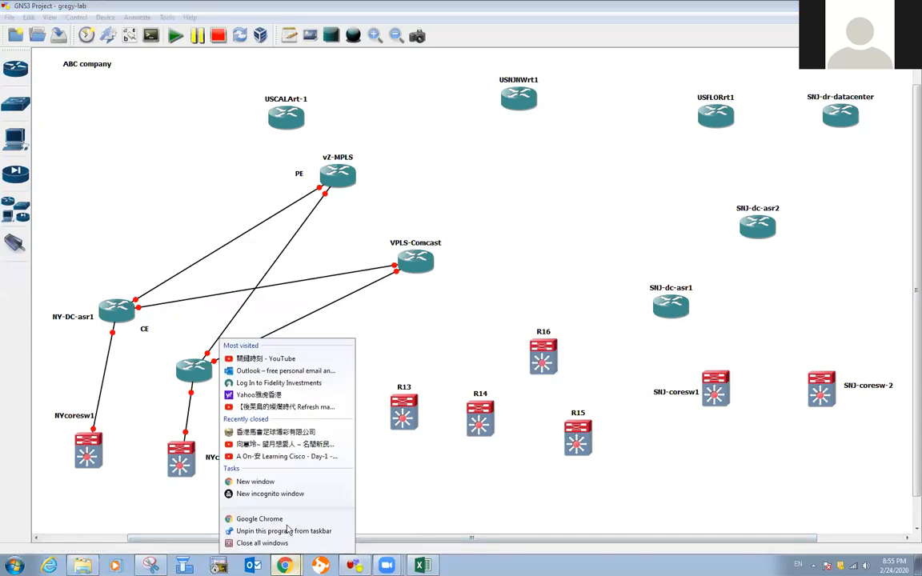
{"action": "left_click", "coordinate": [277, 518]}
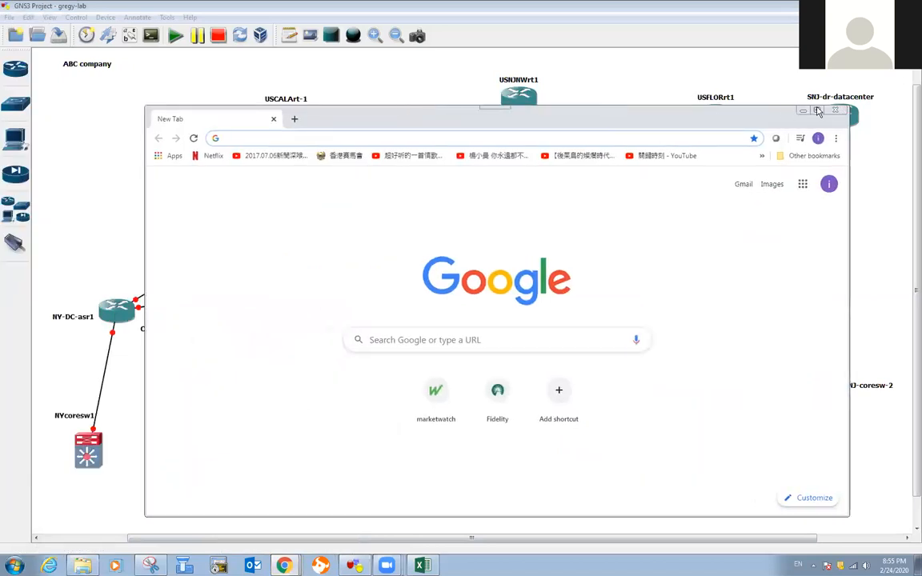
{"action": "left_click", "coordinate": [818, 110]}
{"action": "left_click", "coordinate": [377, 237]}
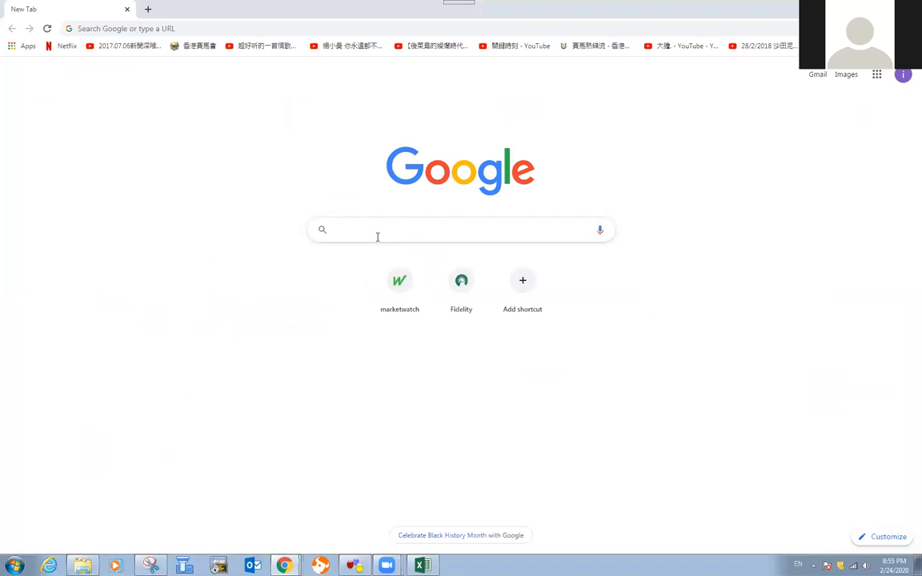
{"action": "type", "text": "cisco router"}
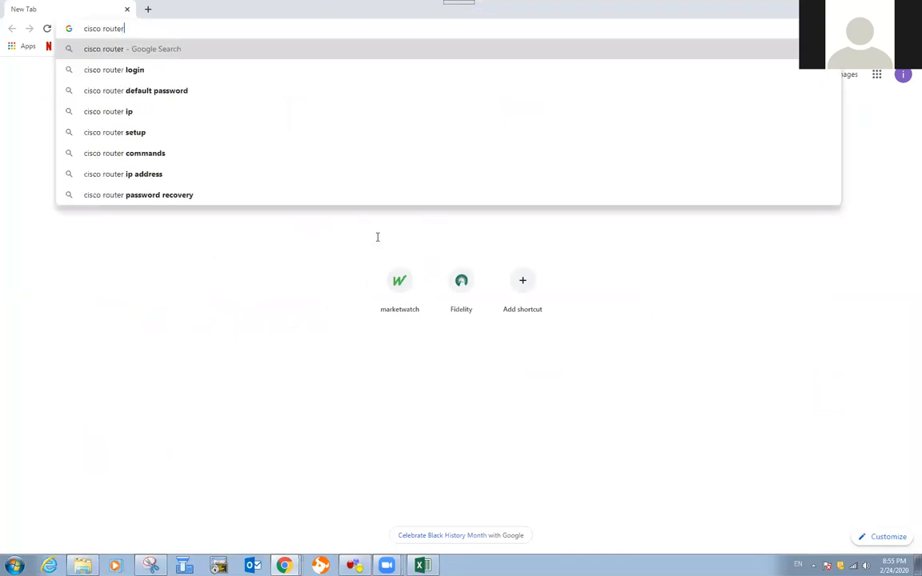
{"action": "key", "text": "Return"}
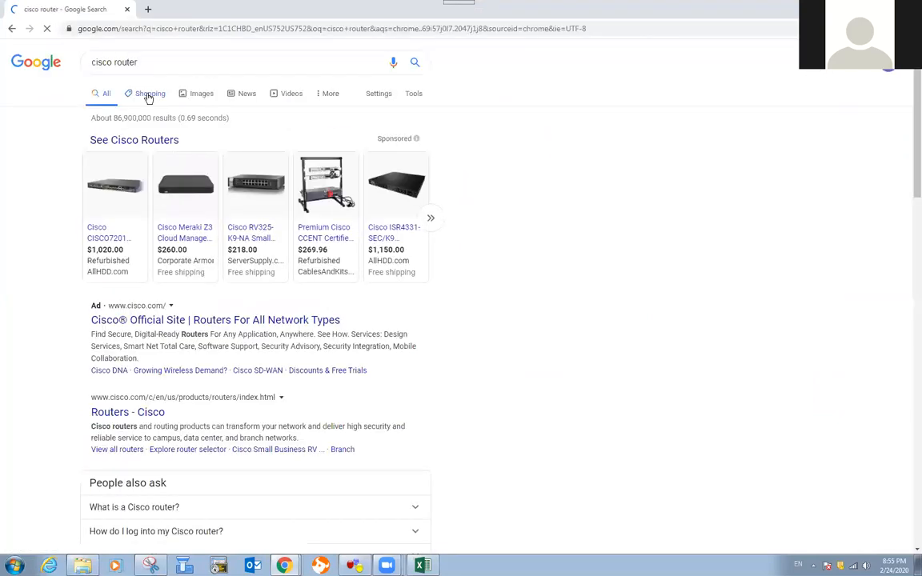
{"action": "left_click", "coordinate": [199, 94]}
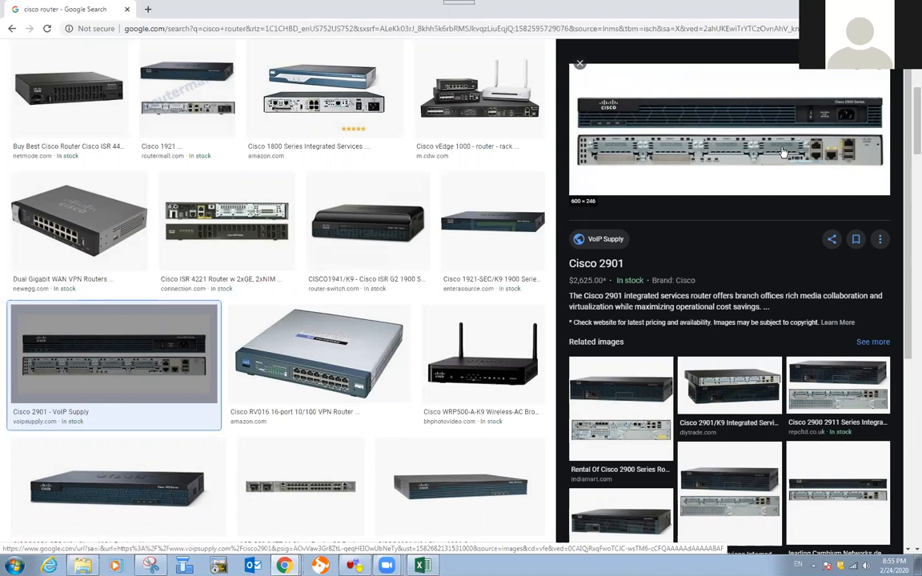
{"action": "left_click", "coordinate": [860, 7]}
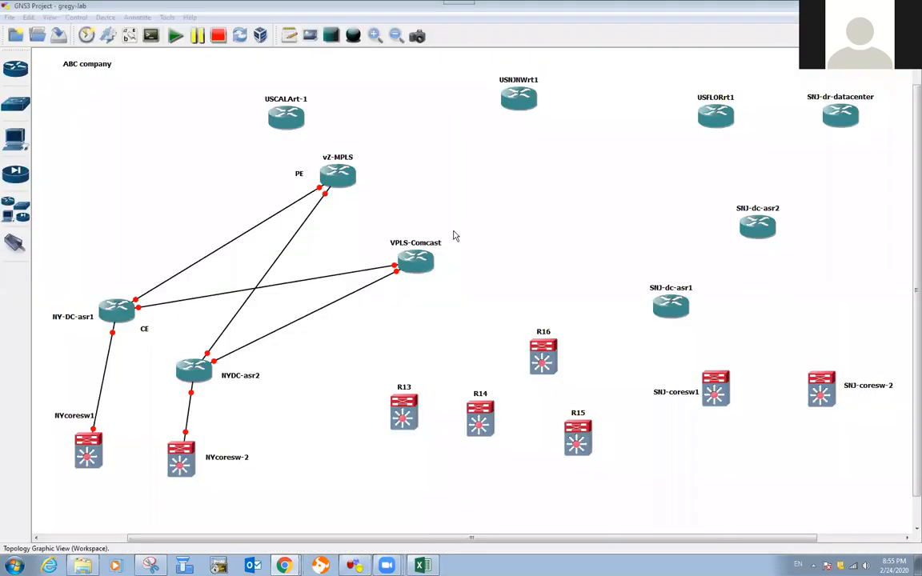
Step: Review the slot adapters configured on the VPLS-Comcast router
{"action": "right_click", "coordinate": [423, 267]}
{"action": "left_click", "coordinate": [436, 272]}
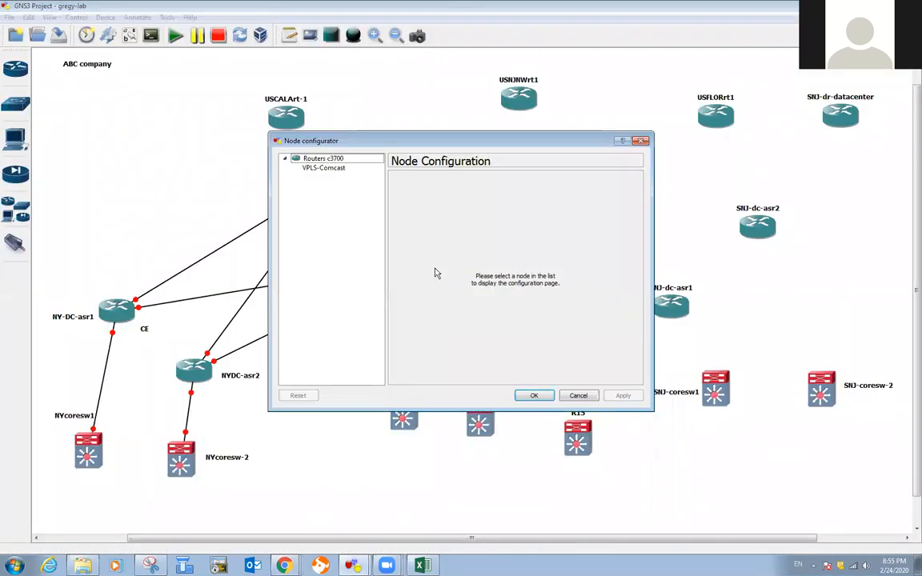
{"action": "left_click", "coordinate": [320, 170]}
{"action": "left_click", "coordinate": [502, 182]}
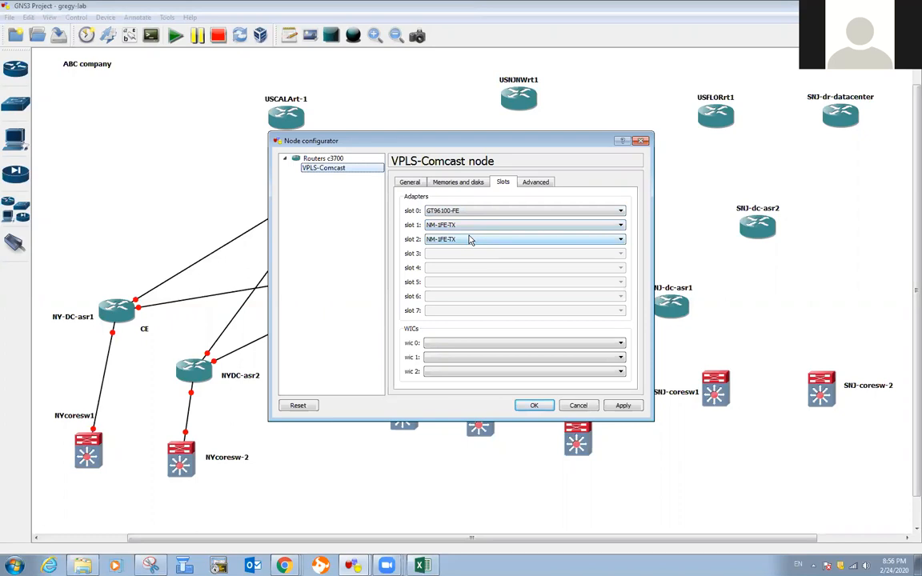
{"action": "left_click", "coordinate": [536, 406]}
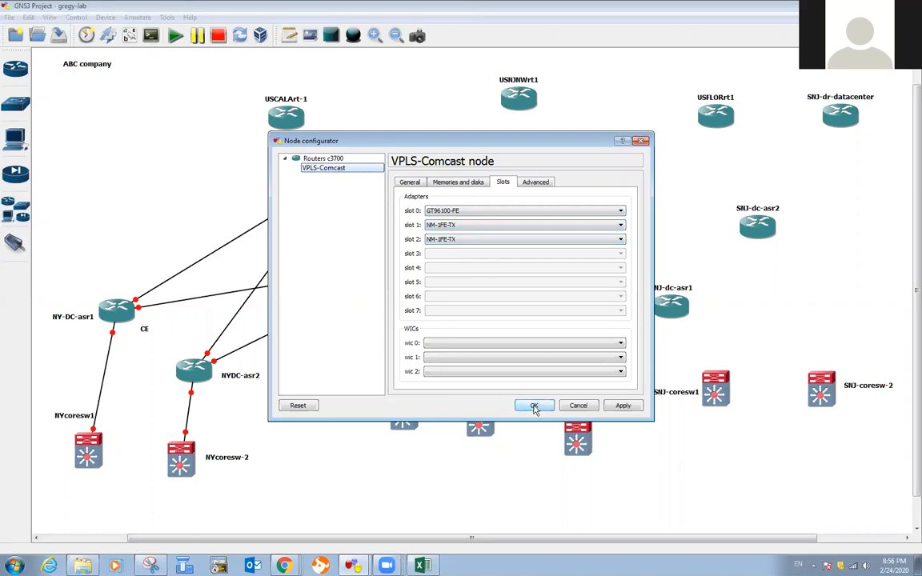
Step: Link vZ-MPLS f1/0 to SNJ-dc-asr2 f1/0
{"action": "left_click", "coordinate": [13, 246]}
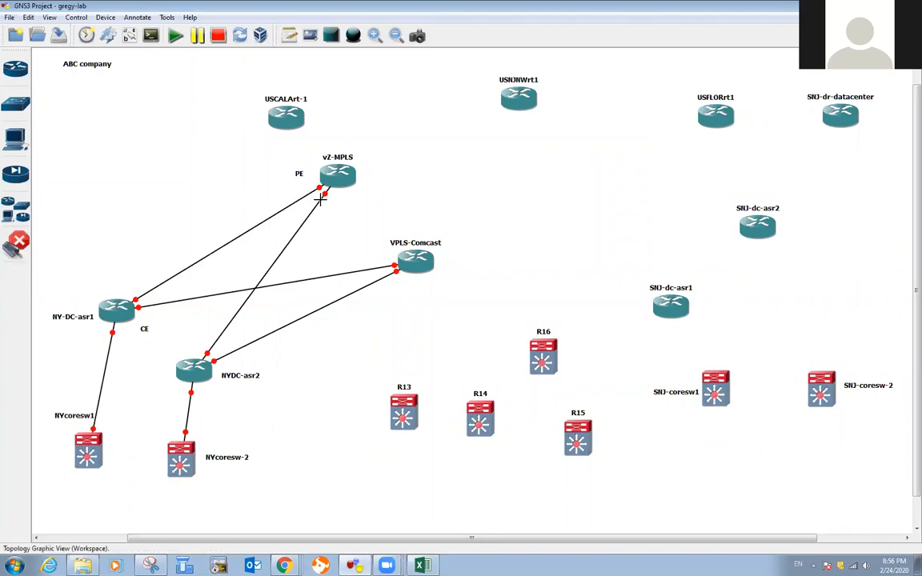
{"action": "left_click", "coordinate": [342, 182]}
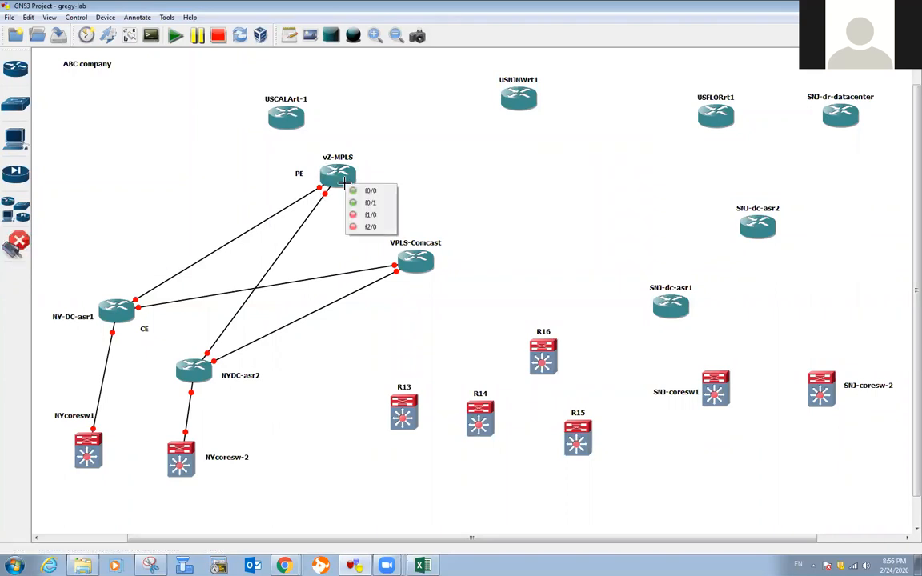
{"action": "left_click", "coordinate": [373, 219]}
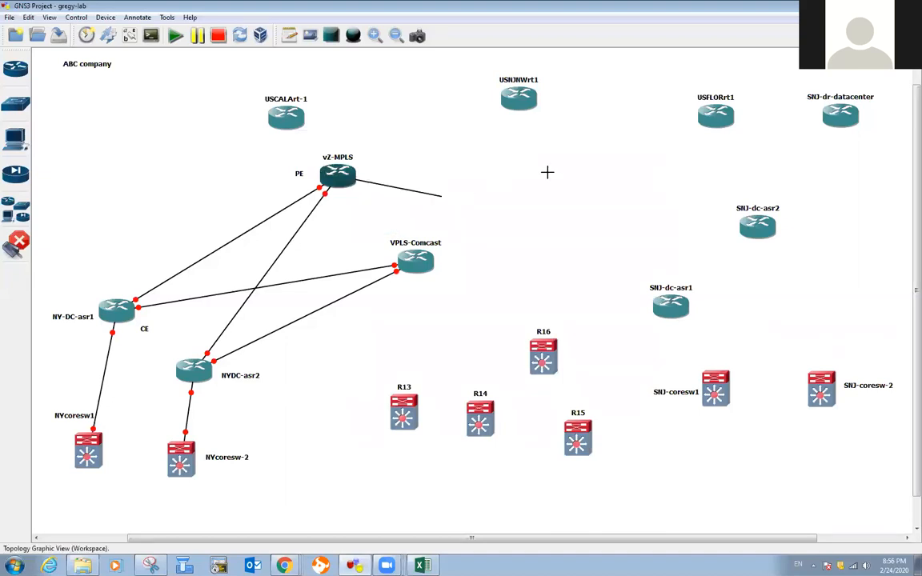
{"action": "left_click", "coordinate": [749, 228]}
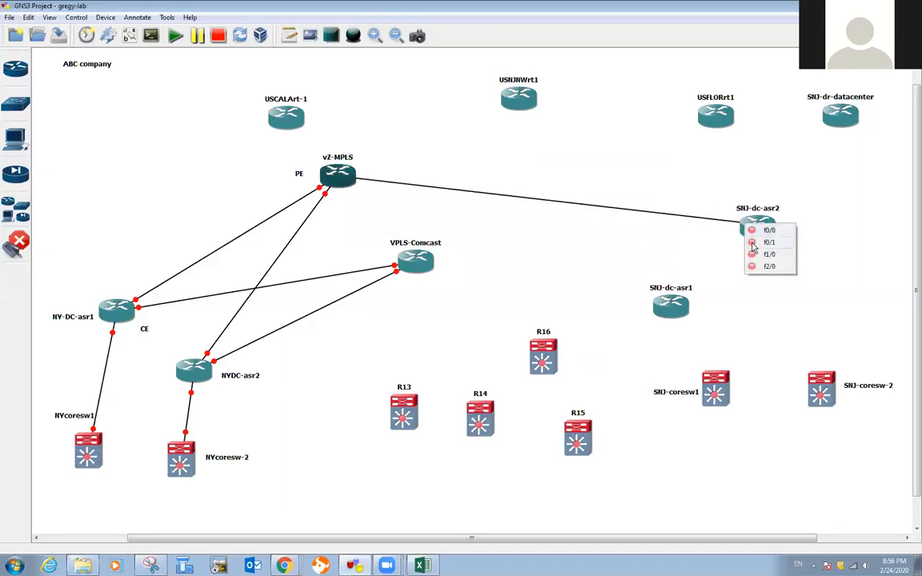
{"action": "left_click", "coordinate": [752, 254]}
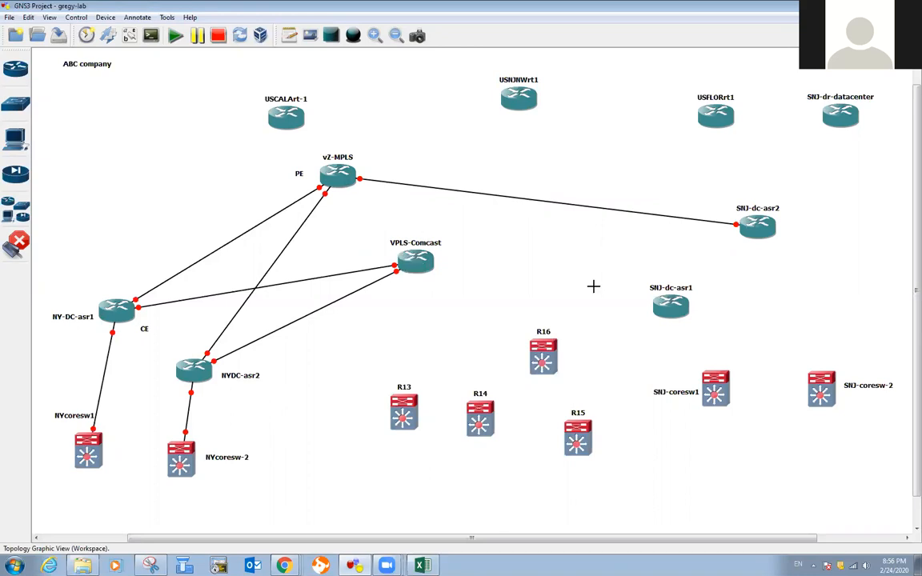
Step: Link SNJ-dc-asr1 f2/0 to vZ-MPLS f2/0
{"action": "left_click", "coordinate": [663, 302]}
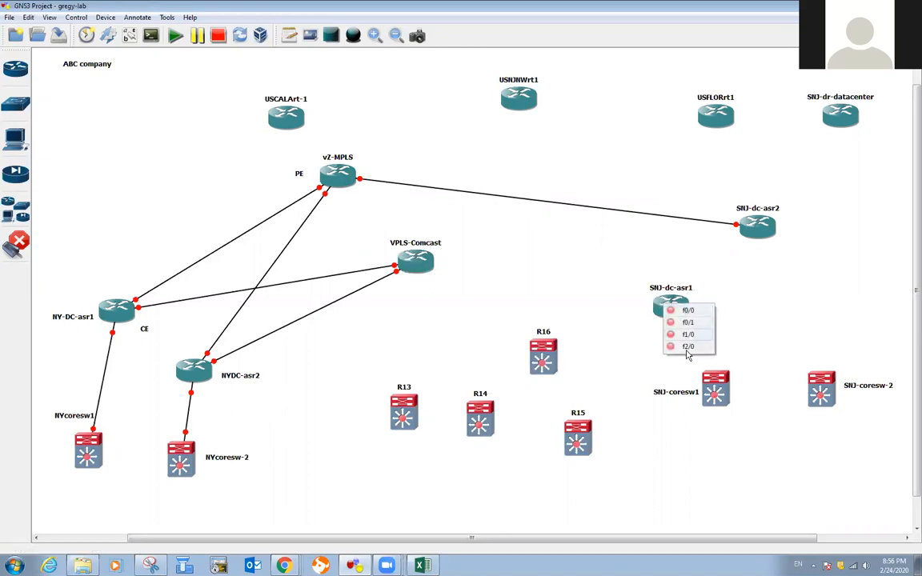
{"action": "left_click", "coordinate": [687, 346]}
{"action": "left_click", "coordinate": [349, 185]}
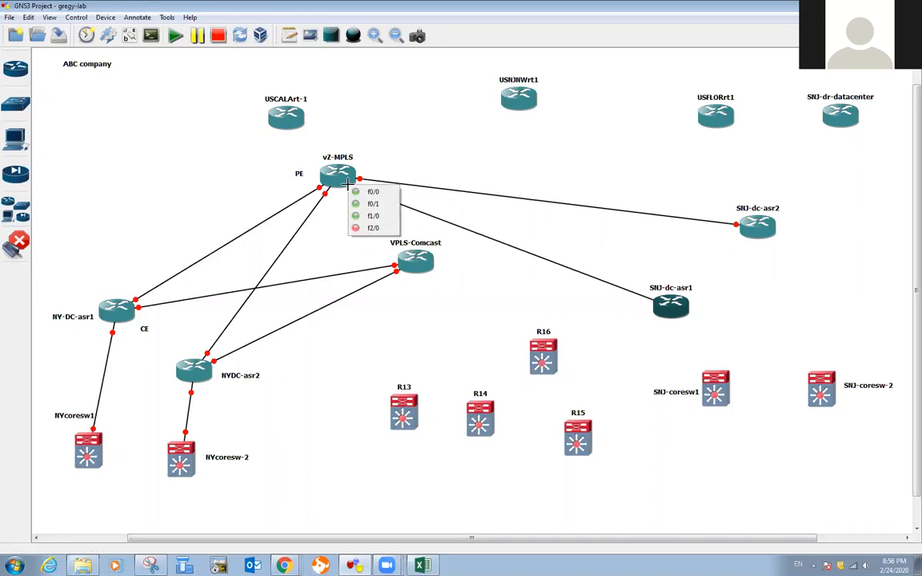
{"action": "left_click", "coordinate": [366, 229]}
Step: Link VPLS-Comcast f1/0 to SNJ-dc-asr2 f0/0
{"action": "left_click", "coordinate": [419, 264]}
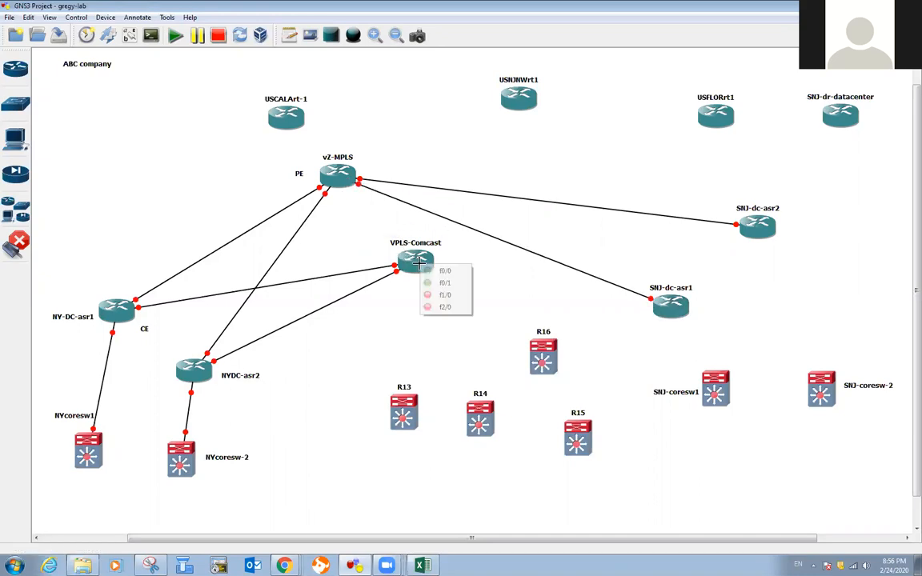
{"action": "left_click", "coordinate": [453, 294]}
{"action": "left_click", "coordinate": [755, 236]}
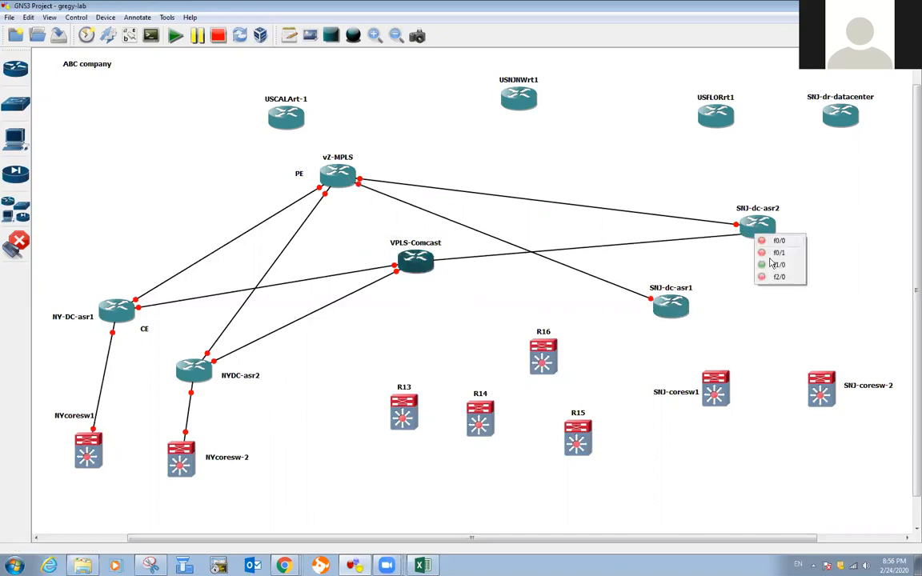
{"action": "left_click", "coordinate": [778, 241]}
Step: Link VPLS-Comcast f2/0 to SNJ-dc-asr1 f1/0 and leave link mode
{"action": "left_click", "coordinate": [415, 260]}
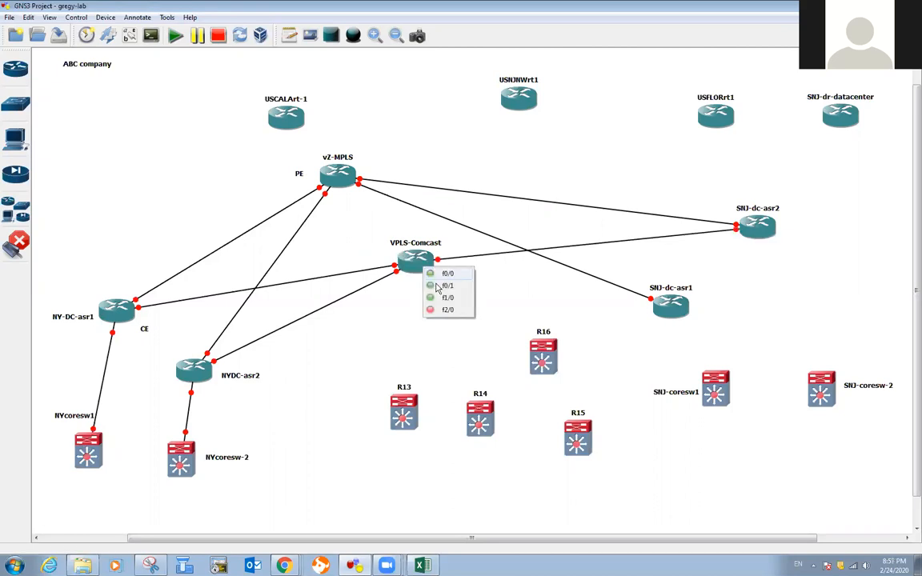
{"action": "left_click", "coordinate": [442, 311]}
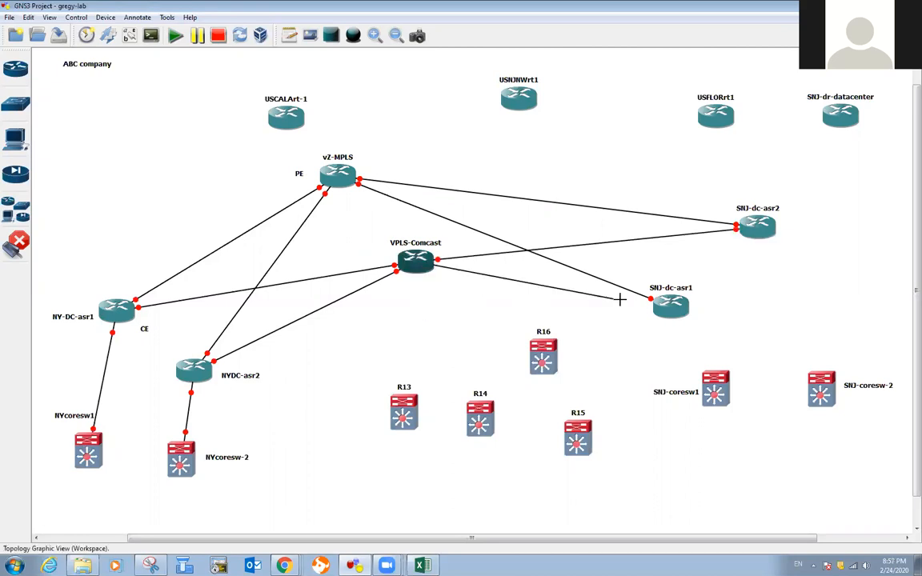
{"action": "left_click", "coordinate": [670, 308]}
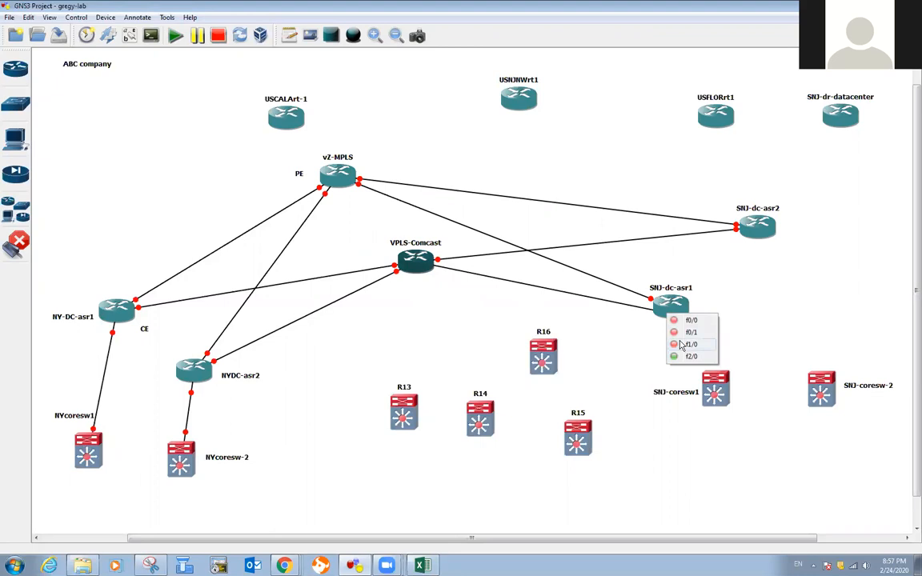
{"action": "left_click", "coordinate": [681, 344]}
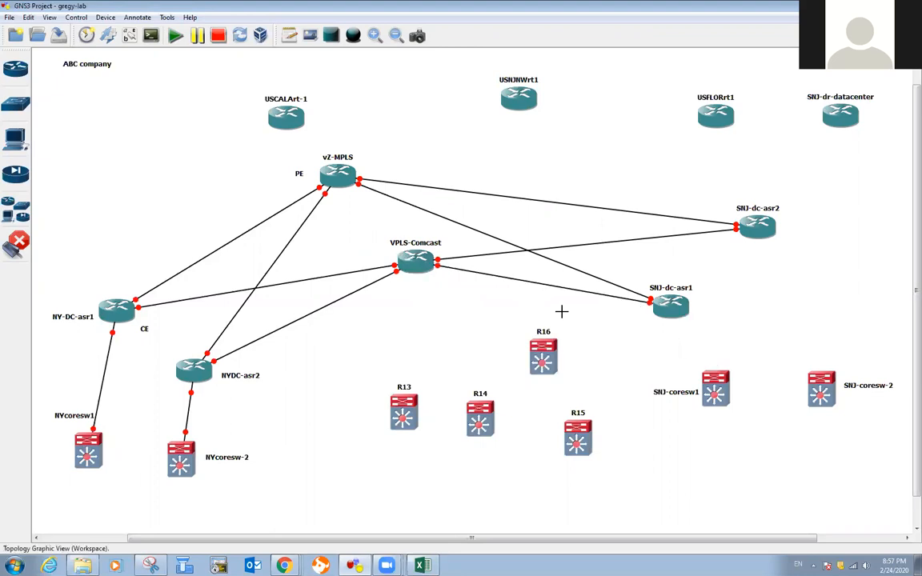
{"action": "left_click", "coordinate": [27, 249]}
Step: Move vZ-MPLS and its PE label toward the middle of the topology, with VPLS-Comcast directly below the router
{"action": "left_click_drag", "start_coordinate": [331, 185], "coordinate": [397, 198]}
{"action": "left_click", "coordinate": [301, 176]}
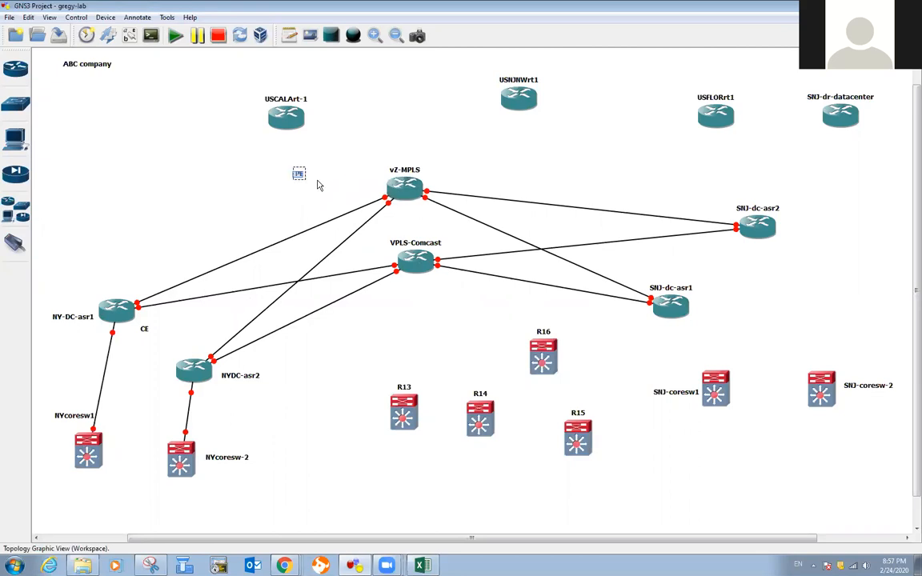
{"action": "left_click_drag", "start_coordinate": [301, 176], "coordinate": [349, 188]}
{"action": "left_click_drag", "start_coordinate": [408, 260], "coordinate": [399, 289]}
{"action": "left_click_drag", "start_coordinate": [404, 189], "coordinate": [401, 204]}
Step: Move SNJ-dc-asr1 and SNJ-dc-asr2 closer to the provider routers and shift VPLS-Comcast slightly lower
{"action": "left_click_drag", "start_coordinate": [674, 318], "coordinate": [617, 322]}
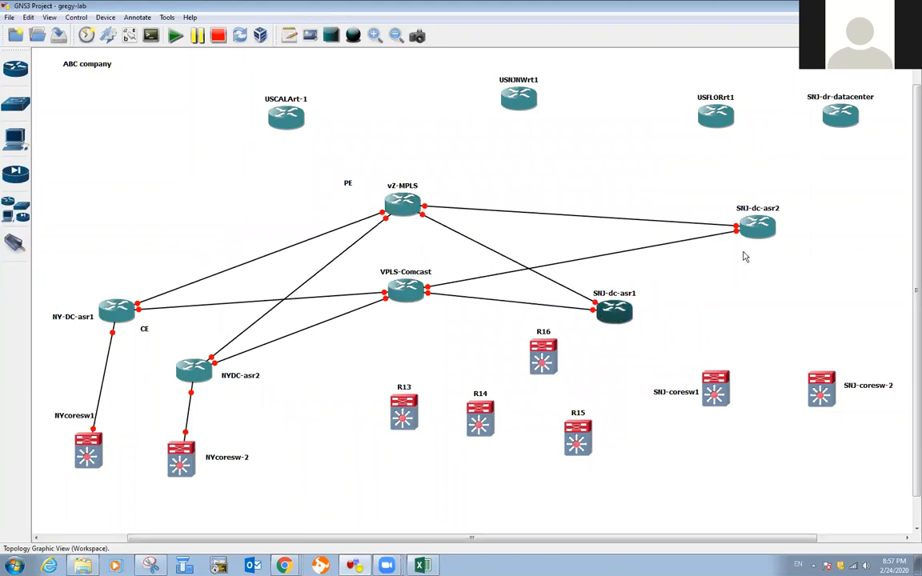
{"action": "left_click_drag", "start_coordinate": [751, 236], "coordinate": [691, 239]}
{"action": "left_click_drag", "start_coordinate": [622, 316], "coordinate": [647, 332]}
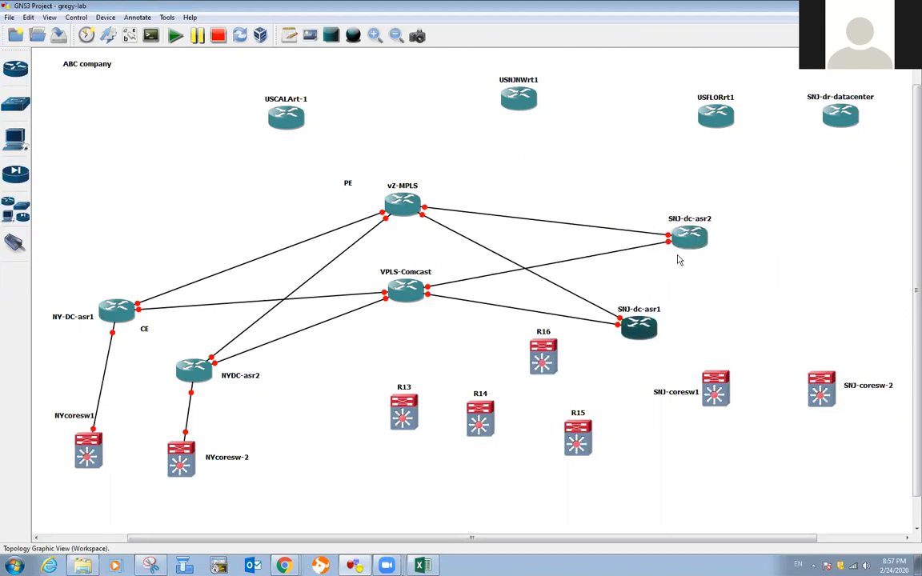
{"action": "left_click_drag", "start_coordinate": [699, 237], "coordinate": [711, 234]}
{"action": "left_click_drag", "start_coordinate": [403, 286], "coordinate": [404, 295]}
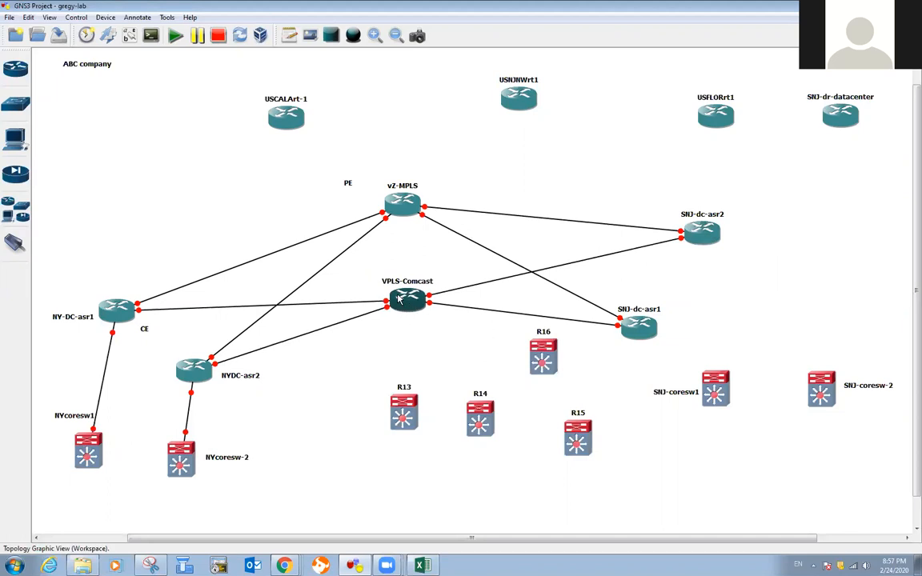
Step: Move R16 beside R15 and place SNJ-coresw-2 above SNJ-coresw1, on the outer side of the SNJ ASR routers
{"action": "left_click_drag", "start_coordinate": [547, 376], "coordinate": [668, 480]}
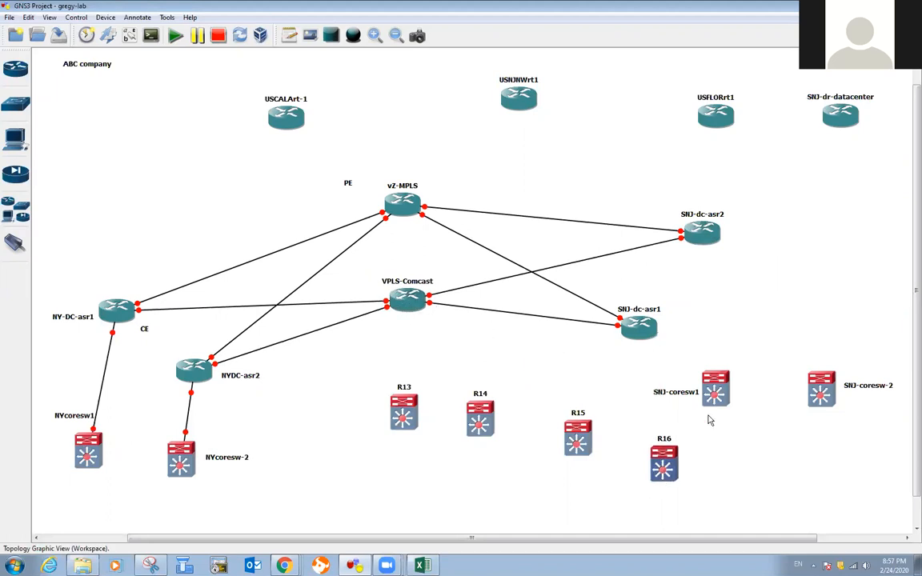
{"action": "left_click_drag", "start_coordinate": [730, 397], "coordinate": [800, 301]}
{"action": "left_click_drag", "start_coordinate": [752, 382], "coordinate": [773, 377]}
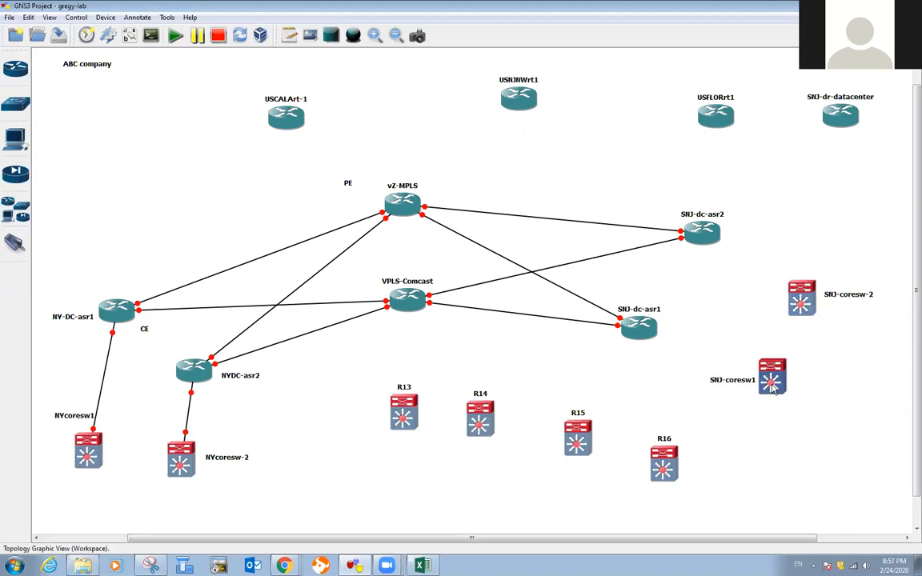
Step: Link SNJ-coresw1 f1/1 to SNJ-dc-asr1
{"action": "left_click", "coordinate": [16, 246]}
{"action": "left_click", "coordinate": [770, 373]}
{"action": "left_click", "coordinate": [795, 186]}
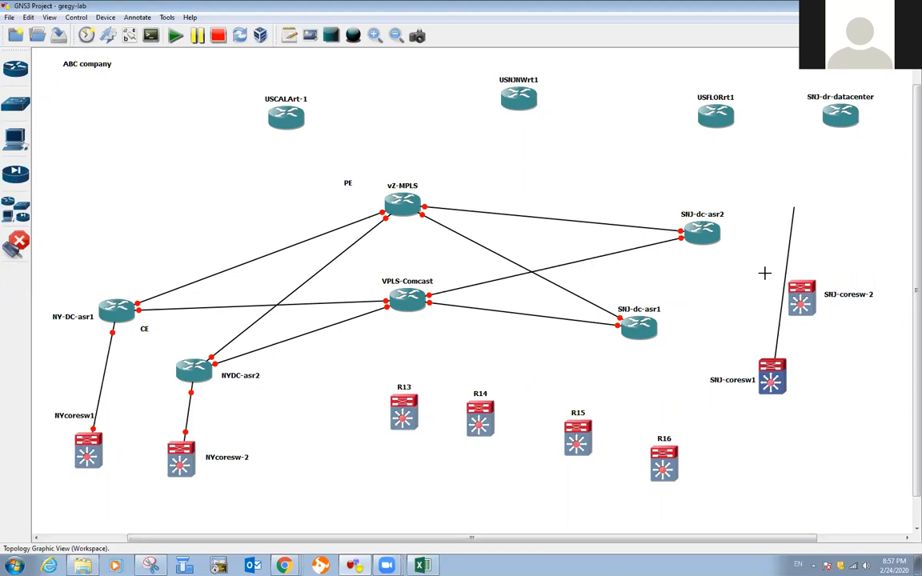
{"action": "left_click", "coordinate": [650, 335]}
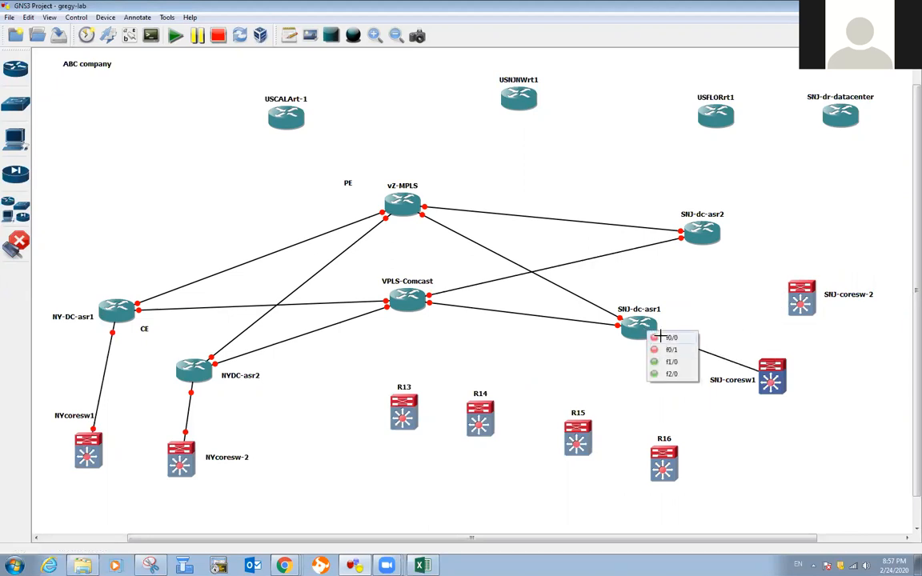
{"action": "left_click", "coordinate": [669, 362]}
Step: Link SNJ-coresw-2 f1/1 to SNJ-dc-asr2 f0/1, leave link mode and move SNJ-coresw1 slightly lower
{"action": "left_click", "coordinate": [803, 299]}
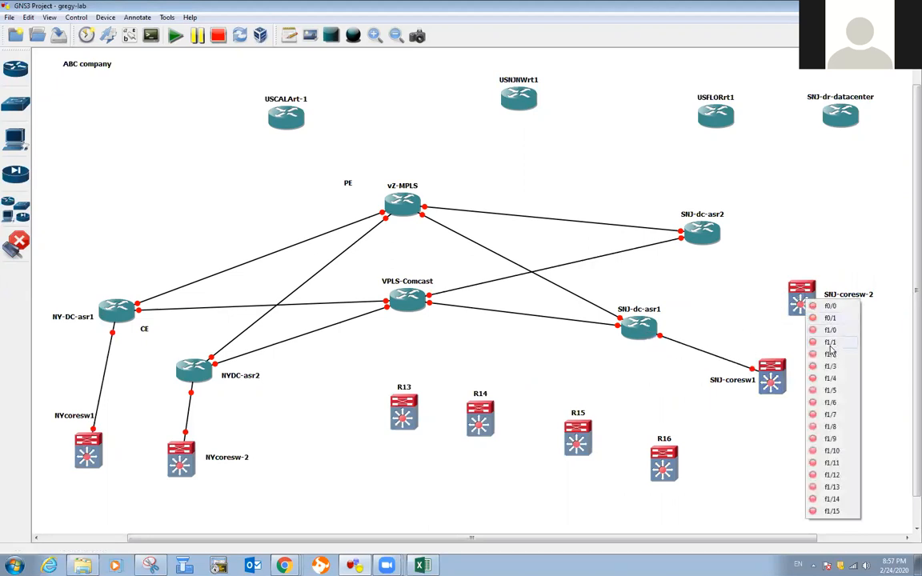
{"action": "left_click", "coordinate": [830, 344]}
{"action": "left_click", "coordinate": [704, 232]}
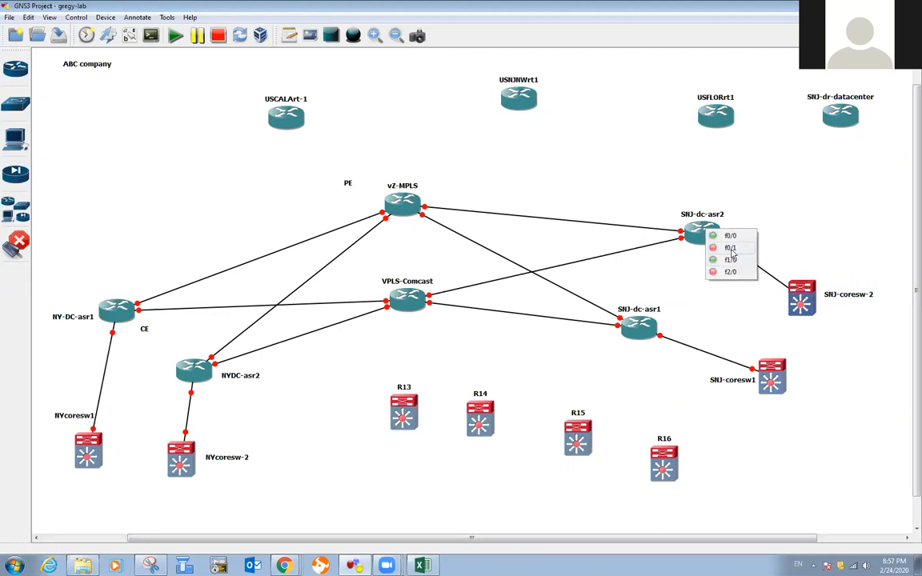
{"action": "left_click", "coordinate": [730, 248]}
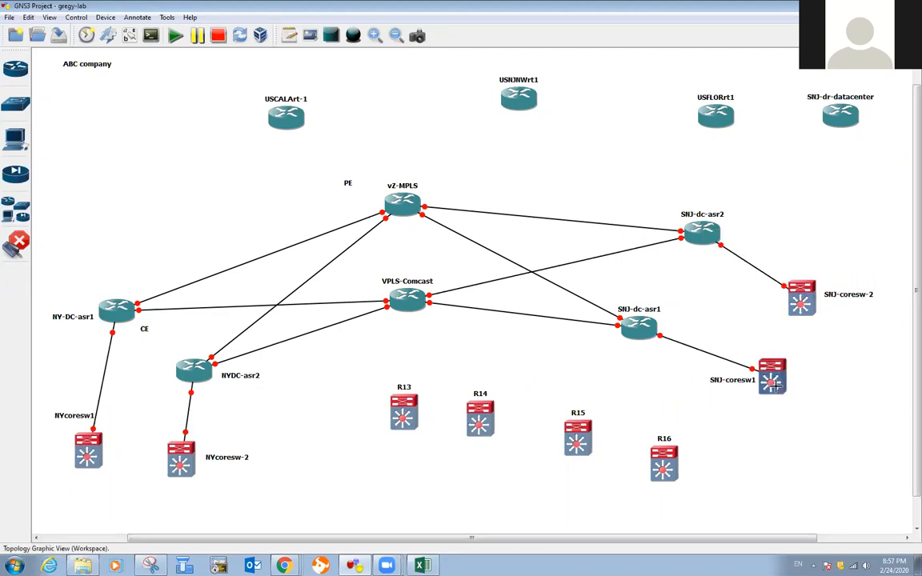
{"action": "left_click", "coordinate": [19, 247]}
{"action": "left_click_drag", "start_coordinate": [775, 388], "coordinate": [775, 410]}
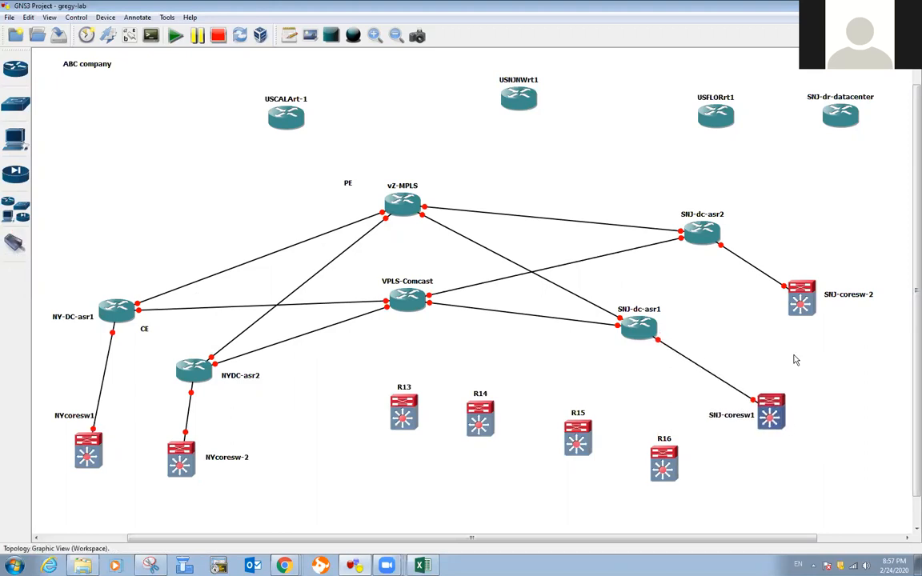
Step: Connect SNJ-coresw1 and SNJ-coresw-2 with two links, f1/14 to f1/14 and f1/15 to f1/15, and leave link mode
{"action": "left_click", "coordinate": [16, 240]}
{"action": "left_click", "coordinate": [782, 414]}
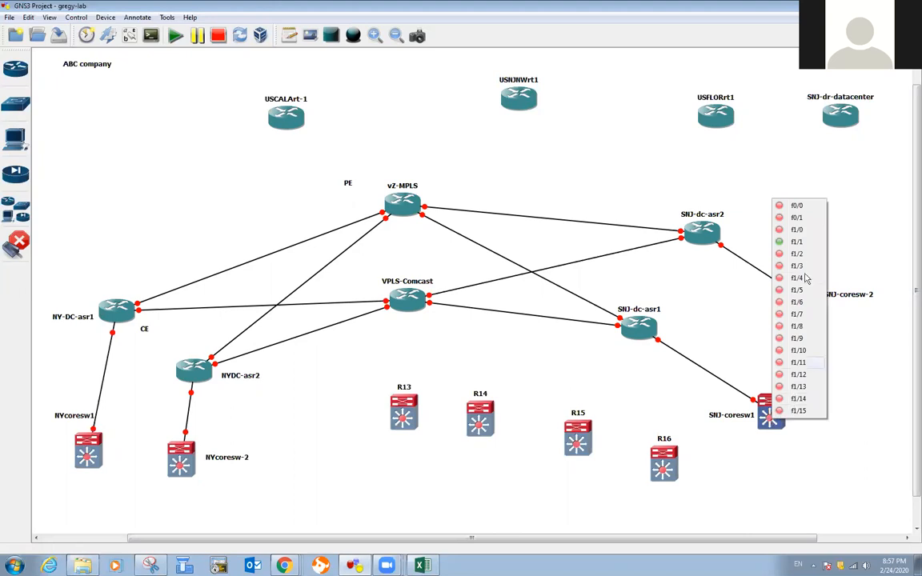
{"action": "left_click", "coordinate": [804, 404]}
{"action": "left_click", "coordinate": [800, 297]}
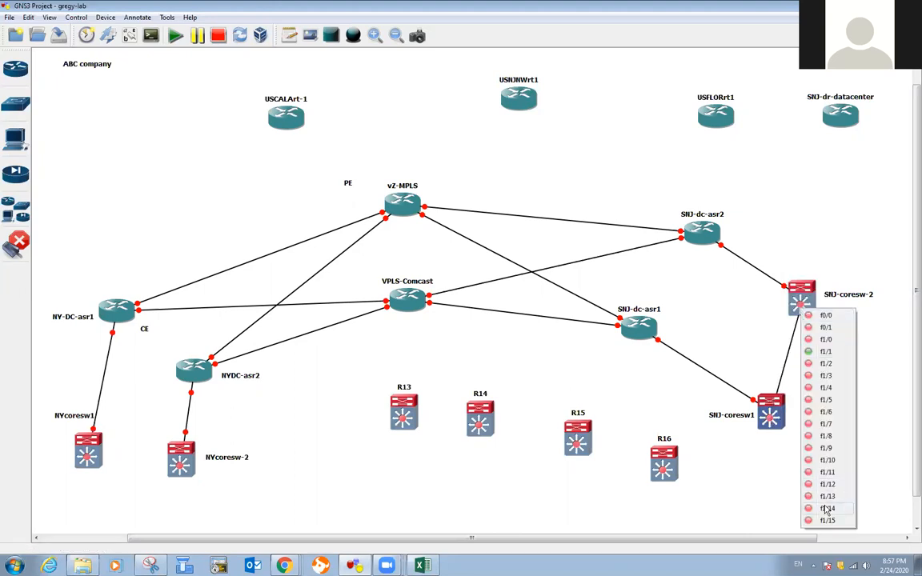
{"action": "left_click", "coordinate": [827, 510]}
{"action": "left_click", "coordinate": [776, 413]}
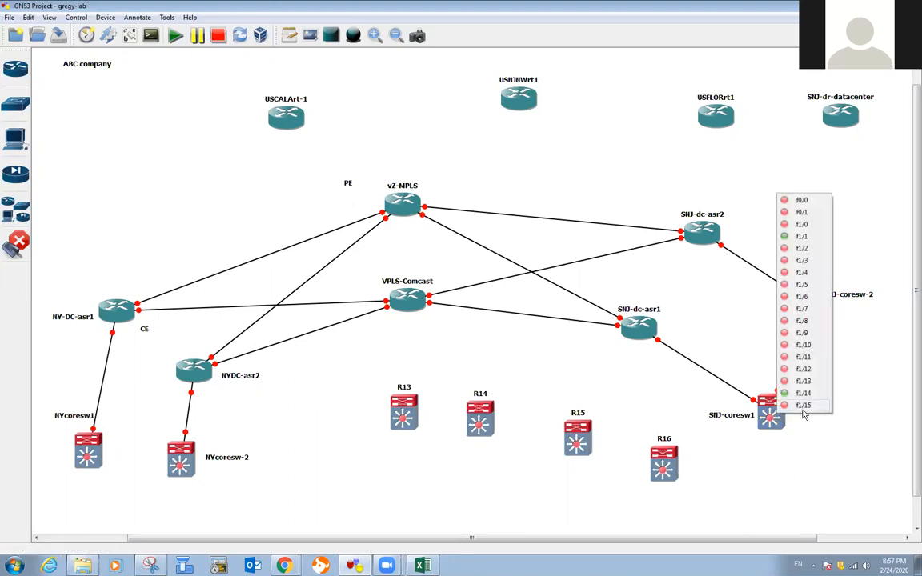
{"action": "left_click", "coordinate": [804, 405]}
{"action": "left_click", "coordinate": [805, 310]}
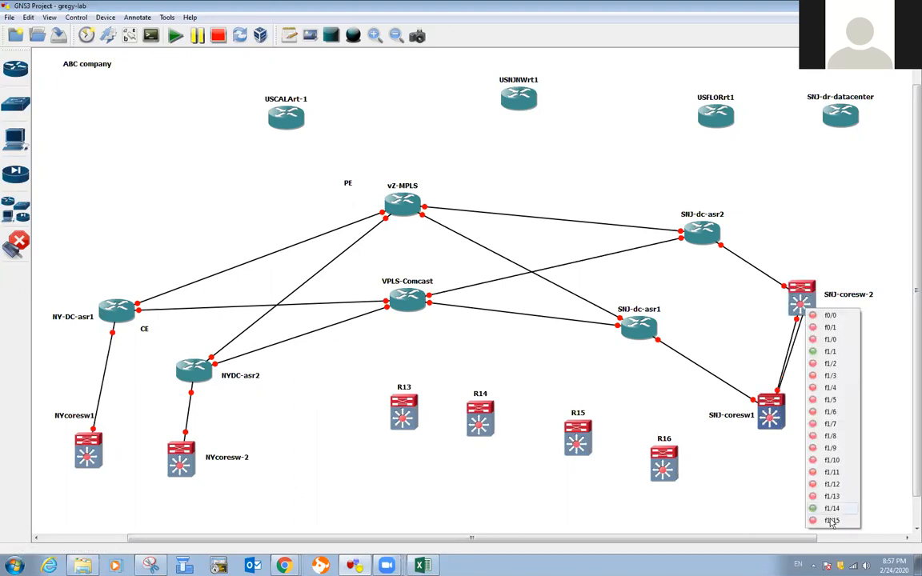
{"action": "left_click", "coordinate": [831, 520]}
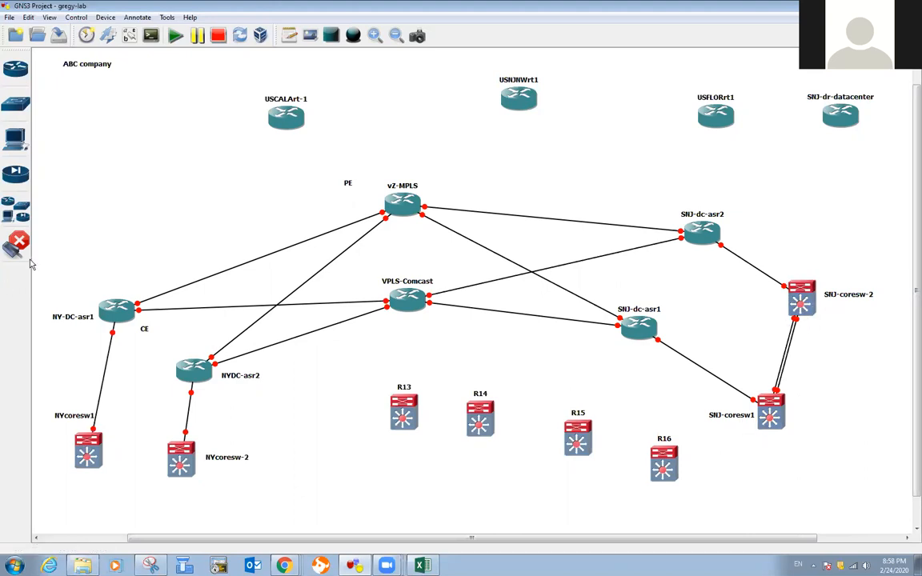
{"action": "left_click", "coordinate": [21, 236]}
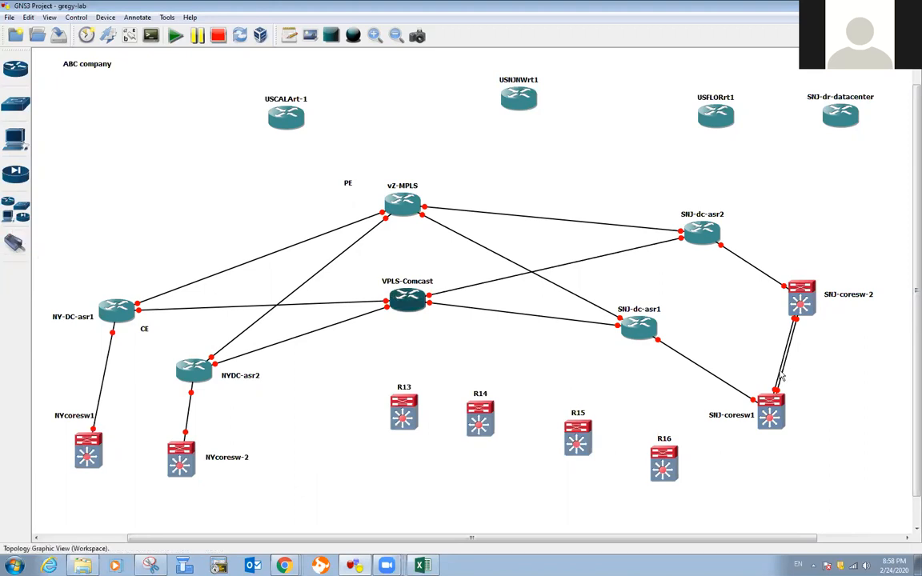
Step: Move R16 to the outer side of SNJ-coresw1, slightly below it, and change its hostname to wksw1
{"action": "left_click_drag", "start_coordinate": [664, 464], "coordinate": [834, 460]}
{"action": "right_click", "coordinate": [835, 459]}
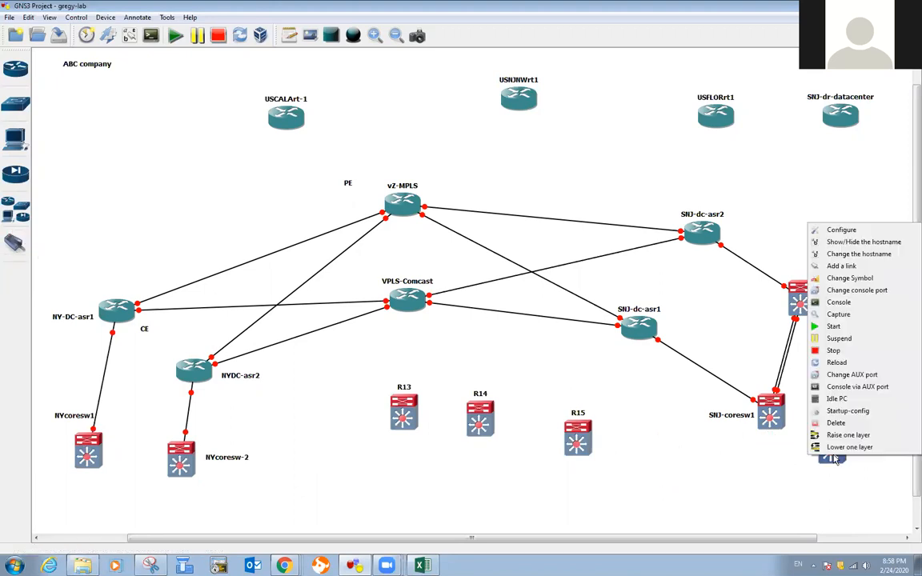
{"action": "left_click", "coordinate": [850, 255]}
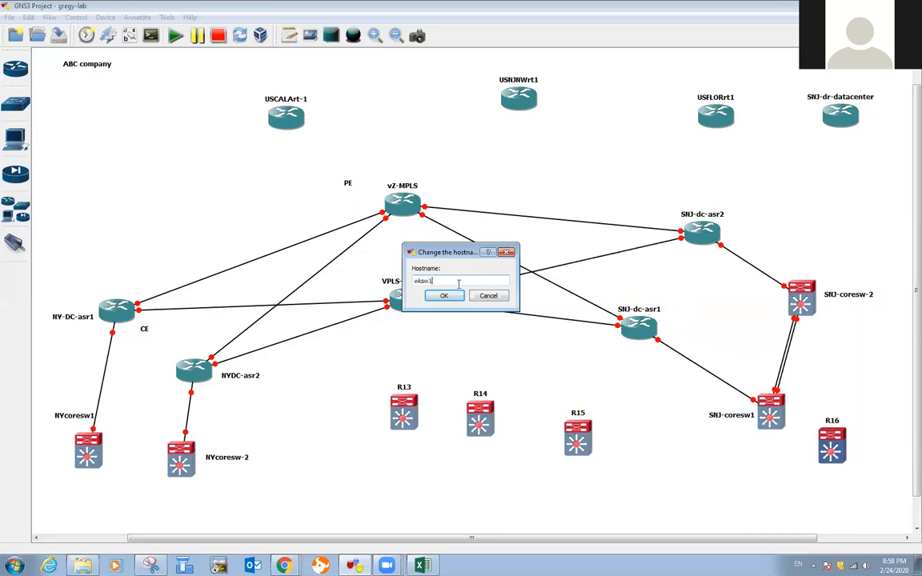
{"action": "left_click", "coordinate": [444, 295]}
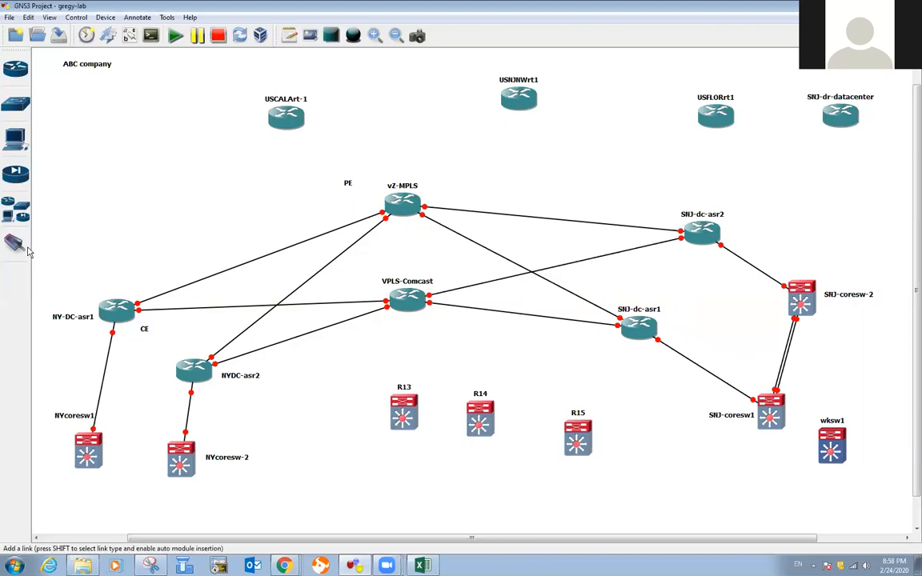
Step: Change the hostname of R15 to wksw2 and place the switch above wksw1, on the outer side of the SNJ core switches
{"action": "right_click", "coordinate": [577, 437]}
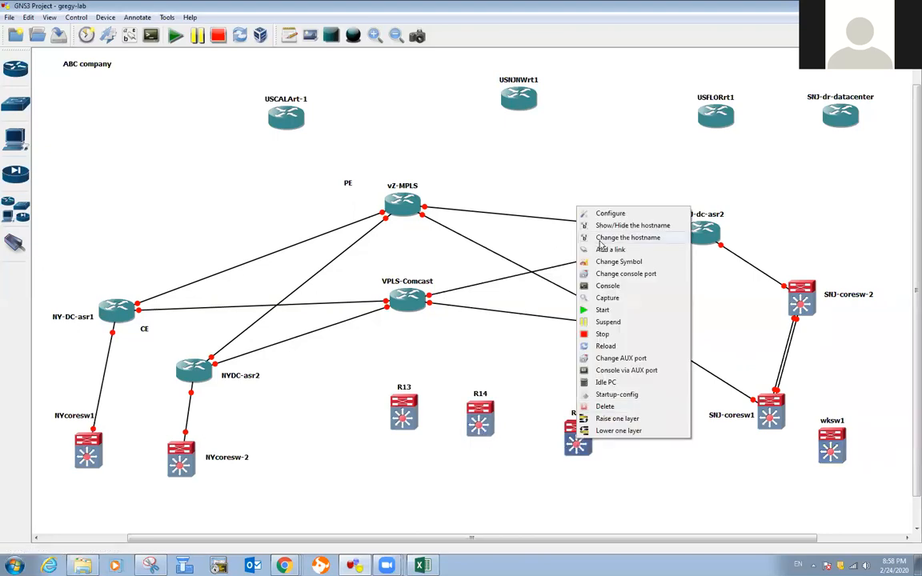
{"action": "left_click", "coordinate": [628, 237]}
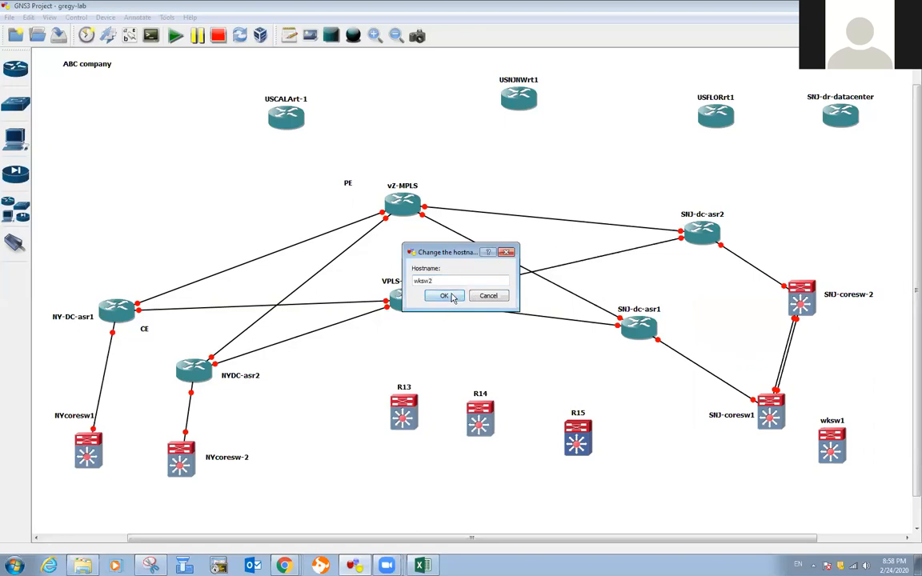
{"action": "left_click", "coordinate": [443, 296]}
{"action": "left_click_drag", "start_coordinate": [577, 438], "coordinate": [880, 372]}
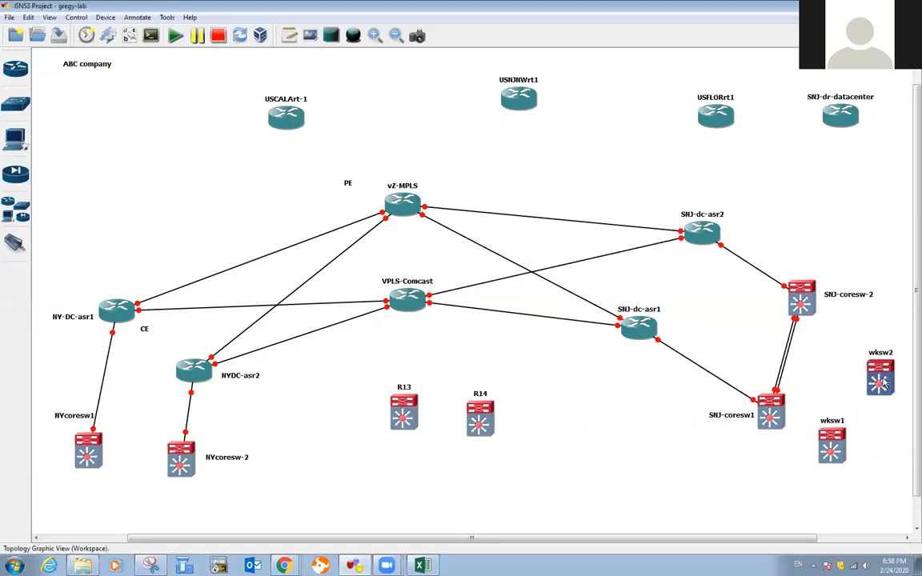
Step: Shift SNJ-coresw1 inward and SNJ-coresw-2 lower, and place wksw1 and wksw2 below their respective core switches
{"action": "left_click_drag", "start_coordinate": [769, 418], "coordinate": [728, 417]}
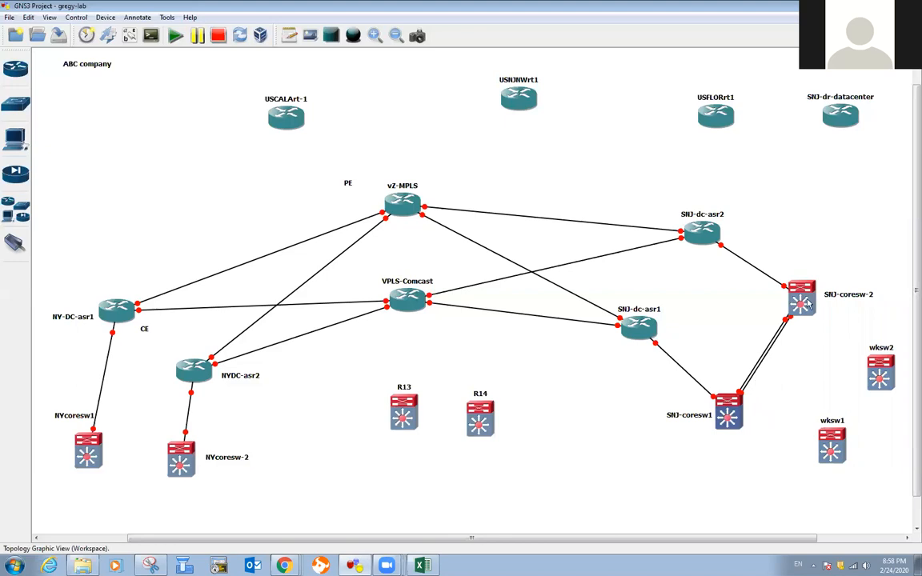
{"action": "left_click_drag", "start_coordinate": [807, 303], "coordinate": [817, 342]}
{"action": "left_click_drag", "start_coordinate": [845, 436], "coordinate": [784, 474]}
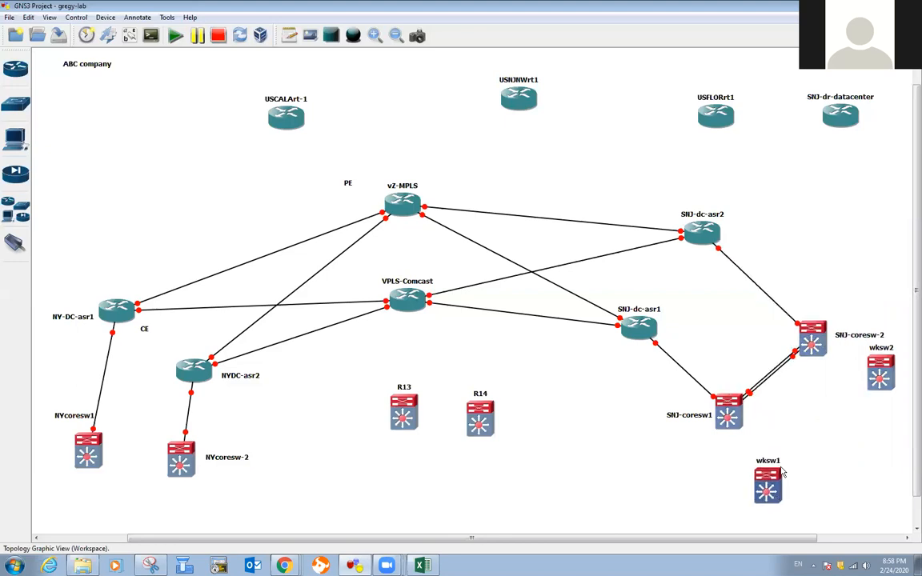
{"action": "left_click_drag", "start_coordinate": [880, 372], "coordinate": [867, 432]}
Step: Move the wksw1 label beside its switch and the wksw2 label below its switch
{"action": "left_click_drag", "start_coordinate": [791, 467], "coordinate": [813, 489]}
{"action": "left_click_drag", "start_coordinate": [879, 409], "coordinate": [880, 458]}
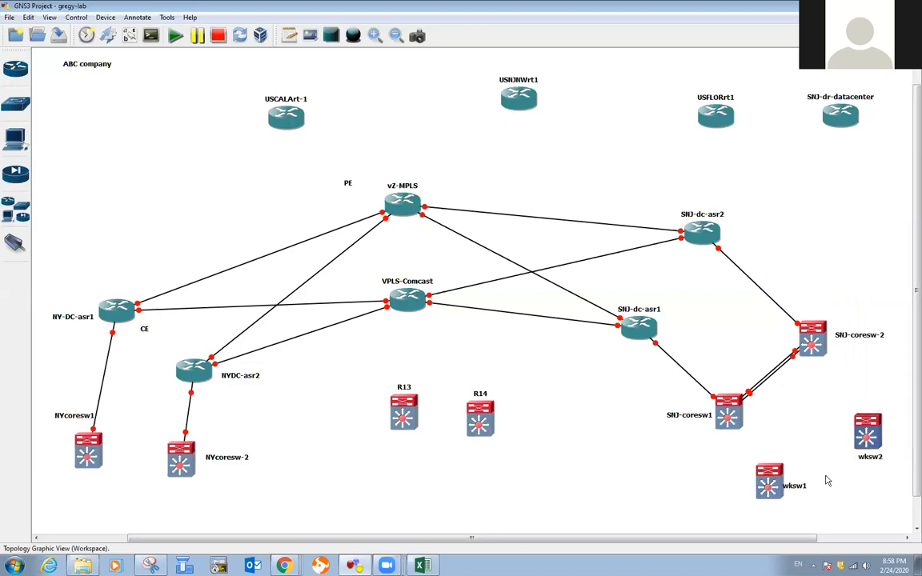
{"action": "left_click_drag", "start_coordinate": [797, 485], "coordinate": [808, 485]}
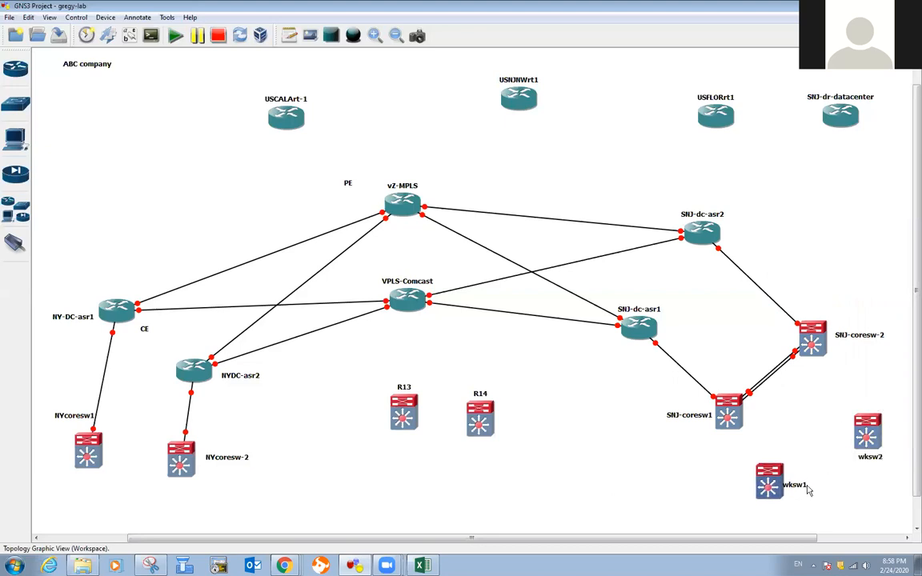
Step: Connect SNJ-coresw1 to wksw1 with two links, using ports f1/10 and f1/11 on the core switch
{"action": "left_click", "coordinate": [15, 243]}
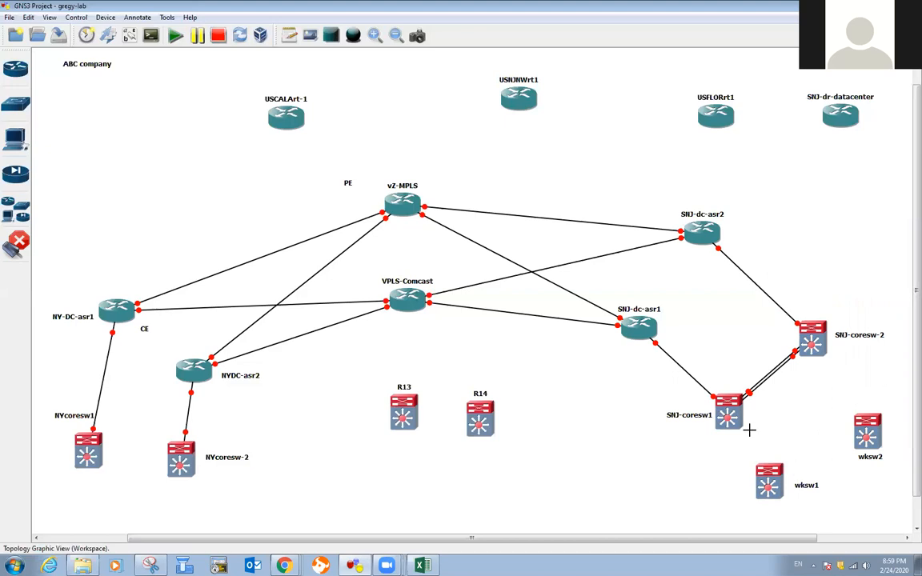
{"action": "left_click", "coordinate": [729, 413]}
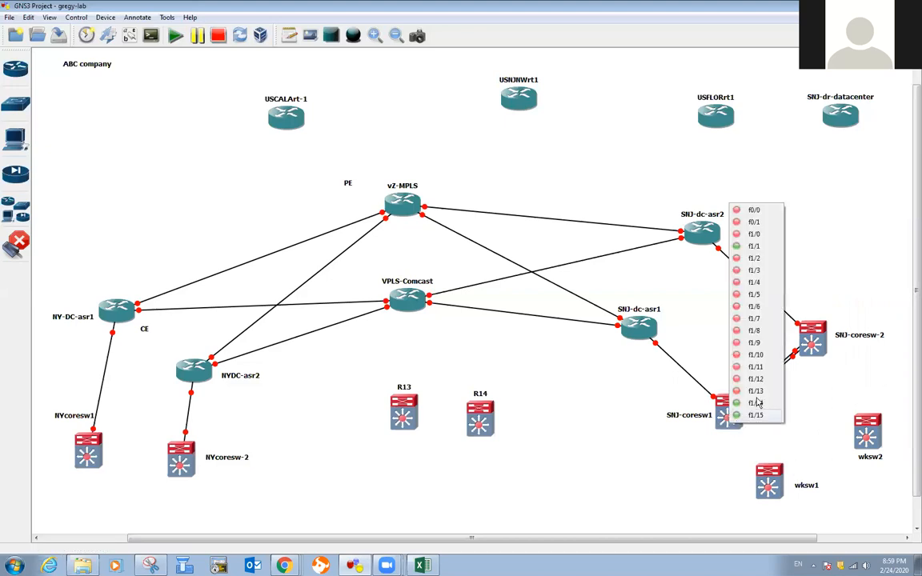
{"action": "left_click", "coordinate": [756, 362]}
{"action": "left_click", "coordinate": [764, 474]}
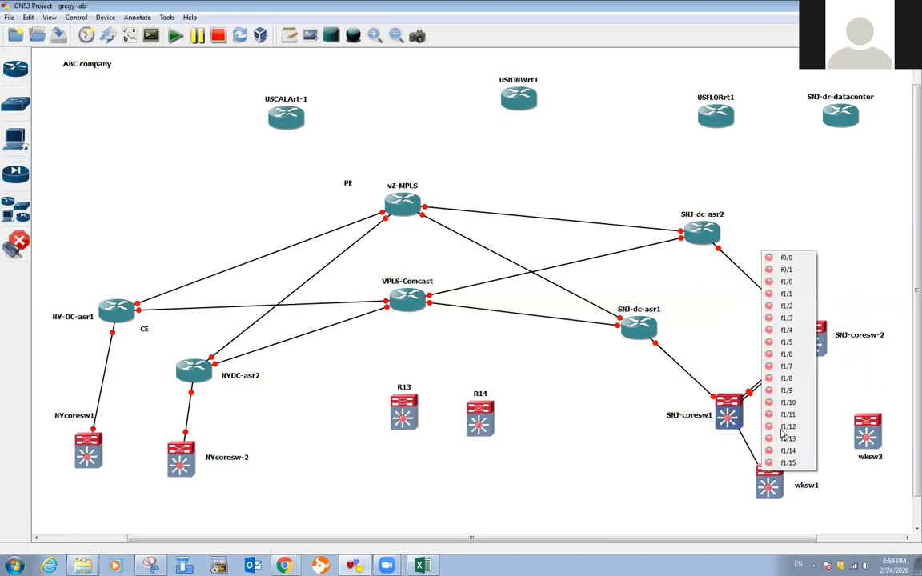
{"action": "left_click", "coordinate": [784, 407]}
{"action": "left_click", "coordinate": [743, 417]}
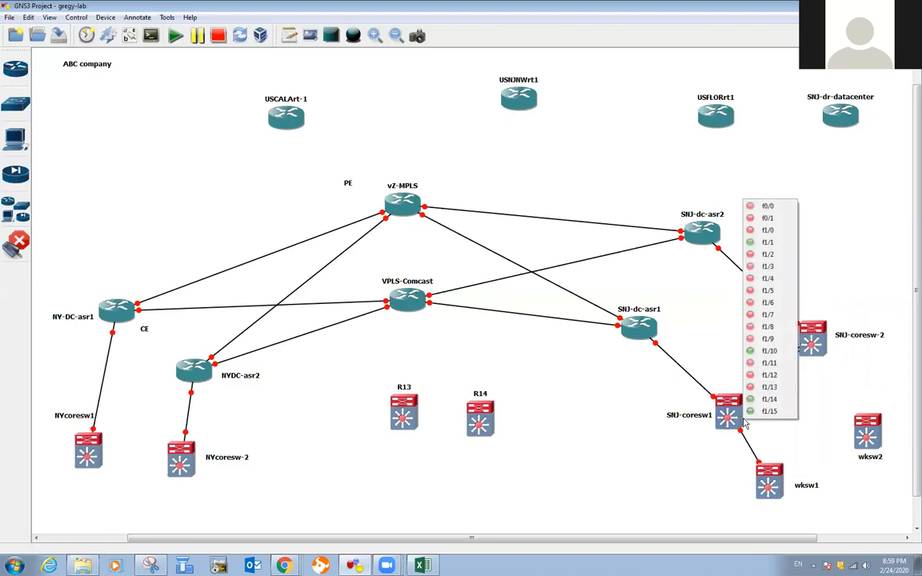
{"action": "left_click", "coordinate": [764, 361]}
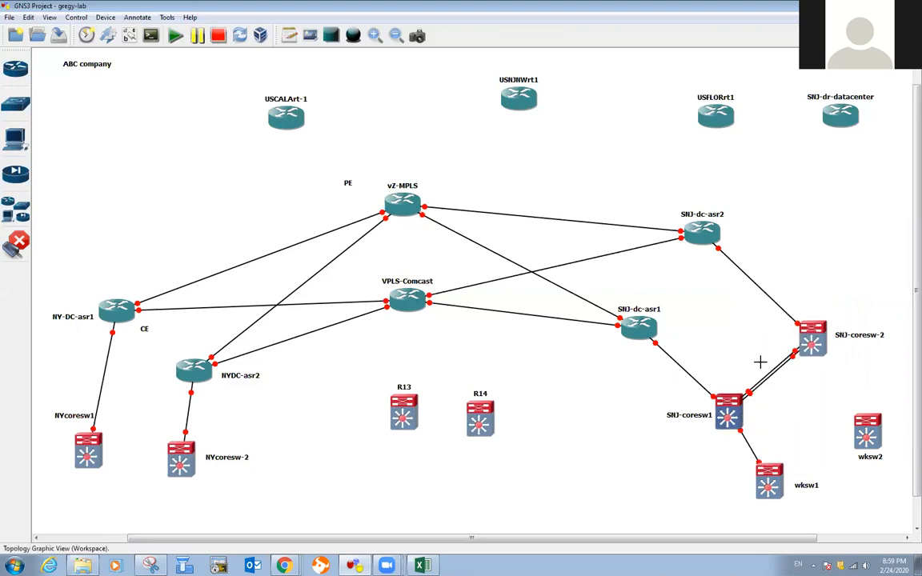
{"action": "left_click", "coordinate": [774, 473]}
{"action": "left_click", "coordinate": [800, 420]}
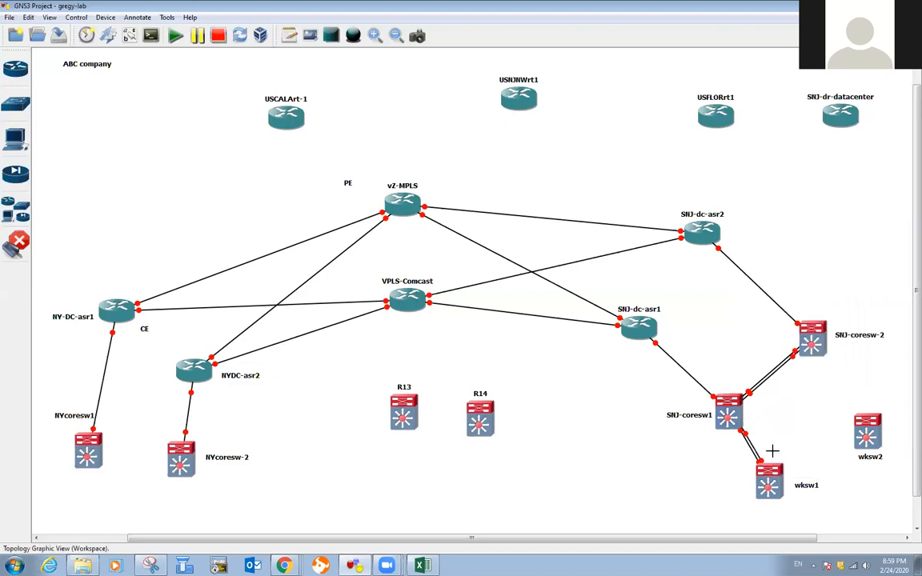
Step: Connect wksw2 to SNJ-coresw-2 with two links, f1/11 to f1/11 and f1/12 to f1/12, and leave link mode
{"action": "left_click", "coordinate": [857, 446]}
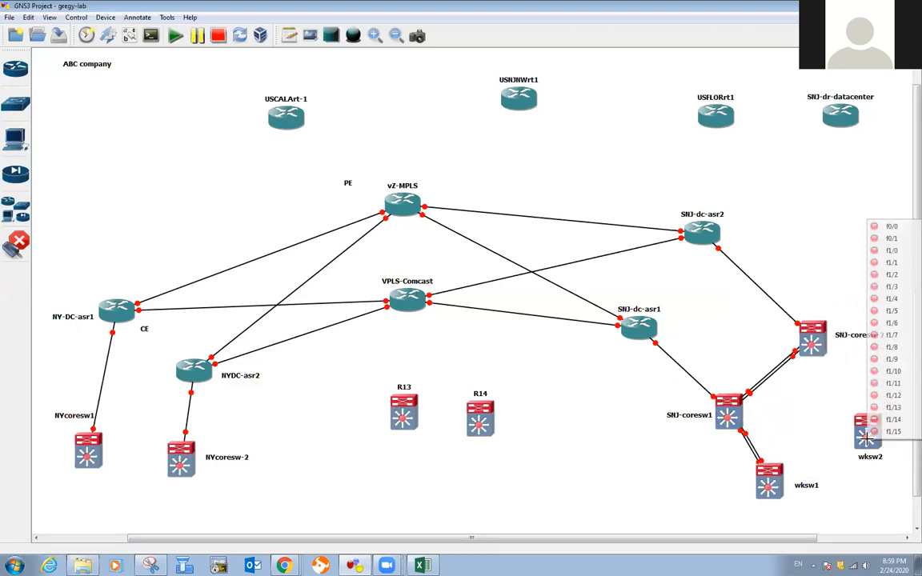
{"action": "left_click", "coordinate": [884, 383]}
{"action": "left_click", "coordinate": [813, 344]}
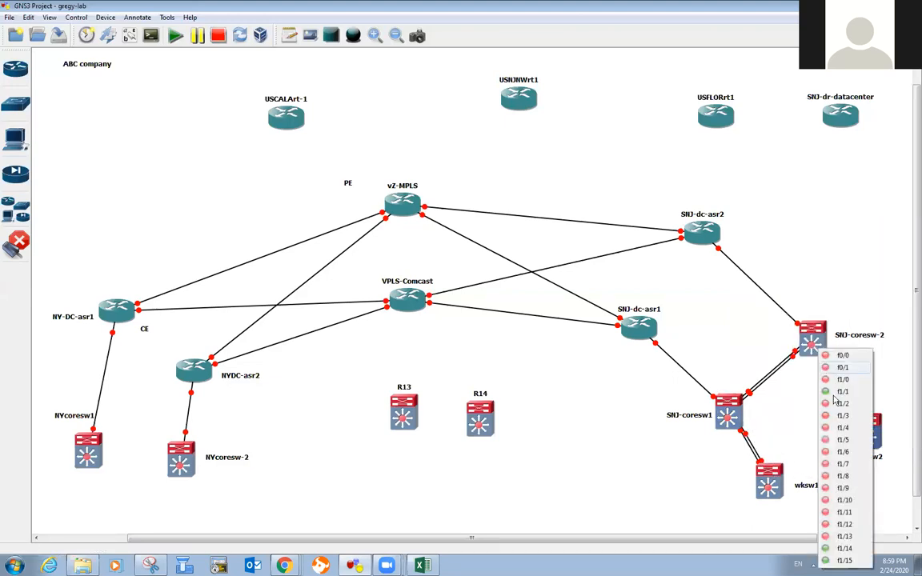
{"action": "left_click", "coordinate": [843, 505]}
{"action": "left_click", "coordinate": [865, 434]}
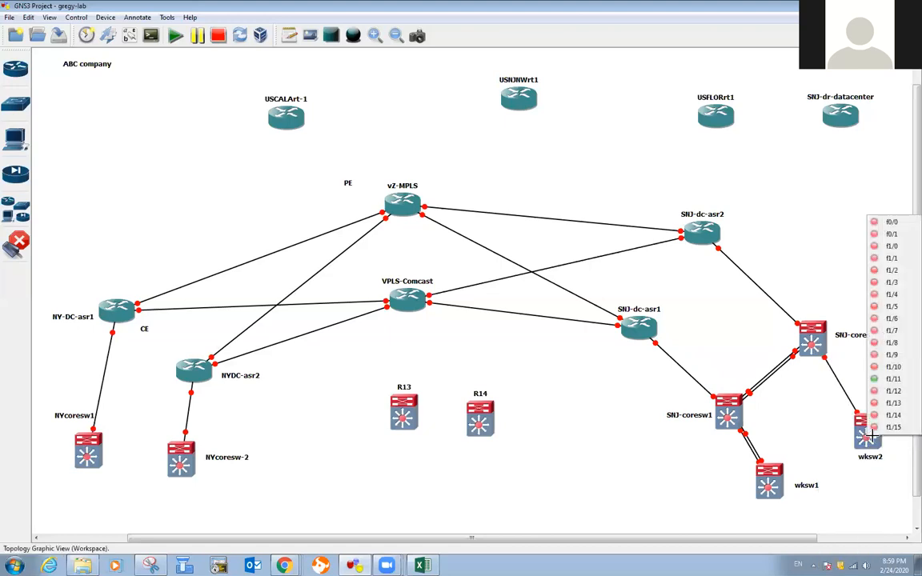
{"action": "left_click", "coordinate": [886, 389]}
{"action": "left_click", "coordinate": [812, 343]}
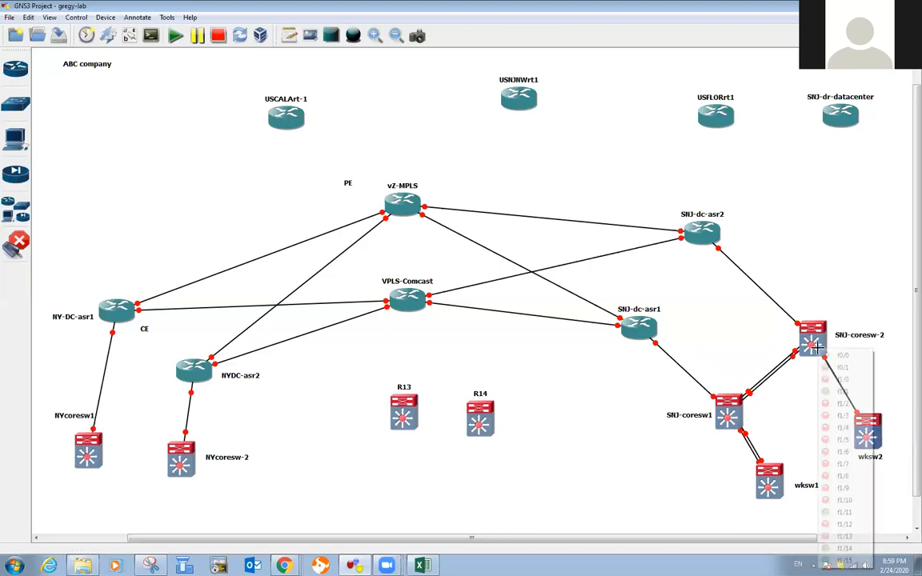
{"action": "left_click", "coordinate": [844, 523]}
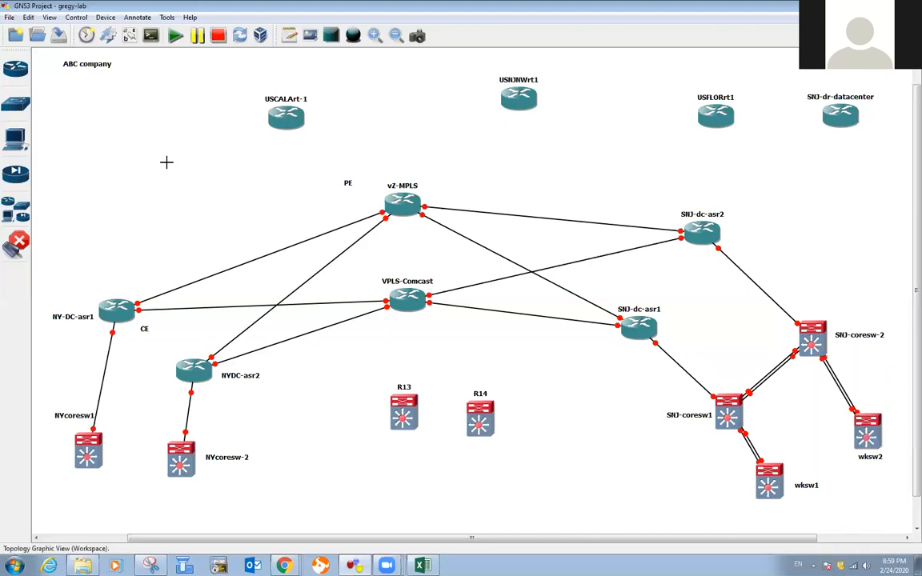
{"action": "left_click", "coordinate": [17, 238]}
Step: Move wksw1 and wksw2 slightly lower and farther outward from the SNJ core switches
{"action": "left_click_drag", "start_coordinate": [767, 480], "coordinate": [790, 490]}
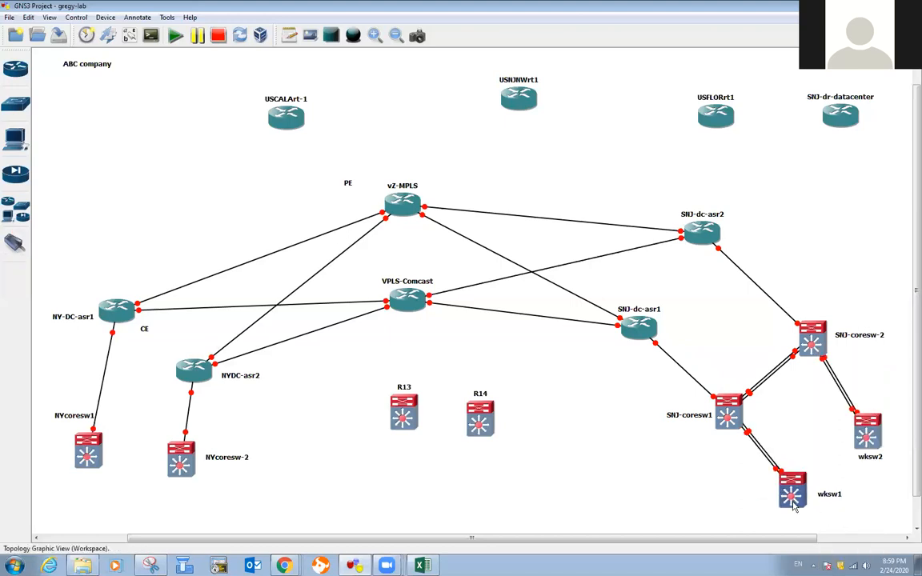
{"action": "left_click_drag", "start_coordinate": [883, 448], "coordinate": [890, 453]}
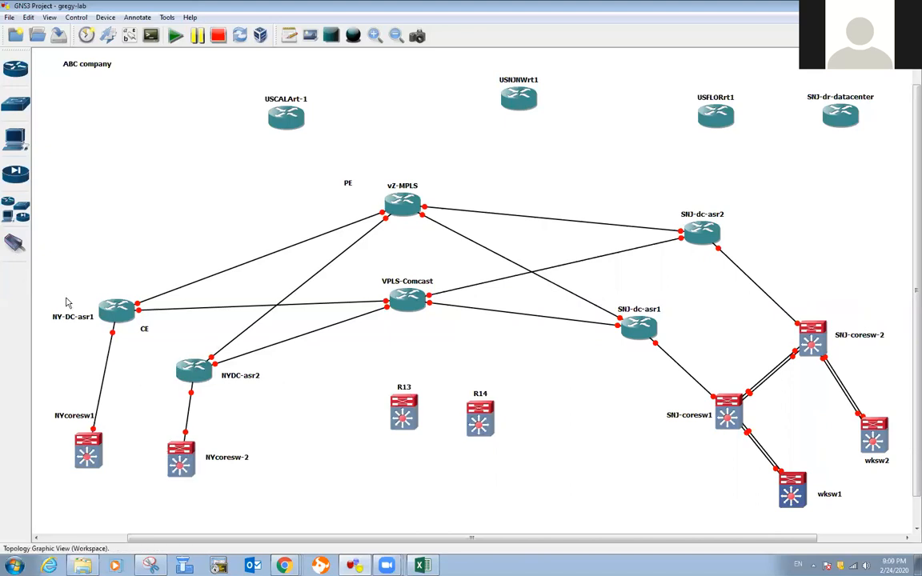
Step: Reposition NYDC-asr2, NYcoresw-2 and NYcoresw1 so NYcoresw-2 sits directly below NYDC-asr2 and NYcoresw1 stays below NY-DC-asr1
{"action": "left_click_drag", "start_coordinate": [192, 366], "coordinate": [222, 357]}
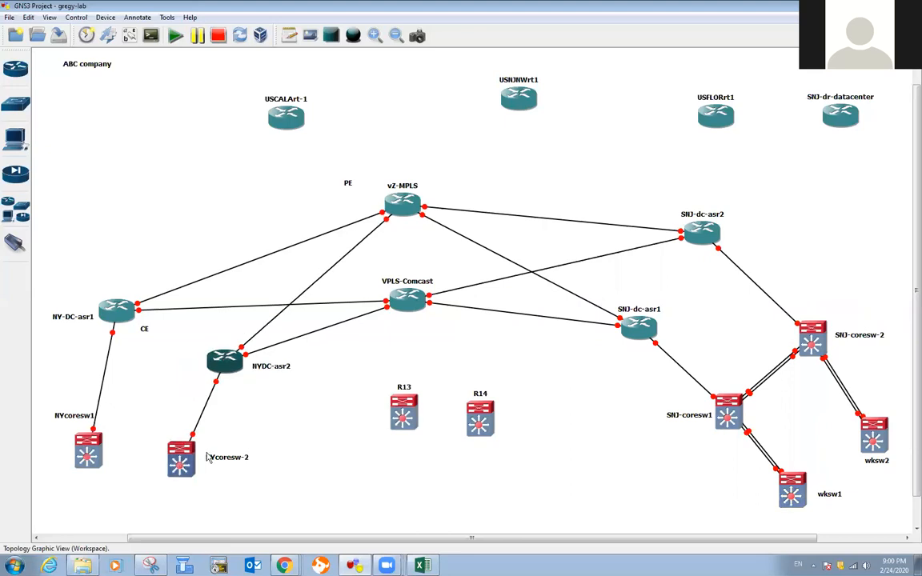
{"action": "left_click_drag", "start_coordinate": [182, 462], "coordinate": [214, 448]}
{"action": "left_click_drag", "start_coordinate": [101, 458], "coordinate": [118, 447]}
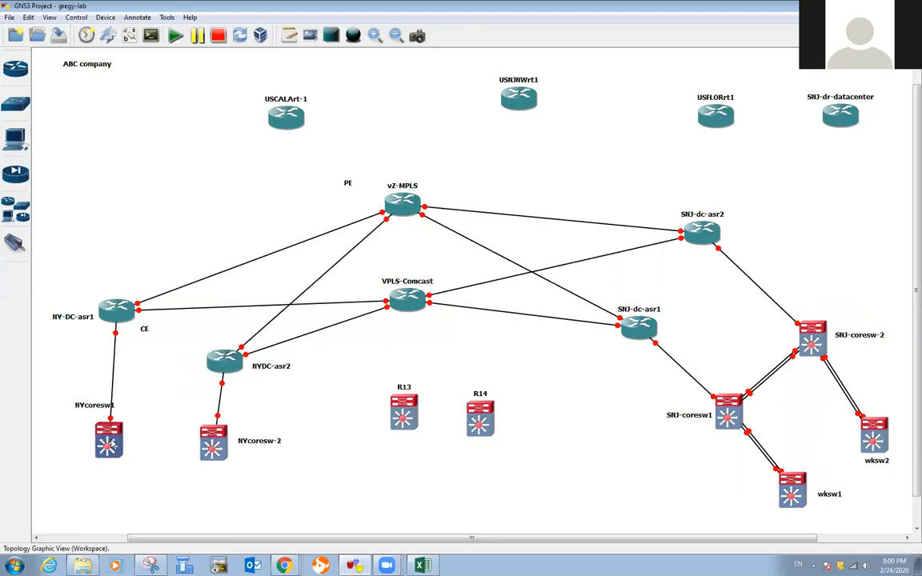
{"action": "left_click_drag", "start_coordinate": [227, 452], "coordinate": [226, 440]}
{"action": "left_click_drag", "start_coordinate": [235, 372], "coordinate": [215, 361]}
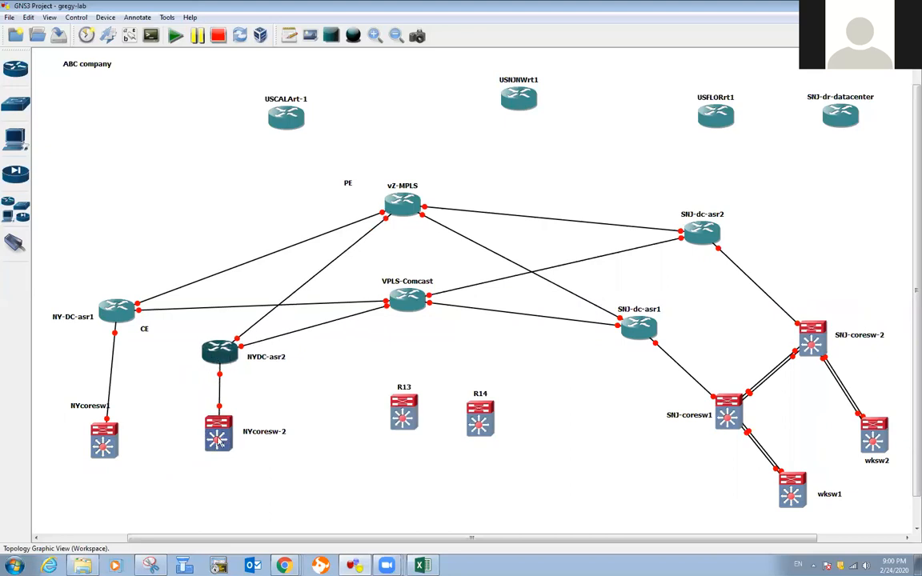
{"action": "left_click_drag", "start_coordinate": [218, 432], "coordinate": [220, 437]}
Step: Move R13 and R14 below the NY core switches and change their hostnames to nywksw1 and nywksw2
{"action": "left_click_drag", "start_coordinate": [400, 412], "coordinate": [150, 496]}
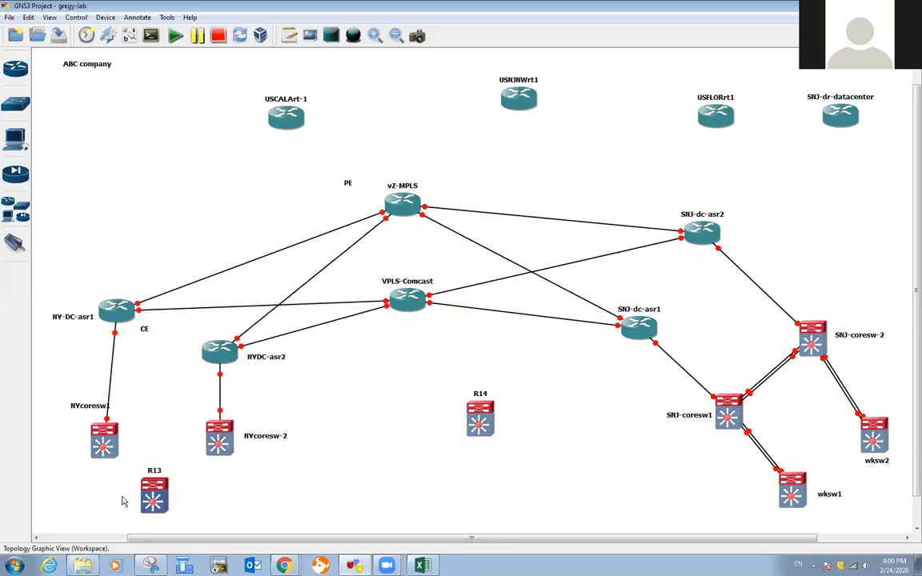
{"action": "left_click_drag", "start_coordinate": [479, 419], "coordinate": [240, 490]}
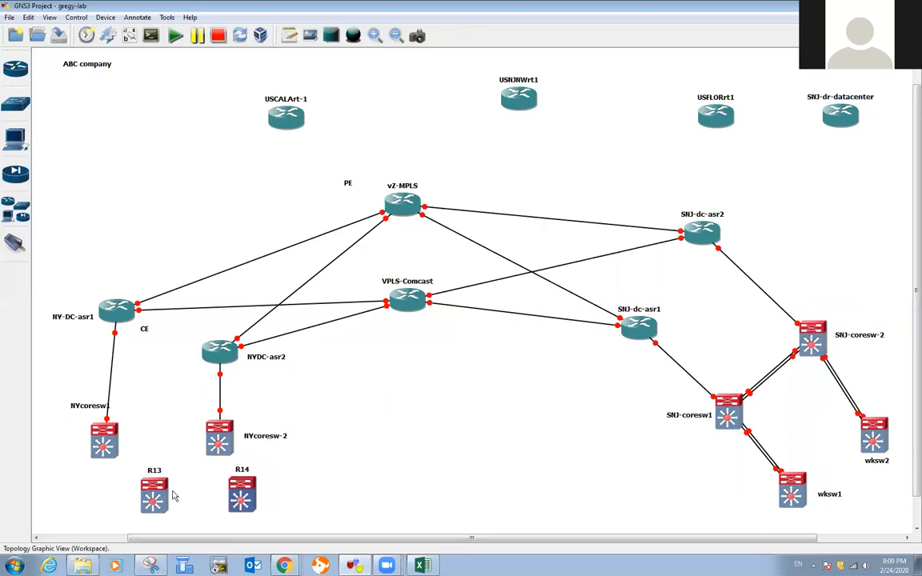
{"action": "right_click", "coordinate": [152, 493]}
{"action": "left_click", "coordinate": [204, 295]}
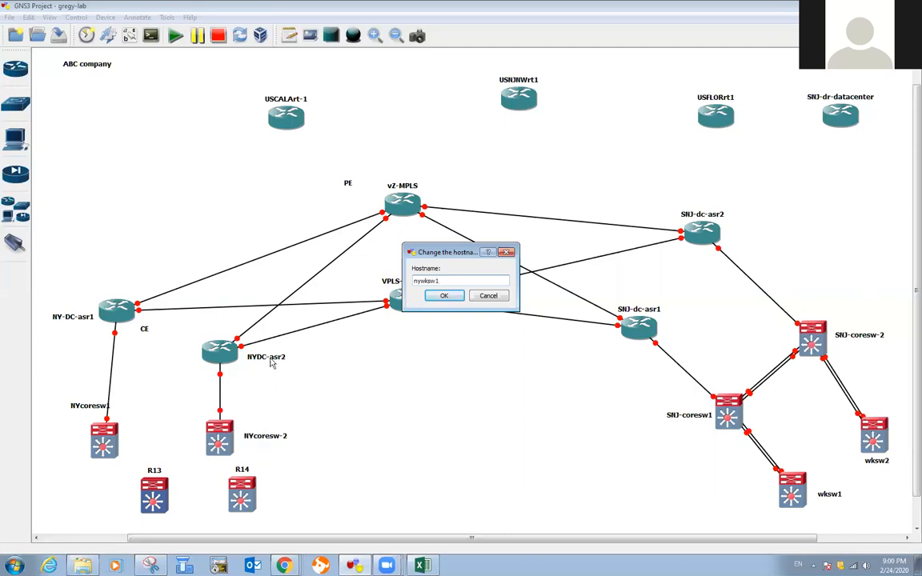
{"action": "left_click", "coordinate": [442, 295]}
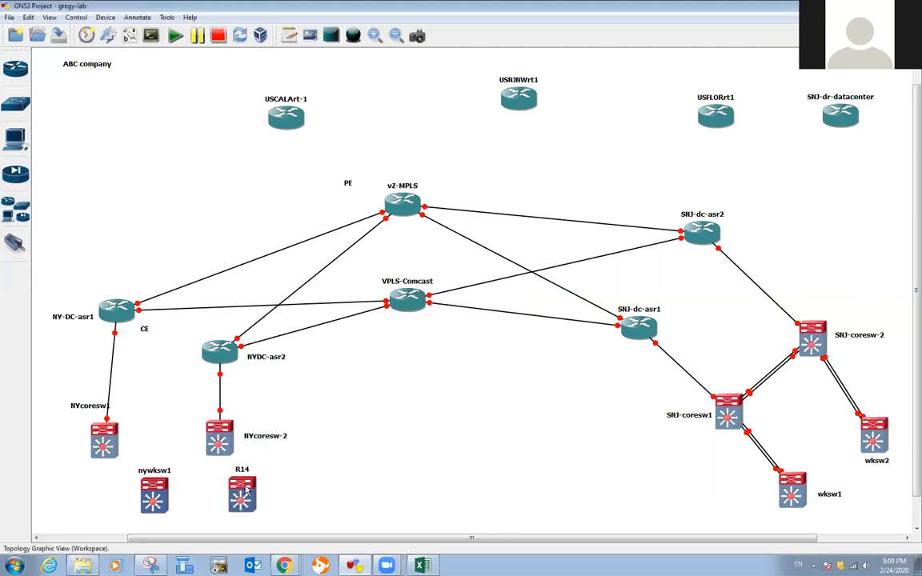
{"action": "right_click", "coordinate": [245, 486]}
{"action": "left_click", "coordinate": [296, 284]}
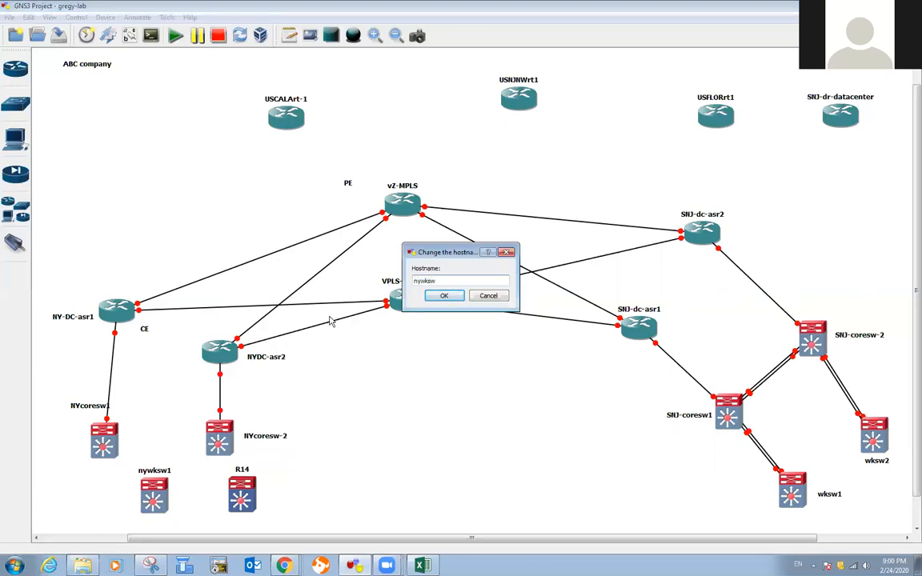
{"action": "left_click", "coordinate": [443, 295]}
Step: Spread the NY switches apart, placing nywksw1 below NYcoresw1 and nywksw2 below NYcoresw-2
{"action": "left_click_drag", "start_coordinate": [106, 445], "coordinate": [78, 430]}
{"action": "left_click_drag", "start_coordinate": [218, 451], "coordinate": [216, 442]}
{"action": "left_click_drag", "start_coordinate": [153, 498], "coordinate": [89, 498]}
{"action": "left_click_drag", "start_coordinate": [212, 502], "coordinate": [200, 502]}
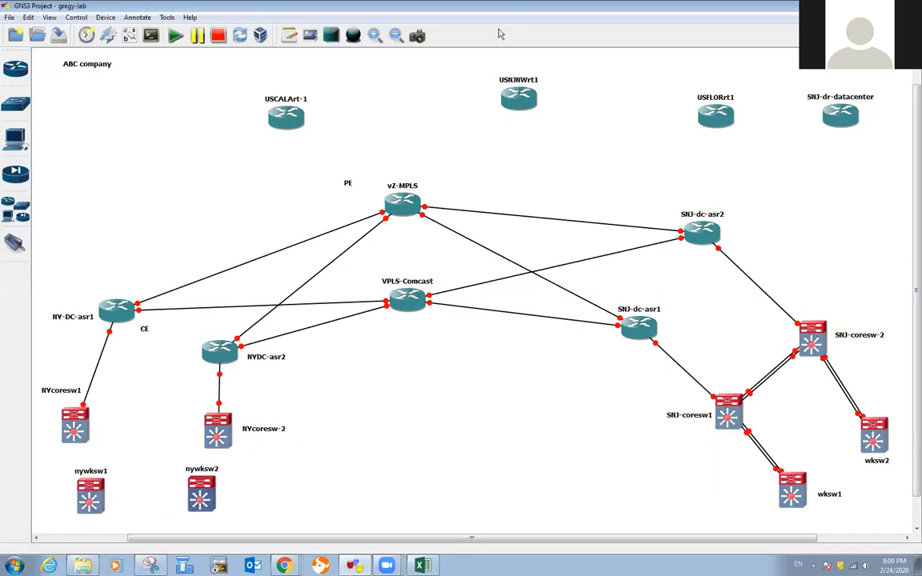
Step: Lower nywksw1 and nywksw2 farther from the core switches, with nywksw1's label beside its switch and nywksw2's label below its switch
{"action": "left_click", "coordinate": [396, 37]}
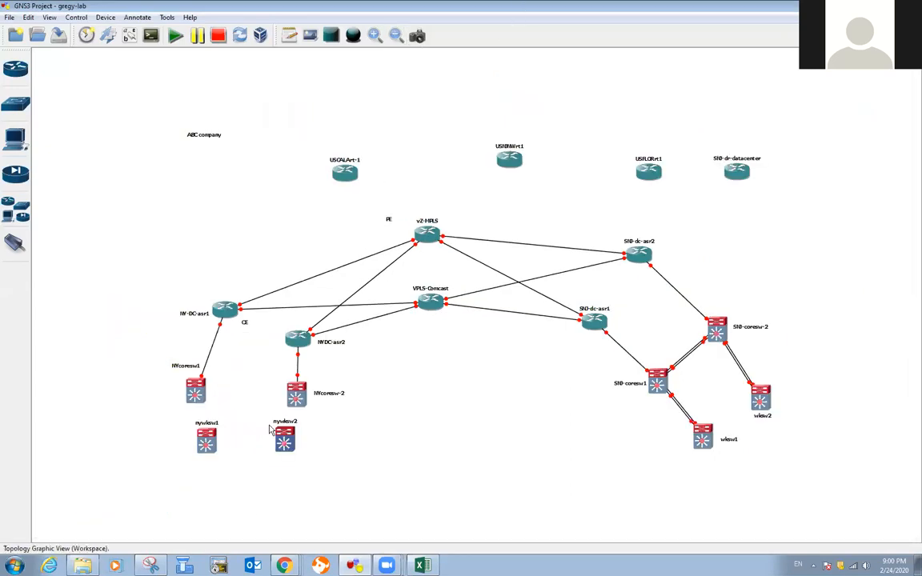
{"action": "left_click_drag", "start_coordinate": [206, 442], "coordinate": [156, 457]}
{"action": "left_click_drag", "start_coordinate": [285, 445], "coordinate": [296, 464]}
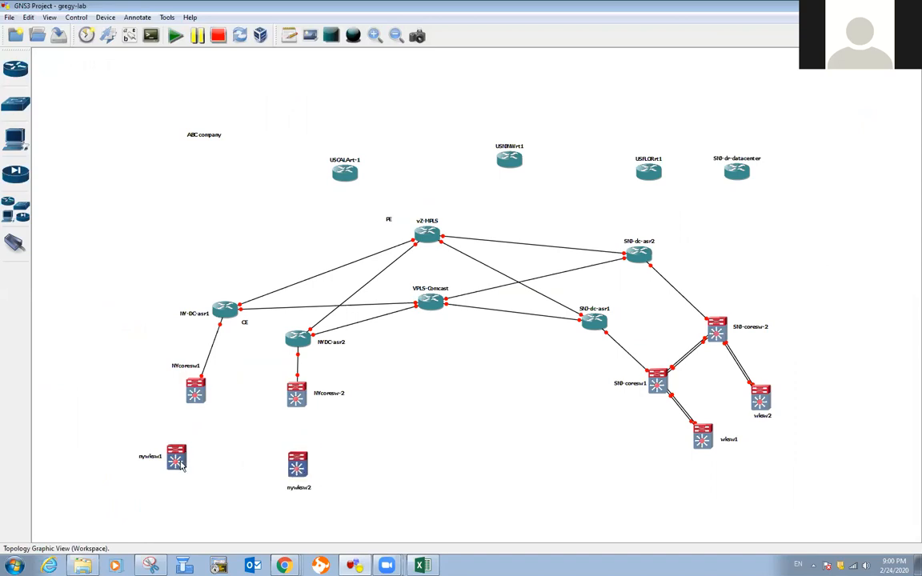
{"action": "left_click_drag", "start_coordinate": [181, 464], "coordinate": [193, 477]}
Step: Connect nywksw1 to NYcoresw1 with two links, using ports f1/14 and f1/15 on nywksw1
{"action": "left_click", "coordinate": [16, 242]}
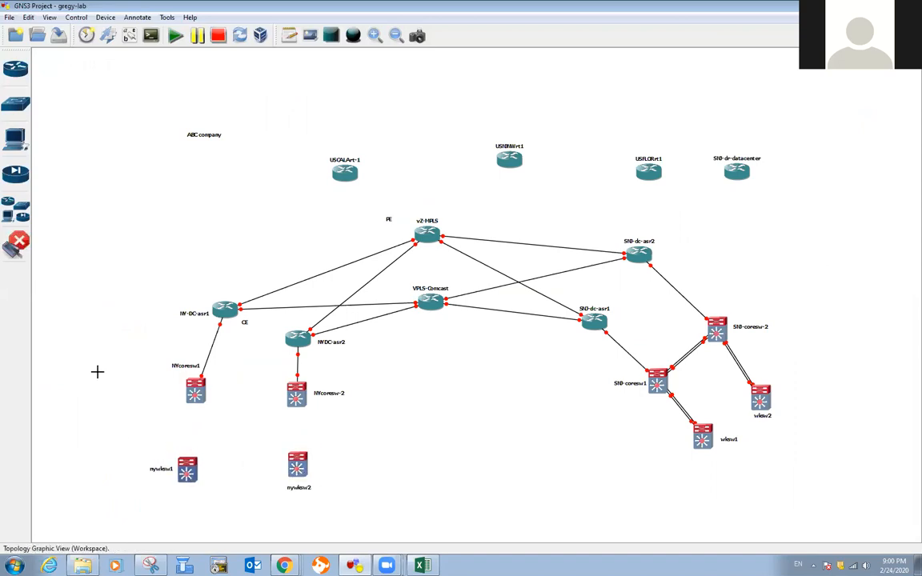
{"action": "left_click", "coordinate": [192, 470]}
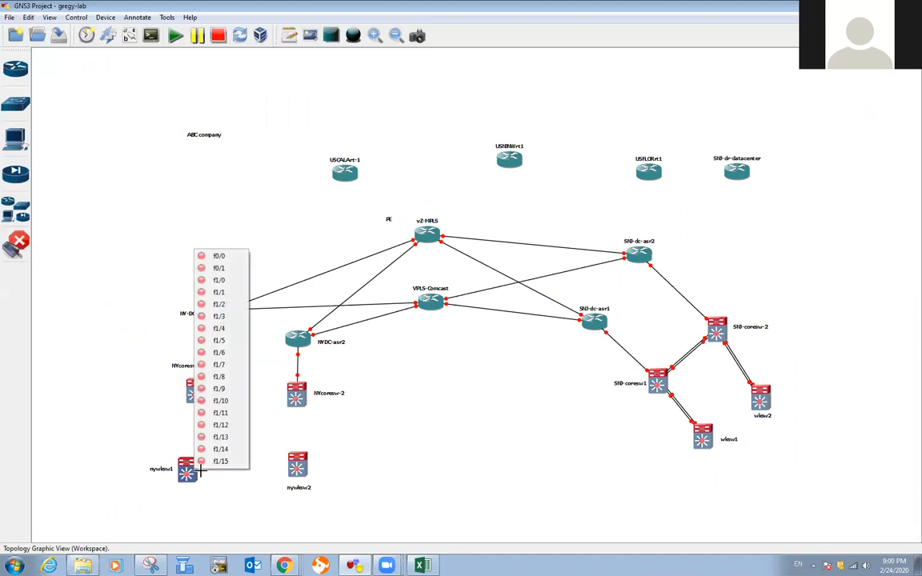
{"action": "left_click", "coordinate": [221, 451]}
{"action": "left_click", "coordinate": [192, 389]}
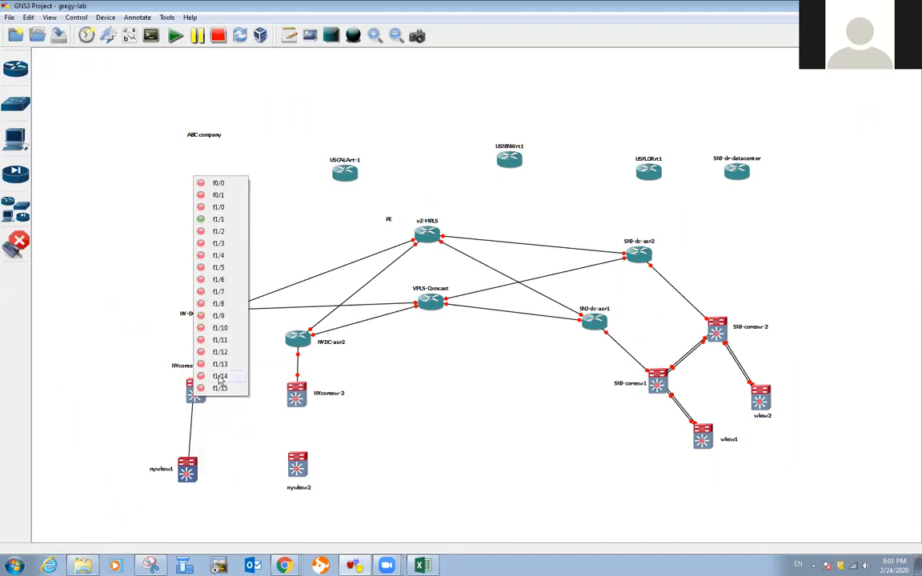
{"action": "left_click", "coordinate": [199, 344]}
{"action": "left_click", "coordinate": [192, 468]}
{"action": "left_click", "coordinate": [228, 465]}
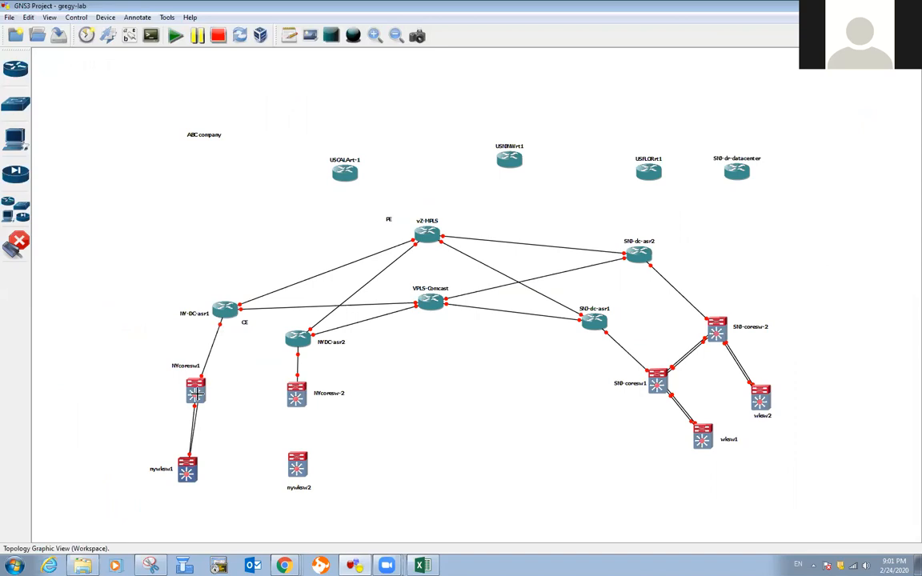
{"action": "left_click", "coordinate": [194, 390]}
{"action": "left_click", "coordinate": [217, 389]}
Step: Connect nywksw2 to NYcoresw-2 with two links, f1/14 to f1/14 and f1/15 to f1/15
{"action": "left_click", "coordinate": [297, 468]}
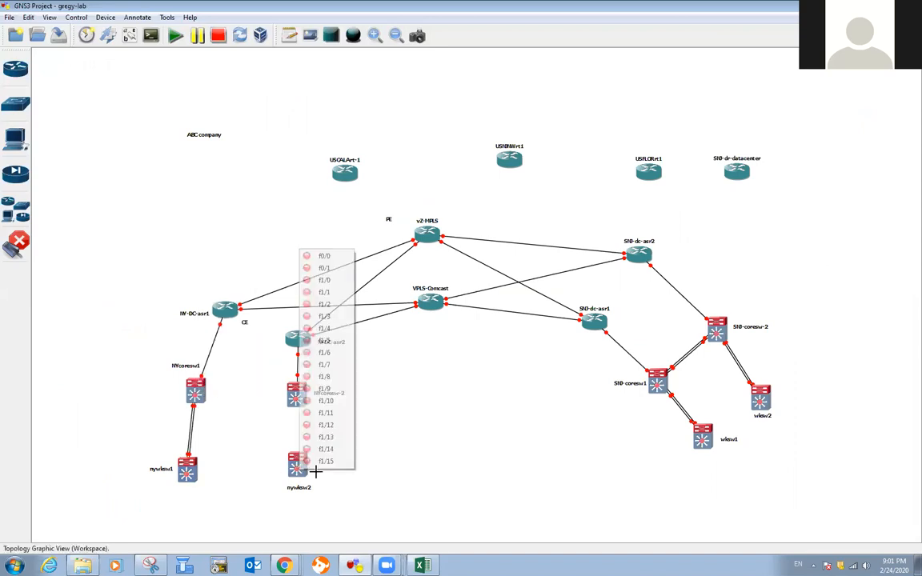
{"action": "left_click", "coordinate": [325, 450]}
{"action": "left_click", "coordinate": [294, 392]}
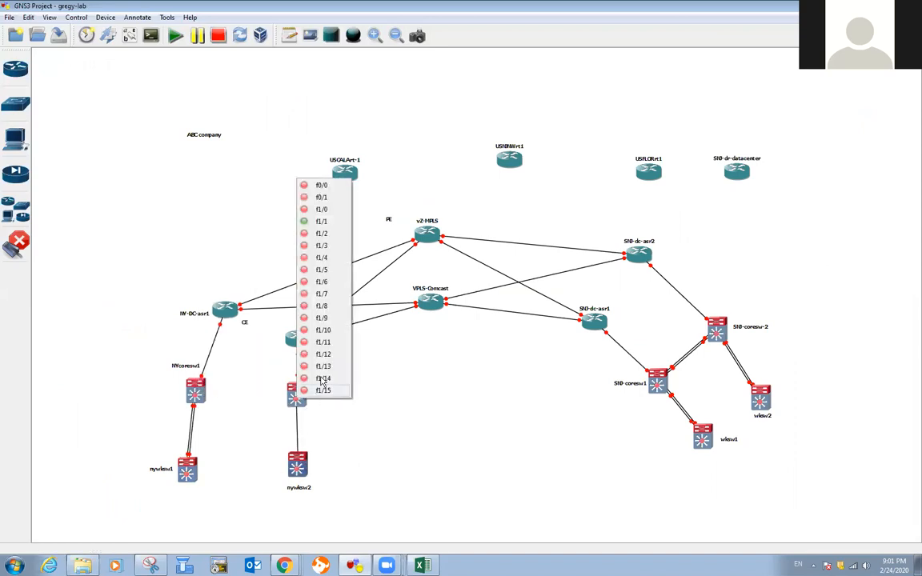
{"action": "left_click", "coordinate": [314, 379]}
{"action": "left_click", "coordinate": [288, 455]}
{"action": "left_click", "coordinate": [293, 412]}
{"action": "left_click", "coordinate": [296, 395]}
{"action": "left_click", "coordinate": [322, 389]}
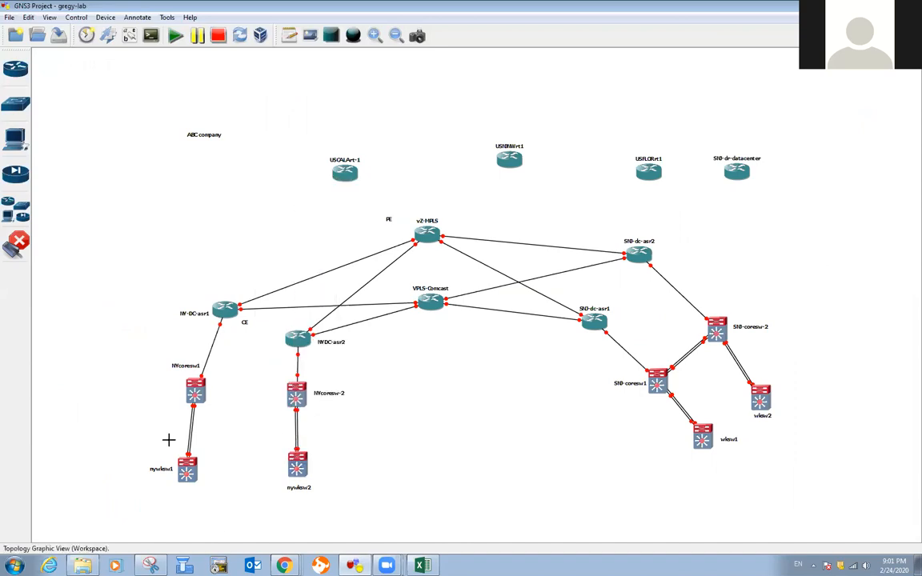
Step: Connect NYcoresw1 to NYcoresw-2 with two links, one of them using f1/11 on both switches
{"action": "left_click", "coordinate": [200, 391]}
{"action": "left_click", "coordinate": [228, 296]}
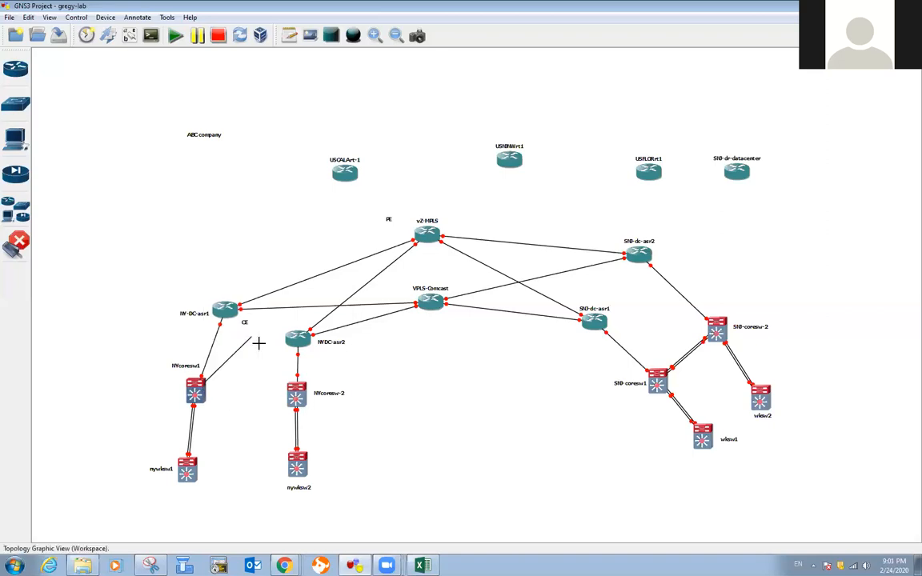
{"action": "left_click", "coordinate": [296, 391]}
{"action": "left_click", "coordinate": [330, 324]}
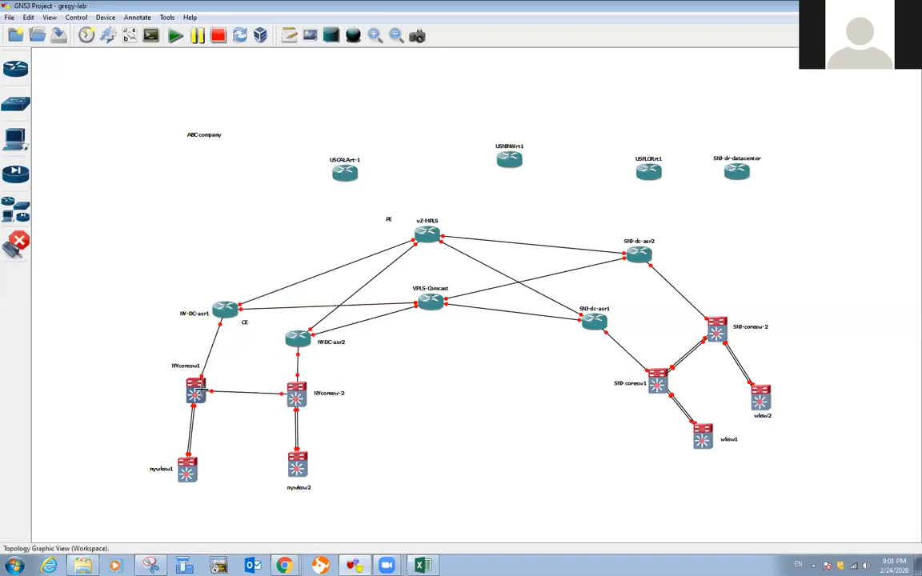
{"action": "left_click", "coordinate": [201, 390]}
{"action": "left_click", "coordinate": [237, 332]}
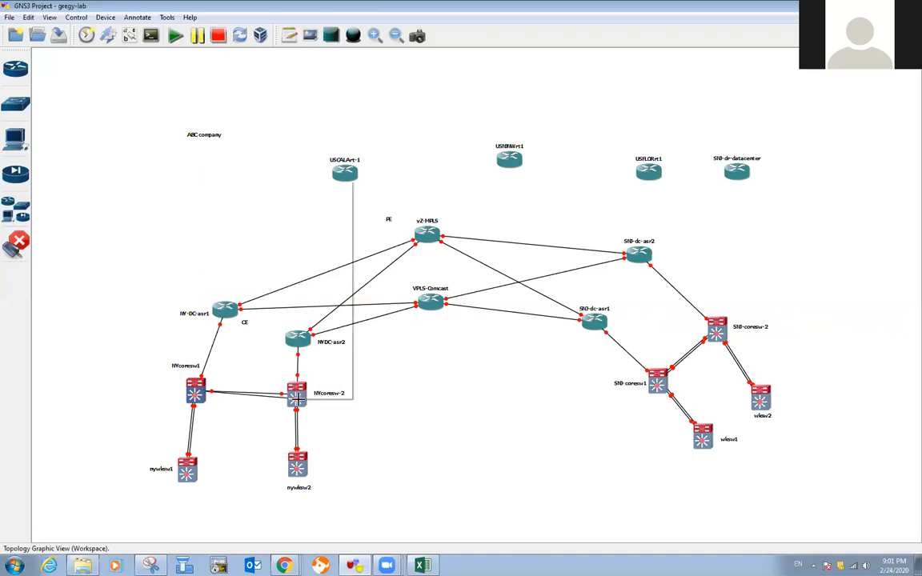
{"action": "left_click", "coordinate": [296, 393]}
{"action": "left_click", "coordinate": [327, 343]}
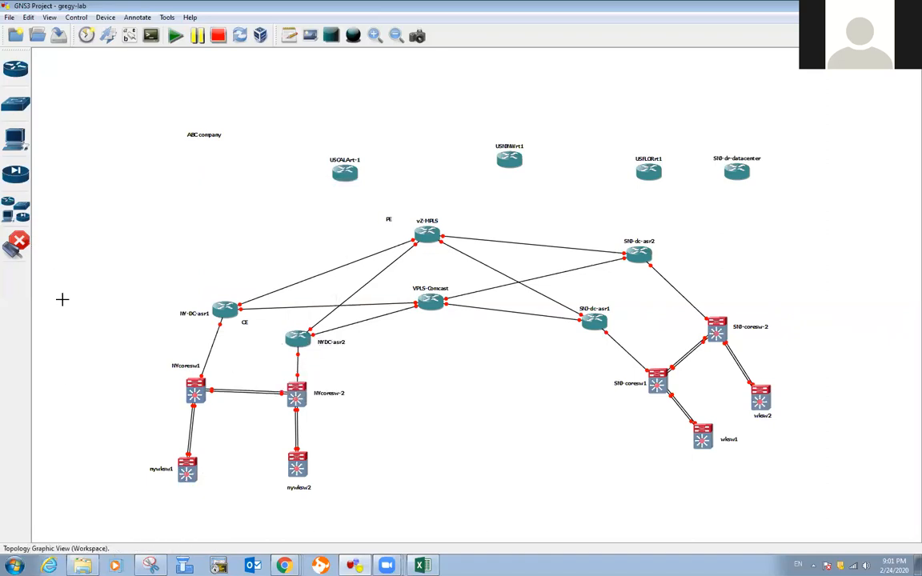
Step: Leave link mode, move nywksw1 and nywksw2 closer to the NY core switches, and place nywksw2's label beside its switch
{"action": "left_click", "coordinate": [374, 36]}
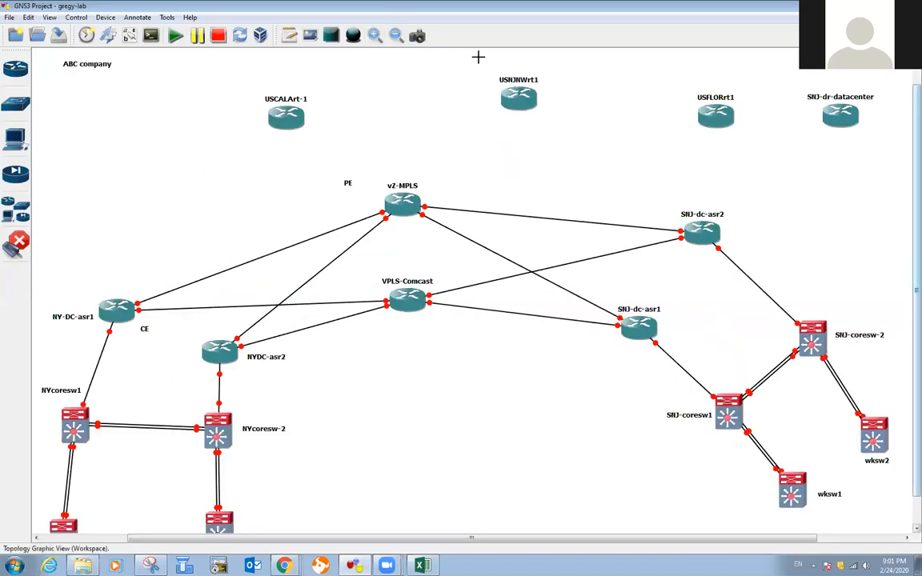
{"action": "left_click", "coordinate": [16, 240]}
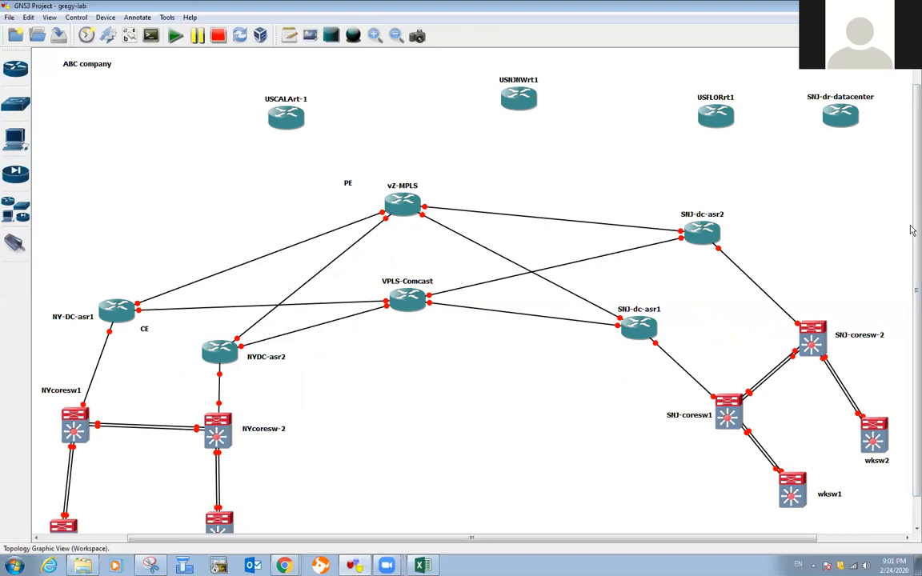
{"action": "scroll", "coordinate": [910, 230], "scroll_direction": "down", "scroll_amount": 2}
{"action": "left_click_drag", "start_coordinate": [76, 501], "coordinate": [95, 480]}
{"action": "left_click_drag", "start_coordinate": [214, 505], "coordinate": [282, 484]}
{"action": "left_click", "coordinate": [271, 516]}
{"action": "left_click_drag", "start_coordinate": [228, 477], "coordinate": [220, 483]}
{"action": "left_click_drag", "start_coordinate": [107, 491], "coordinate": [108, 495]}
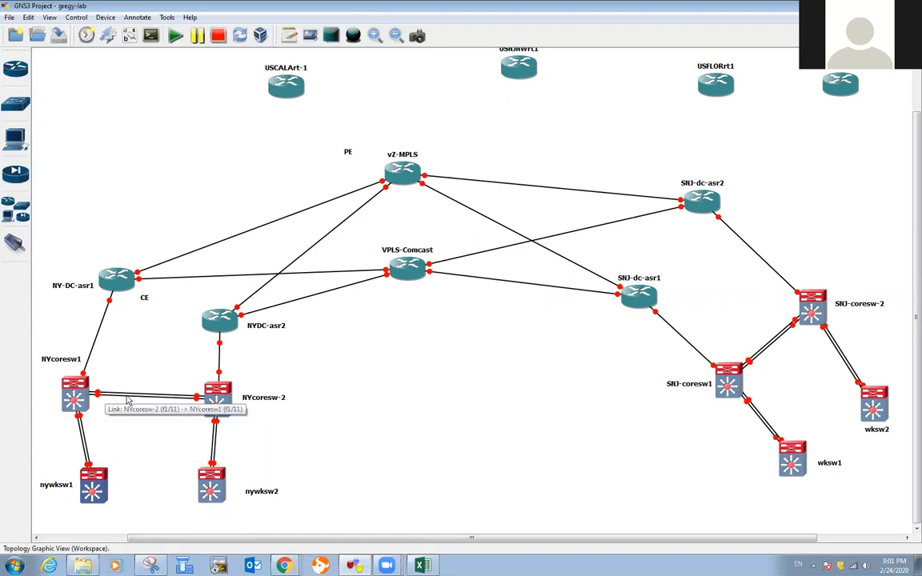
Step: Delete one of the two links between NYcoresw1 and nywksw1, and one between NYcoresw-2 and nywksw2
{"action": "right_click", "coordinate": [81, 422]}
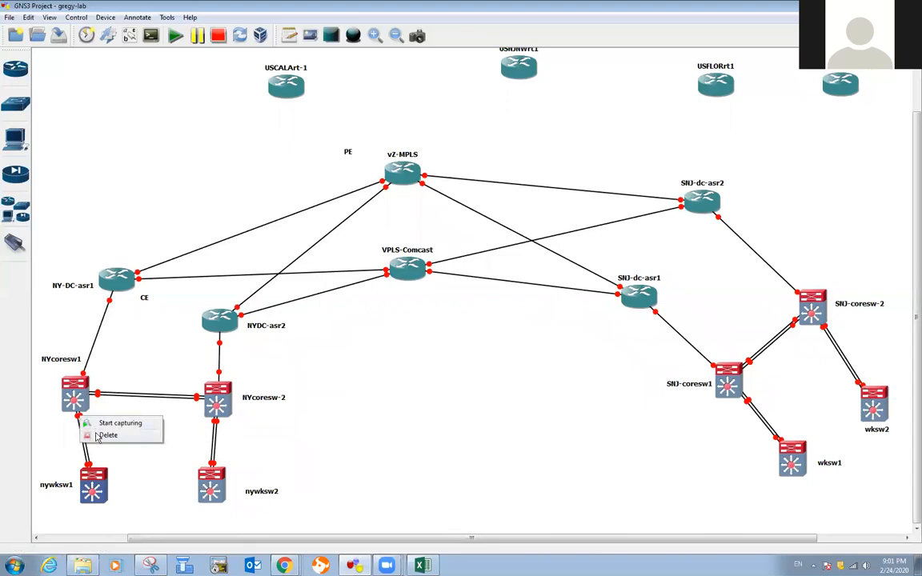
{"action": "left_click", "coordinate": [97, 435]}
{"action": "right_click", "coordinate": [219, 428]}
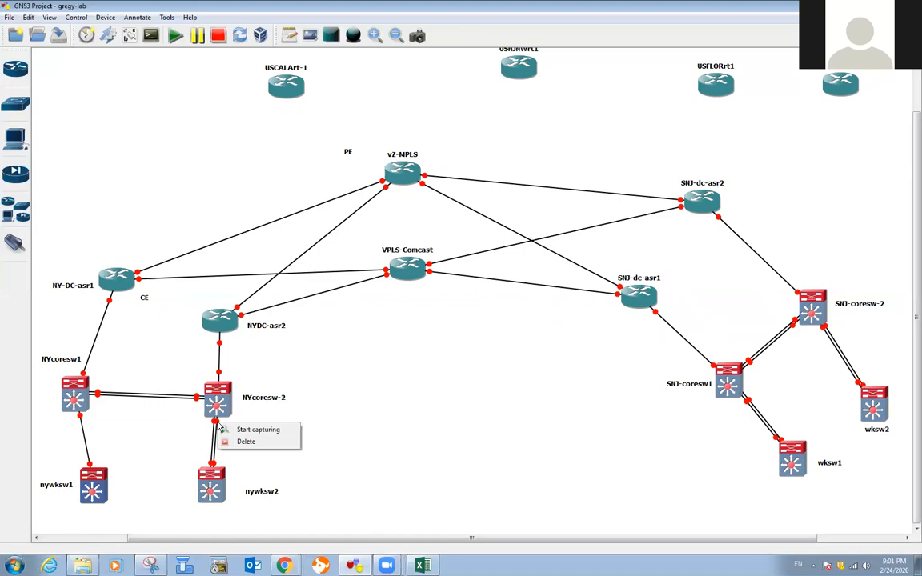
{"action": "left_click", "coordinate": [242, 440]}
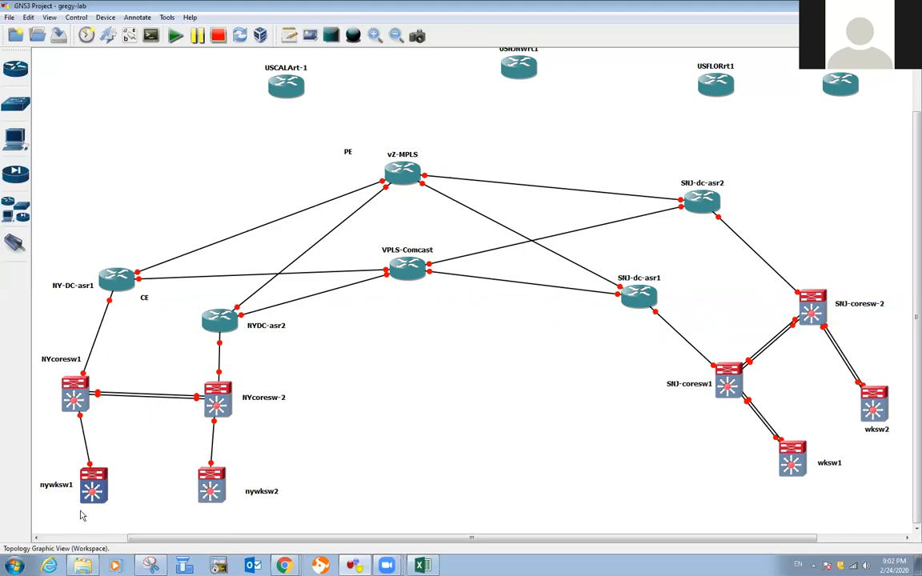
Step: Link nywksw1 port f1/7 to nywksw2 port f1/8, leave link mode, and shift both switches slightly lower
{"action": "left_click", "coordinate": [14, 242]}
{"action": "left_click", "coordinate": [92, 478]}
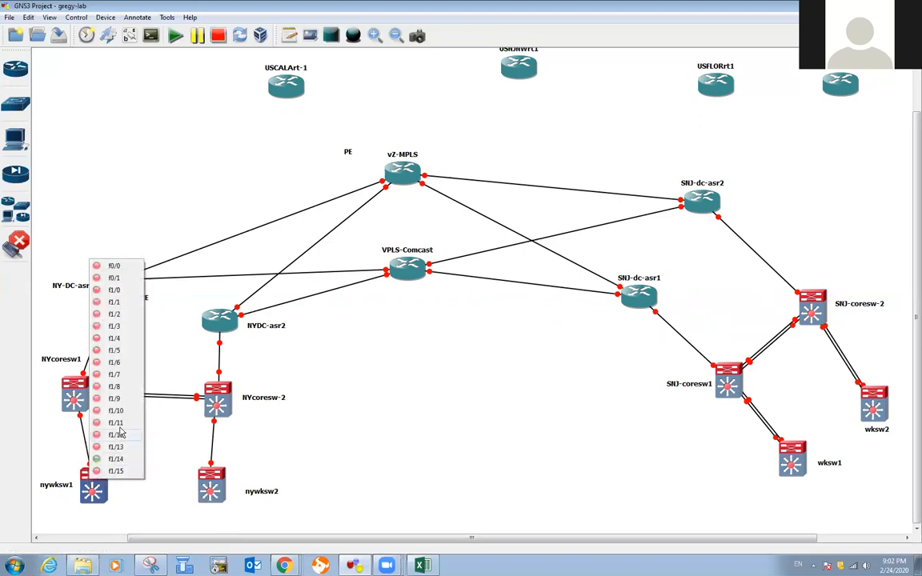
{"action": "left_click", "coordinate": [135, 376]}
{"action": "left_click", "coordinate": [207, 490]}
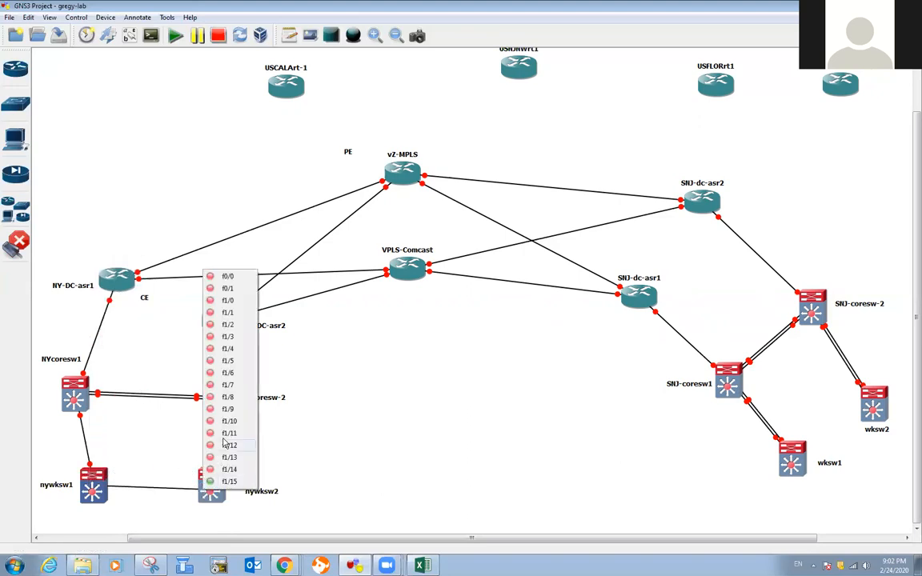
{"action": "left_click", "coordinate": [220, 396]}
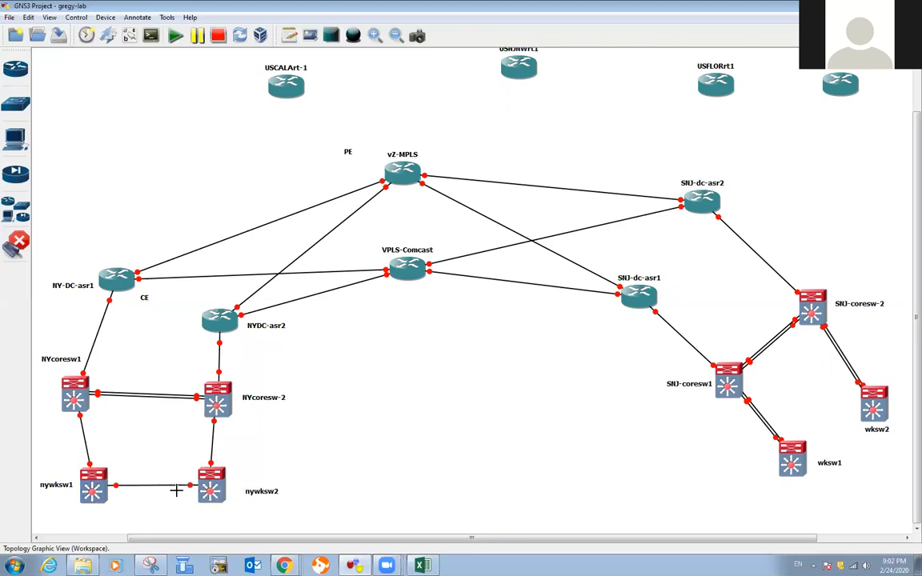
{"action": "left_click", "coordinate": [18, 242]}
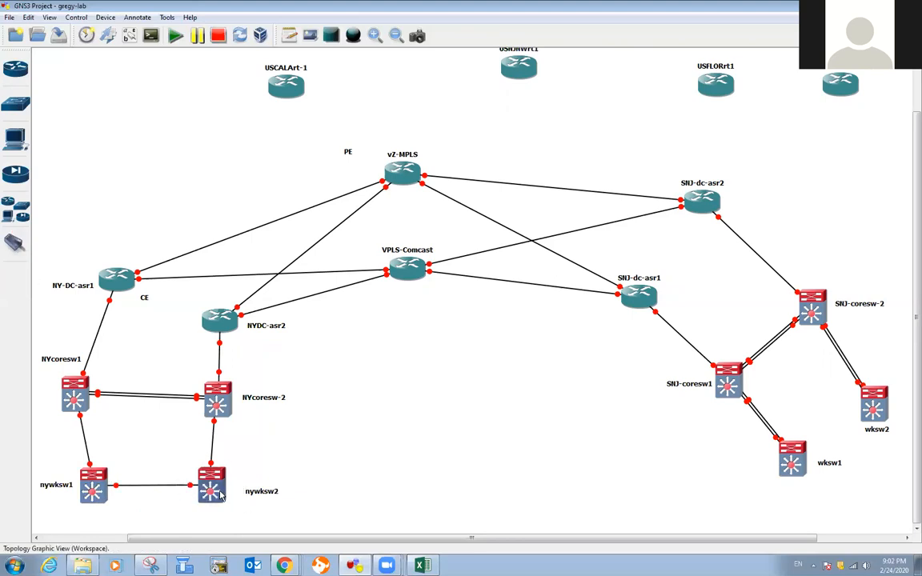
{"action": "left_click_drag", "start_coordinate": [95, 488], "coordinate": [96, 492]}
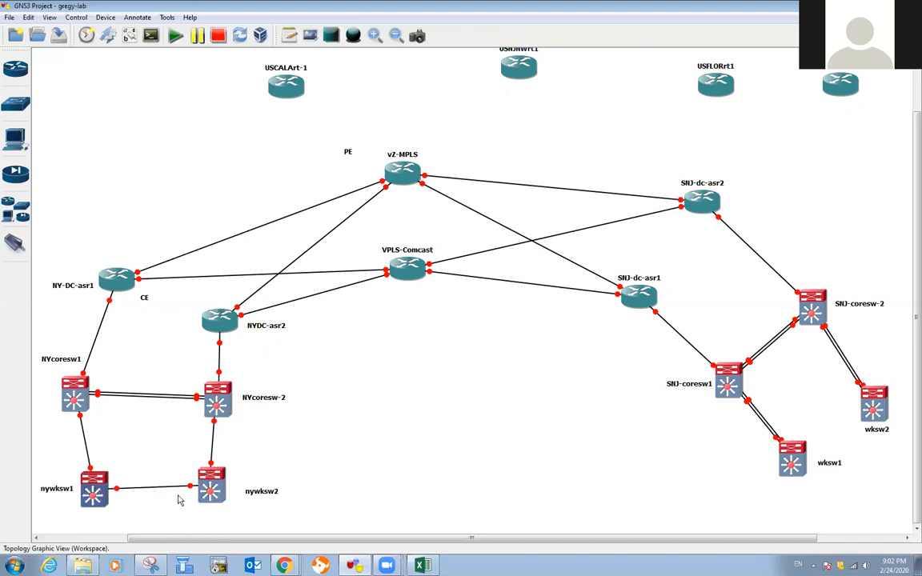
{"action": "left_click_drag", "start_coordinate": [214, 493], "coordinate": [220, 500]}
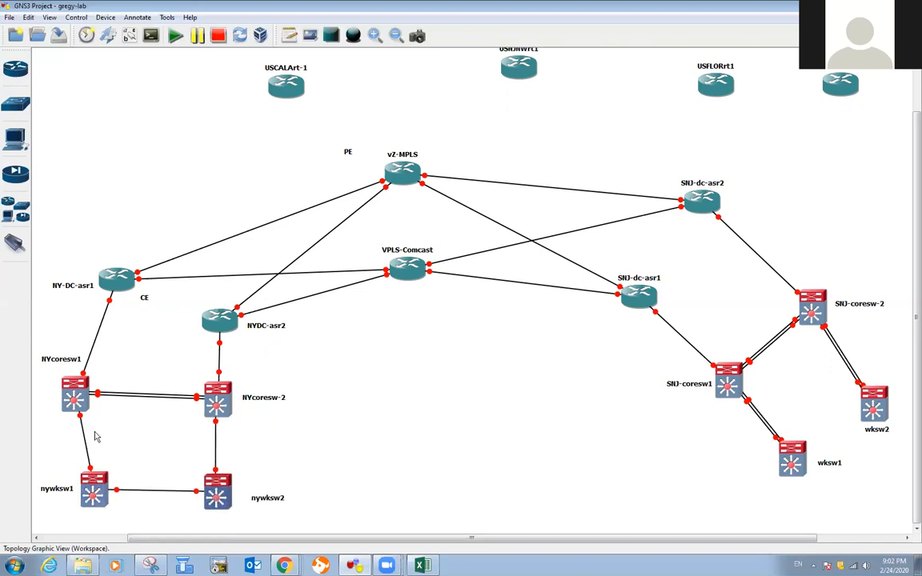
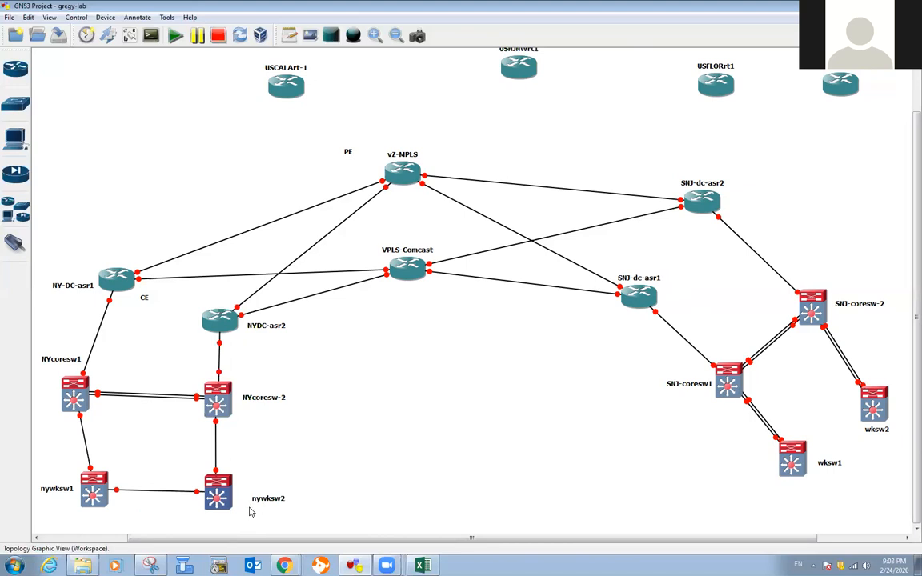
Step: Bring nywksw2's label closer to its switch and link wksw1 port f1/14 to wksw2, leaving link mode when finished
{"action": "left_click_drag", "start_coordinate": [262, 499], "coordinate": [251, 496]}
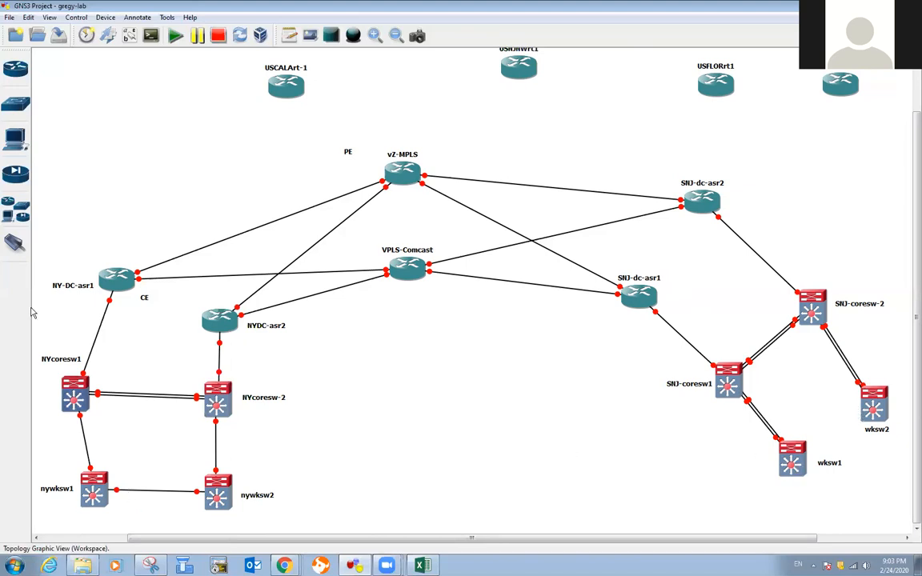
{"action": "left_click", "coordinate": [15, 242]}
{"action": "left_click", "coordinate": [810, 462]}
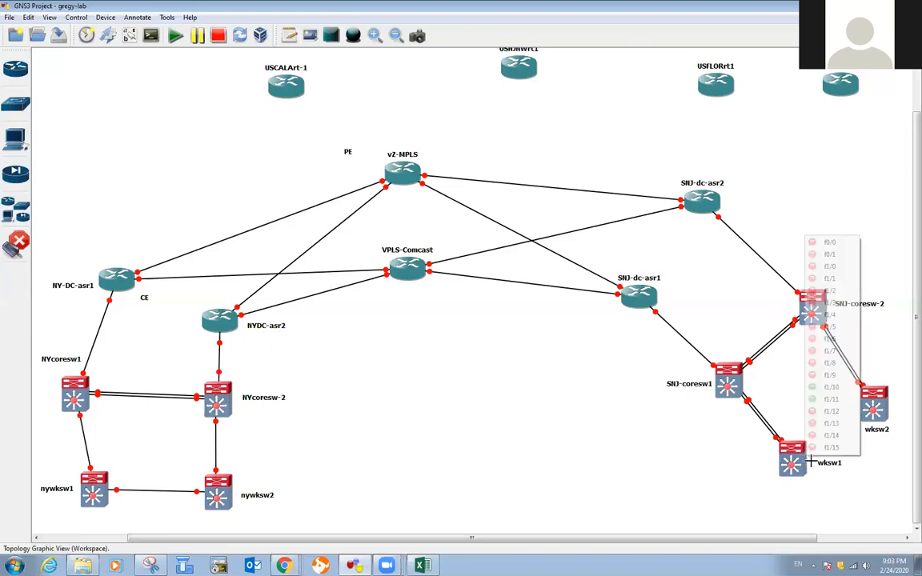
{"action": "left_click", "coordinate": [832, 438]}
{"action": "left_click", "coordinate": [871, 409]}
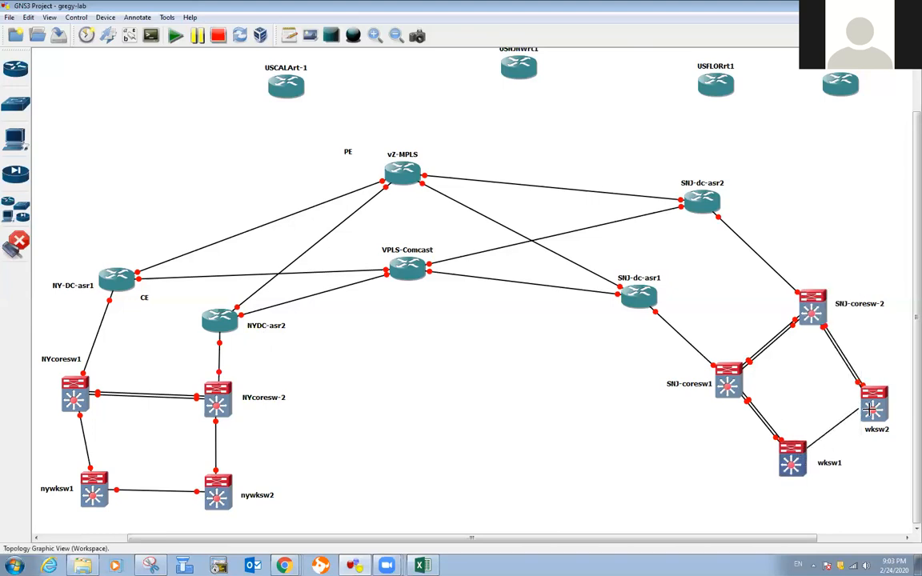
{"action": "left_click", "coordinate": [871, 410]}
{"action": "left_click", "coordinate": [880, 376]}
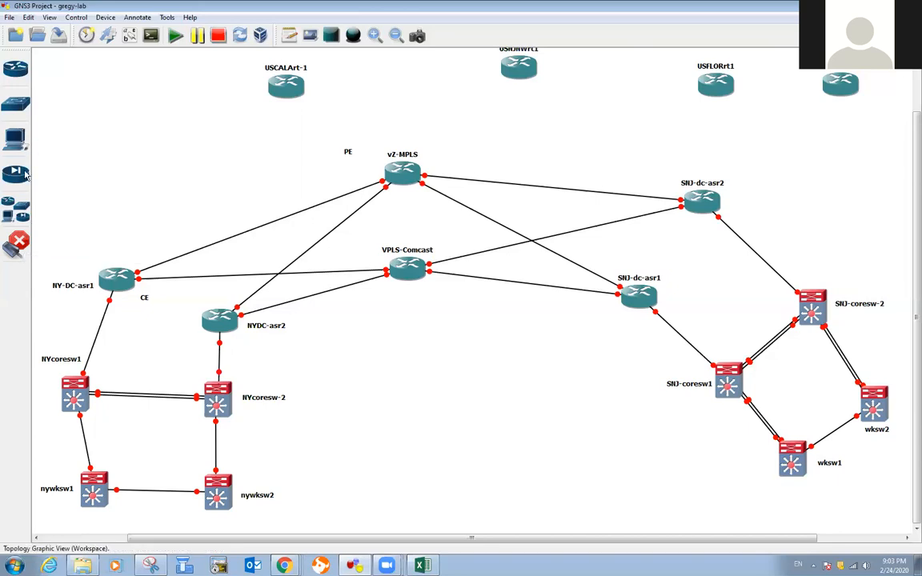
{"action": "left_click", "coordinate": [22, 246]}
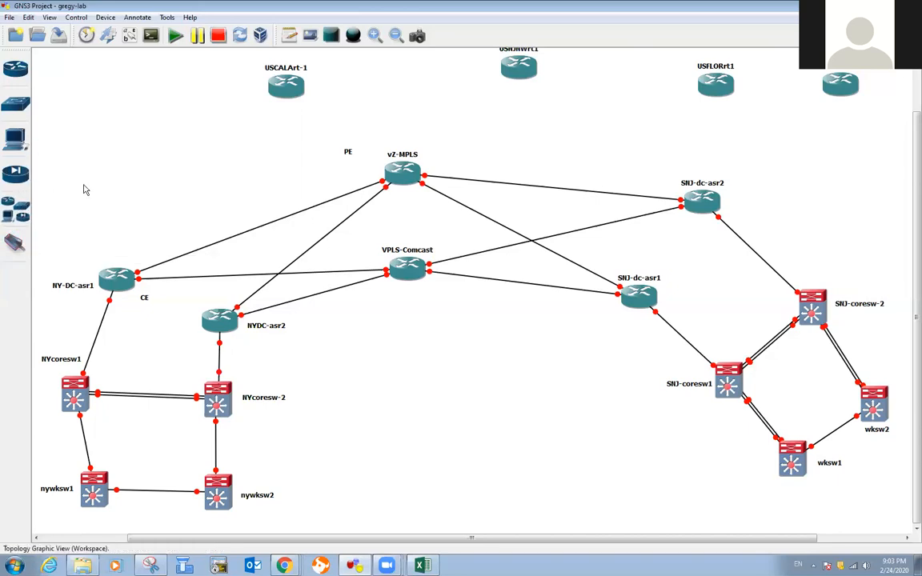
Step: Move the unused SNJ-dr-datacenter router down near NYcoresw-2 and rename it appsrv1
{"action": "left_click_drag", "start_coordinate": [840, 84], "coordinate": [374, 462]}
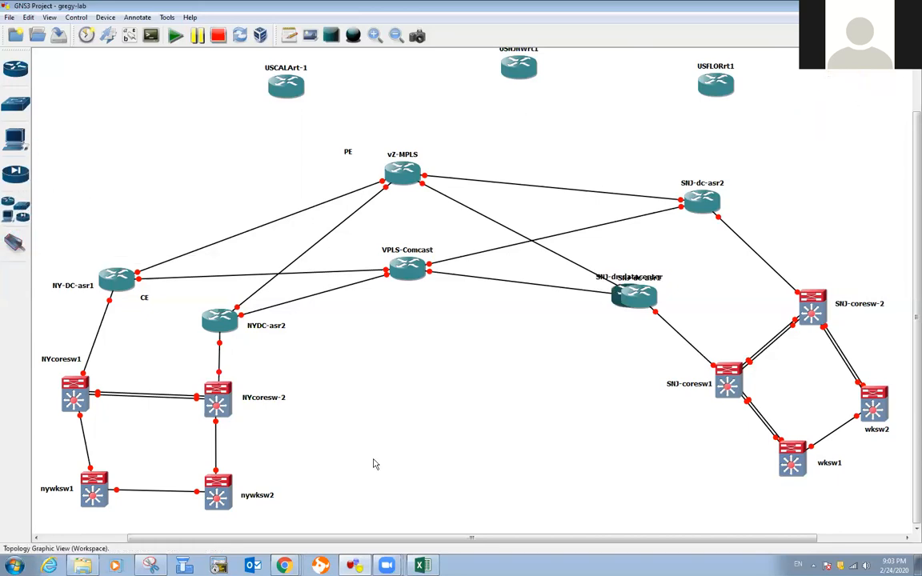
{"action": "right_click", "coordinate": [375, 463]}
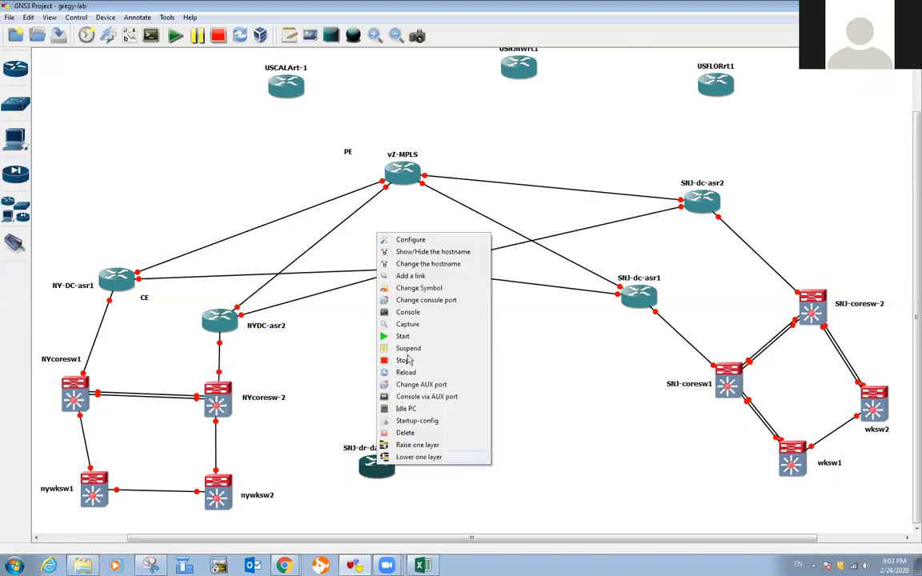
{"action": "left_click", "coordinate": [425, 263]}
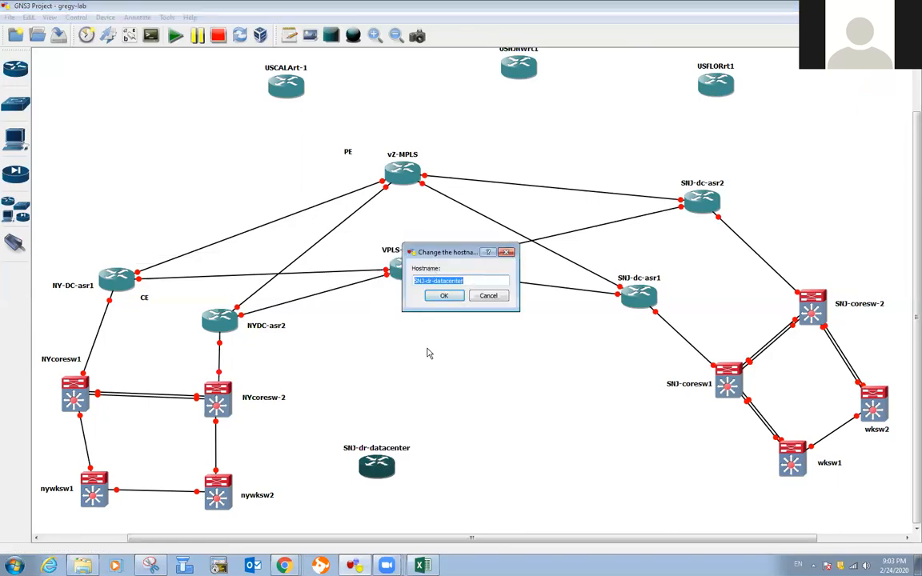
{"action": "type", "text": "appsrv1"}
{"action": "left_click", "coordinate": [442, 295]}
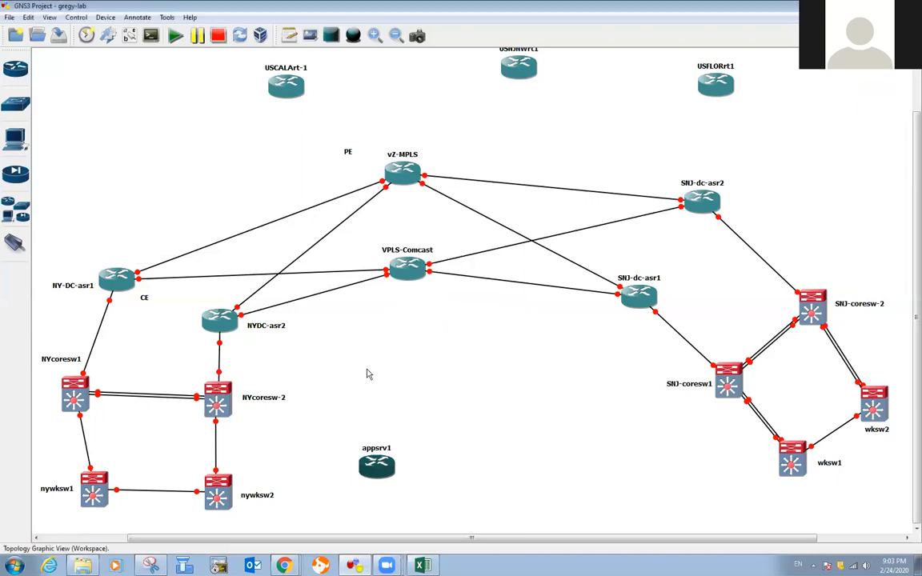
{"action": "left_click_drag", "start_coordinate": [384, 460], "coordinate": [311, 433]}
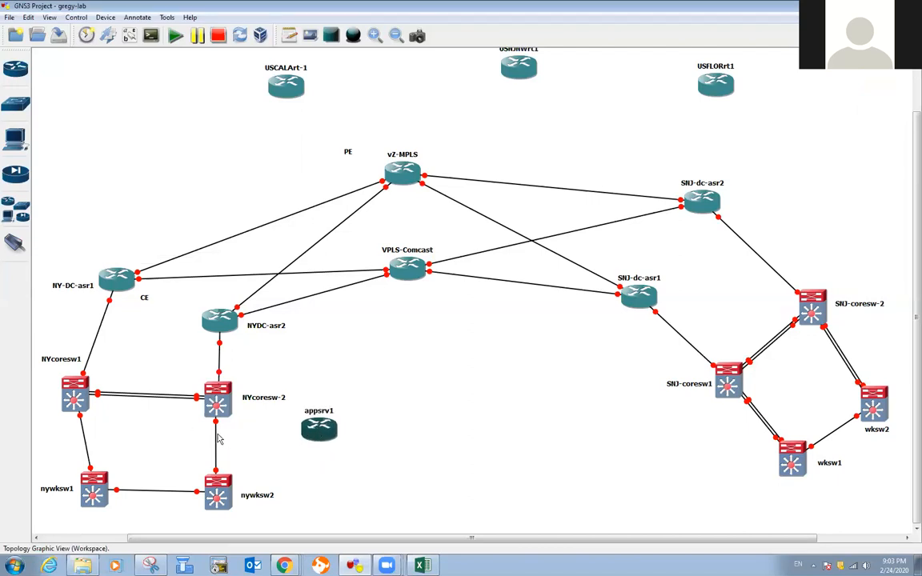
Step: Link appsrv1 to NYcoresw-2, leave link mode, and shift appsrv1 slightly farther from the switch
{"action": "left_click", "coordinate": [15, 243]}
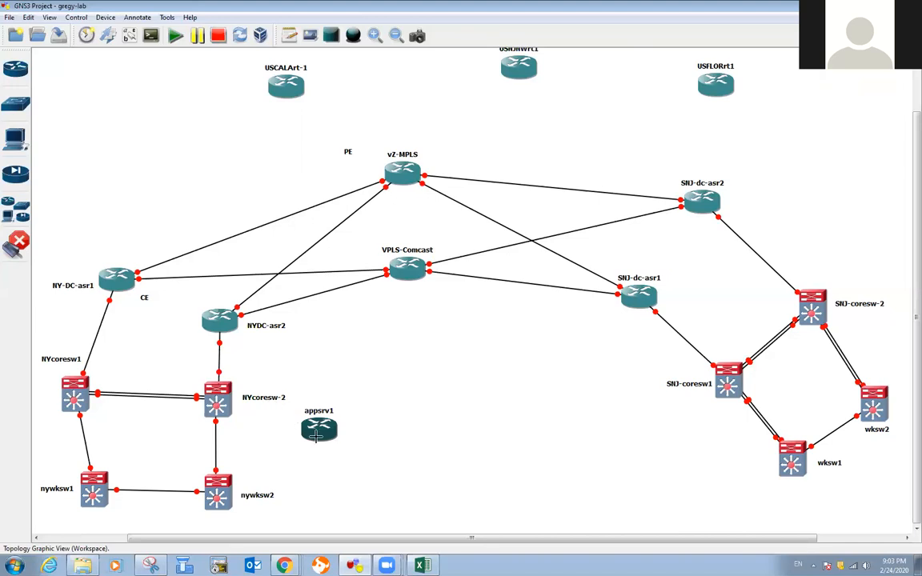
{"action": "left_click", "coordinate": [319, 428]}
{"action": "left_click", "coordinate": [342, 448]}
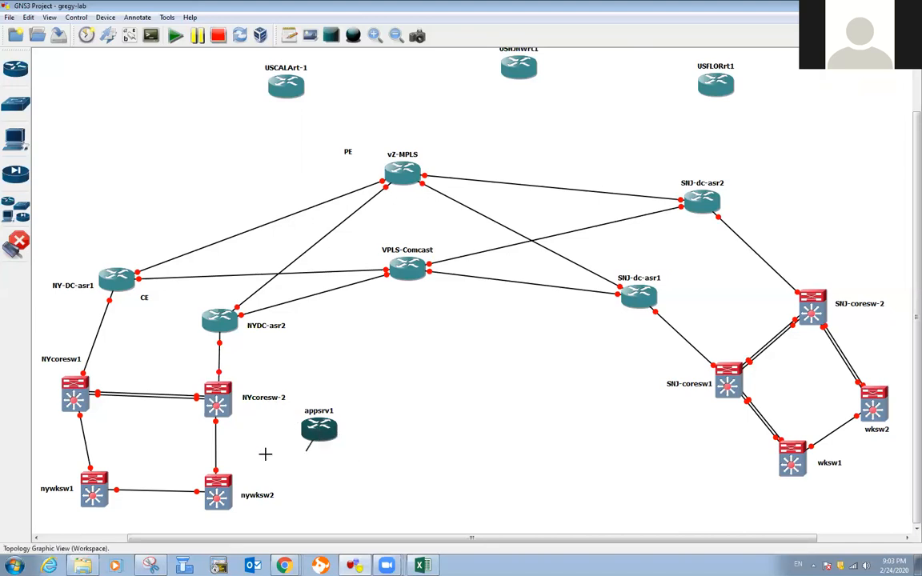
{"action": "left_click", "coordinate": [217, 400]}
{"action": "left_click", "coordinate": [250, 388]}
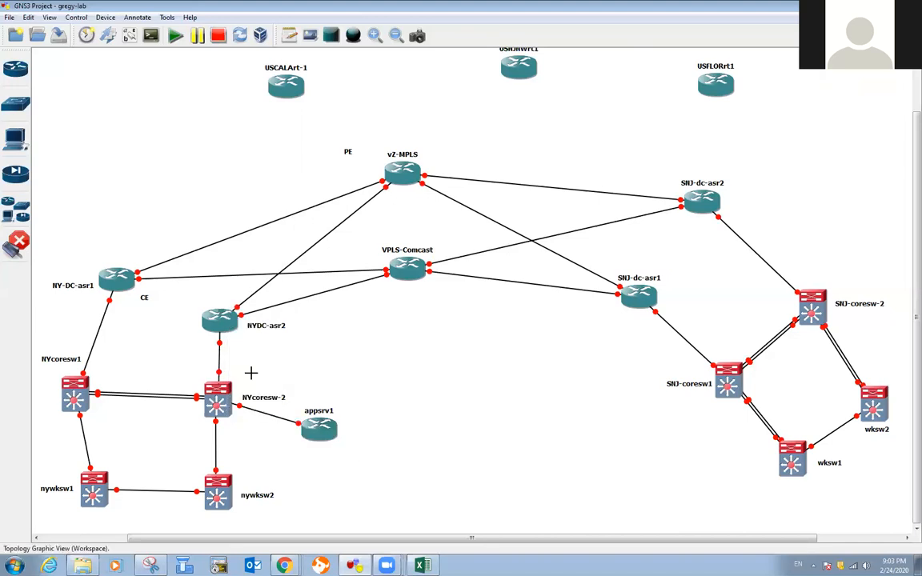
{"action": "left_click", "coordinate": [15, 241]}
{"action": "left_click_drag", "start_coordinate": [318, 430], "coordinate": [339, 446]}
{"action": "left_click_drag", "start_coordinate": [225, 496], "coordinate": [223, 498]}
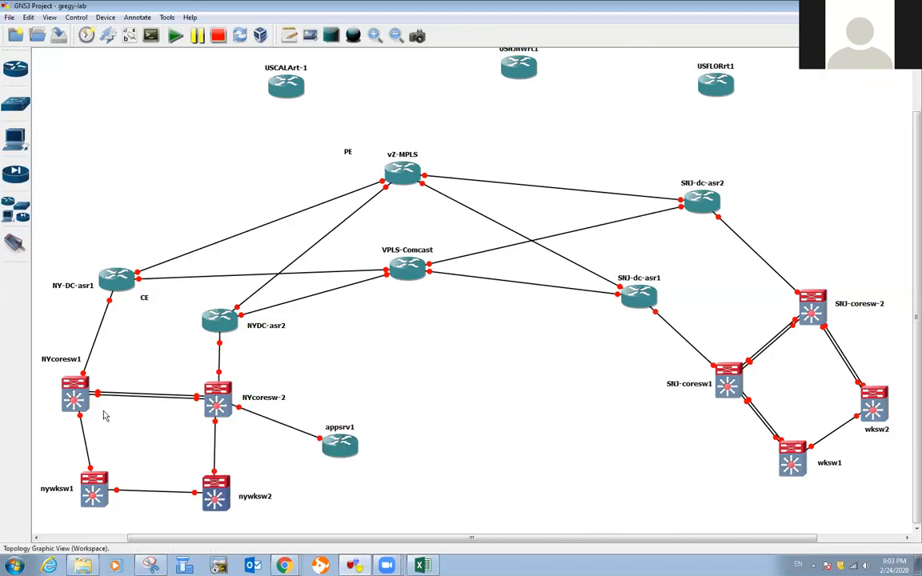
Step: Add four c3700 routers to the empty area between the NY and SNJ sites
{"action": "left_click", "coordinate": [15, 209]}
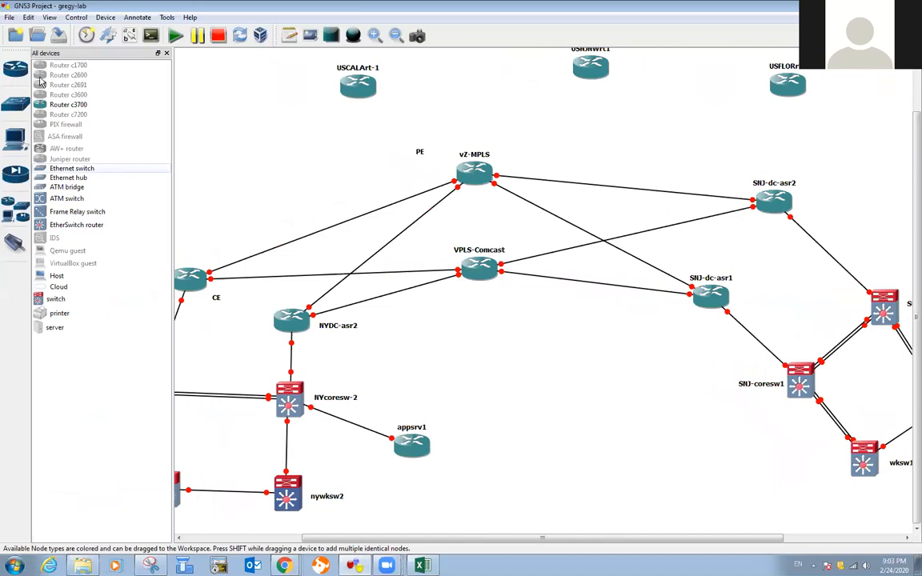
{"action": "left_click_drag", "start_coordinate": [58, 105], "coordinate": [570, 379]}
{"action": "left_click_drag", "start_coordinate": [83, 111], "coordinate": [485, 364]}
{"action": "left_click_drag", "start_coordinate": [88, 106], "coordinate": [634, 362]}
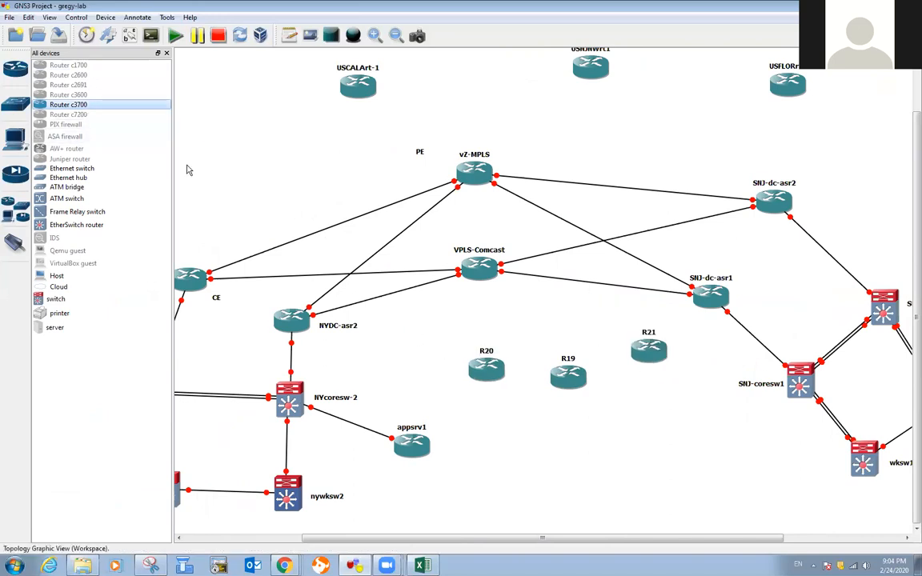
{"action": "left_click_drag", "start_coordinate": [84, 106], "coordinate": [664, 435]}
{"action": "left_click", "coordinate": [166, 53]}
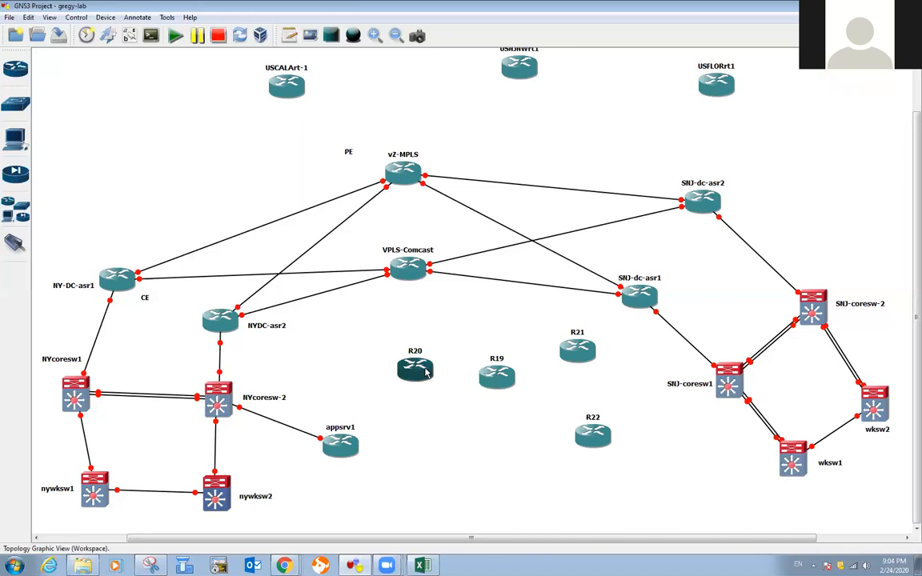
Step: Move router R20 slightly lower and change its hostname to nypc1
{"action": "left_click_drag", "start_coordinate": [426, 372], "coordinate": [427, 416]}
{"action": "right_click", "coordinate": [429, 418]}
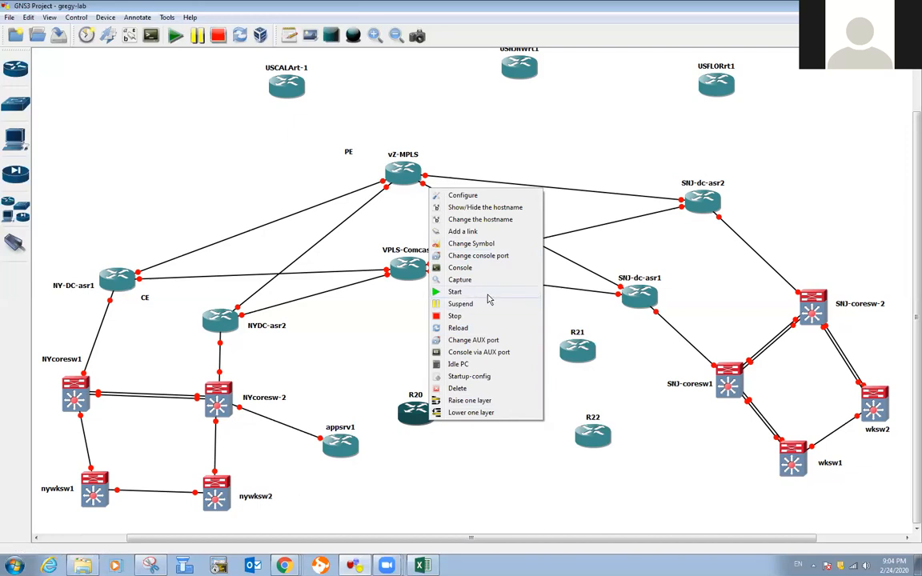
{"action": "left_click", "coordinate": [442, 219]}
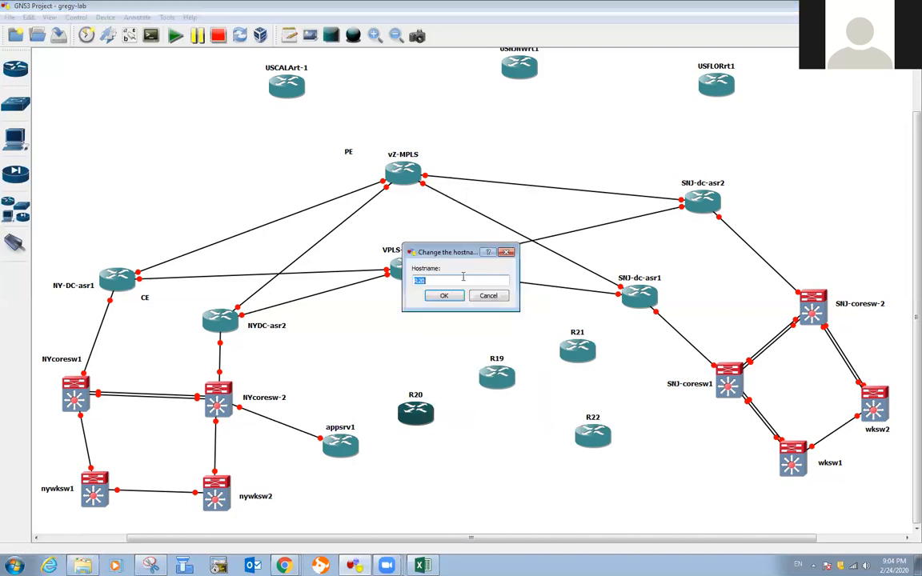
{"action": "left_click_drag", "start_coordinate": [454, 254], "coordinate": [377, 320]}
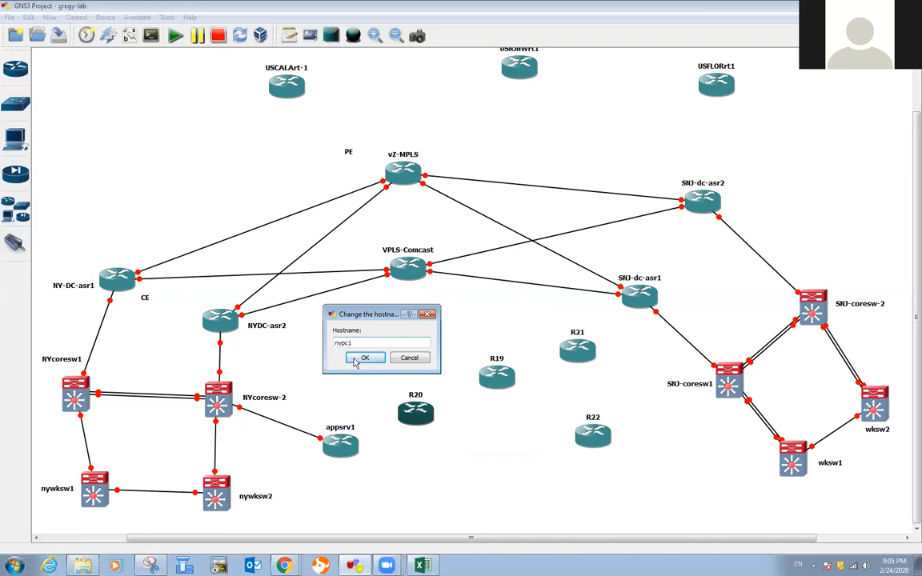
{"action": "left_click", "coordinate": [364, 358]}
Step: Place nypc1 just below the link between nywksw1 and nywksw2, and bring nywksw2's label closer to its switch
{"action": "left_click_drag", "start_coordinate": [398, 420], "coordinate": [324, 493]}
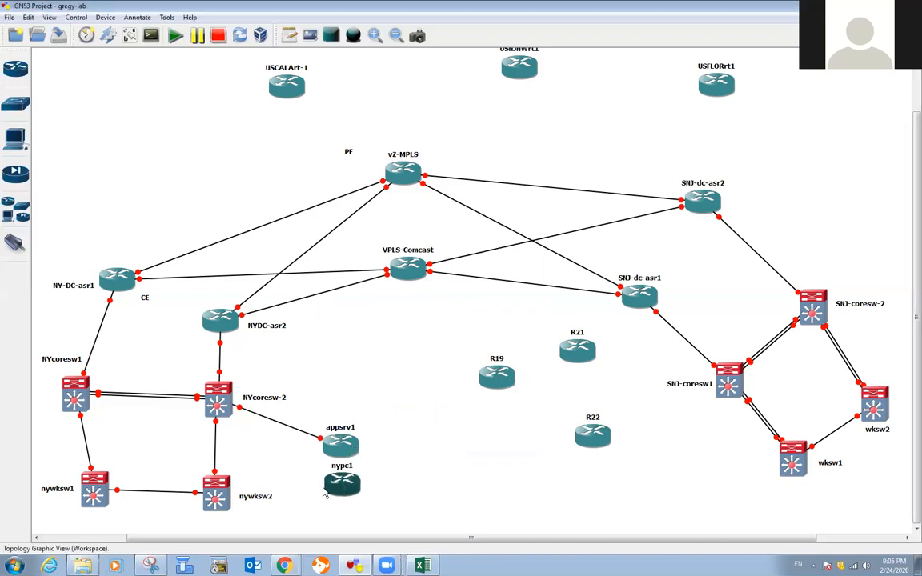
{"action": "mouse_move", "coordinate": [261, 496]}
{"action": "left_mouse_down"}
{"action": "mouse_move", "coordinate": [224, 484]}
{"action": "mouse_move", "coordinate": [254, 492]}
{"action": "left_mouse_up"}
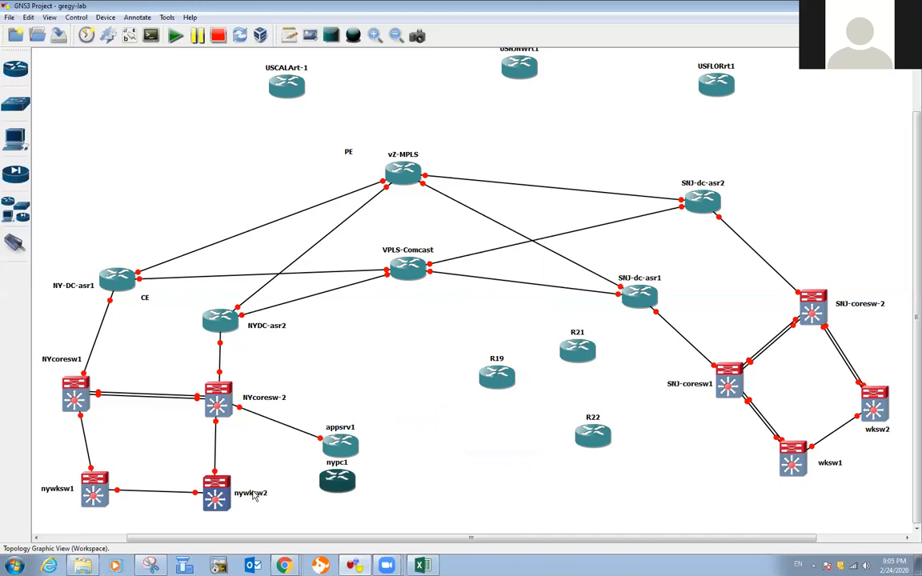
{"action": "left_click_drag", "start_coordinate": [340, 486], "coordinate": [154, 522]}
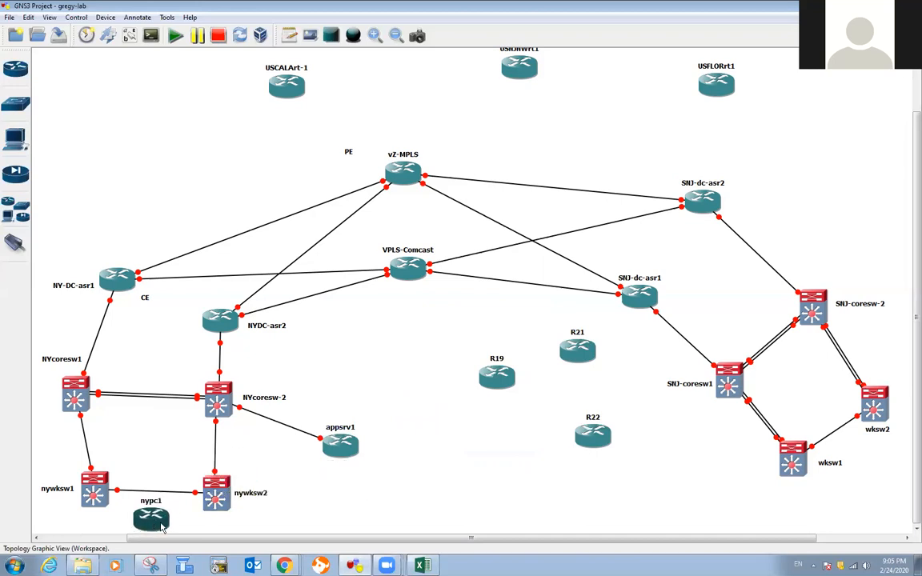
Step: Link nypc1 to nywksw1, leave link mode, and adjust the positions of nypc1 and appsrv1, bringing appsrv1 closer to NYcoresw-2
{"action": "left_click", "coordinate": [16, 241]}
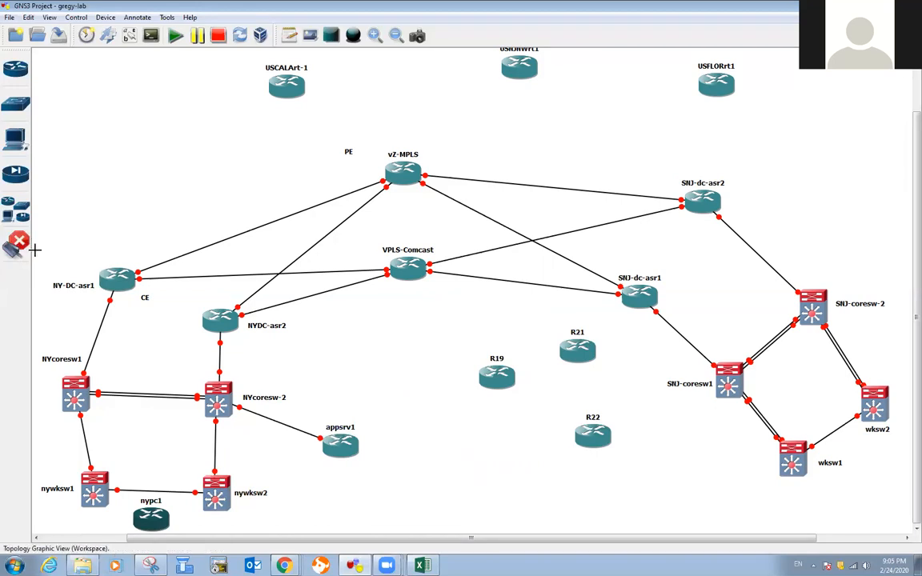
{"action": "left_click", "coordinate": [156, 523]}
{"action": "left_click", "coordinate": [173, 525]}
{"action": "left_click", "coordinate": [101, 494]}
{"action": "left_click", "coordinate": [128, 491]}
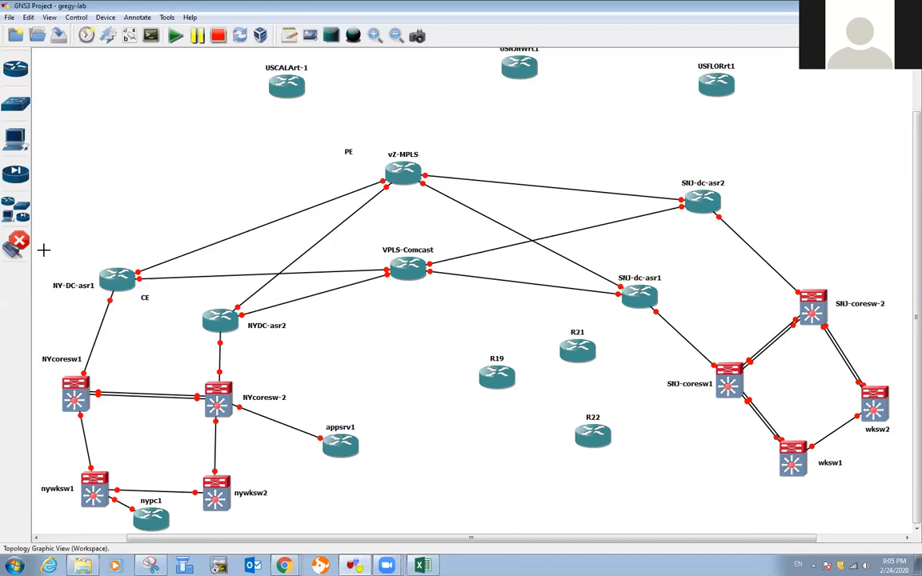
{"action": "left_click", "coordinate": [16, 242]}
{"action": "left_click_drag", "start_coordinate": [156, 521], "coordinate": [162, 524]}
{"action": "left_click_drag", "start_coordinate": [347, 452], "coordinate": [305, 447]}
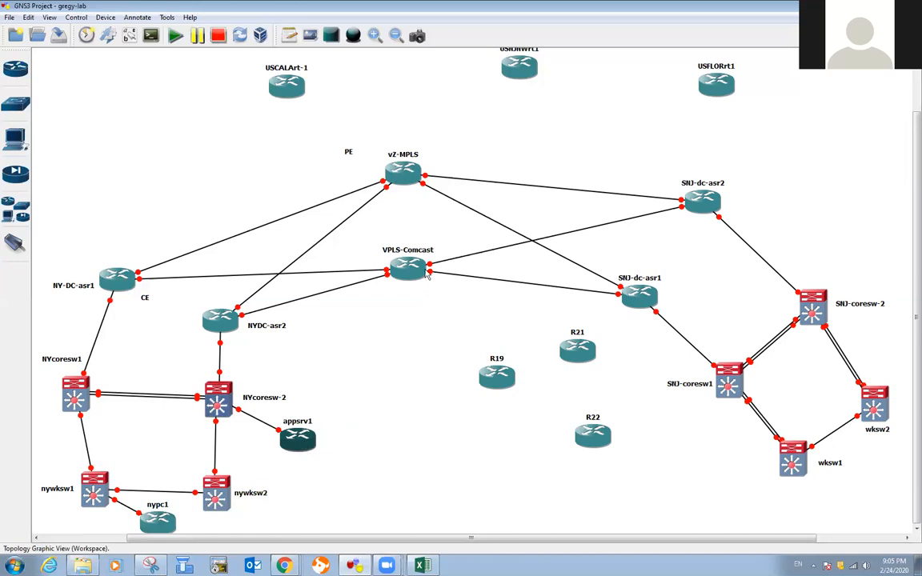
Step: Add one more c3700 router between R22 and wksw1, and leave link mode without connecting R19
{"action": "left_click", "coordinate": [15, 245]}
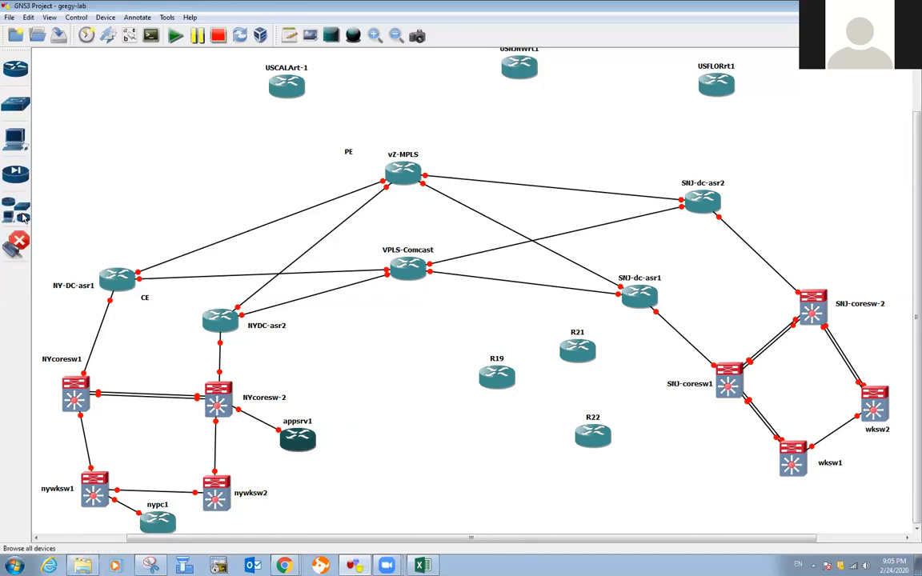
{"action": "left_click", "coordinate": [21, 212]}
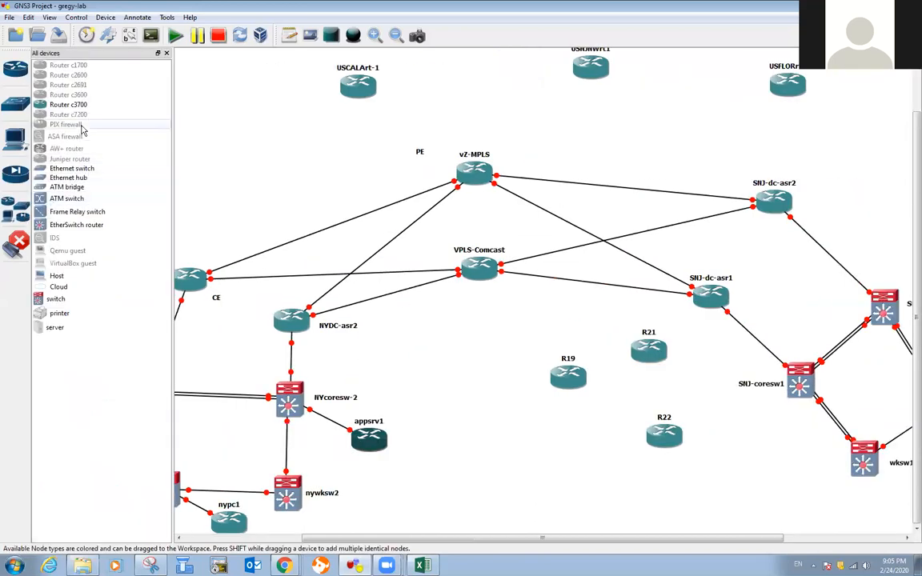
{"action": "left_click_drag", "start_coordinate": [84, 105], "coordinate": [769, 446]}
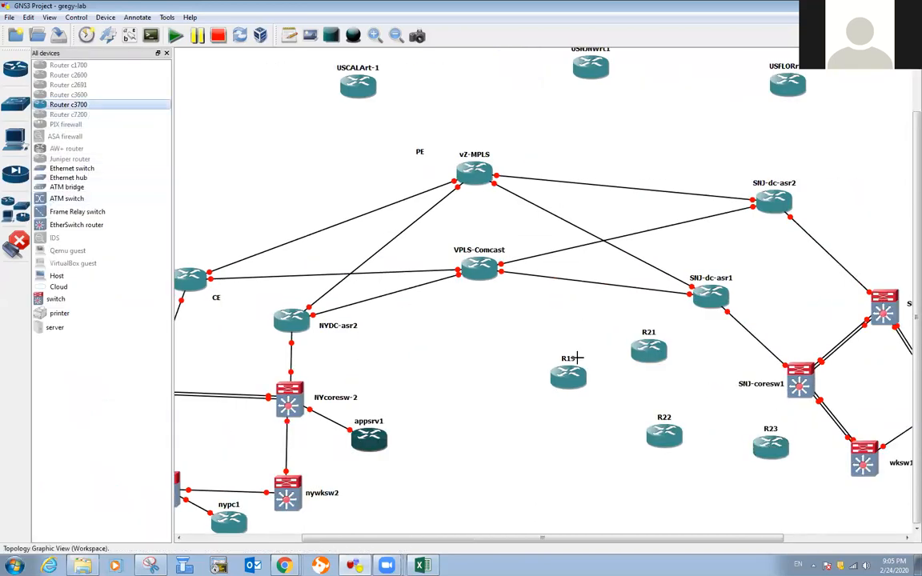
{"action": "left_click", "coordinate": [167, 53]}
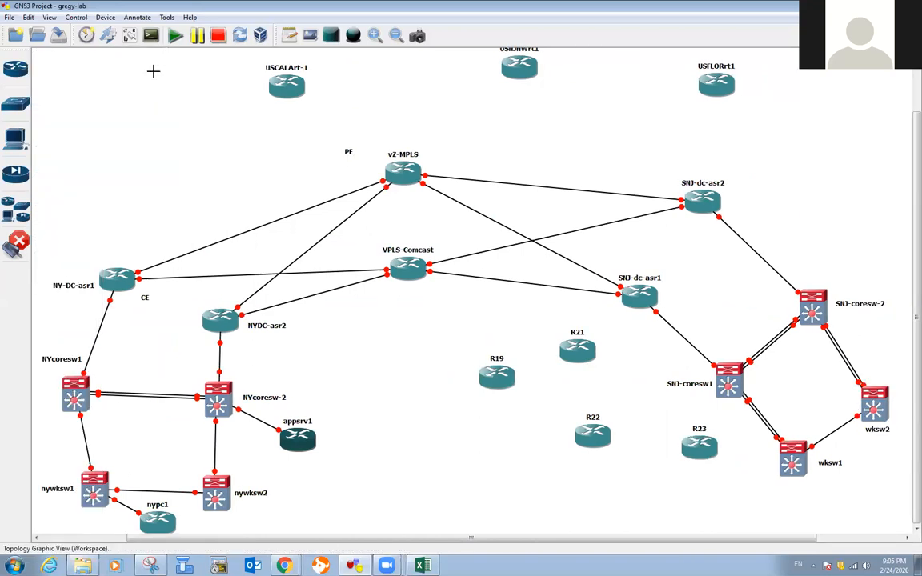
{"action": "left_click", "coordinate": [503, 379]}
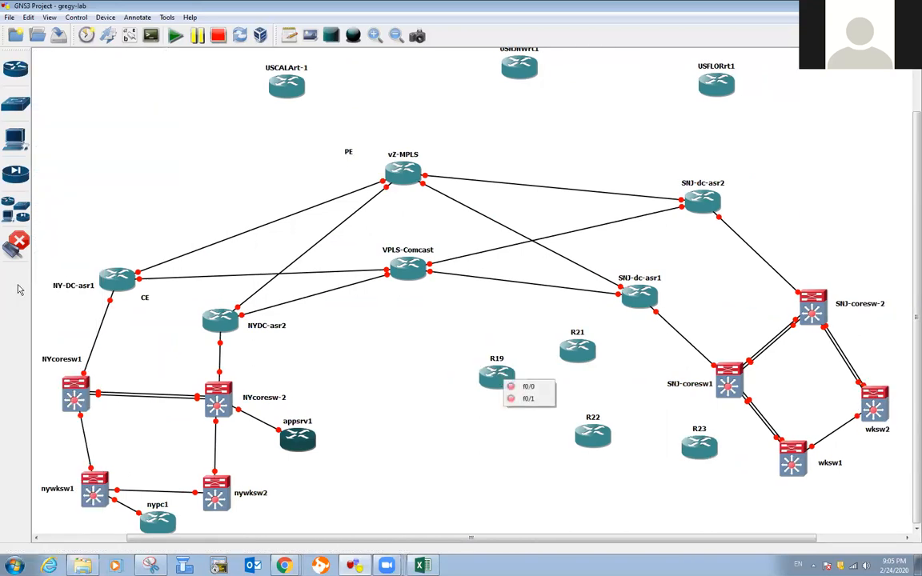
{"action": "left_click", "coordinate": [19, 240]}
Step: Change router R19's hostname to snj-pc1 and move it down into the open space below
{"action": "right_click", "coordinate": [506, 383]}
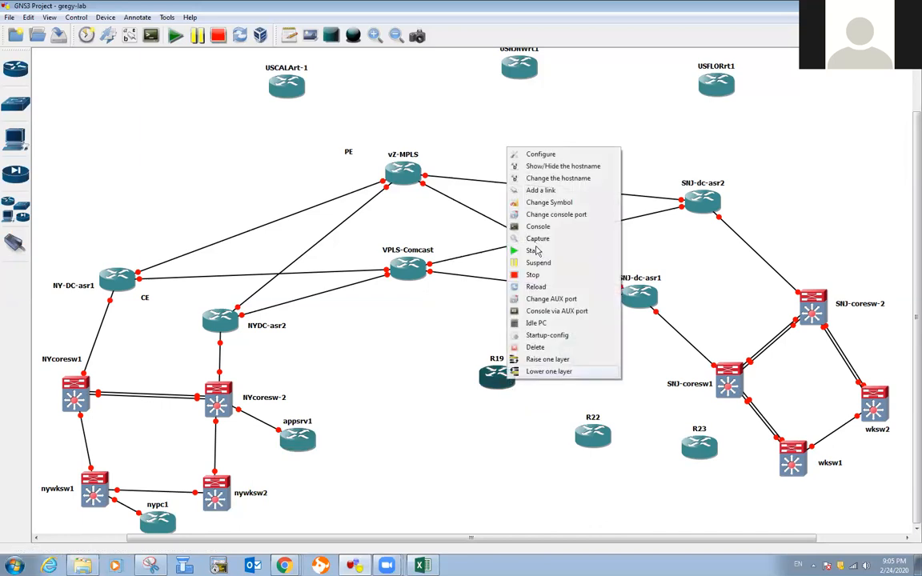
{"action": "left_click", "coordinate": [528, 177]}
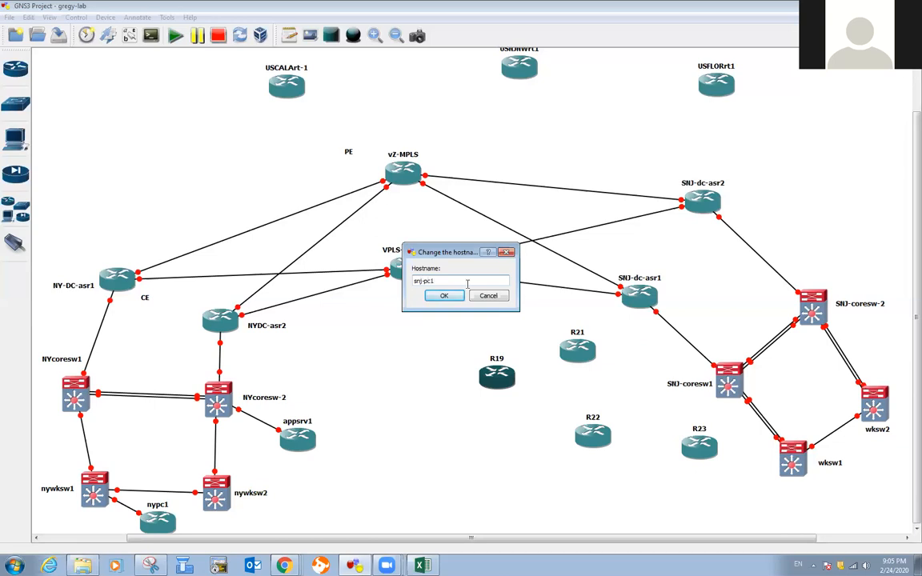
{"action": "left_click", "coordinate": [440, 295]}
{"action": "left_click_drag", "start_coordinate": [498, 382], "coordinate": [503, 488]}
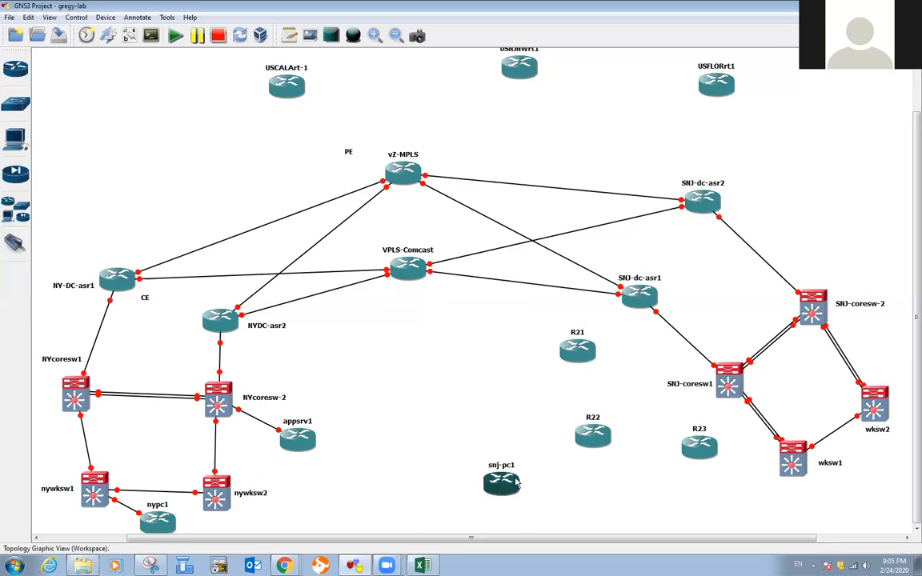
Step: Change router R22's hostname to appsrv2, place it left of wksw1, and move R23 into the open space left of R21
{"action": "right_click", "coordinate": [593, 438]}
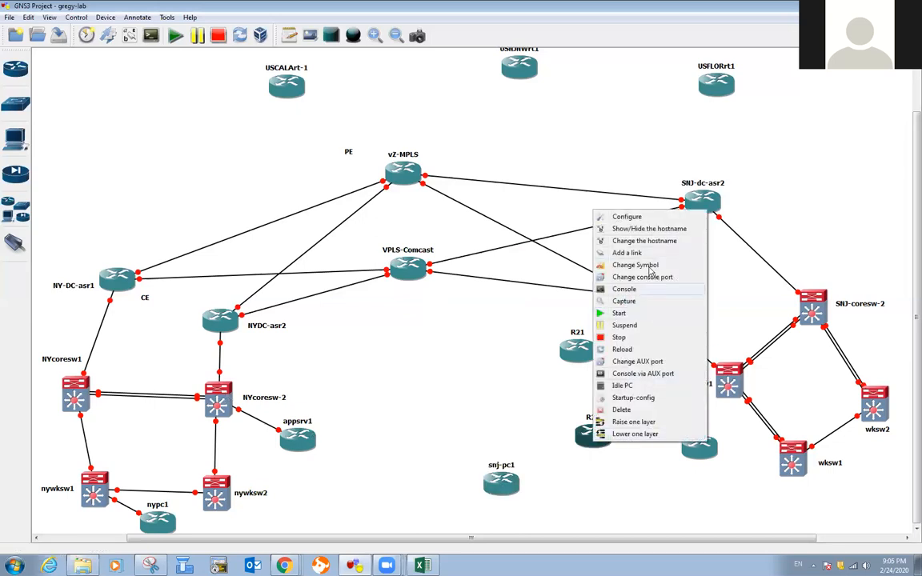
{"action": "left_click", "coordinate": [644, 241]}
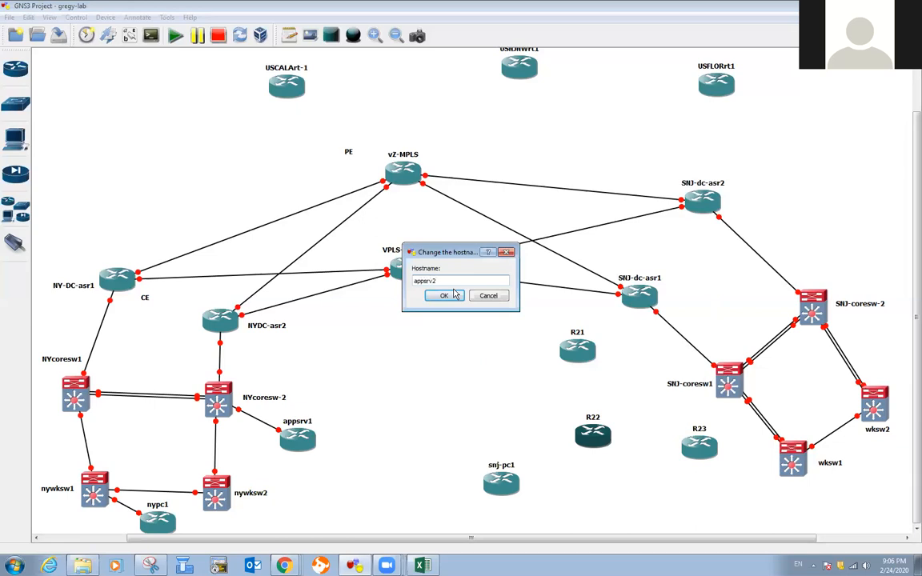
{"action": "left_click", "coordinate": [453, 293]}
{"action": "left_click_drag", "start_coordinate": [592, 436], "coordinate": [495, 389]}
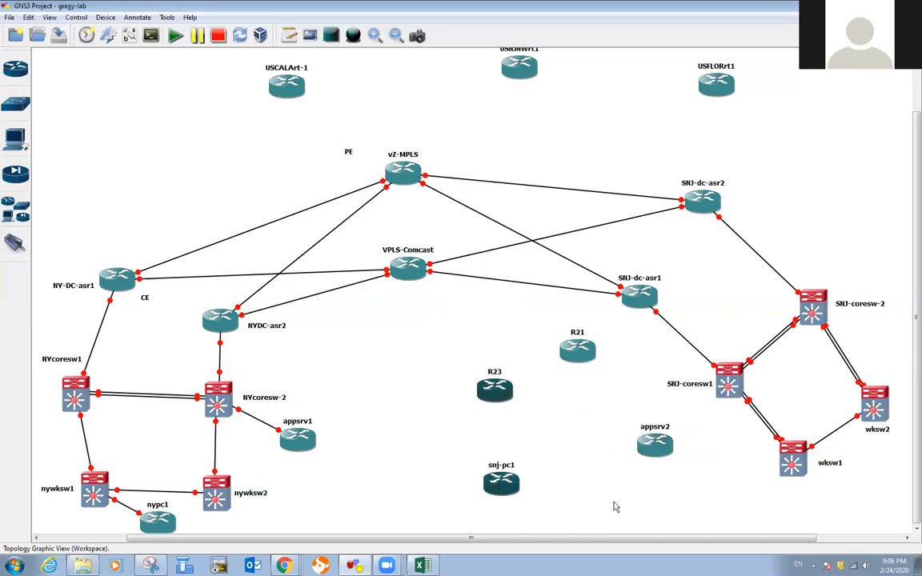
Step: Move snj-pc1 just below and left of wksw1, link its f0/0 to f1/13 on wksw1, and leave link mode
{"action": "left_click_drag", "start_coordinate": [501, 487], "coordinate": [726, 492]}
{"action": "left_click", "coordinate": [14, 242]}
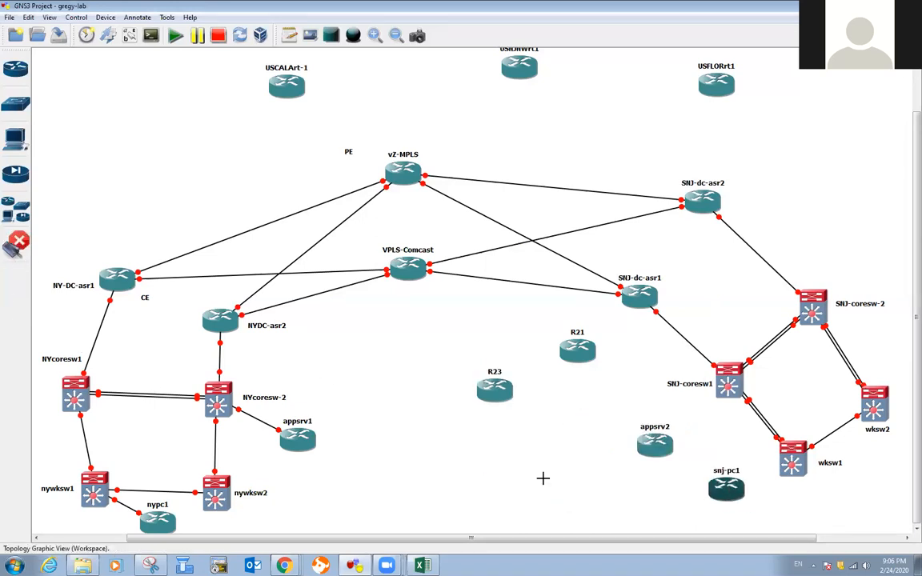
{"action": "left_click", "coordinate": [719, 488]}
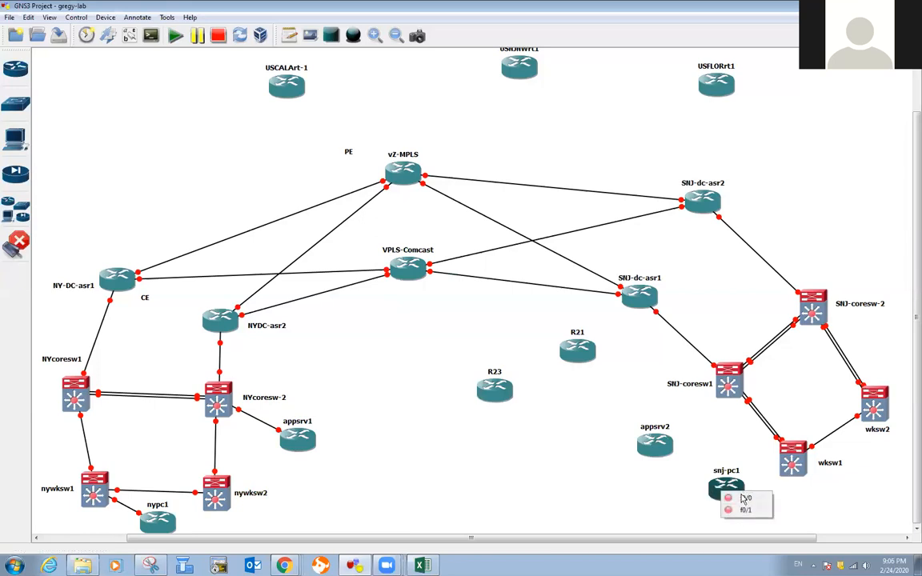
{"action": "left_click", "coordinate": [745, 498]}
{"action": "left_click", "coordinate": [791, 464]}
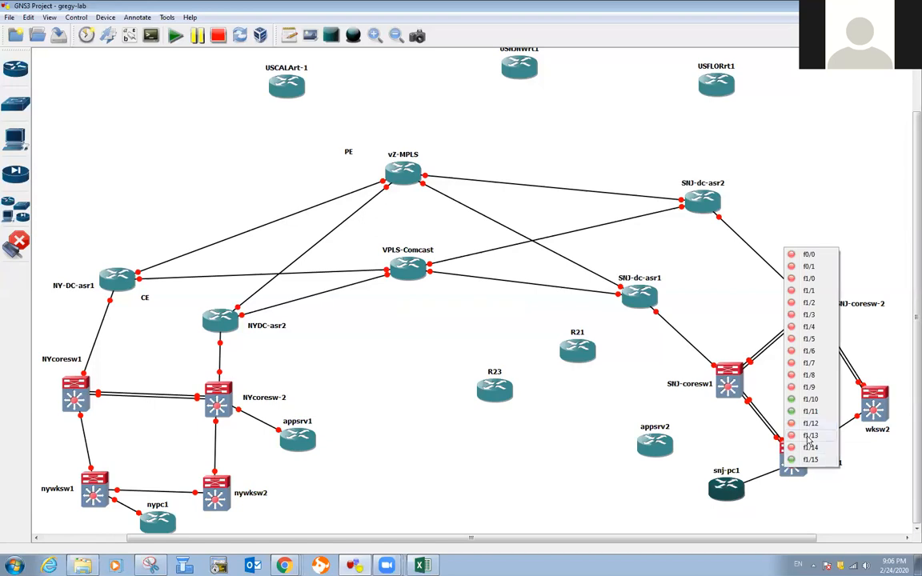
{"action": "left_click", "coordinate": [808, 436]}
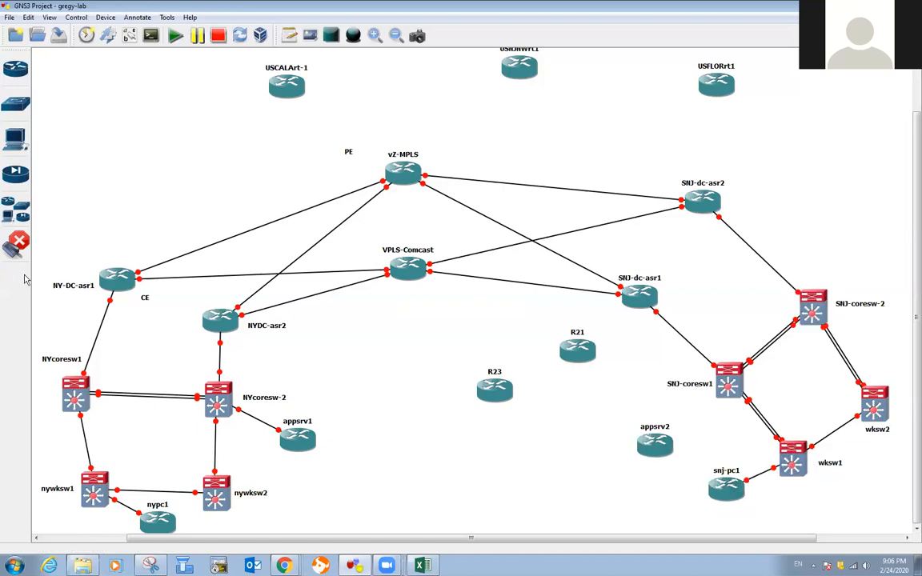
{"action": "left_click", "coordinate": [17, 243]}
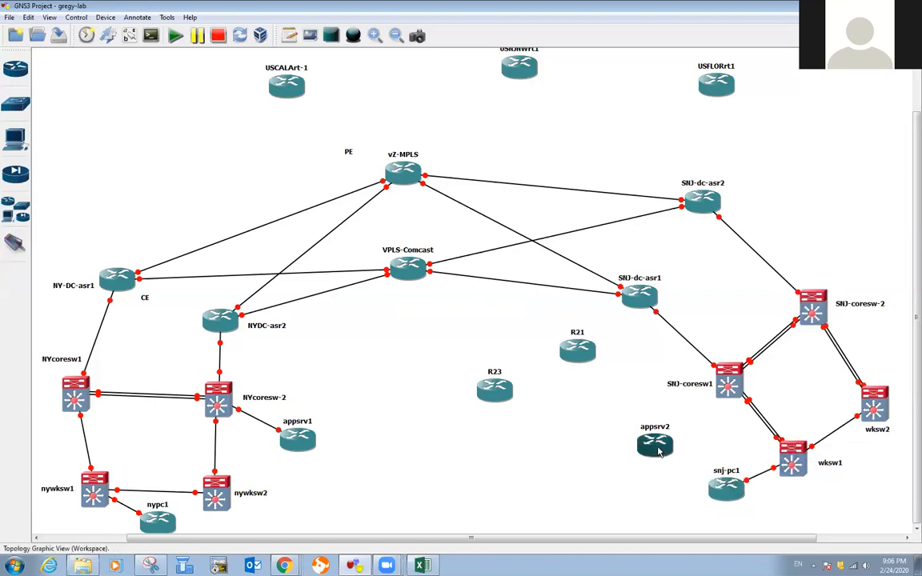
Step: Shift appsrv2 farther from snj-pc1, link its f0/0 to SNJ-coresw1, and lower it slightly after leaving link mode
{"action": "left_click_drag", "start_coordinate": [686, 433], "coordinate": [647, 429]}
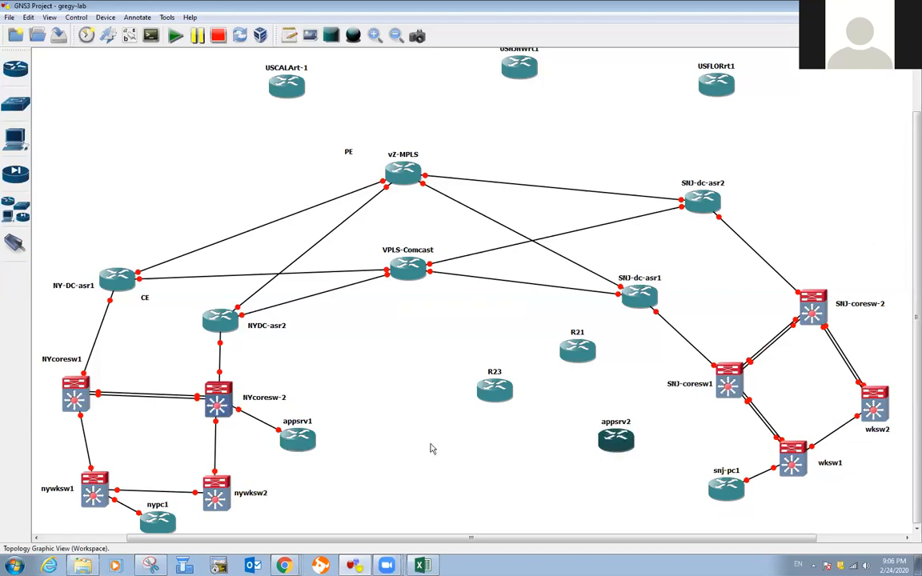
{"action": "left_click_drag", "start_coordinate": [629, 445], "coordinate": [639, 443]}
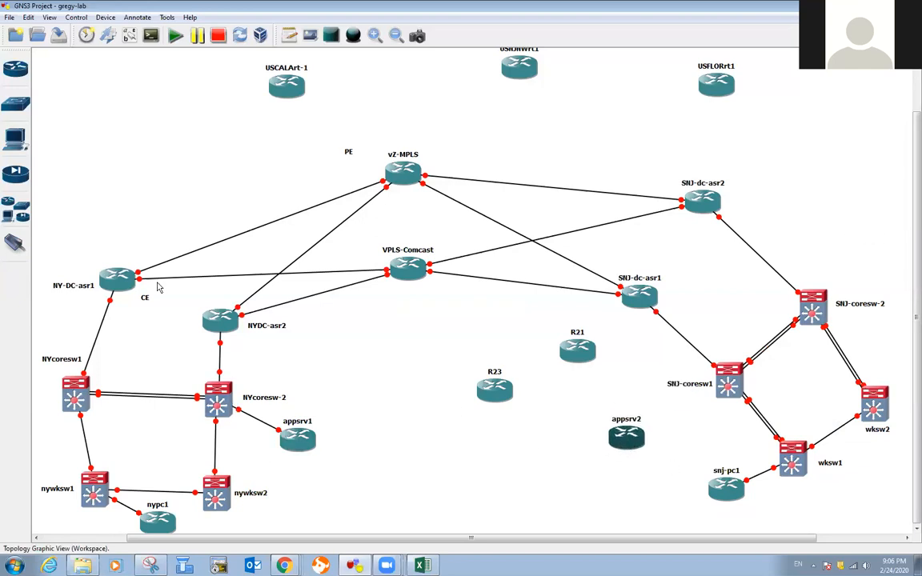
{"action": "left_click", "coordinate": [13, 241]}
{"action": "left_click", "coordinate": [632, 438]}
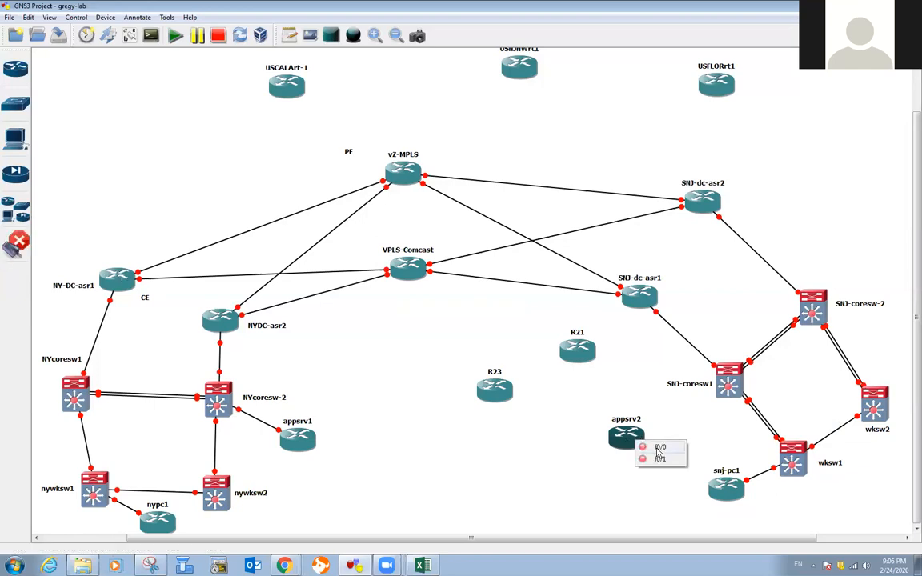
{"action": "left_click", "coordinate": [658, 447]}
{"action": "left_click", "coordinate": [727, 382]}
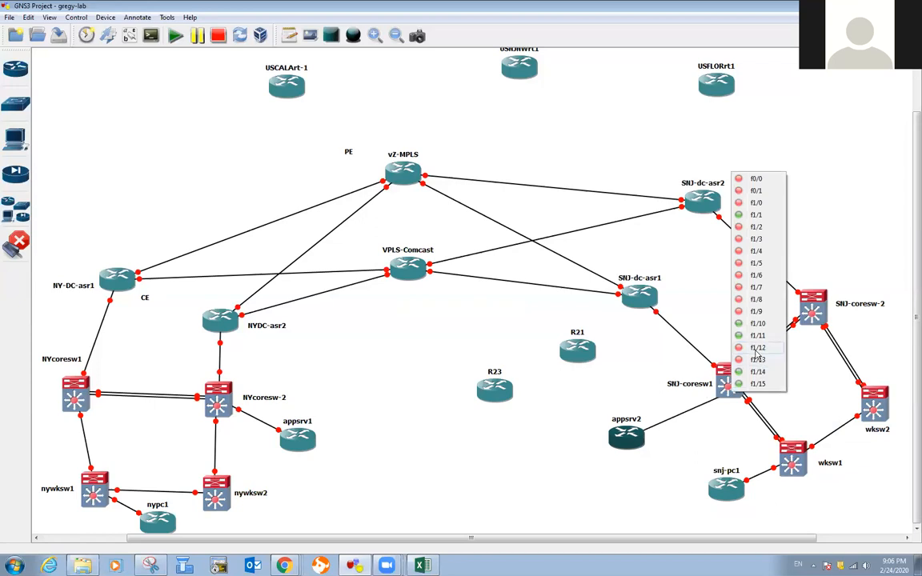
{"action": "left_click", "coordinate": [755, 303]}
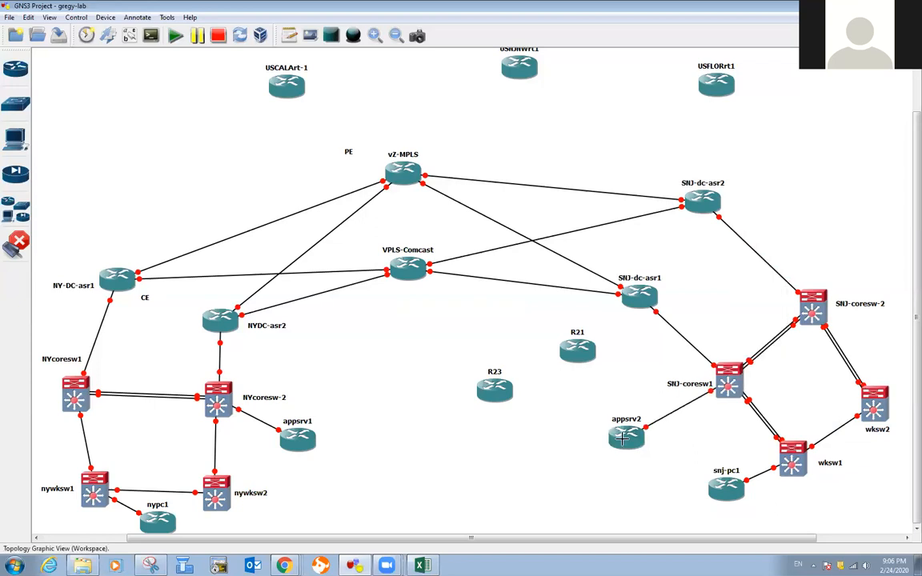
{"action": "left_click", "coordinate": [16, 240]}
{"action": "left_click_drag", "start_coordinate": [634, 444], "coordinate": [631, 463]}
Step: Move NYcoresw1 closer to NYcoresw-2 and add two c3700 routers in the space left of vZ-MPLS
{"action": "left_click_drag", "start_coordinate": [86, 406], "coordinate": [131, 371]}
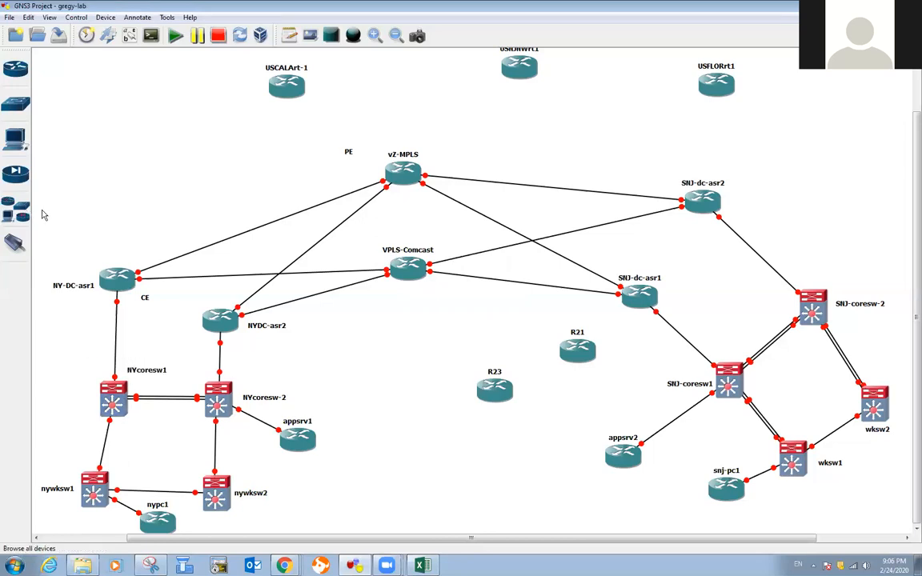
{"action": "left_click", "coordinate": [16, 200]}
{"action": "left_click_drag", "start_coordinate": [68, 104], "coordinate": [241, 165]}
{"action": "left_click_drag", "start_coordinate": [84, 111], "coordinate": [373, 170]}
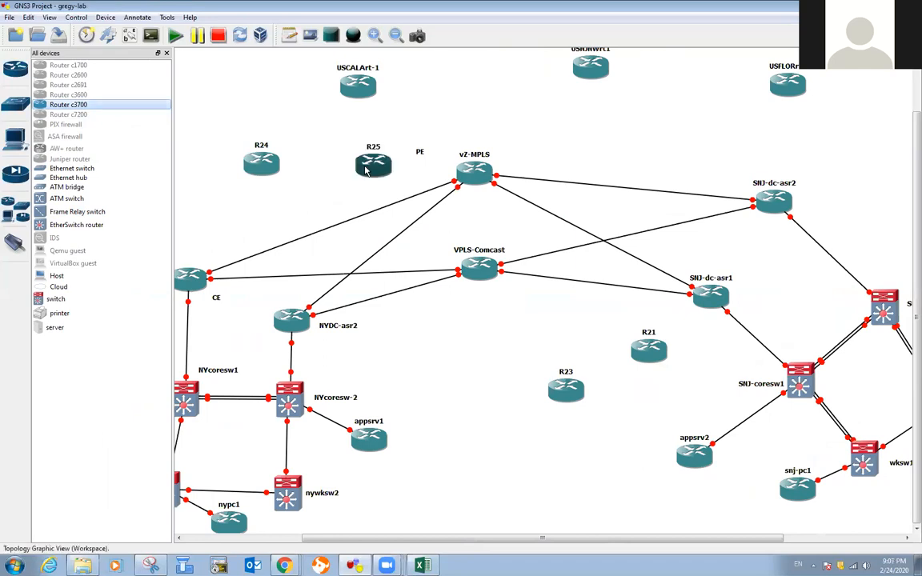
{"action": "left_click", "coordinate": [166, 53]}
Step: Place router R24 left of NYcoresw1 and change its hostname to Dc1
{"action": "left_click_drag", "start_coordinate": [189, 164], "coordinate": [56, 402]}
{"action": "right_click", "coordinate": [57, 407]}
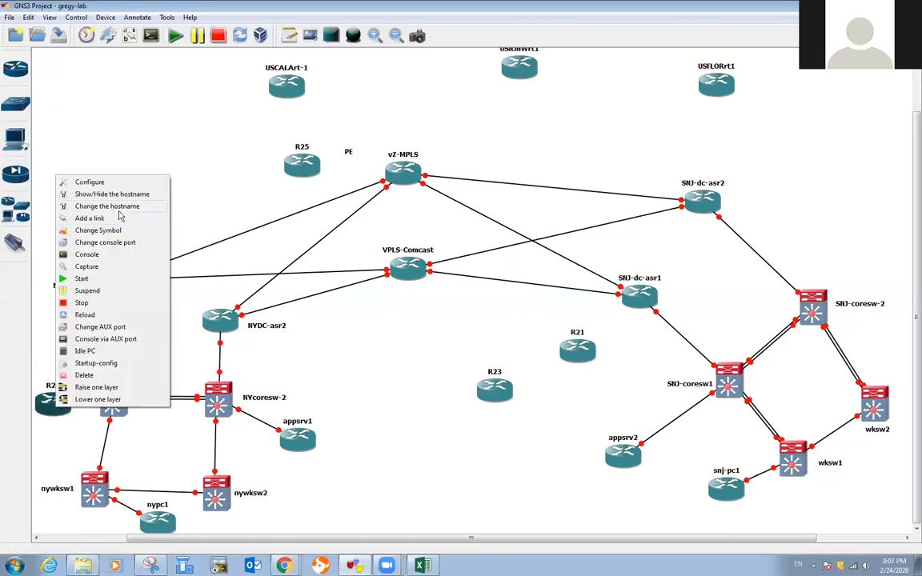
{"action": "left_click", "coordinate": [118, 210]}
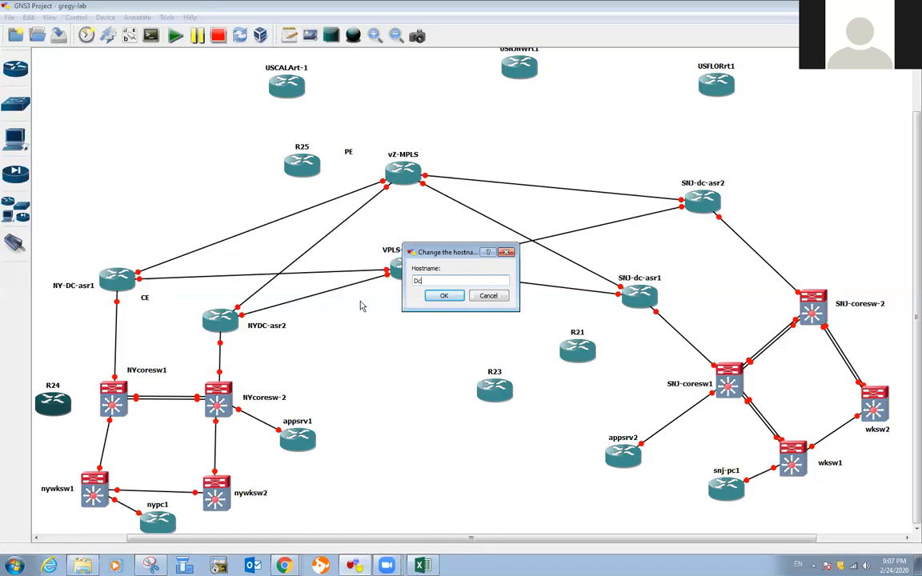
{"action": "left_click", "coordinate": [443, 295]}
{"action": "left_click_drag", "start_coordinate": [71, 404], "coordinate": [72, 378]}
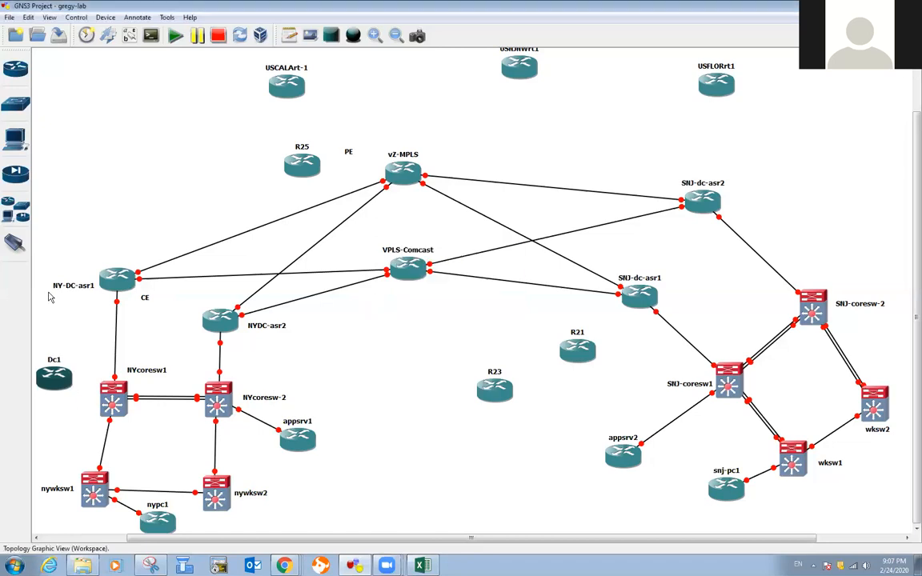
Step: Add another c3700 router, change its hostname to Dc2, and place it above and to the right of SNJ-coresw-2
{"action": "left_click", "coordinate": [20, 218]}
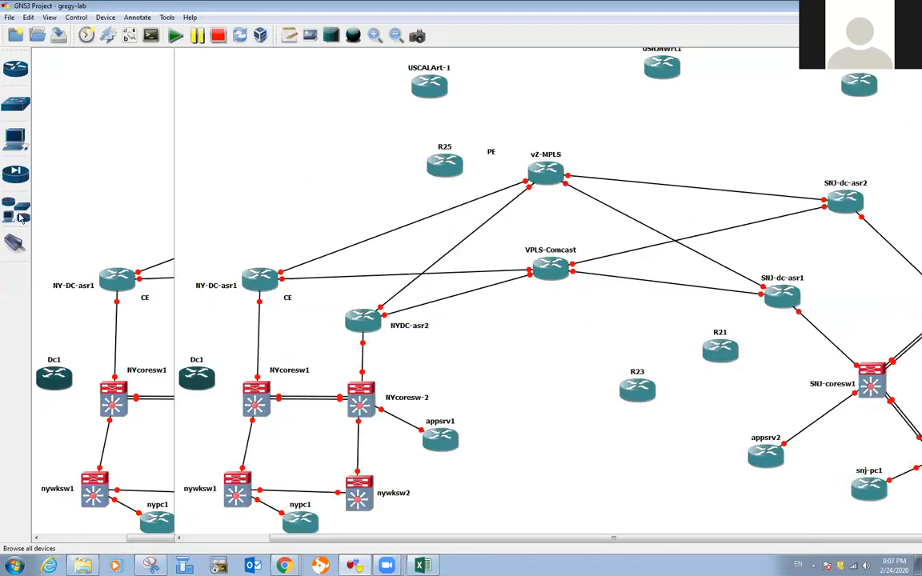
{"action": "left_click_drag", "start_coordinate": [68, 105], "coordinate": [519, 360]}
{"action": "right_click", "coordinate": [517, 353]}
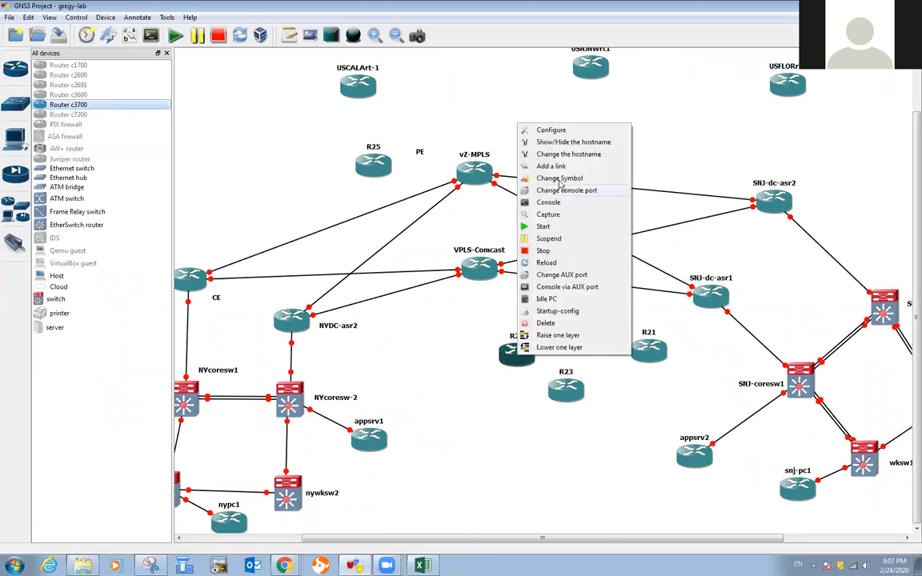
{"action": "left_click", "coordinate": [570, 154]}
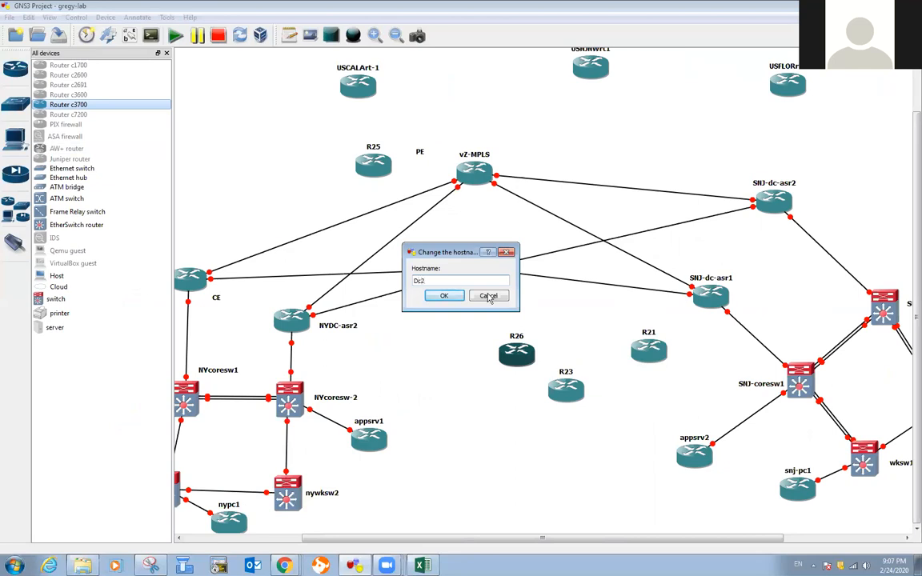
{"action": "left_click", "coordinate": [444, 296]}
{"action": "left_click_drag", "start_coordinate": [510, 361], "coordinate": [831, 310]}
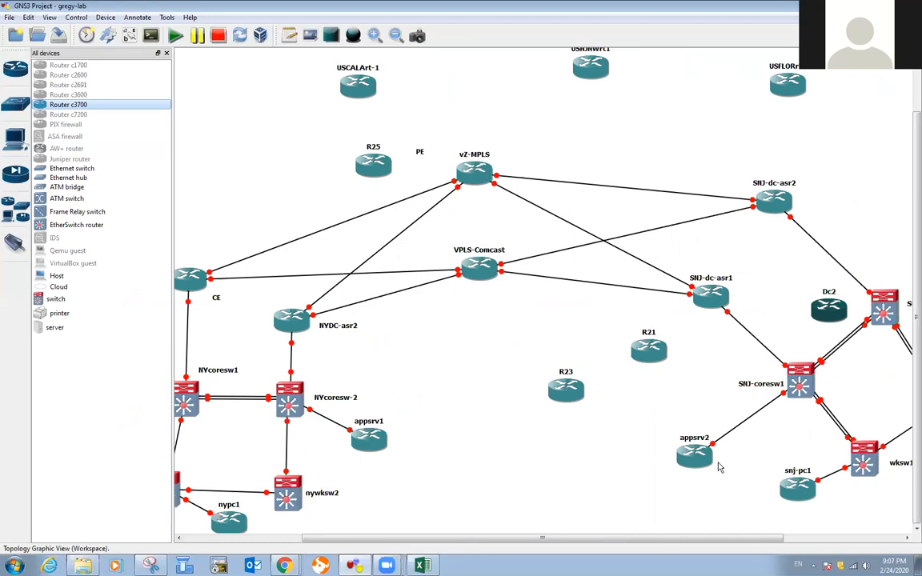
{"action": "left_click_drag", "start_coordinate": [703, 536], "coordinate": [807, 536]}
{"action": "left_click_drag", "start_coordinate": [669, 309], "coordinate": [796, 252]}
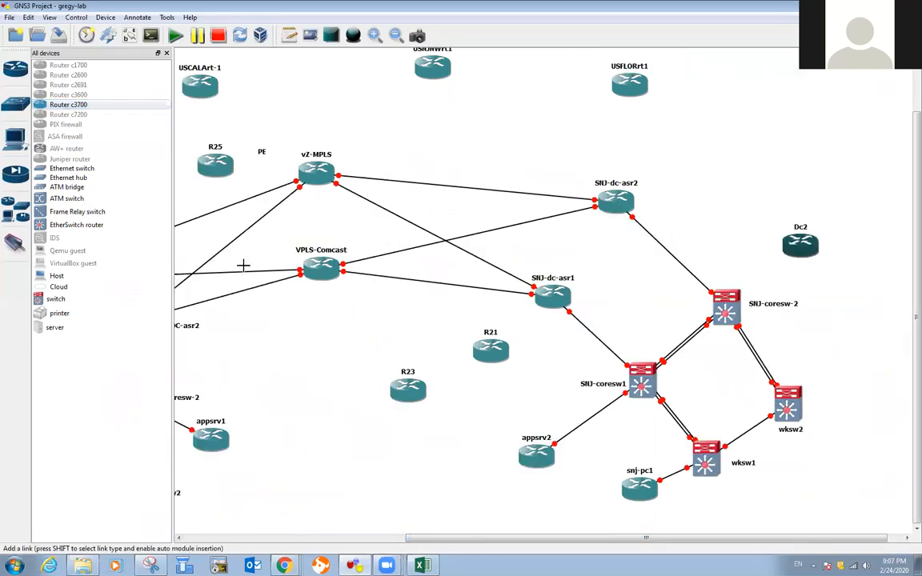
Step: Link Dc2 to SNJ-coresw-2 and leave link mode
{"action": "left_click", "coordinate": [14, 240]}
{"action": "left_click", "coordinate": [802, 253]}
{"action": "left_click", "coordinate": [824, 252]}
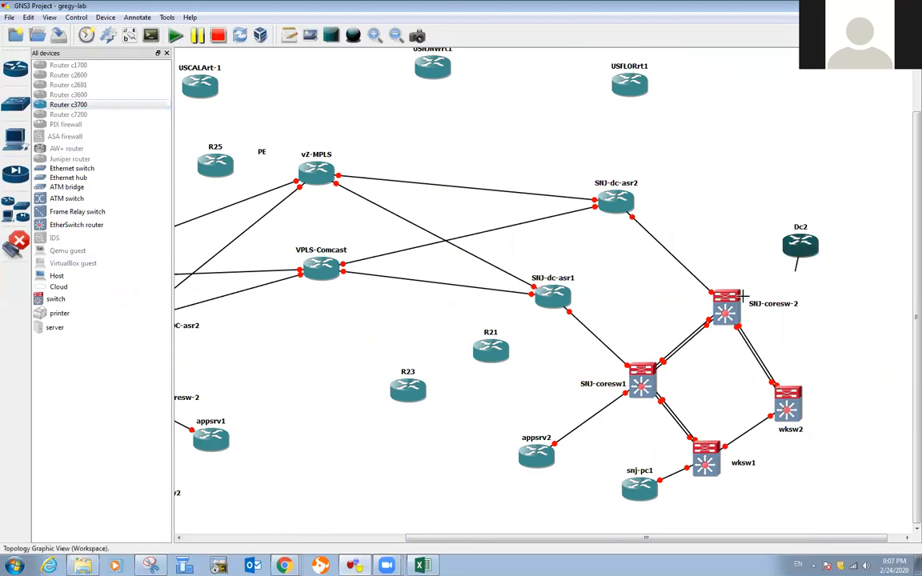
{"action": "left_click", "coordinate": [734, 297]}
{"action": "left_click", "coordinate": [745, 414]}
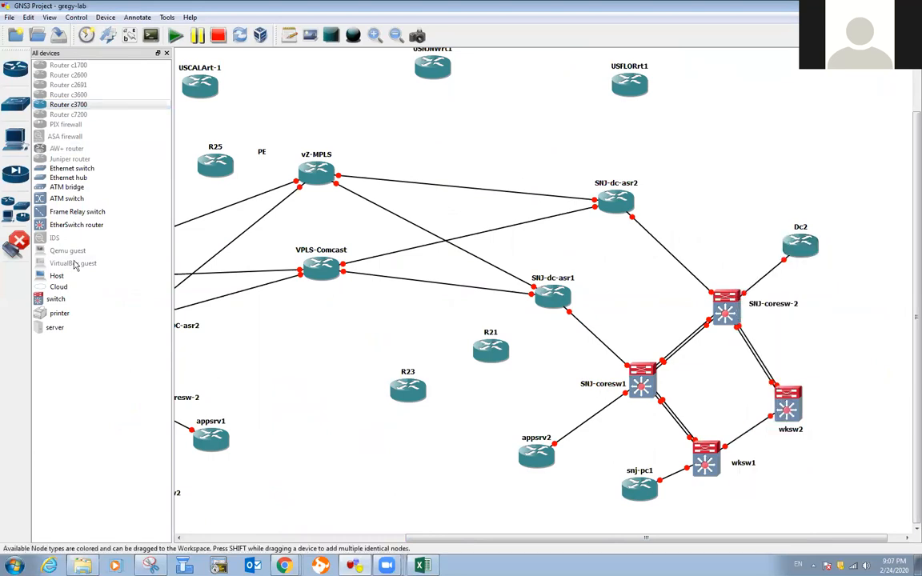
{"action": "left_click", "coordinate": [15, 240]}
Step: Line Dc1 up level with NYcoresw1, link its f0/0 to that switch, then leave link mode and close the device list
{"action": "left_click_drag", "start_coordinate": [625, 538], "coordinate": [401, 531]}
{"action": "left_click_drag", "start_coordinate": [307, 382], "coordinate": [231, 401]}
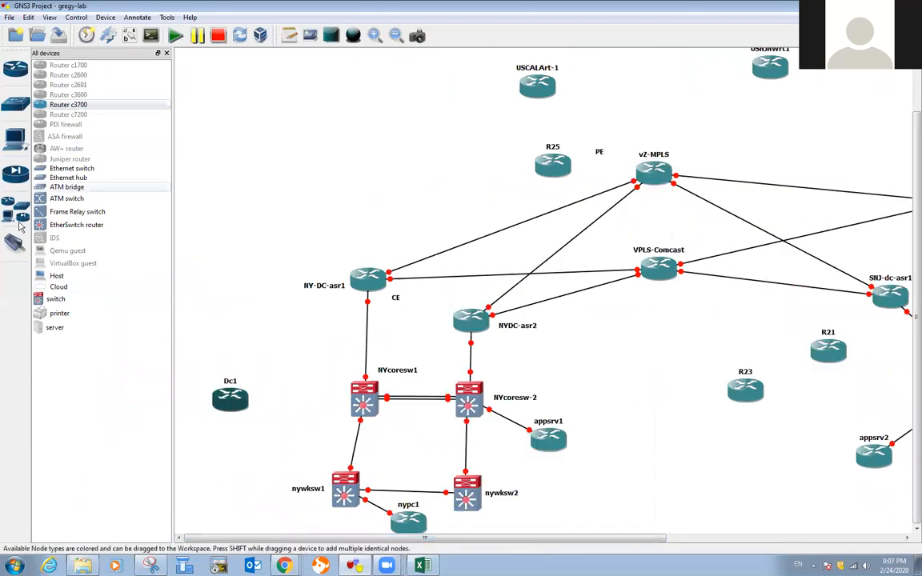
{"action": "left_click", "coordinate": [14, 240]}
{"action": "left_click", "coordinate": [231, 398]}
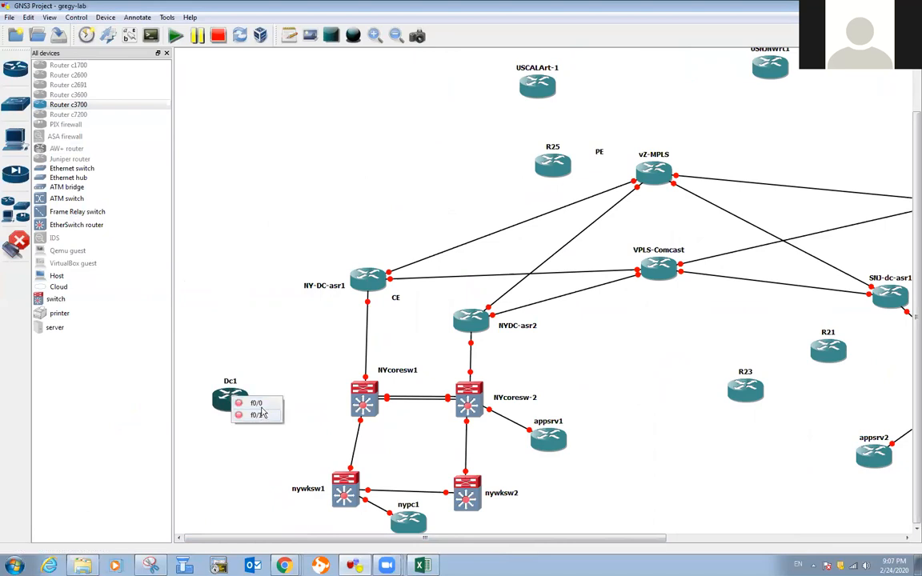
{"action": "left_click", "coordinate": [256, 403]}
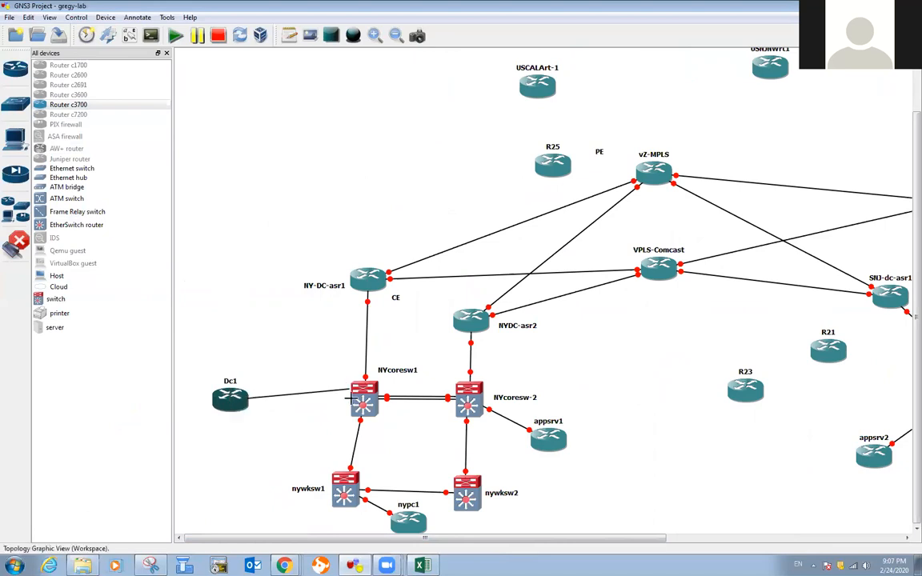
{"action": "left_click", "coordinate": [362, 400]}
{"action": "left_click", "coordinate": [383, 298]}
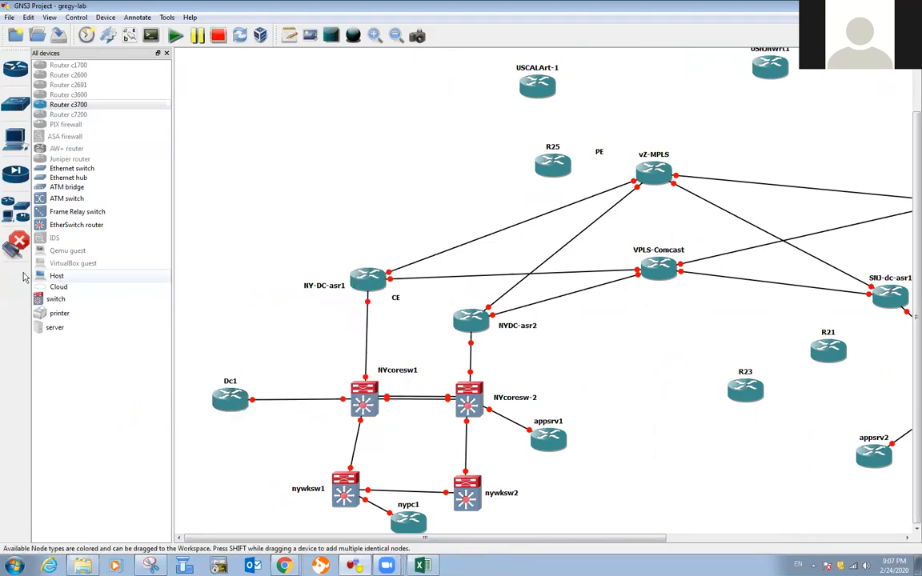
{"action": "left_click", "coordinate": [14, 240]}
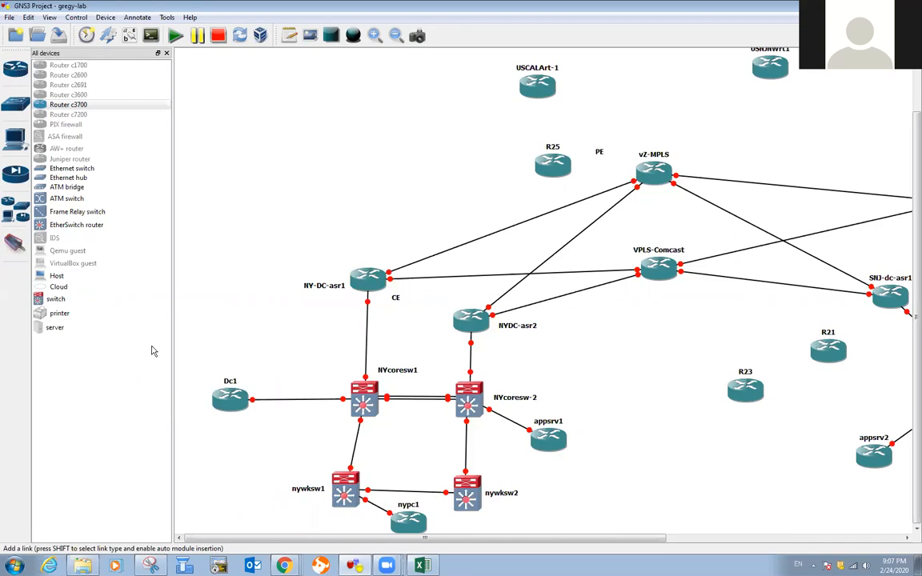
{"action": "left_click", "coordinate": [166, 53]}
Step: Spread out the NY site by moving Dc1 and NYcoresw1 farther left and nywksw1 and nypc1 down and left
{"action": "left_click_drag", "start_coordinate": [446, 542], "coordinate": [479, 508]}
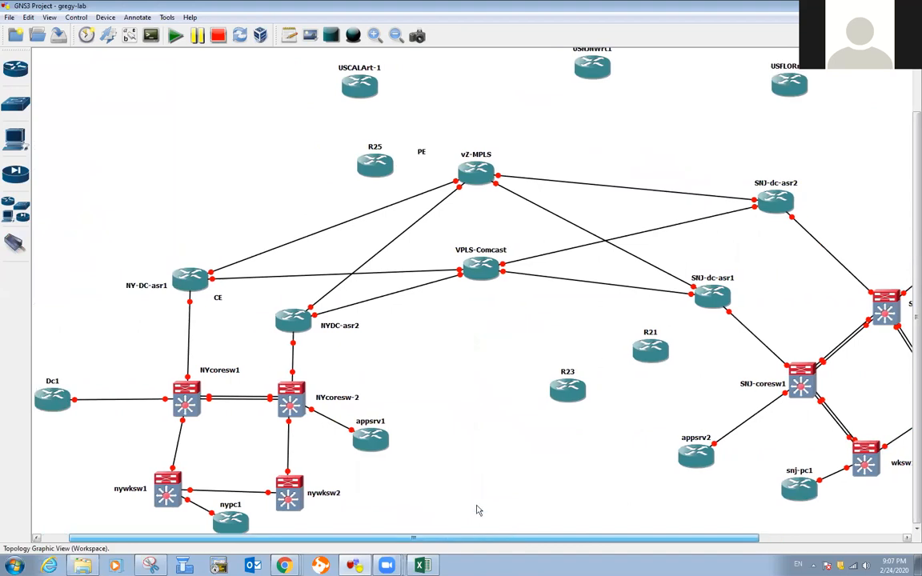
{"action": "left_click", "coordinate": [400, 36]}
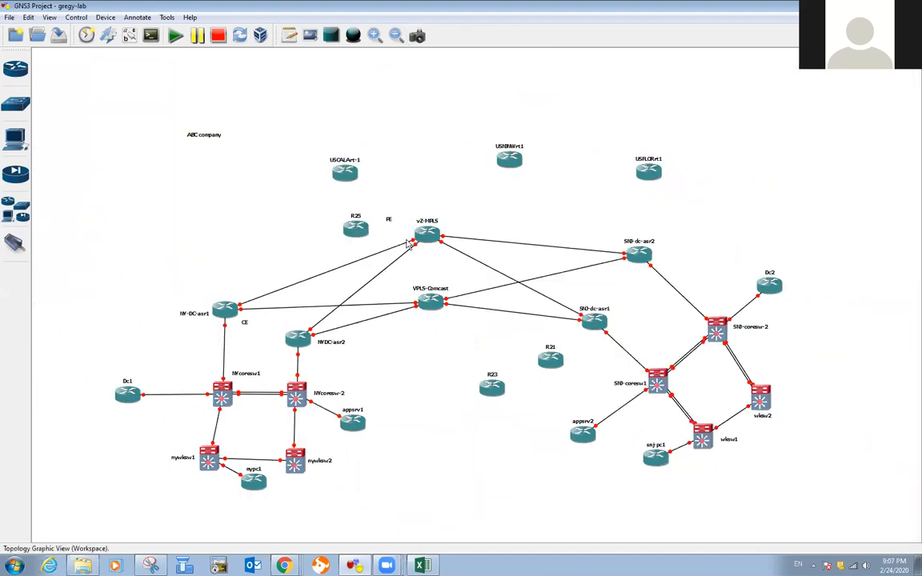
{"action": "left_click_drag", "start_coordinate": [128, 393], "coordinate": [85, 391]}
{"action": "left_click_drag", "start_coordinate": [227, 402], "coordinate": [164, 398]}
{"action": "left_click_drag", "start_coordinate": [210, 459], "coordinate": [153, 488]}
{"action": "left_click_drag", "start_coordinate": [253, 484], "coordinate": [207, 529]}
Step: Lower nywksw2 level with nywksw1, move appsrv1 down and right, and nudge NY-DC-asr1 and NYDC-asr2 farther apart
{"action": "left_click_drag", "start_coordinate": [297, 470], "coordinate": [297, 495]}
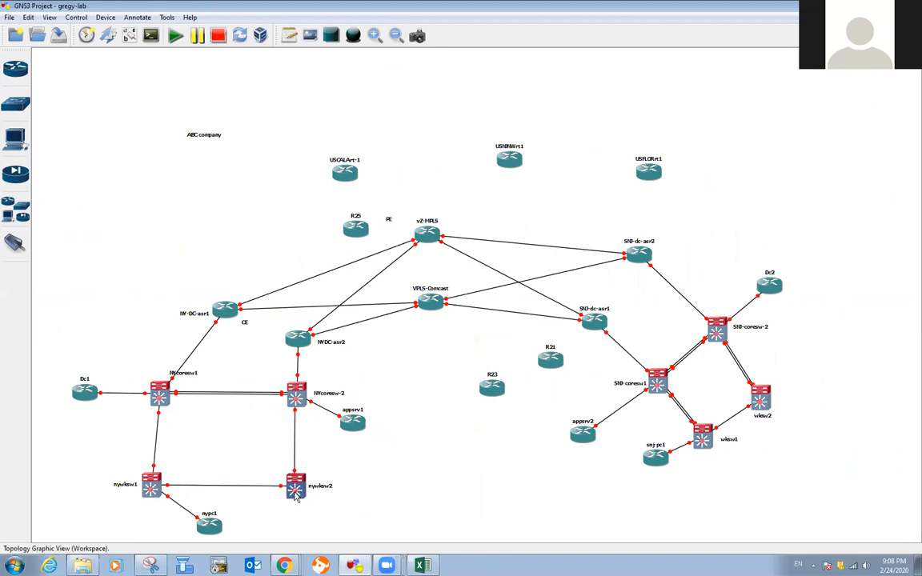
{"action": "left_click_drag", "start_coordinate": [356, 430], "coordinate": [380, 457]}
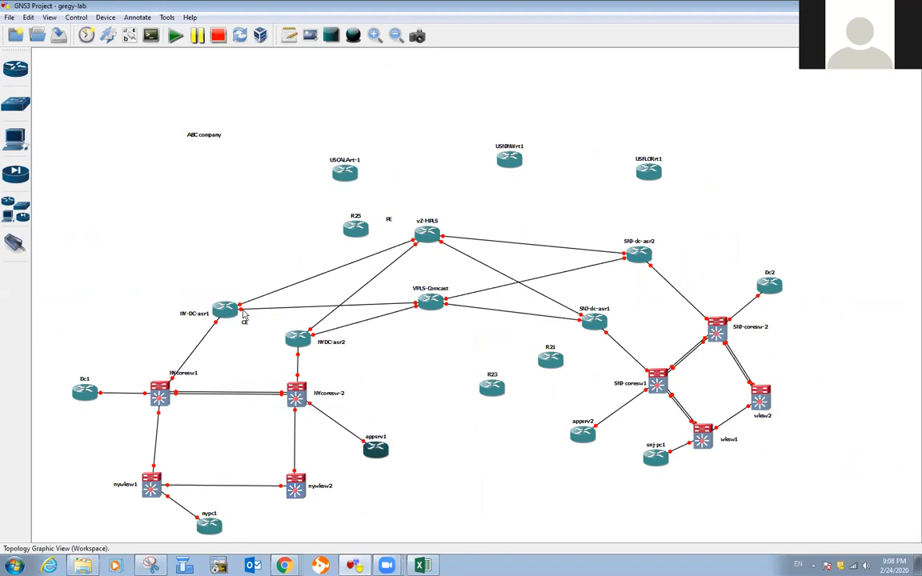
{"action": "left_click_drag", "start_coordinate": [217, 317], "coordinate": [202, 313]}
{"action": "left_click_drag", "start_coordinate": [297, 339], "coordinate": [306, 338]}
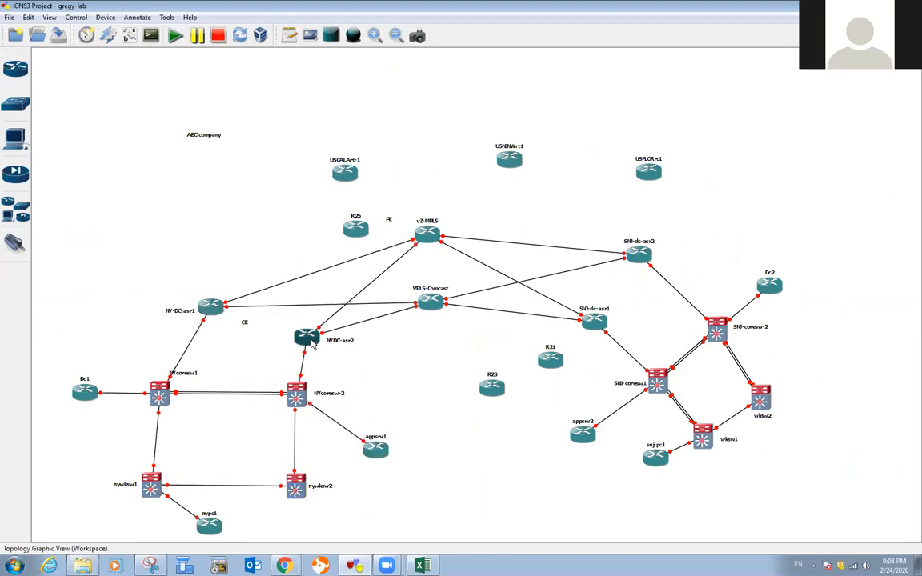
Step: Level NYcoresw1, NYcoresw-2 and Dc1 slightly lower in a row, and fine-tune the positions of appsrv1 and nywksw1
{"action": "left_click_drag", "start_coordinate": [296, 397], "coordinate": [297, 405]}
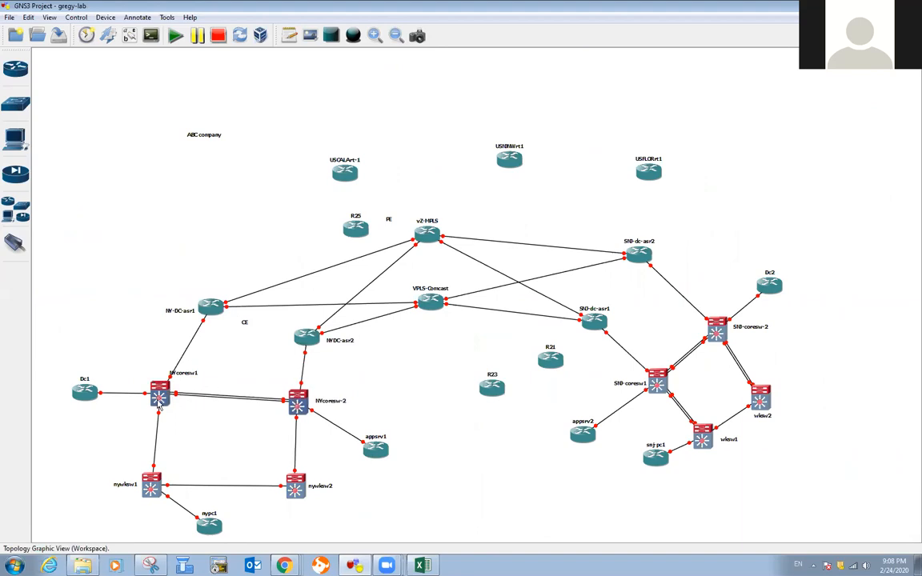
{"action": "left_click_drag", "start_coordinate": [160, 395], "coordinate": [160, 400]}
{"action": "left_click_drag", "start_coordinate": [86, 395], "coordinate": [85, 403]}
{"action": "left_click_drag", "start_coordinate": [375, 450], "coordinate": [376, 451]}
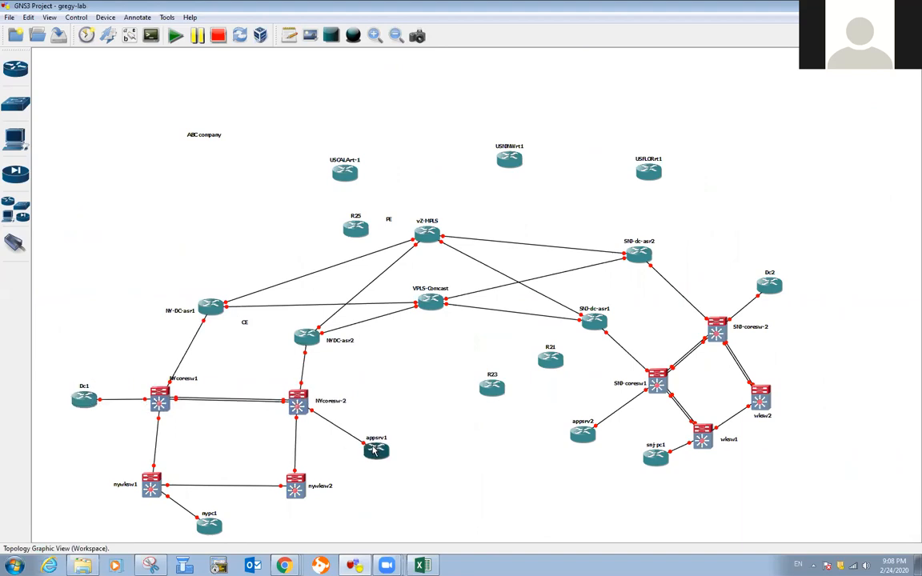
{"action": "left_click_drag", "start_coordinate": [302, 408], "coordinate": [297, 407]}
{"action": "left_click", "coordinate": [379, 453]}
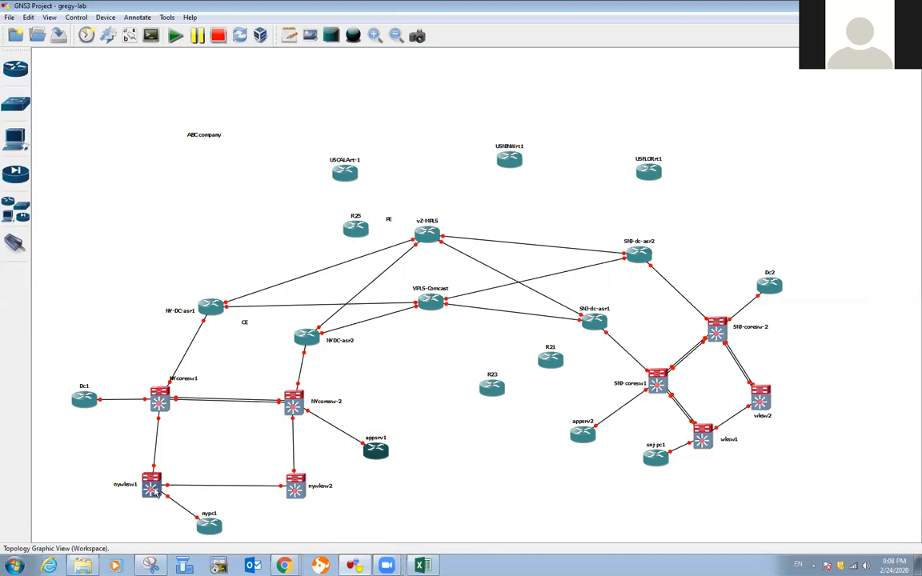
{"action": "left_click_drag", "start_coordinate": [163, 493], "coordinate": [158, 489]}
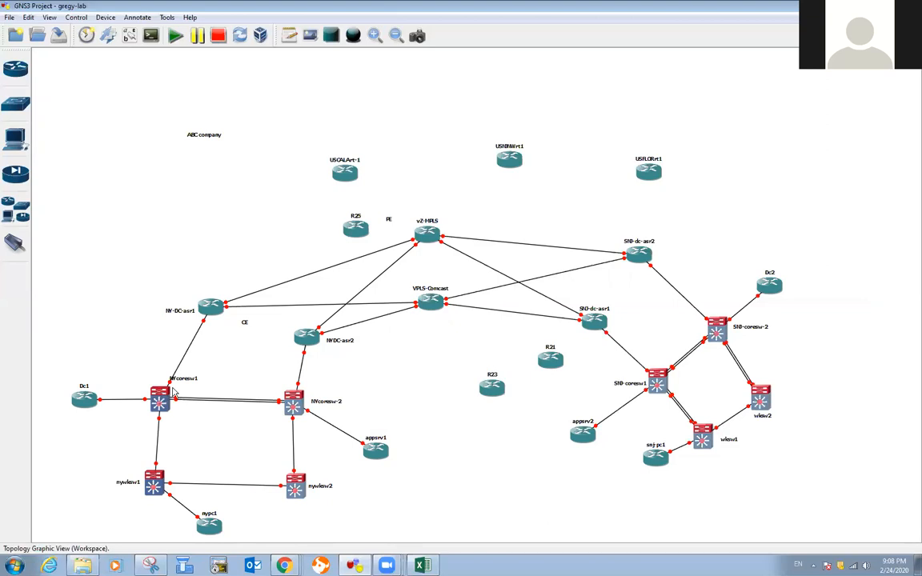
Step: Move the NYcoresw1 and NYcoresw-2 name labels clear of their links, and put the CE label above NY-DC-asr1
{"action": "left_click_drag", "start_coordinate": [176, 379], "coordinate": [153, 382]}
{"action": "left_click_drag", "start_coordinate": [317, 405], "coordinate": [323, 397]}
{"action": "left_click_drag", "start_coordinate": [161, 398], "coordinate": [162, 401]}
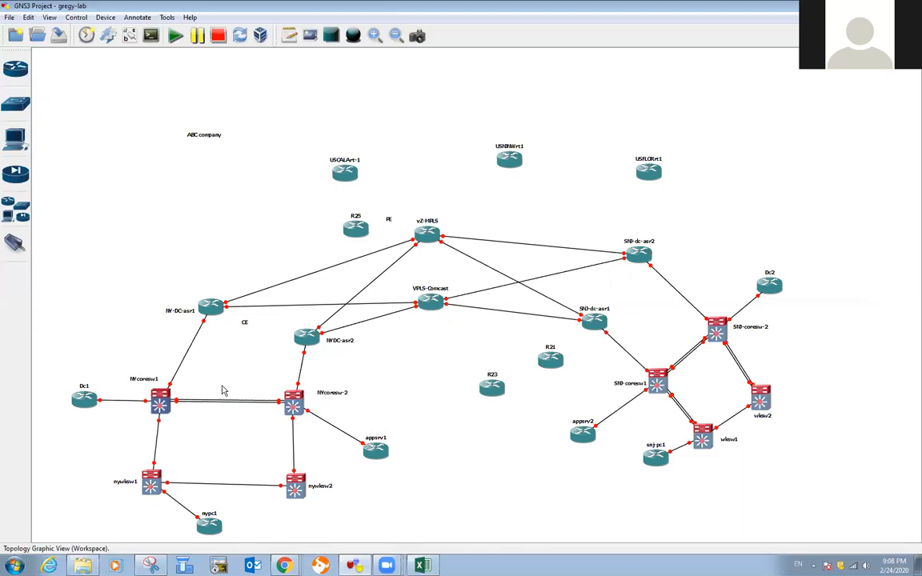
{"action": "left_click_drag", "start_coordinate": [246, 323], "coordinate": [216, 283]}
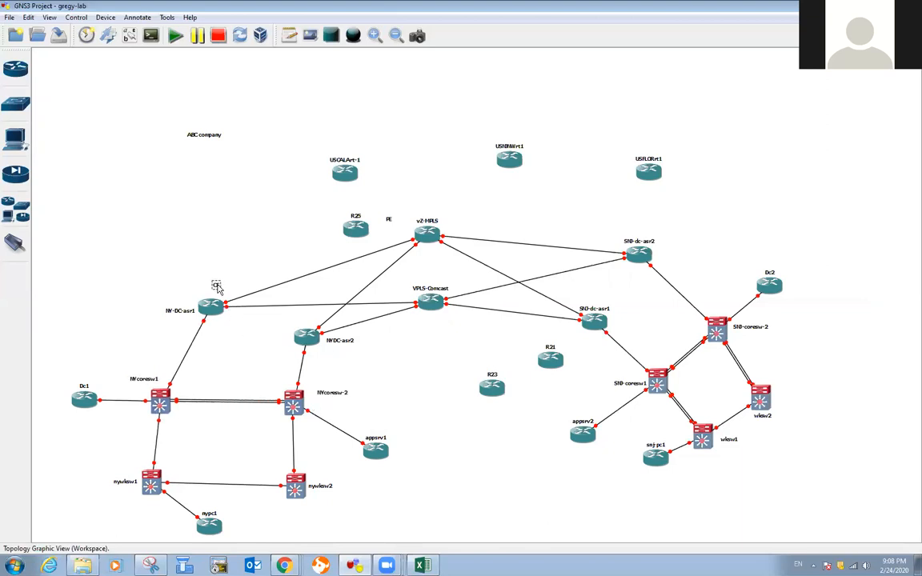
Step: Nudge NYDC-asr2 down and left, VPLS-Comcast right, and SNJ-dc-asr2 and SNJ-dc-asr1 up and right
{"action": "left_click_drag", "start_coordinate": [312, 341], "coordinate": [308, 346]}
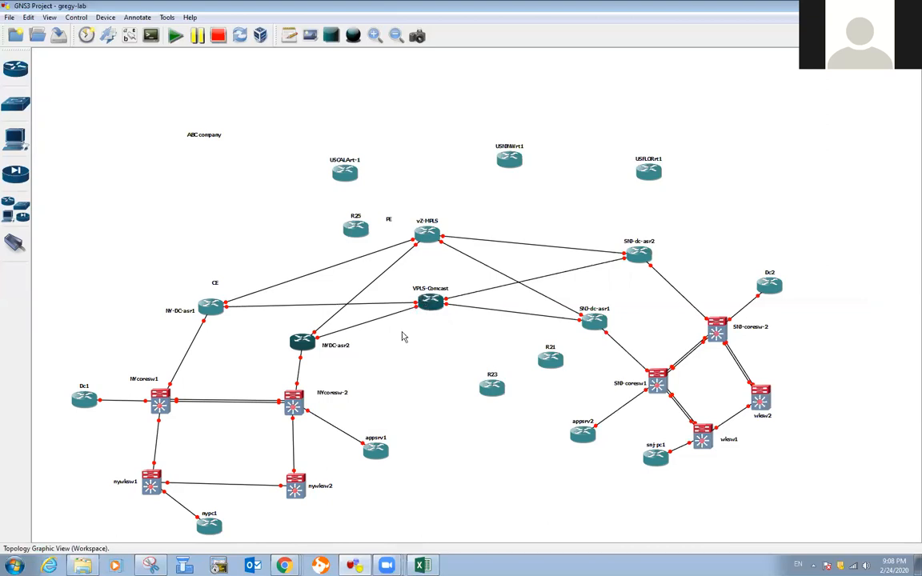
{"action": "left_click_drag", "start_coordinate": [436, 309], "coordinate": [449, 312]}
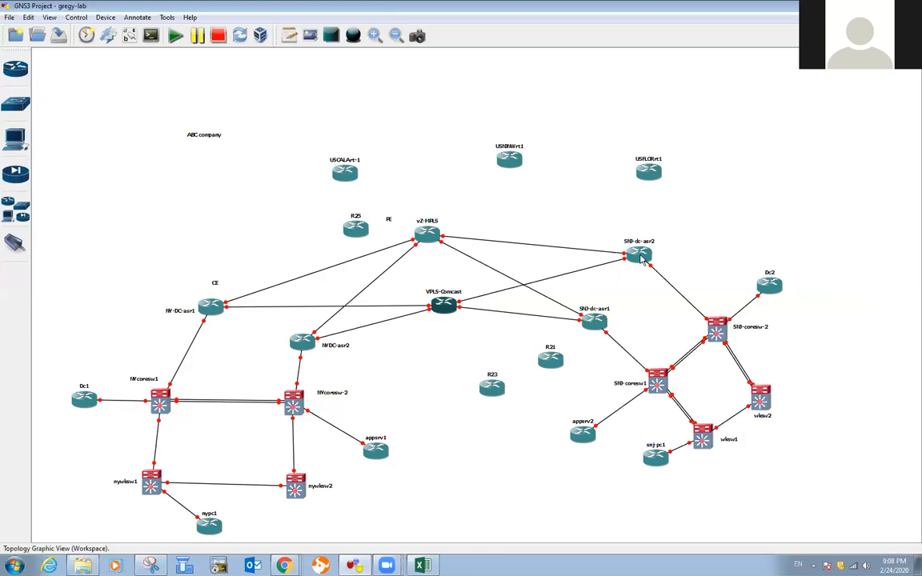
{"action": "left_click_drag", "start_coordinate": [638, 254], "coordinate": [648, 240]}
{"action": "left_click_drag", "start_coordinate": [603, 321], "coordinate": [617, 315]}
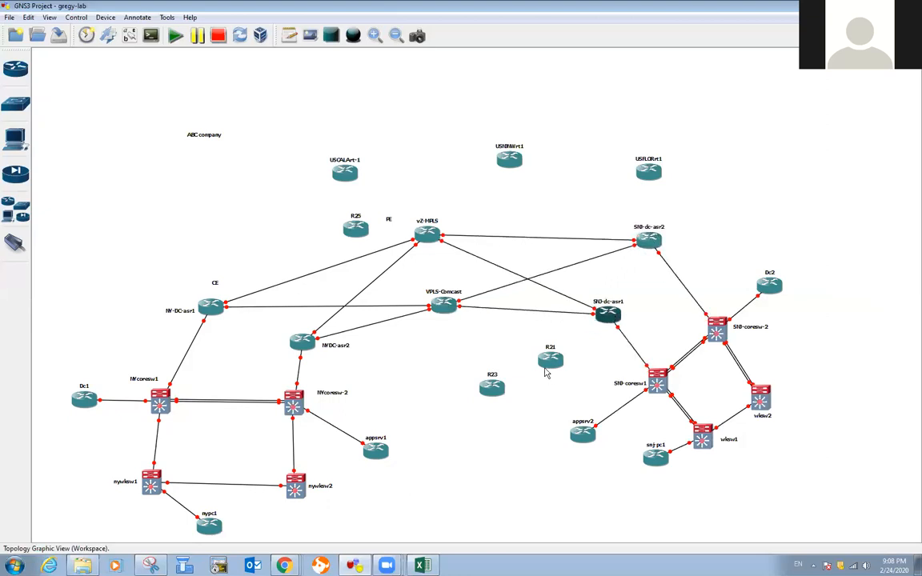
Step: Move the unlinked routers R21 and R23 down into the gap between the NY and SNJ sites
{"action": "left_click", "coordinate": [550, 360]}
{"action": "left_click_drag", "start_coordinate": [550, 361], "coordinate": [488, 452]}
{"action": "left_click_drag", "start_coordinate": [493, 390], "coordinate": [466, 417]}
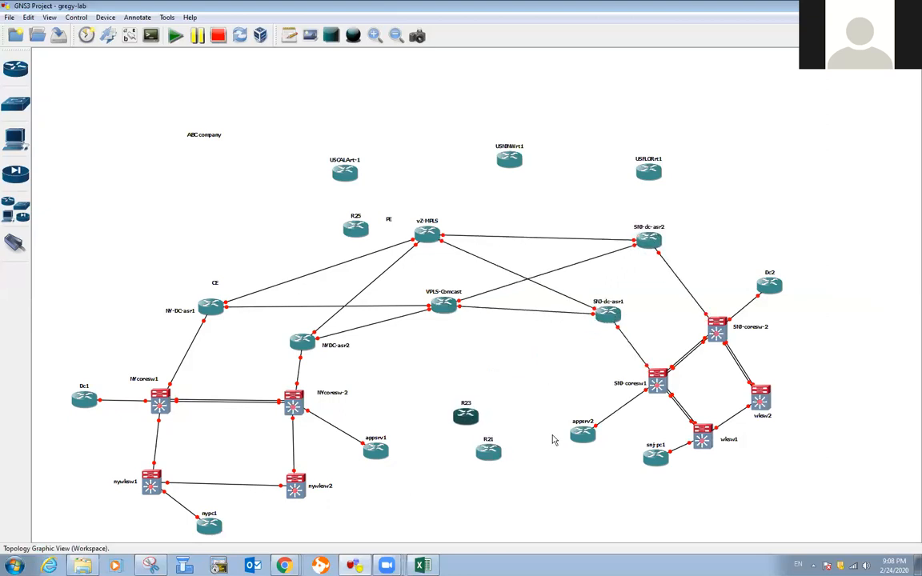
Step: Spread out the SNJ site by moving appsrv2 left, SNJ-coresw1, snj-pc1 and wksw1 down and left, and wksw2 down and right
{"action": "left_click_drag", "start_coordinate": [583, 435], "coordinate": [552, 418]}
{"action": "left_click_drag", "start_coordinate": [653, 389], "coordinate": [618, 427]}
{"action": "left_click_drag", "start_coordinate": [662, 458], "coordinate": [609, 488]}
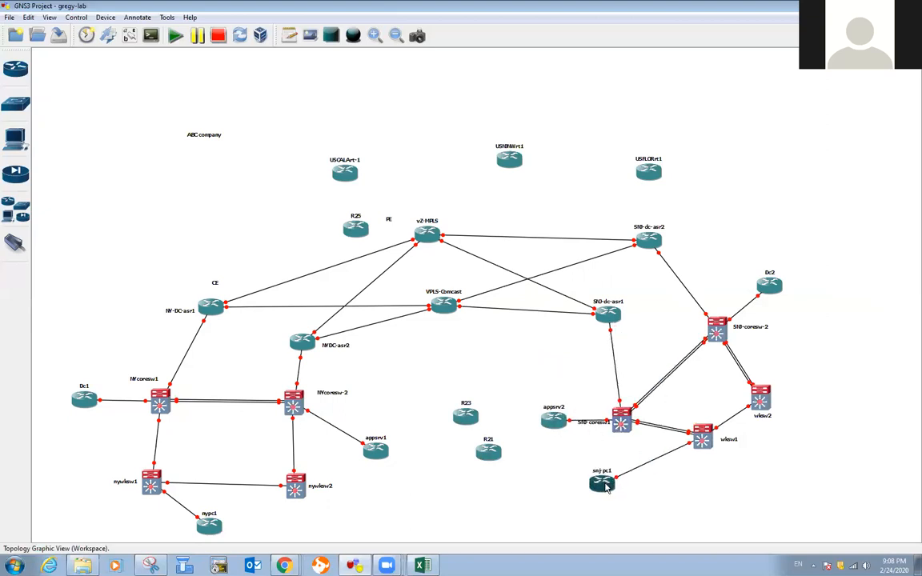
{"action": "left_click_drag", "start_coordinate": [697, 440], "coordinate": [672, 488]}
{"action": "left_click_drag", "start_coordinate": [764, 404], "coordinate": [781, 445]}
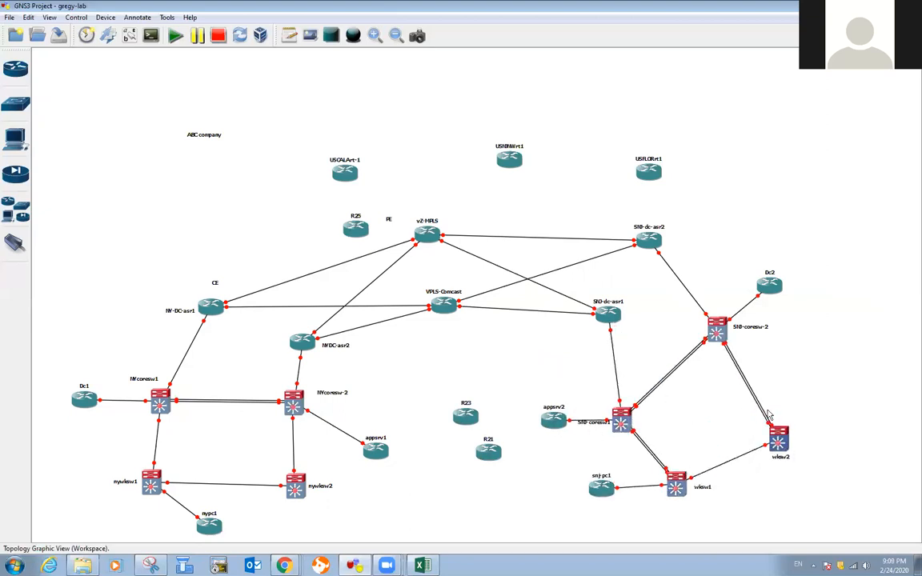
Step: Lower SNJ-coresw-2 and Dc2, and shift the SNJ-coresw1 name label below the appsrv2 link
{"action": "left_click_drag", "start_coordinate": [718, 332], "coordinate": [727, 377]}
{"action": "left_click_drag", "start_coordinate": [768, 287], "coordinate": [788, 322]}
{"action": "left_click_drag", "start_coordinate": [584, 427], "coordinate": [550, 421]}
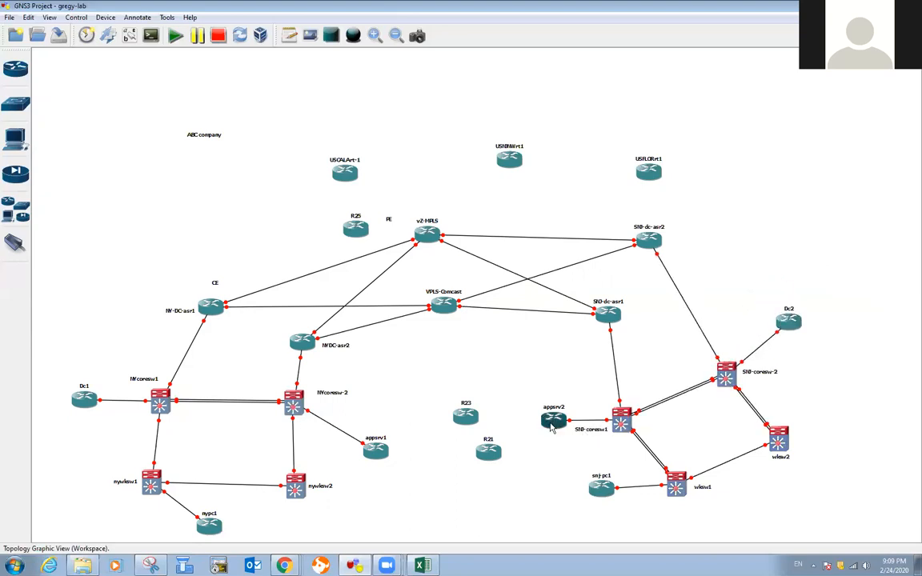
Step: Shift R21, R23 and snj-pc1 slightly farther left, away from the SNJ switches
{"action": "left_click_drag", "start_coordinate": [488, 453], "coordinate": [449, 460]}
{"action": "left_click_drag", "start_coordinate": [465, 415], "coordinate": [456, 415]}
{"action": "left_click_drag", "start_coordinate": [602, 488], "coordinate": [594, 491]}
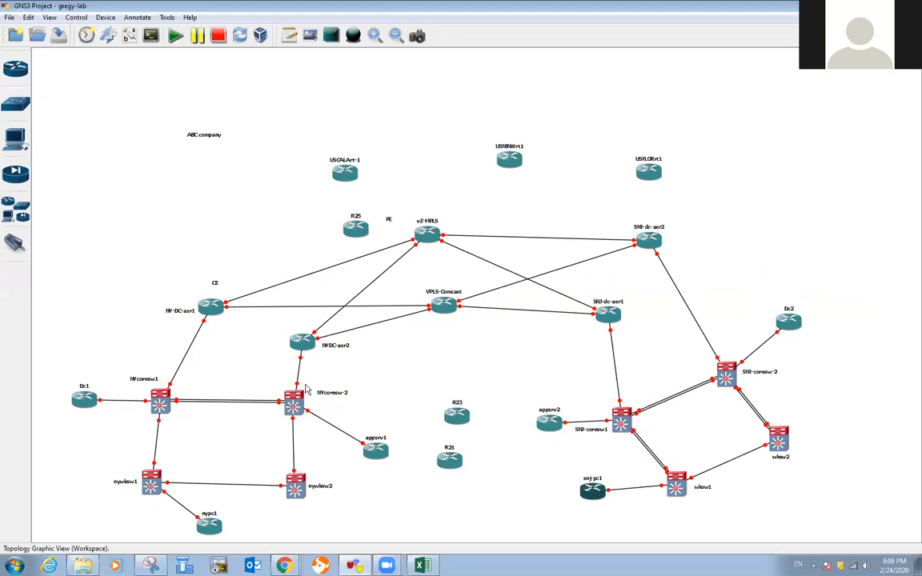
Step: Place R23 to the left of nywksw1 and change its hostname to nyinternetr1
{"action": "left_click_drag", "start_coordinate": [461, 418], "coordinate": [69, 483]}
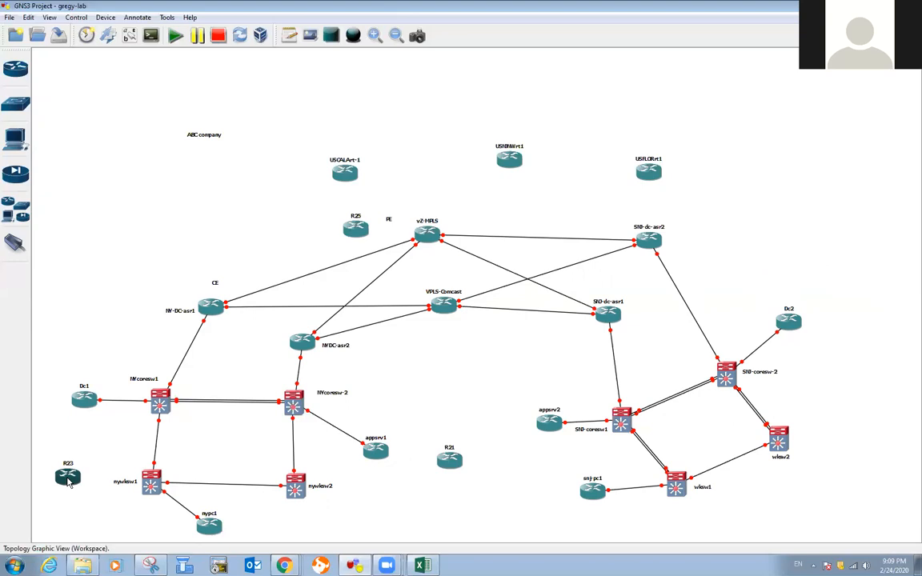
{"action": "right_click", "coordinate": [67, 476]}
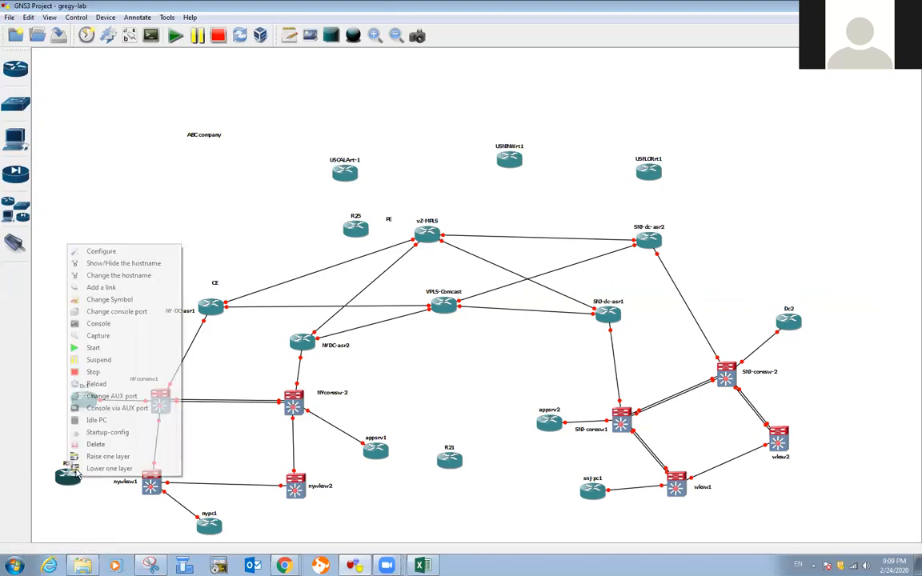
{"action": "left_click", "coordinate": [119, 275]}
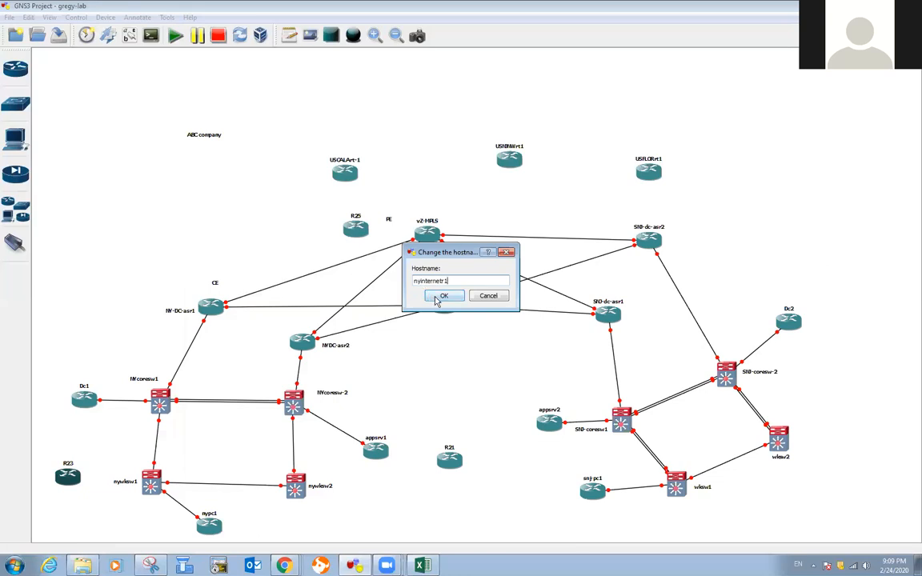
{"action": "left_click", "coordinate": [441, 296]}
{"action": "left_click_drag", "start_coordinate": [78, 494], "coordinate": [86, 500]}
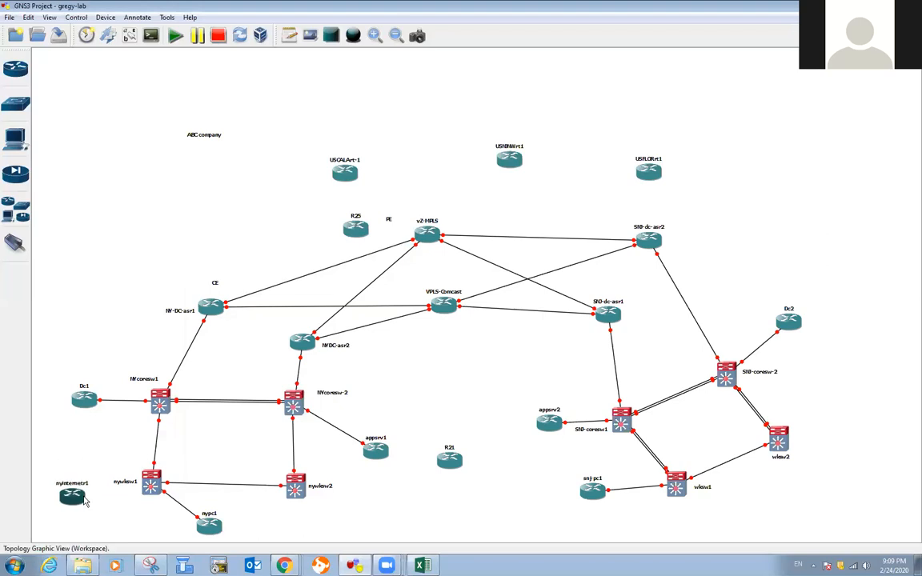
Step: Add another Router c3700, close the device list, and place the router above and left of NY-DC-asr1
{"action": "left_click", "coordinate": [22, 214]}
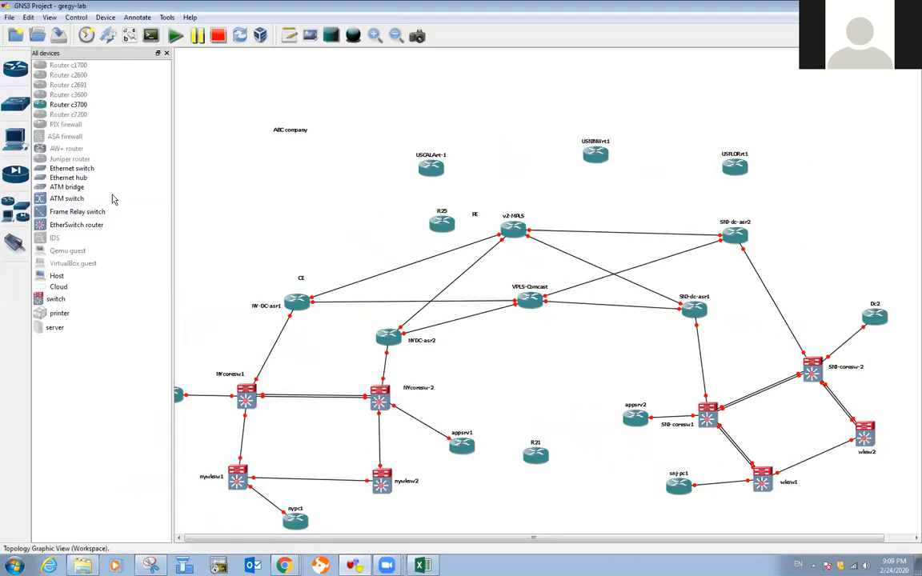
{"action": "left_click_drag", "start_coordinate": [148, 106], "coordinate": [228, 196]}
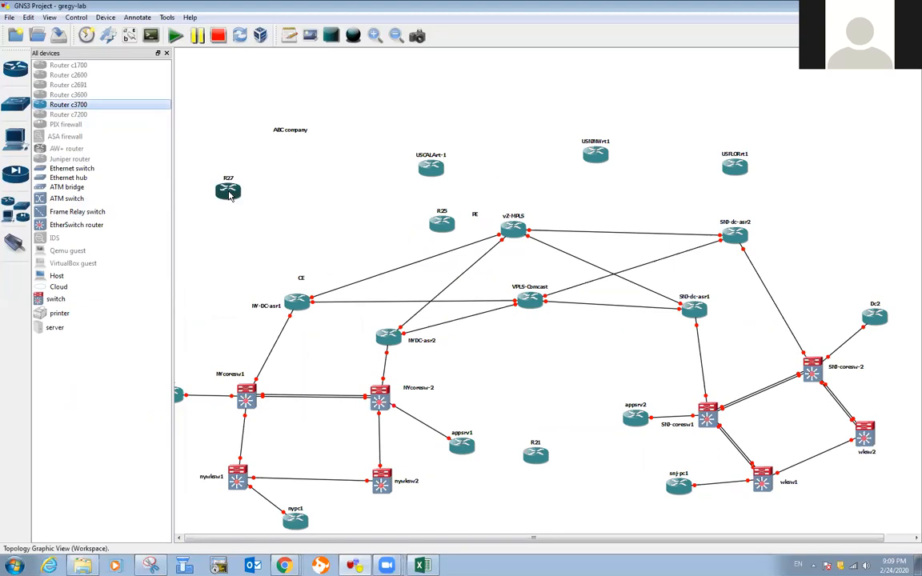
{"action": "left_click", "coordinate": [166, 53]}
{"action": "left_click_drag", "start_coordinate": [144, 196], "coordinate": [112, 265]}
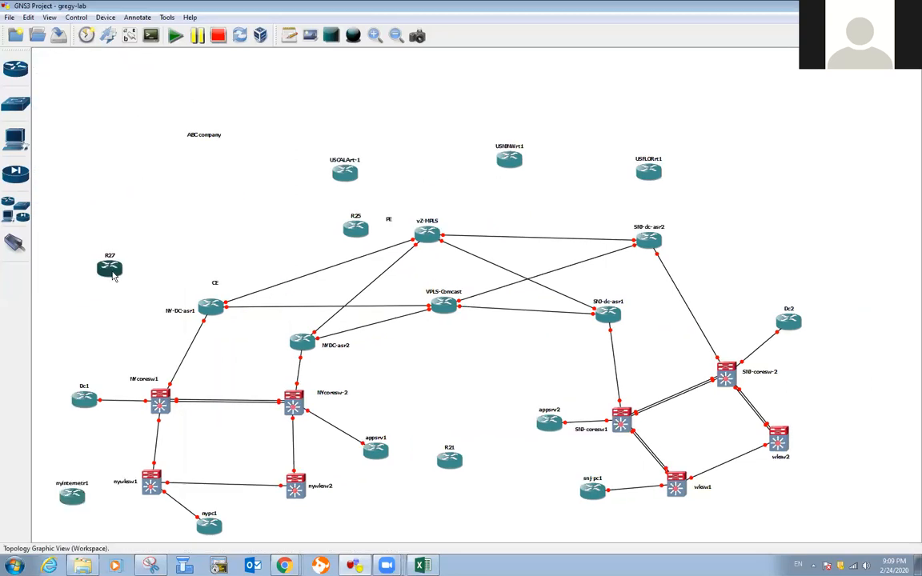
Step: Change the new router's hostname to Google, and stack nyinternetr1 above it to the left of nywksw1
{"action": "right_click", "coordinate": [113, 271]}
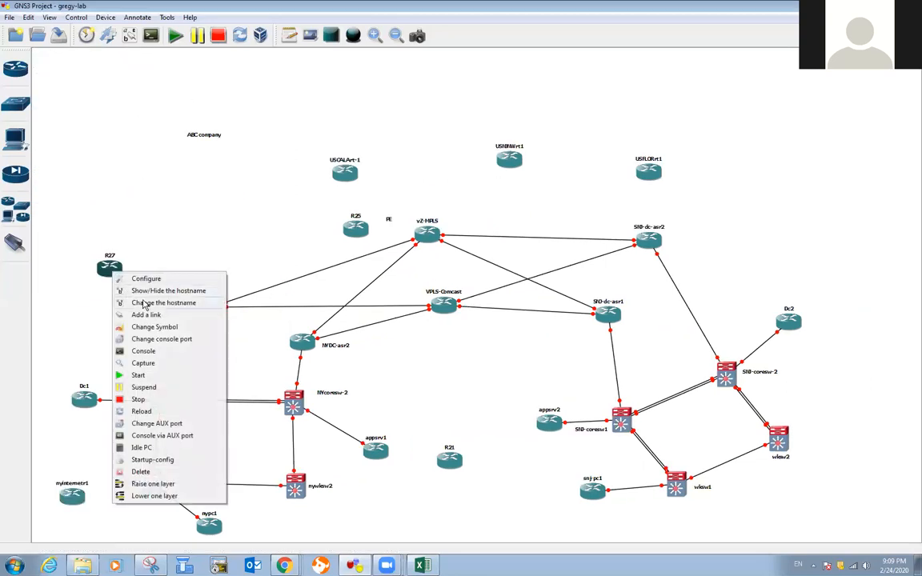
{"action": "left_click", "coordinate": [146, 303]}
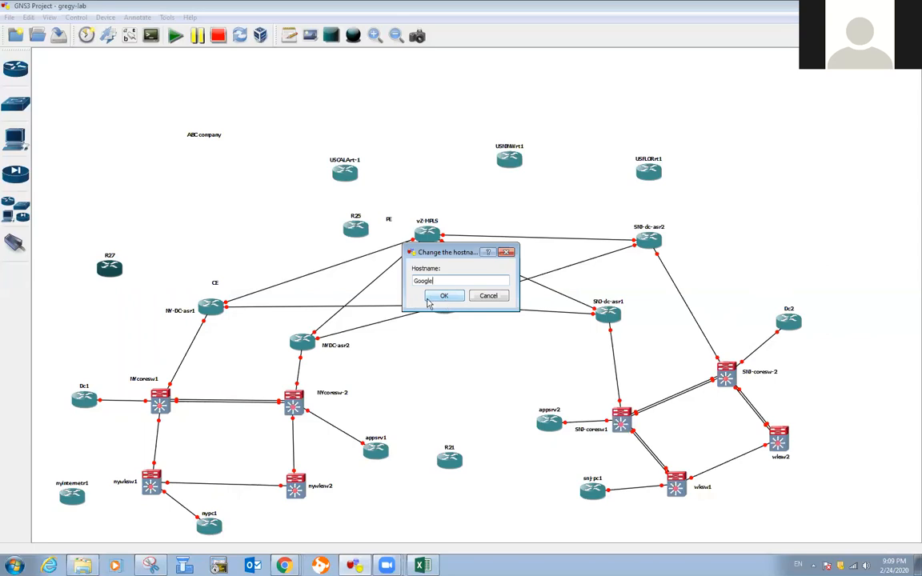
{"action": "type", "text": "Google"}
{"action": "left_click", "coordinate": [444, 296]}
{"action": "left_click_drag", "start_coordinate": [106, 266], "coordinate": [63, 450]}
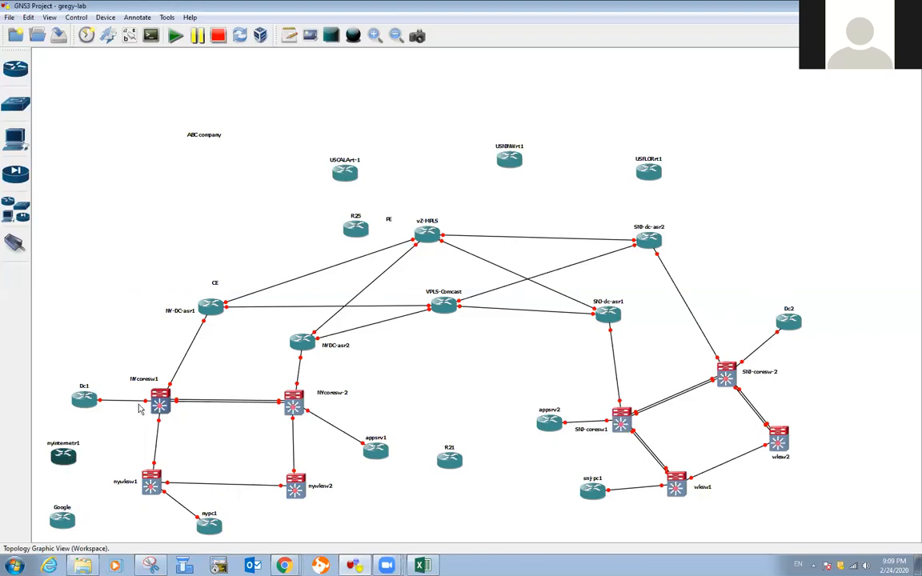
Step: Move Dc1, nypc1 and appsrv1 inside the square formed by the four NY switches
{"action": "left_click_drag", "start_coordinate": [138, 408], "coordinate": [141, 409]}
{"action": "left_click_drag", "start_coordinate": [85, 398], "coordinate": [212, 437]}
{"action": "left_click_drag", "start_coordinate": [208, 524], "coordinate": [200, 461]}
{"action": "left_click_drag", "start_coordinate": [372, 454], "coordinate": [256, 471]}
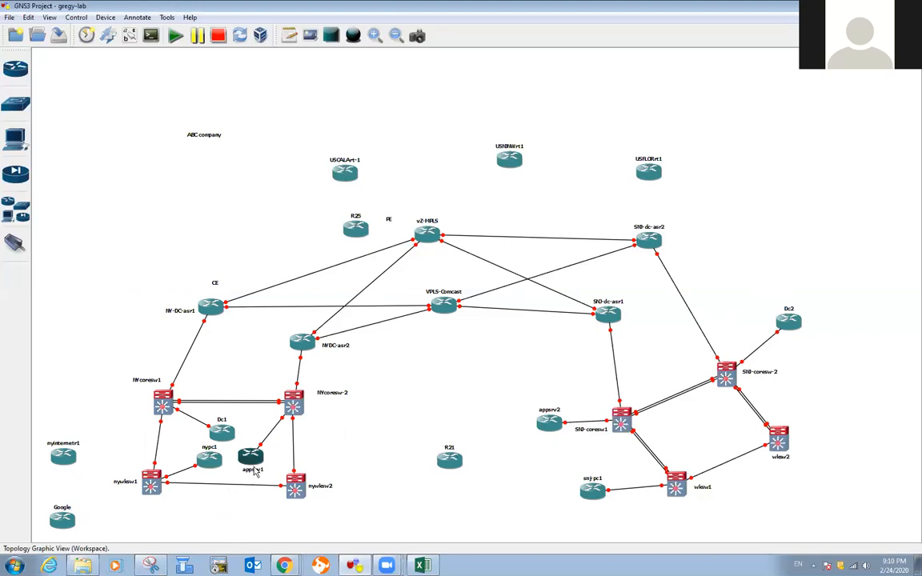
{"action": "left_click_drag", "start_coordinate": [221, 432], "coordinate": [225, 428]}
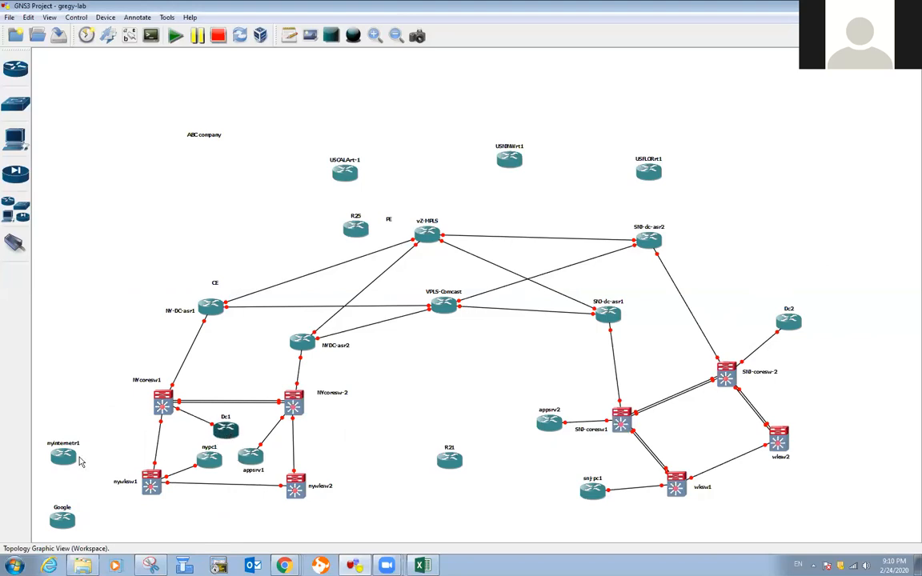
Step: Adjust nyinternetr1 slightly right and Google slightly up so they sit closer together beside the NY switches
{"action": "left_click_drag", "start_coordinate": [64, 459], "coordinate": [81, 435]}
{"action": "left_click_drag", "start_coordinate": [58, 526], "coordinate": [52, 509]}
{"action": "left_click_drag", "start_coordinate": [79, 433], "coordinate": [84, 458]}
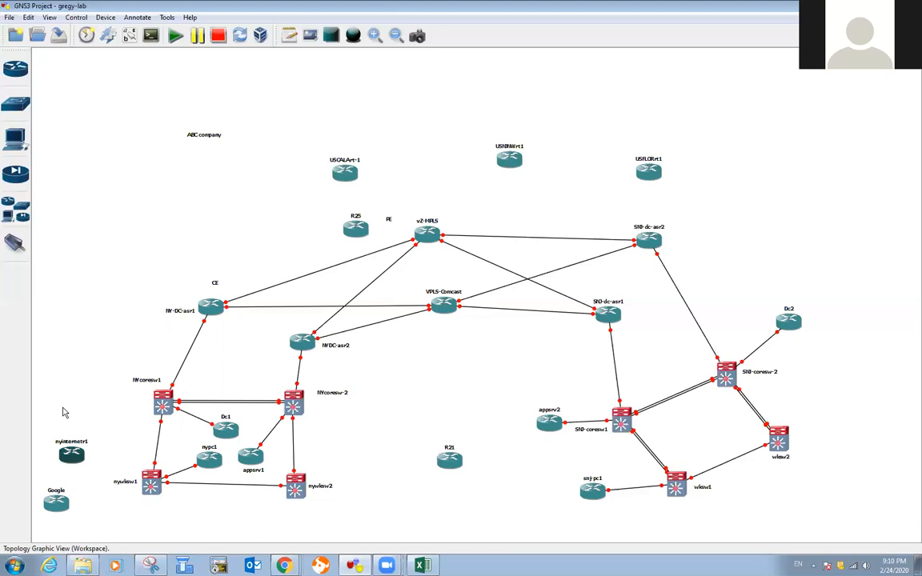
Step: Start a link from f0/0 of nyinternetr1 to NYcoresw1
{"action": "left_click", "coordinate": [15, 242]}
{"action": "left_click", "coordinate": [76, 453]}
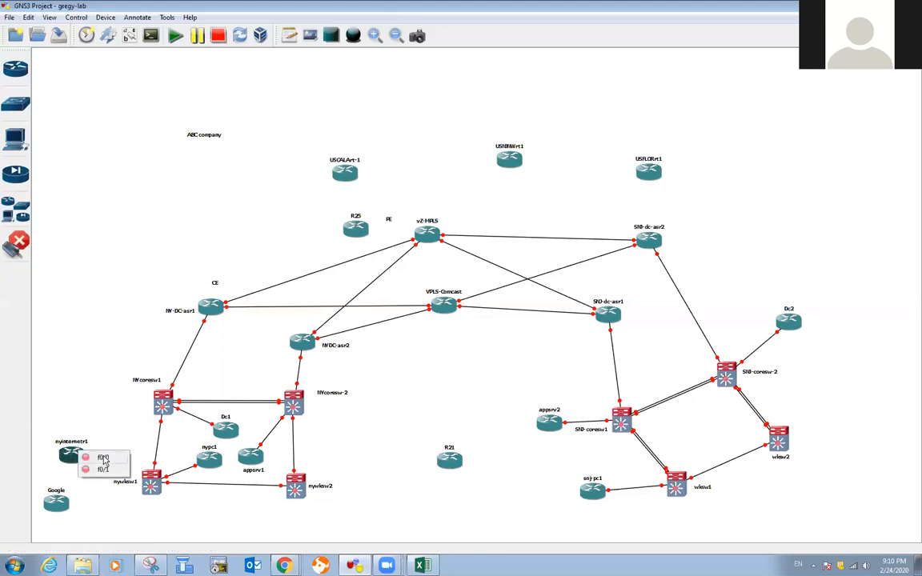
{"action": "left_click", "coordinate": [104, 458]}
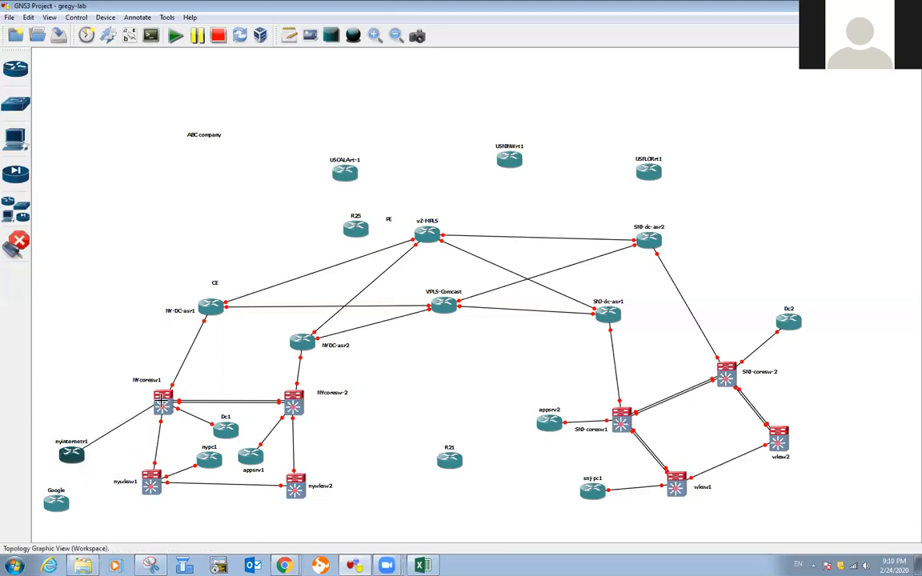
{"action": "left_click", "coordinate": [162, 397]}
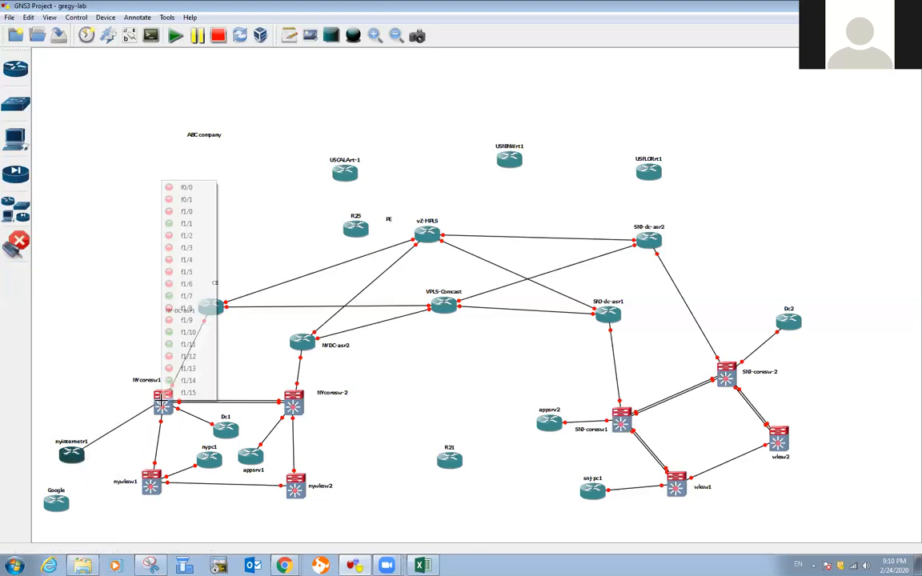
Step: Finish the link between nyinternetr1 and NYcoresw1, stop adding links, and move nyinternetr1 slightly up and outward
{"action": "left_click", "coordinate": [185, 359]}
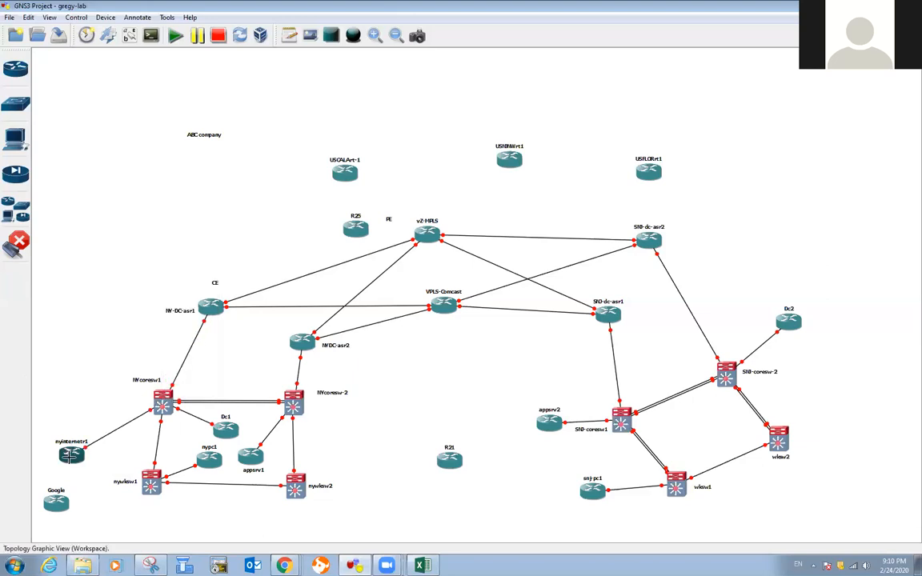
{"action": "left_click", "coordinate": [20, 240]}
{"action": "left_click_drag", "start_coordinate": [72, 467], "coordinate": [59, 441]}
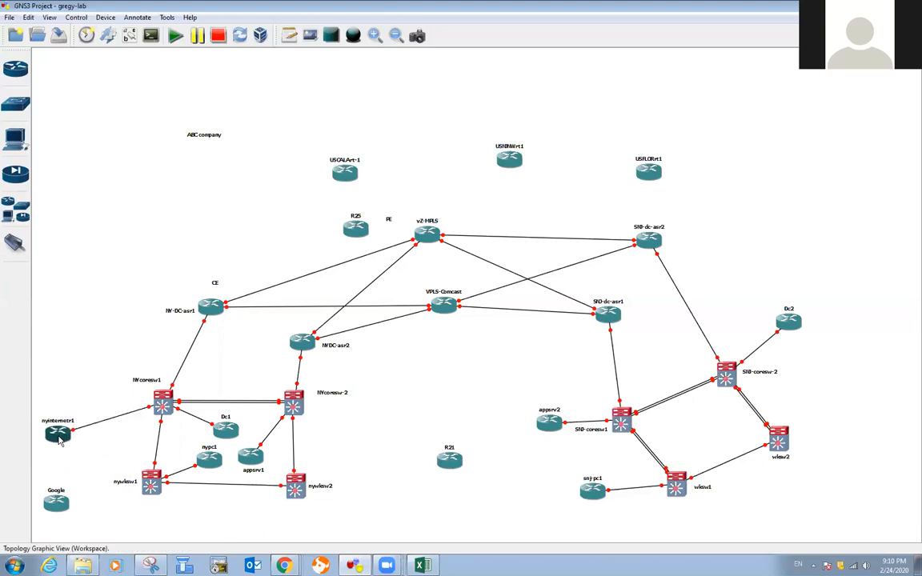
Step: Add a Router c3700 to the New York side of the topology, above nyinternetr1
{"action": "left_click", "coordinate": [13, 216]}
{"action": "left_click_drag", "start_coordinate": [72, 110], "coordinate": [205, 263]}
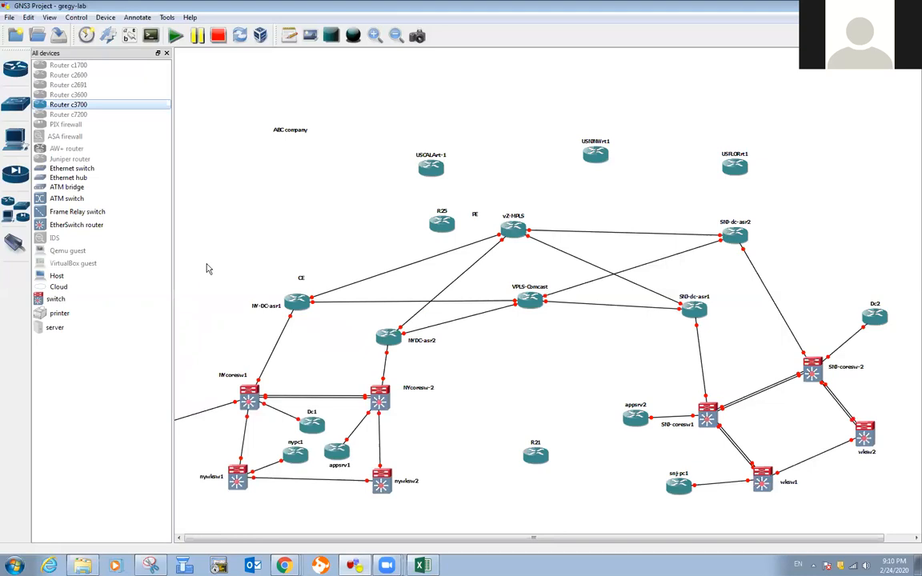
{"action": "left_click", "coordinate": [166, 53]}
{"action": "left_click_drag", "start_coordinate": [120, 251], "coordinate": [97, 323]}
Step: Change the new router's hostname to nyinterrt-2 and place it directly above nyinternetr1
{"action": "right_click", "coordinate": [102, 342]}
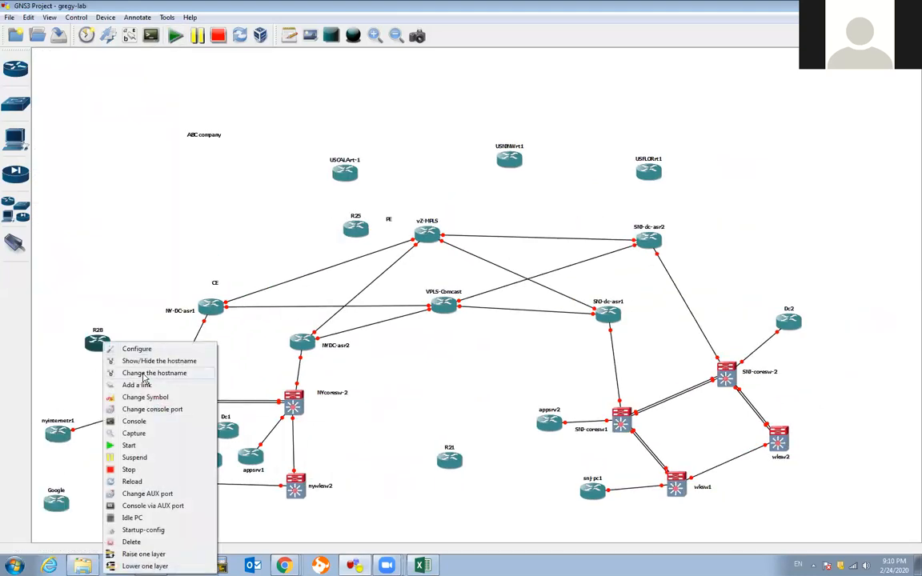
{"action": "left_click", "coordinate": [148, 373]}
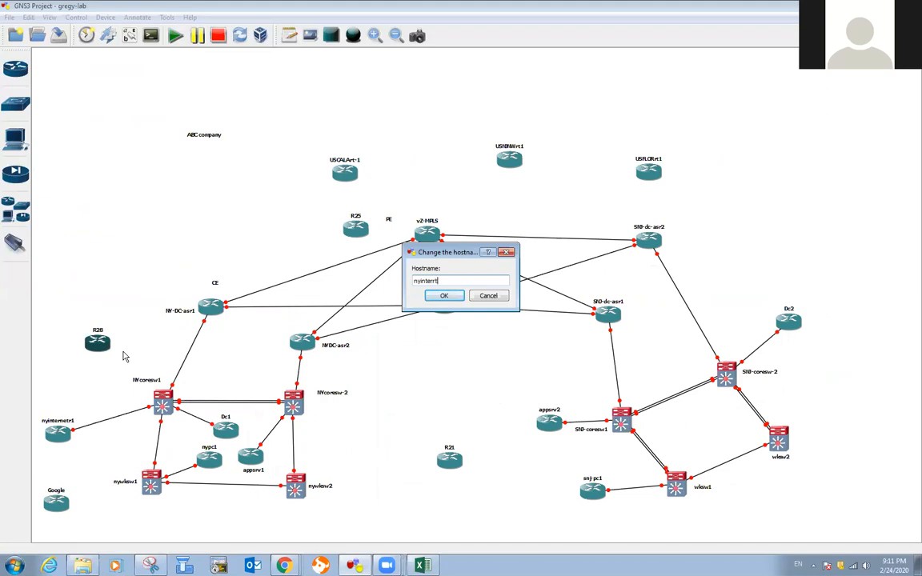
{"action": "left_click", "coordinate": [443, 295]}
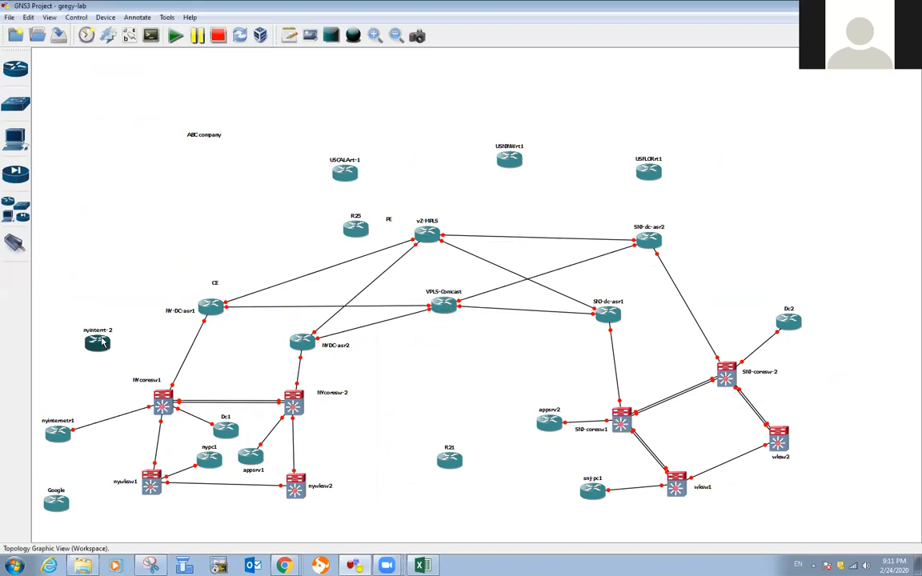
{"action": "left_click_drag", "start_coordinate": [97, 343], "coordinate": [342, 436]}
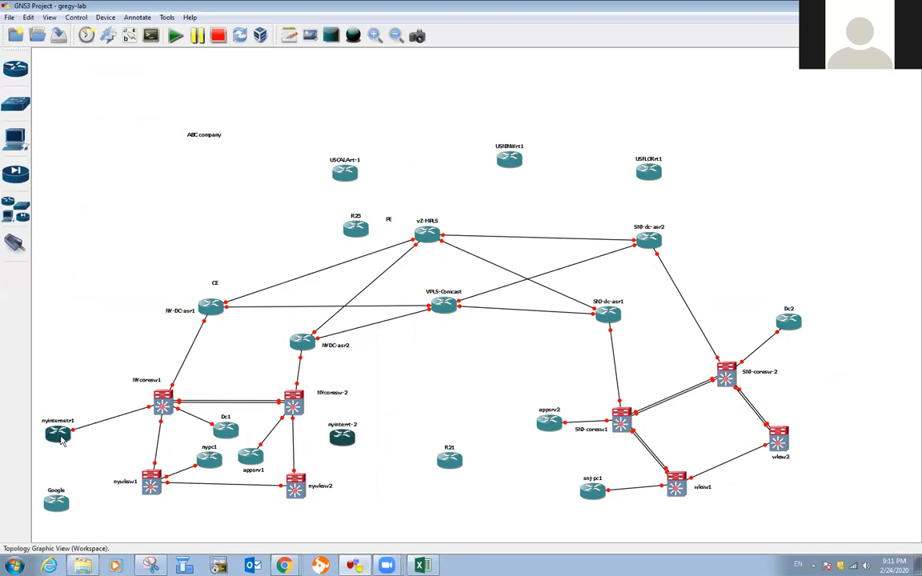
{"action": "left_click_drag", "start_coordinate": [341, 436], "coordinate": [59, 320]}
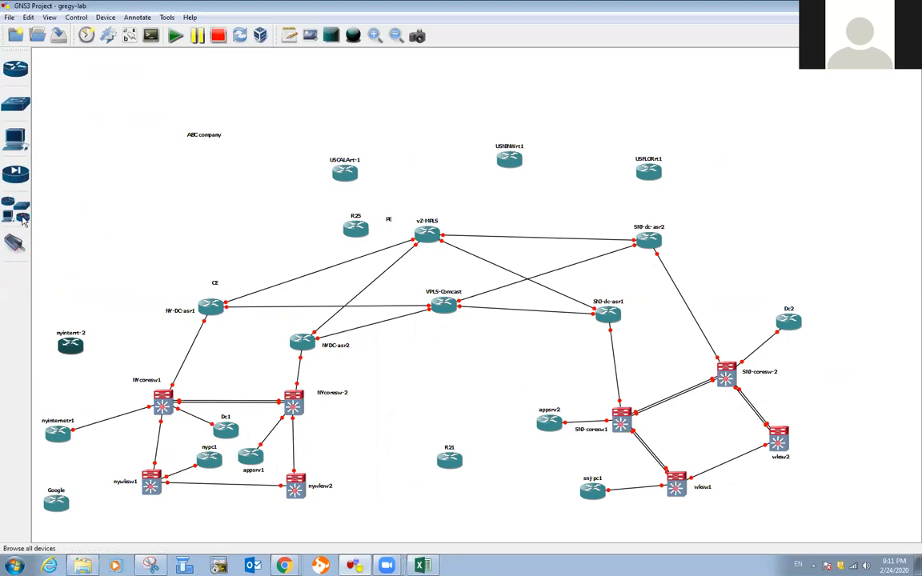
Step: Link nyinterrt-2 to port f1/7 of NYcoresw-2
{"action": "left_click", "coordinate": [15, 243]}
{"action": "left_click", "coordinate": [70, 345]}
{"action": "left_click", "coordinate": [84, 349]}
{"action": "left_click", "coordinate": [296, 393]}
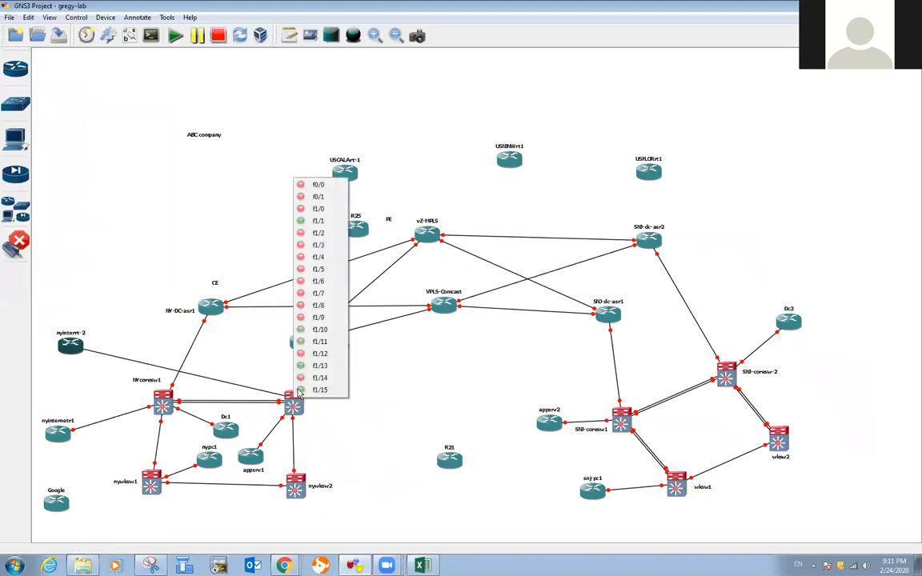
{"action": "left_click", "coordinate": [318, 293]}
{"action": "left_click", "coordinate": [18, 241]}
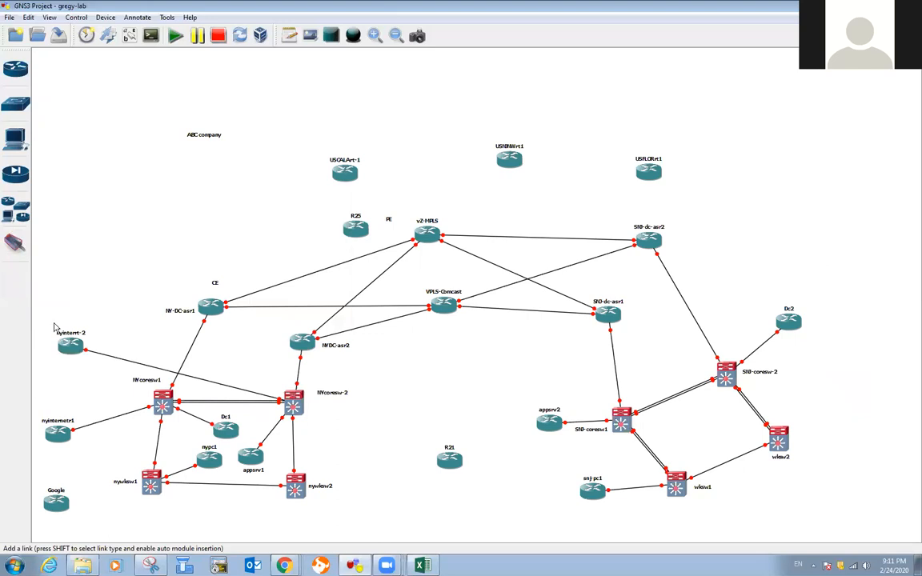
Step: Reposition nyinterrt-2 and nyinternetr1 to make room at the outer edge of the New York site
{"action": "left_click_drag", "start_coordinate": [69, 342], "coordinate": [53, 334]}
{"action": "mouse_move", "coordinate": [55, 440]}
{"action": "left_mouse_down"}
{"action": "mouse_move", "coordinate": [84, 436]}
{"action": "mouse_move", "coordinate": [64, 452]}
{"action": "left_mouse_up"}
{"action": "left_click_drag", "start_coordinate": [54, 343], "coordinate": [58, 348]}
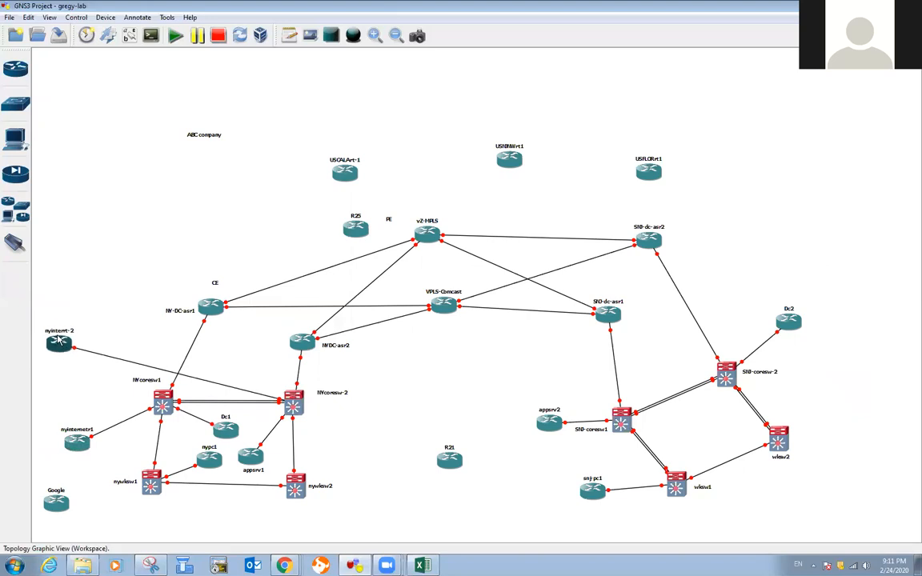
Step: Link nyinterrt-2 to port f0/1 of nyinternetr1
{"action": "left_click", "coordinate": [15, 242]}
{"action": "left_click", "coordinate": [59, 342]}
{"action": "left_click", "coordinate": [76, 353]}
{"action": "left_click", "coordinate": [76, 441]}
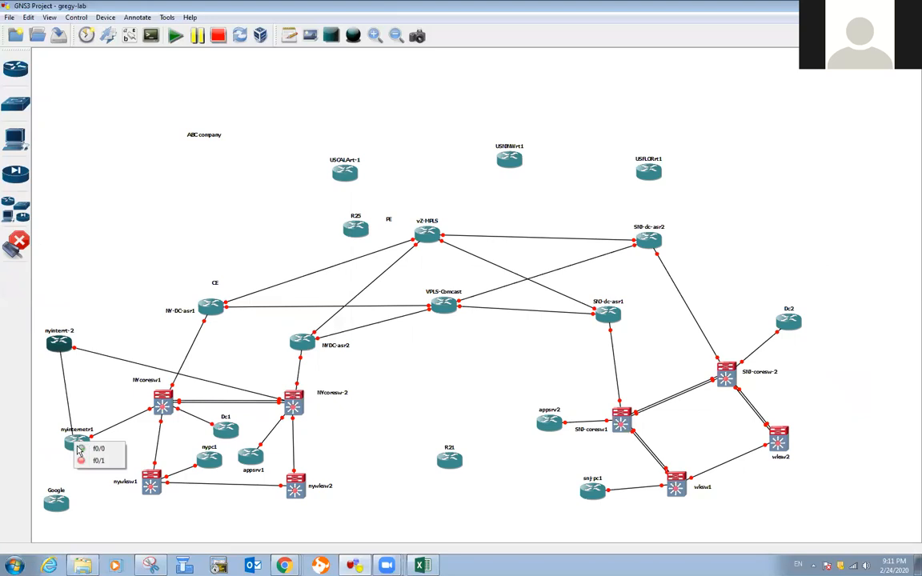
{"action": "left_click", "coordinate": [83, 456]}
{"action": "left_click", "coordinate": [16, 242]}
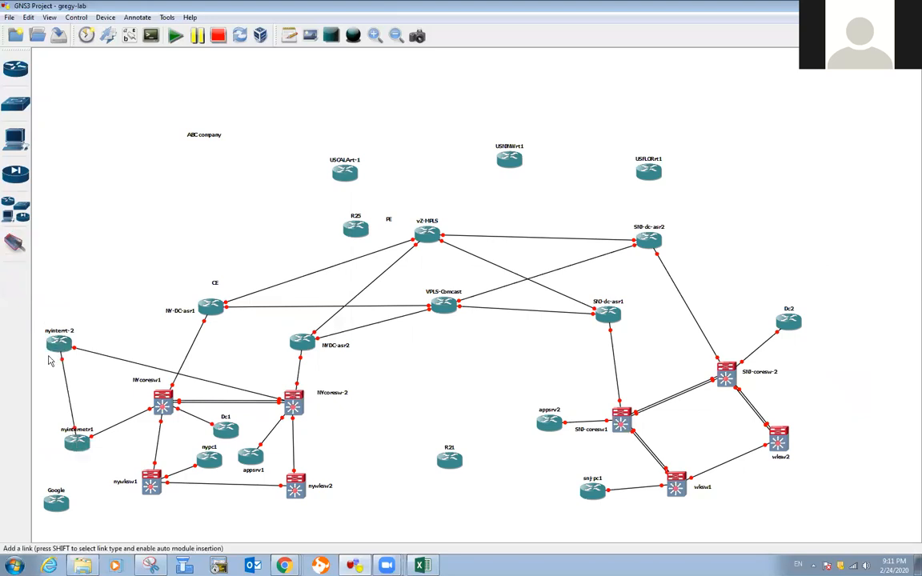
Step: Put the nyinternetr1 label below its router and move the Google router between nyinterrt-2 and nyinternetr1
{"action": "left_click_drag", "start_coordinate": [70, 432], "coordinate": [89, 459]}
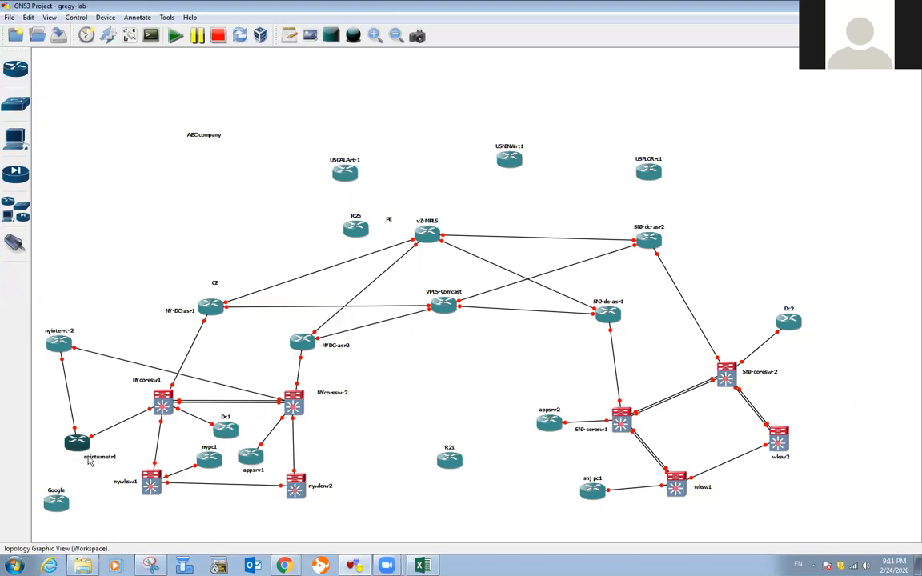
{"action": "left_click_drag", "start_coordinate": [61, 358], "coordinate": [66, 363]}
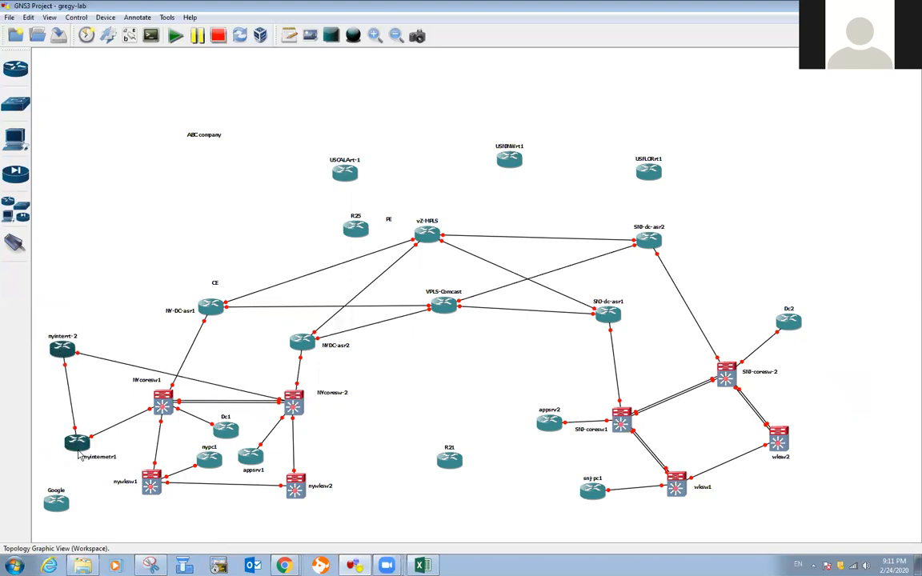
{"action": "left_click_drag", "start_coordinate": [78, 453], "coordinate": [81, 455]}
{"action": "left_click_drag", "start_coordinate": [68, 506], "coordinate": [48, 426]}
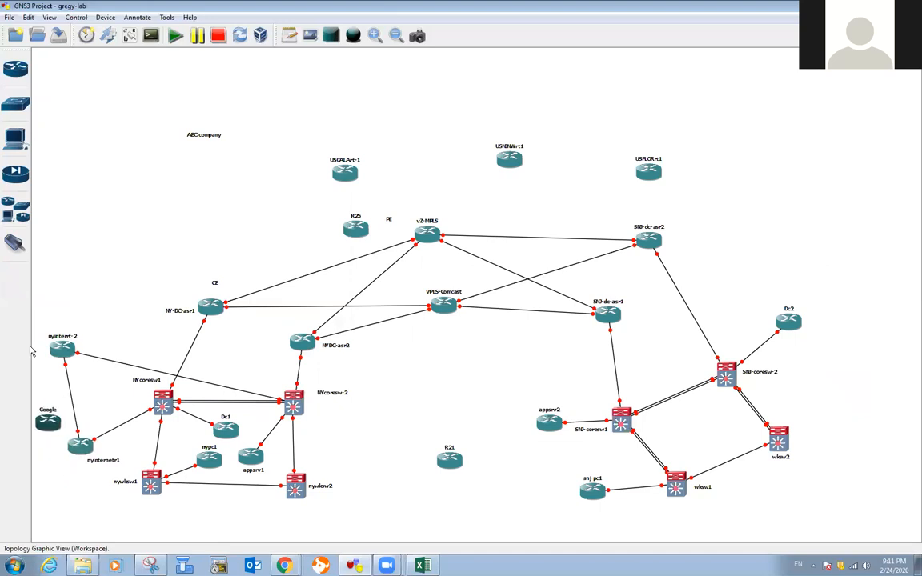
{"action": "left_click", "coordinate": [15, 241]}
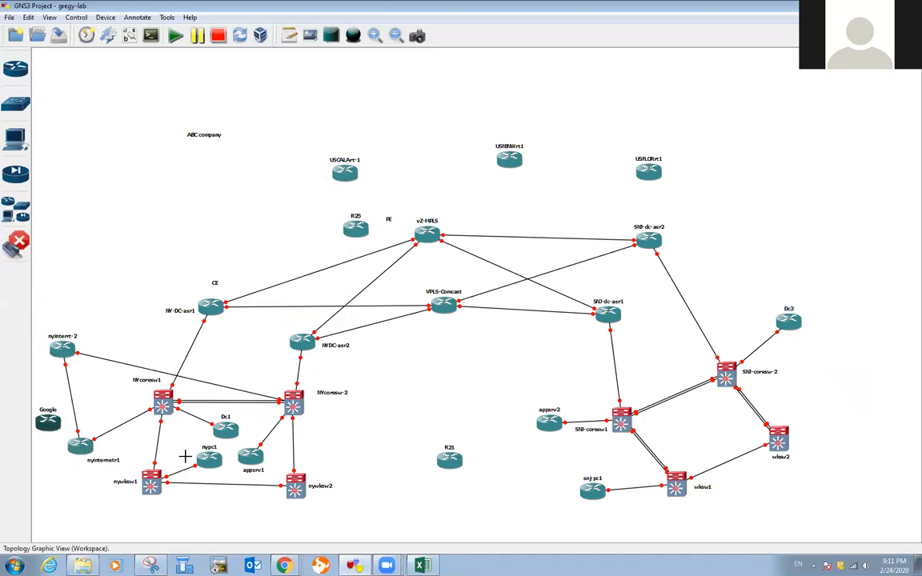
{"action": "left_click", "coordinate": [60, 349]}
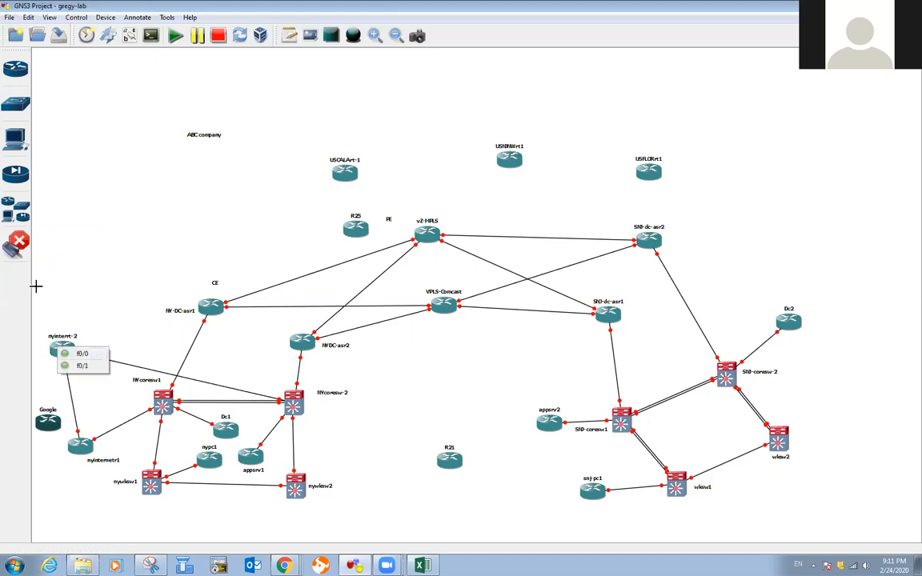
{"action": "left_click", "coordinate": [16, 241]}
{"action": "right_click", "coordinate": [63, 351]}
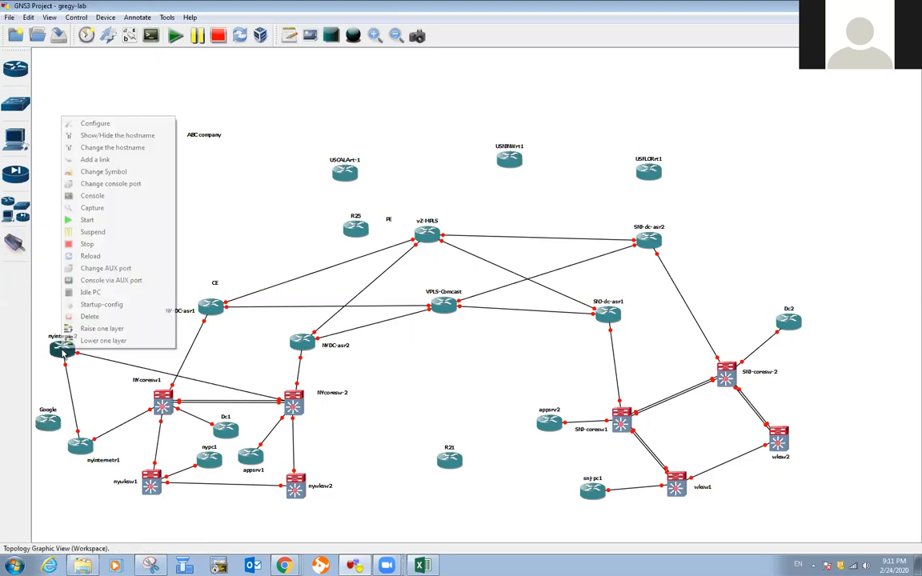
{"action": "left_click", "coordinate": [104, 147]}
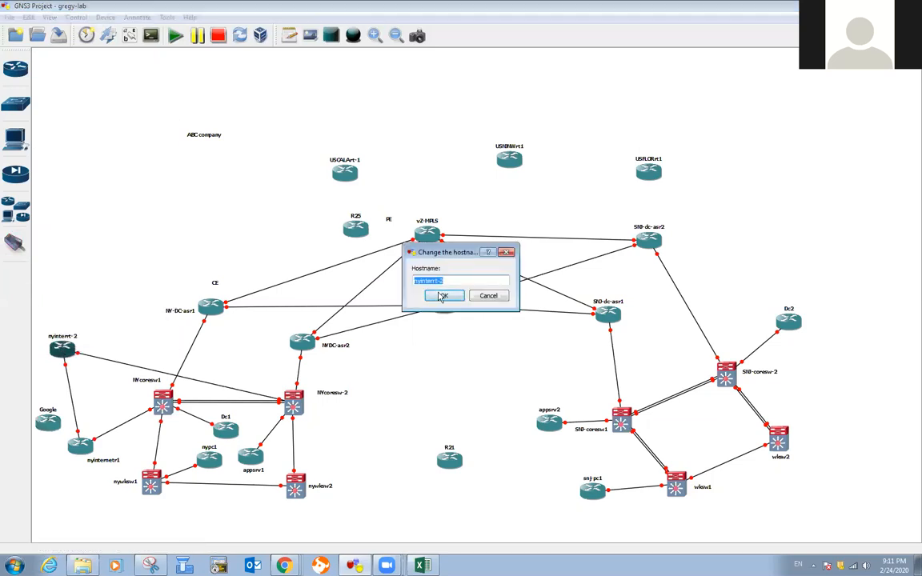
{"action": "left_click", "coordinate": [487, 296]}
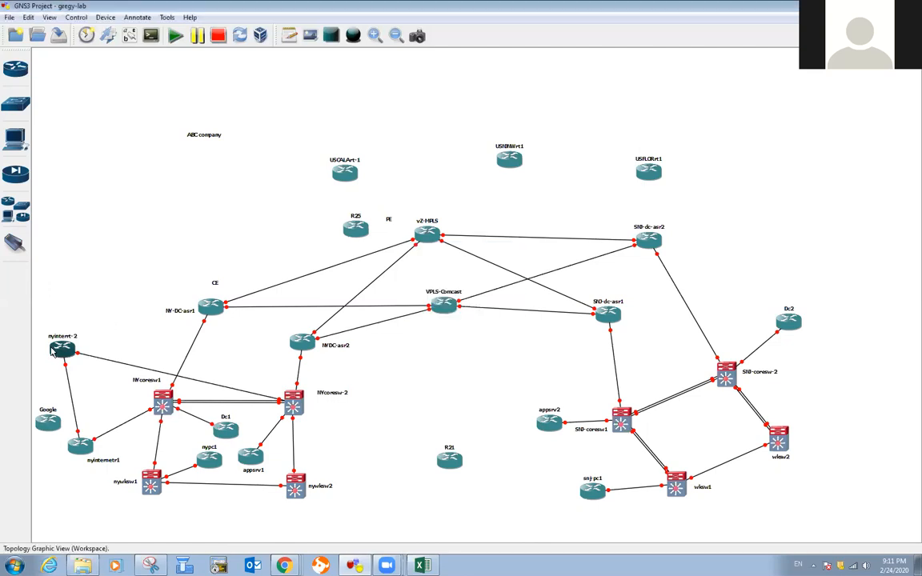
Step: Configure nyinterrt-2 with NM-1FE-TX adapters in slot 1 and slot 2
{"action": "right_click", "coordinate": [52, 352]}
{"action": "left_click", "coordinate": [85, 112]}
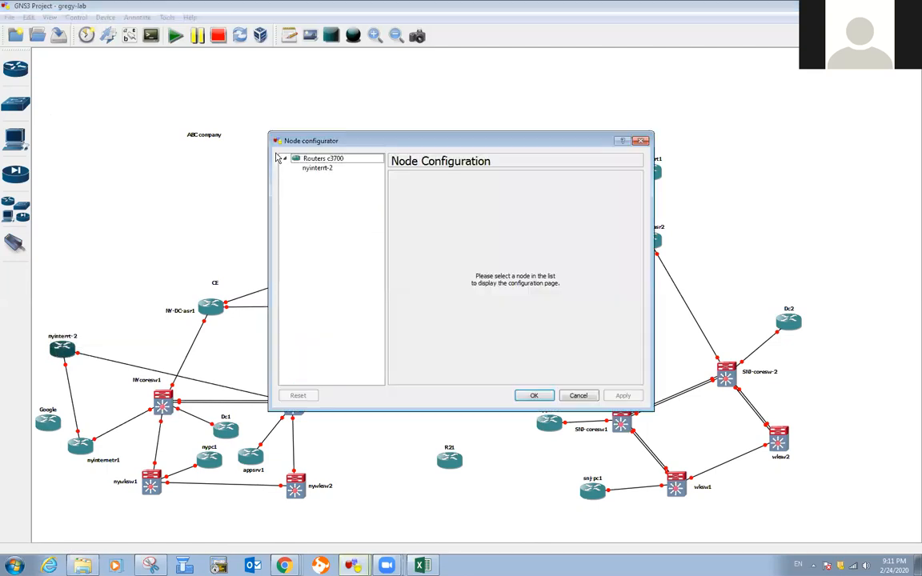
{"action": "left_click", "coordinate": [317, 168]}
{"action": "left_click", "coordinate": [502, 183]}
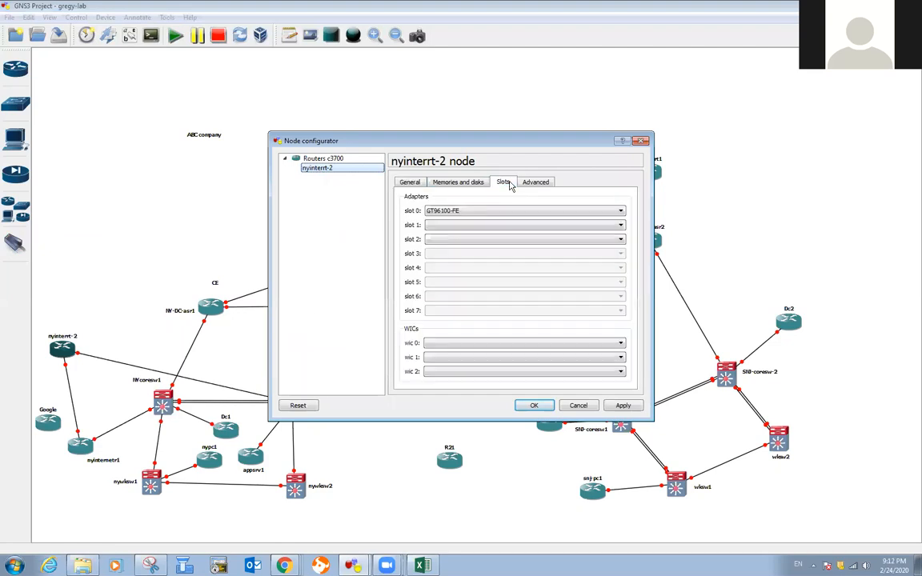
{"action": "left_click", "coordinate": [469, 224]}
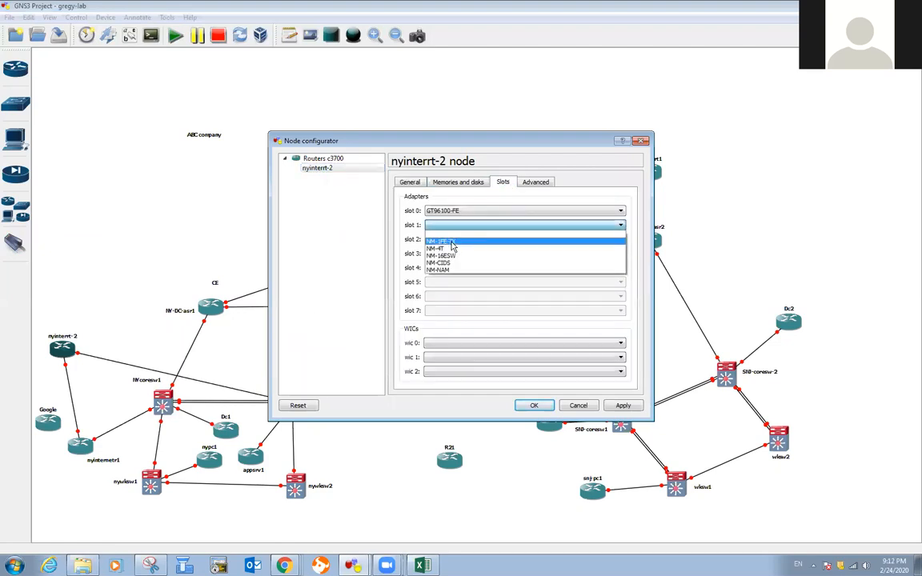
{"action": "left_click", "coordinate": [454, 247]}
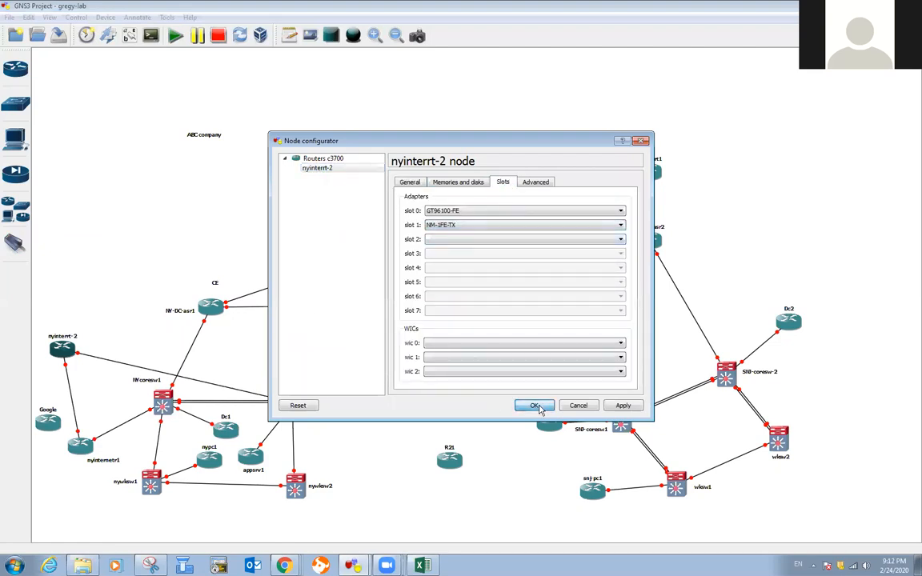
{"action": "left_click", "coordinate": [468, 239]}
{"action": "left_click", "coordinate": [462, 262]}
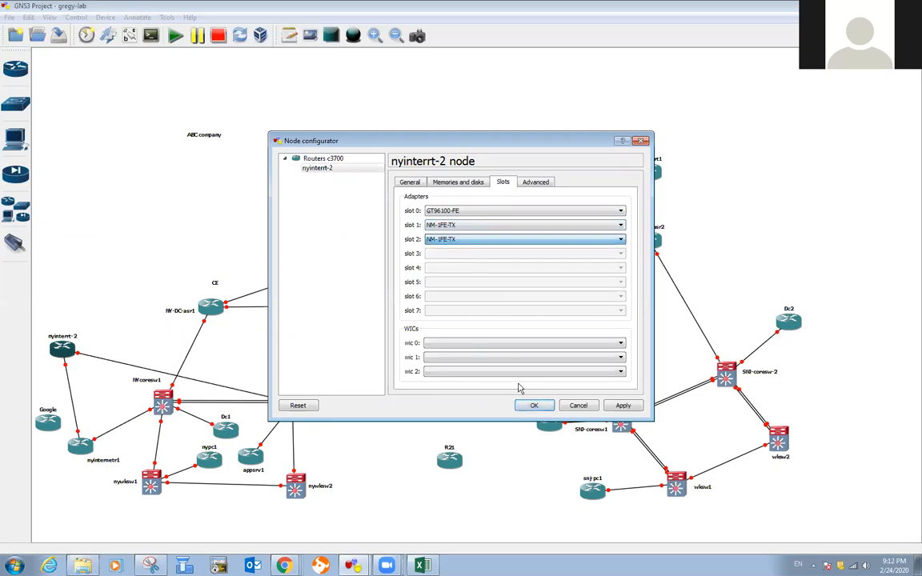
{"action": "left_click", "coordinate": [532, 406]}
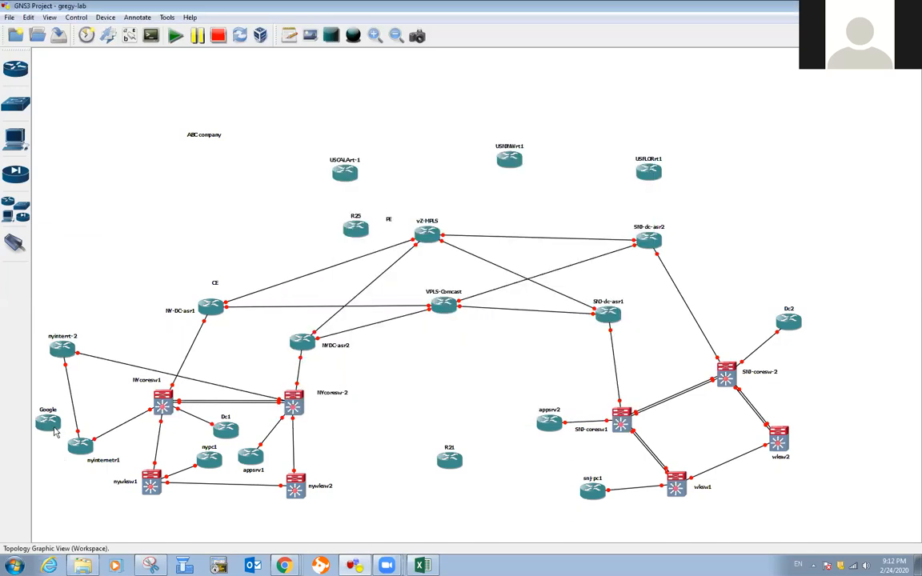
Step: Configure nyinternetr1 with NM-1FE-TX adapters in slot 1 and slot 2
{"action": "right_click", "coordinate": [80, 453]}
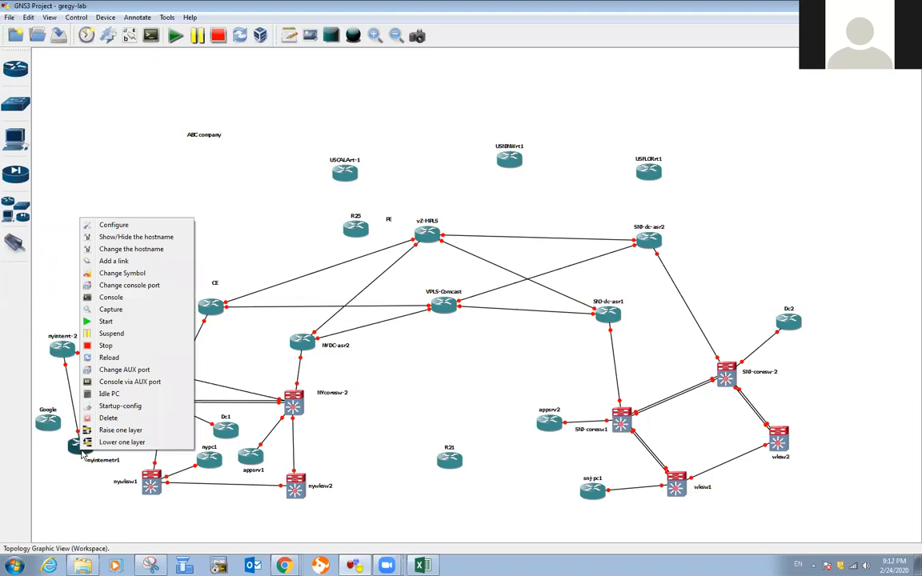
{"action": "left_click", "coordinate": [114, 224]}
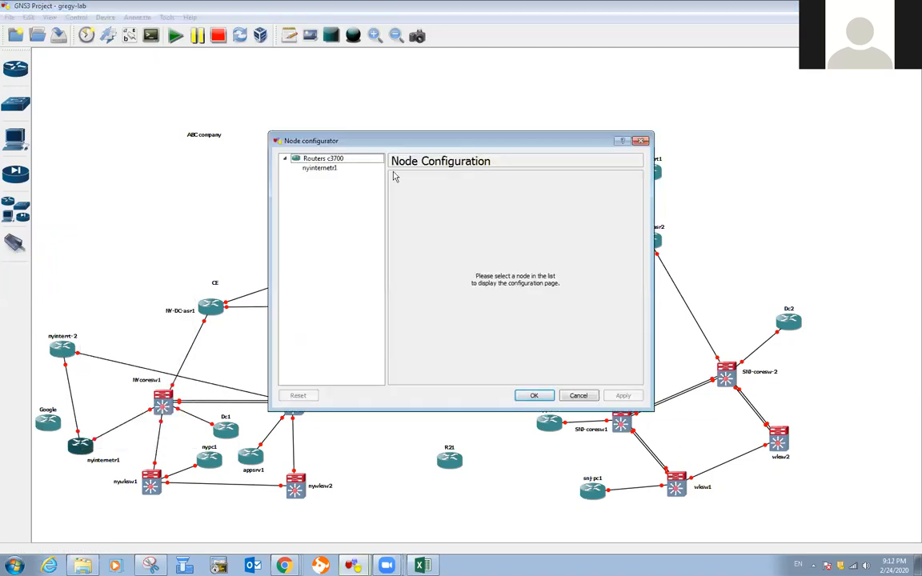
{"action": "left_click", "coordinate": [328, 158]}
{"action": "left_click", "coordinate": [528, 182]}
{"action": "left_click", "coordinate": [503, 182]}
{"action": "left_click", "coordinate": [467, 225]}
{"action": "left_click", "coordinate": [458, 243]}
{"action": "left_click", "coordinate": [450, 256]}
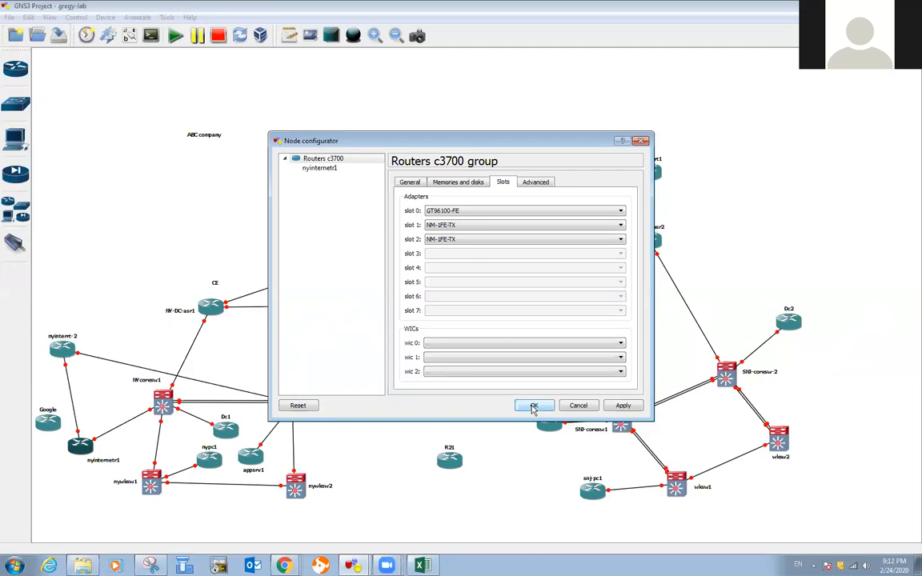
{"action": "left_click", "coordinate": [533, 406]}
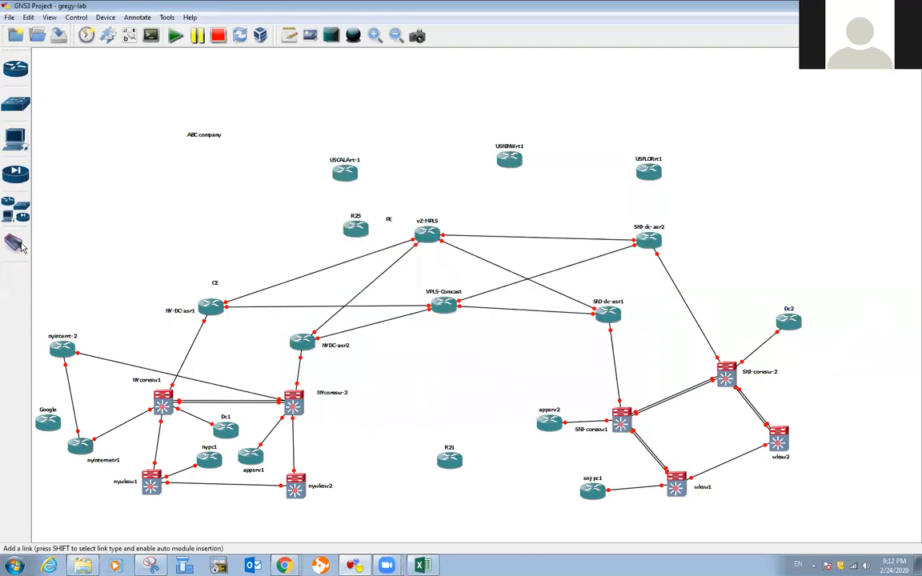
Step: Move the Google router below nyinternetr1 and place its label beneath its icon
{"action": "left_click_drag", "start_coordinate": [79, 453], "coordinate": [80, 452]}
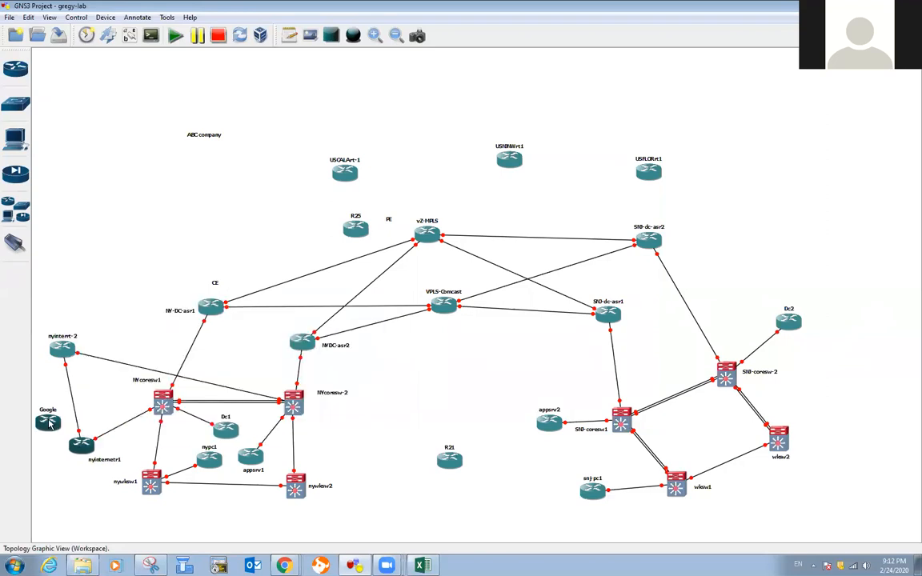
{"action": "left_click_drag", "start_coordinate": [49, 424], "coordinate": [48, 414]}
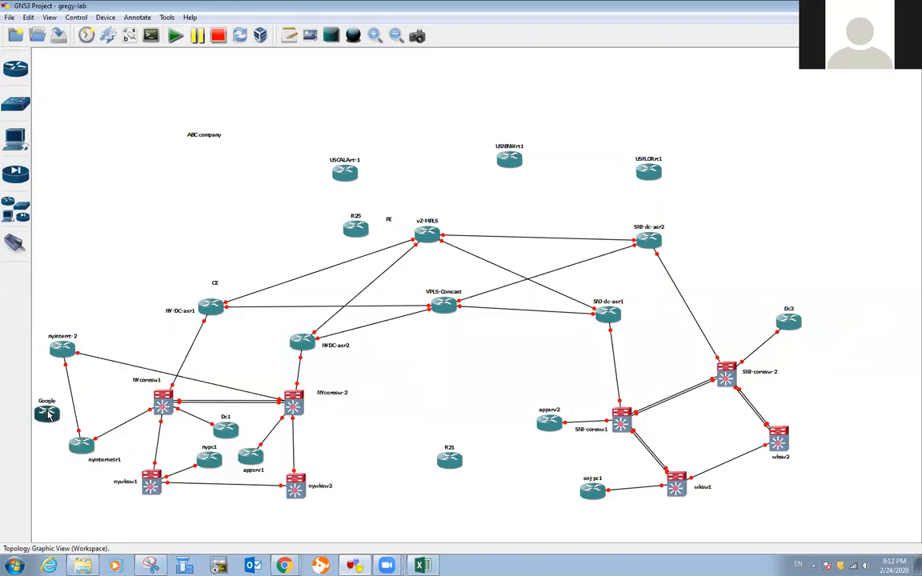
{"action": "left_click_drag", "start_coordinate": [48, 413], "coordinate": [71, 528]}
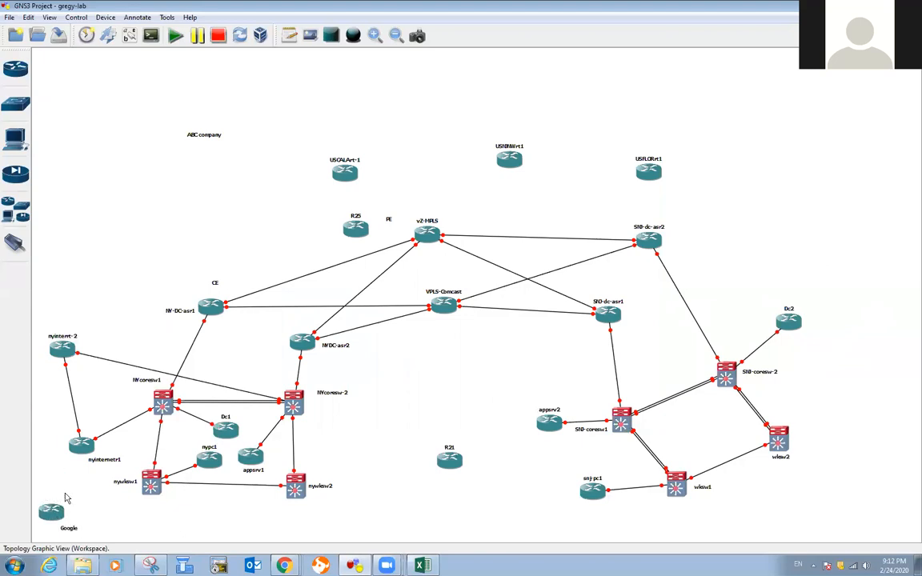
Step: Add two c3700 routers to the topology and place R29 beside the link between nyinterrt-2 and nyinternetr1, on its outer side
{"action": "left_click", "coordinate": [18, 210]}
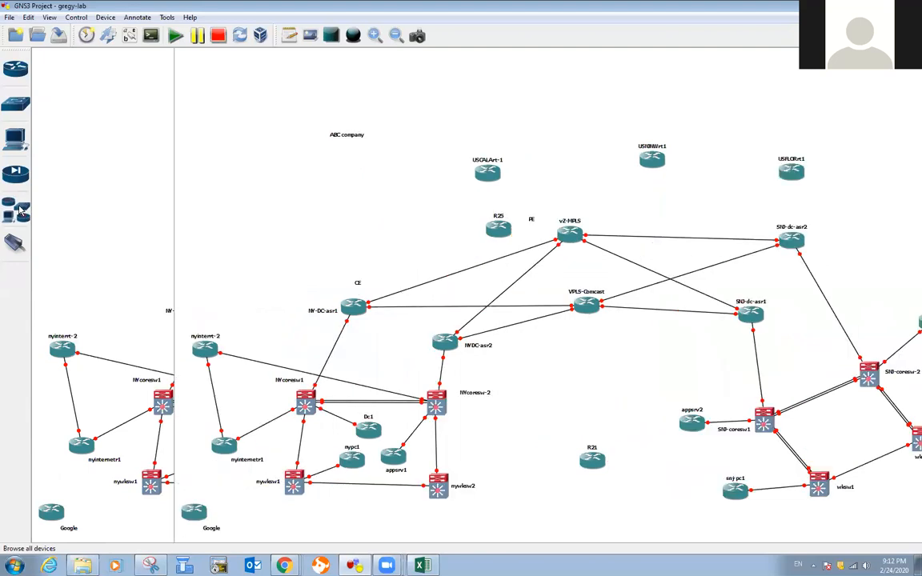
{"action": "left_click_drag", "start_coordinate": [68, 105], "coordinate": [261, 232]}
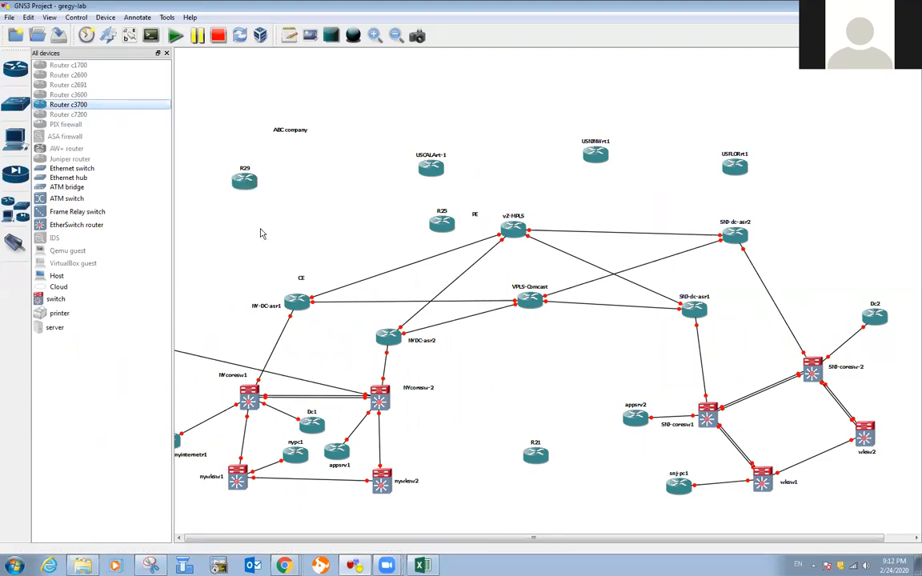
{"action": "left_click", "coordinate": [166, 54]}
{"action": "left_click_drag", "start_coordinate": [156, 182], "coordinate": [52, 426]}
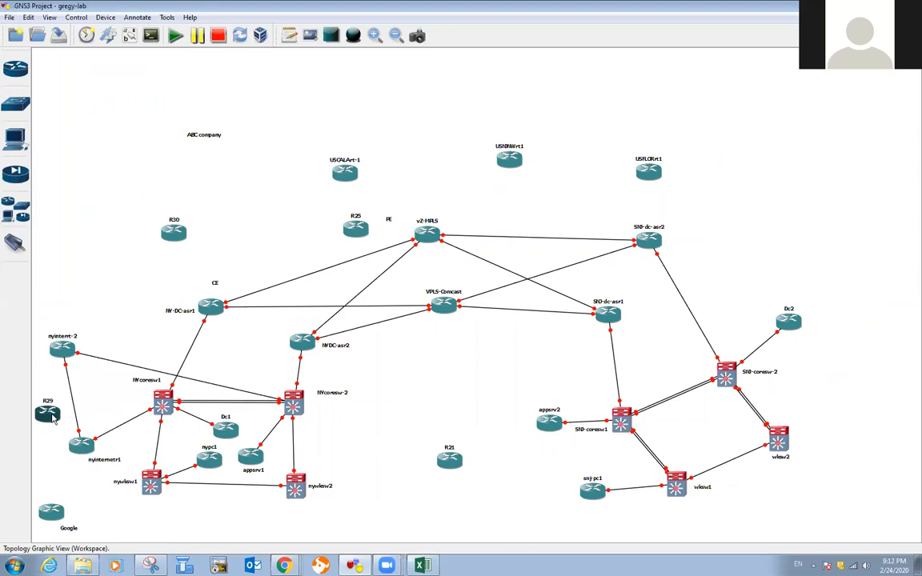
Step: Rename router R29 as vz-int- and router R30 as comcast-int
{"action": "right_click", "coordinate": [50, 412]}
{"action": "left_click", "coordinate": [104, 215]}
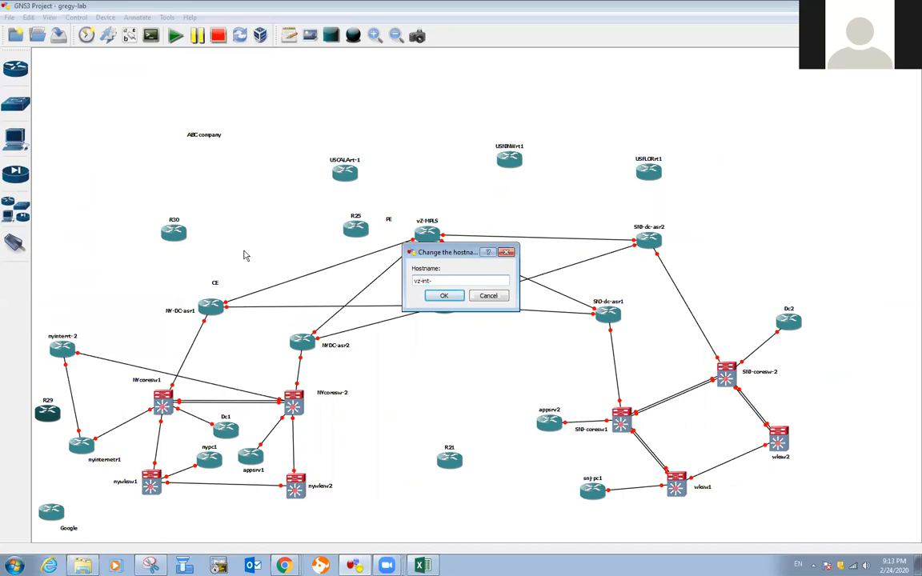
{"action": "left_click", "coordinate": [443, 295]}
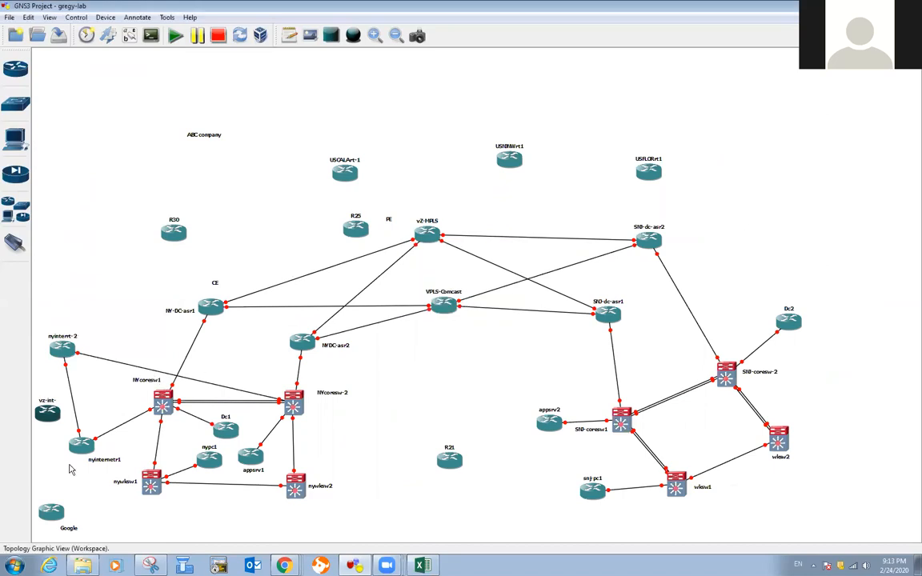
{"action": "right_click", "coordinate": [174, 232]}
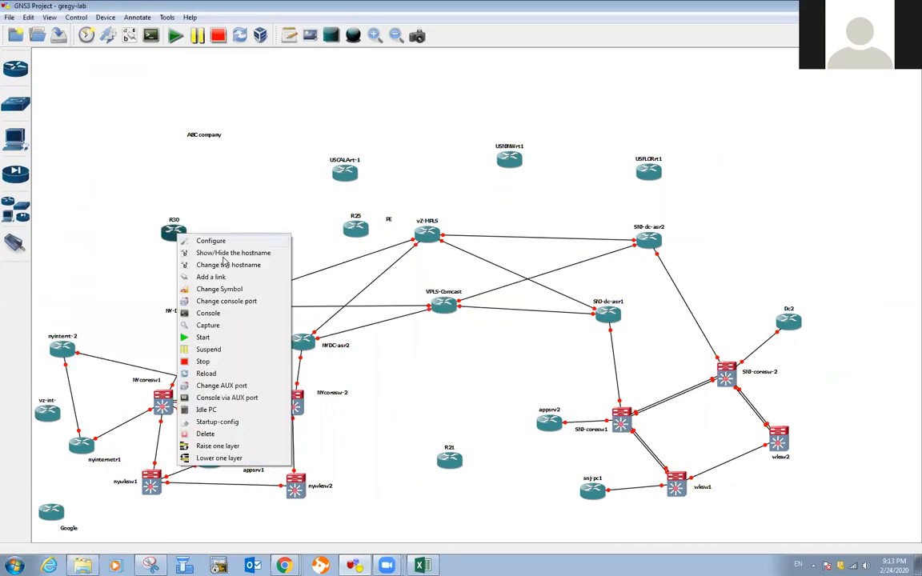
{"action": "left_click", "coordinate": [227, 265]}
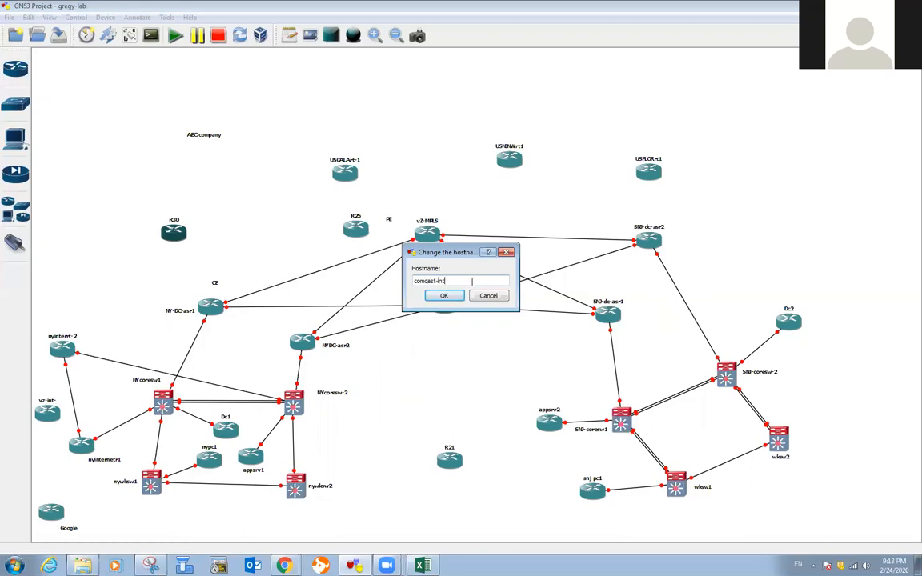
{"action": "left_click", "coordinate": [444, 296]}
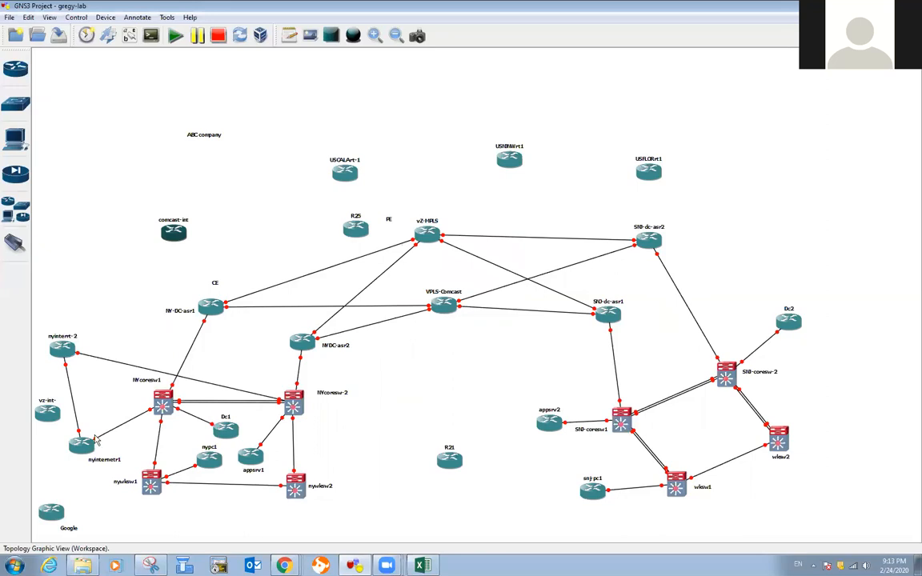
Step: Shift nyinterrt-2 and nyinternetr1 toward the core switches and line up vz-int- and comcast-int in a column above the Google router
{"action": "left_click_drag", "start_coordinate": [173, 235], "coordinate": [72, 490]}
{"action": "left_click_drag", "start_coordinate": [83, 447], "coordinate": [92, 427]}
{"action": "left_click_drag", "start_coordinate": [62, 355], "coordinate": [94, 334]}
{"action": "left_click_drag", "start_coordinate": [88, 424], "coordinate": [57, 395]}
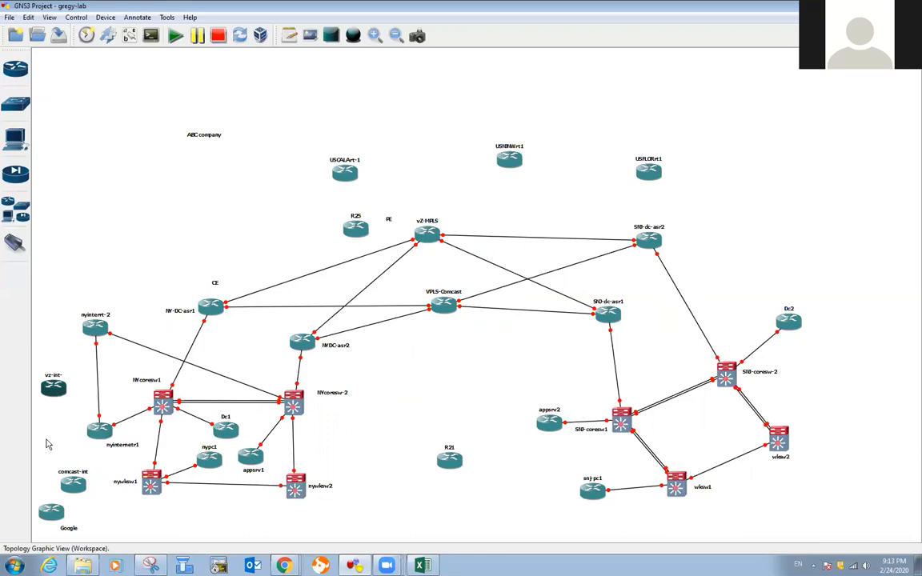
{"action": "left_click_drag", "start_coordinate": [73, 480], "coordinate": [55, 467]}
{"action": "left_click_drag", "start_coordinate": [56, 390], "coordinate": [52, 396]}
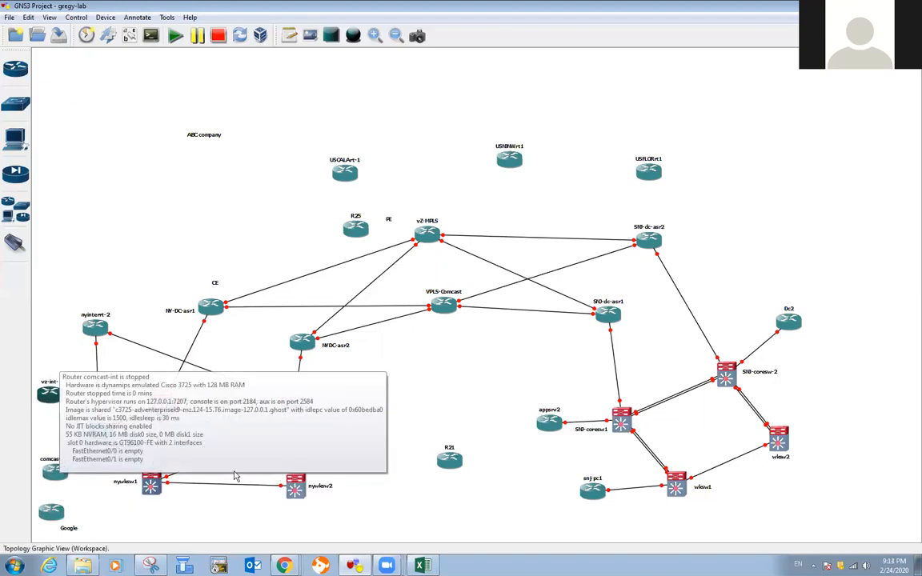
Step: Link nyinterrt-2 port f1/0 to vz-int- port f0/0
{"action": "left_click", "coordinate": [14, 248]}
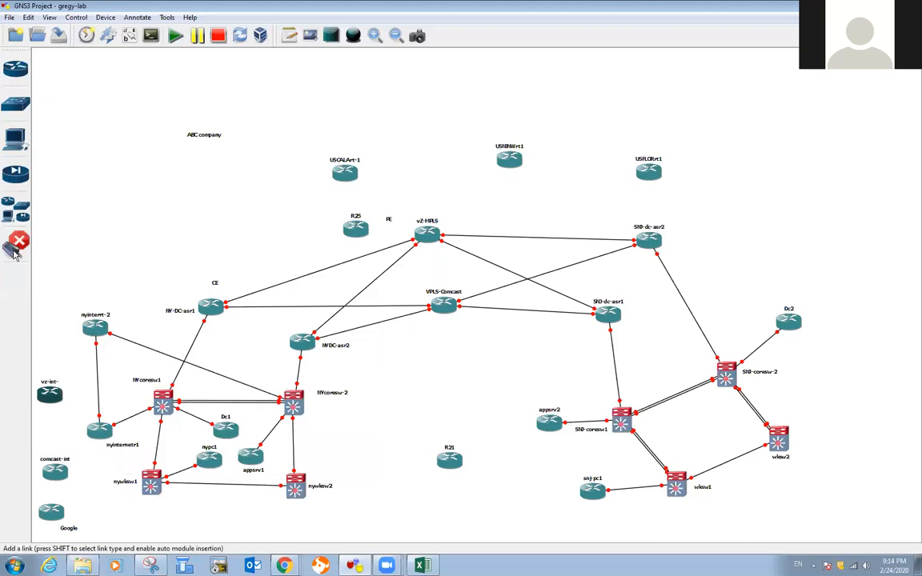
{"action": "left_click", "coordinate": [93, 329]}
{"action": "left_click", "coordinate": [102, 364]}
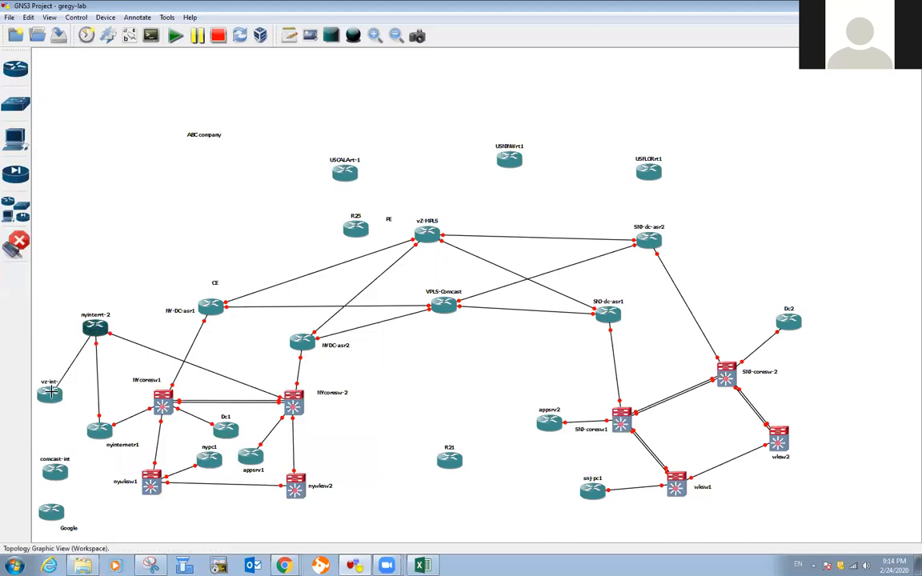
{"action": "left_click", "coordinate": [51, 393]}
{"action": "left_click", "coordinate": [68, 406]}
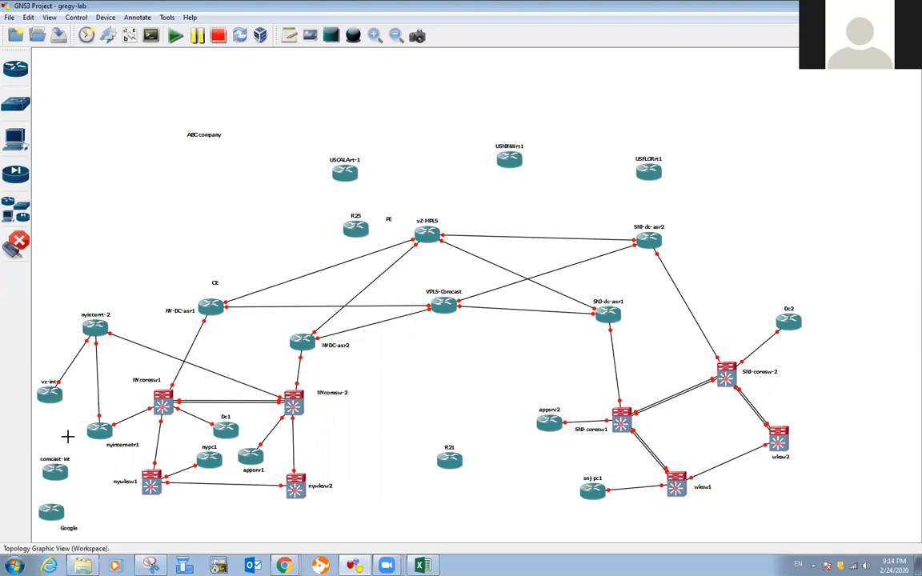
Step: Link comcast-int port f0/0 to nyinternetr1 port f1/0
{"action": "left_click", "coordinate": [56, 473]}
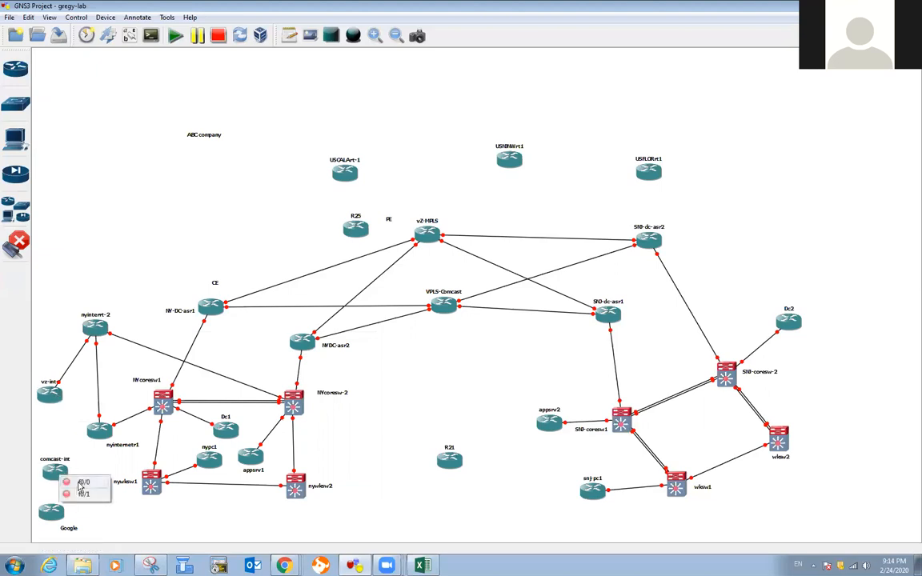
{"action": "left_click", "coordinate": [80, 481]}
{"action": "left_click", "coordinate": [96, 436]}
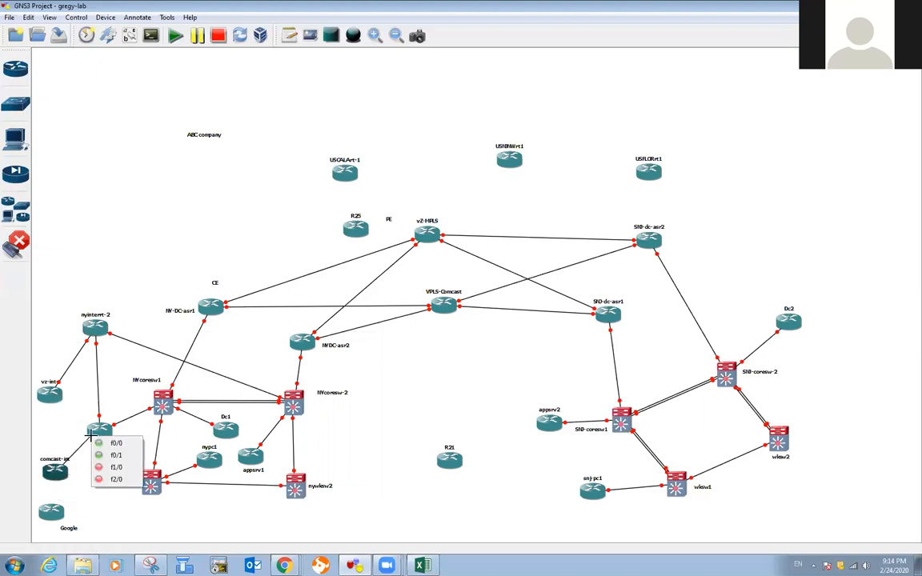
{"action": "left_click", "coordinate": [97, 471]}
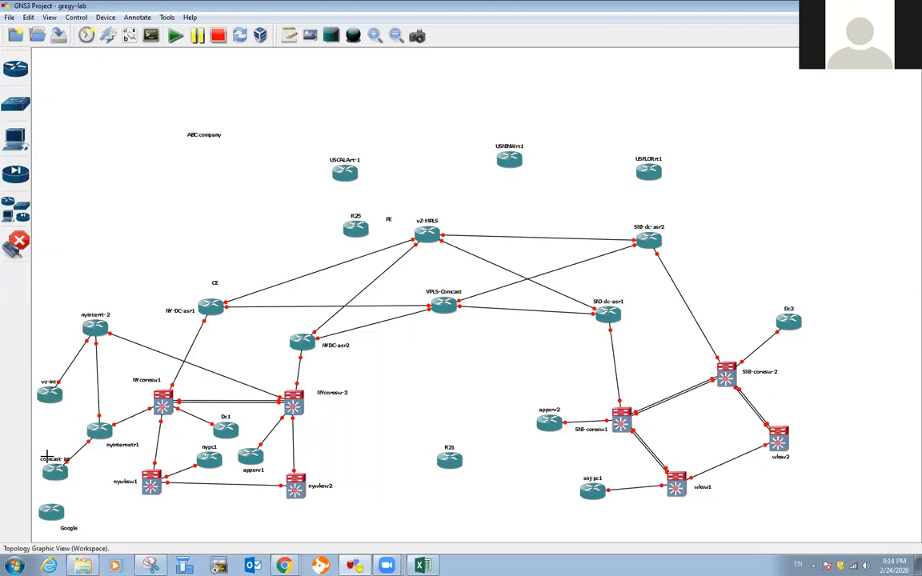
Step: Link vz-int- port f0/1 to comcast-int port f0/1
{"action": "left_click", "coordinate": [51, 396]}
{"action": "left_click", "coordinate": [59, 416]}
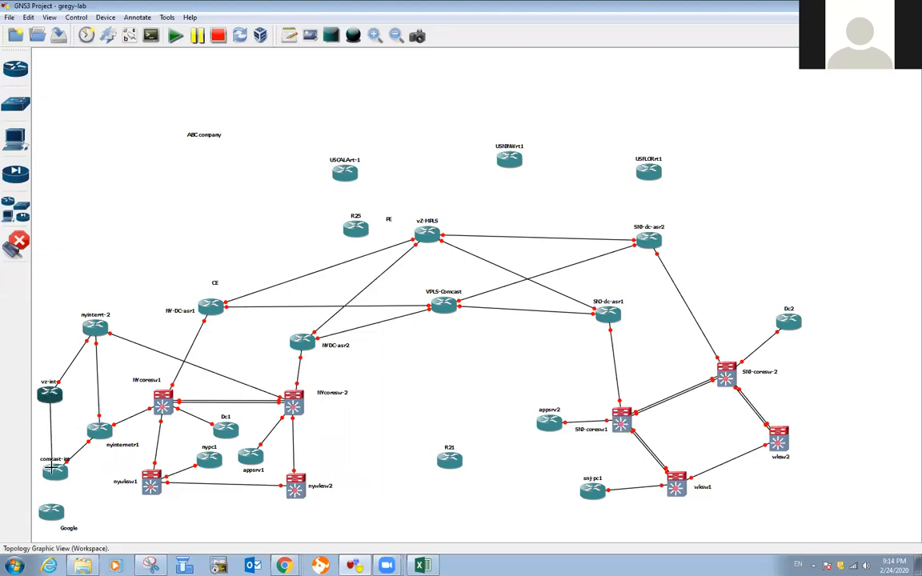
{"action": "left_click", "coordinate": [56, 463]}
{"action": "left_click", "coordinate": [74, 475]}
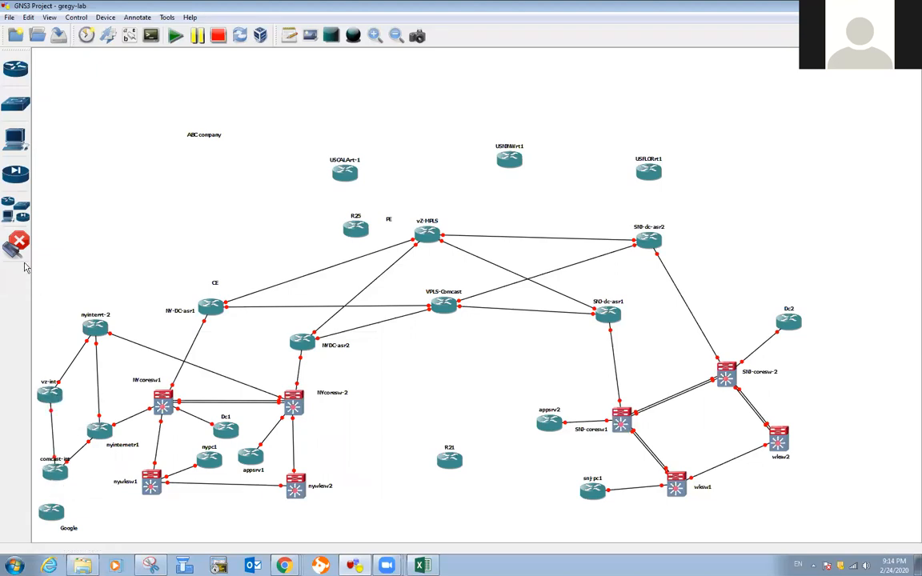
Step: Configure comcast-int with an NM-1FE-TX adapter in slot 1 and move its label below the router icon
{"action": "left_click", "coordinate": [61, 480]}
{"action": "right_click", "coordinate": [50, 473]}
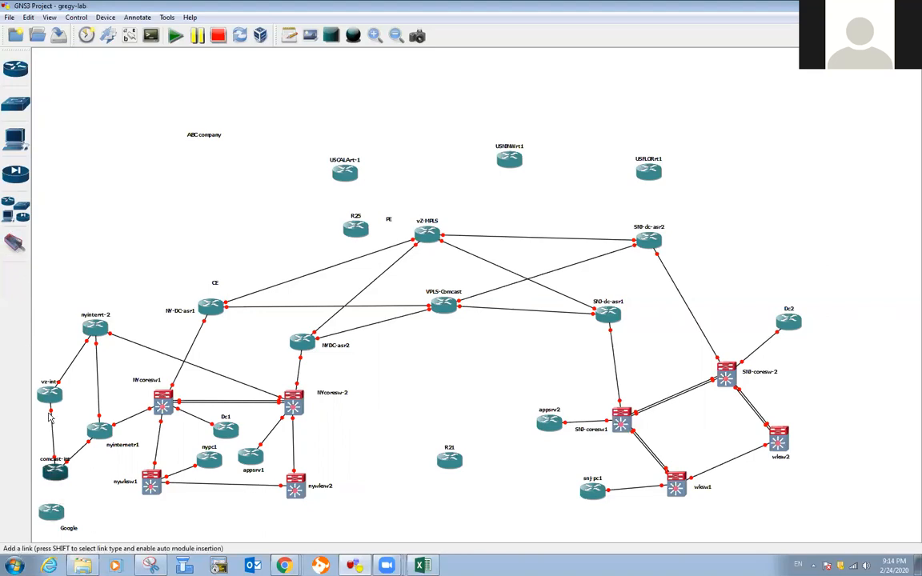
{"action": "right_click", "coordinate": [52, 470]}
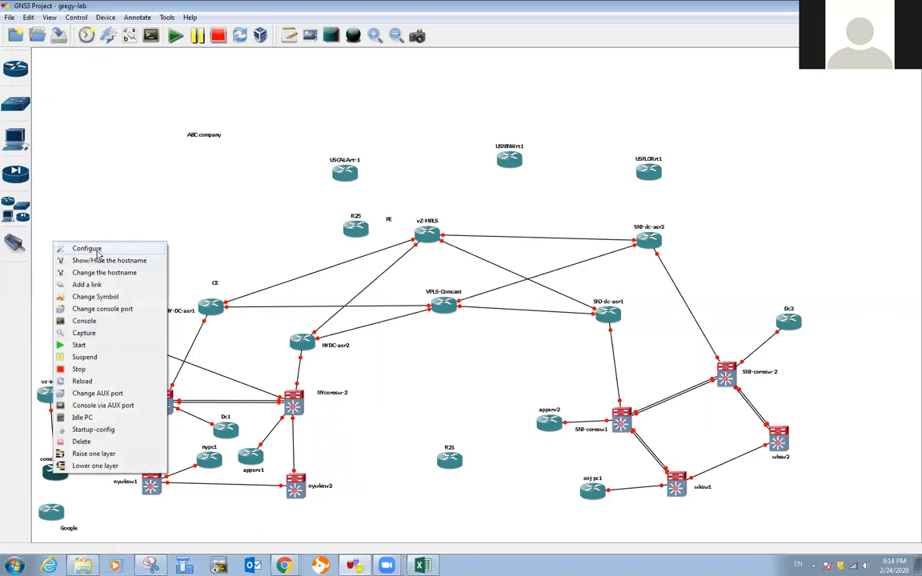
{"action": "left_click", "coordinate": [89, 249]}
{"action": "left_click", "coordinate": [339, 168]}
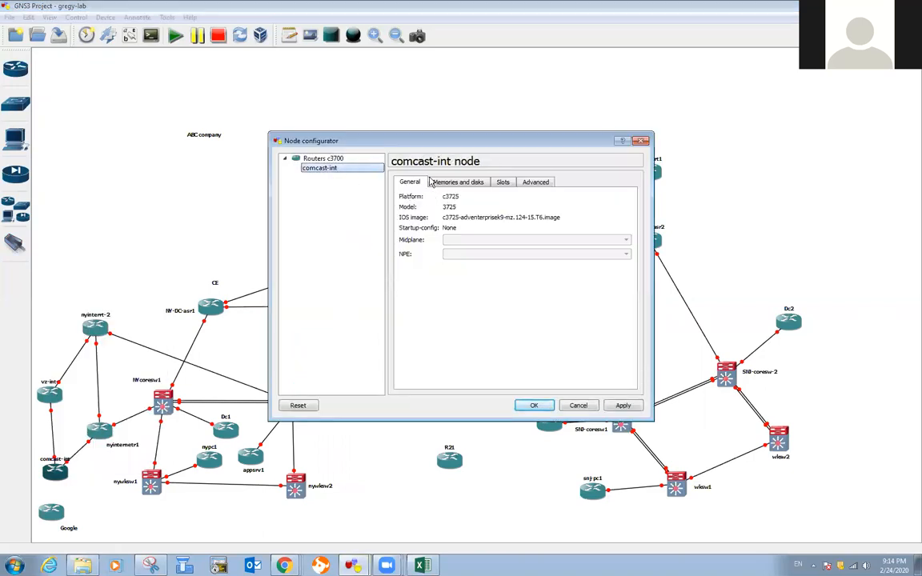
{"action": "left_click", "coordinate": [509, 185]}
{"action": "left_click", "coordinate": [506, 224]}
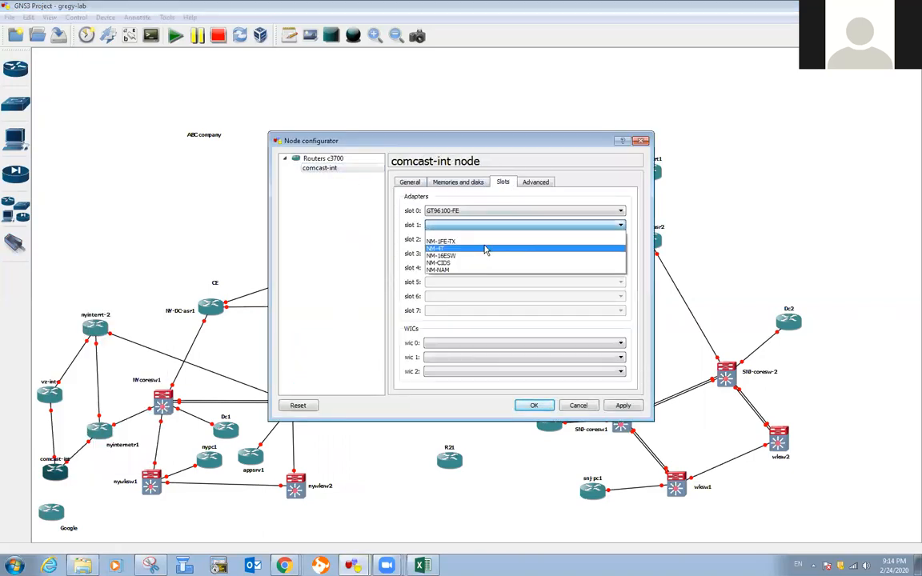
{"action": "left_click", "coordinate": [484, 248]}
{"action": "left_click", "coordinate": [534, 405]}
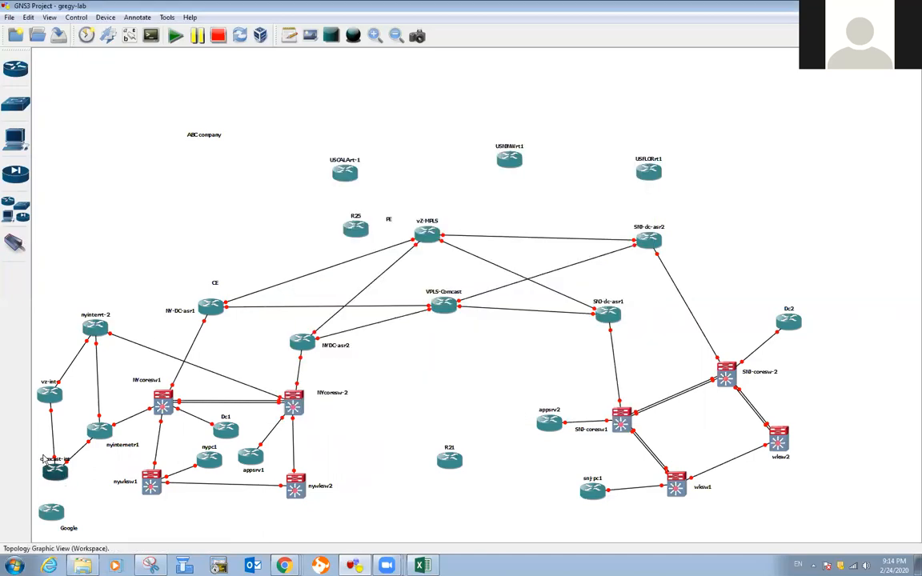
{"action": "left_click_drag", "start_coordinate": [49, 461], "coordinate": [65, 490]}
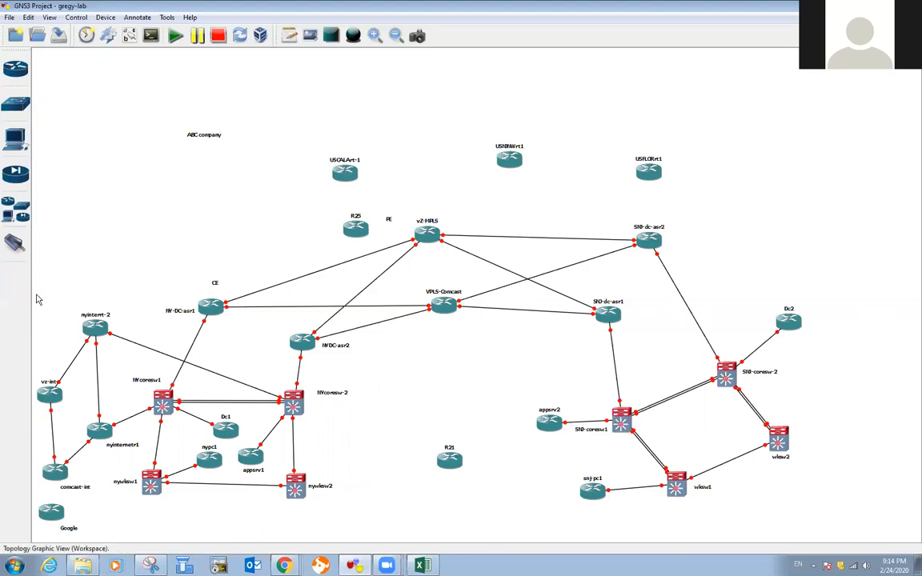
Step: Configure vz-int- with an NM-1FE-TX adapter in slot 1
{"action": "right_click", "coordinate": [50, 391]}
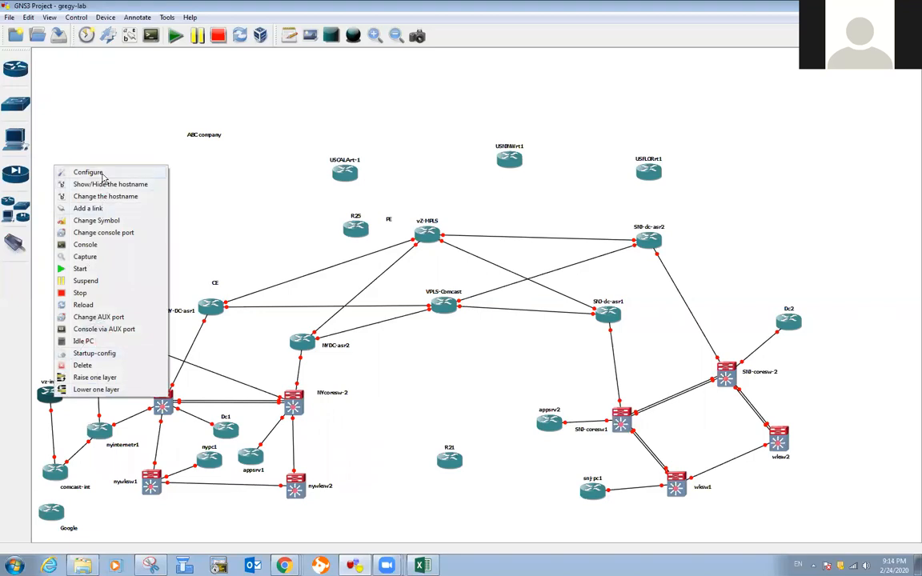
{"action": "left_click", "coordinate": [88, 173]}
{"action": "left_click", "coordinate": [312, 168]}
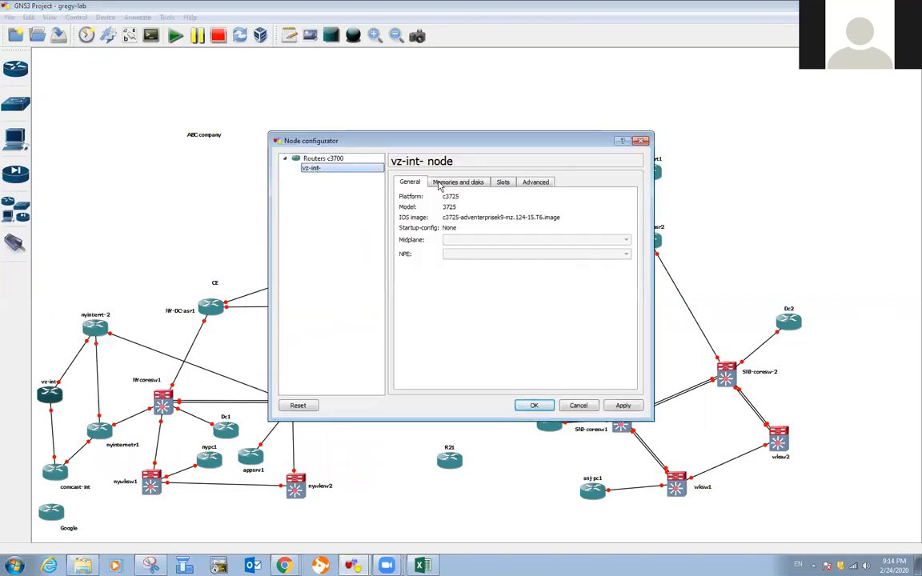
{"action": "left_click", "coordinate": [502, 182]}
{"action": "left_click", "coordinate": [484, 225]}
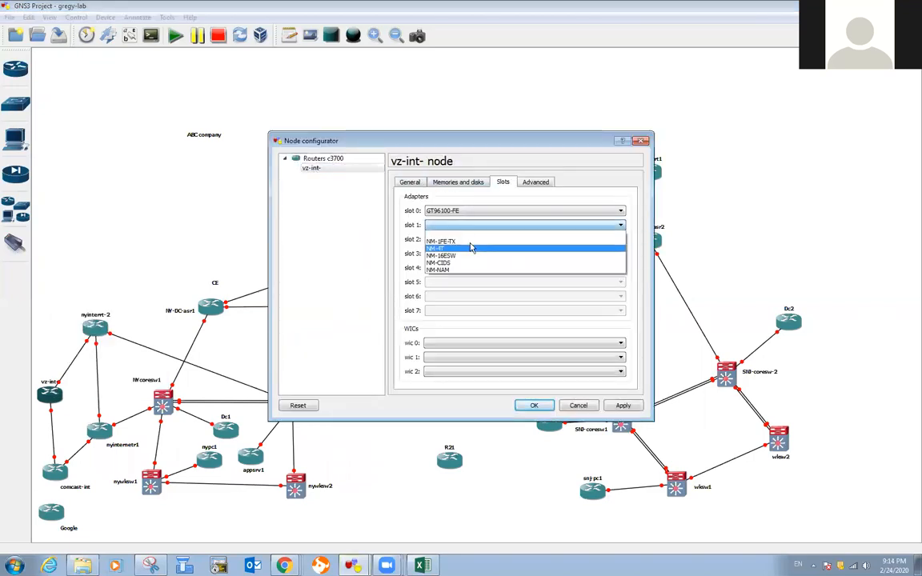
{"action": "left_click", "coordinate": [471, 248]}
{"action": "left_click", "coordinate": [533, 405]}
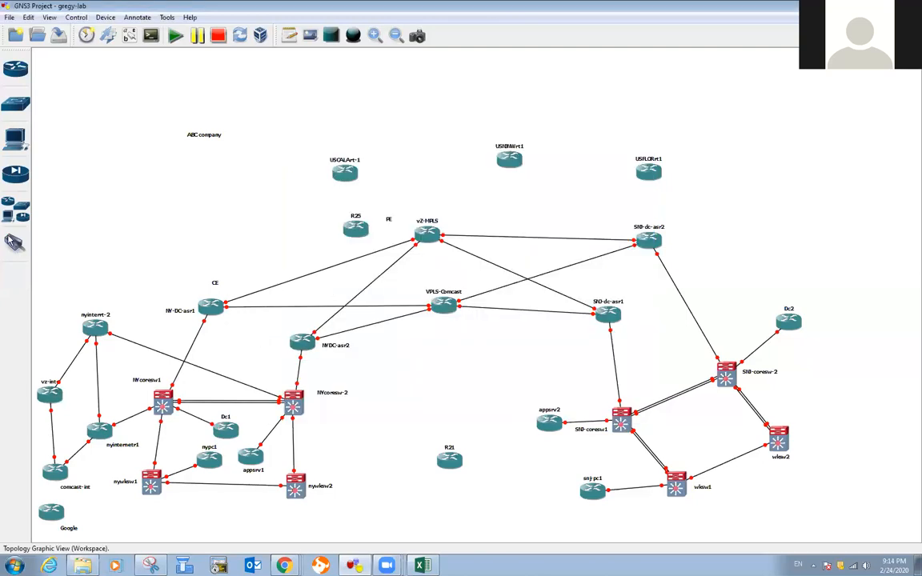
Step: Link Google port f0/0 to comcast-int port f1/0
{"action": "left_click", "coordinate": [13, 242]}
{"action": "left_click", "coordinate": [52, 513]}
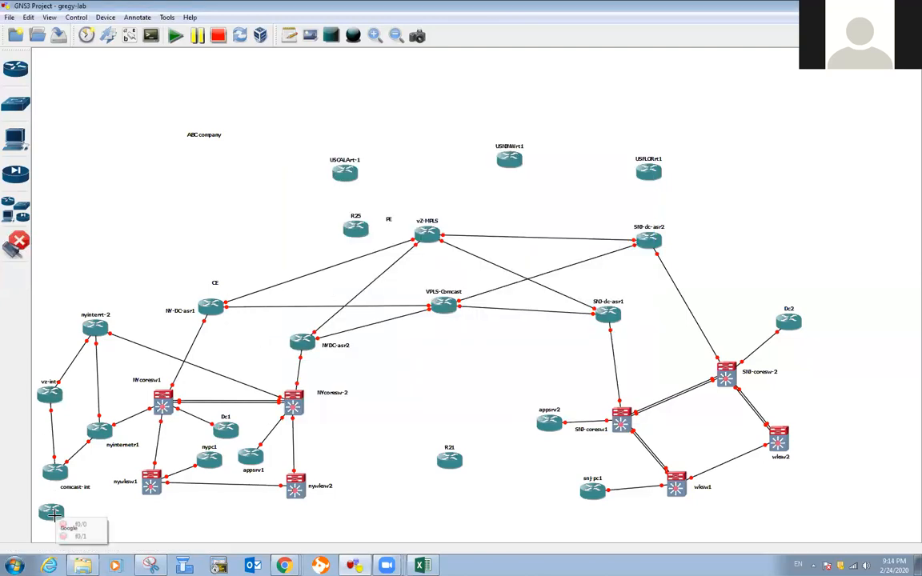
{"action": "left_click", "coordinate": [80, 524]}
{"action": "left_click", "coordinate": [54, 474]}
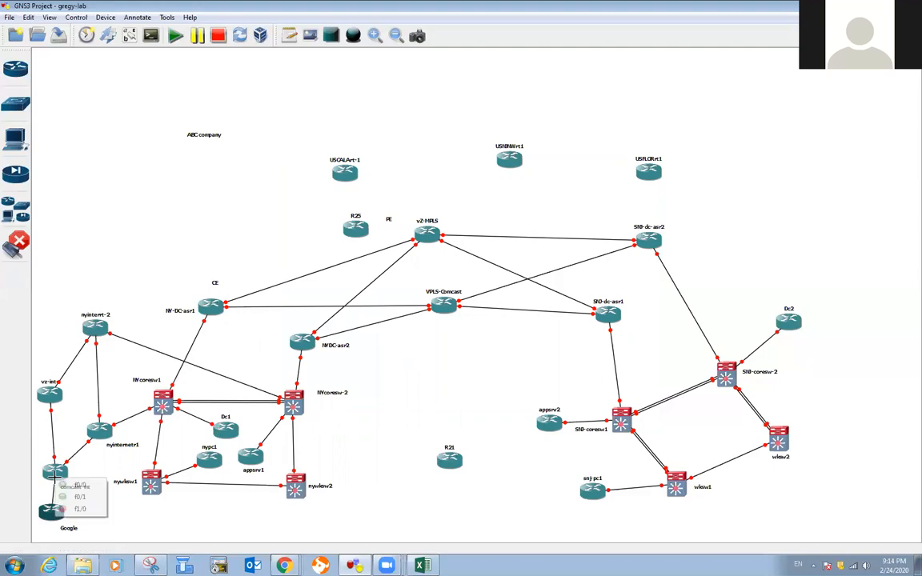
{"action": "left_click", "coordinate": [68, 508]}
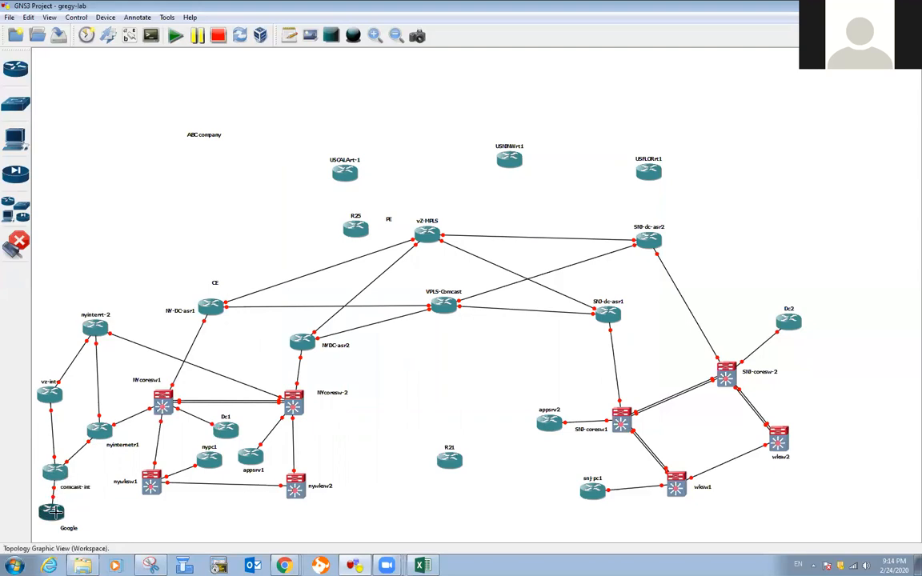
Step: Link vz-int- port f1/0 to Google port f0/1 and finish adding links
{"action": "left_click", "coordinate": [41, 392]}
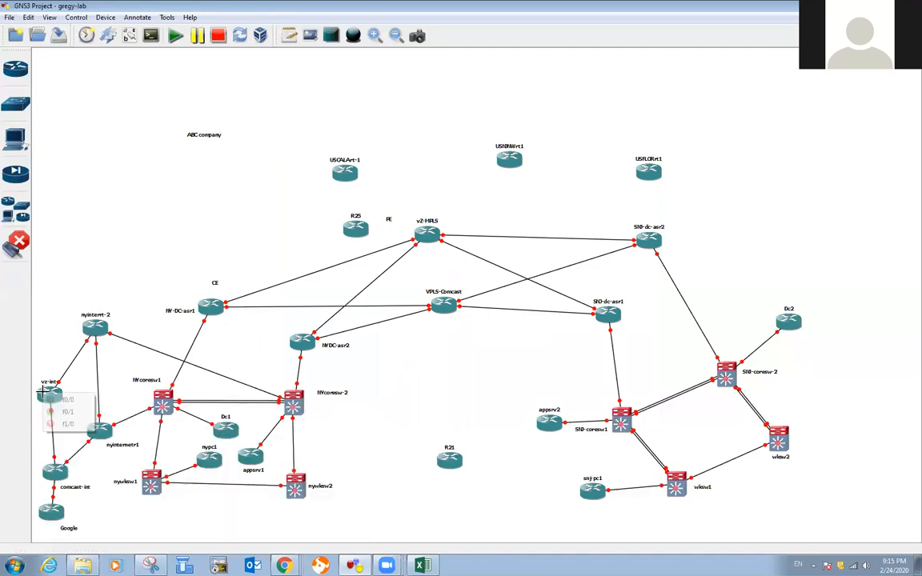
{"action": "left_click", "coordinate": [68, 423]}
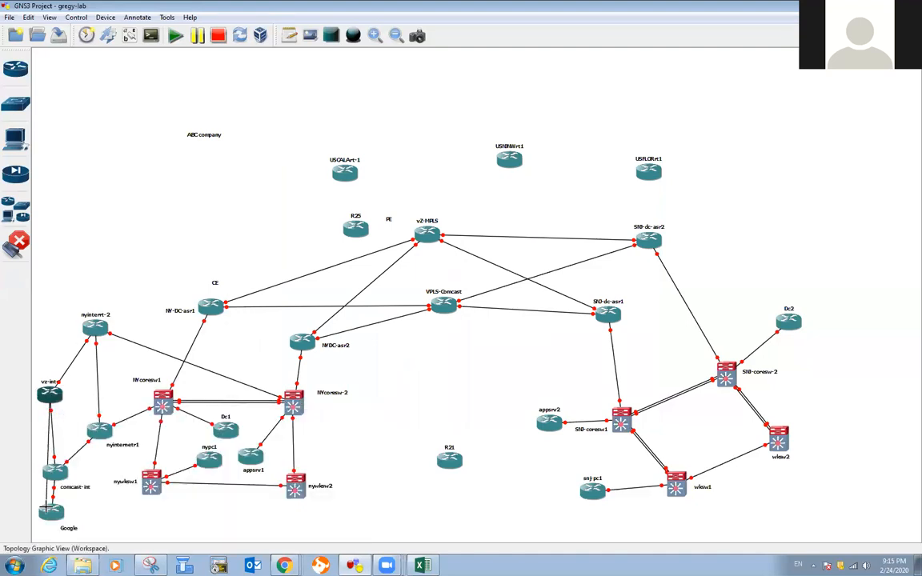
{"action": "left_click", "coordinate": [48, 506]}
{"action": "left_click", "coordinate": [60, 524]}
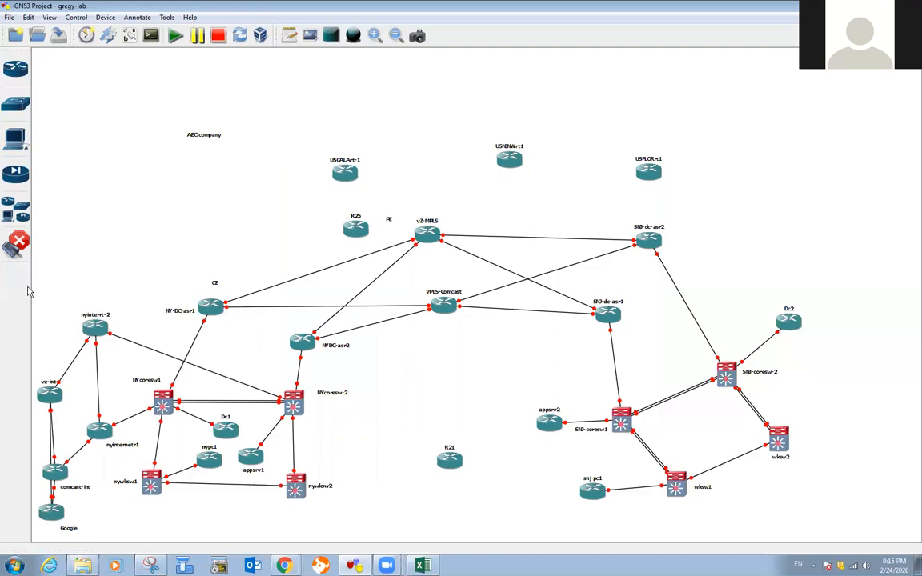
{"action": "left_click", "coordinate": [18, 240]}
Step: Reposition nyinterrt-2, nyinternetr1, vz-int- and comcast-int so the links between them and to Google no longer overlap
{"action": "left_click_drag", "start_coordinate": [94, 328], "coordinate": [119, 350]}
{"action": "left_click", "coordinate": [109, 432]}
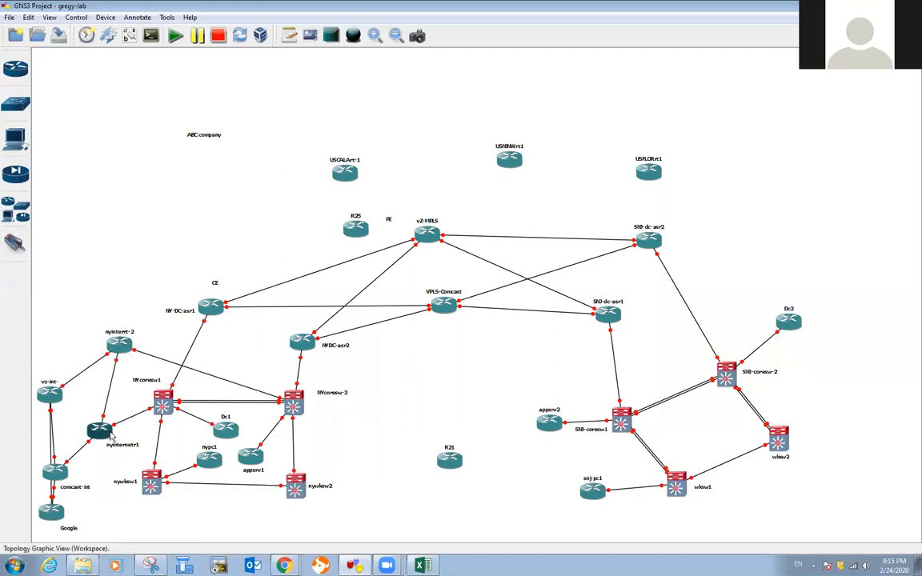
{"action": "left_click_drag", "start_coordinate": [112, 434], "coordinate": [124, 423]}
{"action": "mouse_move", "coordinate": [54, 399]}
{"action": "left_mouse_down"}
{"action": "mouse_move", "coordinate": [49, 365]}
{"action": "mouse_move", "coordinate": [61, 381]}
{"action": "left_mouse_up"}
{"action": "left_click_drag", "start_coordinate": [60, 476], "coordinate": [88, 462]}
{"action": "left_click_drag", "start_coordinate": [56, 378], "coordinate": [48, 410]}
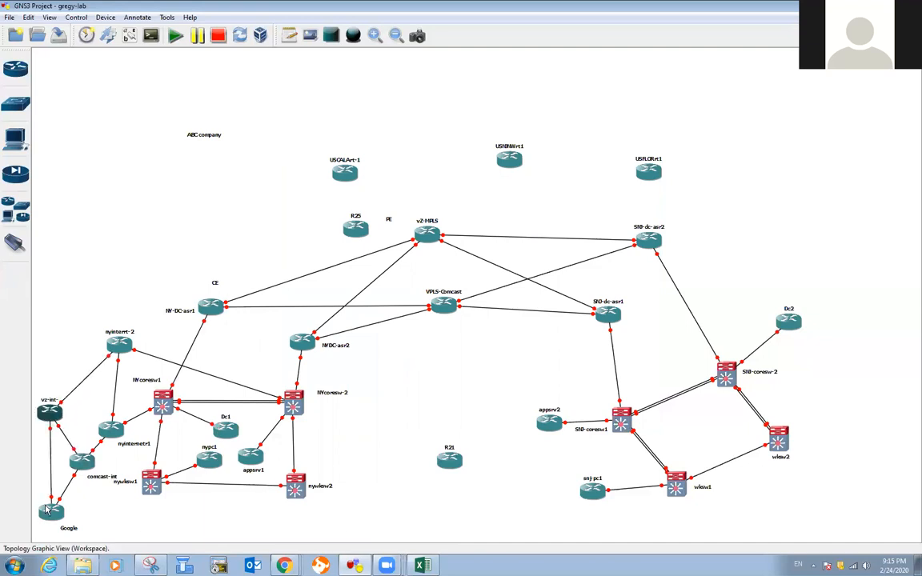
Step: Align nyinternetr1 beneath nyinterrt-2, nudge Google and vz-int-, and tuck the comcast-int and Google labels under their icons
{"action": "left_click_drag", "start_coordinate": [45, 506], "coordinate": [46, 512]}
{"action": "left_click_drag", "start_coordinate": [94, 478], "coordinate": [84, 482]}
{"action": "mouse_move", "coordinate": [111, 429]}
{"action": "left_mouse_down"}
{"action": "mouse_move", "coordinate": [120, 418]}
{"action": "mouse_move", "coordinate": [120, 440]}
{"action": "left_mouse_up"}
{"action": "left_click", "coordinate": [120, 346]}
{"action": "left_click", "coordinate": [118, 414]}
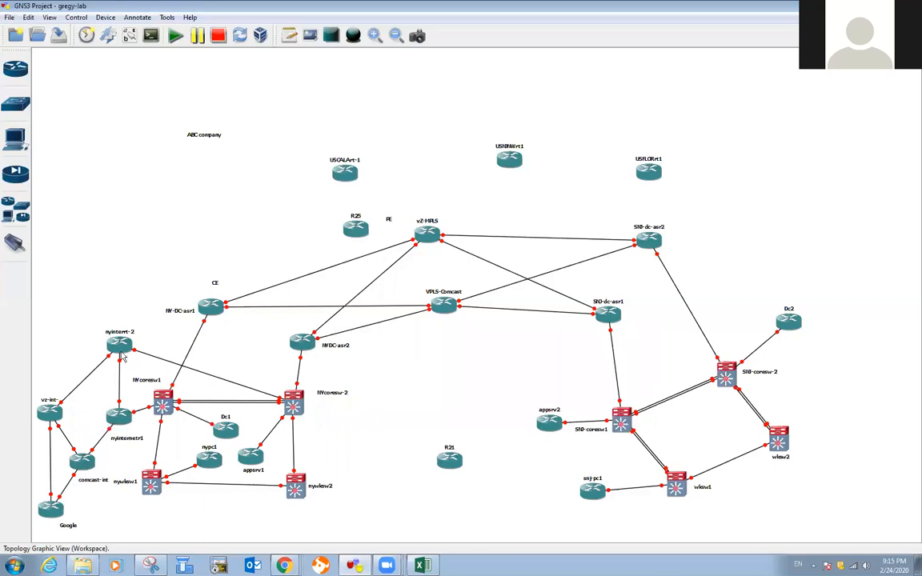
{"action": "mouse_move", "coordinate": [60, 413]}
{"action": "left_click_drag", "start_coordinate": [65, 530], "coordinate": [55, 525]}
{"action": "left_click_drag", "start_coordinate": [48, 416], "coordinate": [48, 418]}
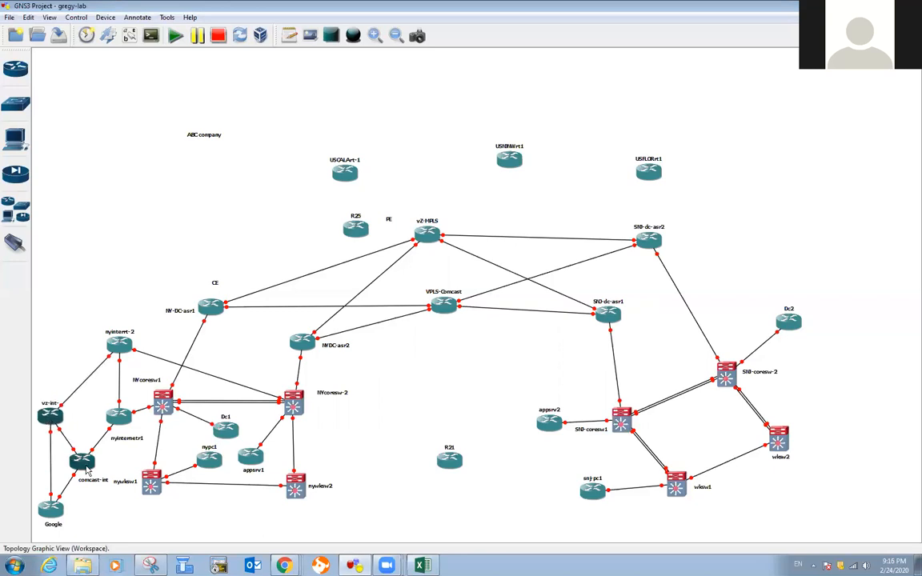
Step: Draw a rectangle around vz-int-, comcast-int and Google, and shift the comcast-int label inside it
{"action": "left_click", "coordinate": [332, 39]}
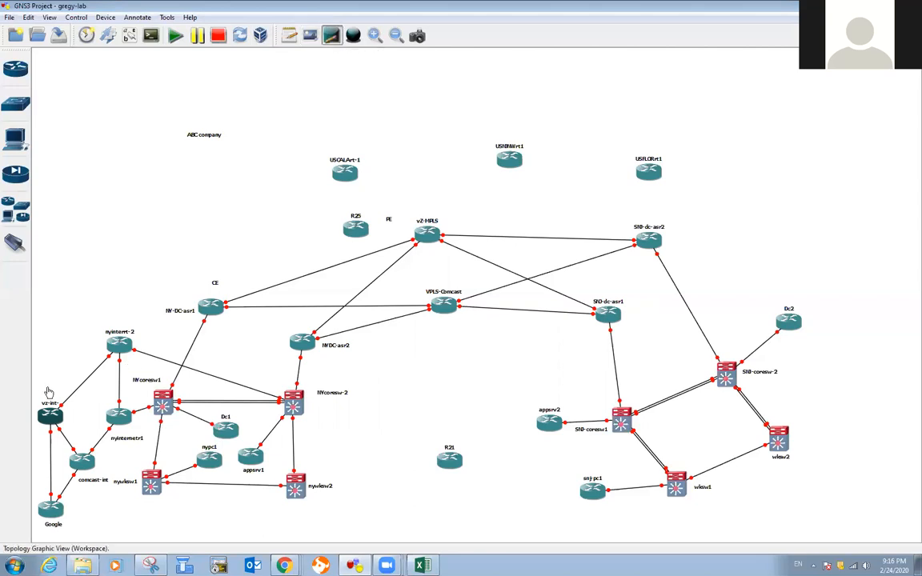
{"action": "mouse_move", "coordinate": [38, 368]}
{"action": "left_mouse_down"}
{"action": "mouse_move", "coordinate": [116, 408]}
{"action": "mouse_move", "coordinate": [85, 508]}
{"action": "mouse_move", "coordinate": [78, 398]}
{"action": "left_mouse_up"}
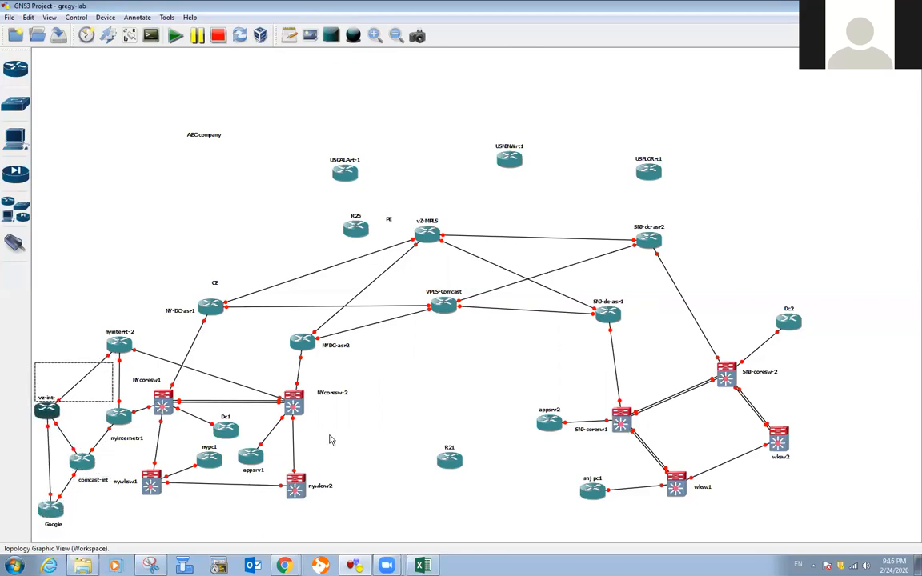
{"action": "left_click", "coordinate": [386, 438]}
{"action": "left_click", "coordinate": [105, 376]}
{"action": "left_click_drag", "start_coordinate": [76, 400], "coordinate": [58, 531]}
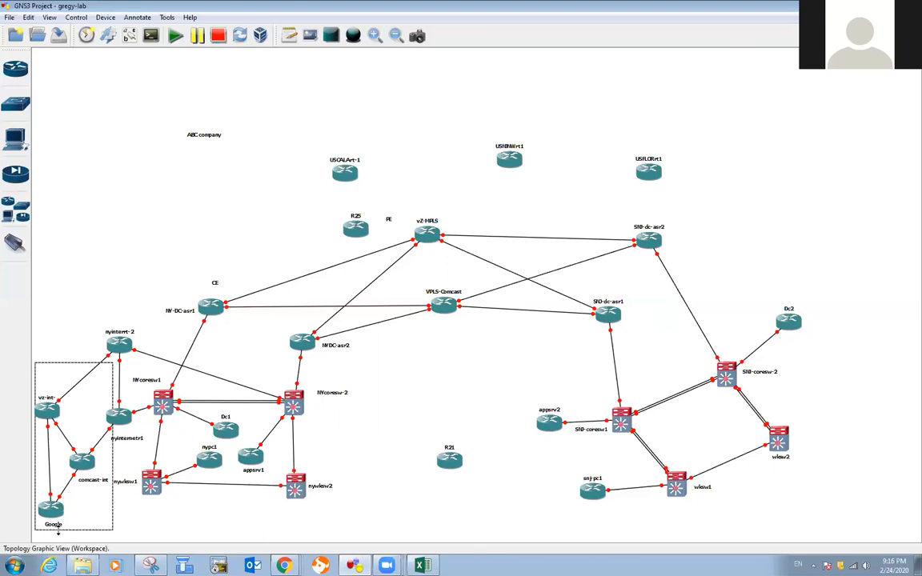
{"action": "mouse_move", "coordinate": [113, 452]}
{"action": "left_mouse_down"}
{"action": "mouse_move", "coordinate": [84, 459]}
{"action": "mouse_move", "coordinate": [100, 459]}
{"action": "left_mouse_up"}
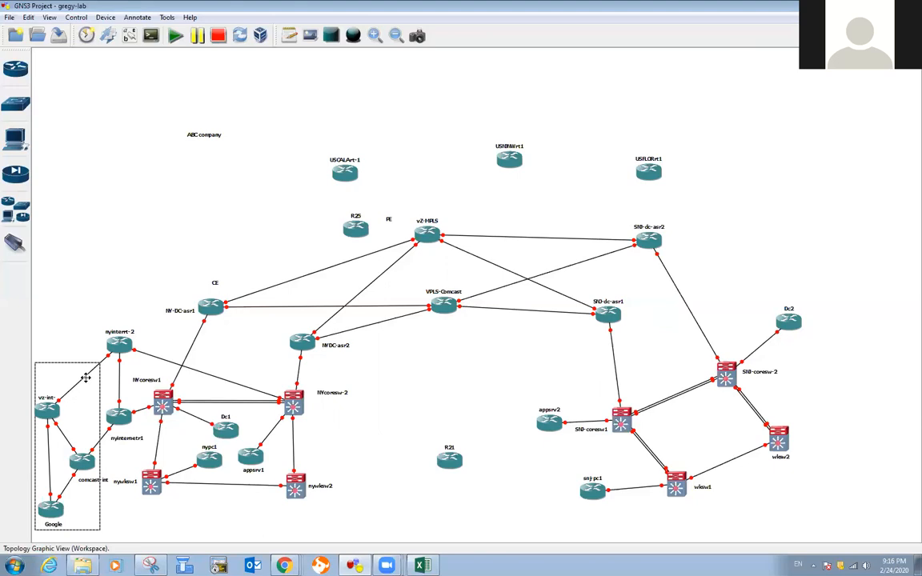
{"action": "left_click", "coordinate": [53, 338]}
{"action": "left_click_drag", "start_coordinate": [89, 481], "coordinate": [72, 482]}
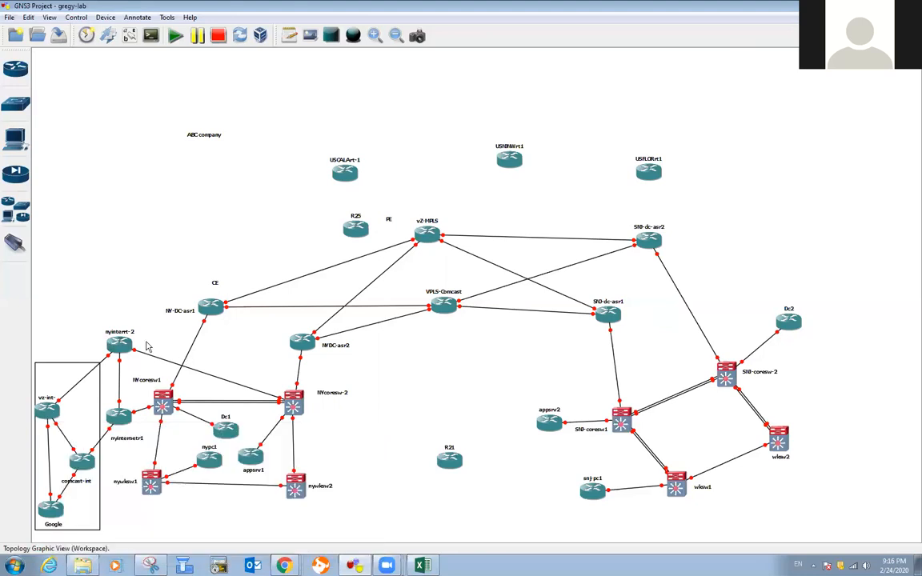
Step: Move the CE note above the internet provider rectangle and the ABC company note to the upper-left corner of the topology
{"action": "mouse_move", "coordinate": [120, 345]}
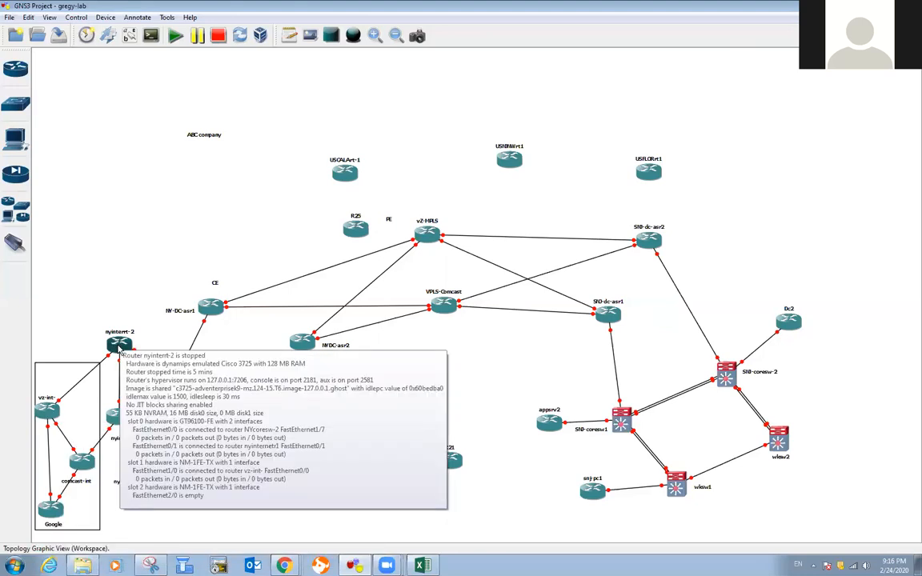
{"action": "mouse_move", "coordinate": [50, 418]}
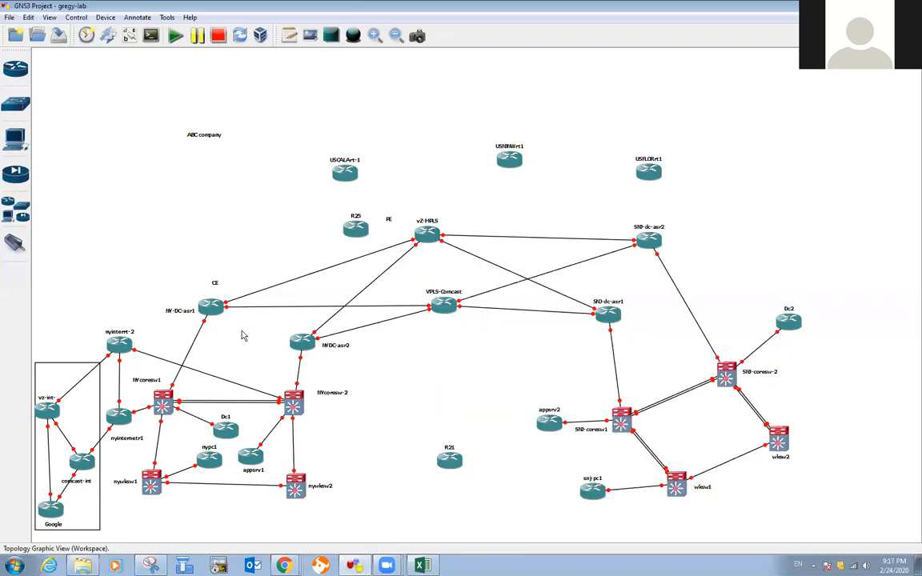
{"action": "left_click_drag", "start_coordinate": [215, 282], "coordinate": [105, 287]}
{"action": "left_click_drag", "start_coordinate": [202, 133], "coordinate": [77, 76]}
{"action": "left_click", "coordinate": [166, 223]}
{"action": "left_click", "coordinate": [104, 288]}
{"action": "left_click_drag", "start_coordinate": [104, 289], "coordinate": [29, 329]}
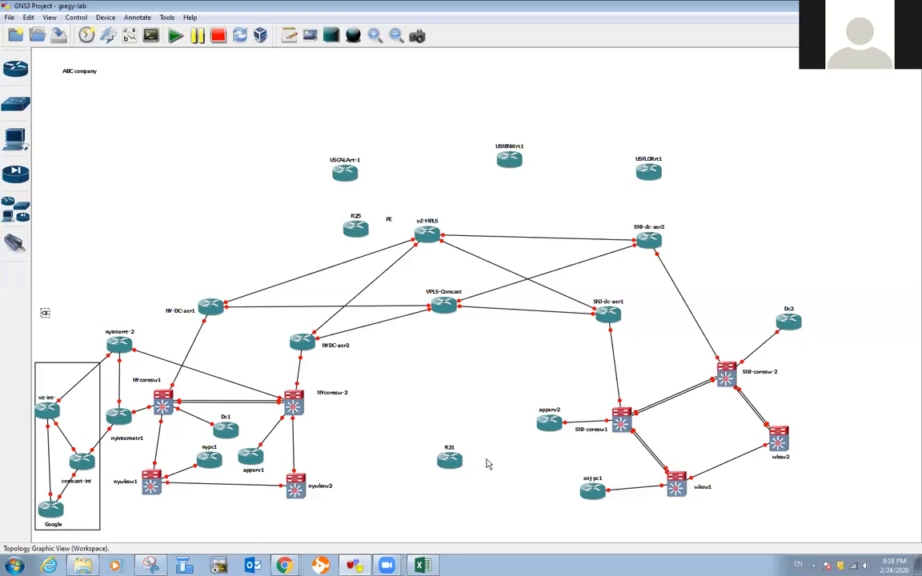
Step: Spread out R21, SNJ-dc-asr1, USCALArt-1, R25 and USNJNWrt1 around the MPLS core, and place the PE note below vZ-MPLS
{"action": "left_click_drag", "start_coordinate": [457, 470], "coordinate": [816, 158]}
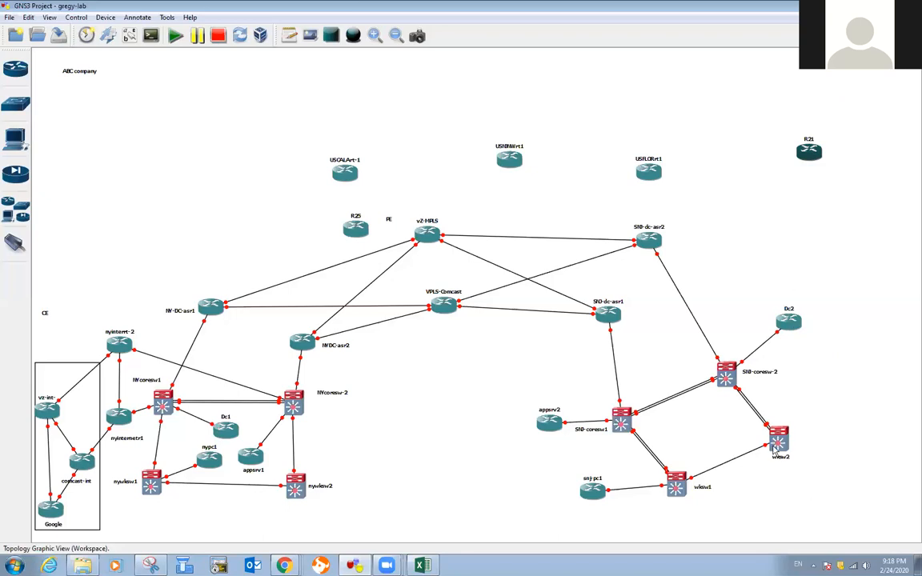
{"action": "left_click_drag", "start_coordinate": [620, 322], "coordinate": [612, 340]}
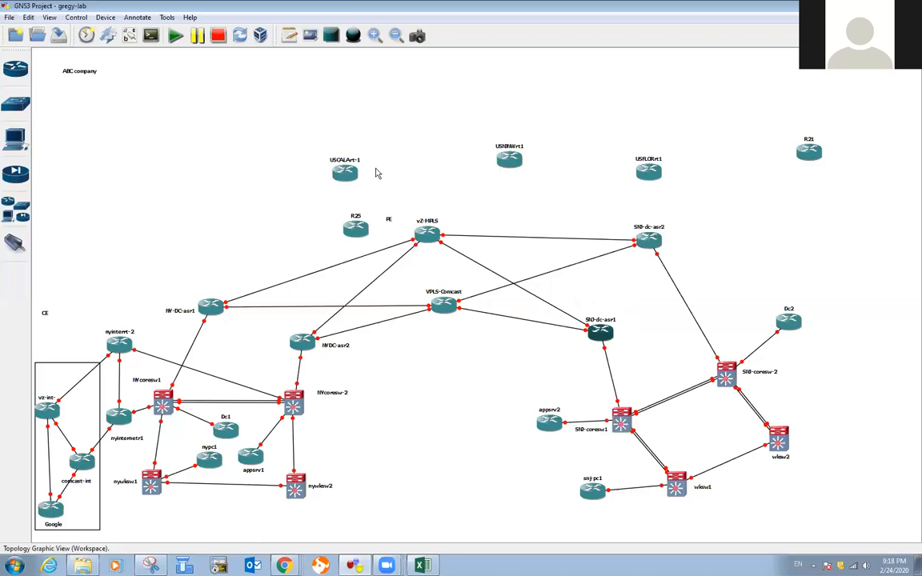
{"action": "left_click_drag", "start_coordinate": [345, 171], "coordinate": [191, 139]}
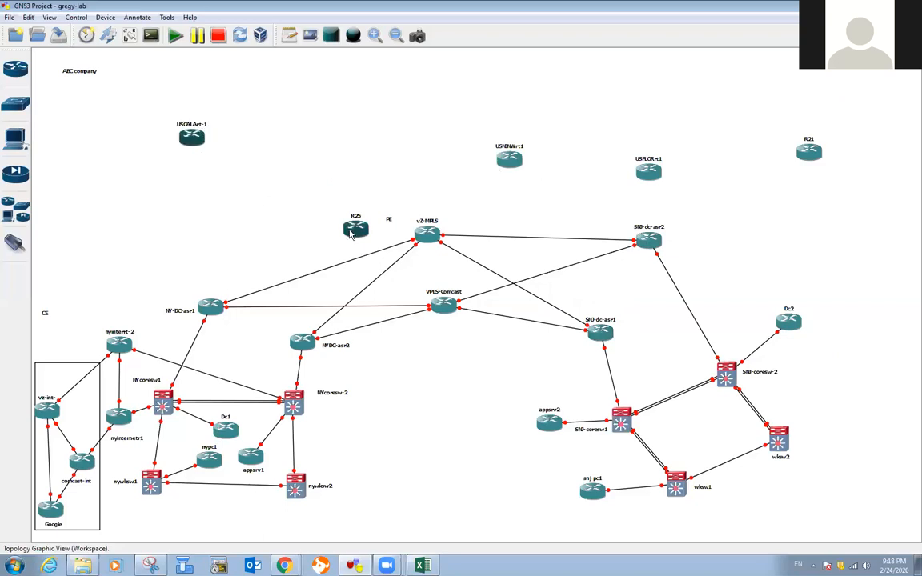
{"action": "left_click_drag", "start_coordinate": [355, 230], "coordinate": [168, 237]}
{"action": "left_click_drag", "start_coordinate": [397, 225], "coordinate": [435, 264]}
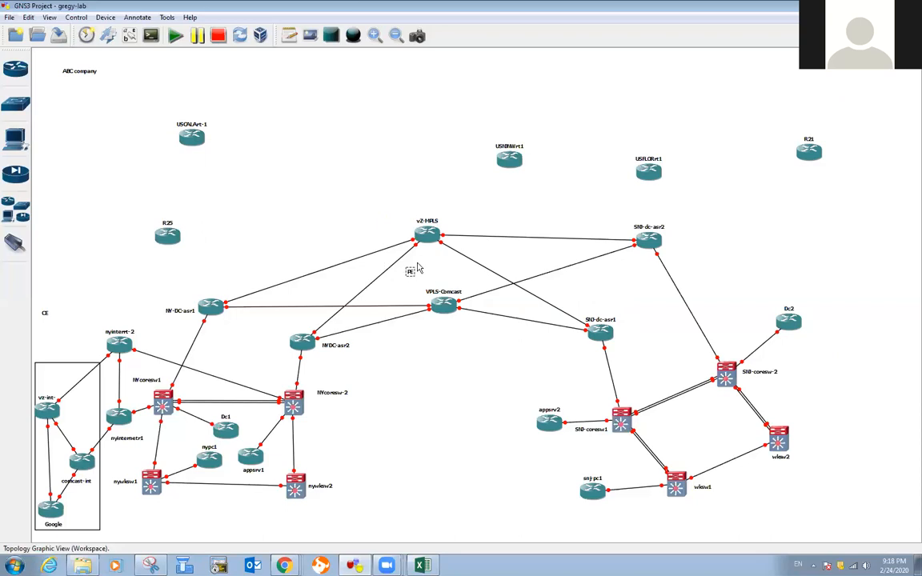
{"action": "left_click_drag", "start_coordinate": [512, 163], "coordinate": [450, 152]}
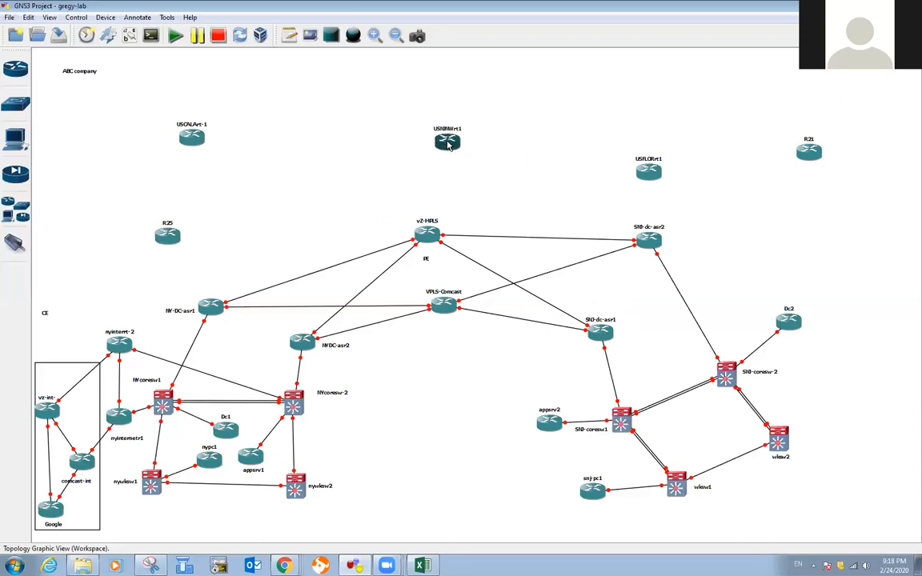
Step: Rearrange the branch routers with USNJNWrt1 above NY-DC-asr1, USFLORrt1 above vZ-MPLS and USCALArt-1 above SNJ-dc-asr2
{"action": "left_click", "coordinate": [373, 37]}
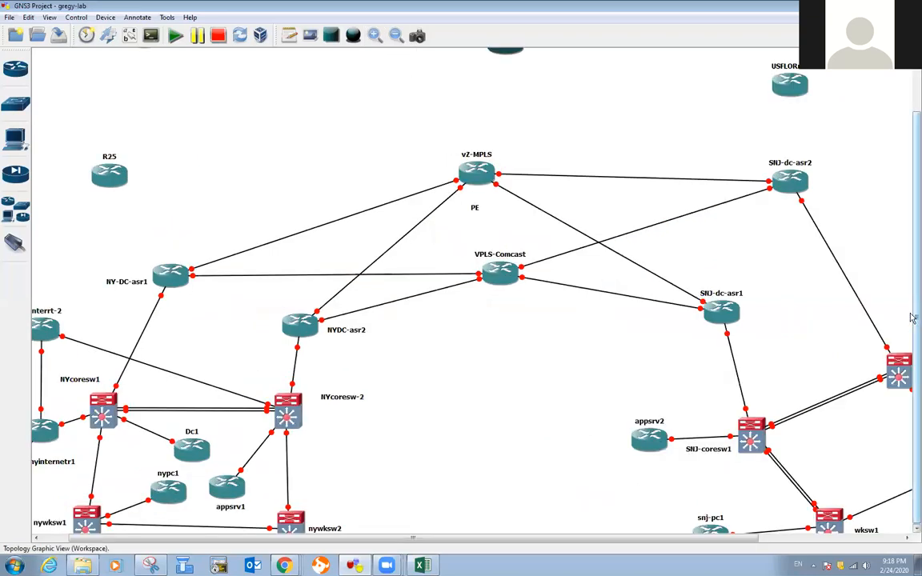
{"action": "scroll", "coordinate": [911, 313], "scroll_direction": "up", "scroll_amount": 2}
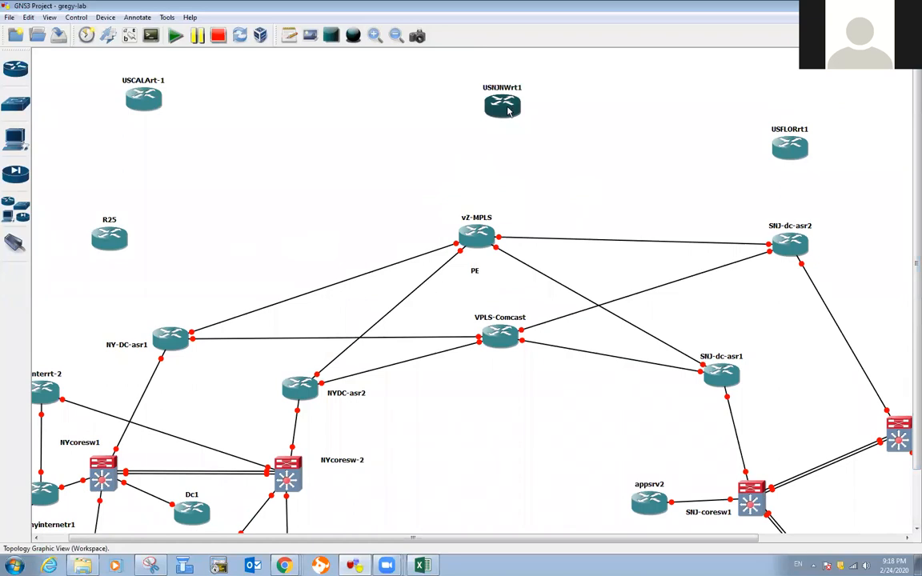
{"action": "left_click_drag", "start_coordinate": [518, 112], "coordinate": [454, 119]}
{"action": "left_click_drag", "start_coordinate": [788, 145], "coordinate": [765, 112]}
{"action": "left_click_drag", "start_coordinate": [148, 106], "coordinate": [292, 126]}
{"action": "left_click_drag", "start_coordinate": [490, 145], "coordinate": [593, 138]}
{"action": "left_click_drag", "start_coordinate": [451, 120], "coordinate": [210, 108]}
{"action": "left_click_drag", "start_coordinate": [592, 135], "coordinate": [346, 142]}
{"action": "left_click_drag", "start_coordinate": [298, 172], "coordinate": [438, 99]}
{"action": "left_click_drag", "start_coordinate": [208, 111], "coordinate": [208, 137]}
{"action": "left_click_drag", "start_coordinate": [439, 109], "coordinate": [456, 108]}
{"action": "left_click_drag", "start_coordinate": [221, 134], "coordinate": [224, 141]}
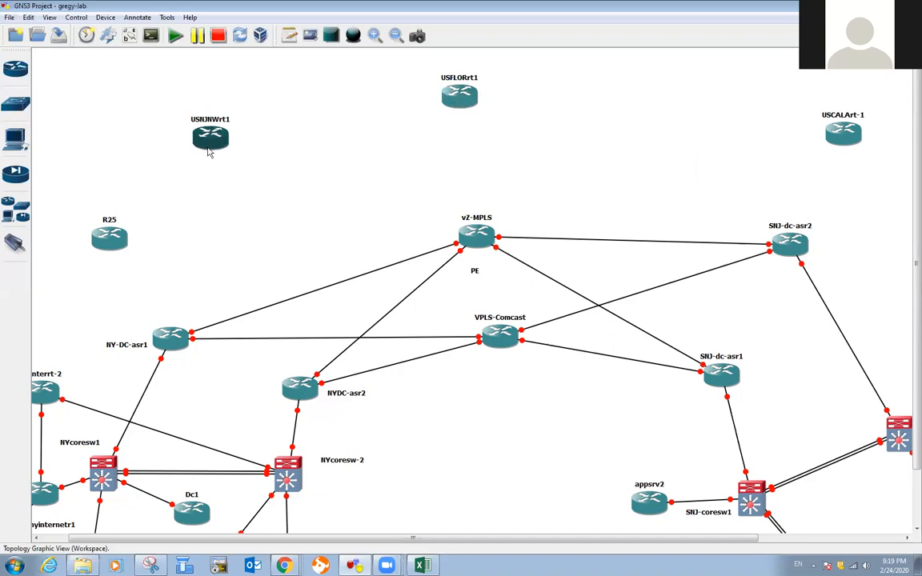
{"action": "mouse_move", "coordinate": [211, 144]}
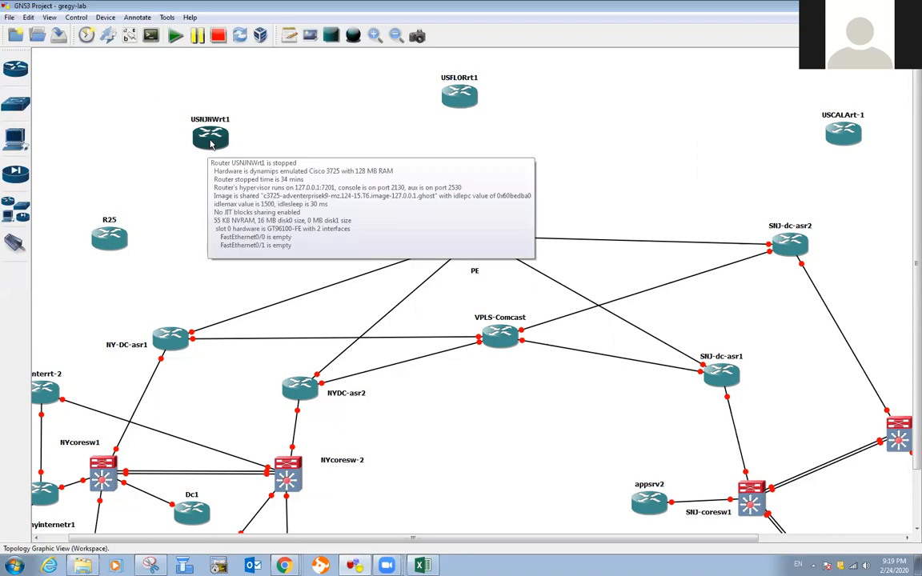
Step: Change the hostname of USFLORrt1 to USMint1
{"action": "right_click", "coordinate": [460, 104]}
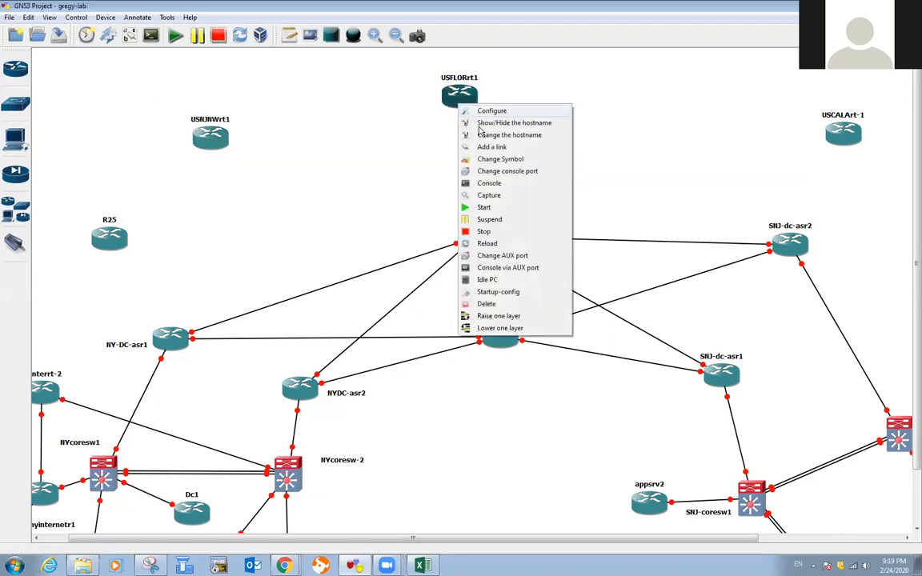
{"action": "left_click", "coordinate": [486, 136]}
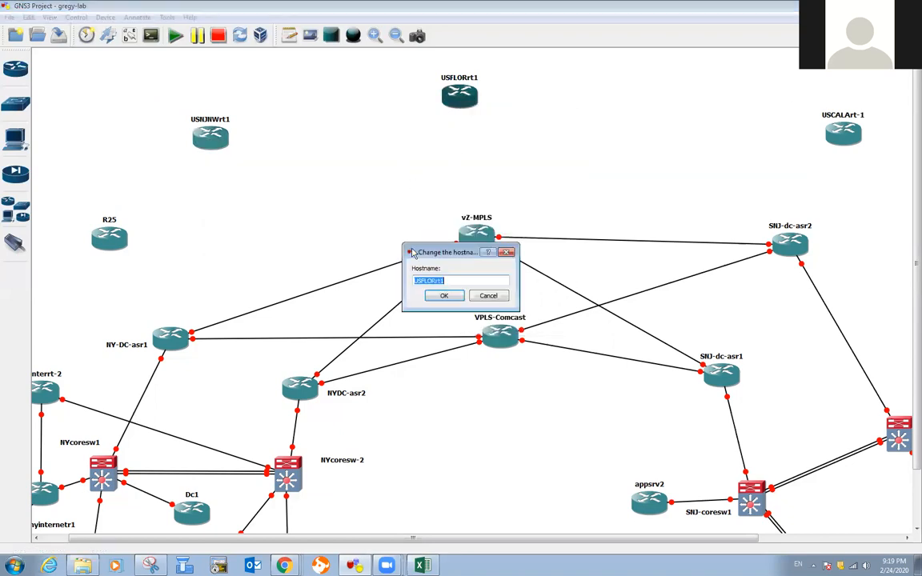
{"action": "left_click", "coordinate": [451, 281]}
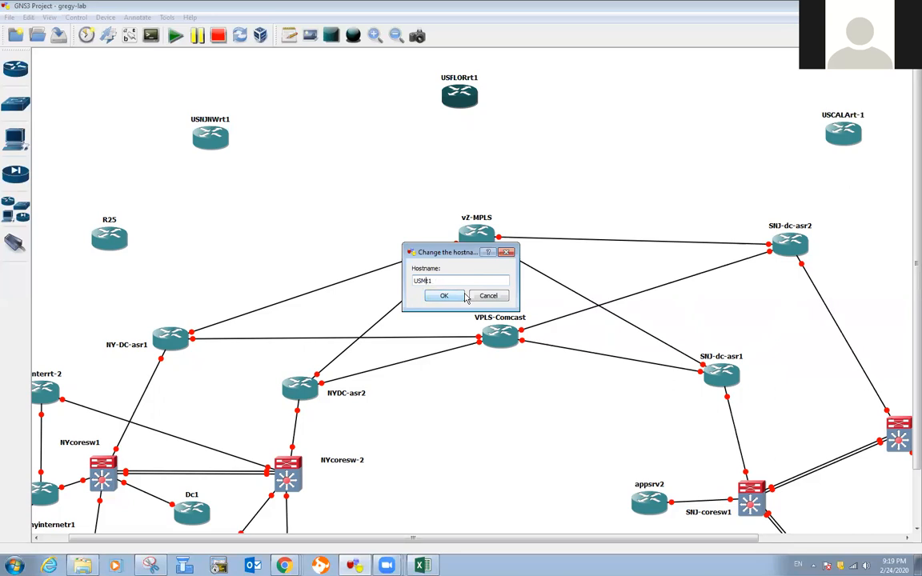
{"action": "left_click", "coordinate": [442, 295]}
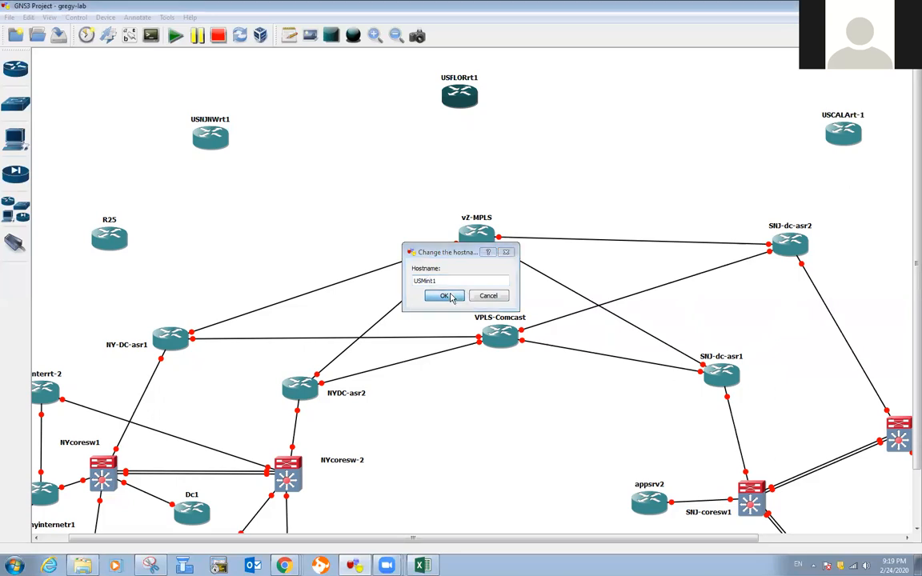
Step: Fine-tune the positions of USMint1, USCALArt-1, USNJNWrt1 and R25 around the MPLS core
{"action": "left_click_drag", "start_coordinate": [478, 117], "coordinate": [502, 137]}
{"action": "left_click_drag", "start_coordinate": [812, 139], "coordinate": [796, 146]}
{"action": "left_click_drag", "start_coordinate": [470, 126], "coordinate": [465, 131]}
{"action": "left_click_drag", "start_coordinate": [223, 144], "coordinate": [260, 157]}
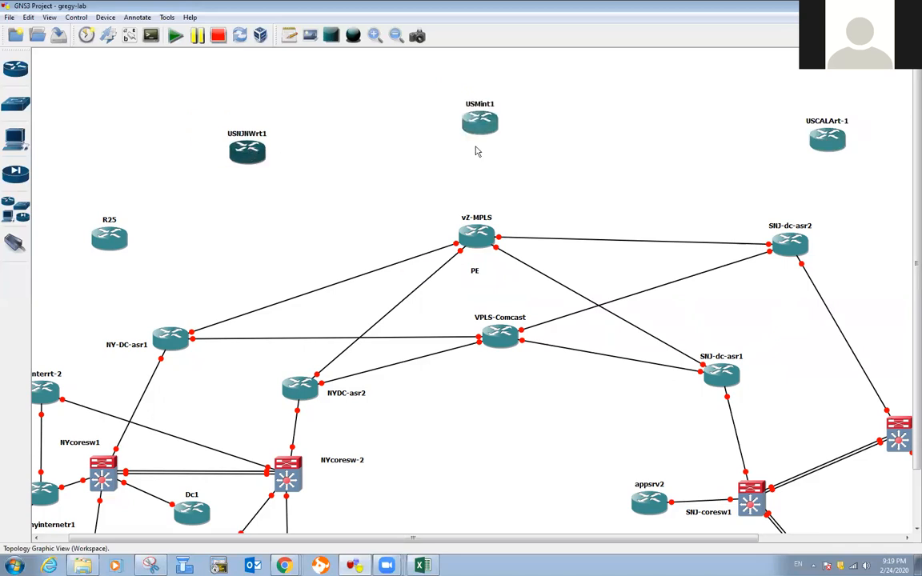
{"action": "left_click", "coordinate": [484, 124]}
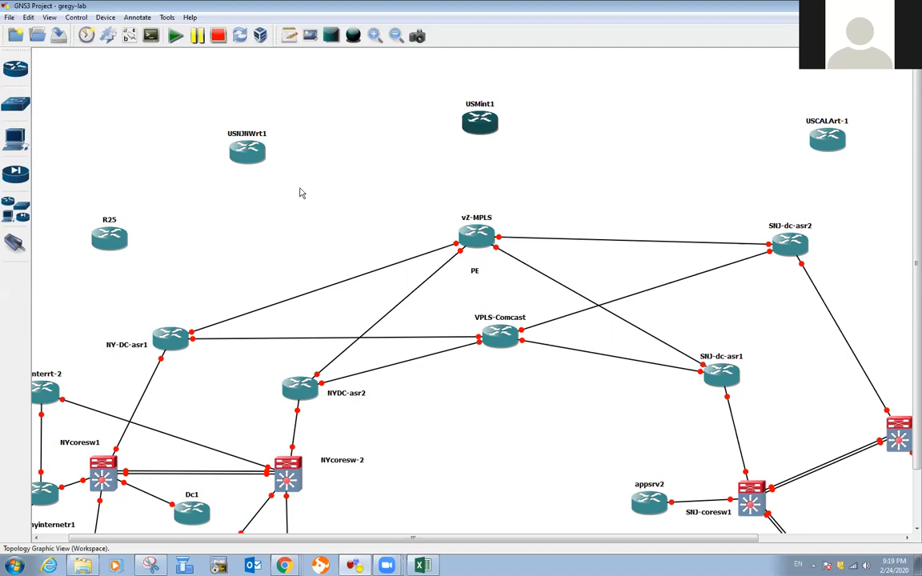
{"action": "left_click_drag", "start_coordinate": [110, 235], "coordinate": [102, 253]}
{"action": "left_click_drag", "start_coordinate": [246, 151], "coordinate": [232, 160]}
{"action": "left_click", "coordinate": [476, 135]}
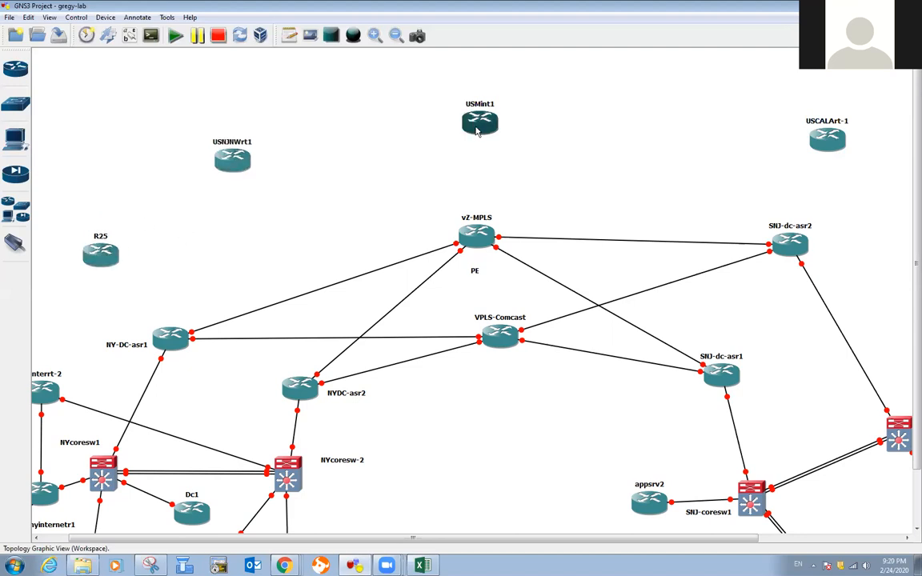
{"action": "left_click_drag", "start_coordinate": [478, 132], "coordinate": [472, 133]}
{"action": "left_click", "coordinate": [19, 241]}
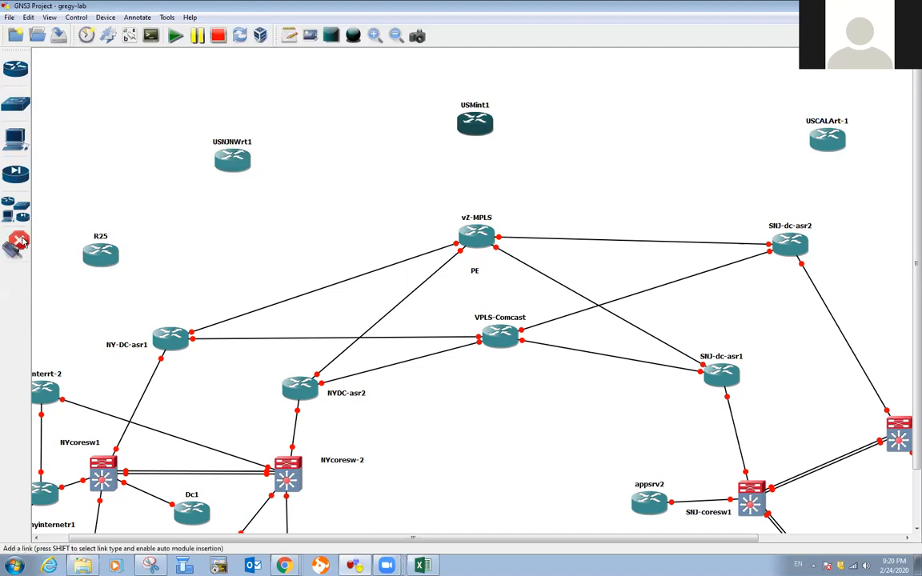
{"action": "left_click", "coordinate": [238, 161]}
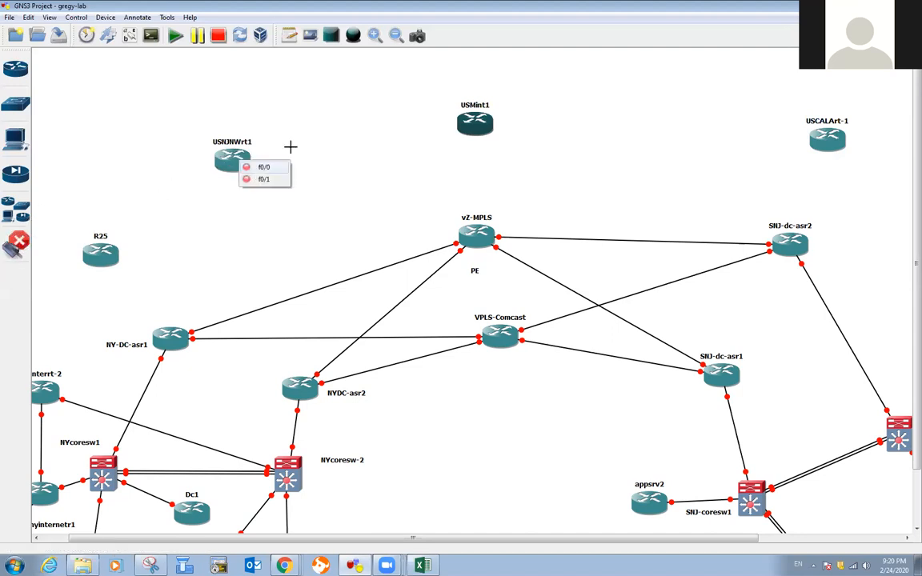
{"action": "left_click", "coordinate": [264, 167]}
{"action": "left_click", "coordinate": [470, 235]}
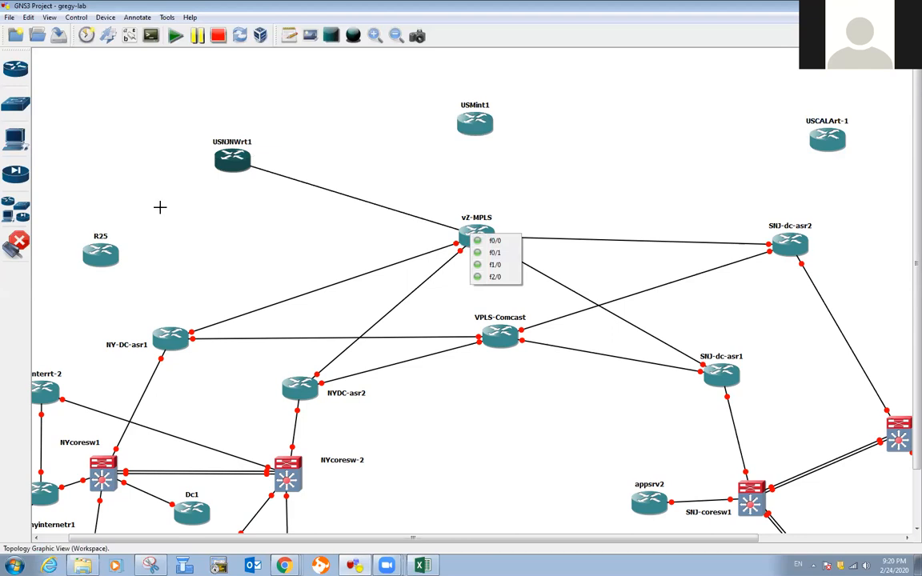
{"action": "left_click", "coordinate": [18, 245]}
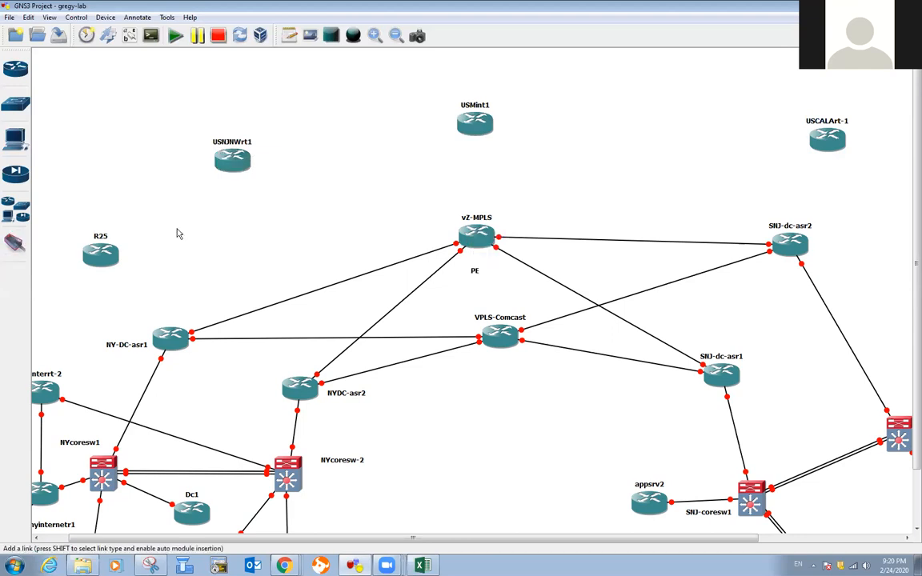
Step: Try to change the slot 2 adapter of vZ-MPLS to NM-16ESW with its links still attached
{"action": "right_click", "coordinate": [484, 244]}
{"action": "left_click", "coordinate": [502, 241]}
{"action": "left_click", "coordinate": [316, 168]}
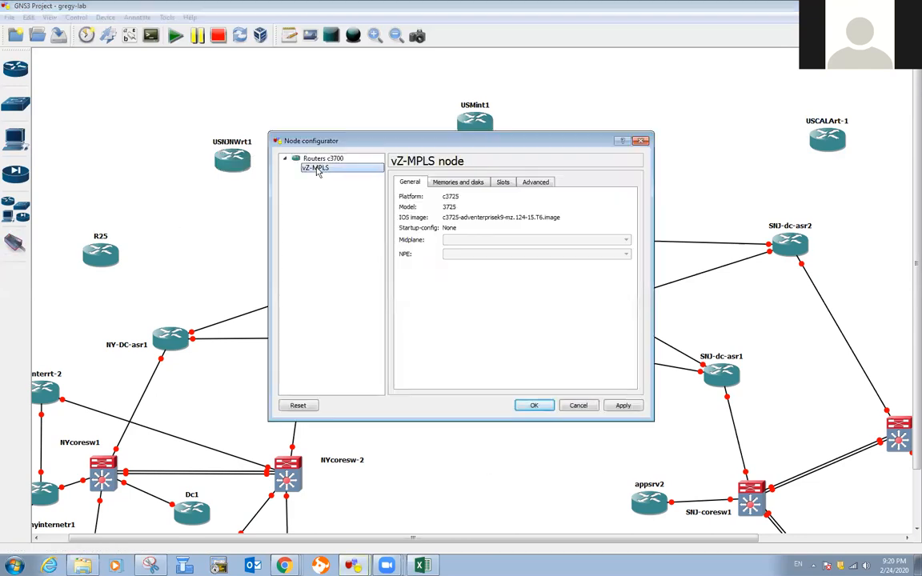
{"action": "left_click", "coordinate": [503, 183]}
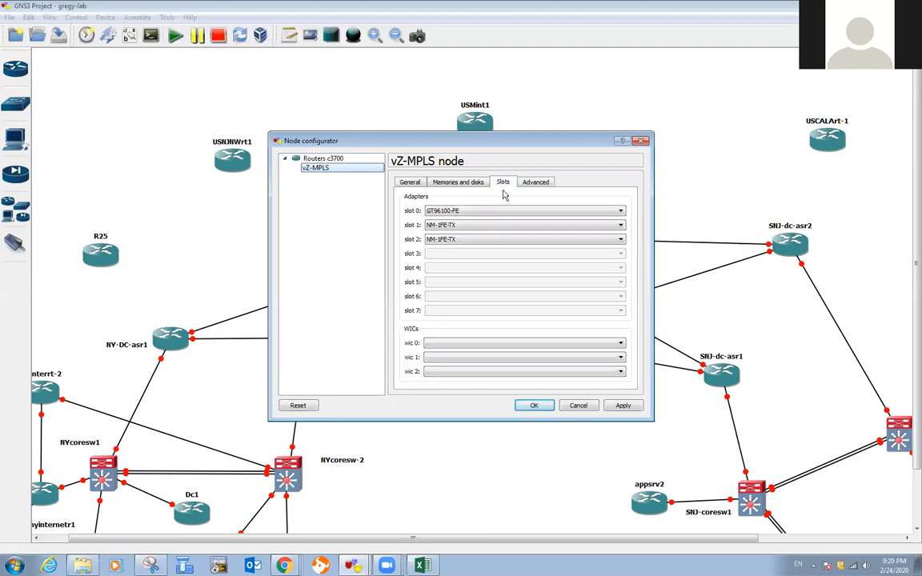
{"action": "left_click", "coordinate": [475, 242]}
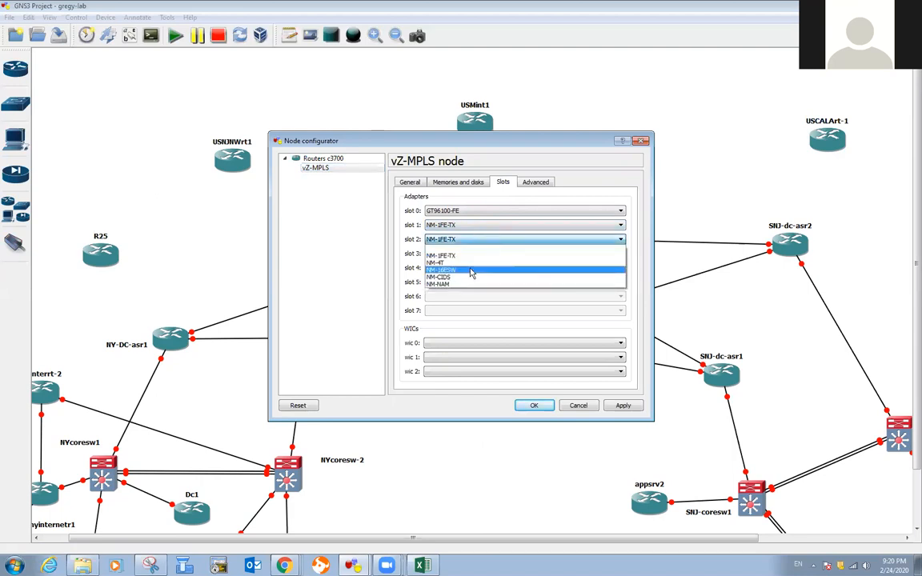
{"action": "left_click", "coordinate": [471, 272]}
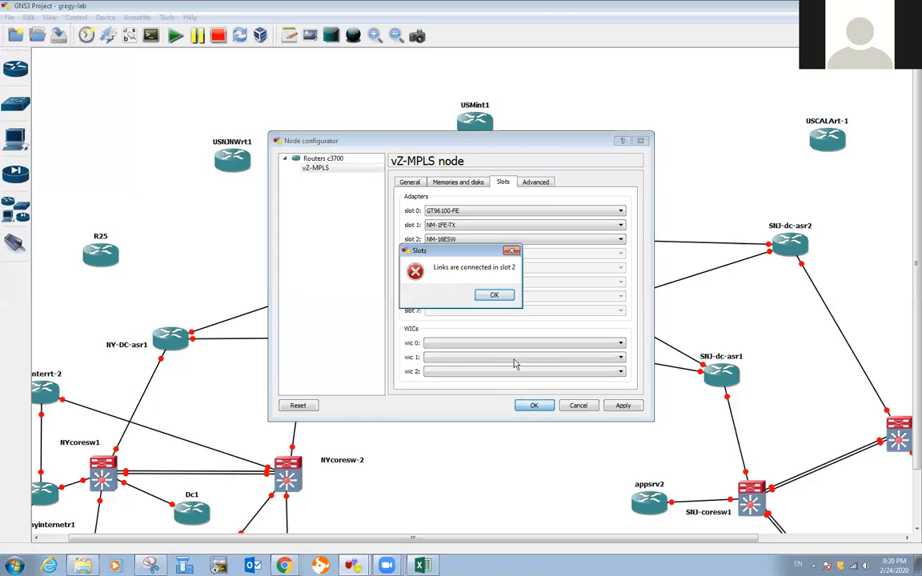
{"action": "left_click", "coordinate": [493, 294]}
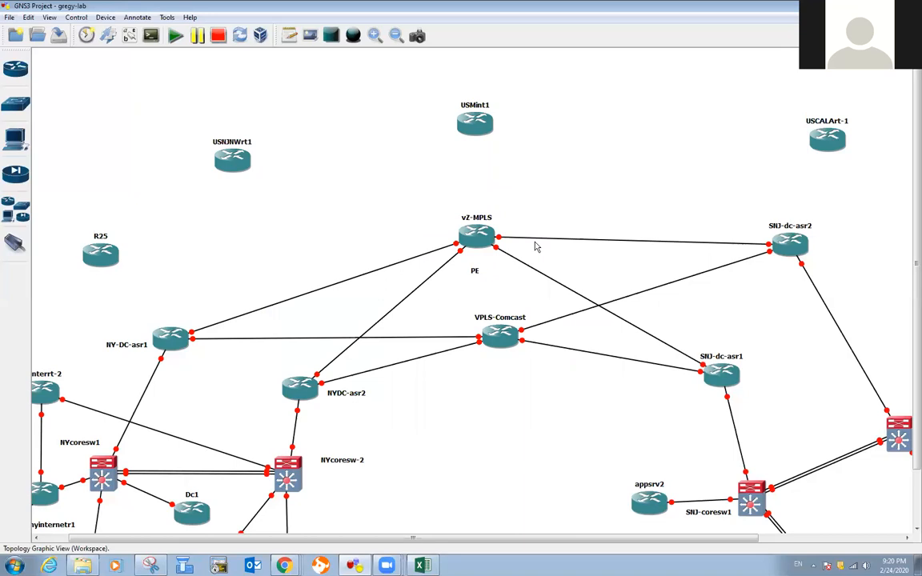
Step: Delete the link between vZ-MPLS and NY-DC-asr1
{"action": "right_click", "coordinate": [457, 249]}
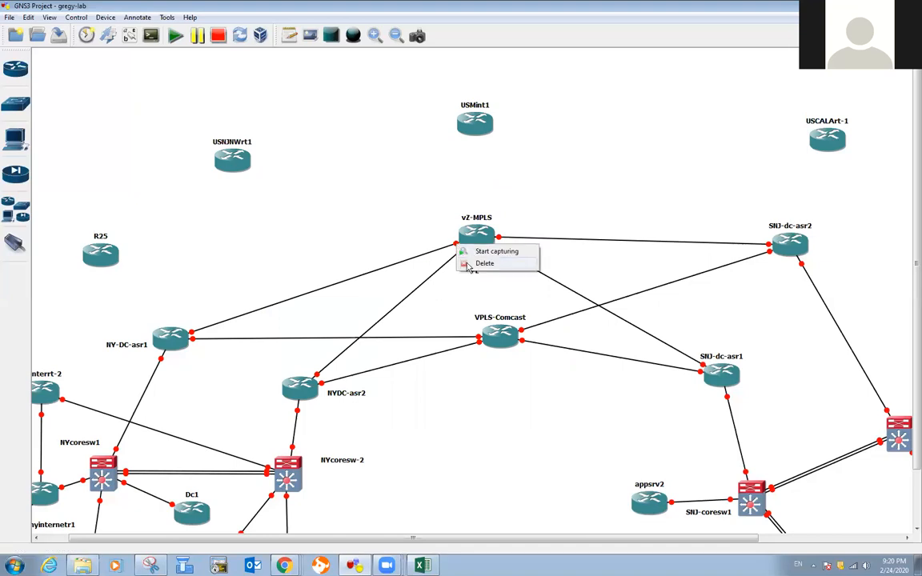
{"action": "left_click", "coordinate": [476, 264]}
Step: Try again to set the slot 2 adapter of vZ-MPLS to NM-16ESW
{"action": "right_click", "coordinate": [466, 244]}
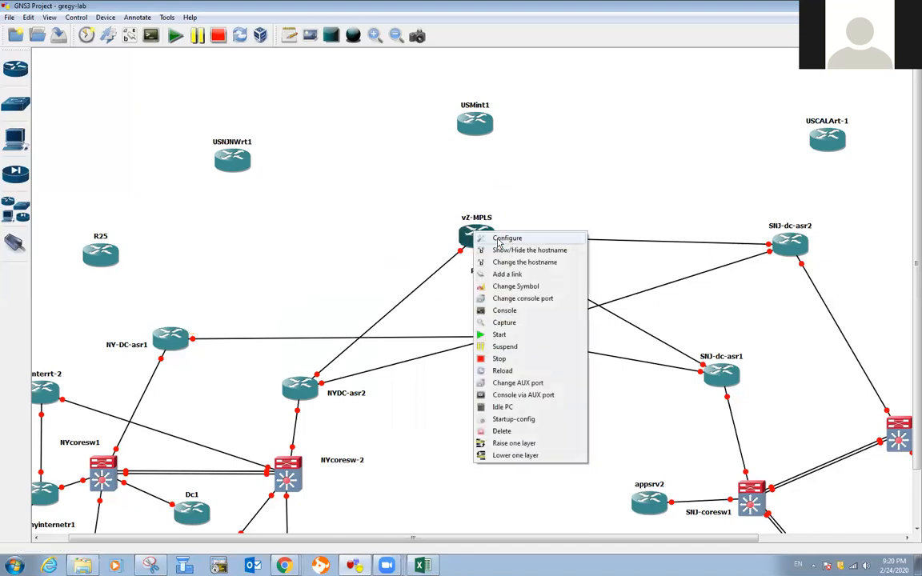
{"action": "left_click", "coordinate": [489, 242]}
{"action": "left_click", "coordinate": [502, 183]}
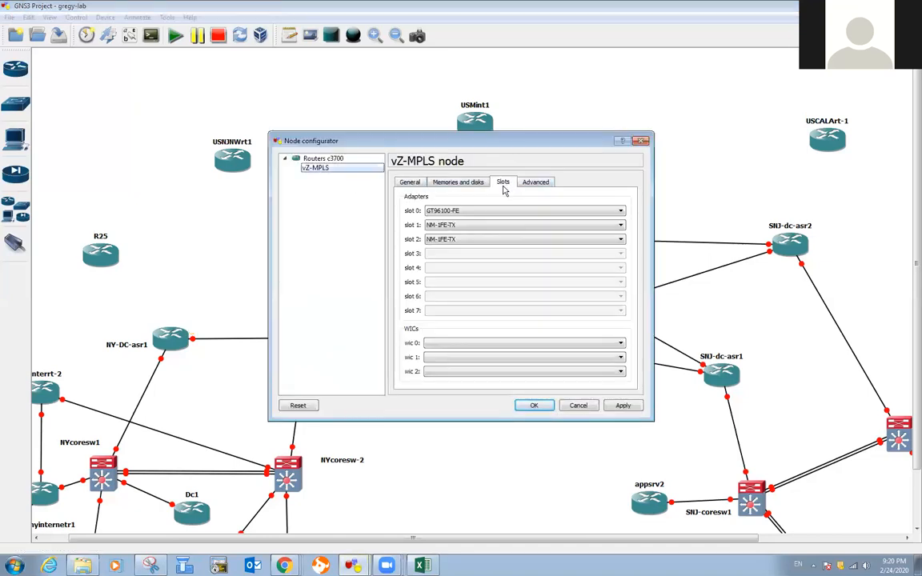
{"action": "left_click", "coordinate": [453, 240]}
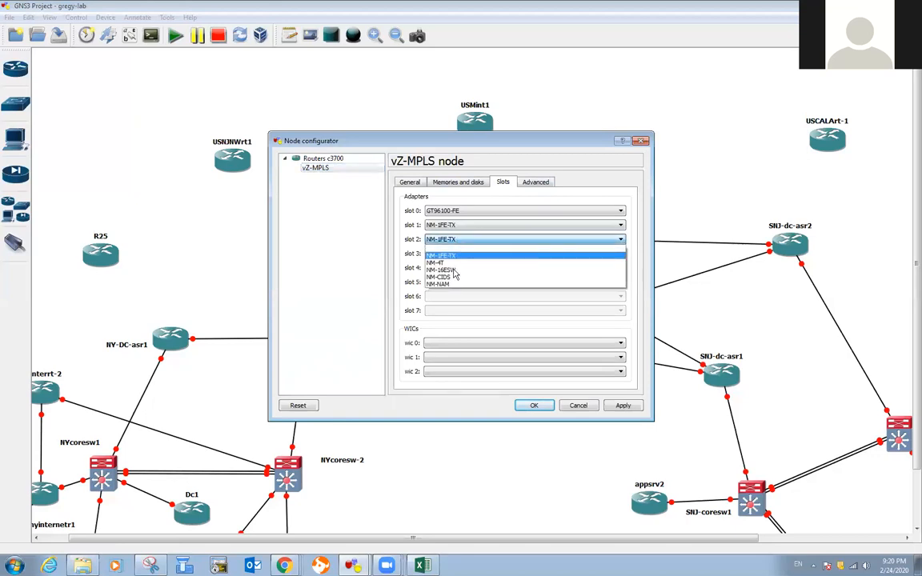
{"action": "left_click", "coordinate": [458, 270]}
{"action": "left_click", "coordinate": [534, 405]}
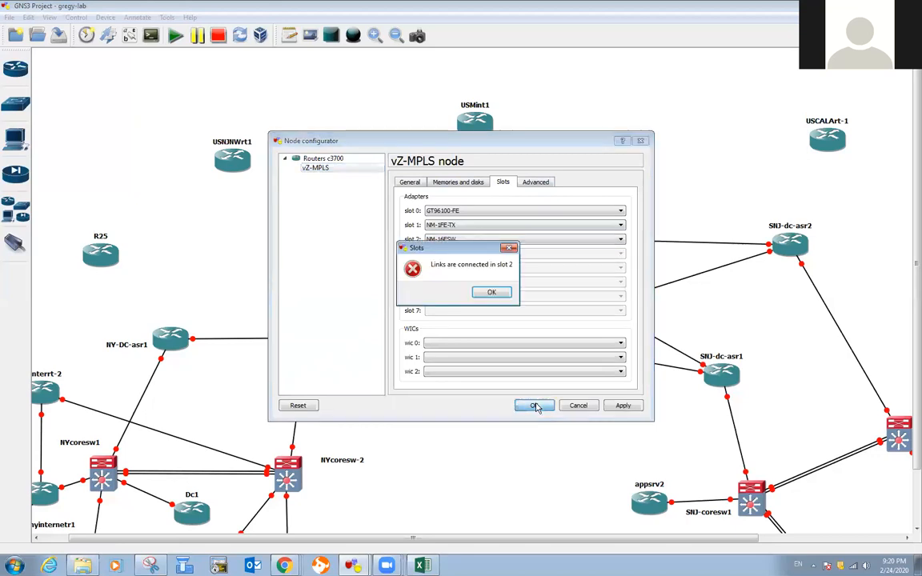
{"action": "left_click", "coordinate": [493, 294]}
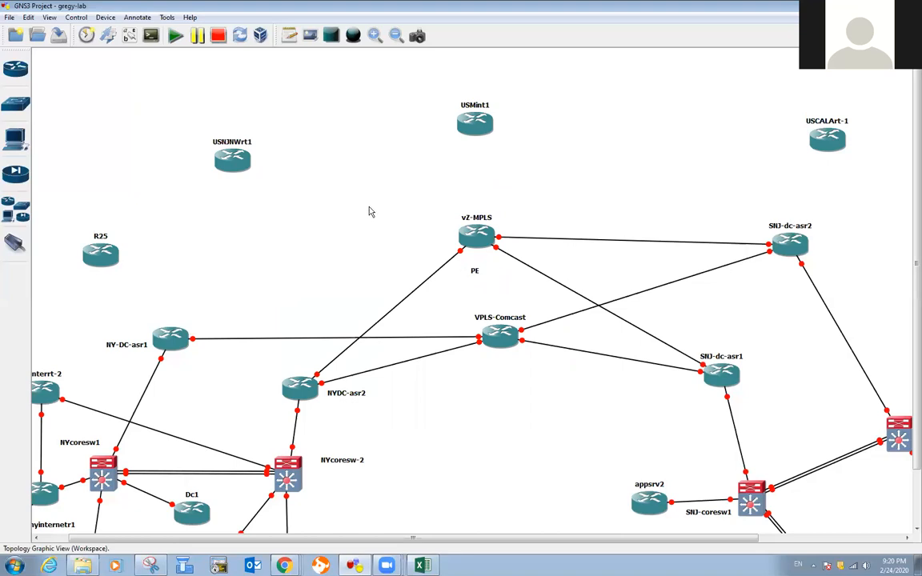
Step: Delete the remaining vZ-MPLS links to NYDC-asr2, SNJ-dc-asr1 and SNJ-dc-asr2
{"action": "right_click", "coordinate": [461, 252]}
{"action": "left_click", "coordinate": [477, 272]}
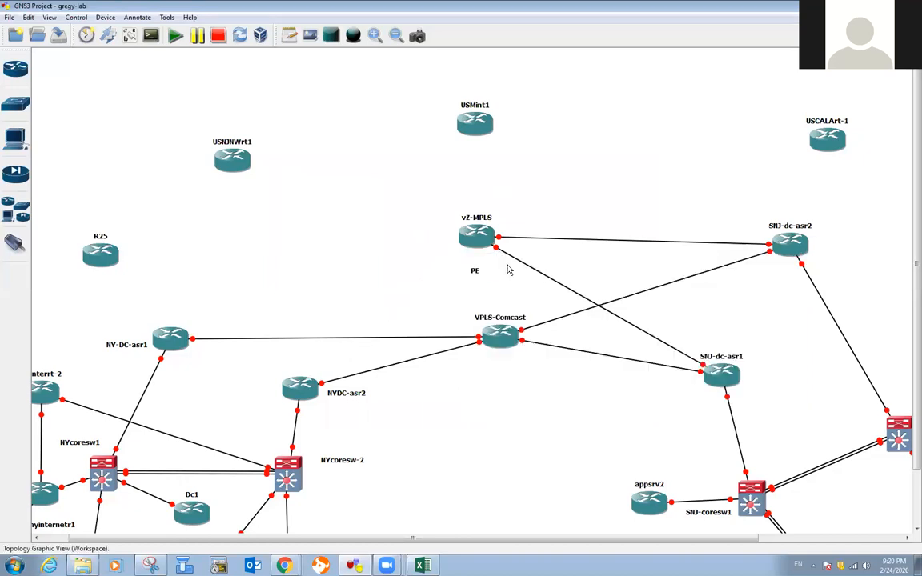
{"action": "right_click", "coordinate": [495, 251]}
{"action": "left_click", "coordinate": [505, 268]}
{"action": "right_click", "coordinate": [525, 238]}
{"action": "left_click", "coordinate": [534, 256]}
Step: Set the slot 2 adapter of vZ-MPLS to NM-16ESW and apply the node configuration
{"action": "right_click", "coordinate": [468, 248]}
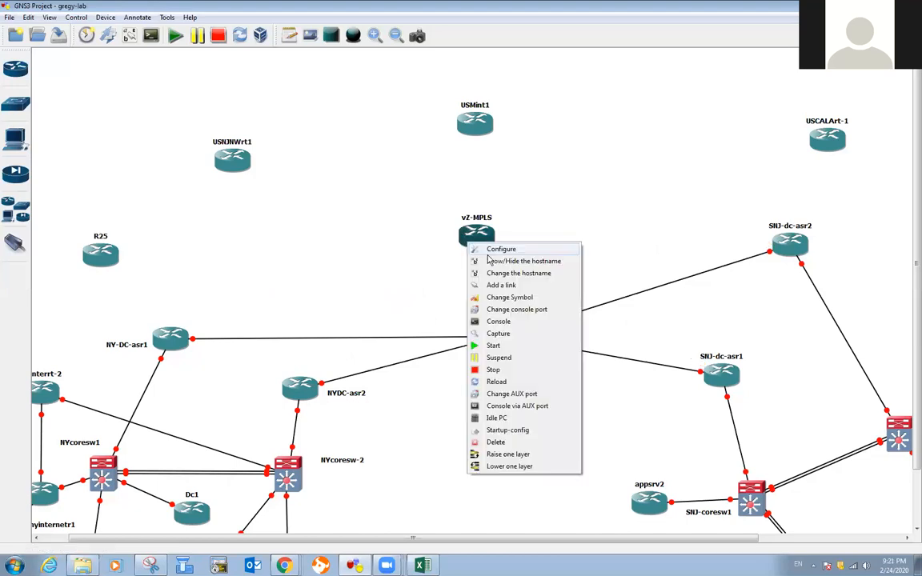
{"action": "left_click", "coordinate": [495, 248]}
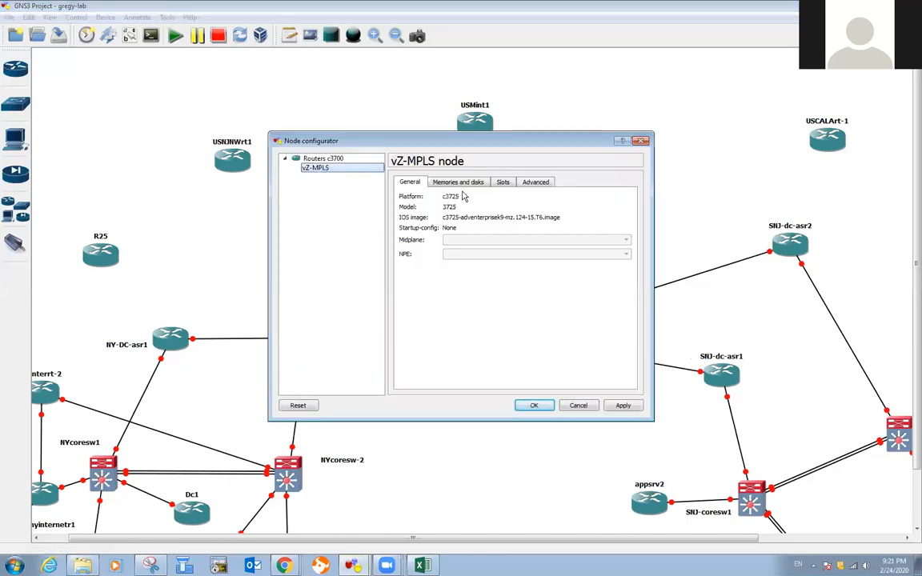
{"action": "left_click", "coordinate": [502, 181]}
{"action": "left_click", "coordinate": [466, 239]}
{"action": "left_click", "coordinate": [463, 272]}
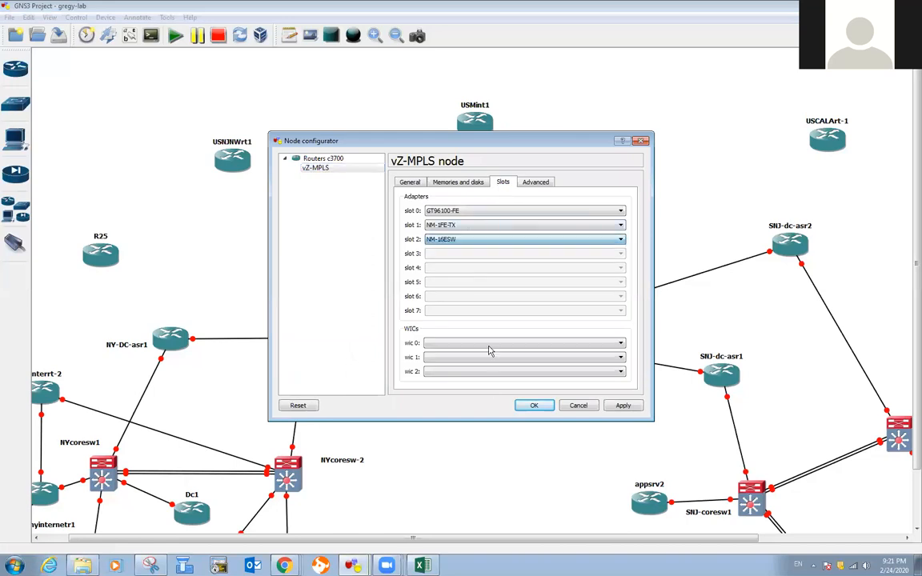
{"action": "left_click", "coordinate": [534, 405]}
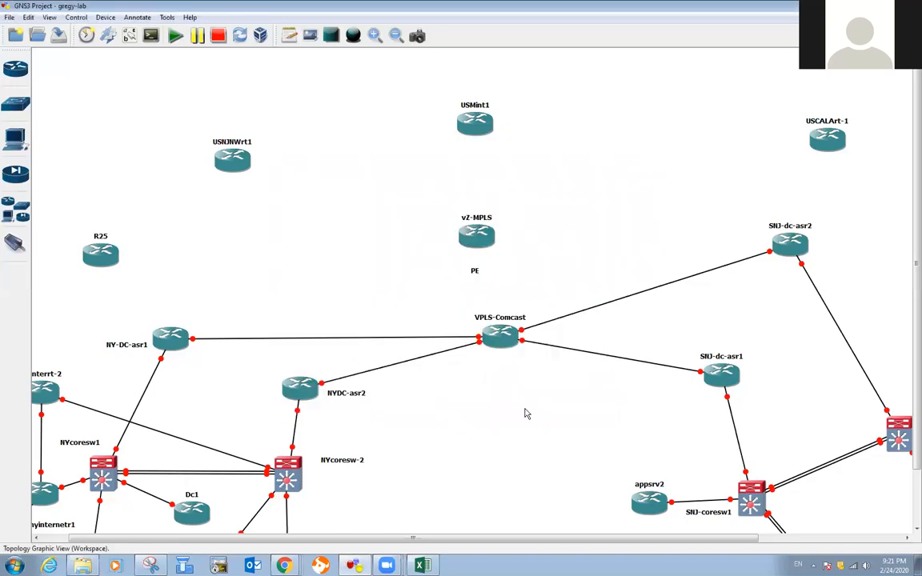
Step: Move vZ-MPLS and the PE note slightly closer together, and link vZ-MPLS port f0/0 to USNJNWrt1
{"action": "left_click_drag", "start_coordinate": [468, 242], "coordinate": [474, 269]}
{"action": "left_click_drag", "start_coordinate": [476, 239], "coordinate": [478, 242]}
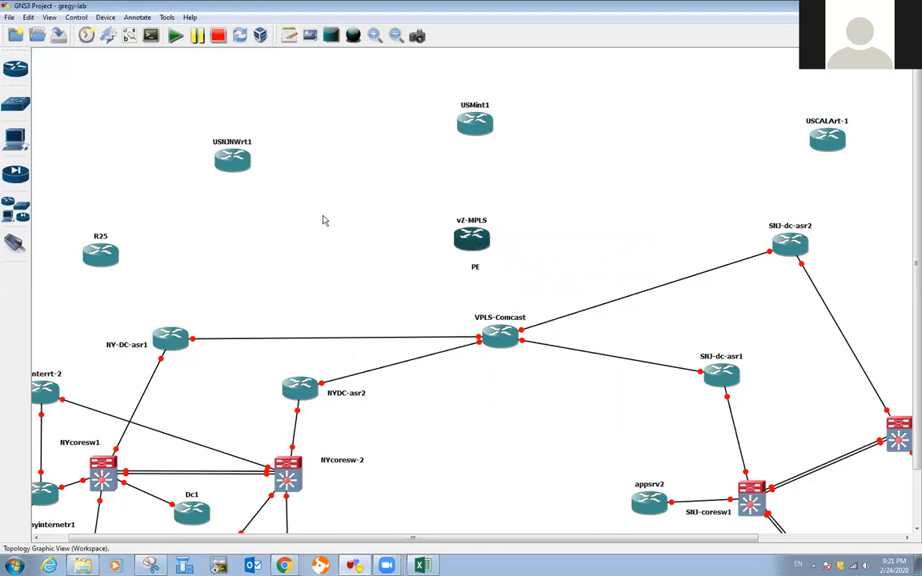
{"action": "left_click", "coordinate": [15, 240]}
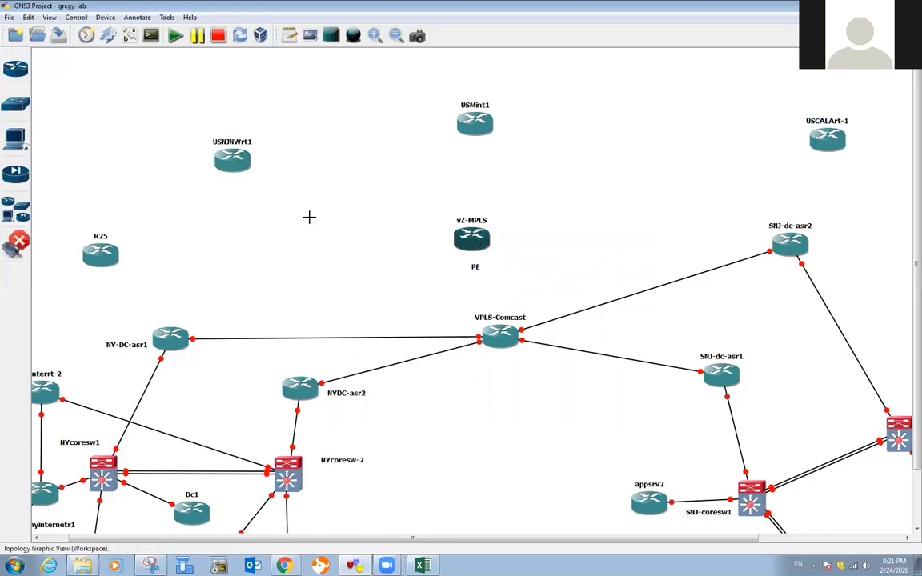
{"action": "left_click", "coordinate": [477, 242]}
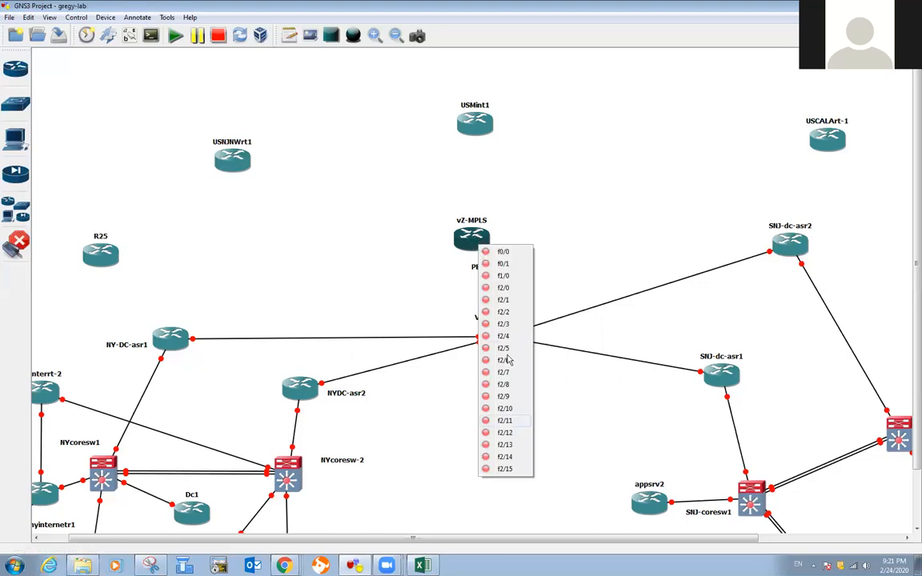
{"action": "left_click", "coordinate": [506, 255]}
{"action": "left_click", "coordinate": [247, 168]}
{"action": "left_click", "coordinate": [264, 171]}
Step: Link vZ-MPLS port f0/1 to USMint1 port f0/0, and vZ-MPLS port f1/0 to USCALArt-1
{"action": "left_click", "coordinate": [471, 237]}
{"action": "left_click", "coordinate": [488, 256]}
{"action": "left_click", "coordinate": [478, 127]}
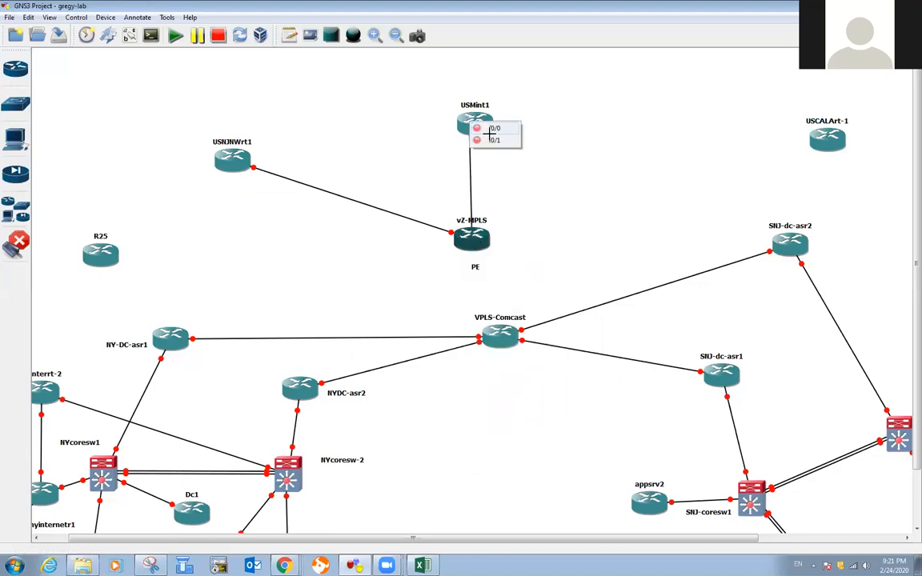
{"action": "left_click", "coordinate": [492, 128]}
{"action": "left_click", "coordinate": [471, 237]}
{"action": "left_click", "coordinate": [496, 318]}
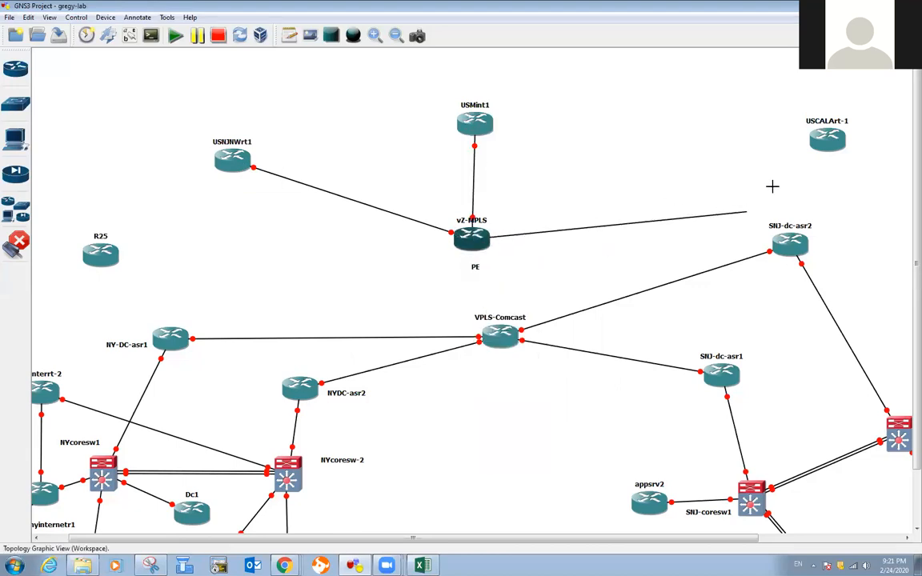
{"action": "left_click", "coordinate": [829, 144]}
{"action": "left_click", "coordinate": [850, 149]}
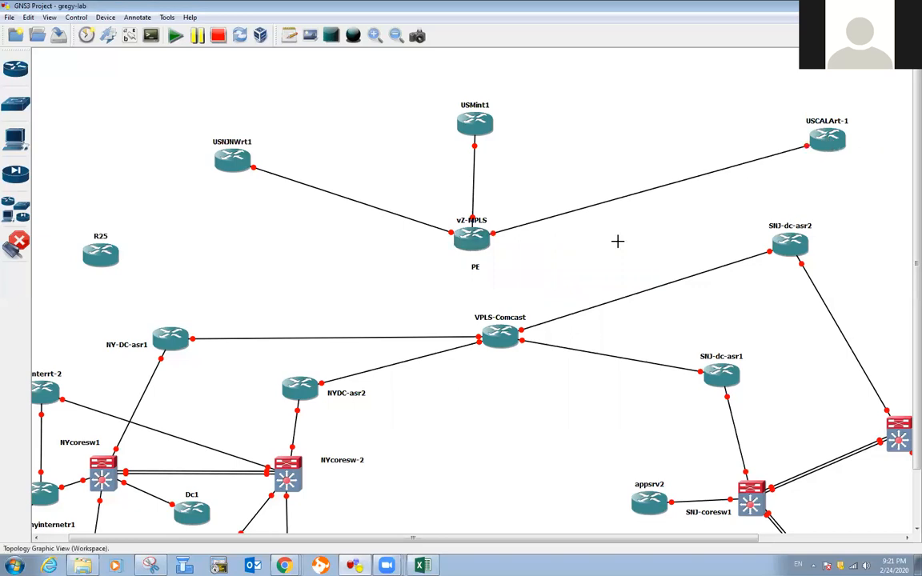
Step: Link vZ-MPLS port f2/0 to NY-DC-asr1 and port f2/1 to SNJ-dc-asr2
{"action": "left_click", "coordinate": [470, 242]}
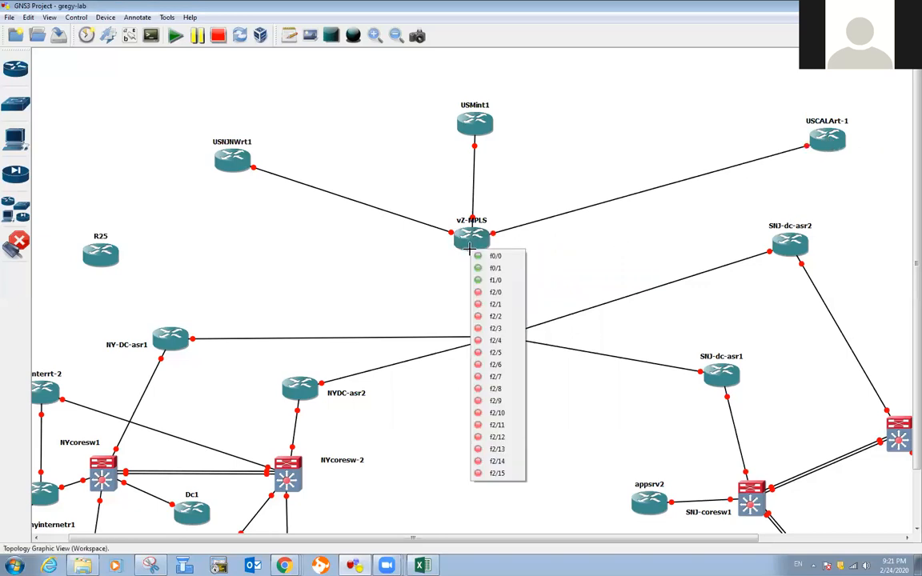
{"action": "left_click", "coordinate": [485, 293]}
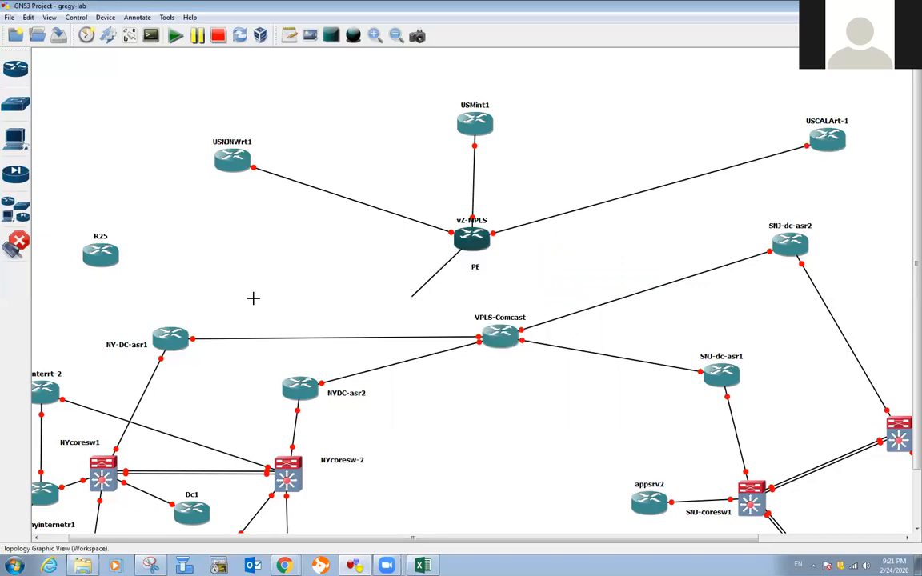
{"action": "left_click", "coordinate": [171, 336]}
{"action": "left_click", "coordinate": [207, 364]}
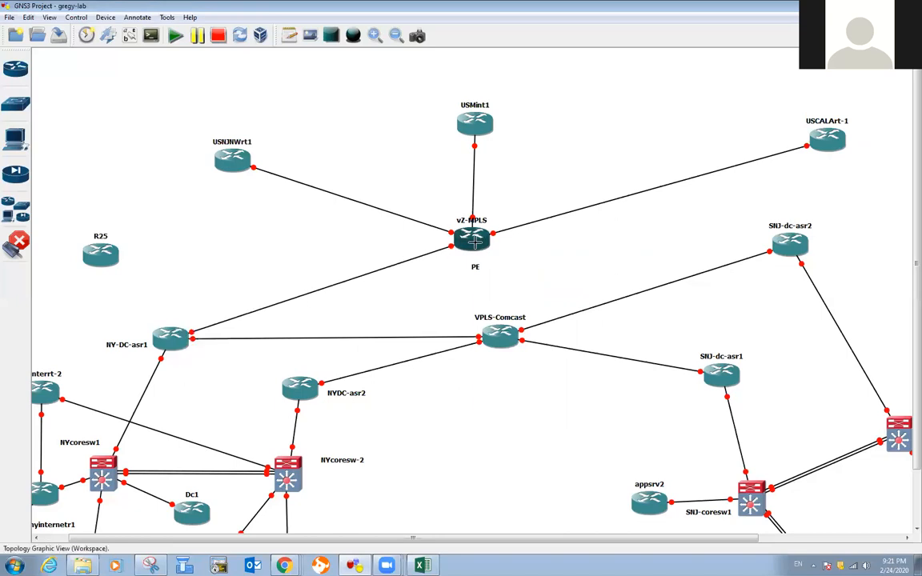
{"action": "left_click", "coordinate": [474, 242]}
{"action": "left_click", "coordinate": [500, 310]}
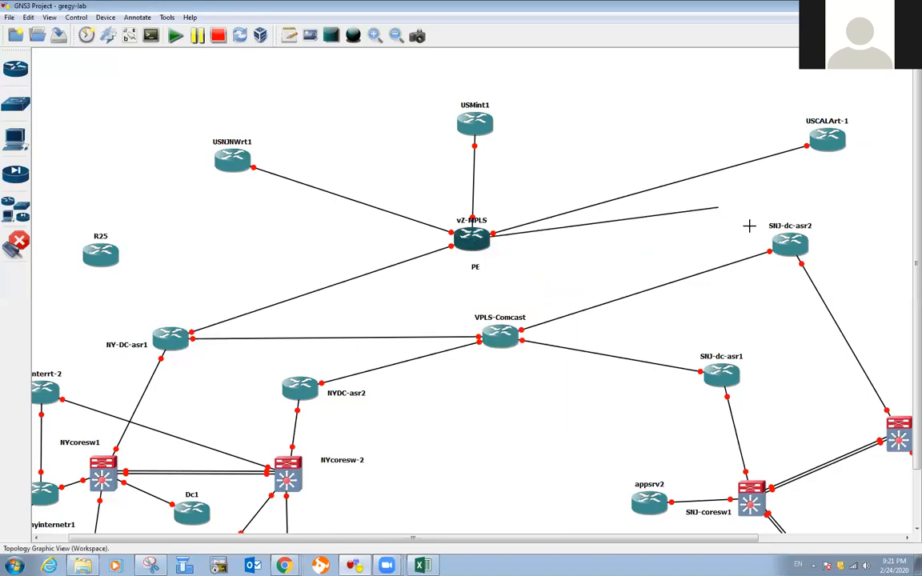
{"action": "left_click", "coordinate": [780, 242]}
{"action": "left_click", "coordinate": [794, 272]}
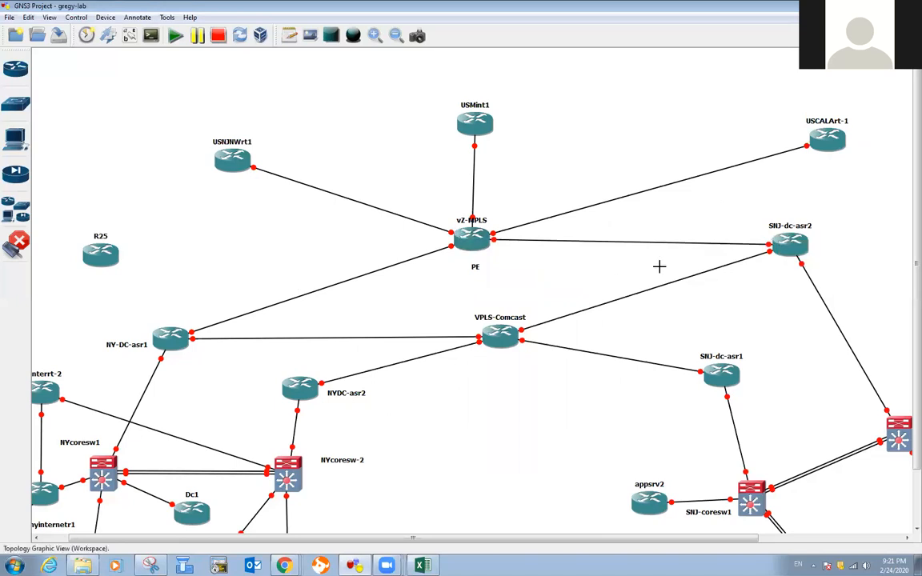
{"action": "left_click", "coordinate": [474, 244]}
{"action": "left_click", "coordinate": [496, 310]}
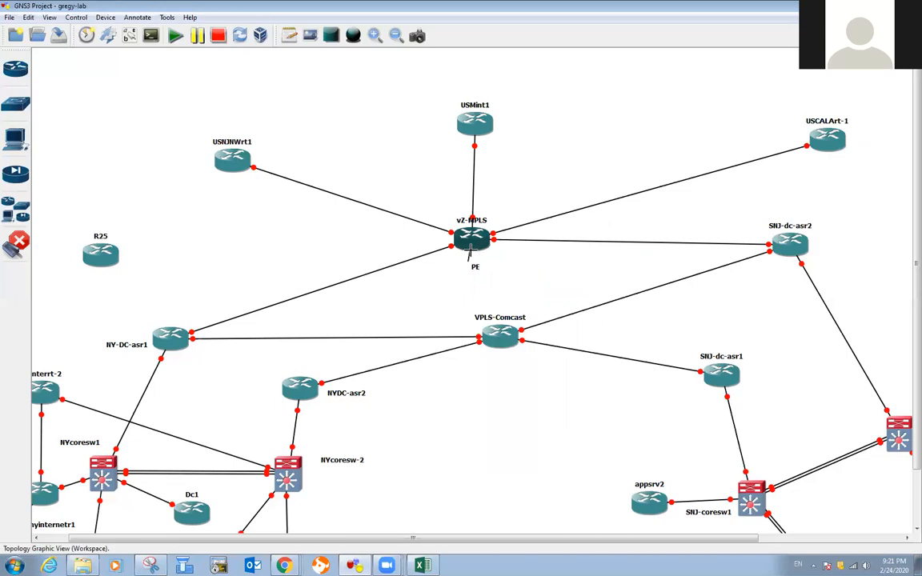
{"action": "left_click", "coordinate": [472, 238]}
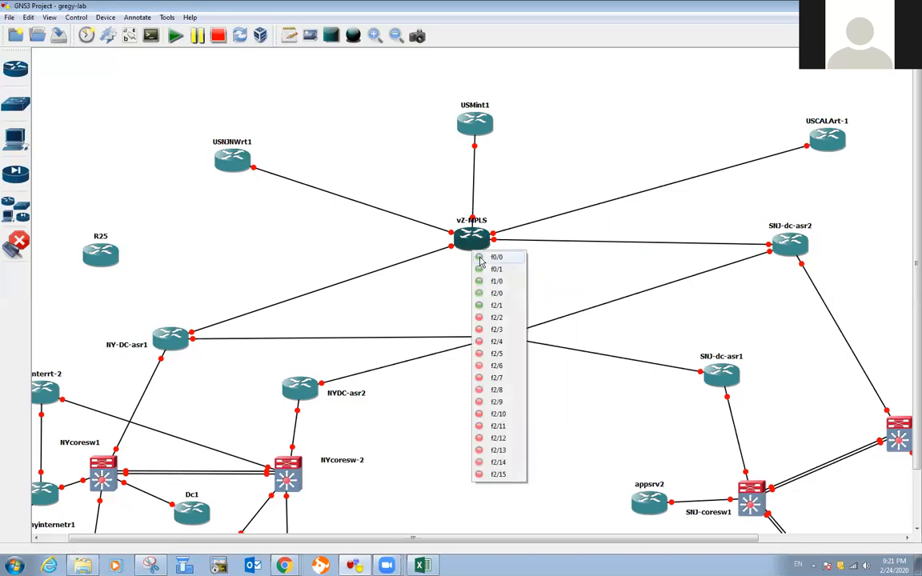
{"action": "left_click", "coordinate": [496, 307]}
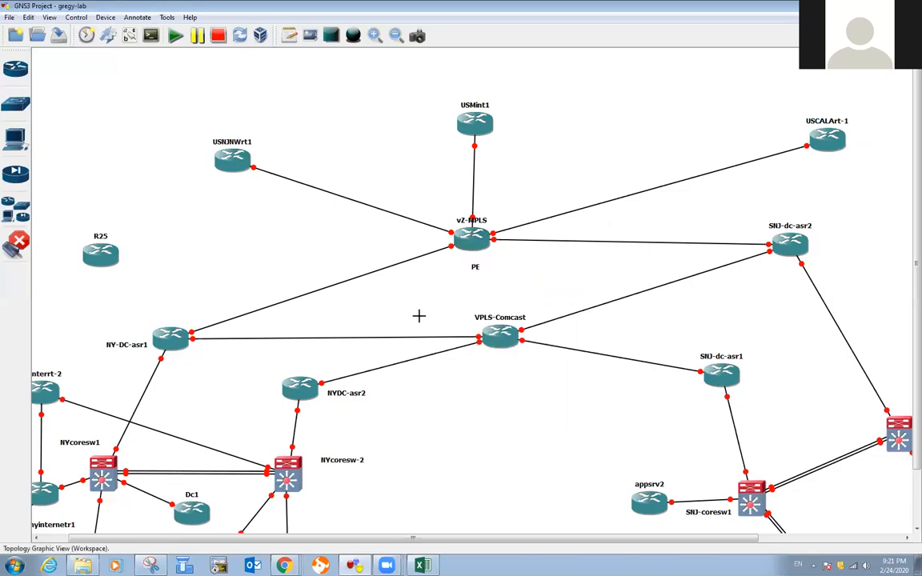
Step: Link vZ-MPLS port f2/2 to NYDC-asr2 and port f2/3 to SNJ-dc-asr1
{"action": "left_click", "coordinate": [476, 249]}
{"action": "left_click", "coordinate": [496, 312]}
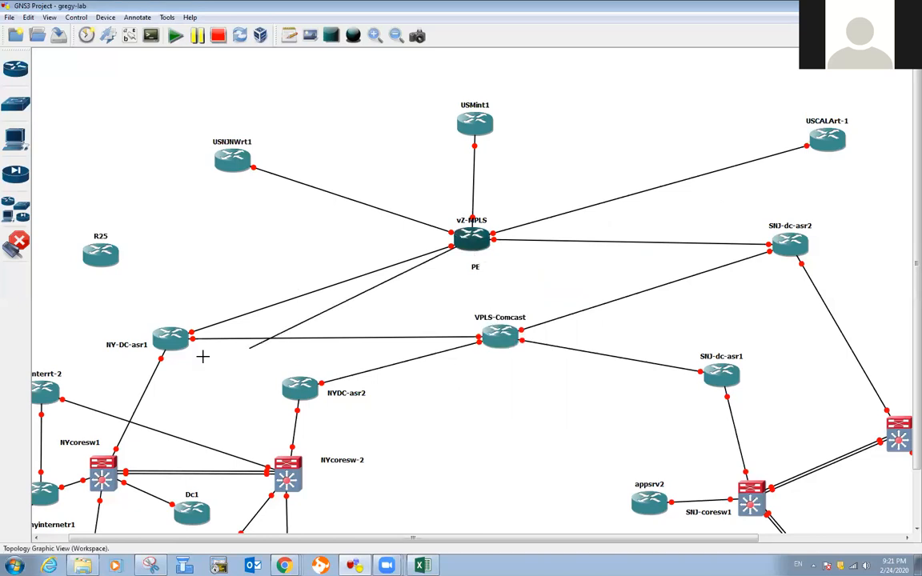
{"action": "left_click", "coordinate": [285, 390]}
{"action": "left_click", "coordinate": [308, 421]}
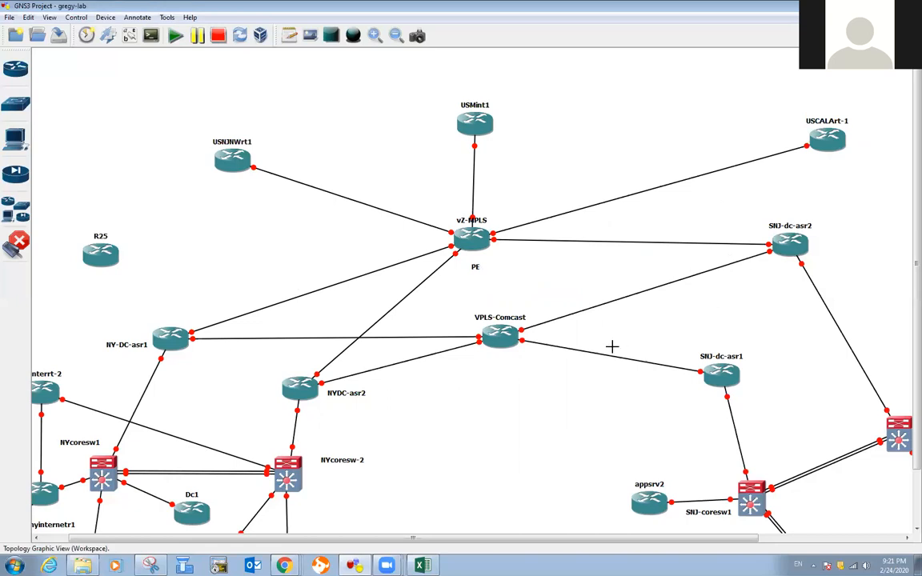
{"action": "left_click", "coordinate": [478, 249]}
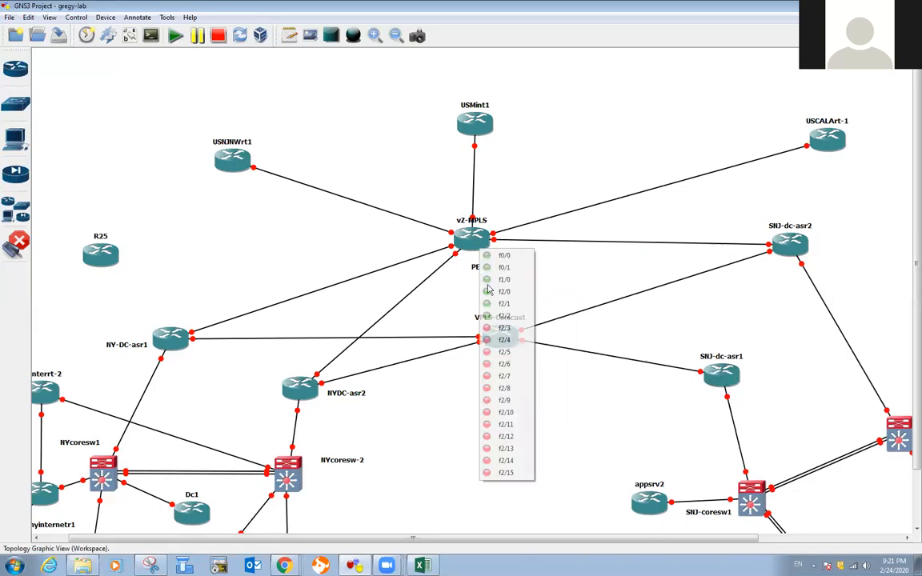
{"action": "left_click", "coordinate": [503, 329]}
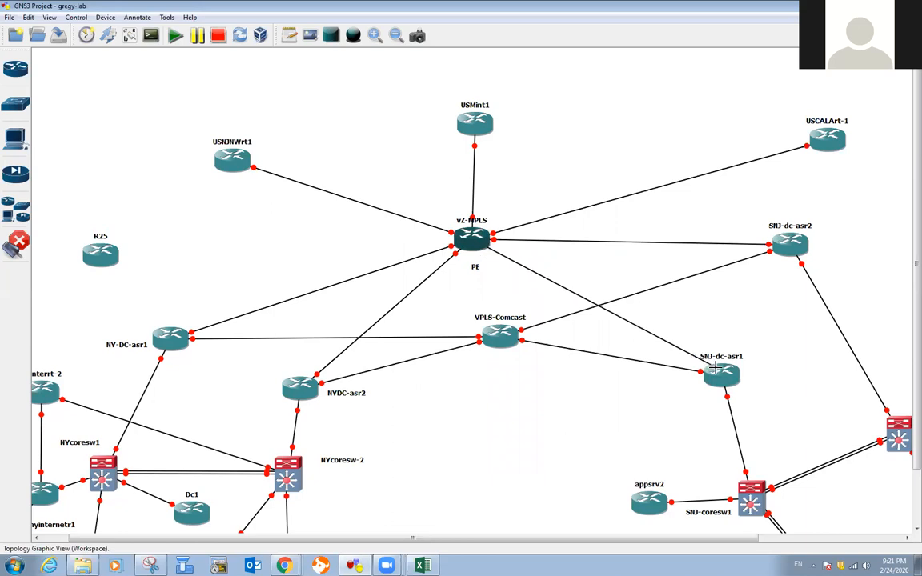
{"action": "left_click", "coordinate": [719, 372]}
{"action": "left_click", "coordinate": [741, 398]}
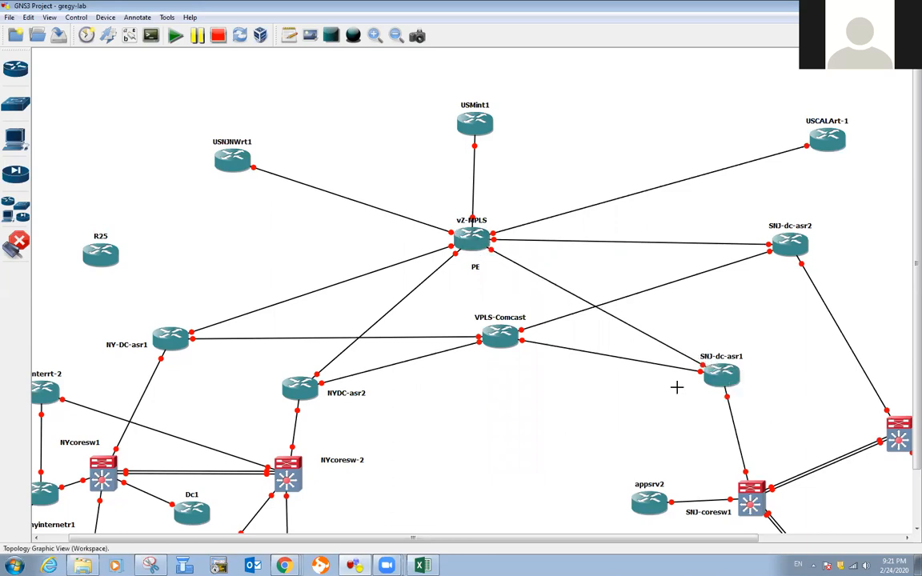
Step: Shift vZ-MPLS away from the PE note toward the New York side, and rearrange USMint1, USCALArt-1 and USNJNWrt1 around it
{"action": "left_click", "coordinate": [14, 246]}
{"action": "left_click_drag", "start_coordinate": [472, 247], "coordinate": [370, 213]}
{"action": "left_click", "coordinate": [395, 265]}
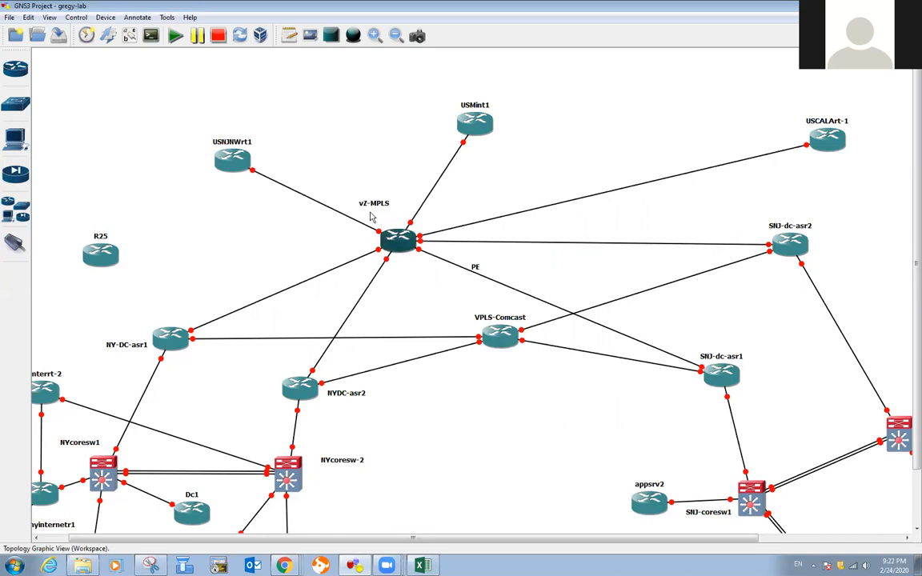
{"action": "left_click_drag", "start_coordinate": [475, 136], "coordinate": [438, 118]}
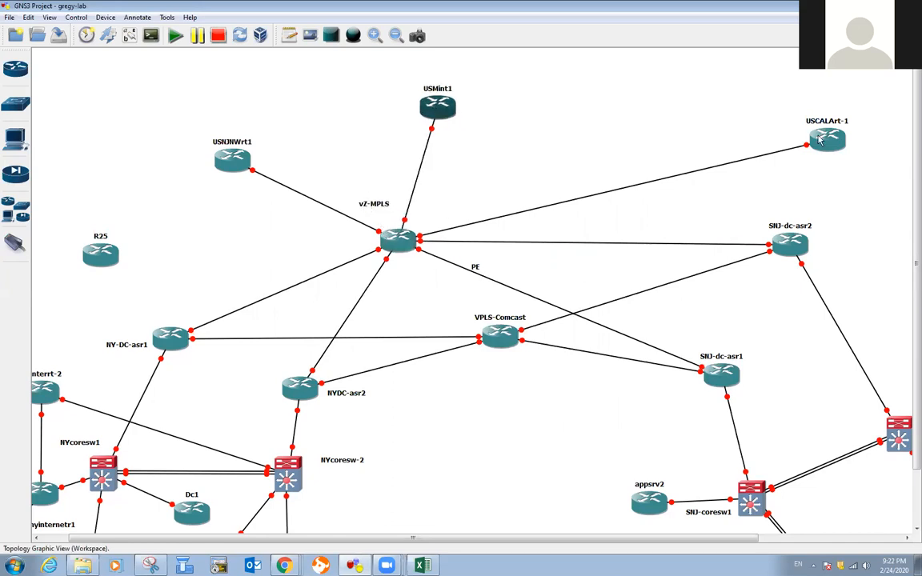
{"action": "left_click_drag", "start_coordinate": [820, 140], "coordinate": [613, 147]}
{"action": "left_click_drag", "start_coordinate": [232, 166], "coordinate": [282, 135]}
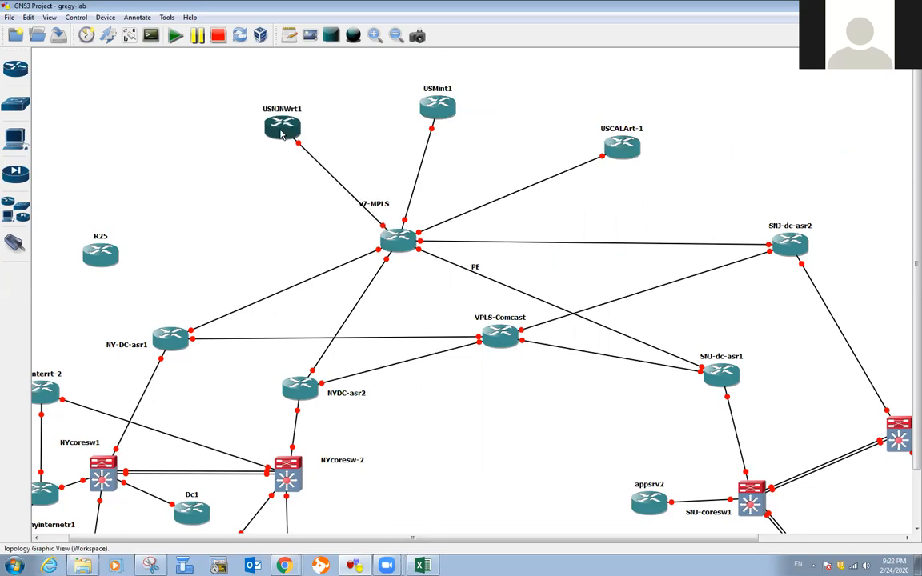
Step: Place the vZ-MPLS name label below its router and fine-tune the positions of USNJNWrt1, USMint1 and USCALArt-1
{"action": "left_click_drag", "start_coordinate": [370, 196], "coordinate": [410, 264]}
{"action": "left_click", "coordinate": [408, 279]}
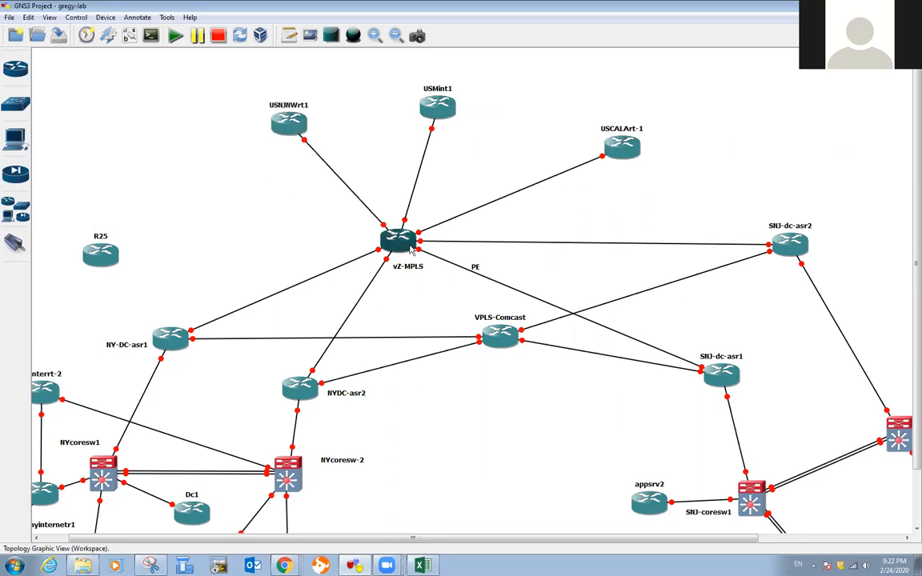
{"action": "mouse_move", "coordinate": [442, 109]}
{"action": "left_mouse_down"}
{"action": "mouse_move", "coordinate": [433, 120]}
{"action": "mouse_move", "coordinate": [448, 121]}
{"action": "left_mouse_up"}
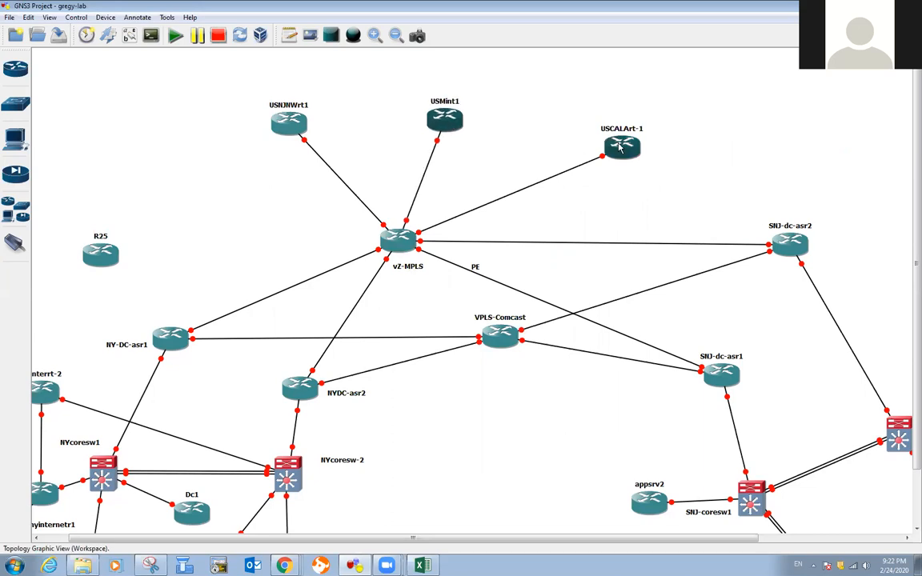
{"action": "left_click_drag", "start_coordinate": [619, 146], "coordinate": [595, 146]}
{"action": "left_click_drag", "start_coordinate": [258, 109], "coordinate": [262, 112]}
{"action": "left_click_drag", "start_coordinate": [434, 120], "coordinate": [440, 119]}
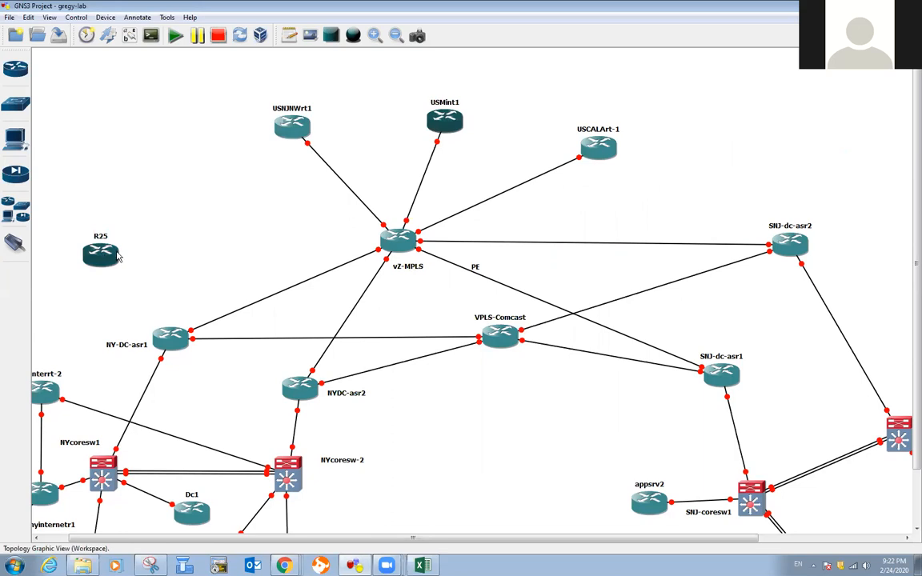
Step: Add three switch devices in a row between R25 and vZ-MPLS
{"action": "left_click", "coordinate": [22, 250]}
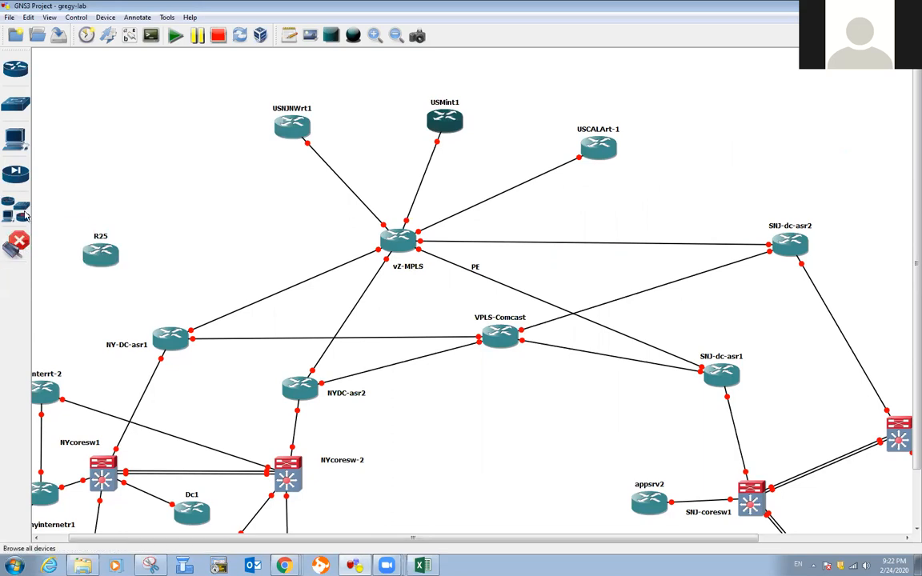
{"action": "left_click", "coordinate": [16, 210]}
{"action": "left_click_drag", "start_coordinate": [56, 298], "coordinate": [234, 218]}
{"action": "left_click_drag", "start_coordinate": [60, 300], "coordinate": [243, 215]}
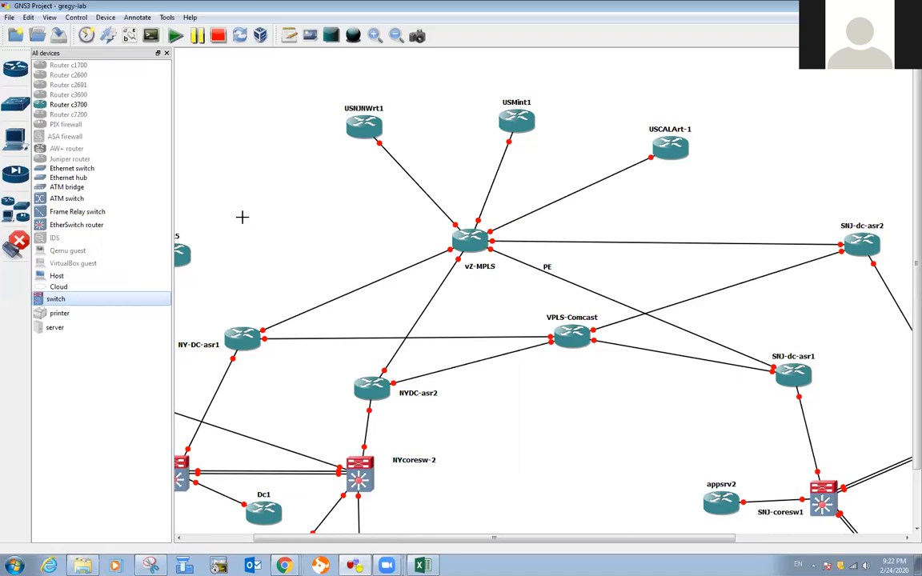
{"action": "left_click_drag", "start_coordinate": [68, 300], "coordinate": [344, 214]}
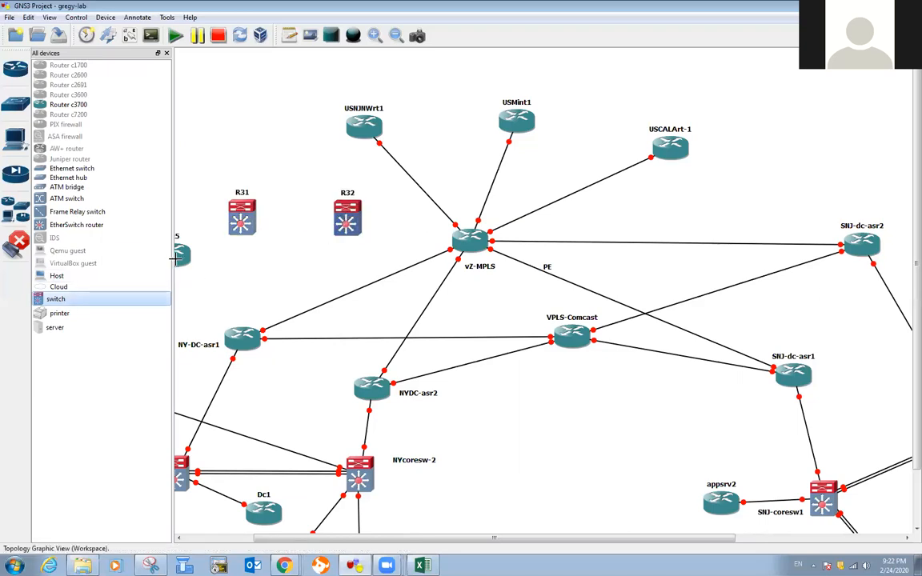
{"action": "left_click_drag", "start_coordinate": [112, 298], "coordinate": [408, 227]}
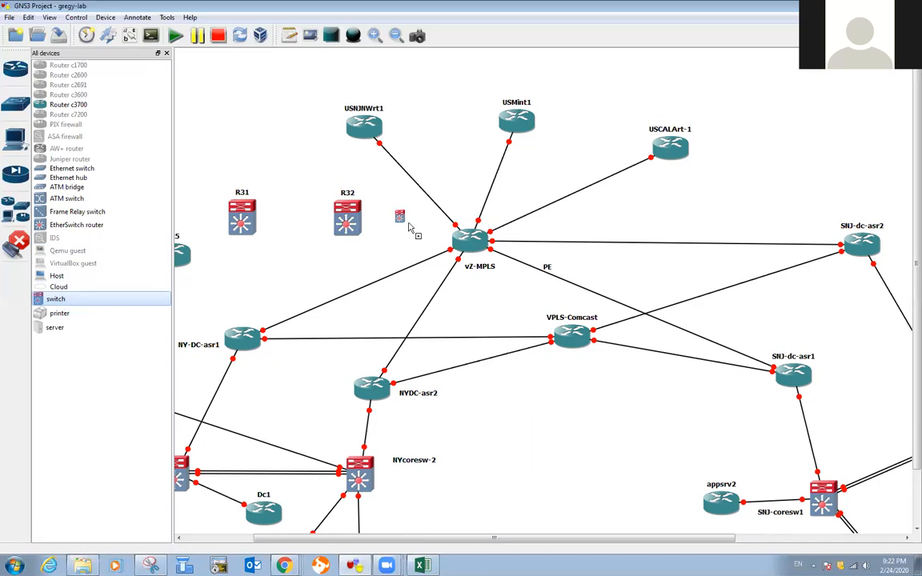
{"action": "left_click_drag", "start_coordinate": [408, 227], "coordinate": [405, 231]}
{"action": "left_click", "coordinate": [404, 231]}
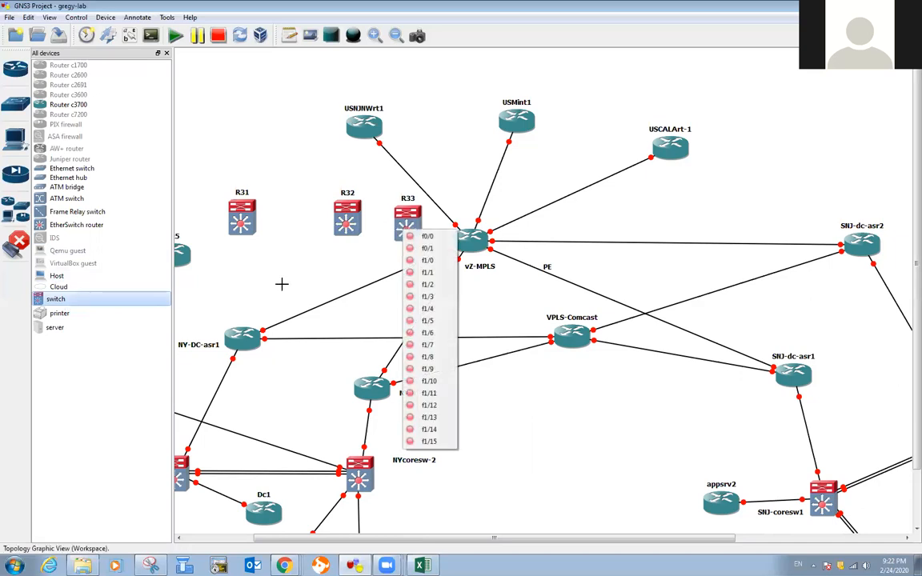
Step: Add two c3700 routers, one above switch R31 and one between switches R31 and R32
{"action": "left_click_drag", "start_coordinate": [70, 110], "coordinate": [232, 141]}
{"action": "left_click_drag", "start_coordinate": [69, 105], "coordinate": [288, 222]}
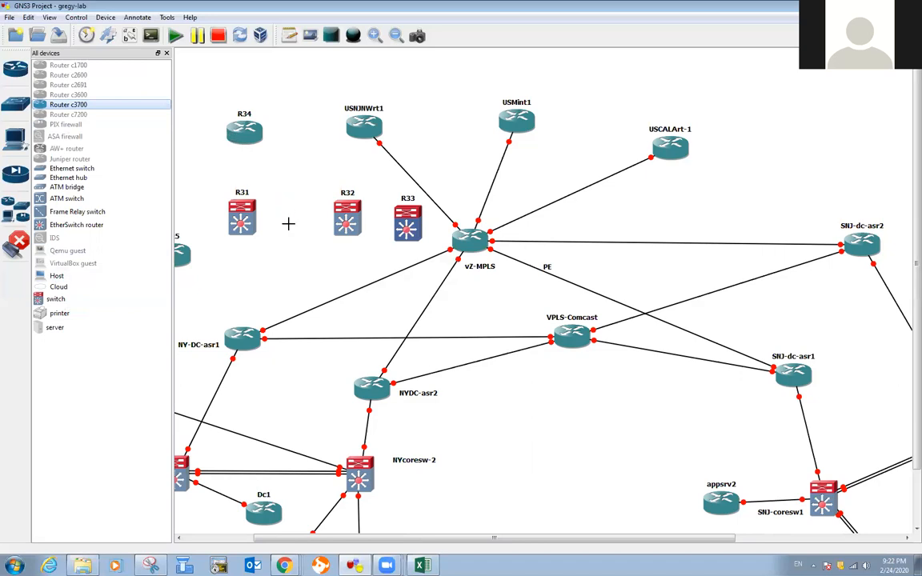
{"action": "left_click", "coordinate": [166, 53]}
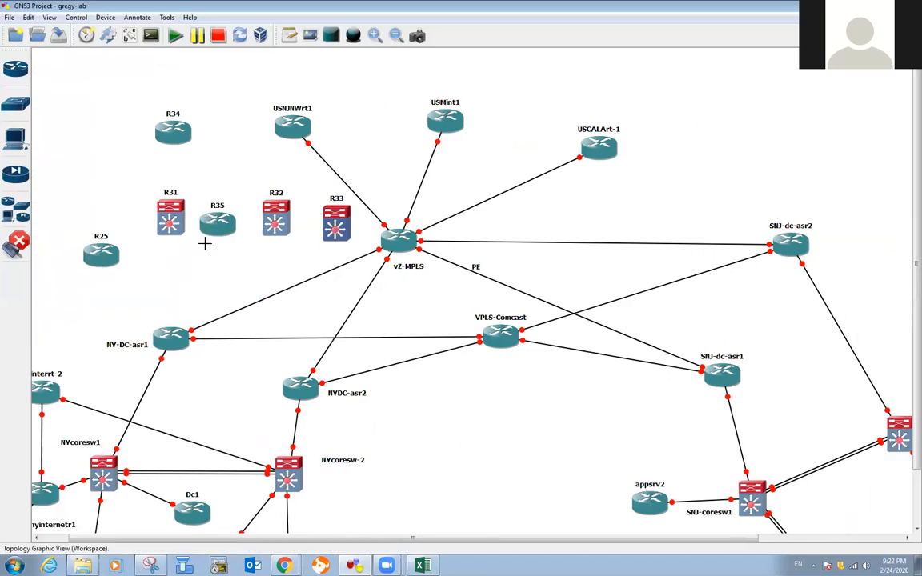
Step: Move R35 and R31 beside USNJNWrt1, and R34 and R25 to the area around USCALArt-1
{"action": "left_click", "coordinate": [14, 240]}
{"action": "left_click_drag", "start_coordinate": [173, 132], "coordinate": [732, 136]}
{"action": "left_click_drag", "start_coordinate": [216, 223], "coordinate": [84, 121]}
{"action": "left_click_drag", "start_coordinate": [173, 222], "coordinate": [187, 125]}
{"action": "left_click_drag", "start_coordinate": [117, 256], "coordinate": [598, 90]}
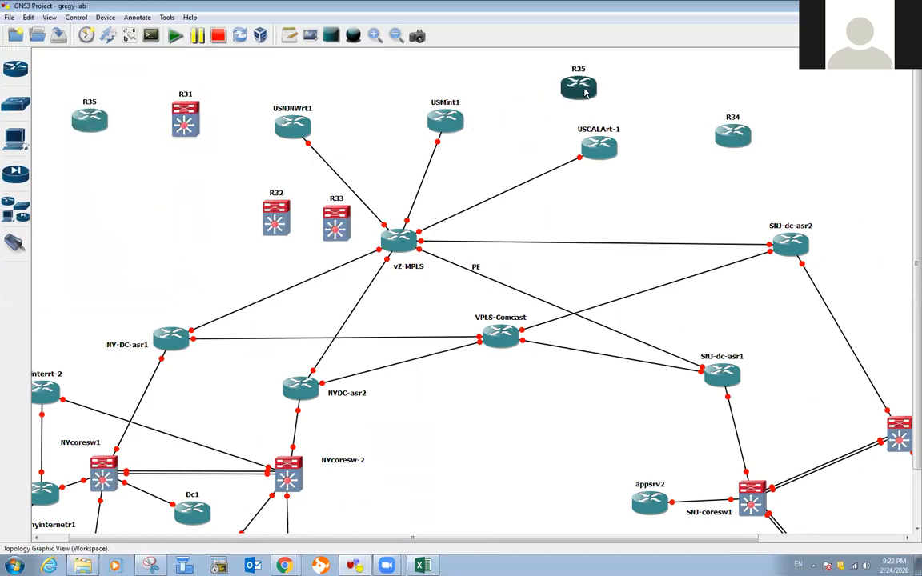
Step: Adjust the spacing of R31 and USNJNWrt1, and place R25 and switch R32 next to each other above USCALArt-1
{"action": "left_click", "coordinate": [200, 124]}
{"action": "left_click_drag", "start_coordinate": [200, 124], "coordinate": [220, 124]}
{"action": "left_click", "coordinate": [288, 128]}
{"action": "left_click_drag", "start_coordinate": [288, 128], "coordinate": [296, 122]}
{"action": "left_click_drag", "start_coordinate": [275, 218], "coordinate": [659, 88]}
{"action": "left_click_drag", "start_coordinate": [577, 85], "coordinate": [522, 83]}
{"action": "left_click_drag", "start_coordinate": [659, 88], "coordinate": [649, 79]}
Step: Line up USCALArt-1, switch R33 and router R34 in a row above SNJ-dc-asr2
{"action": "left_click", "coordinate": [744, 140]}
{"action": "left_click_drag", "start_coordinate": [745, 140], "coordinate": [784, 133]}
{"action": "left_click_drag", "start_coordinate": [336, 226], "coordinate": [717, 152]}
{"action": "left_click_drag", "start_coordinate": [778, 130], "coordinate": [839, 132]}
{"action": "left_click_drag", "start_coordinate": [712, 153], "coordinate": [734, 149]}
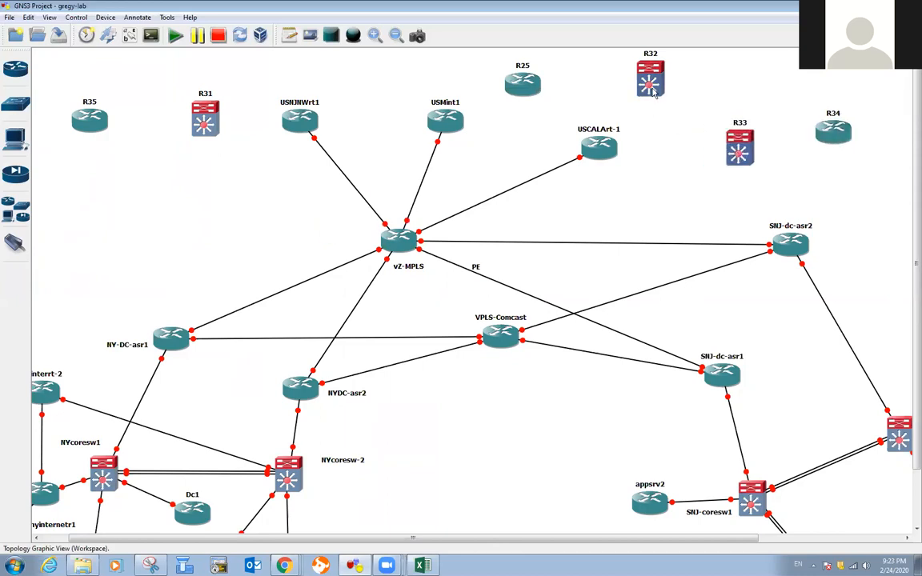
{"action": "left_click", "coordinate": [598, 145]}
{"action": "left_click_drag", "start_coordinate": [598, 146], "coordinate": [604, 168]}
{"action": "left_click_drag", "start_coordinate": [733, 157], "coordinate": [714, 170]}
{"action": "left_click_drag", "start_coordinate": [832, 130], "coordinate": [829, 140]}
{"action": "right_click", "coordinate": [809, 151]}
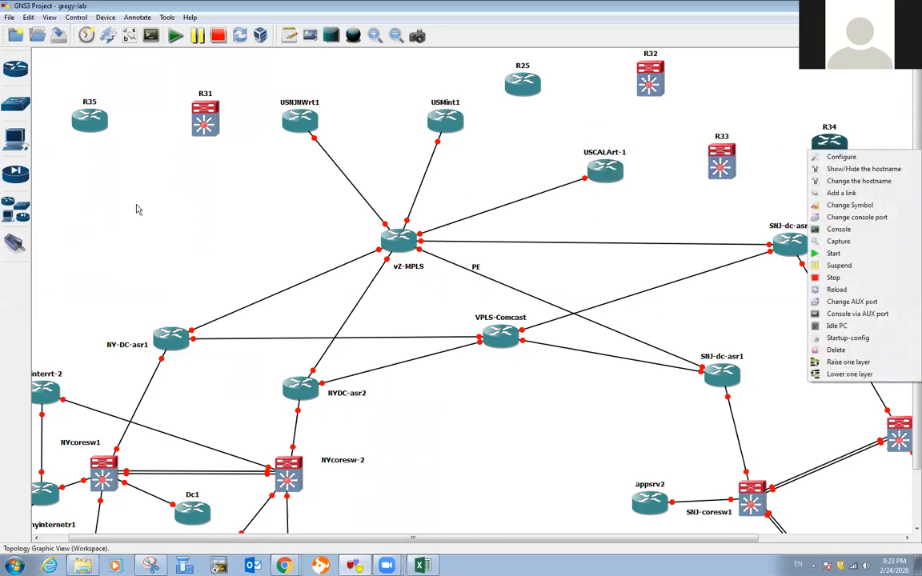
Step: Link USCALArt-1 to switch R33 port f0/0
{"action": "left_click", "coordinate": [14, 240]}
{"action": "left_click", "coordinate": [610, 169]}
{"action": "left_click", "coordinate": [640, 178]}
{"action": "left_click", "coordinate": [719, 166]}
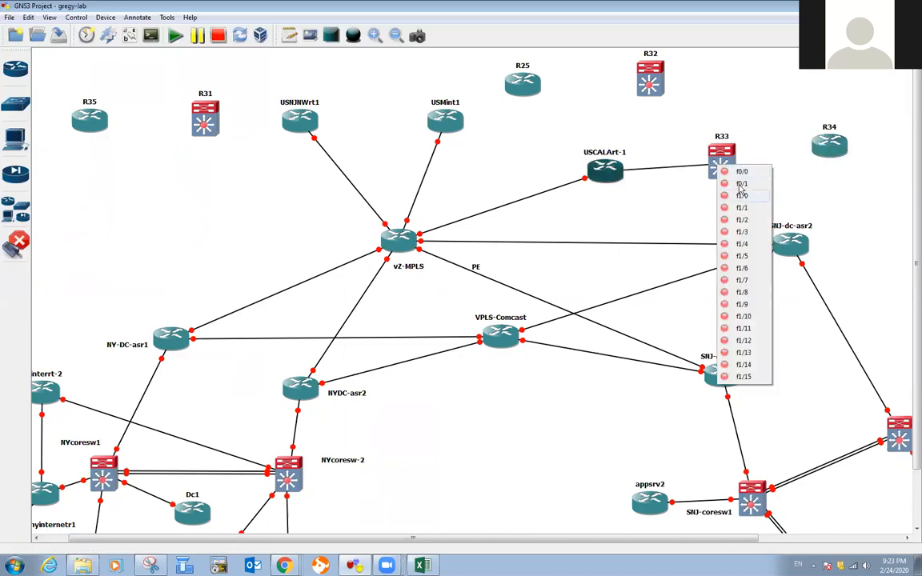
{"action": "left_click", "coordinate": [740, 172]}
Step: Link switch R33 port f1/1 to router R34
{"action": "left_click", "coordinate": [732, 168]}
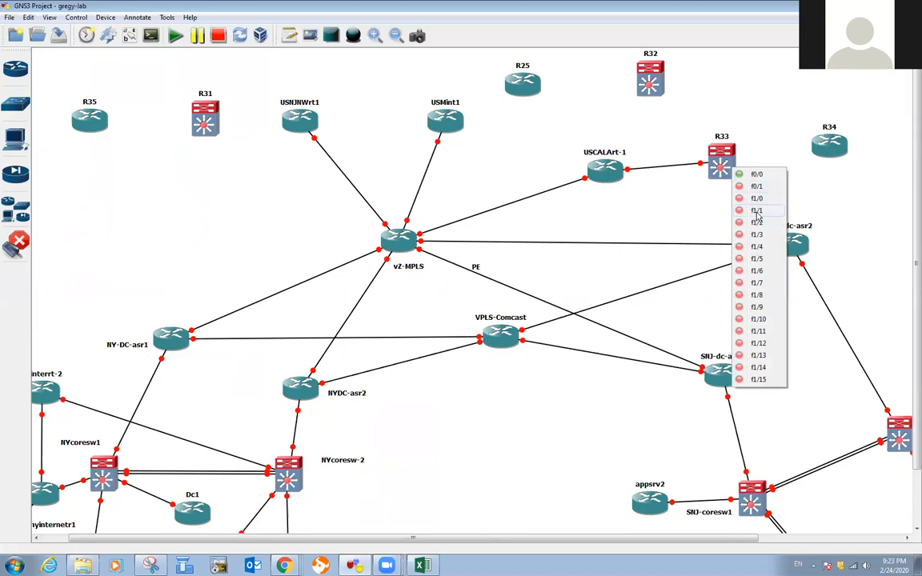
{"action": "left_click", "coordinate": [756, 211]}
{"action": "left_click", "coordinate": [825, 145]}
{"action": "left_click", "coordinate": [837, 150]}
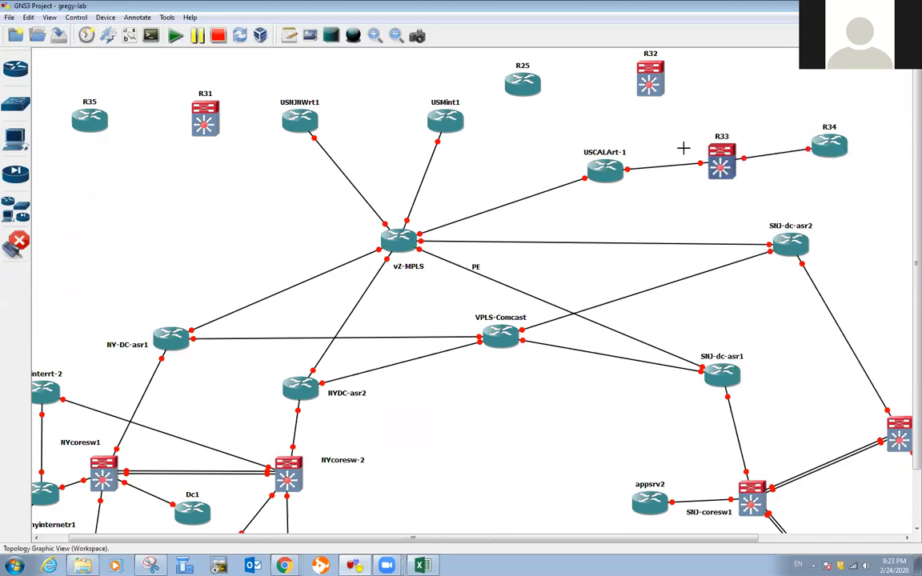
Step: Link switch R32 port f1/1 to router R25
{"action": "left_click", "coordinate": [652, 87]}
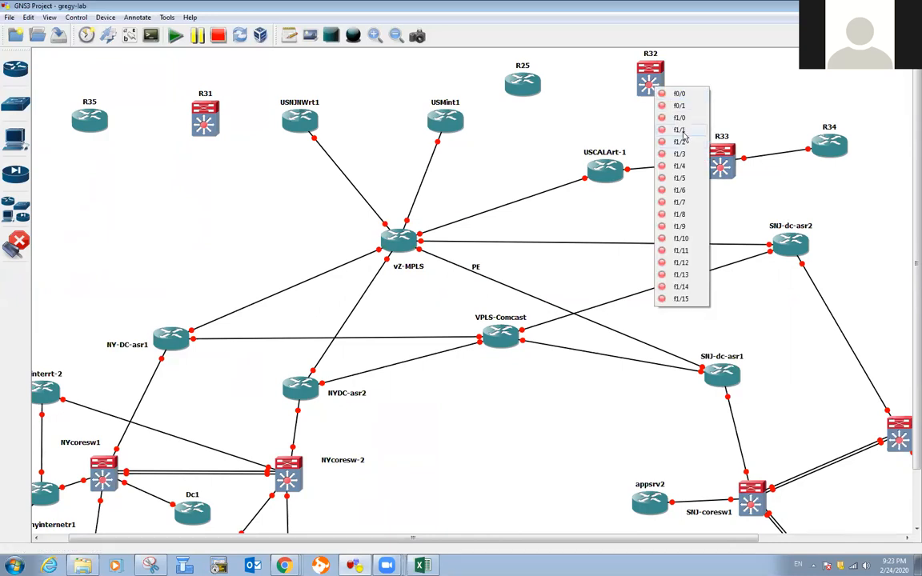
{"action": "left_click", "coordinate": [679, 130]}
{"action": "left_click", "coordinate": [522, 83]}
{"action": "left_click", "coordinate": [546, 88]}
{"action": "left_click", "coordinate": [523, 83]}
{"action": "left_click", "coordinate": [536, 90]}
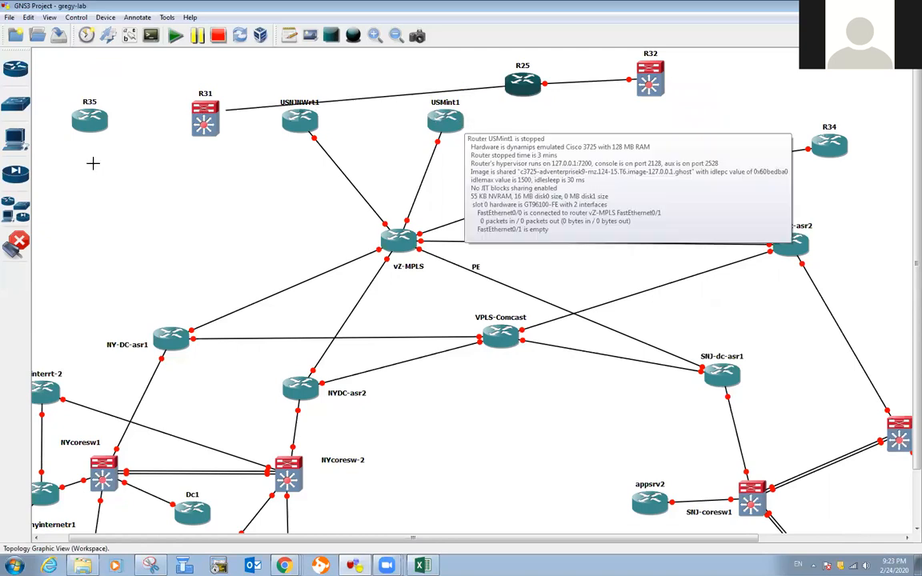
{"action": "left_click", "coordinate": [16, 243]}
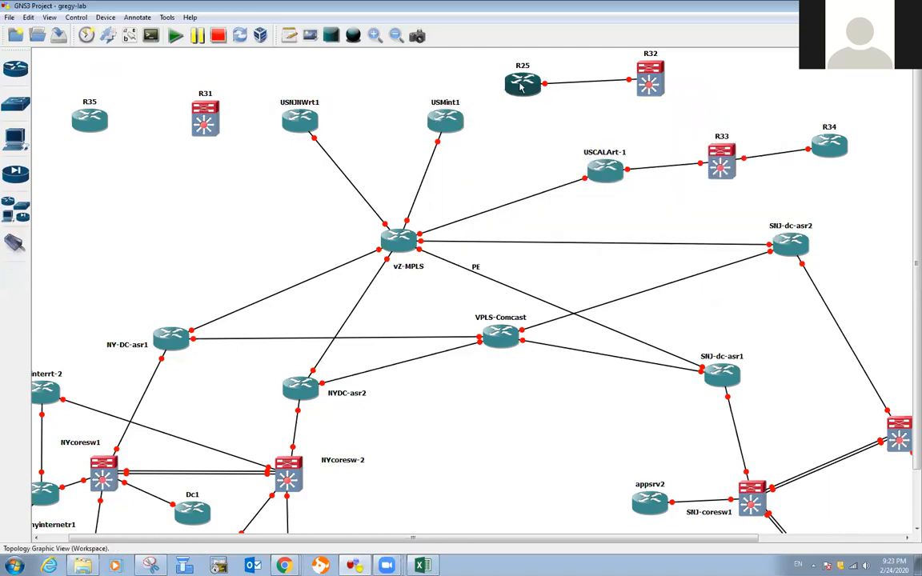
Step: Swap the positions of R25 and R32 so the switch sits between USMint1 and R25
{"action": "left_click_drag", "start_coordinate": [520, 88], "coordinate": [775, 84]}
{"action": "left_click_drag", "start_coordinate": [628, 80], "coordinate": [532, 89]}
{"action": "left_click_drag", "start_coordinate": [794, 87], "coordinate": [649, 86]}
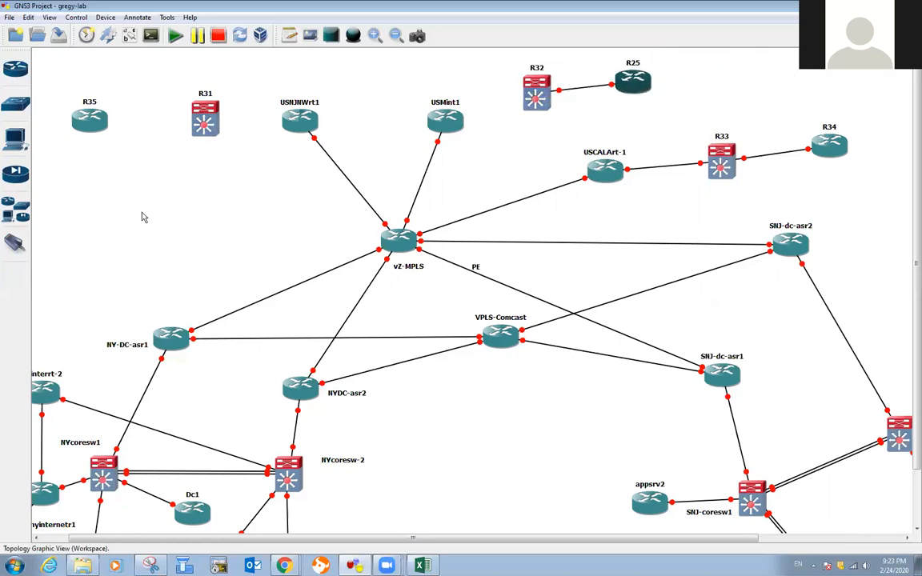
Step: Try to link switch R32 to router USMint1
{"action": "left_click", "coordinate": [16, 243]}
{"action": "left_click", "coordinate": [526, 99]}
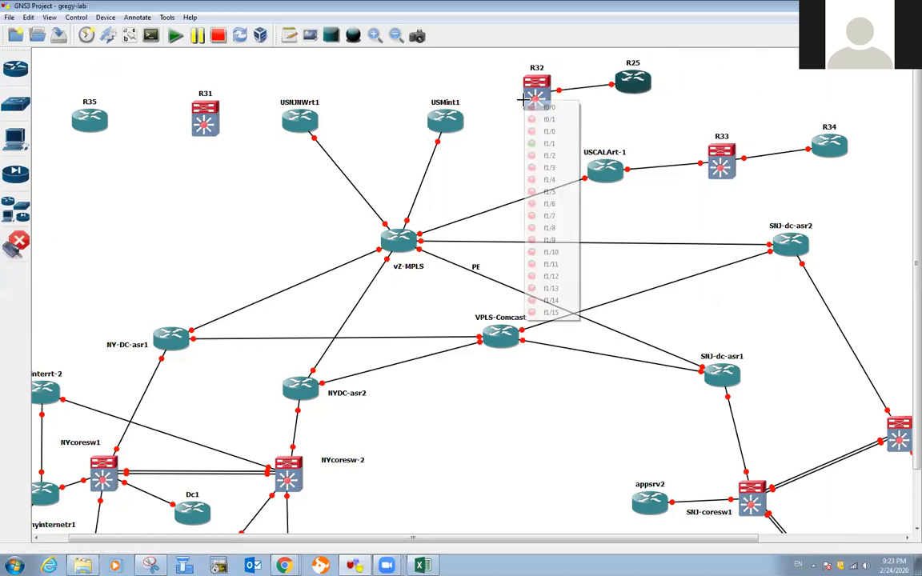
{"action": "left_click", "coordinate": [552, 160]}
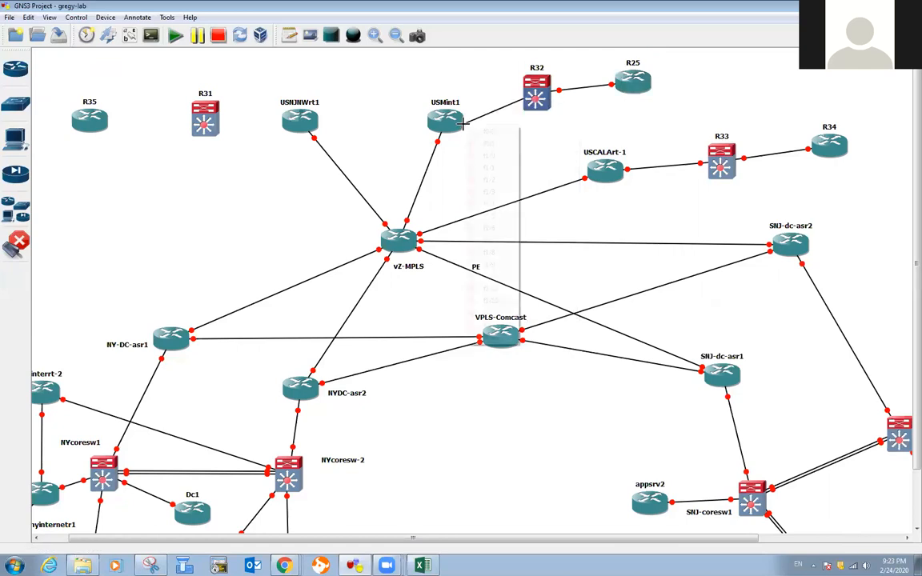
{"action": "left_click", "coordinate": [464, 125]}
{"action": "left_click", "coordinate": [488, 181]}
{"action": "left_click", "coordinate": [454, 122]}
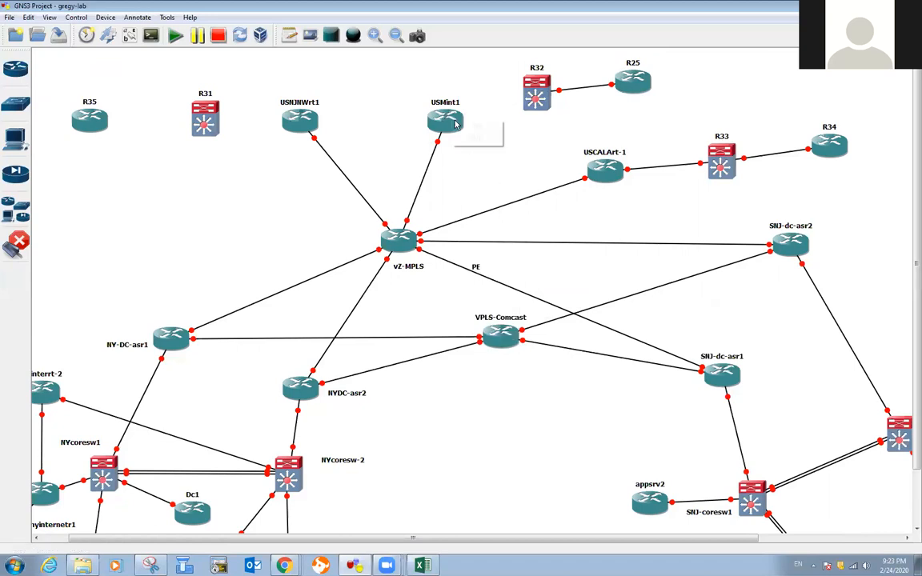
{"action": "left_click", "coordinate": [475, 129]}
{"action": "key", "text": "Return"}
Step: Link USMint1 port f0/1 to switch R32 port f1/2
{"action": "left_click", "coordinate": [447, 121]}
{"action": "left_click", "coordinate": [471, 140]}
{"action": "left_click", "coordinate": [529, 100]}
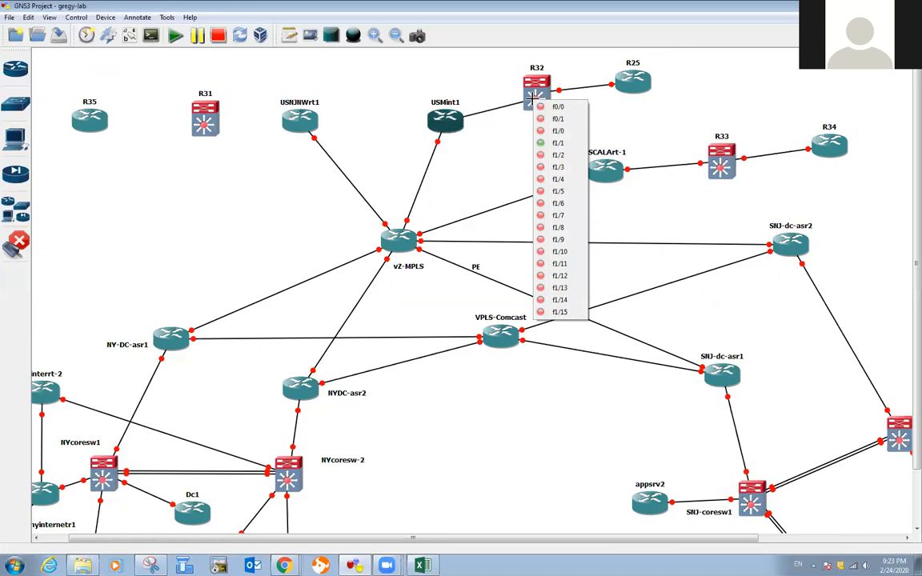
{"action": "left_click", "coordinate": [556, 158]}
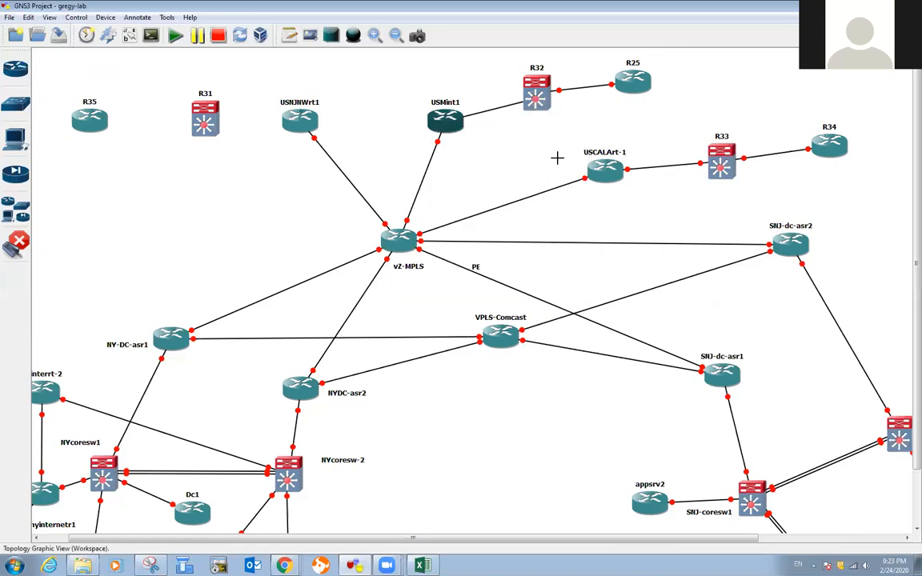
{"action": "left_click", "coordinate": [17, 230]}
Step: Shift USMint1, switch R32 and router R25 slightly toward USNJNWrt1
{"action": "left_click_drag", "start_coordinate": [425, 129], "coordinate": [402, 132]}
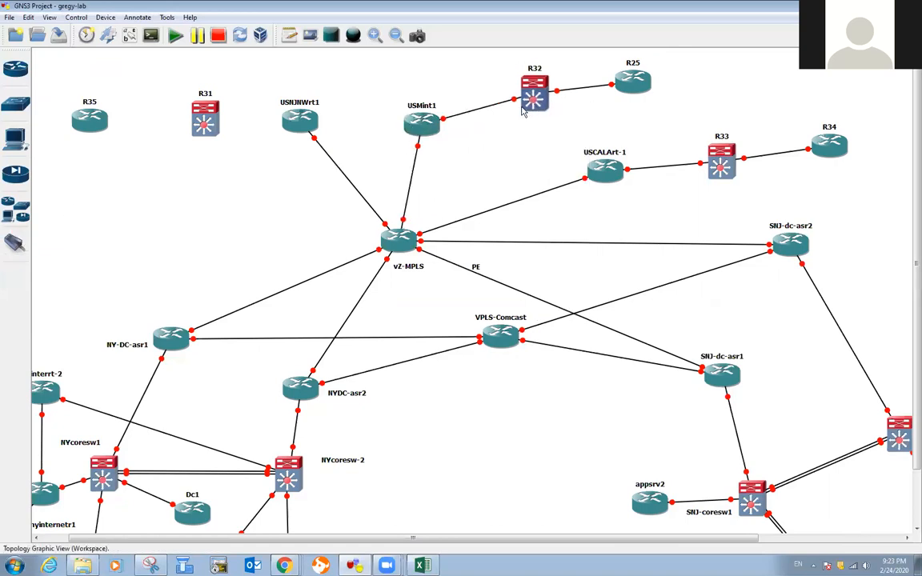
{"action": "left_click_drag", "start_coordinate": [534, 98], "coordinate": [505, 92]}
{"action": "left_click_drag", "start_coordinate": [624, 89], "coordinate": [596, 89]}
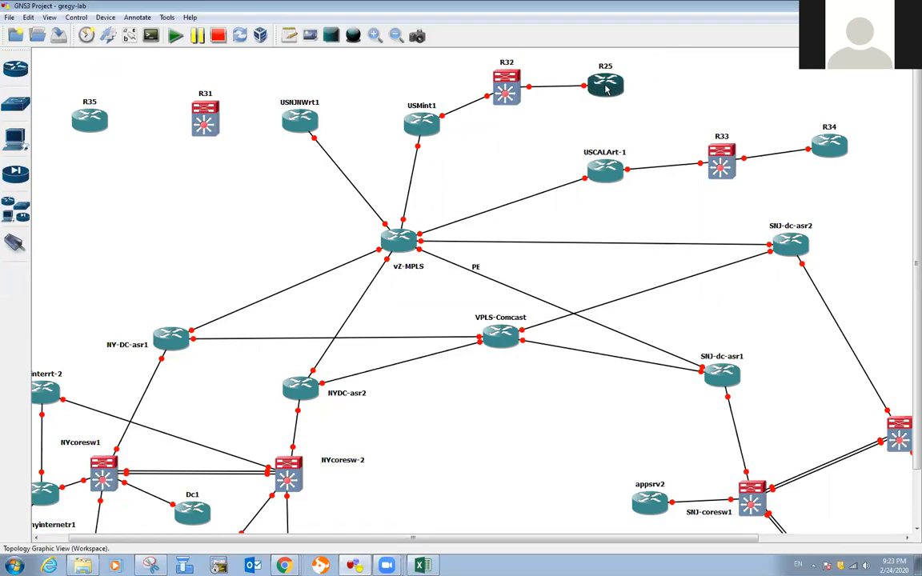
Step: Change the hostname of router R25 to USminpc1 and nudge it slightly away from switch R32
{"action": "right_click", "coordinate": [606, 87]}
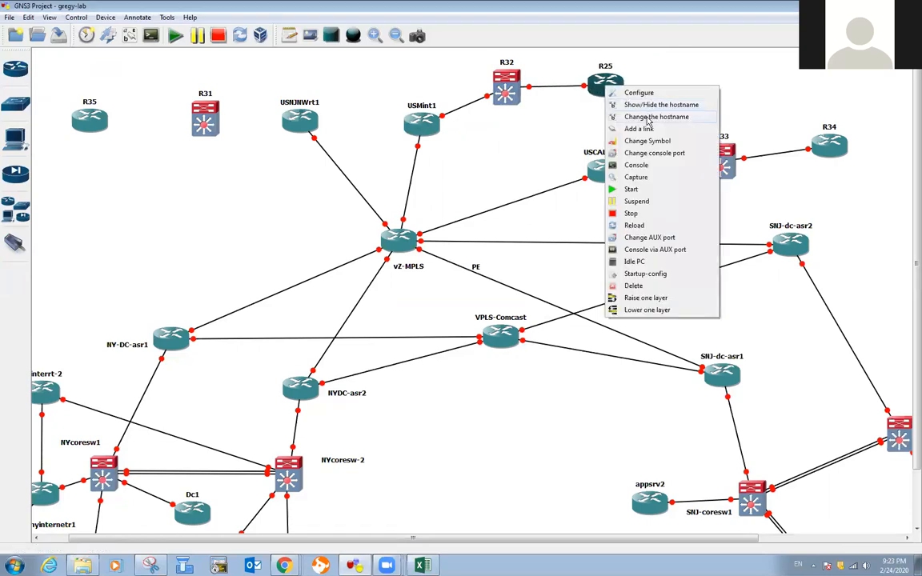
{"action": "left_click", "coordinate": [655, 117]}
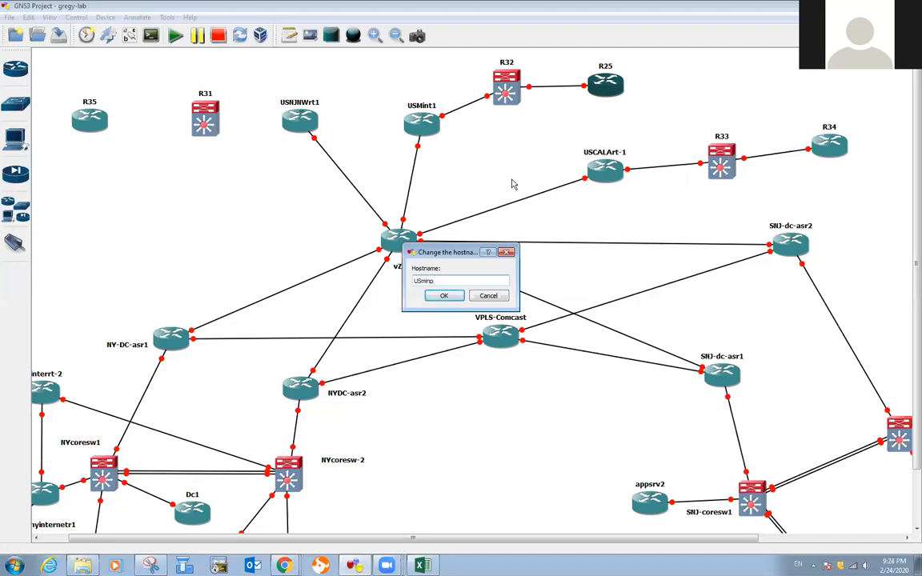
{"action": "left_click", "coordinate": [442, 296]}
{"action": "left_click_drag", "start_coordinate": [615, 85], "coordinate": [621, 84]}
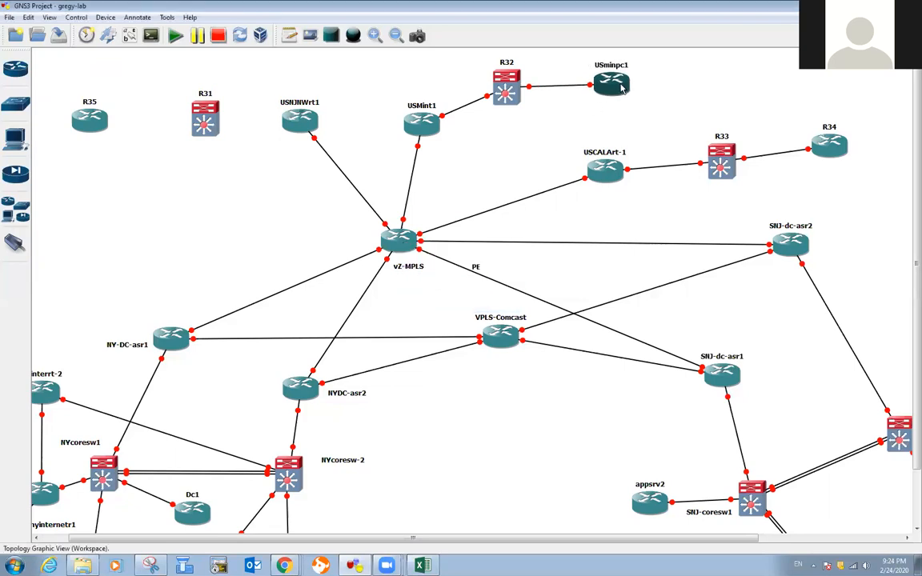
Step: Change the hostname of router R34 to LAPC1, and move it and switch R33 slightly farther from USCALArt-1
{"action": "right_click", "coordinate": [832, 155]}
{"action": "left_click", "coordinate": [846, 181]}
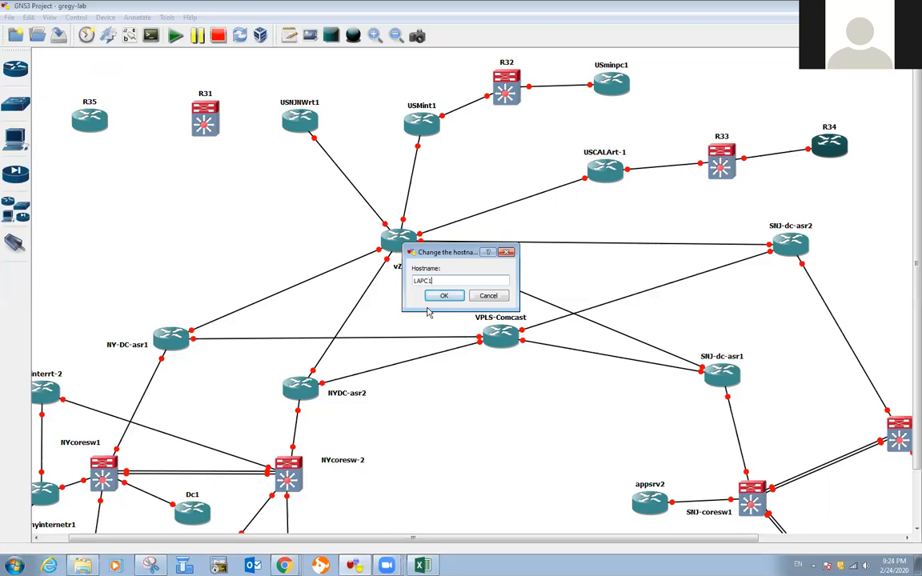
{"action": "left_click", "coordinate": [442, 296]}
{"action": "left_click_drag", "start_coordinate": [830, 148], "coordinate": [858, 161]}
{"action": "left_click_drag", "start_coordinate": [727, 160], "coordinate": [742, 160]}
{"action": "left_click_drag", "start_coordinate": [865, 159], "coordinate": [865, 160]}
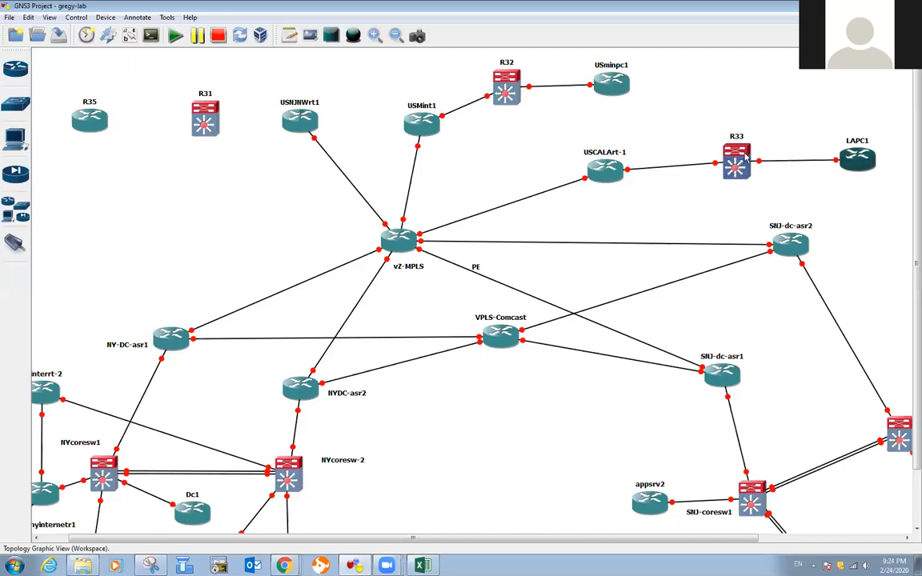
Step: Nudge switches R32 and R31 slightly away from their branch routers, and link switch R31 port f1/1 to USNJNWrt1 port f0/1
{"action": "left_click_drag", "start_coordinate": [515, 96], "coordinate": [520, 96]}
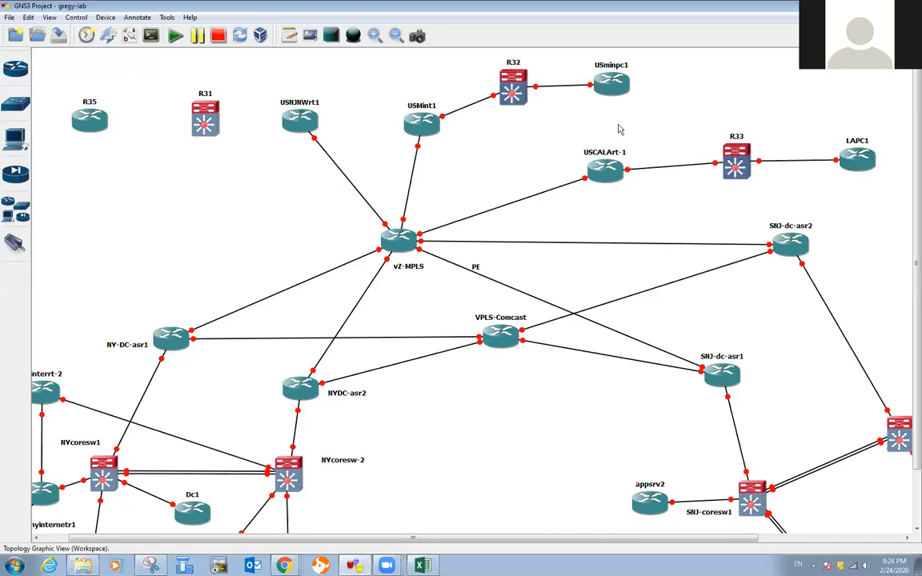
{"action": "left_click_drag", "start_coordinate": [207, 128], "coordinate": [195, 126]}
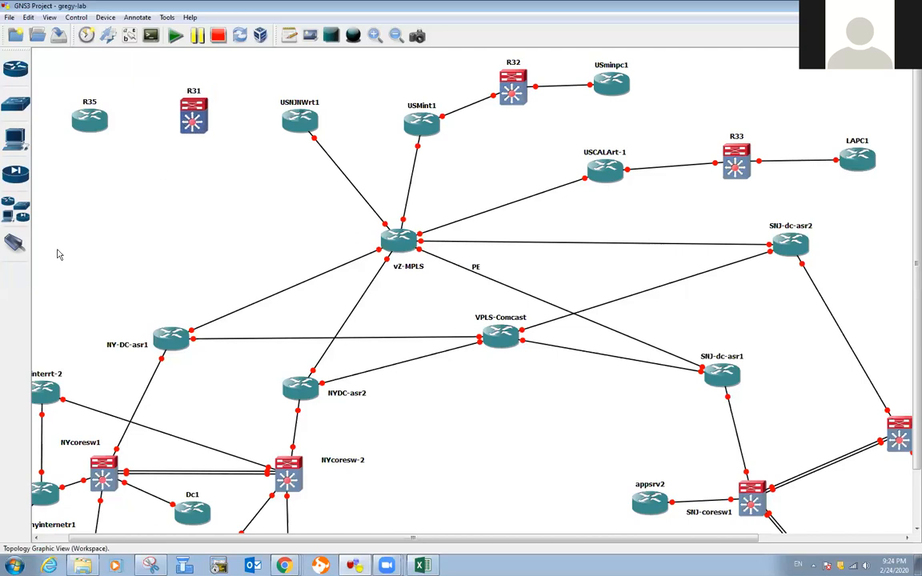
{"action": "left_click", "coordinate": [14, 242]}
{"action": "left_click", "coordinate": [211, 118]}
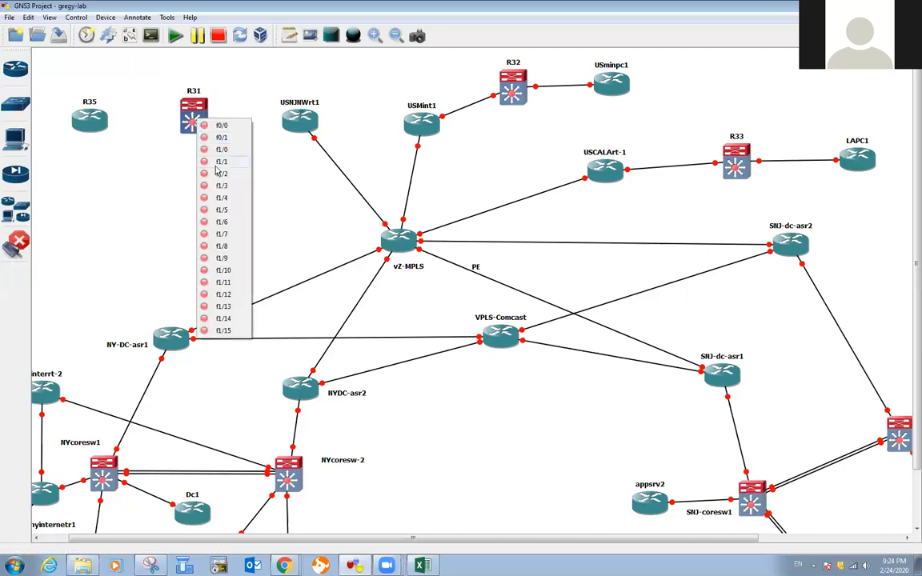
{"action": "left_click", "coordinate": [218, 163]}
{"action": "left_click", "coordinate": [297, 120]}
{"action": "left_click", "coordinate": [308, 128]}
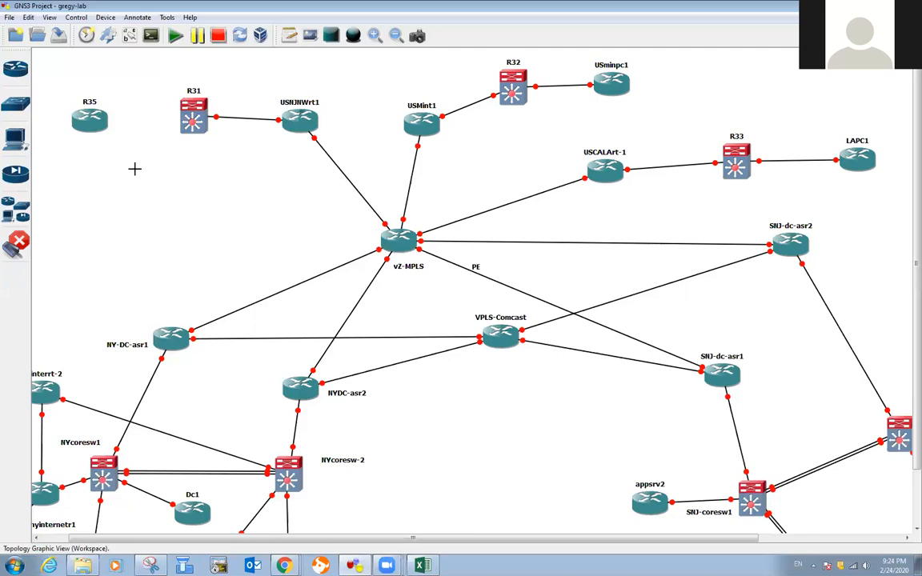
Step: Link router R35 port f0/0 to switch R31 port f1/2
{"action": "left_click", "coordinate": [101, 120]}
{"action": "left_click", "coordinate": [101, 126]}
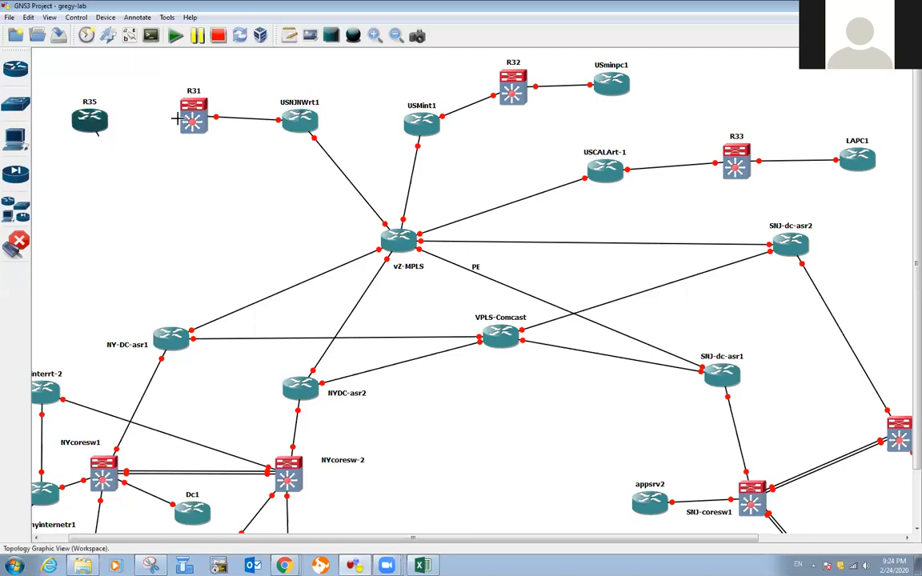
{"action": "left_click", "coordinate": [192, 118]}
{"action": "left_click", "coordinate": [209, 174]}
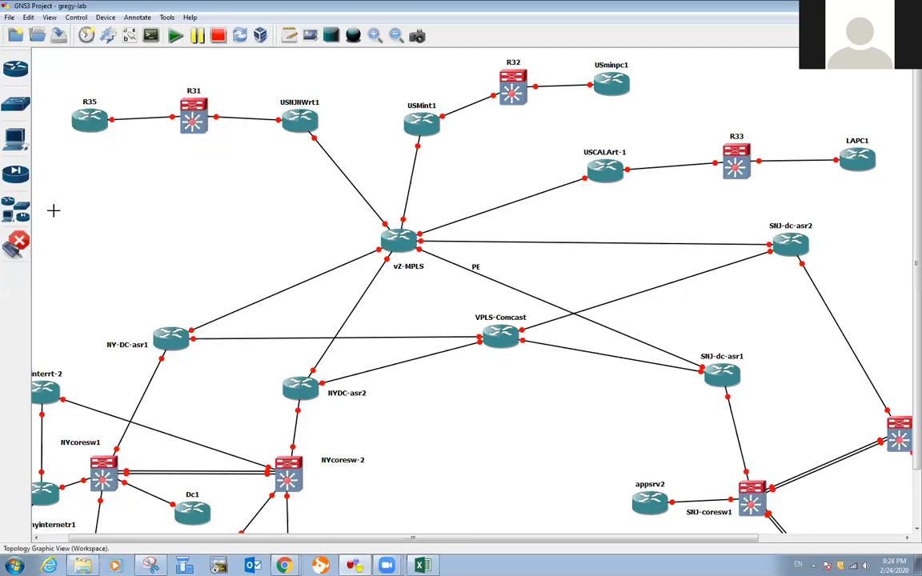
{"action": "left_click", "coordinate": [16, 240]}
Step: Shift R35 and switch R31 slightly farther from USNJNWrt1, and change the hostname of R35 to NJpc1
{"action": "left_click_drag", "start_coordinate": [89, 118], "coordinate": [73, 119]}
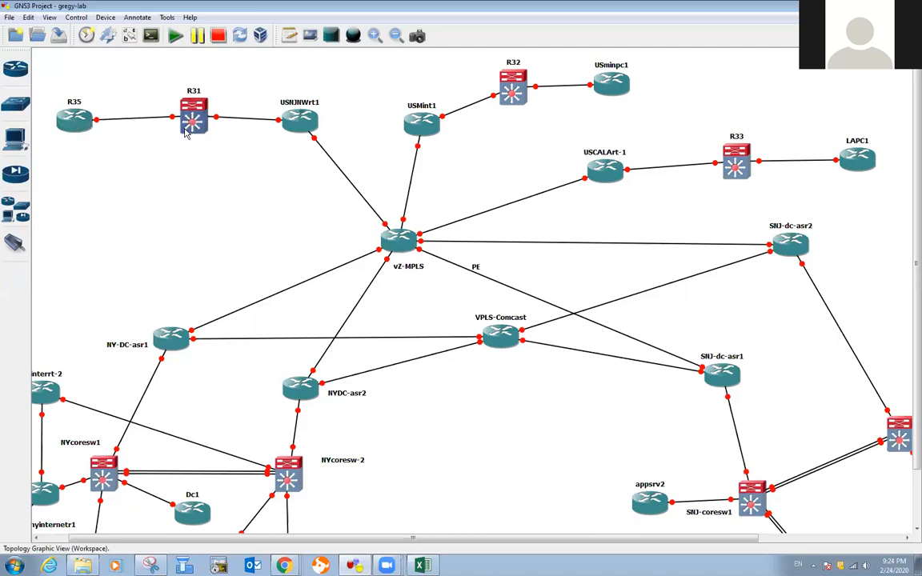
{"action": "left_click_drag", "start_coordinate": [193, 117], "coordinate": [189, 122]}
{"action": "right_click", "coordinate": [74, 116]}
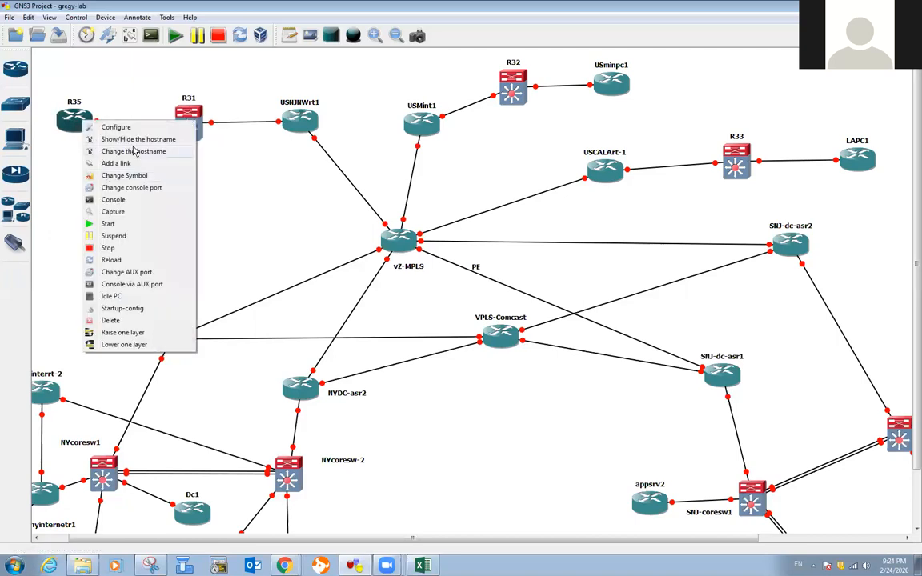
{"action": "left_click", "coordinate": [128, 149]}
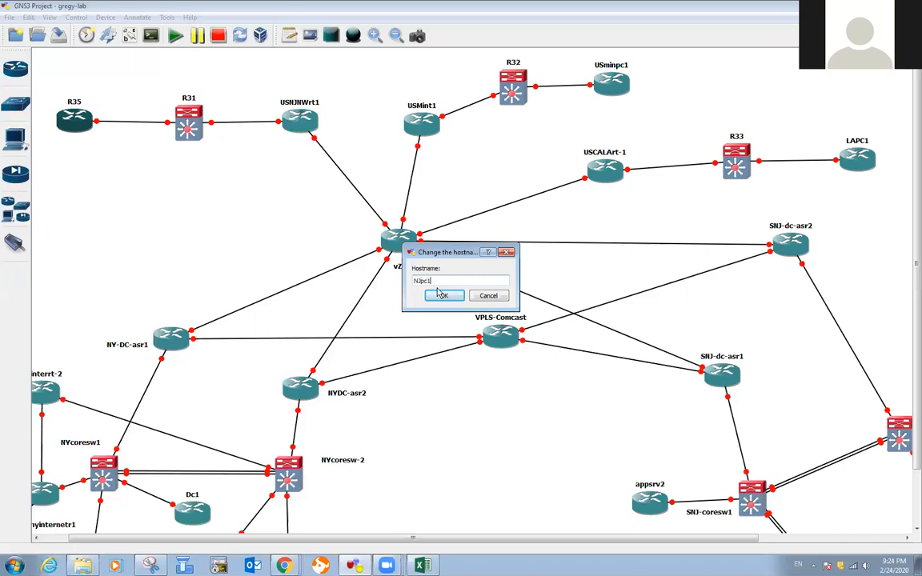
{"action": "left_click", "coordinate": [443, 295]}
Step: Line up NJpc1, switch R31 and USNJNWrt1 in a nearly level row
{"action": "mouse_move", "coordinate": [79, 119]}
{"action": "left_mouse_down"}
{"action": "mouse_move", "coordinate": [122, 127]}
{"action": "mouse_move", "coordinate": [86, 124]}
{"action": "left_mouse_up"}
{"action": "left_click_drag", "start_coordinate": [179, 130], "coordinate": [168, 126]}
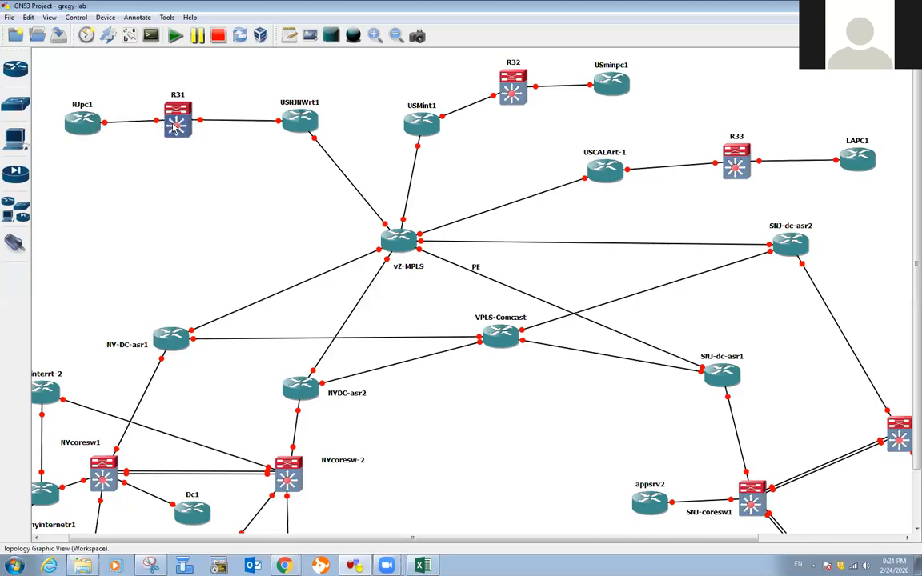
{"action": "left_click_drag", "start_coordinate": [300, 118], "coordinate": [290, 118]}
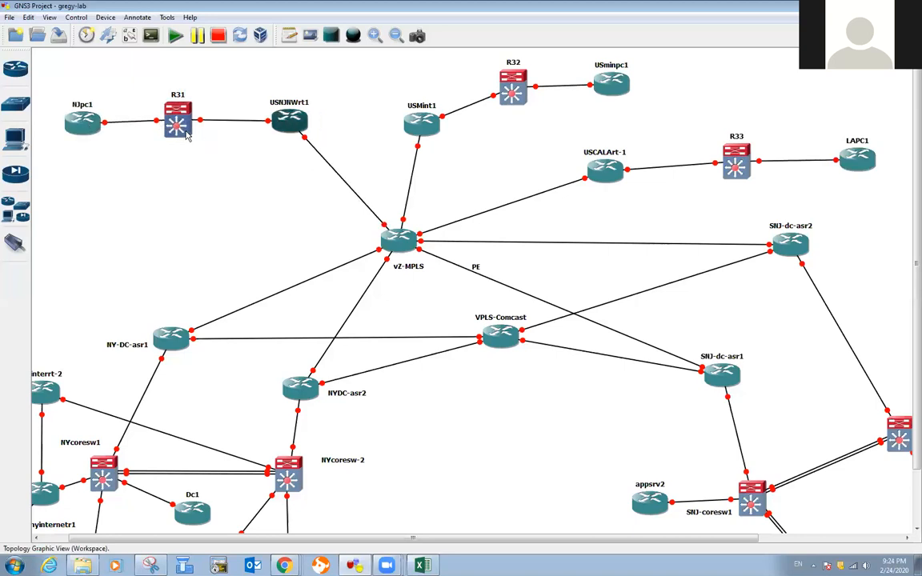
{"action": "left_click_drag", "start_coordinate": [83, 120], "coordinate": [78, 120]}
{"action": "left_click_drag", "start_coordinate": [282, 126], "coordinate": [282, 124]}
Step: Raise USMint1 level with switch R32, and move USminpc1 farther out from the switch
{"action": "left_click_drag", "start_coordinate": [416, 121], "coordinate": [433, 88]}
{"action": "left_click_drag", "start_coordinate": [513, 88], "coordinate": [515, 96]}
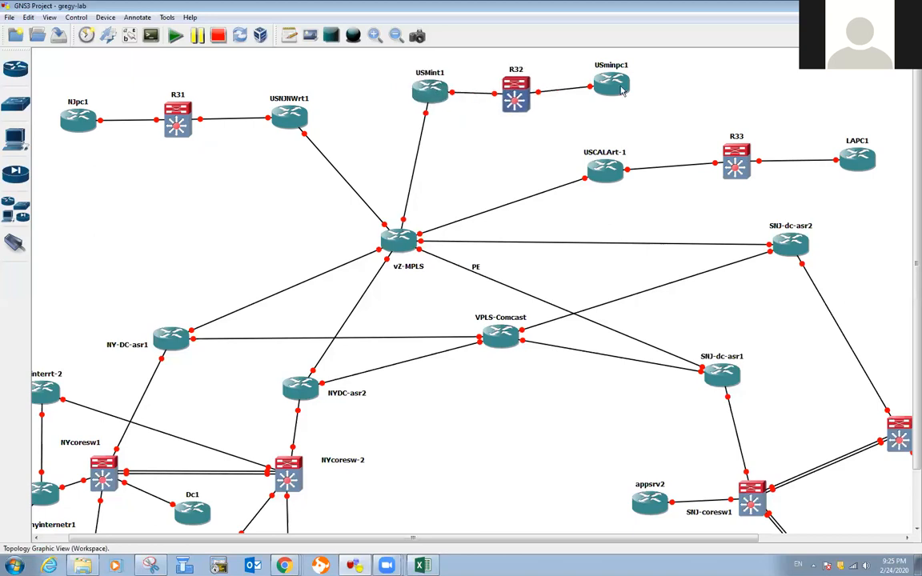
{"action": "left_click_drag", "start_coordinate": [621, 90], "coordinate": [644, 92]}
Step: Raise NJpc1 and switch R31 toward the upper edge of the topology, and place USNJNWrt1 lower, closer to vZ-MPLS
{"action": "left_click_drag", "start_coordinate": [288, 118], "coordinate": [302, 114]}
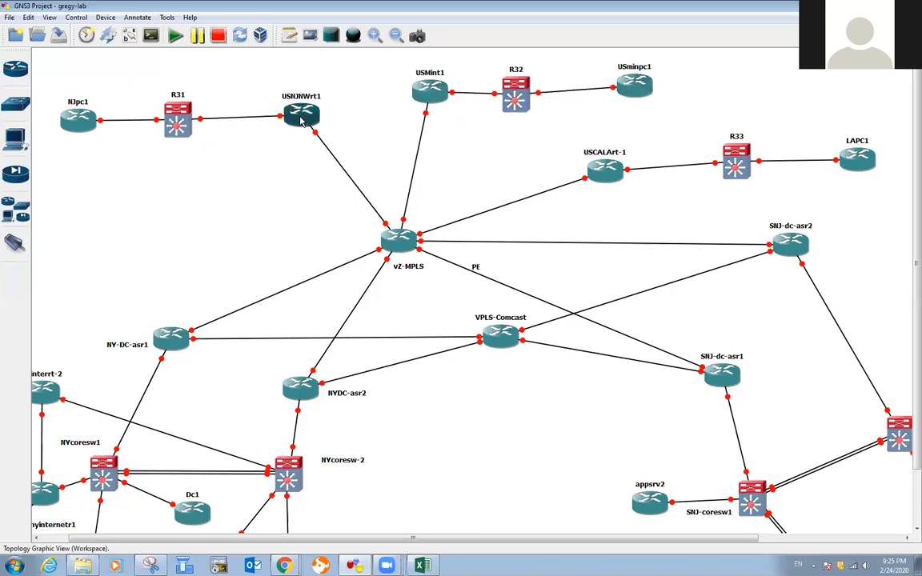
{"action": "left_click_drag", "start_coordinate": [178, 121], "coordinate": [184, 111]}
{"action": "left_click_drag", "start_coordinate": [81, 123], "coordinate": [81, 114]}
{"action": "left_click_drag", "start_coordinate": [191, 118], "coordinate": [179, 118]}
{"action": "left_click_drag", "start_coordinate": [83, 114], "coordinate": [77, 107]}
{"action": "left_click_drag", "start_coordinate": [171, 118], "coordinate": [169, 107]}
{"action": "left_click_drag", "start_coordinate": [297, 113], "coordinate": [277, 112]}
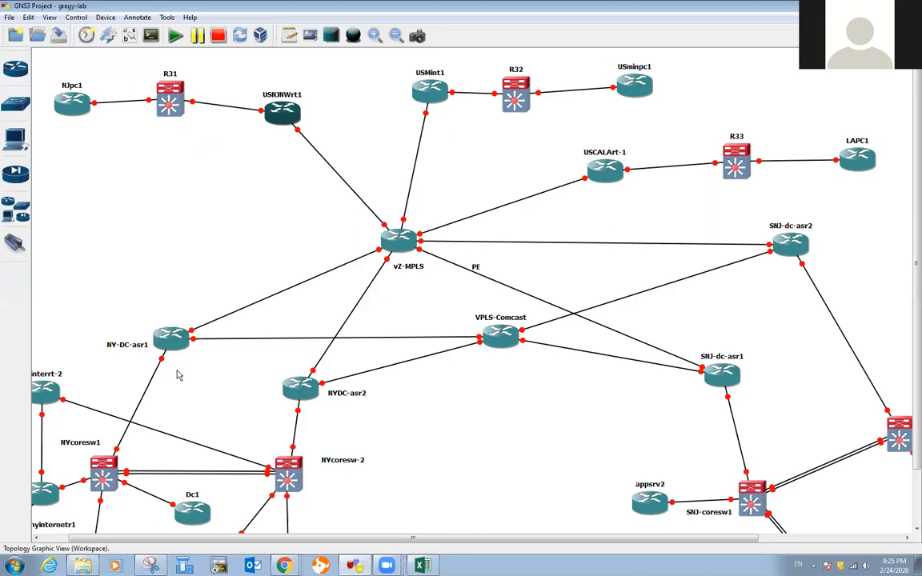
{"action": "left_click_drag", "start_coordinate": [287, 114], "coordinate": [283, 144]}
{"action": "mouse_move", "coordinate": [277, 148]}
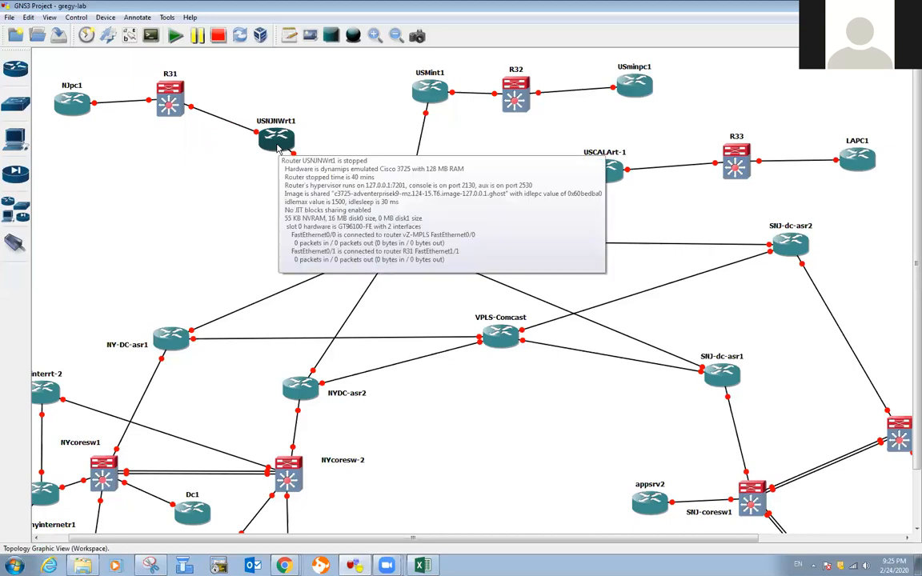
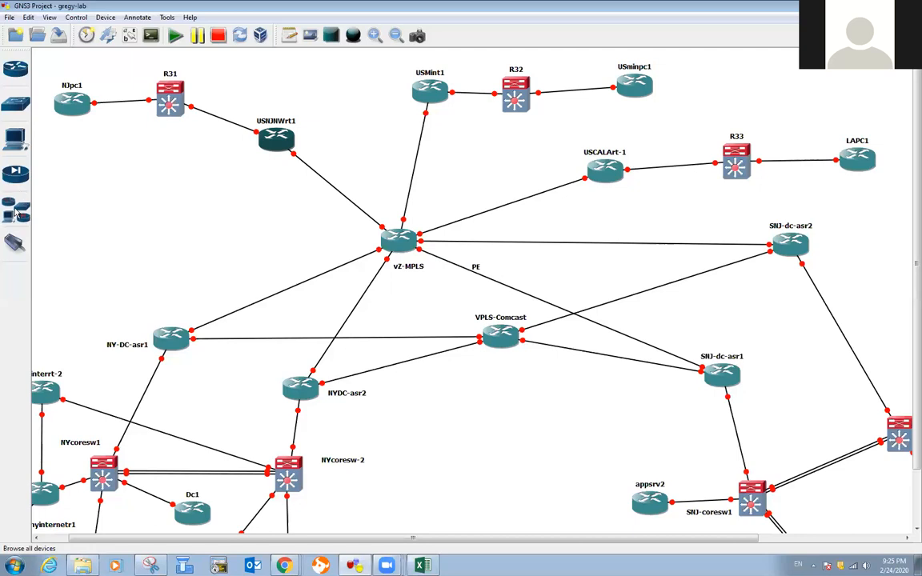
Step: Add three c3700 routers in the empty area between USNJNWrt1 and NY-DC-asr1
{"action": "left_click", "coordinate": [14, 210]}
{"action": "left_click_drag", "start_coordinate": [74, 106], "coordinate": [244, 216]}
{"action": "left_click_drag", "start_coordinate": [72, 105], "coordinate": [323, 229]}
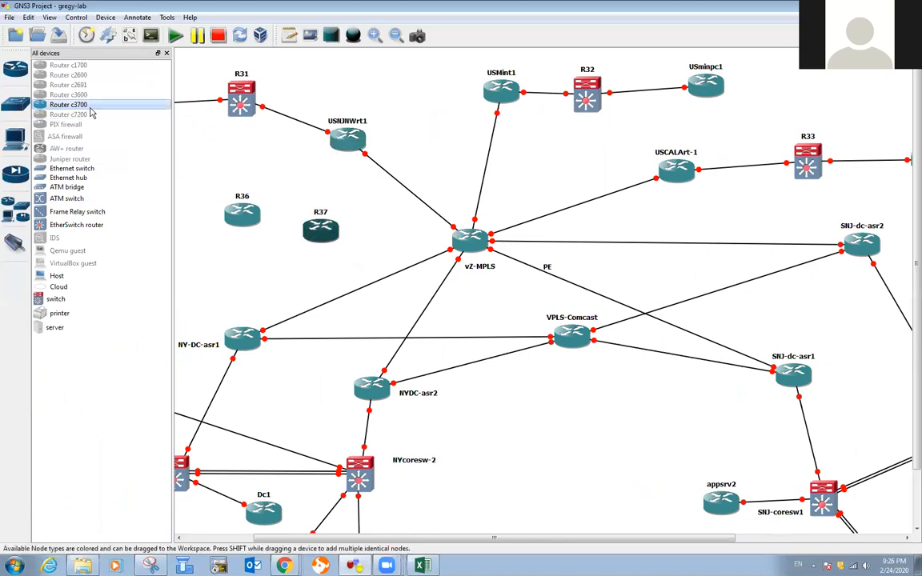
{"action": "left_click_drag", "start_coordinate": [92, 107], "coordinate": [299, 189]}
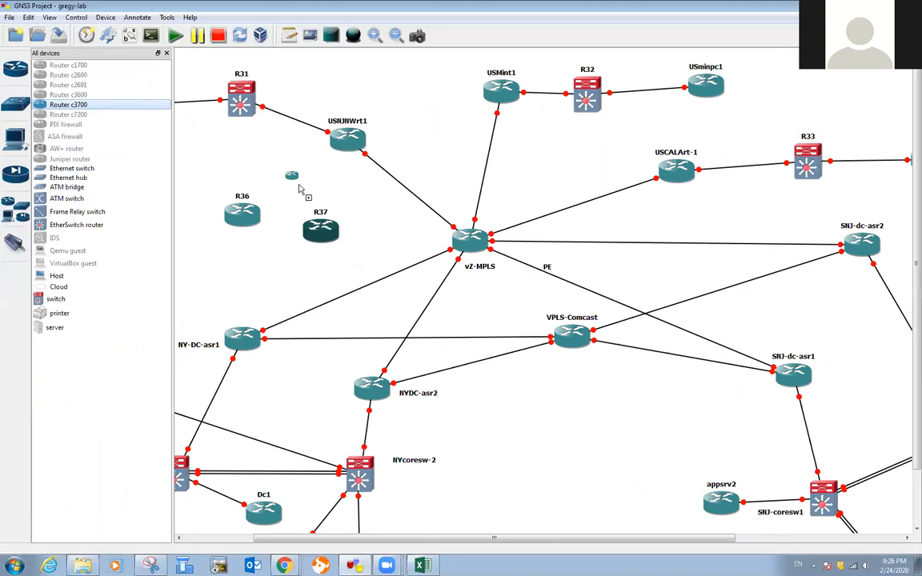
{"action": "left_click_drag", "start_coordinate": [299, 189], "coordinate": [298, 187]}
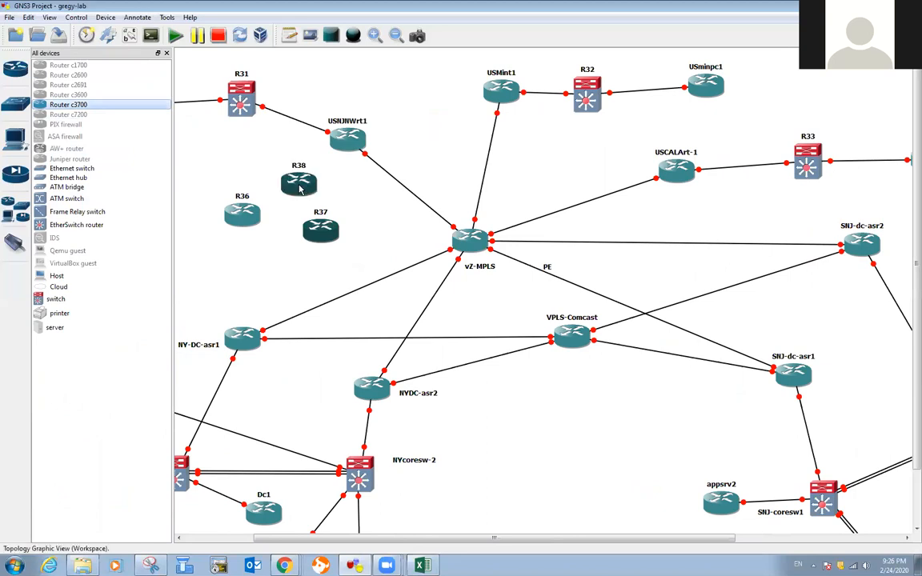
{"action": "left_click", "coordinate": [166, 53]}
Step: Spread out the new routers, with R36 and R38 below NJpc1 and R37 between them and vZ-MPLS
{"action": "left_click_drag", "start_coordinate": [170, 212], "coordinate": [106, 214]}
{"action": "left_click_drag", "start_coordinate": [226, 176], "coordinate": [110, 254]}
{"action": "left_click_drag", "start_coordinate": [106, 215], "coordinate": [126, 203]}
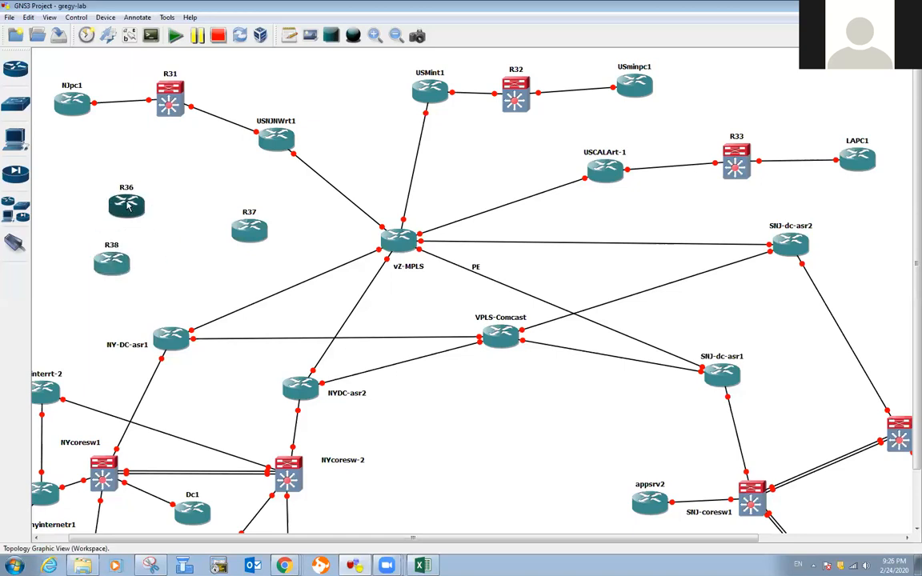
{"action": "left_click_drag", "start_coordinate": [249, 229], "coordinate": [232, 230]}
Step: Change the hostname of router R37 to NJasa5505 and place its label beside the router
{"action": "right_click", "coordinate": [234, 231]}
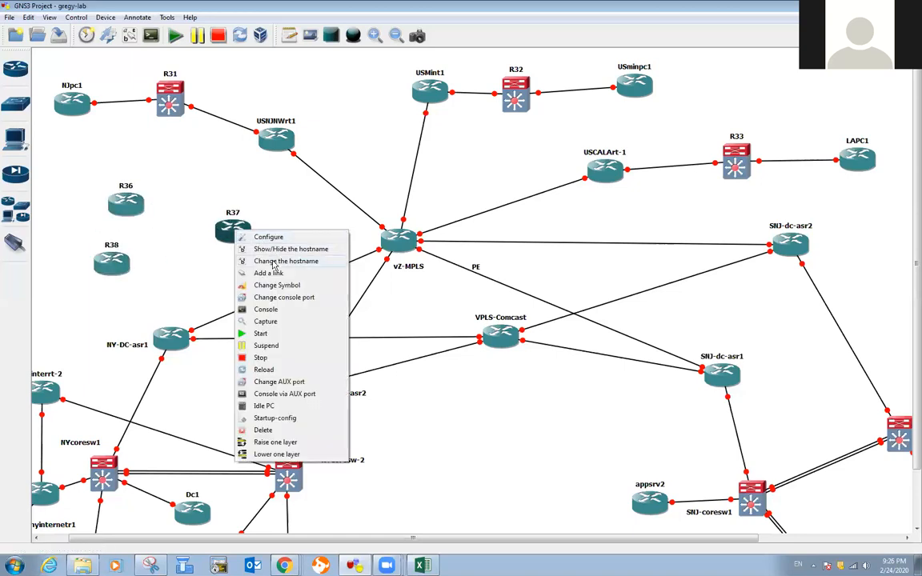
{"action": "left_click", "coordinate": [280, 261]}
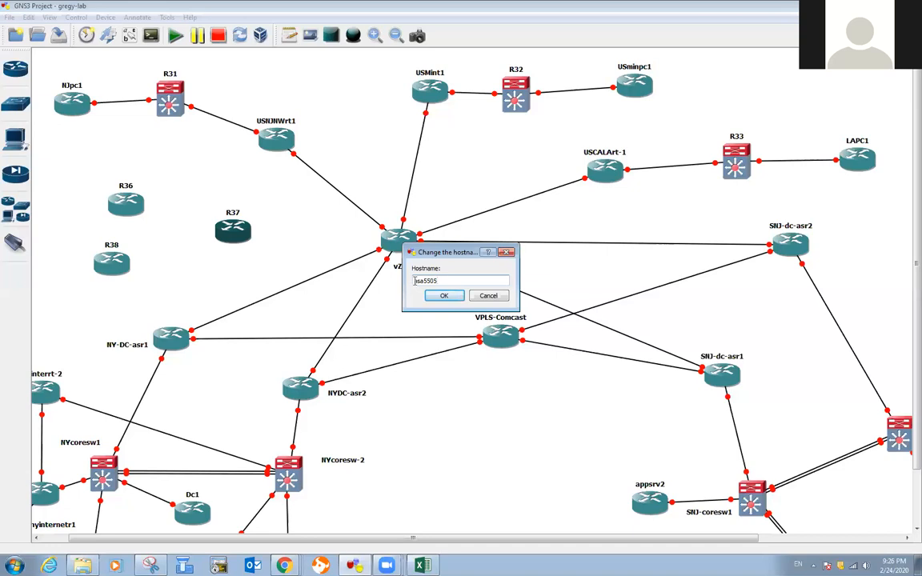
{"action": "type", "text": "NJ"}
{"action": "left_click", "coordinate": [453, 298]}
{"action": "left_click_drag", "start_coordinate": [240, 220], "coordinate": [204, 227]}
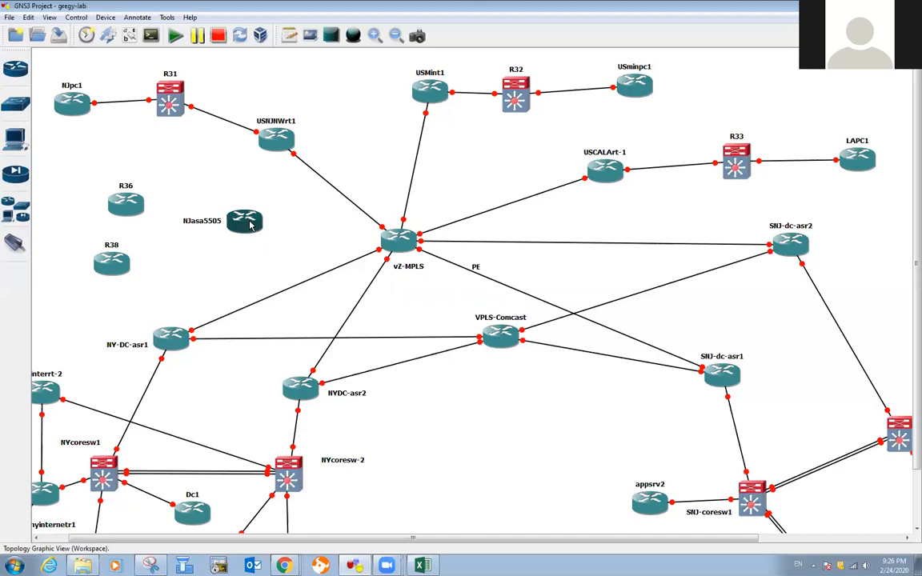
Step: Change the hostname of router R36 to nydataasa5505
{"action": "right_click", "coordinate": [130, 205]}
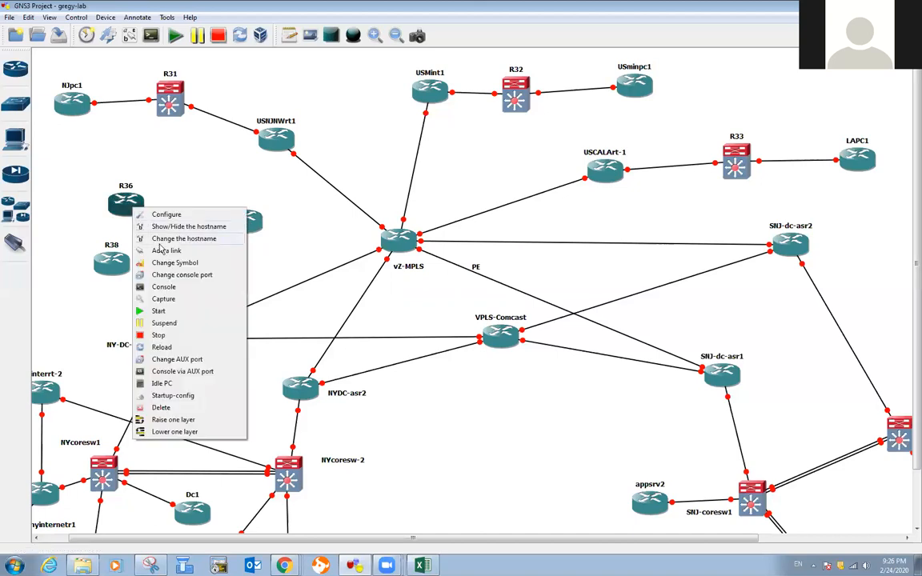
{"action": "left_click", "coordinate": [183, 238]}
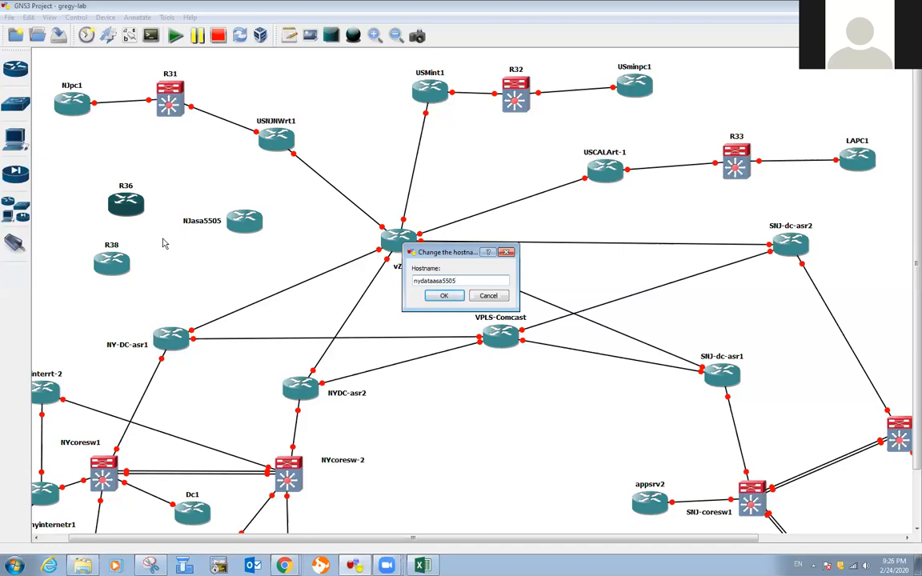
{"action": "left_click", "coordinate": [440, 296]}
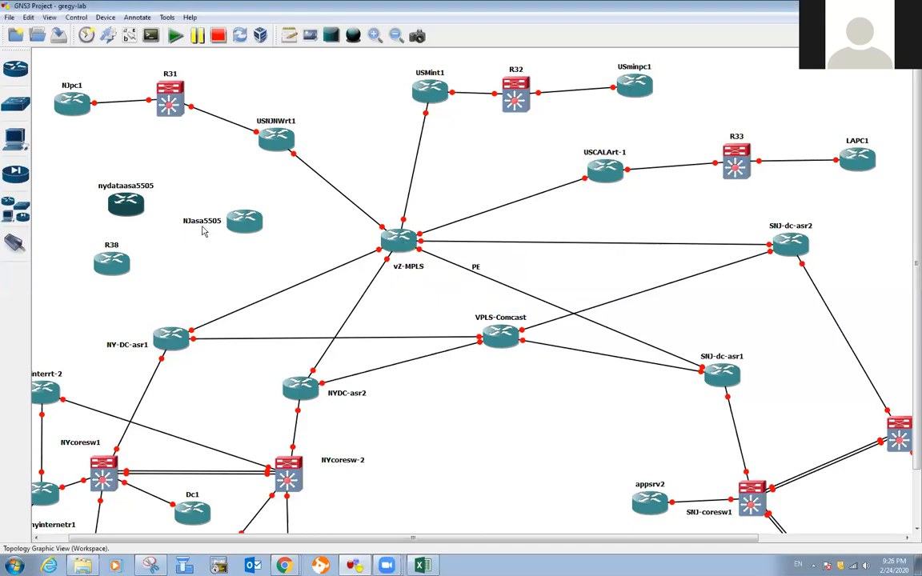
Step: Move nydataasa5505 just above NY-DC-asr1 and NJasa5505 closer to USNJNWrt1, and nudge R38 slightly
{"action": "left_click_drag", "start_coordinate": [128, 210], "coordinate": [193, 280]}
{"action": "left_click_drag", "start_coordinate": [245, 221], "coordinate": [209, 187]}
{"action": "left_click_drag", "start_coordinate": [192, 267], "coordinate": [192, 270]}
{"action": "left_click_drag", "start_coordinate": [113, 261], "coordinate": [116, 254]}
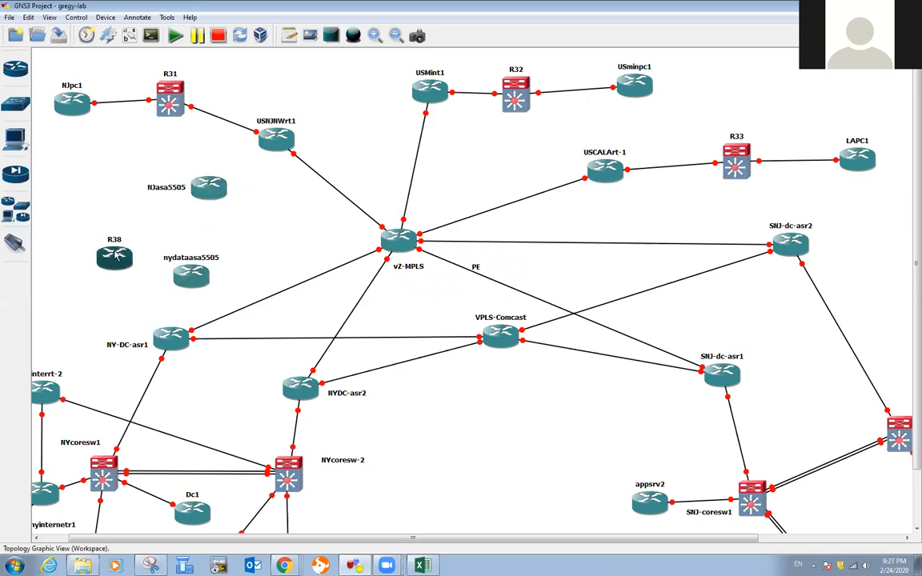
Step: Change the hostname of router R38 to att-internet-rt and move it away from the two ASA routers
{"action": "right_click", "coordinate": [116, 254]}
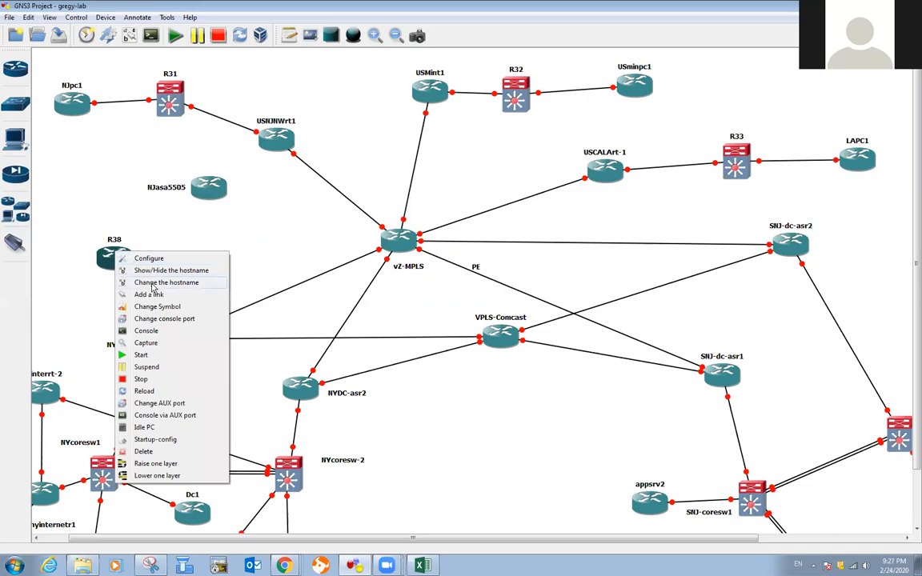
{"action": "left_click", "coordinate": [153, 284]}
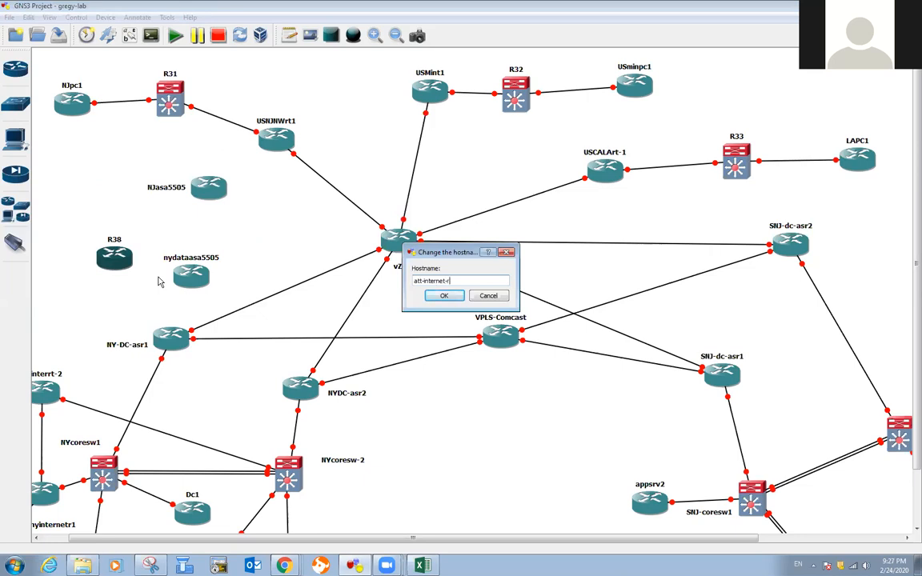
{"action": "left_click", "coordinate": [439, 295]}
{"action": "left_click_drag", "start_coordinate": [112, 260], "coordinate": [85, 248]}
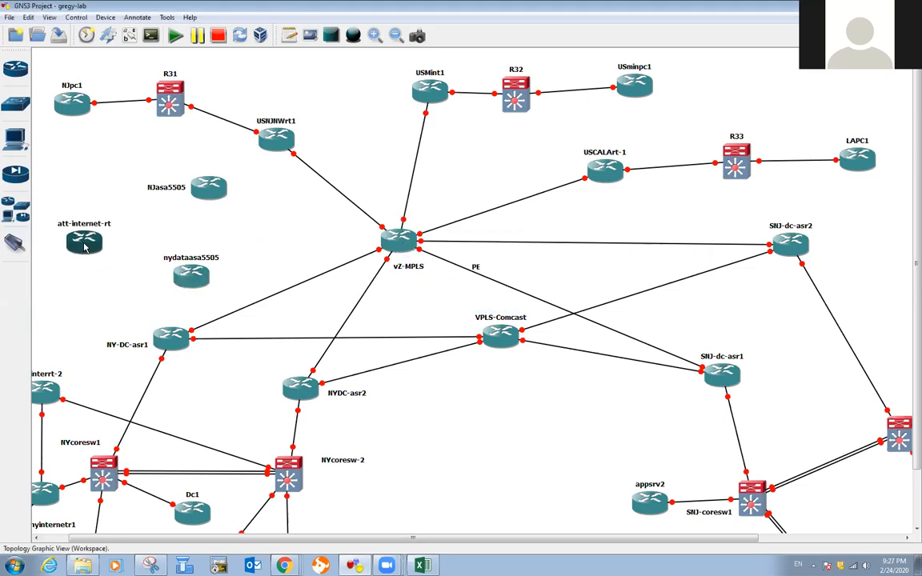
Step: Link att-internet-rt port f0/0 to NJasa5505 port f0/0
{"action": "left_click", "coordinate": [14, 241]}
{"action": "left_click", "coordinate": [84, 240]}
{"action": "left_click", "coordinate": [94, 240]}
{"action": "left_click", "coordinate": [202, 187]}
{"action": "left_click", "coordinate": [220, 200]}
Step: Link att-internet-rt port f0/1 to the nydataasa5505 router
{"action": "left_click", "coordinate": [14, 241]}
{"action": "left_click", "coordinate": [14, 241]}
{"action": "left_click", "coordinate": [83, 245]}
{"action": "left_click", "coordinate": [97, 261]}
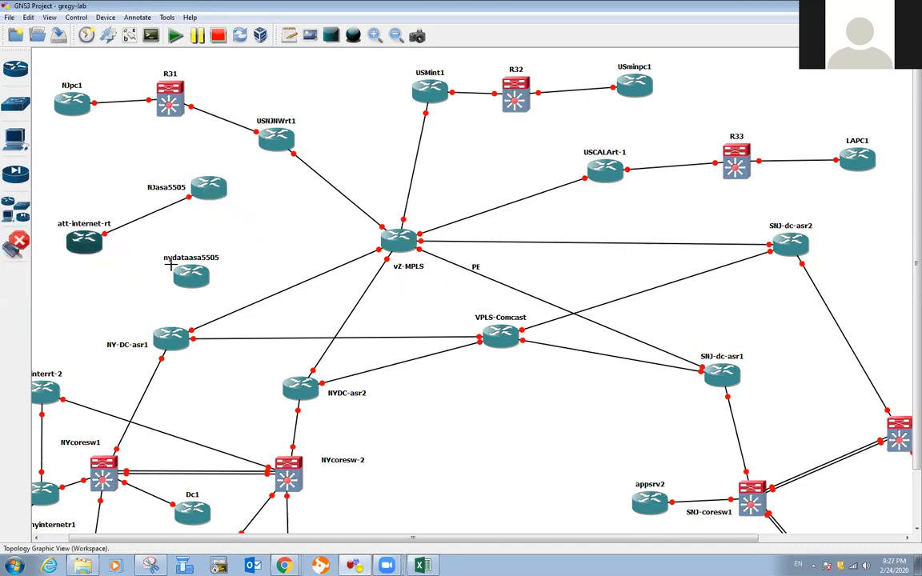
{"action": "left_click", "coordinate": [189, 279]}
{"action": "left_click", "coordinate": [205, 281]}
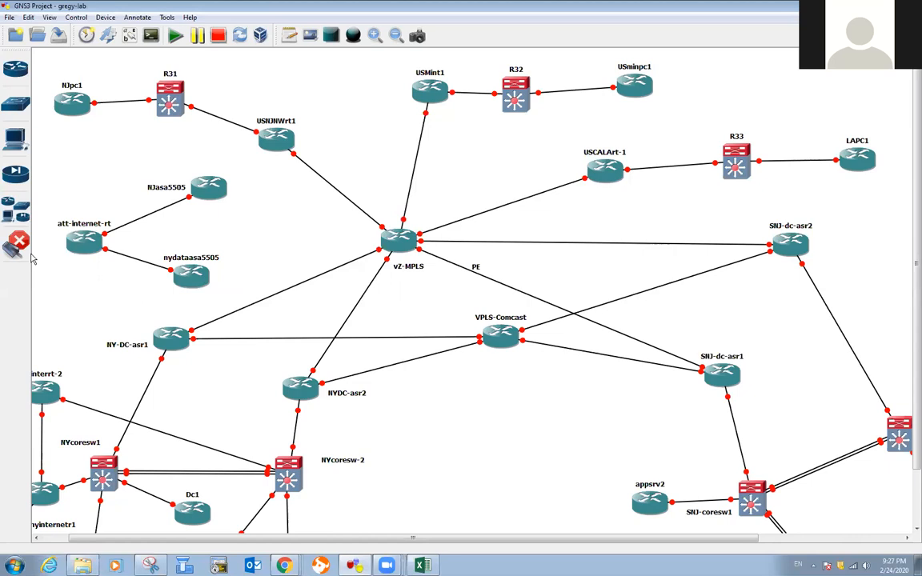
{"action": "left_click", "coordinate": [17, 245]}
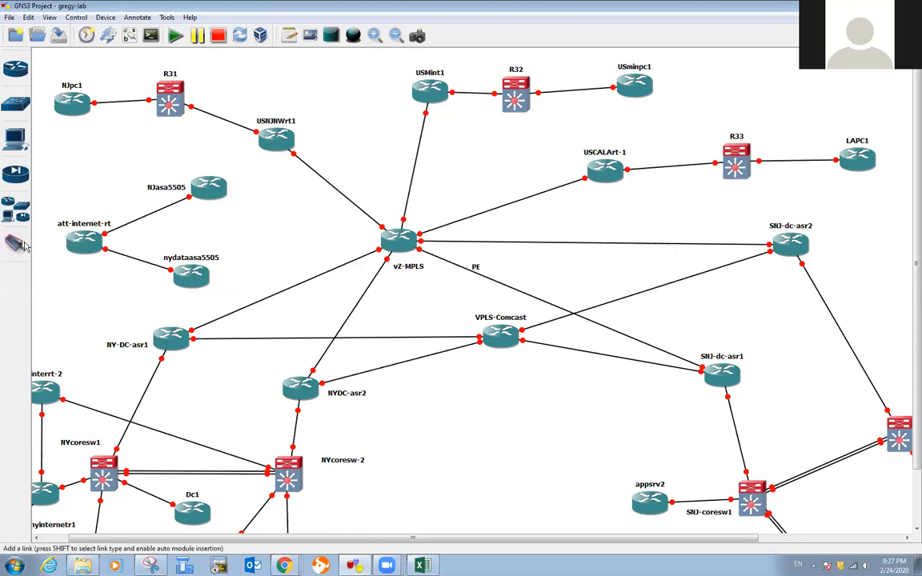
Step: Link NJasa5505 port f0/1 to port f1/9 of switch R31
{"action": "left_click", "coordinate": [14, 242]}
{"action": "left_click", "coordinate": [221, 192]}
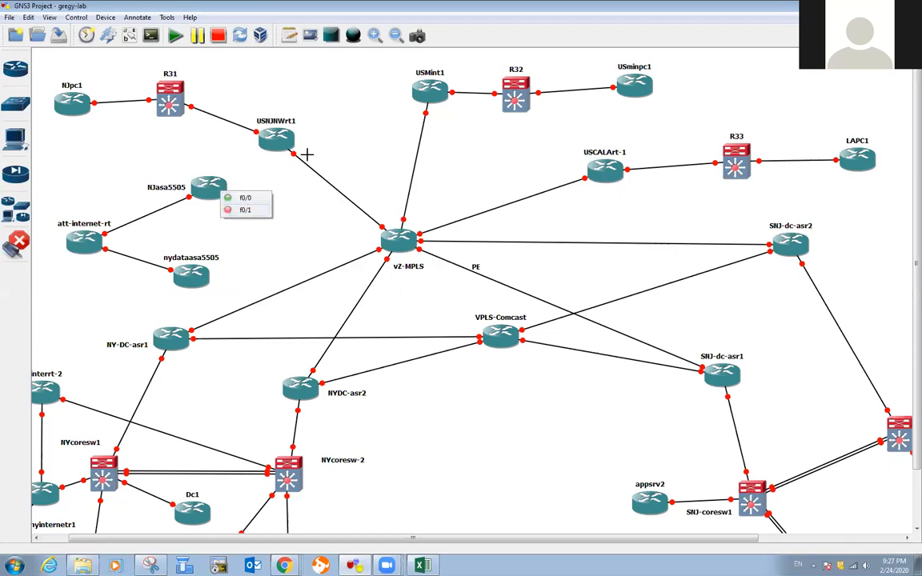
{"action": "left_click", "coordinate": [230, 209]}
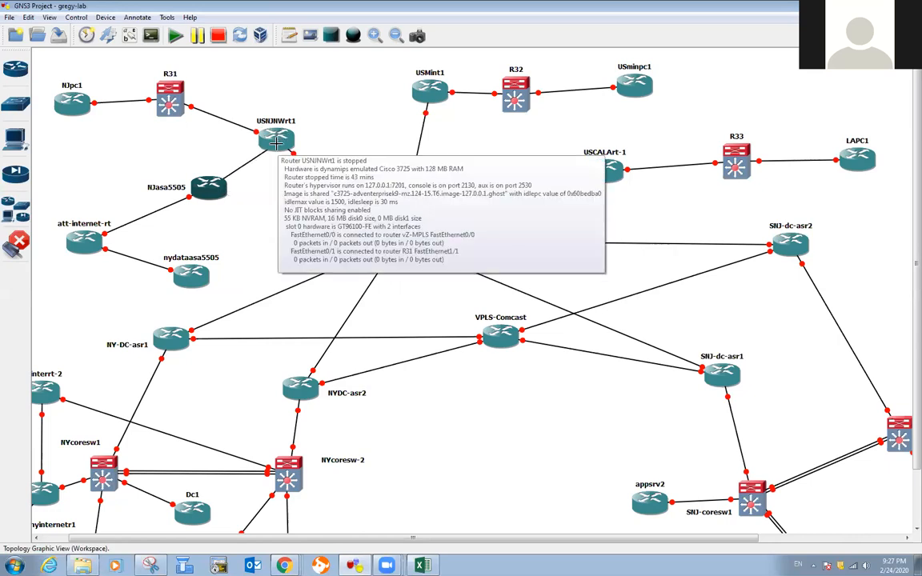
{"action": "left_click", "coordinate": [169, 104]}
{"action": "left_click", "coordinate": [170, 104]}
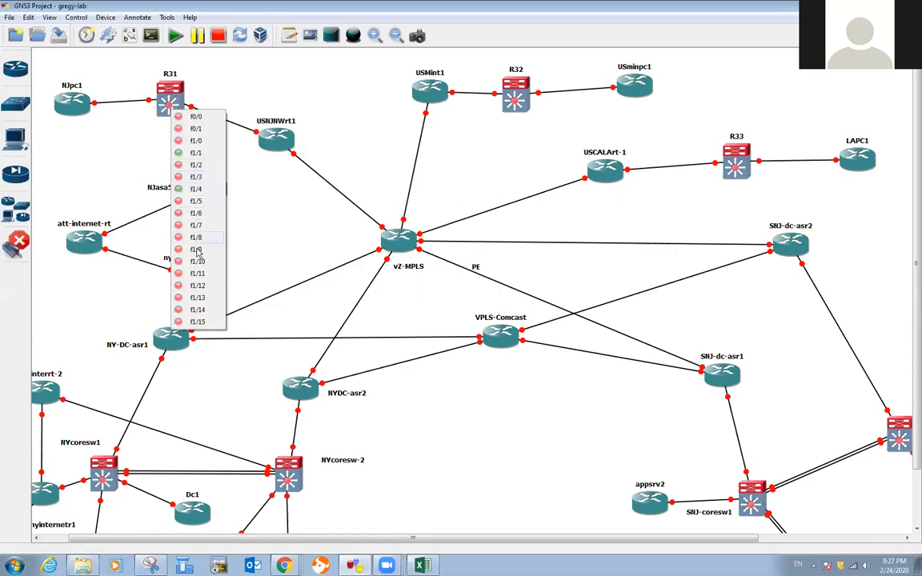
{"action": "left_click", "coordinate": [179, 225]}
{"action": "left_click", "coordinate": [17, 244]}
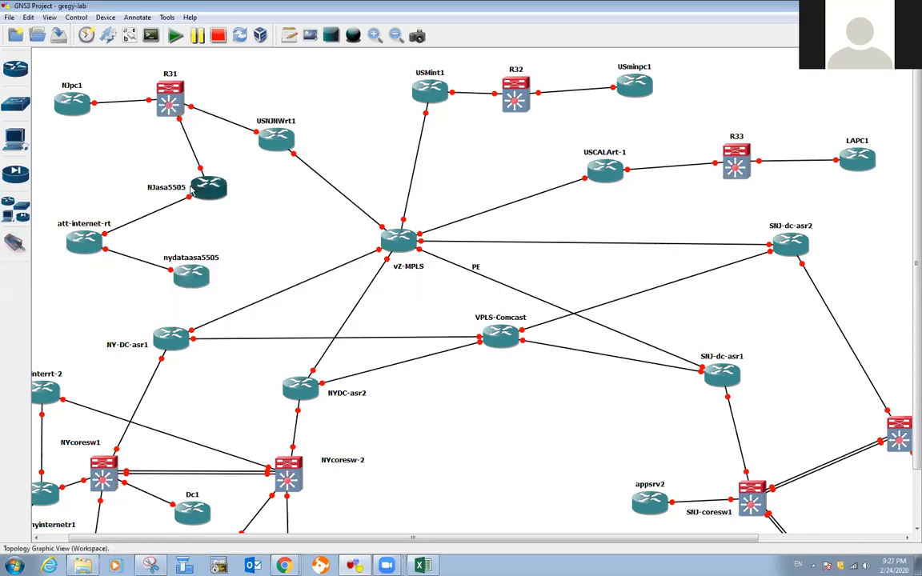
Step: Move NJasa5505 between NJpc1 and att-internet-rt, and place the att-internet-rt name label below its router
{"action": "left_click_drag", "start_coordinate": [199, 196], "coordinate": [93, 165]}
{"action": "left_click_drag", "start_coordinate": [69, 226], "coordinate": [54, 271]}
{"action": "left_click", "coordinate": [103, 264]}
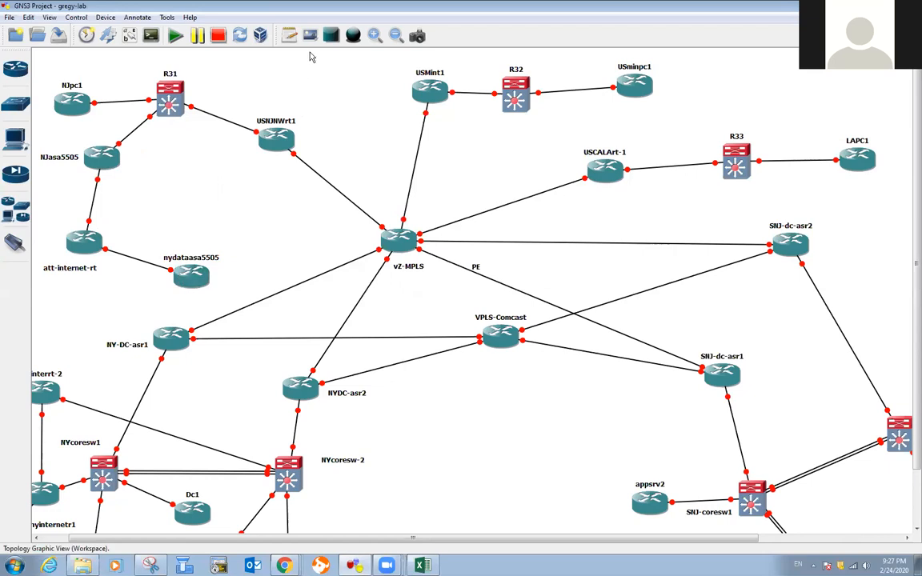
Step: Draw a rectangle around the att-internet-rt router and its name label
{"action": "left_click", "coordinate": [331, 36]}
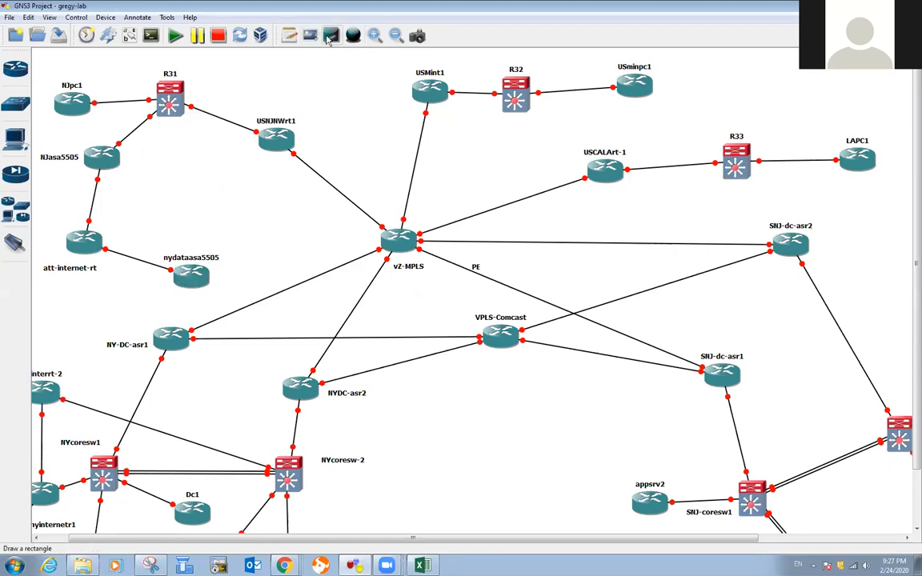
{"action": "mouse_move", "coordinate": [37, 210]}
{"action": "left_mouse_down"}
{"action": "mouse_move", "coordinate": [148, 264]}
{"action": "mouse_move", "coordinate": [106, 268]}
{"action": "mouse_move", "coordinate": [103, 284]}
{"action": "left_mouse_up"}
{"action": "left_click_drag", "start_coordinate": [146, 242], "coordinate": [122, 244]}
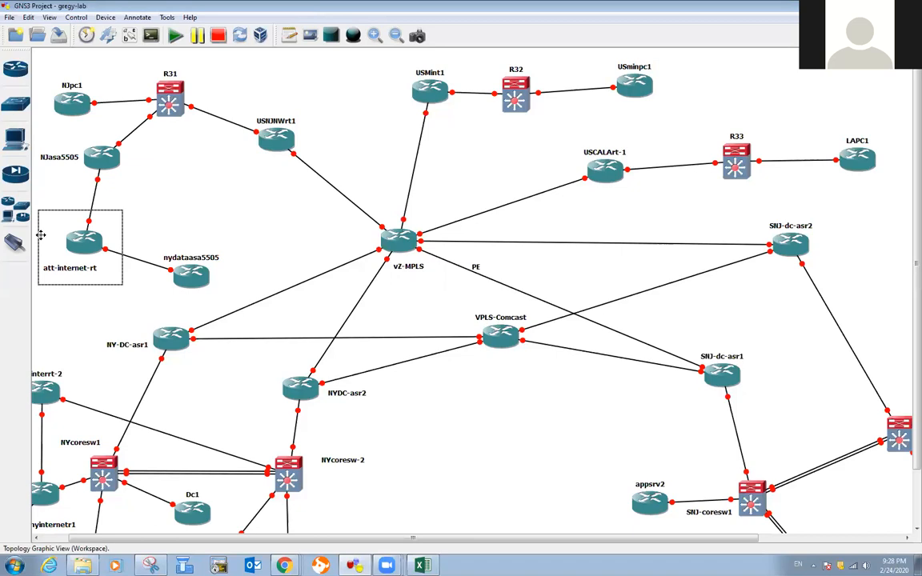
{"action": "left_click_drag", "start_coordinate": [40, 234], "coordinate": [42, 235]}
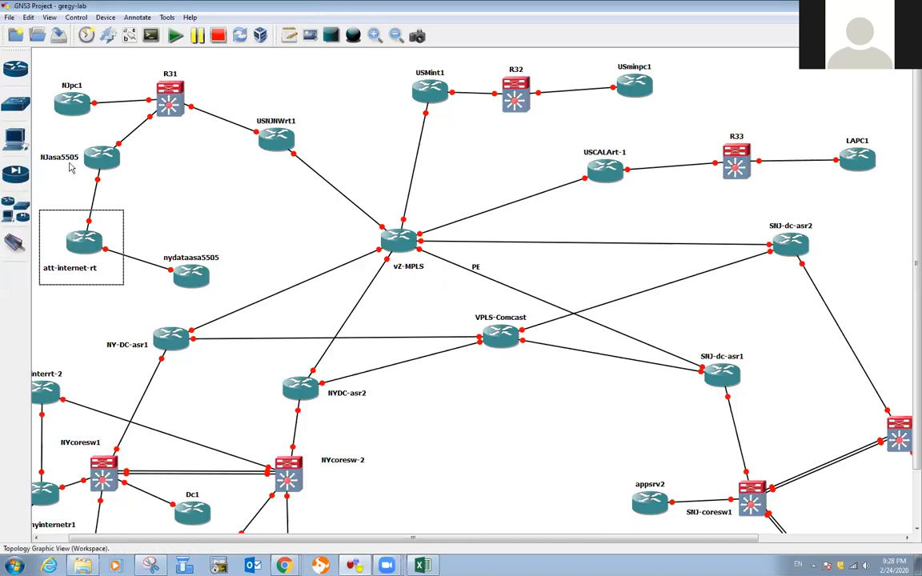
Step: Place the NJasa5505 label on the other side of its router, and the nydataasa5505 label beneath its router moved closer to att-internet-rt
{"action": "left_click_drag", "start_coordinate": [66, 163], "coordinate": [172, 164]}
{"action": "left_click", "coordinate": [78, 193]}
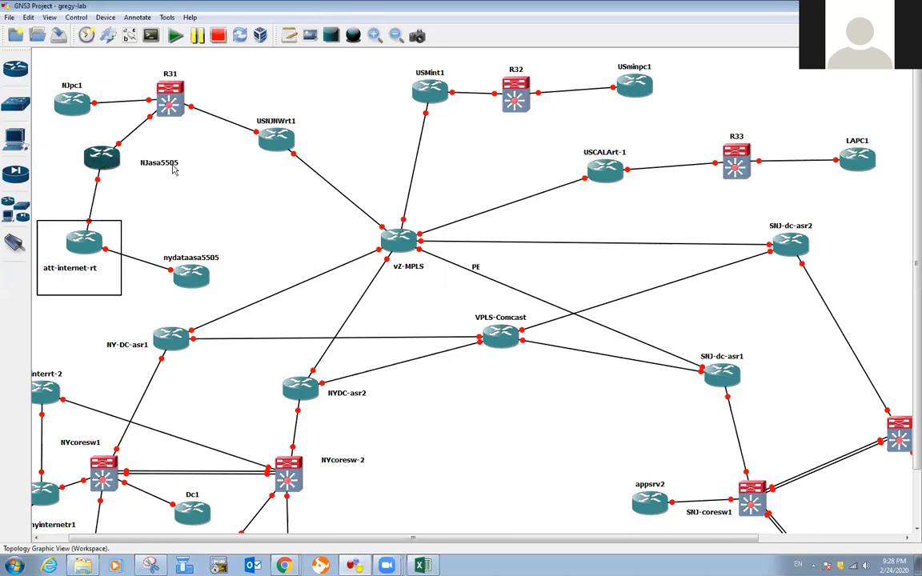
{"action": "left_click_drag", "start_coordinate": [197, 284], "coordinate": [188, 268]}
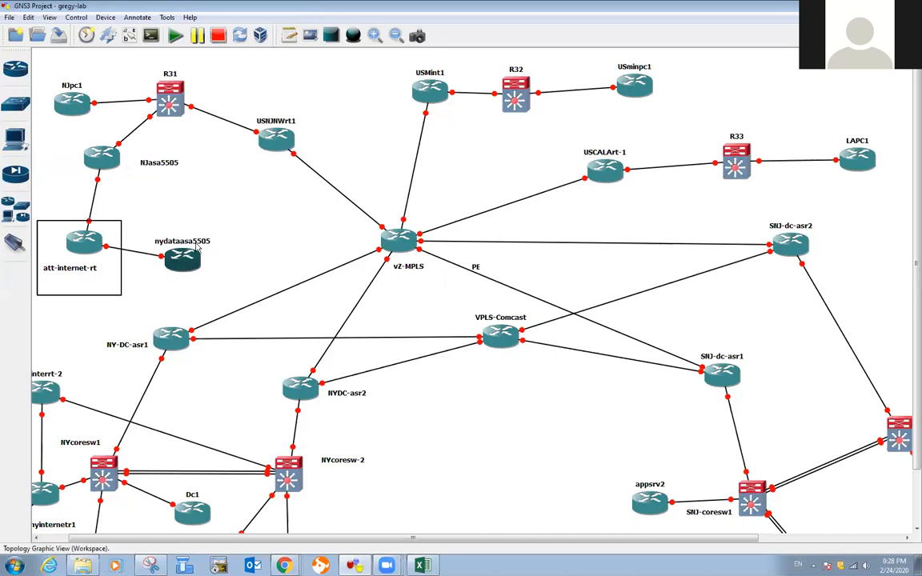
{"action": "left_click_drag", "start_coordinate": [165, 168], "coordinate": [151, 166]}
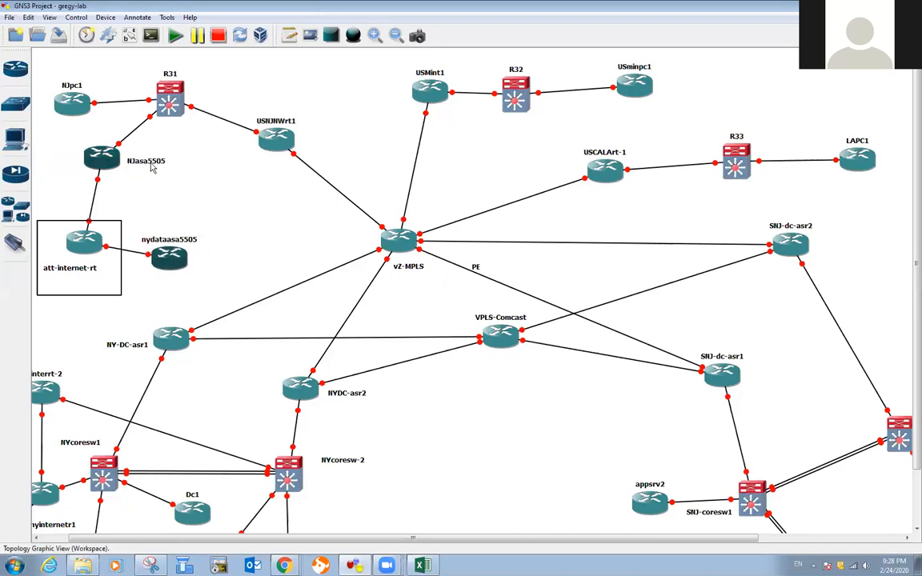
{"action": "left_click_drag", "start_coordinate": [168, 239], "coordinate": [165, 276]}
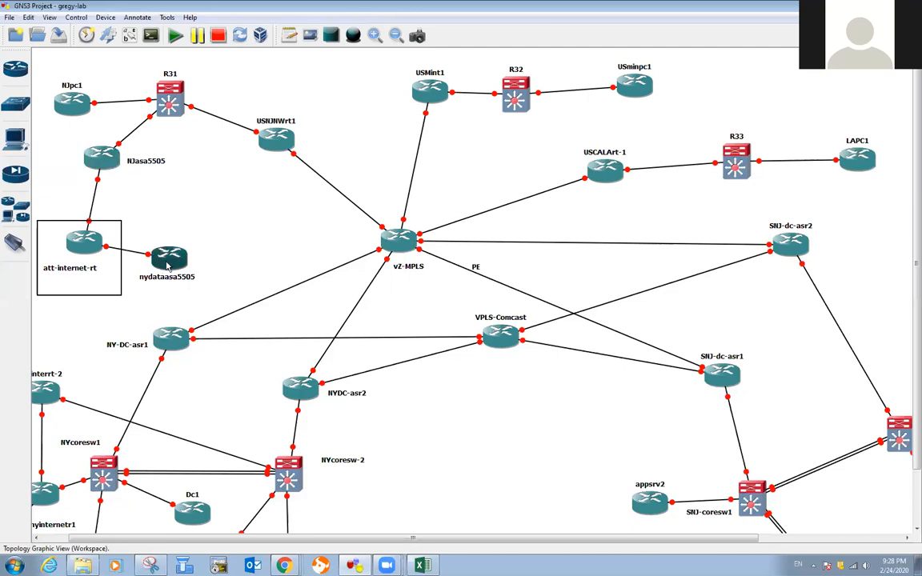
Step: Move nydataasa5505 directly below att-internet-rt, and shift NY-DC-asr1 and its label away to make room
{"action": "left_click_drag", "start_coordinate": [168, 265], "coordinate": [68, 340]}
{"action": "left_click_drag", "start_coordinate": [167, 353], "coordinate": [205, 334]}
{"action": "left_click_drag", "start_coordinate": [101, 340], "coordinate": [120, 341]}
Step: Link nydataasa5505 port f0/1 to a free port on switch NYcoresw1
{"action": "left_click", "coordinate": [15, 241]}
{"action": "left_click", "coordinate": [94, 331]}
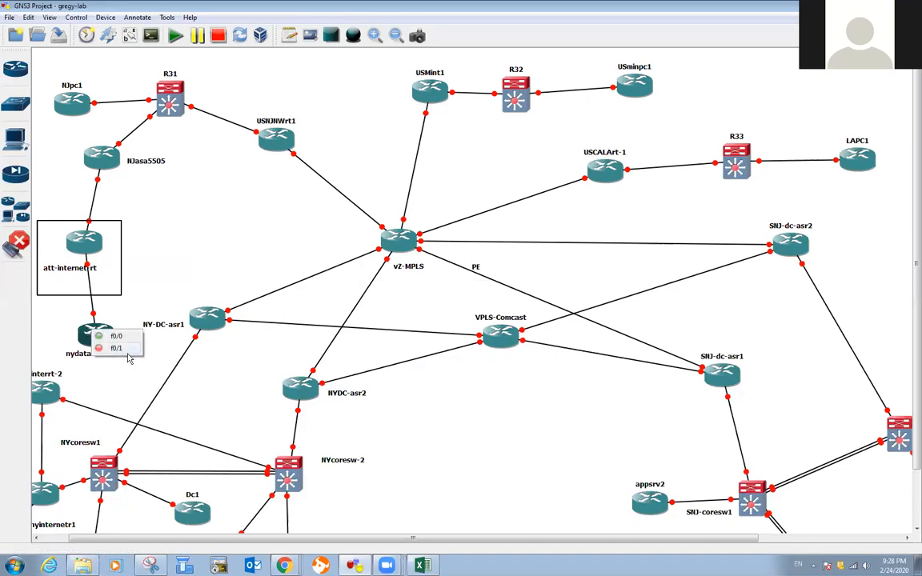
{"action": "left_click", "coordinate": [126, 352]}
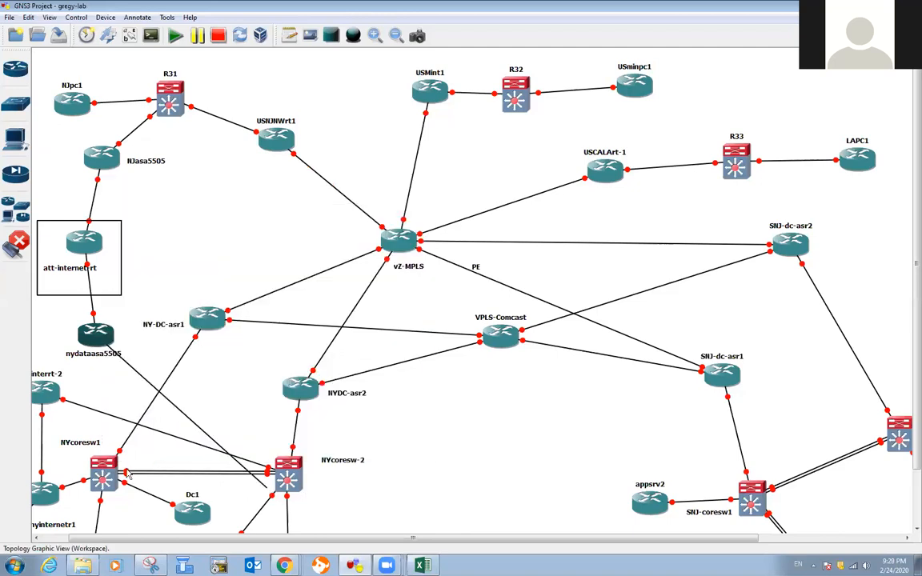
{"action": "left_click", "coordinate": [103, 468]}
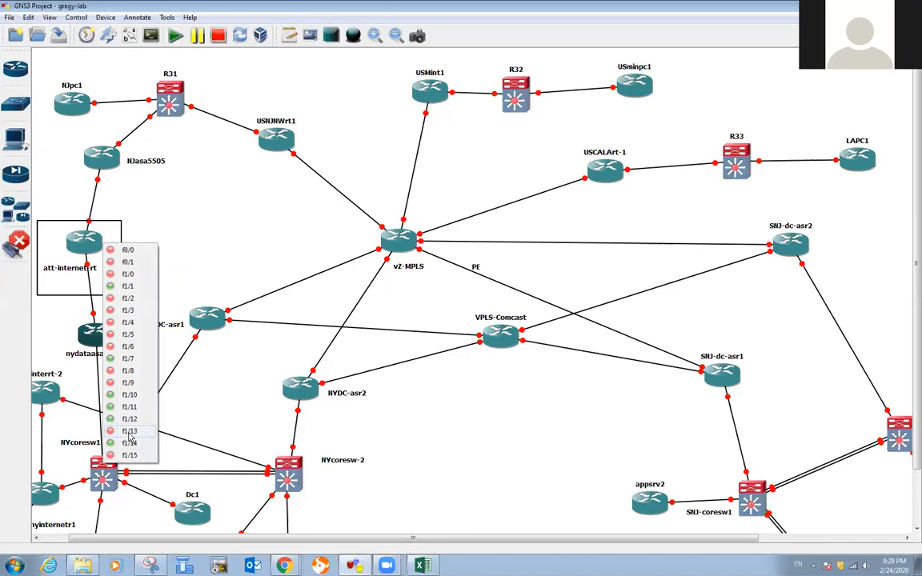
{"action": "left_click", "coordinate": [131, 323]}
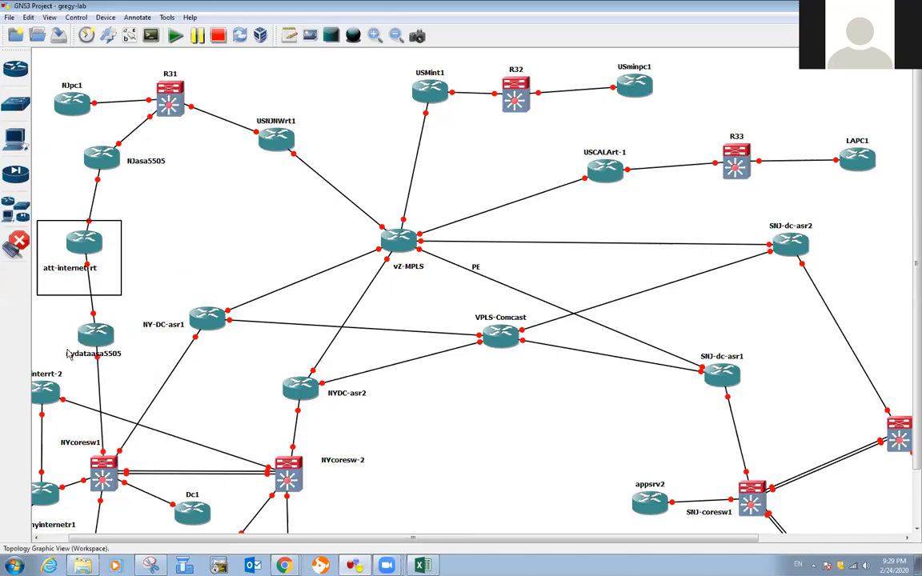
{"action": "left_click", "coordinate": [17, 246]}
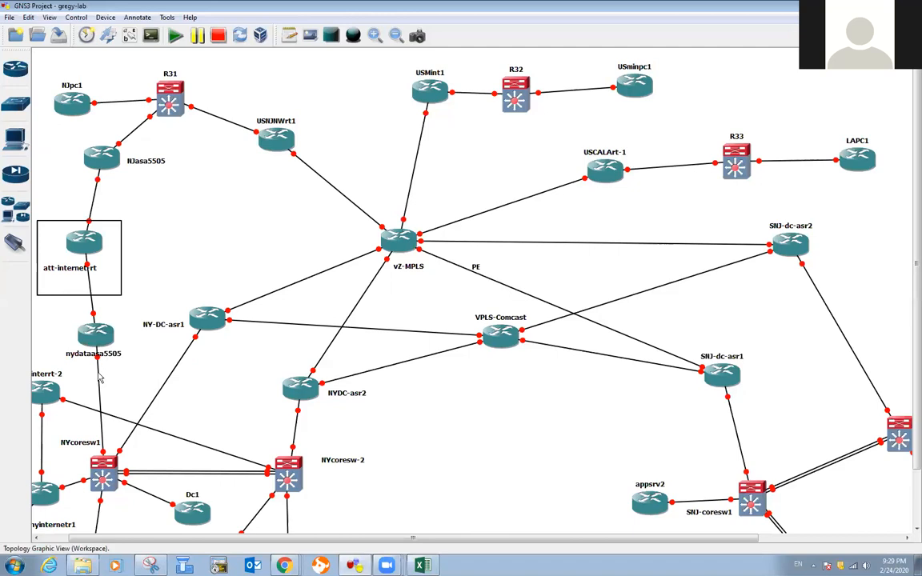
Step: Move the nydataasa5505 name label clear of the link to NYcoresw1
{"action": "left_click_drag", "start_coordinate": [80, 359], "coordinate": [120, 366]}
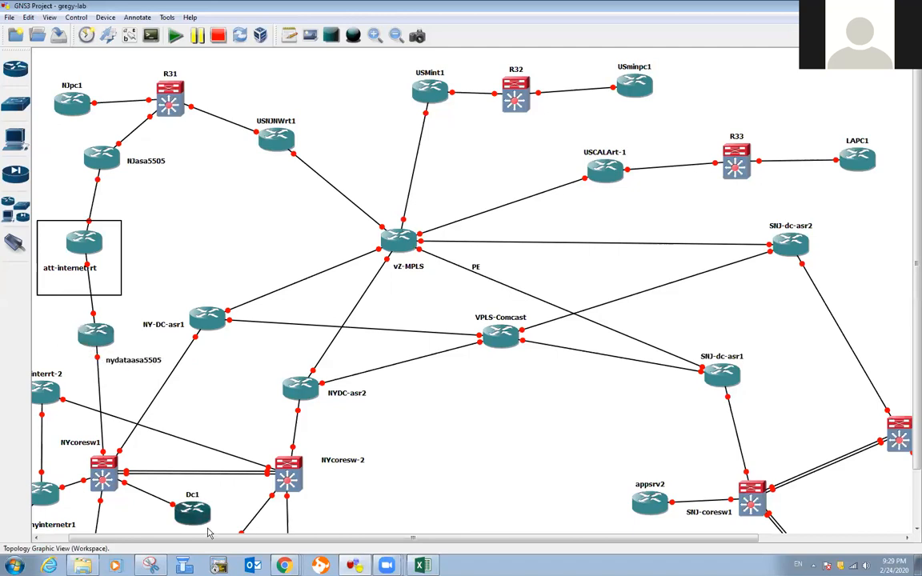
{"action": "left_click_drag", "start_coordinate": [187, 539], "coordinate": [165, 538]}
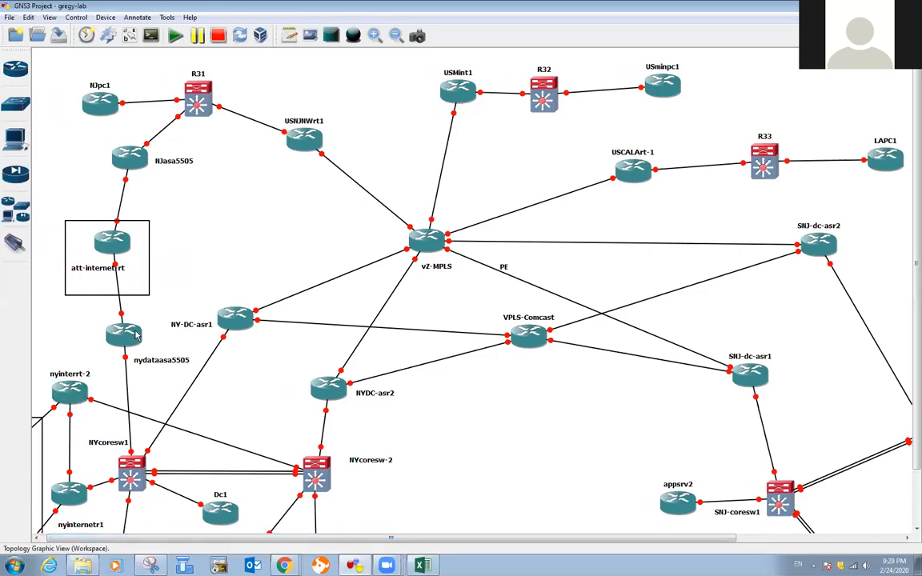
{"action": "left_click_drag", "start_coordinate": [162, 364], "coordinate": [162, 360]}
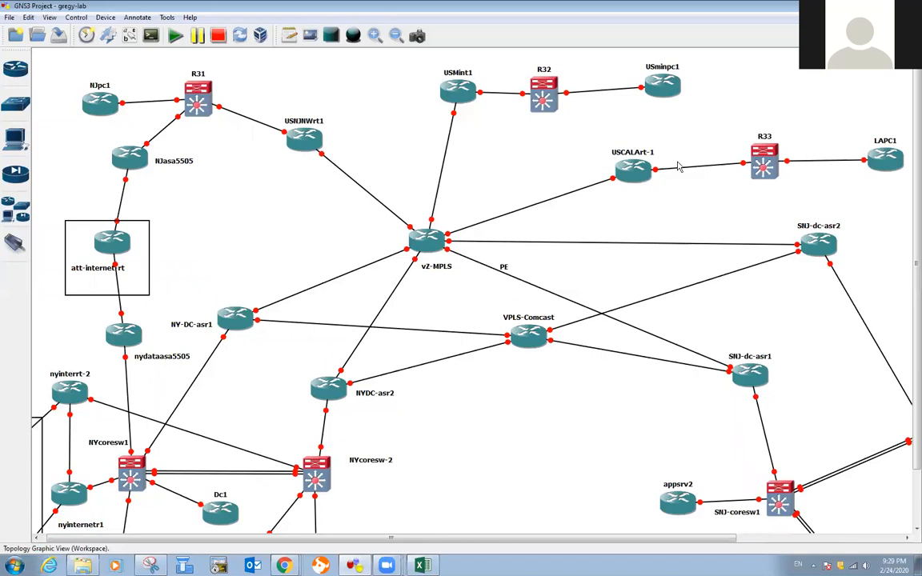
Step: Show the interface labels on the whole topology, resetting the saved label positions
{"action": "left_click", "coordinate": [396, 36]}
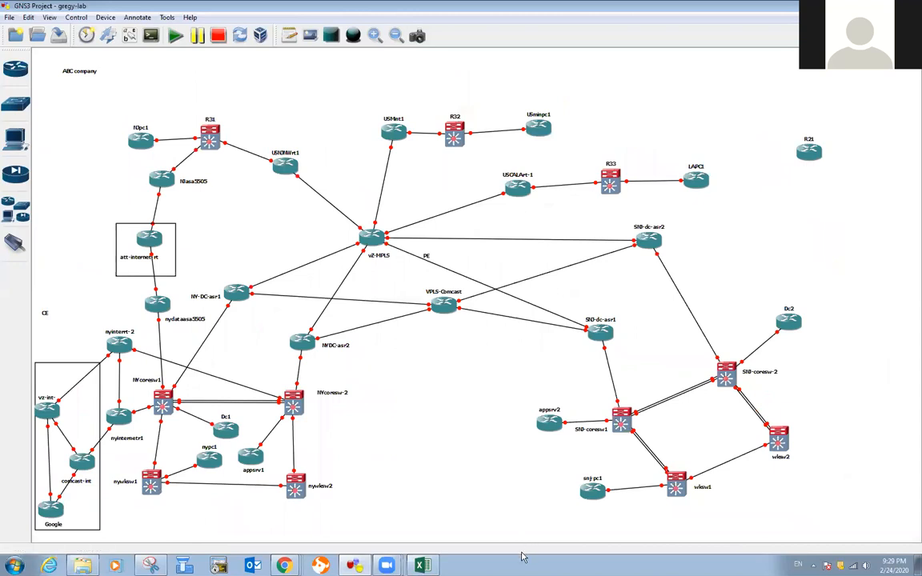
{"action": "left_click", "coordinate": [128, 36]}
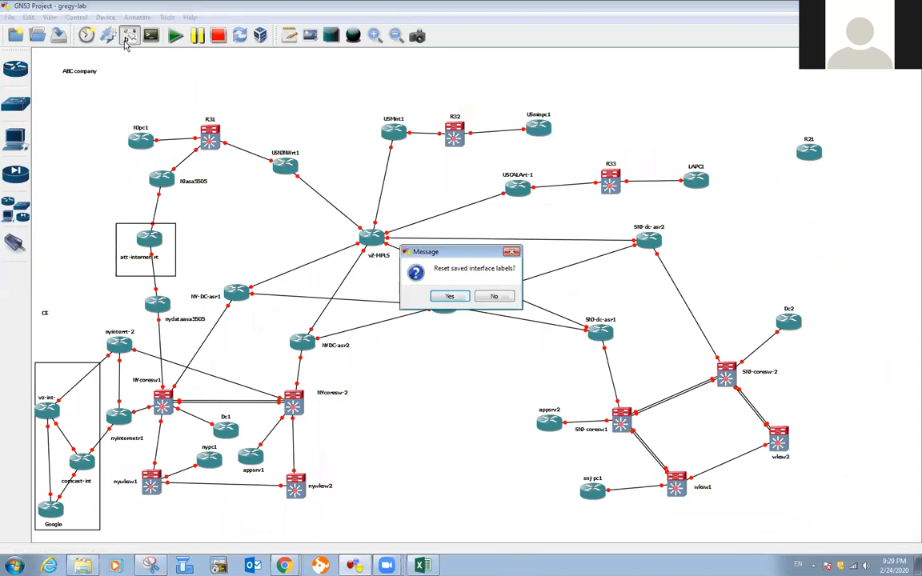
{"action": "left_click", "coordinate": [451, 297]}
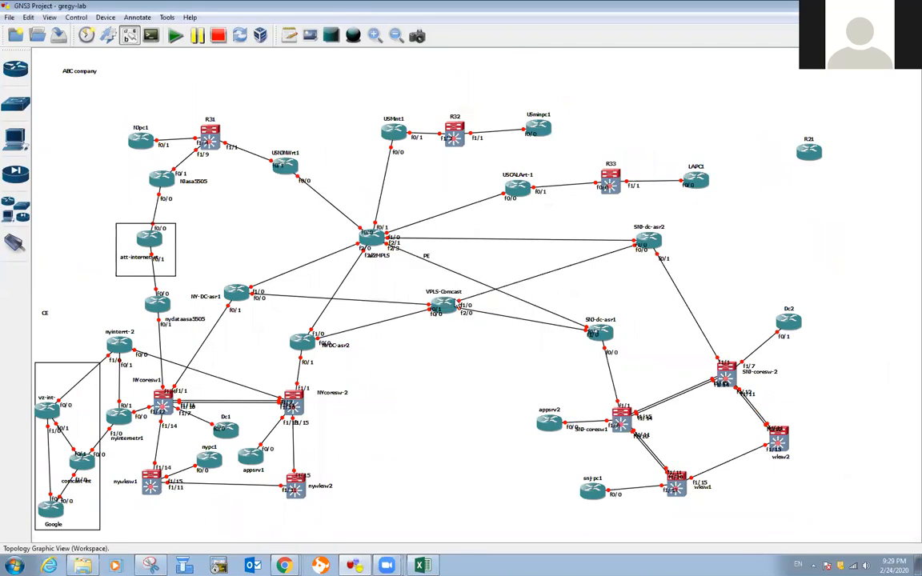
Step: Move NJpc1 farther from R31 and spread out the port labels around NJpc1, R31, USNJNWrt1 and NJasa5505
{"action": "left_click_drag", "start_coordinate": [163, 145], "coordinate": [118, 141]}
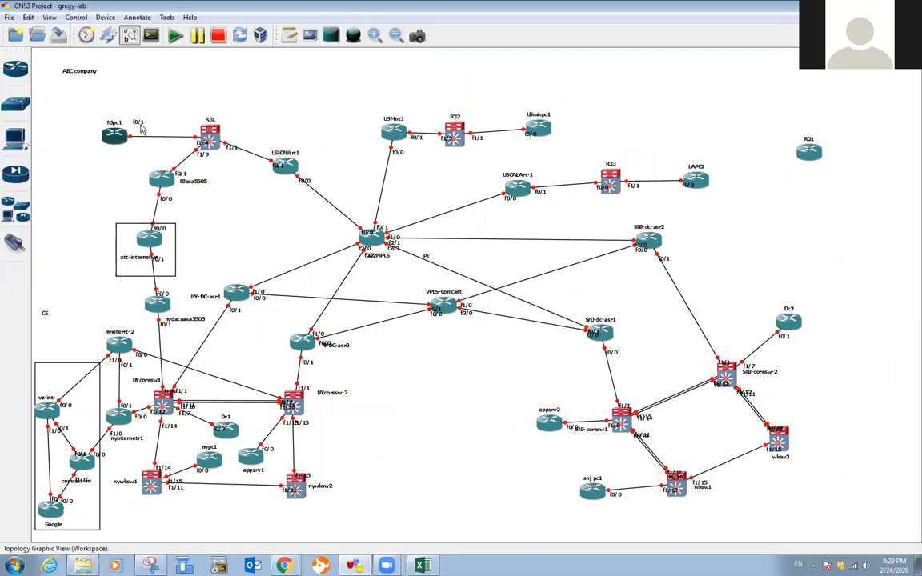
{"action": "left_click_drag", "start_coordinate": [202, 144], "coordinate": [232, 129]}
{"action": "left_click_drag", "start_coordinate": [281, 166], "coordinate": [315, 174]}
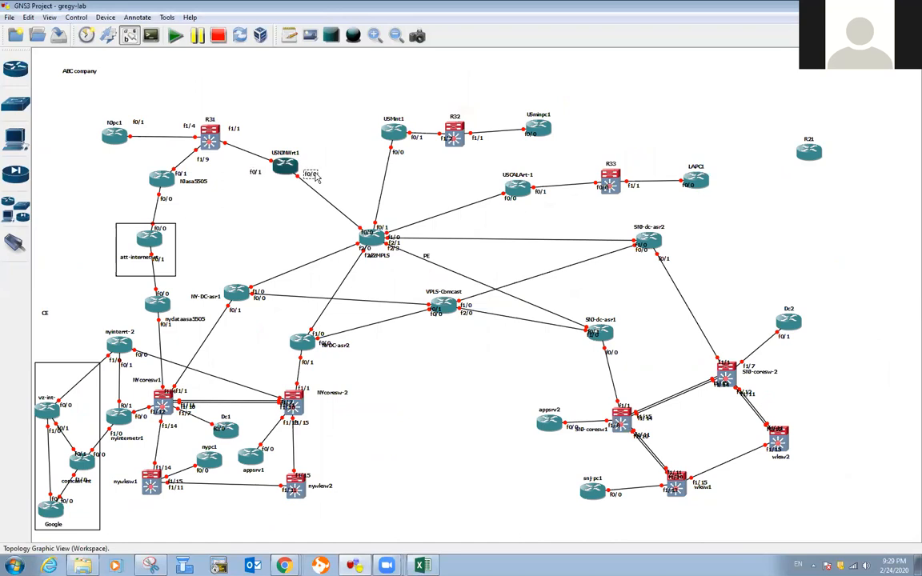
{"action": "left_click", "coordinate": [165, 199]}
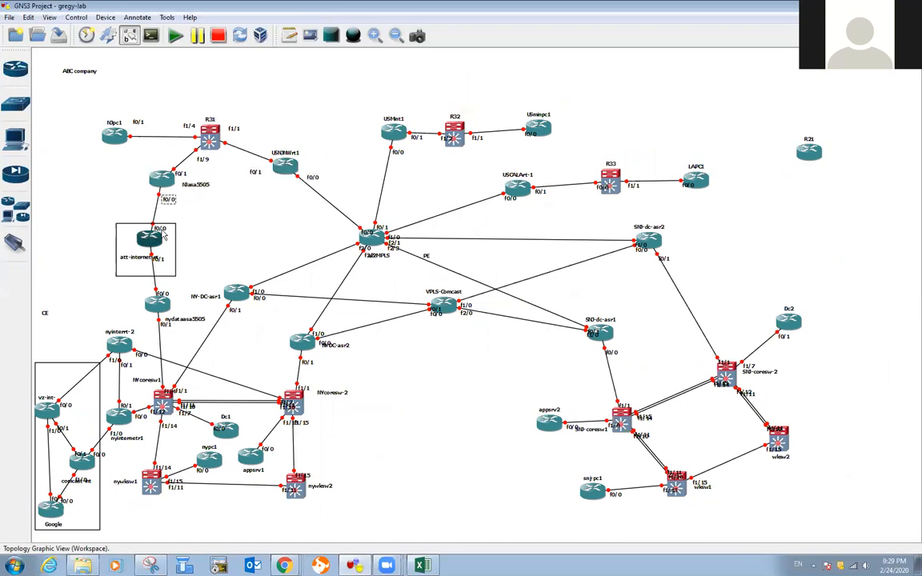
Step: Move the port labels of att-internet-rt, nydataasa5505, NY-DC-asr1 and VPLS-Comcast clear of the router icons and names
{"action": "left_click_drag", "start_coordinate": [160, 260], "coordinate": [174, 291]}
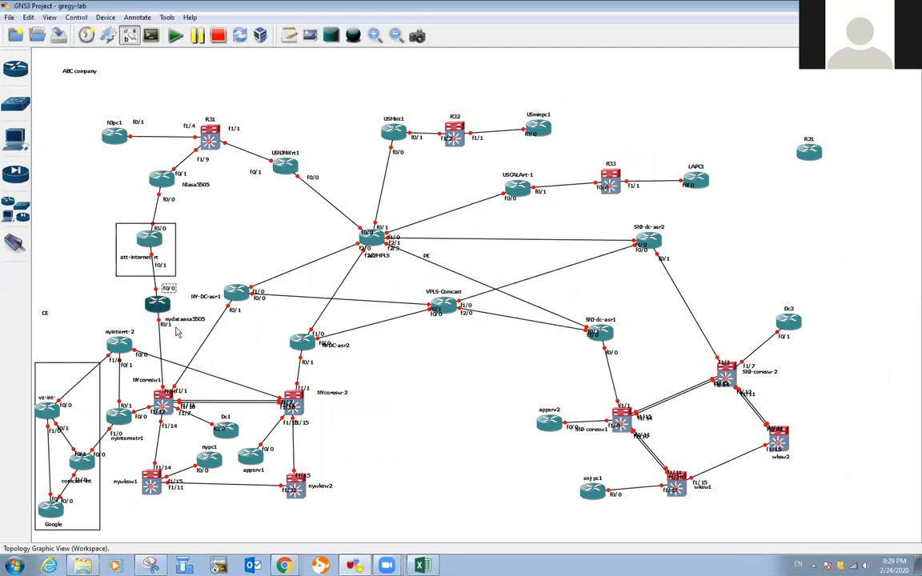
{"action": "left_click_drag", "start_coordinate": [163, 325], "coordinate": [143, 321]}
{"action": "left_click_drag", "start_coordinate": [257, 292], "coordinate": [237, 318]}
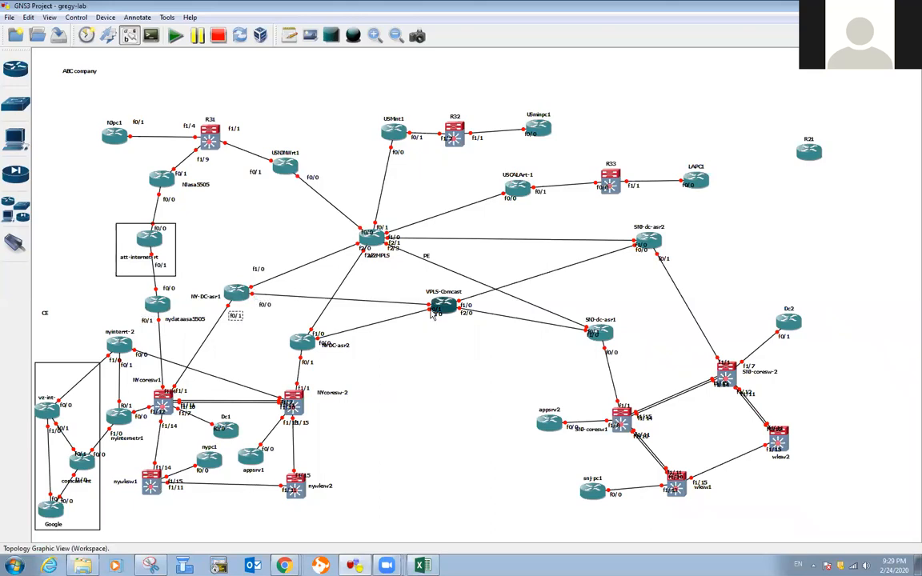
{"action": "left_click_drag", "start_coordinate": [436, 310], "coordinate": [476, 304]}
Step: Place SNJ-dc-asr1's f0/1 label beside its vZ-MPLS link and its f1/0 label beside its VPLS-Comcast link
{"action": "left_click_drag", "start_coordinate": [592, 336], "coordinate": [568, 342]}
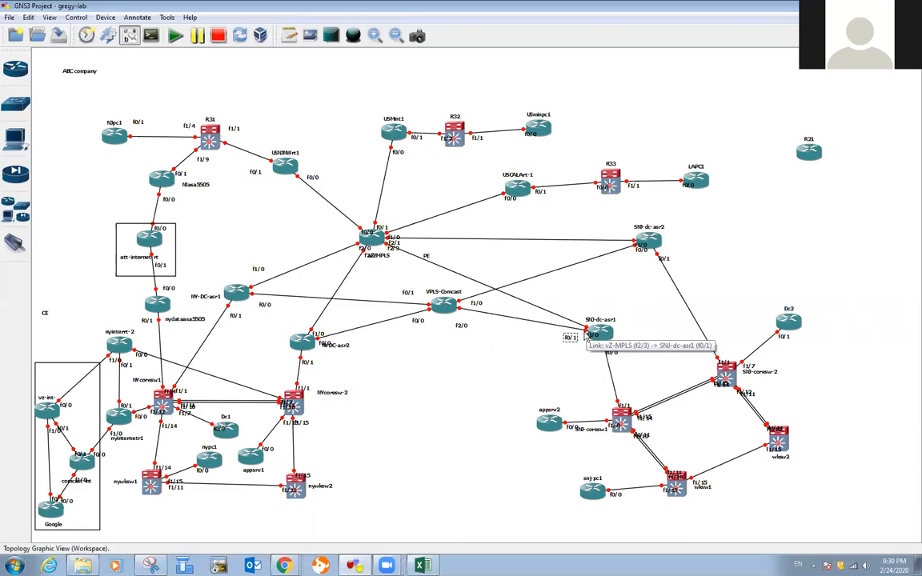
{"action": "mouse_move", "coordinate": [569, 339]}
{"action": "left_mouse_down"}
{"action": "mouse_move", "coordinate": [577, 309]}
{"action": "mouse_move", "coordinate": [574, 341]}
{"action": "left_mouse_up"}
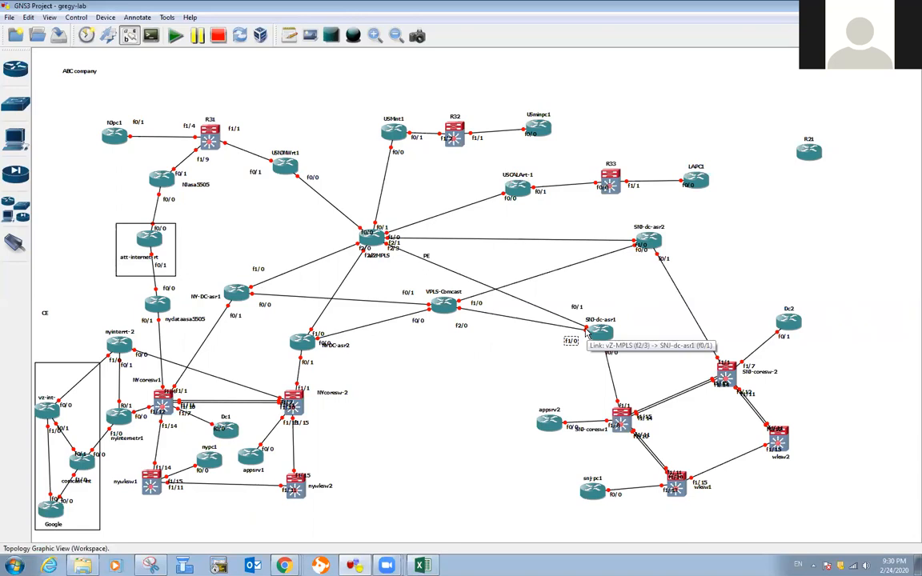
{"action": "mouse_move", "coordinate": [574, 307]}
{"action": "left_mouse_down"}
{"action": "mouse_move", "coordinate": [552, 350]}
{"action": "mouse_move", "coordinate": [576, 308]}
{"action": "left_mouse_up"}
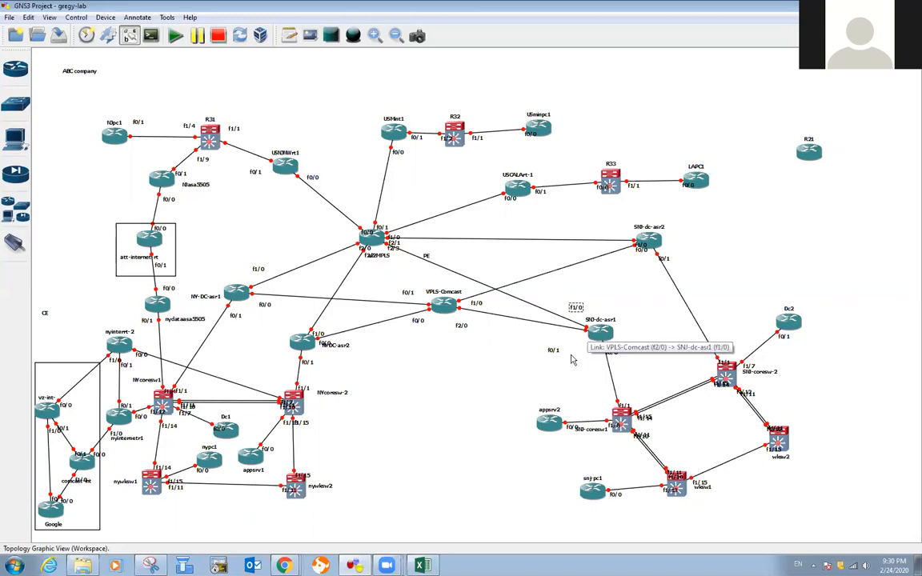
{"action": "left_click_drag", "start_coordinate": [551, 351], "coordinate": [572, 344]}
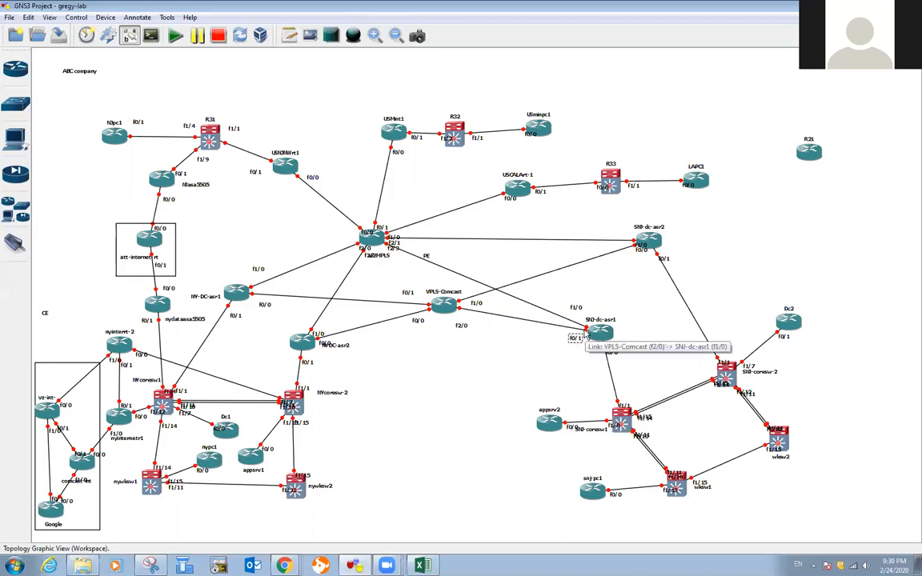
{"action": "mouse_move", "coordinate": [575, 340]}
{"action": "left_mouse_down"}
{"action": "mouse_move", "coordinate": [596, 308]}
{"action": "mouse_move", "coordinate": [563, 343]}
{"action": "mouse_move", "coordinate": [577, 343]}
{"action": "left_mouse_up"}
{"action": "left_click_drag", "start_coordinate": [592, 306], "coordinate": [572, 340]}
{"action": "left_click", "coordinate": [573, 343]}
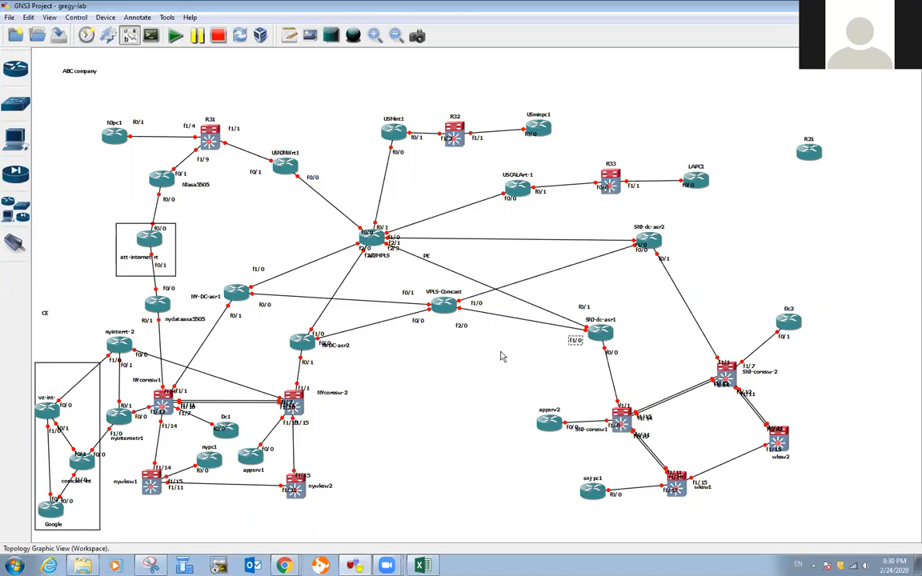
Step: Adjust the VPLS-Comcast port labels and spread the vZ-MPLS port labels so each sits beside its own link
{"action": "left_click", "coordinate": [476, 303]}
{"action": "left_click_drag", "start_coordinate": [476, 309], "coordinate": [470, 288]}
{"action": "left_click_drag", "start_coordinate": [462, 324], "coordinate": [421, 319]}
{"action": "mouse_move", "coordinate": [364, 232]}
{"action": "left_mouse_down"}
{"action": "mouse_move", "coordinate": [361, 218]}
{"action": "mouse_move", "coordinate": [389, 216]}
{"action": "mouse_move", "coordinate": [408, 218]}
{"action": "mouse_move", "coordinate": [400, 242]}
{"action": "mouse_move", "coordinate": [417, 236]}
{"action": "mouse_move", "coordinate": [404, 258]}
{"action": "mouse_move", "coordinate": [344, 237]}
{"action": "mouse_move", "coordinate": [362, 261]}
{"action": "mouse_move", "coordinate": [347, 261]}
{"action": "mouse_move", "coordinate": [380, 262]}
{"action": "mouse_move", "coordinate": [339, 261]}
{"action": "mouse_move", "coordinate": [360, 212]}
{"action": "left_mouse_up"}
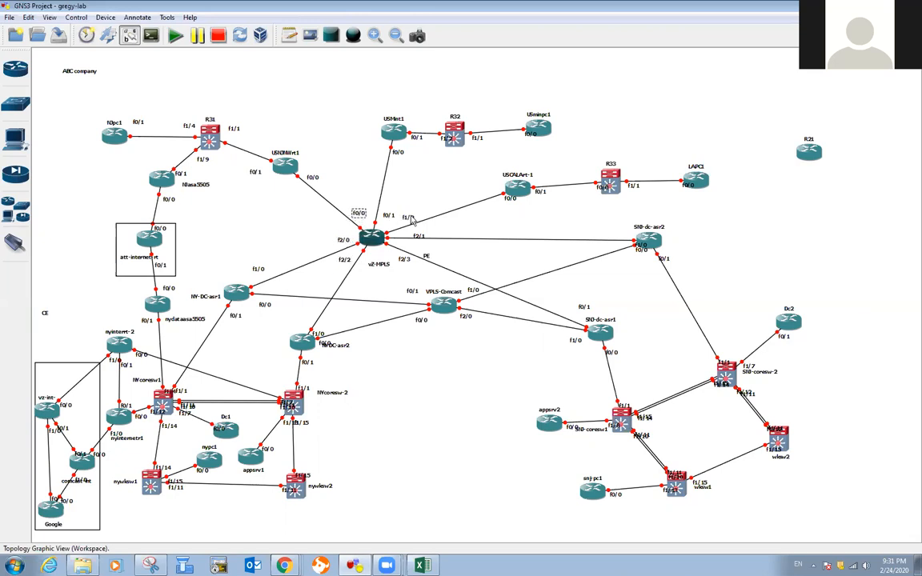
{"action": "left_click_drag", "start_coordinate": [425, 238], "coordinate": [436, 236]}
Step: Move the port labels of USCALArt-1, R33 and LAPC1 off their icons and next to their links
{"action": "left_click_drag", "start_coordinate": [516, 201], "coordinate": [541, 197]}
{"action": "left_click_drag", "start_coordinate": [604, 190], "coordinate": [636, 194]}
{"action": "left_click_drag", "start_coordinate": [691, 187], "coordinate": [684, 197]}
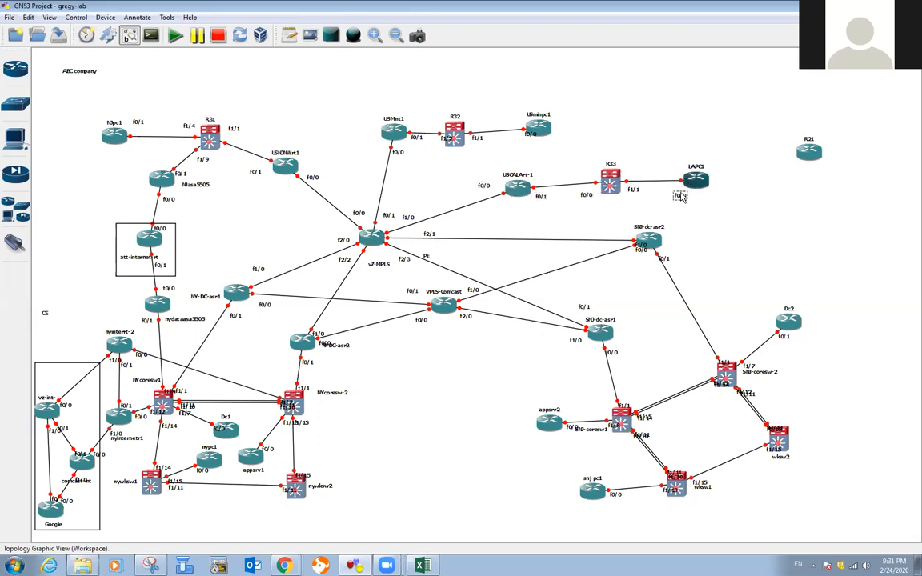
Step: Move the unconnected R21 router into the empty upper corner and shift LAPC1, R33 and USminpc1 outward along their links
{"action": "left_click_drag", "start_coordinate": [809, 162], "coordinate": [900, 103]}
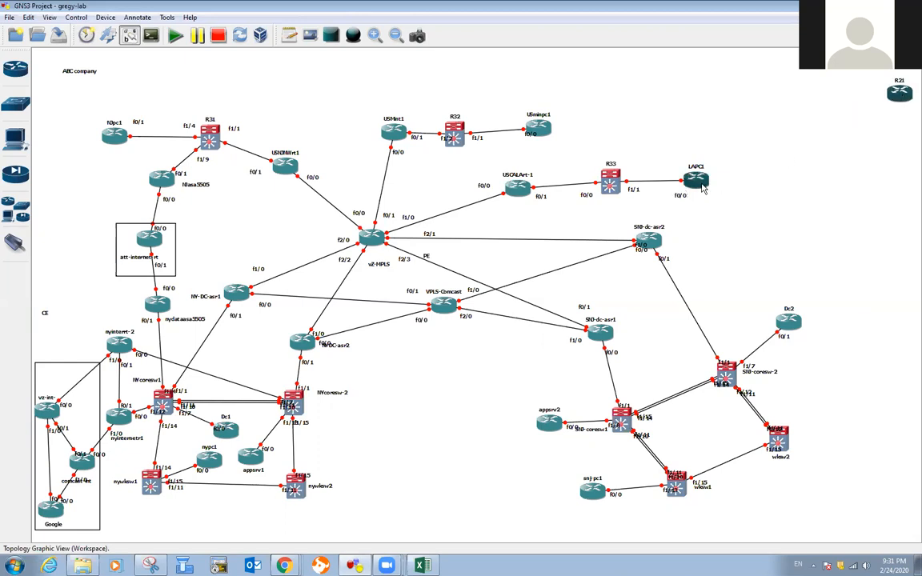
{"action": "left_click_drag", "start_coordinate": [703, 188], "coordinate": [726, 192]}
{"action": "left_click_drag", "start_coordinate": [611, 182], "coordinate": [619, 184]}
{"action": "left_click_drag", "start_coordinate": [531, 134], "coordinate": [556, 129]}
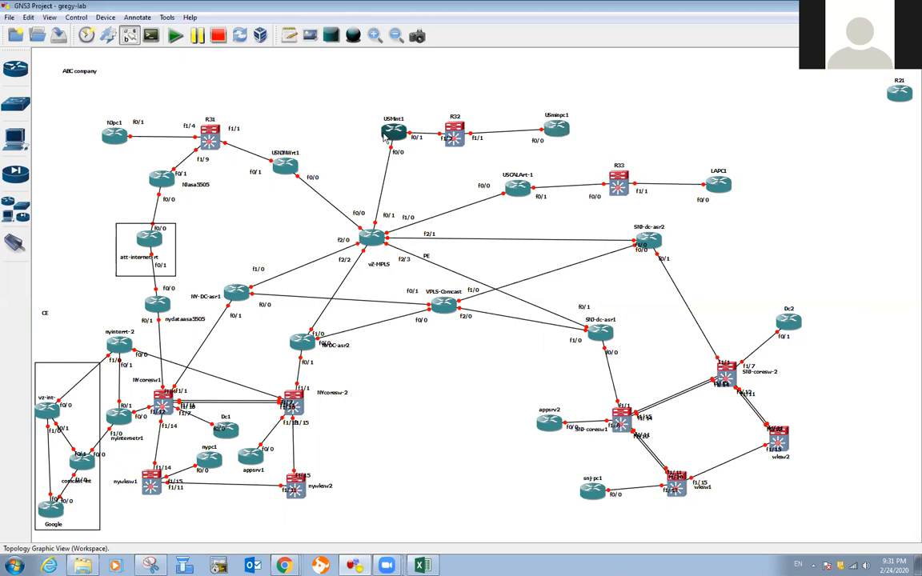
Step: Space USMint1 and USminpc1 farther from R32, place R32's port labels beside its links, and move appsrv2 slightly away from SNJ-coresw1
{"action": "left_click_drag", "start_coordinate": [390, 136], "coordinate": [376, 136]}
{"action": "left_click_drag", "start_coordinate": [445, 140], "coordinate": [423, 123]}
{"action": "left_click_drag", "start_coordinate": [478, 139], "coordinate": [478, 144]}
{"action": "left_click_drag", "start_coordinate": [540, 142], "coordinate": [573, 140]}
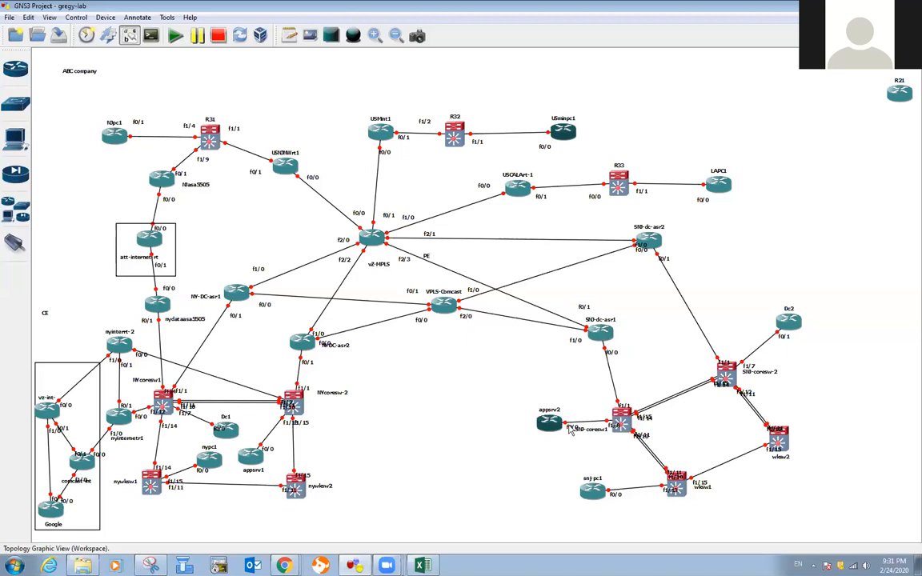
{"action": "left_click_drag", "start_coordinate": [551, 423], "coordinate": [545, 420]}
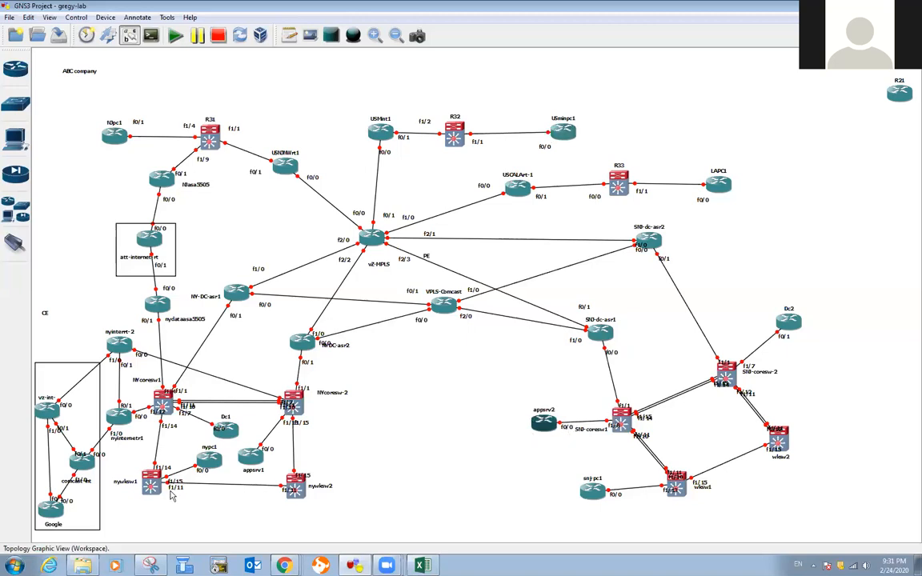
Step: Spread the port labels of nywksw1, nywksw2, NYcoresw-2 and nyinterrt-2 so each sits beside its own link
{"action": "mouse_move", "coordinate": [176, 487]}
{"action": "left_mouse_down"}
{"action": "mouse_move", "coordinate": [188, 499]}
{"action": "mouse_move", "coordinate": [187, 473]}
{"action": "mouse_move", "coordinate": [189, 481]}
{"action": "left_mouse_up"}
{"action": "left_click_drag", "start_coordinate": [289, 490], "coordinate": [329, 462]}
{"action": "left_click_drag", "start_coordinate": [304, 423], "coordinate": [261, 419]}
{"action": "left_click_drag", "start_coordinate": [324, 438], "coordinate": [249, 409]}
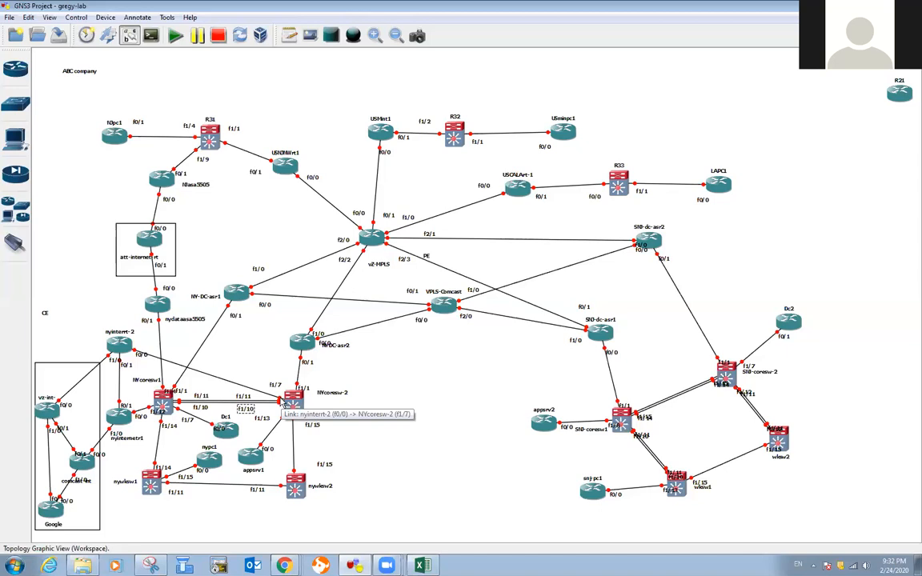
{"action": "mouse_move", "coordinate": [138, 355]}
{"action": "left_mouse_down"}
{"action": "mouse_move", "coordinate": [147, 339]}
{"action": "mouse_move", "coordinate": [111, 359]}
{"action": "mouse_move", "coordinate": [87, 351]}
{"action": "mouse_move", "coordinate": [132, 366]}
{"action": "left_mouse_up"}
{"action": "left_click_drag", "start_coordinate": [130, 404], "coordinate": [136, 397]}
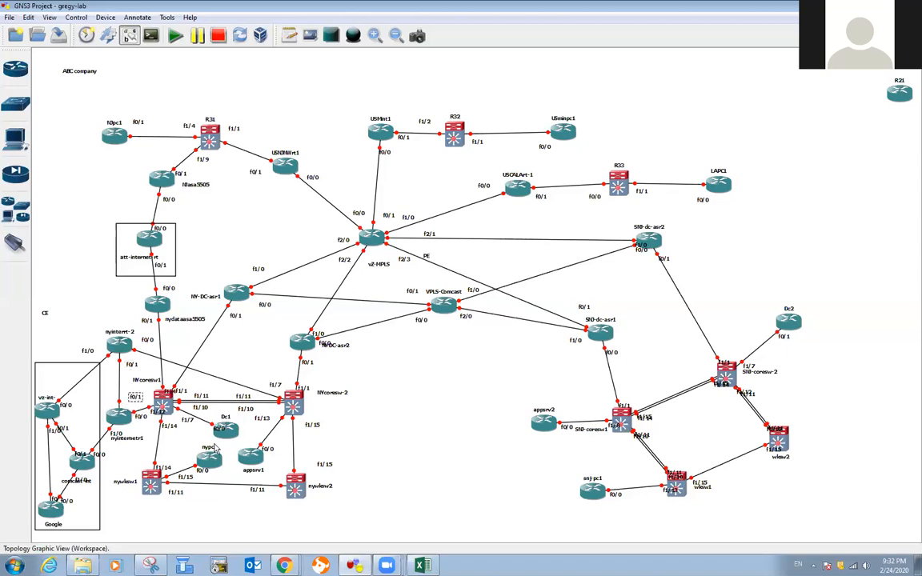
Step: Place NYcoresw-2's f1/1 and f1/13 labels and the Dc1, appsrv1 and NYDC-asr2 port labels beside their links, off the icons
{"action": "left_click_drag", "start_coordinate": [304, 388], "coordinate": [308, 384]}
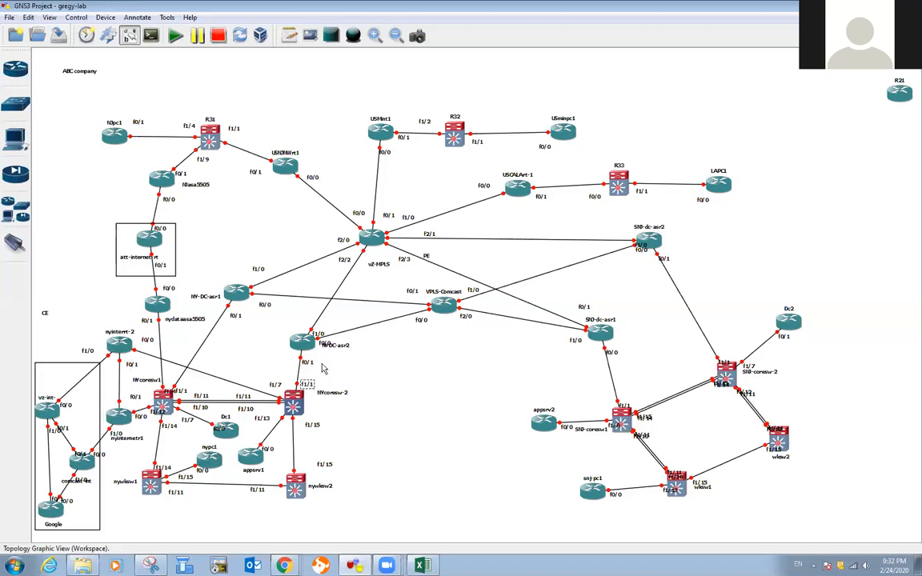
{"action": "left_click_drag", "start_coordinate": [267, 422], "coordinate": [310, 428]}
{"action": "left_click_drag", "start_coordinate": [231, 432], "coordinate": [211, 435]}
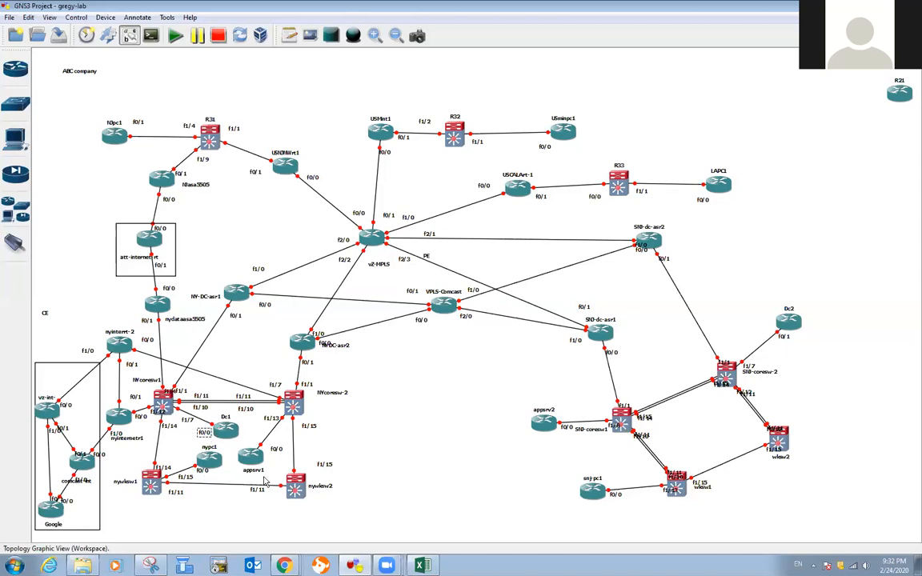
{"action": "left_click_drag", "start_coordinate": [280, 450], "coordinate": [278, 452]}
{"action": "mouse_move", "coordinate": [320, 335]}
{"action": "left_mouse_down"}
{"action": "mouse_move", "coordinate": [304, 323]}
{"action": "mouse_move", "coordinate": [331, 330]}
{"action": "mouse_move", "coordinate": [334, 350]}
{"action": "mouse_move", "coordinate": [332, 325]}
{"action": "left_mouse_up"}
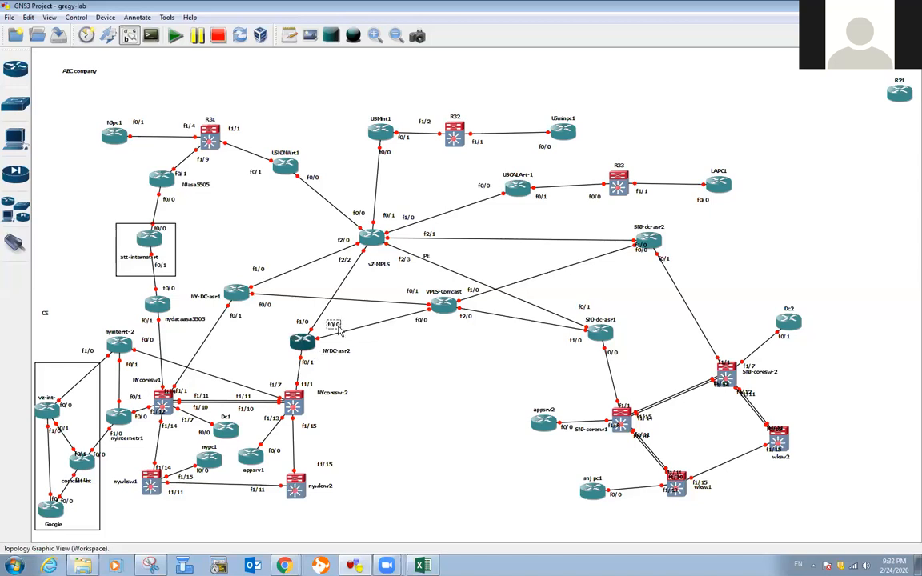
{"action": "left_click_drag", "start_coordinate": [306, 363], "coordinate": [284, 357]}
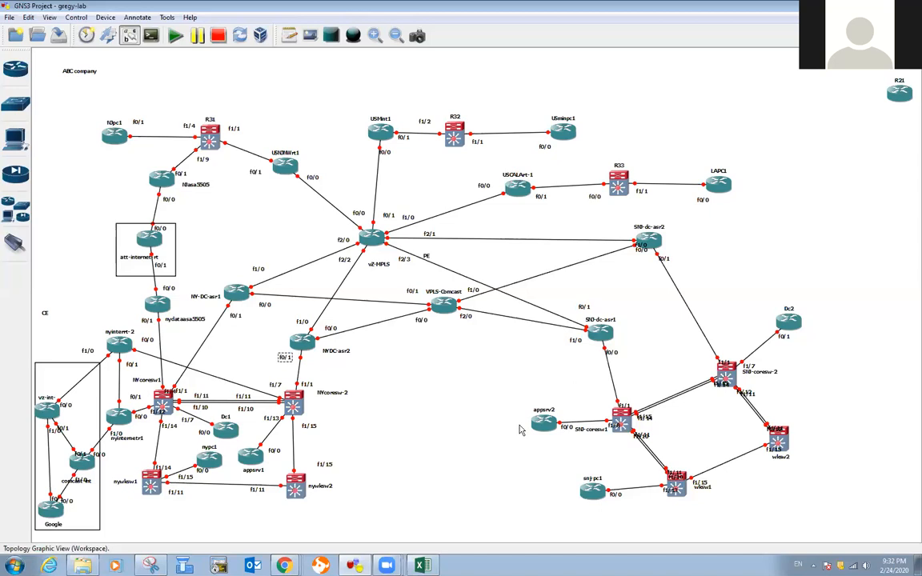
Step: Shift appsrv2 away from SNJ-coresw1 and spread the port labels of SNJ-coresw1, SNJ-coresw-2, wksw1 and wksw2 beside their links
{"action": "left_click_drag", "start_coordinate": [544, 432], "coordinate": [527, 430]}
{"action": "left_click_drag", "start_coordinate": [614, 427], "coordinate": [753, 460]}
{"action": "left_click", "coordinate": [755, 366]}
{"action": "left_click", "coordinate": [730, 407]}
{"action": "left_click_drag", "start_coordinate": [700, 483], "coordinate": [648, 501]}
{"action": "left_click", "coordinate": [591, 490]}
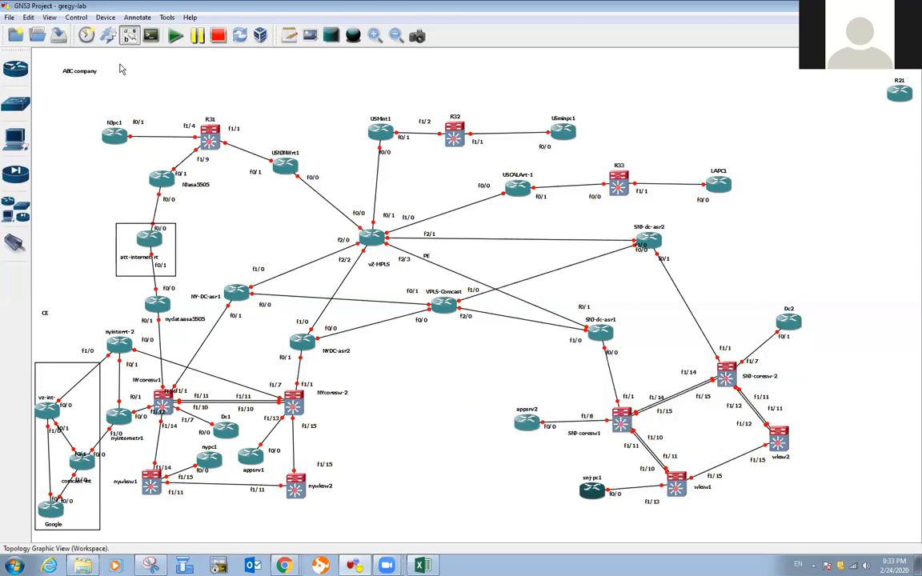
Step: Save the project under the name gregy-lab in its existing project directory, including the nvrams
{"action": "left_click", "coordinate": [11, 17]}
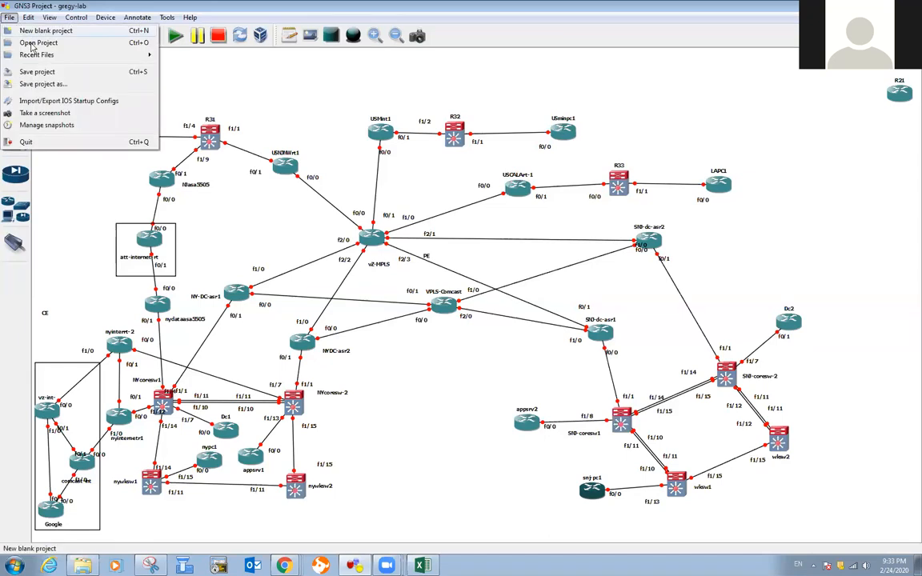
{"action": "left_click", "coordinate": [42, 84]}
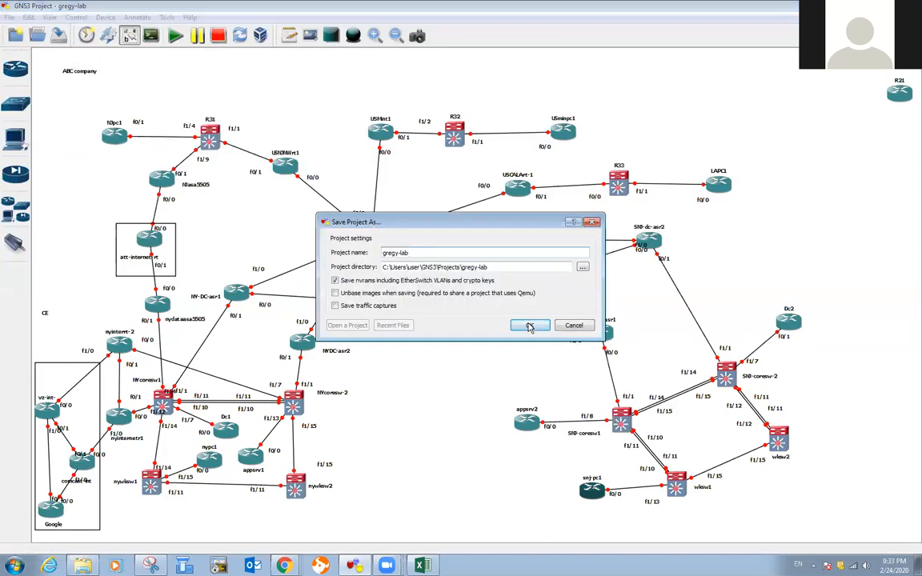
{"action": "key", "text": "Return"}
{"action": "left_click", "coordinate": [469, 296]}
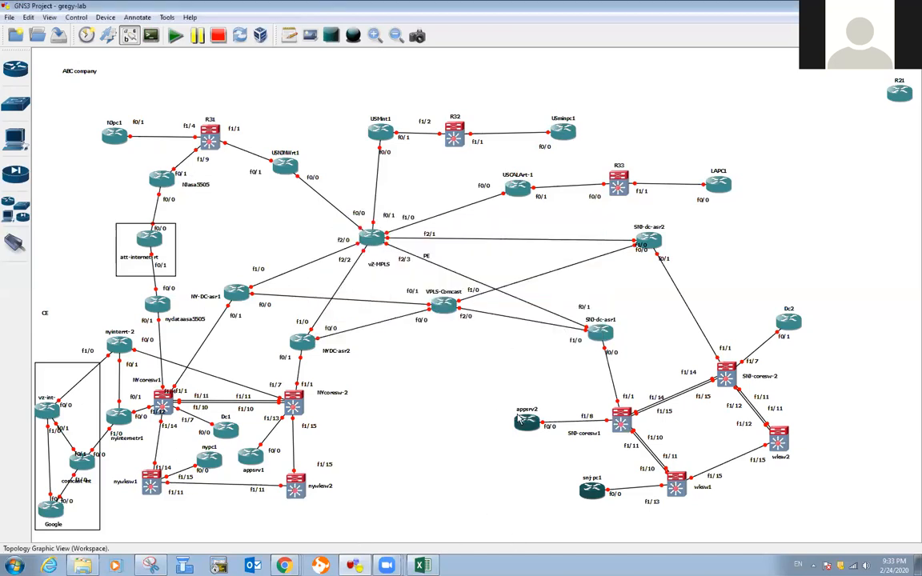
Step: Separate NYcoresw1's f1/4, f1/1 and f1/12 labels, and move nyinternetr1's f0/0 and nywksw1's f1/14 labels beside their links
{"action": "mouse_move", "coordinate": [518, 419]}
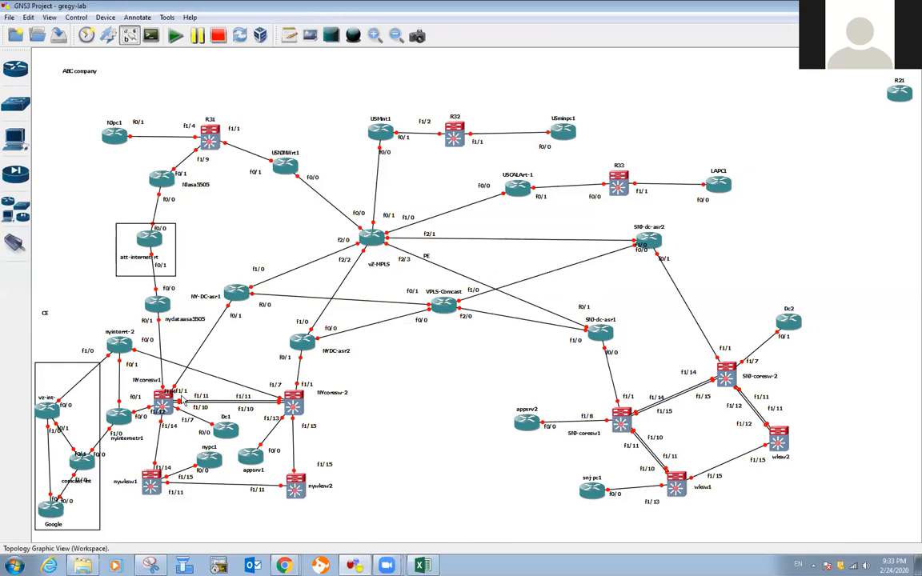
{"action": "left_click_drag", "start_coordinate": [168, 390], "coordinate": [193, 391]}
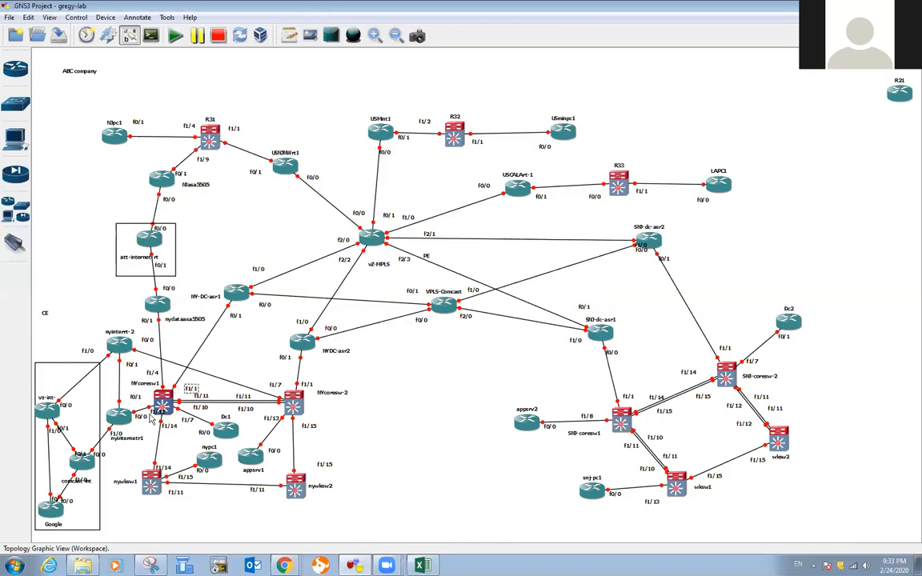
{"action": "left_click_drag", "start_coordinate": [144, 417], "coordinate": [160, 419]}
{"action": "left_click", "coordinate": [142, 427]}
{"action": "left_click", "coordinate": [151, 415]}
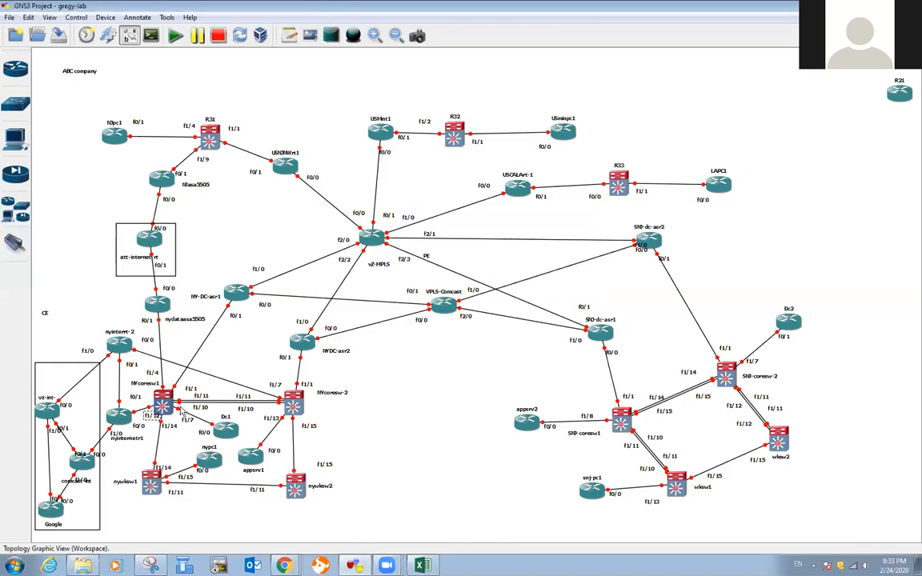
{"action": "left_click_drag", "start_coordinate": [166, 467], "coordinate": [145, 459]}
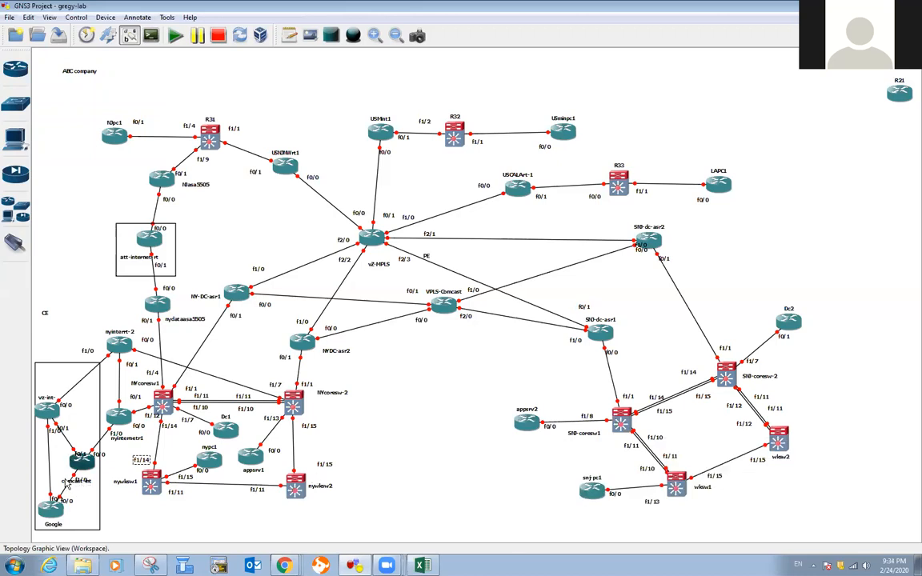
Step: Move the comcast-int and Google names and the port labels of comcast-int, Google and vz-int clear of icons and links
{"action": "left_click_drag", "start_coordinate": [65, 480], "coordinate": [66, 486]}
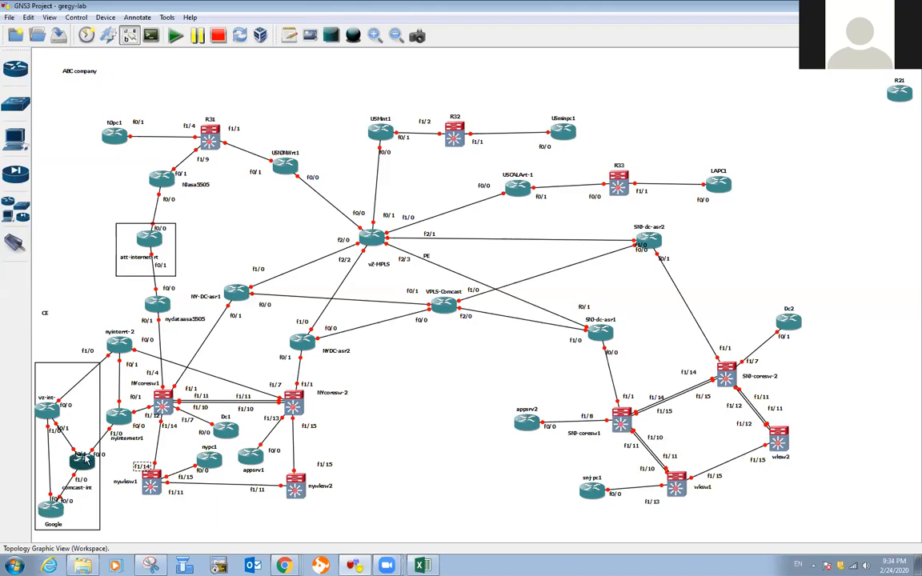
{"action": "left_click_drag", "start_coordinate": [80, 446], "coordinate": [56, 439]}
{"action": "left_click", "coordinate": [77, 455]}
{"action": "mouse_move", "coordinate": [68, 503]}
{"action": "left_mouse_down"}
{"action": "mouse_move", "coordinate": [89, 504]}
{"action": "mouse_move", "coordinate": [42, 494]}
{"action": "mouse_move", "coordinate": [72, 501]}
{"action": "mouse_move", "coordinate": [72, 523]}
{"action": "mouse_move", "coordinate": [78, 504]}
{"action": "left_mouse_up"}
{"action": "left_click", "coordinate": [83, 506]}
{"action": "left_click", "coordinate": [90, 499]}
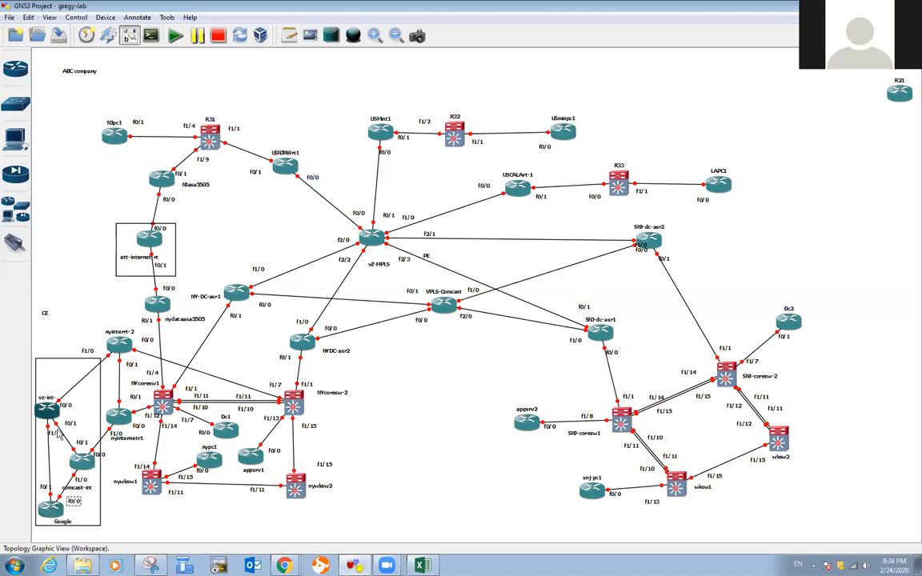
{"action": "left_click_drag", "start_coordinate": [55, 433], "coordinate": [57, 439]}
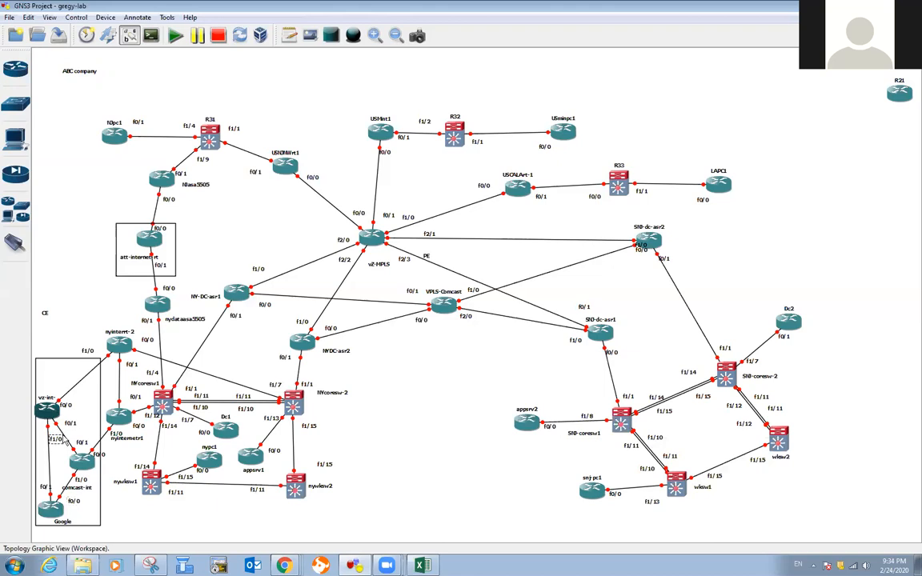
{"action": "left_click", "coordinate": [66, 405]}
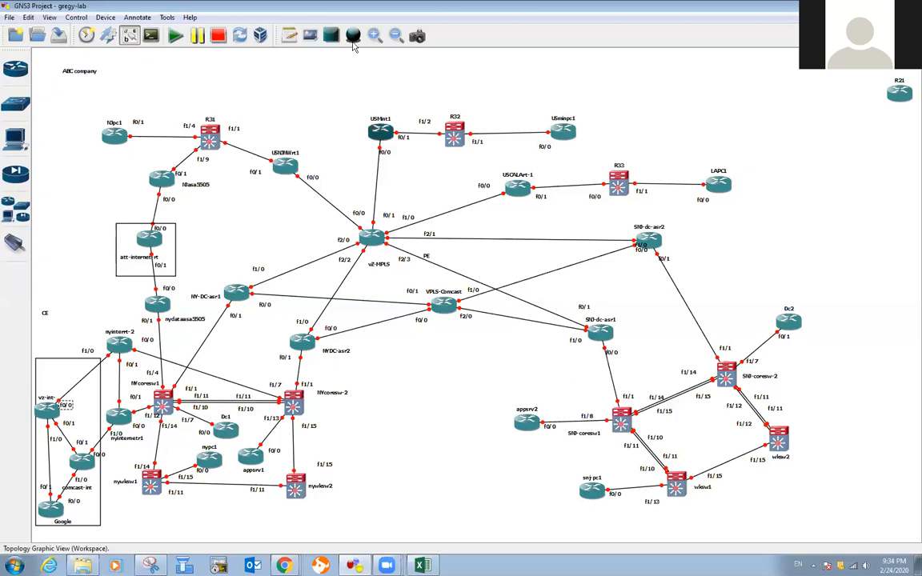
Step: Move the "ABC company" note to the upper centre of the topology, above the USMint1 and R32 devices
{"action": "left_click_drag", "start_coordinate": [73, 70], "coordinate": [83, 69]}
{"action": "left_click_drag", "start_coordinate": [235, 77], "coordinate": [398, 66]}
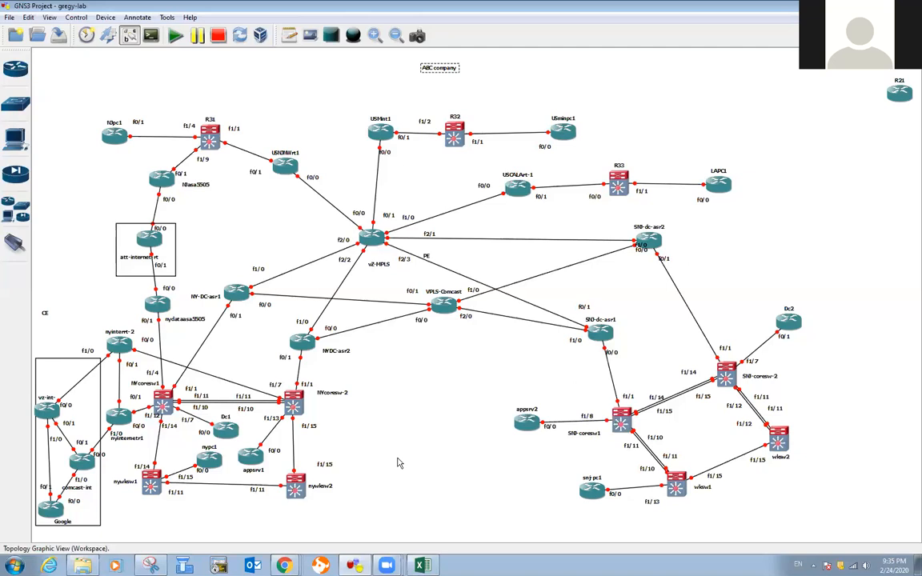
{"action": "double_click", "coordinate": [443, 70]}
{"action": "left_click", "coordinate": [408, 358]}
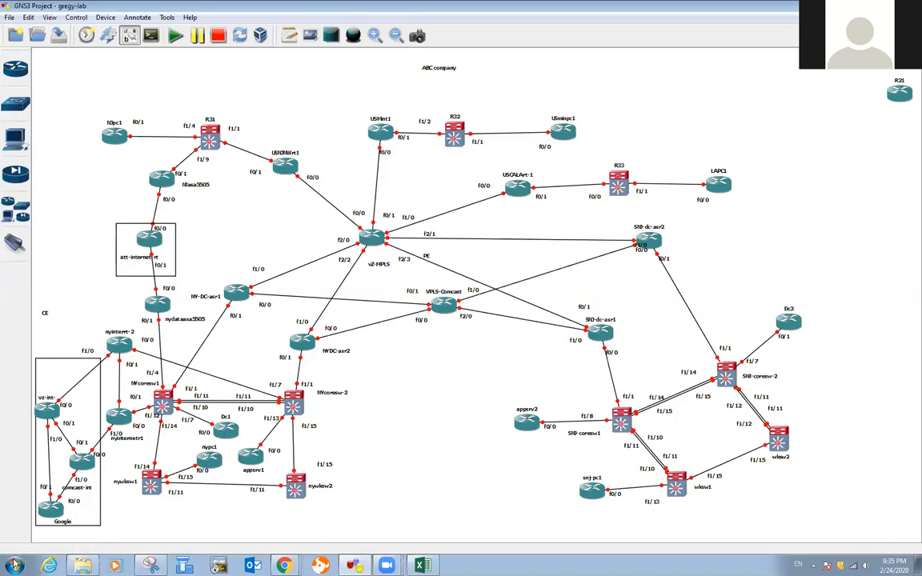
Step: Find and open Notepad with a blank document
{"action": "left_click", "coordinate": [15, 566]}
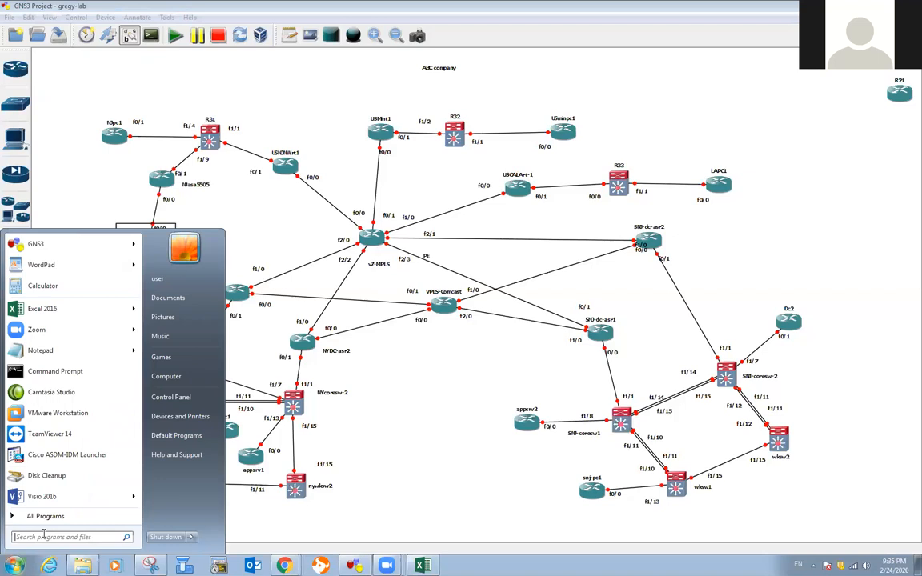
{"action": "type", "text": "not"}
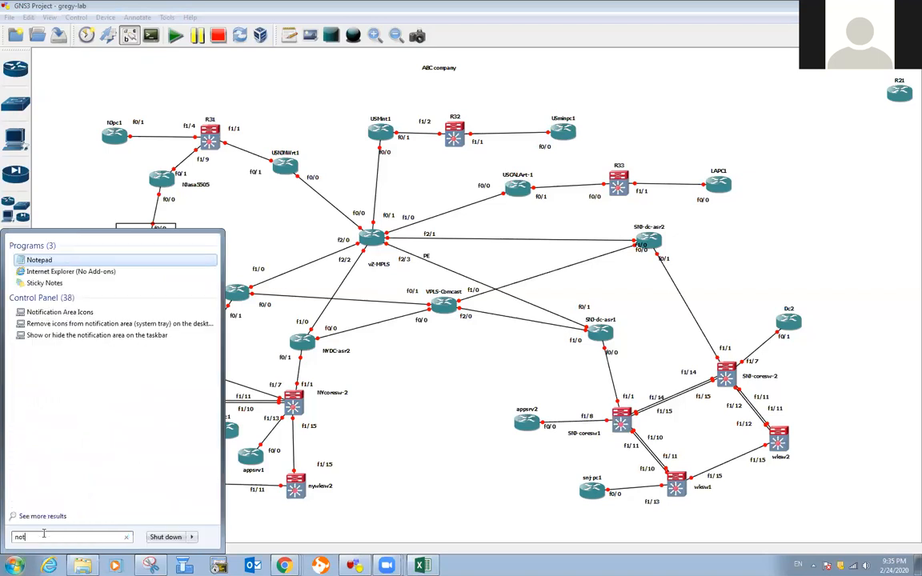
{"action": "type", "text": "epad"}
{"action": "key", "text": "Return"}
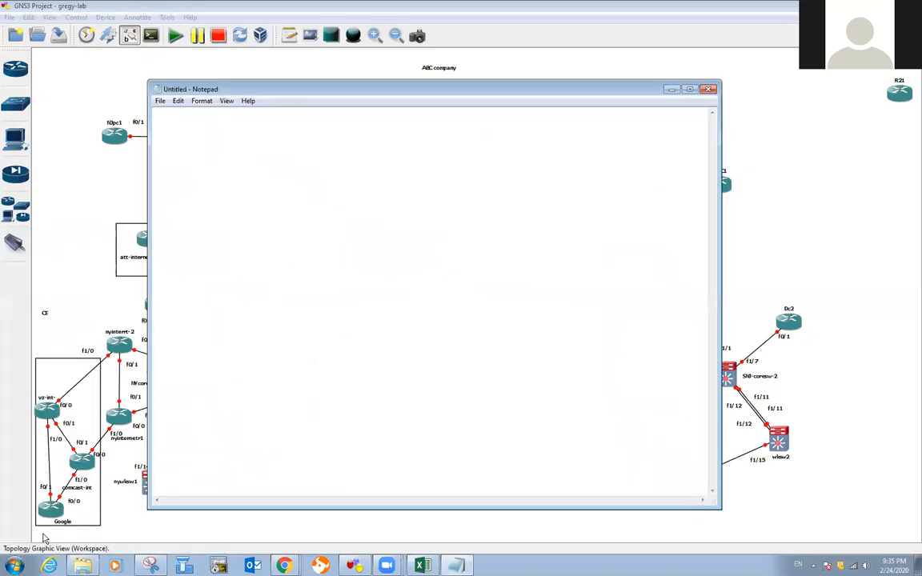
Step: Write "enterprise Ip schema - 10.100.x.x/" in the blank note and reposition its window over the topology
{"action": "left_click_drag", "start_coordinate": [468, 95], "coordinate": [612, 172]}
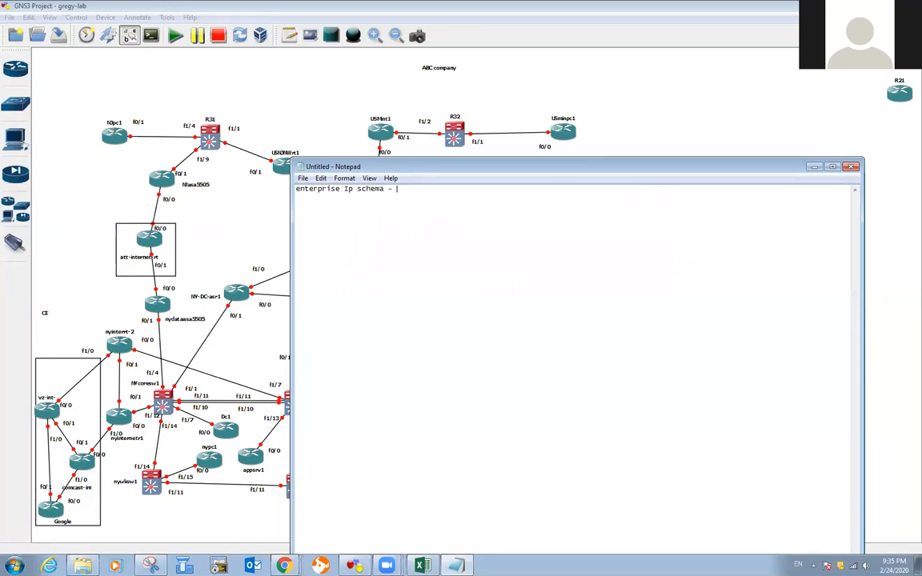
{"action": "left_click", "coordinate": [442, 186]}
{"action": "type", "text": "100.x.x/"}
{"action": "left_click_drag", "start_coordinate": [505, 167], "coordinate": [447, 104]}
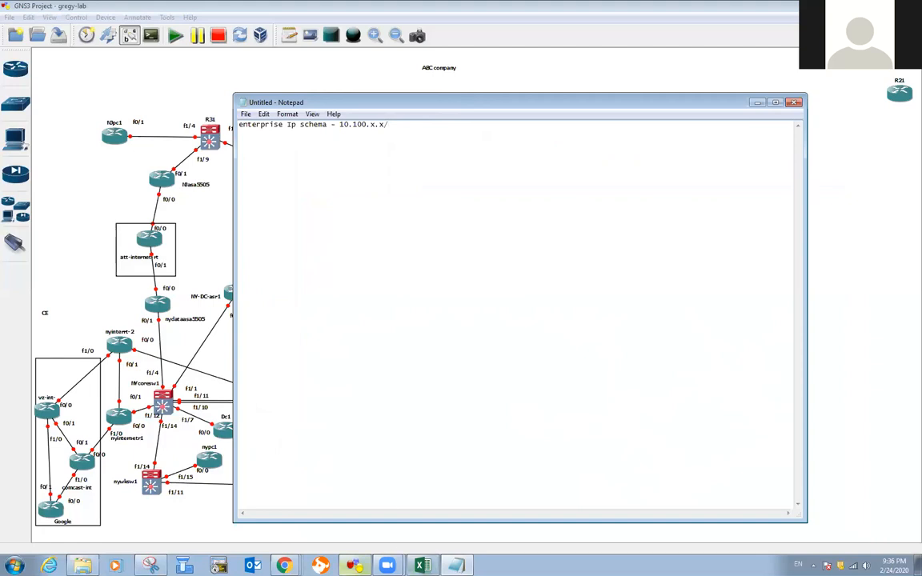
Step: Switch to the Chrome window with the cisco router search and search Google for "ip calculator" in a new tab
{"action": "mouse_move", "coordinate": [284, 566]}
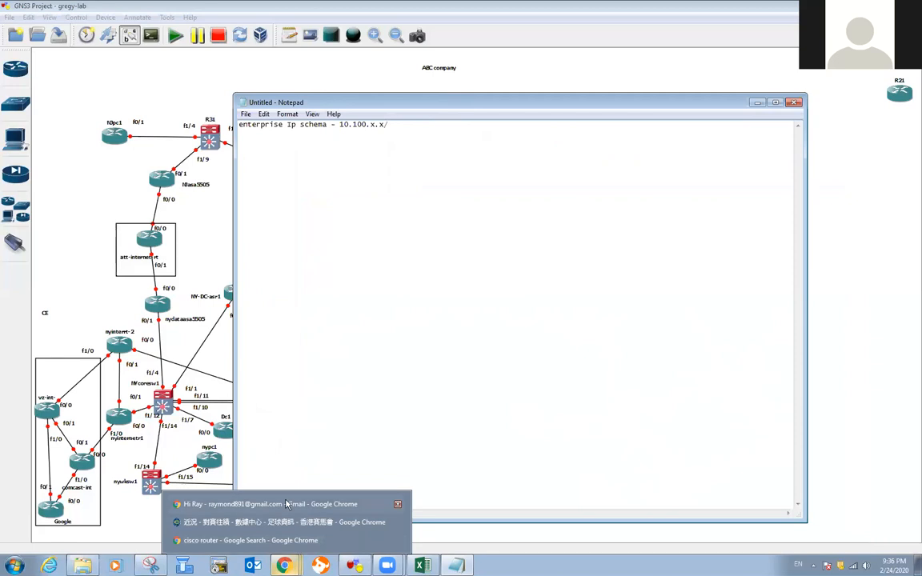
{"action": "left_click", "coordinate": [276, 544]}
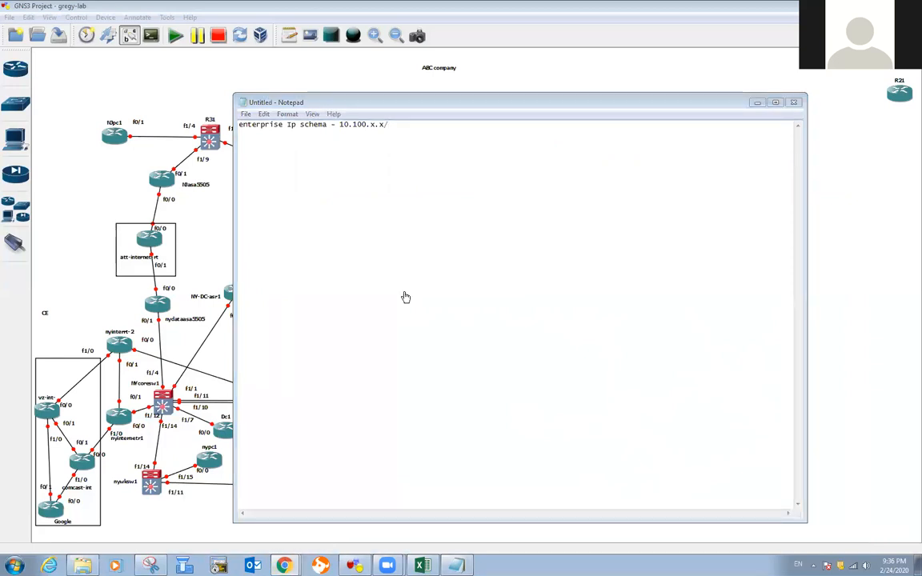
{"action": "left_click", "coordinate": [144, 9]}
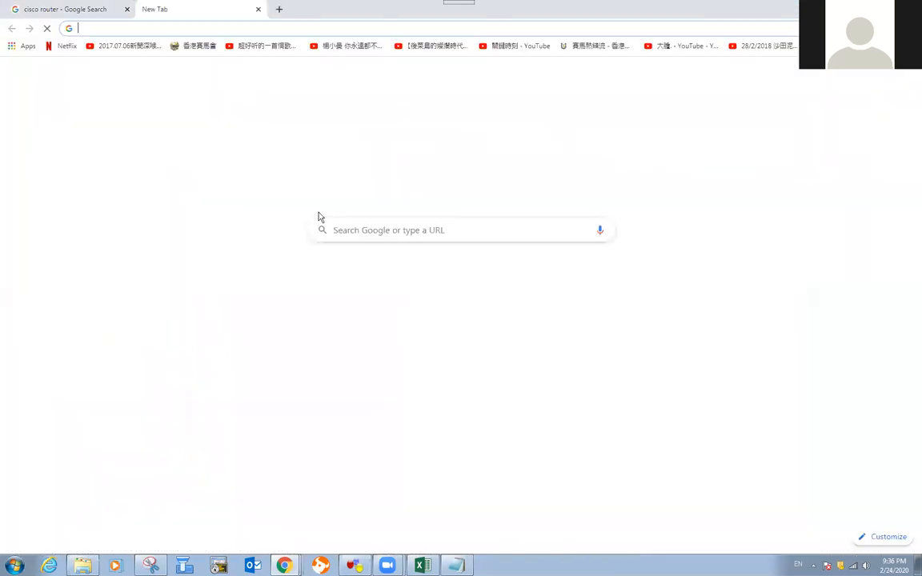
{"action": "left_click", "coordinate": [346, 233]}
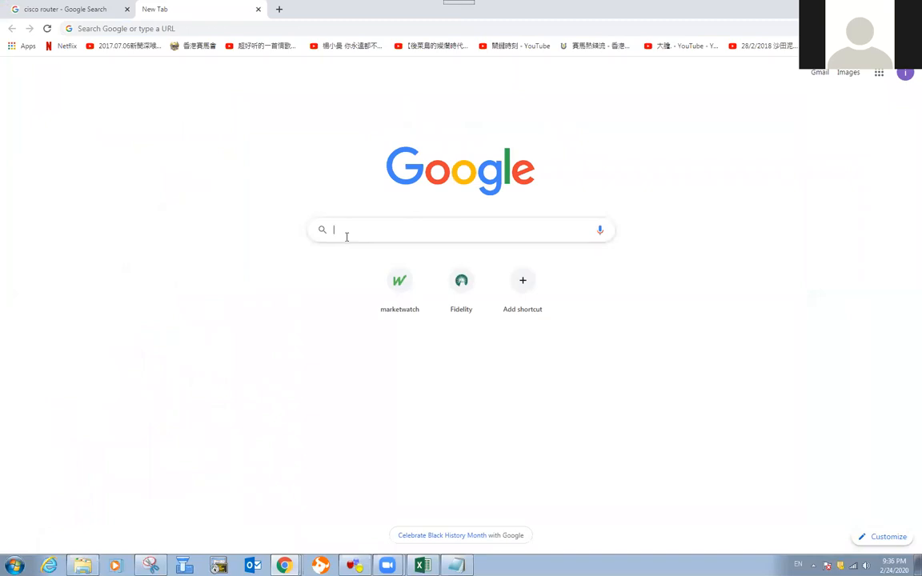
{"action": "type", "text": "ip c"}
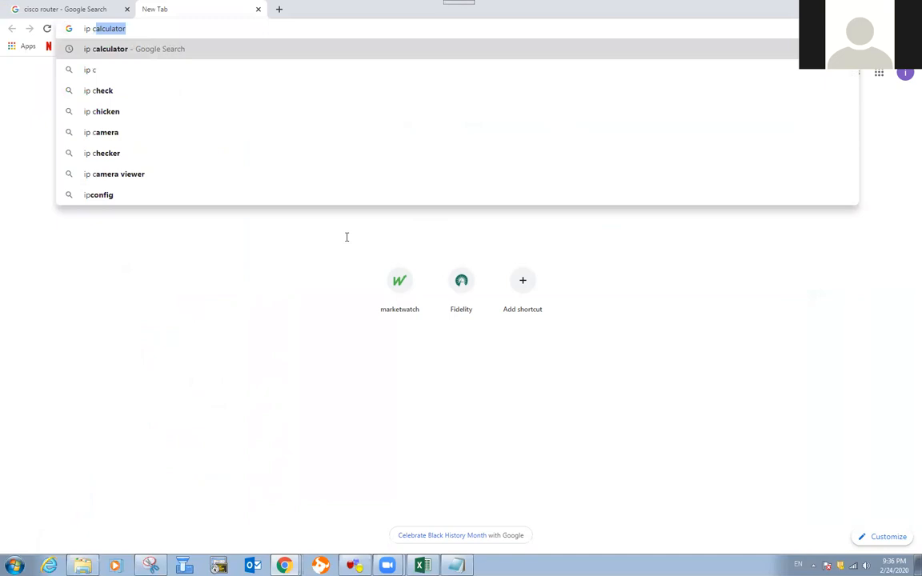
{"action": "key", "text": "Return"}
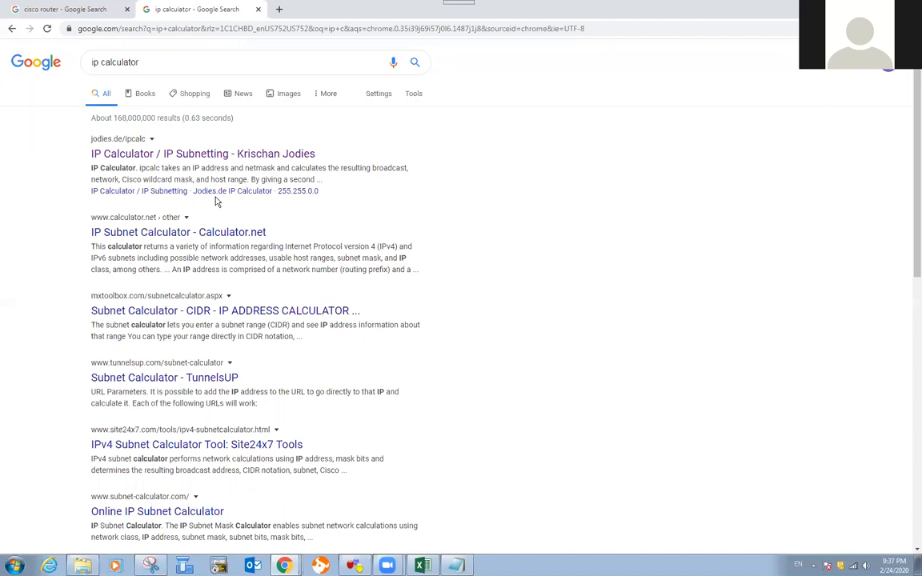
Step: Open the Krischan Jodies IP Calculator result and calculate address 10.100.0.0 with netmask 8, highlighting the number of hosts
{"action": "left_click", "coordinate": [199, 160]}
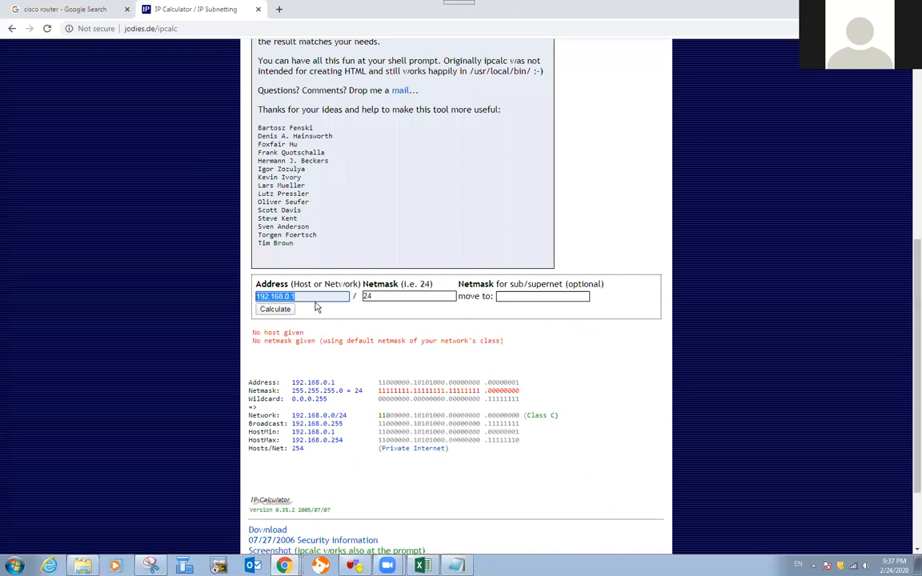
{"action": "type", "text": "10.10"}
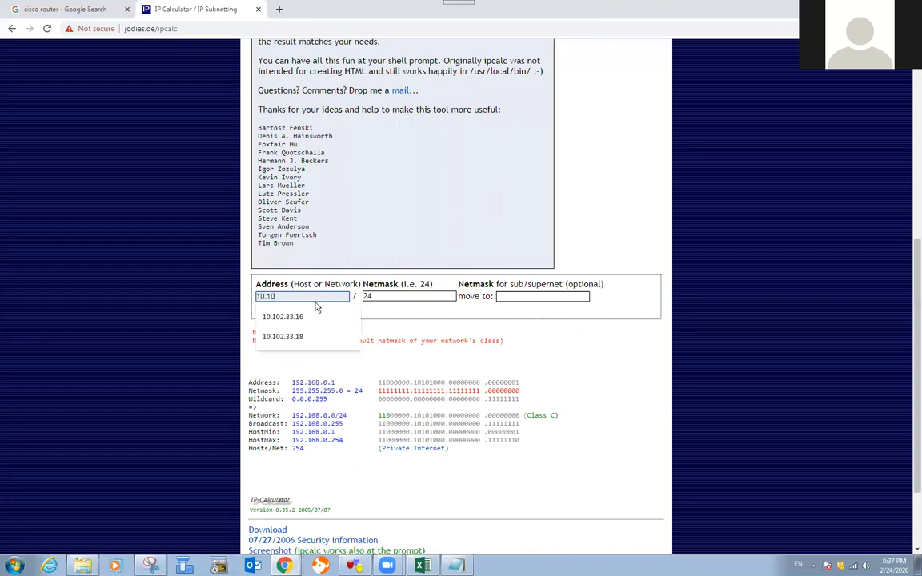
{"action": "type", "text": "0.0.0"}
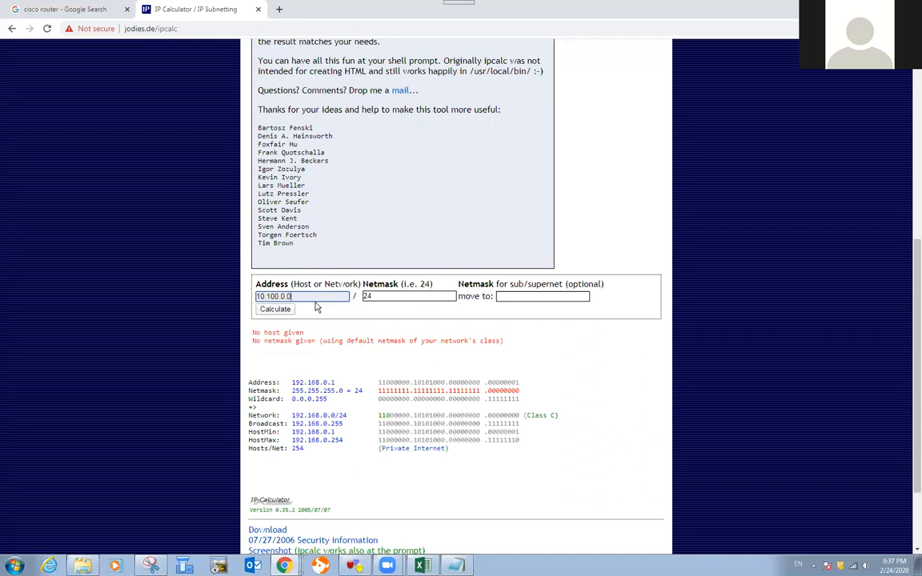
{"action": "key", "text": "Tab"}
{"action": "key", "text": "BackSpace"}
{"action": "key", "text": "Escape"}
{"action": "type", "text": "8"}
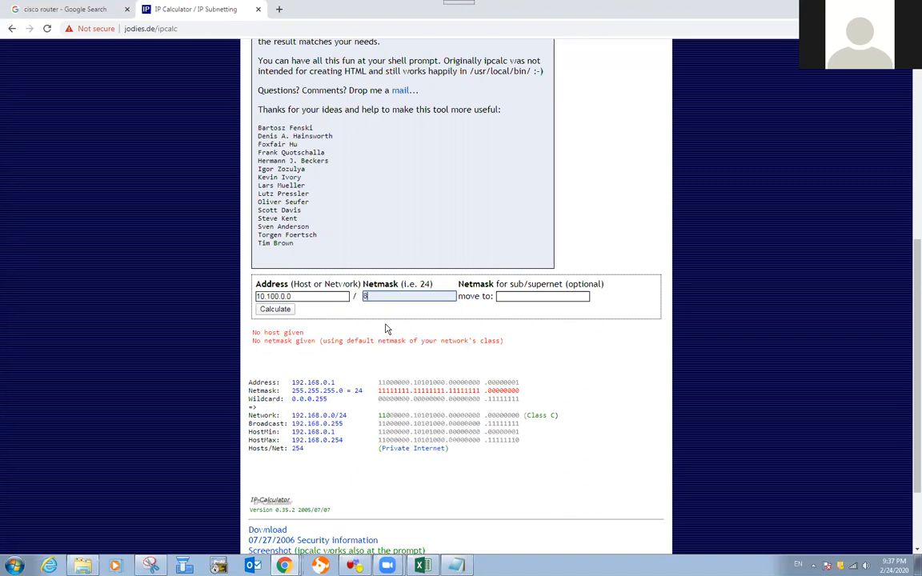
{"action": "left_click", "coordinate": [268, 309]}
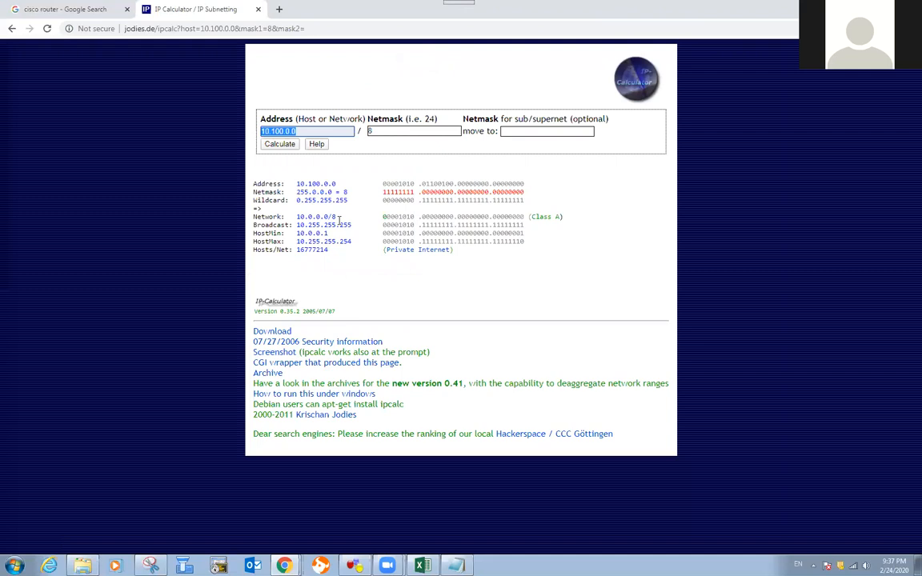
{"action": "left_click_drag", "start_coordinate": [339, 217], "coordinate": [294, 253]}
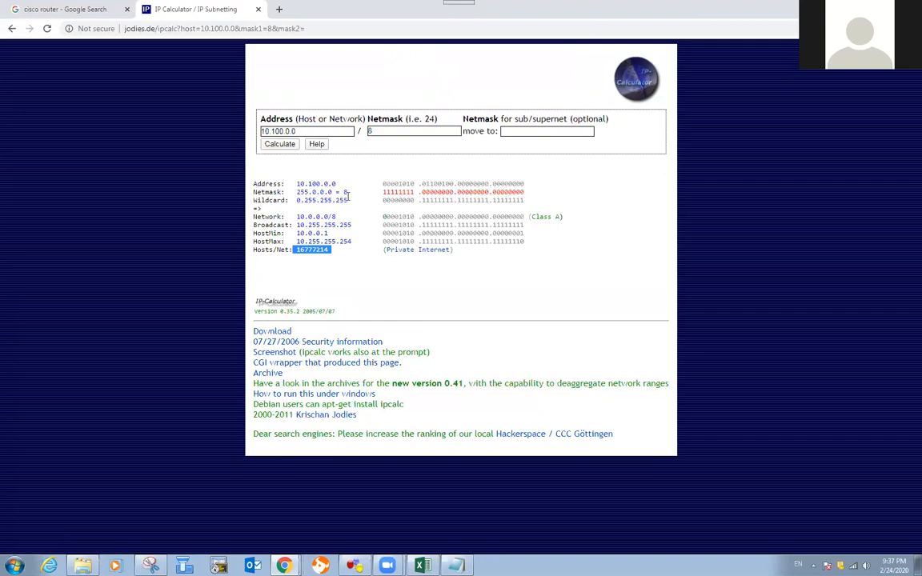
Step: Recalculate the 10.100.0.0 network with netmask 13
{"action": "left_click", "coordinate": [386, 130]}
{"action": "key", "text": "BackSpace"}
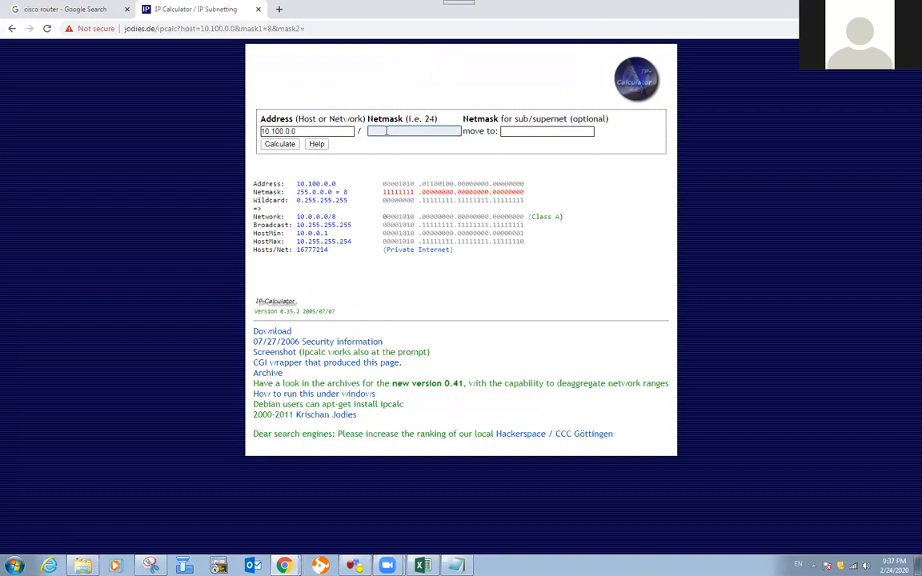
{"action": "type", "text": "17"}
{"action": "key", "text": "BackSpace"}
{"action": "type", "text": "3"}
{"action": "left_click", "coordinate": [279, 147]}
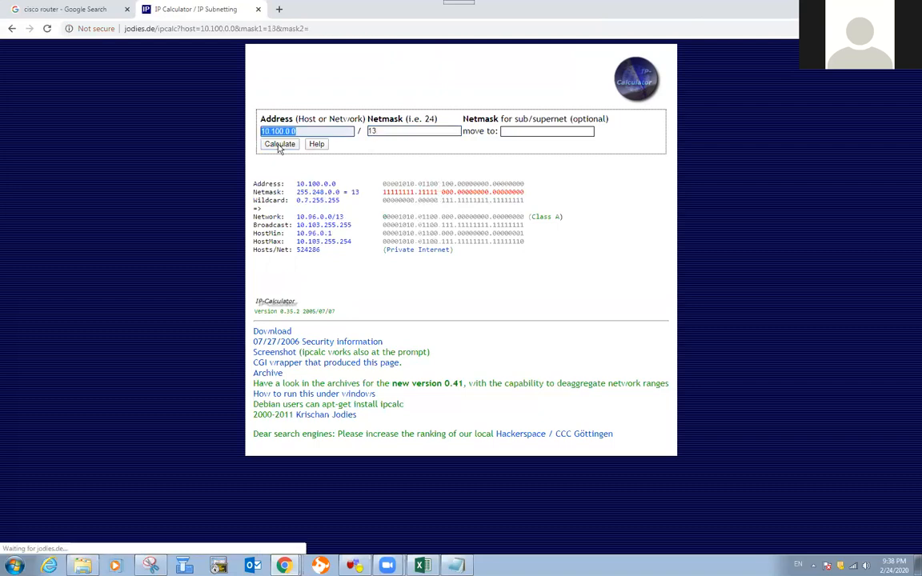
Step: Examine the hosts-per-network figure and the minimum and maximum host addresses of the /13 result
{"action": "left_click_drag", "start_coordinate": [319, 251], "coordinate": [286, 254]}
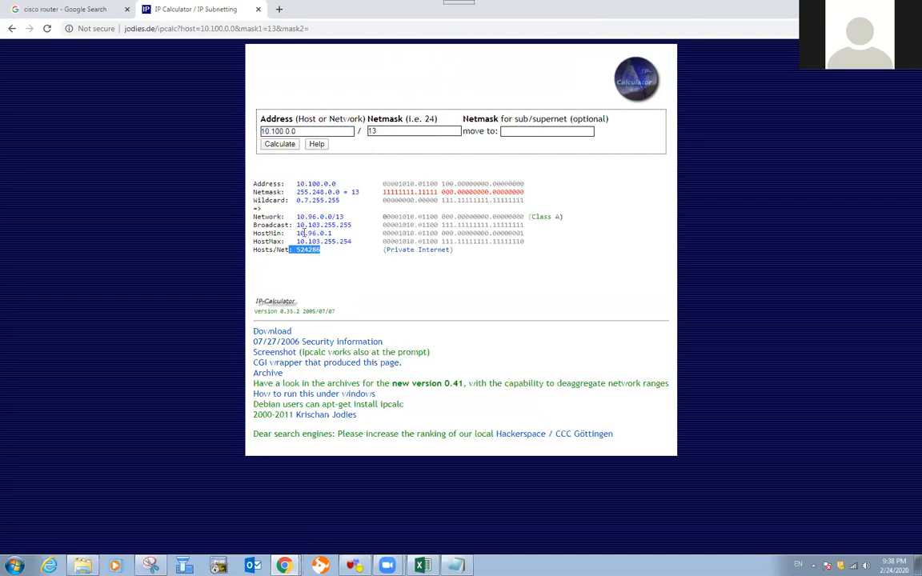
{"action": "double_click", "coordinate": [308, 232]}
{"action": "double_click", "coordinate": [314, 241]}
{"action": "double_click", "coordinate": [310, 233]}
{"action": "left_click", "coordinate": [330, 233]}
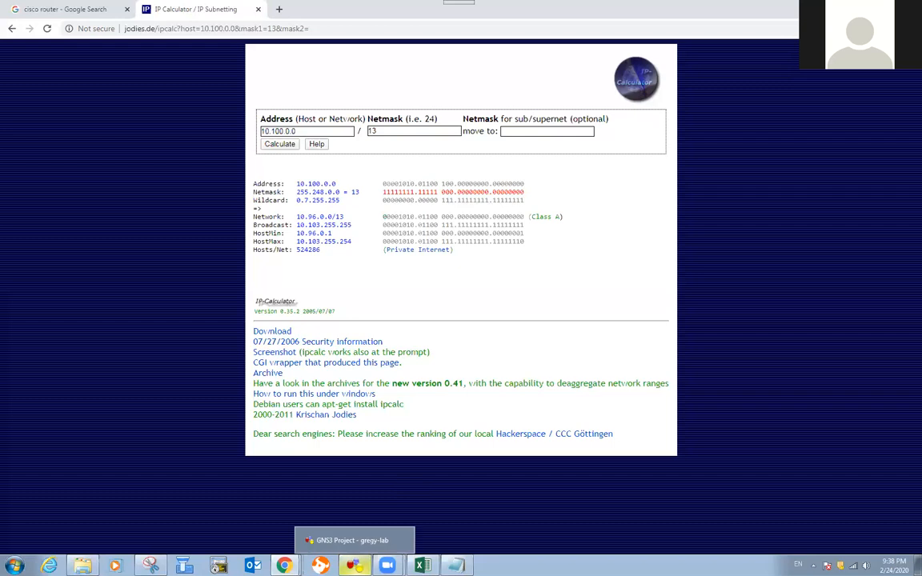
Step: Switch to the GNS3 gregy-lab topology, add a note reading "10.100.x.x" and place it below nywksw1
{"action": "left_click", "coordinate": [355, 564]}
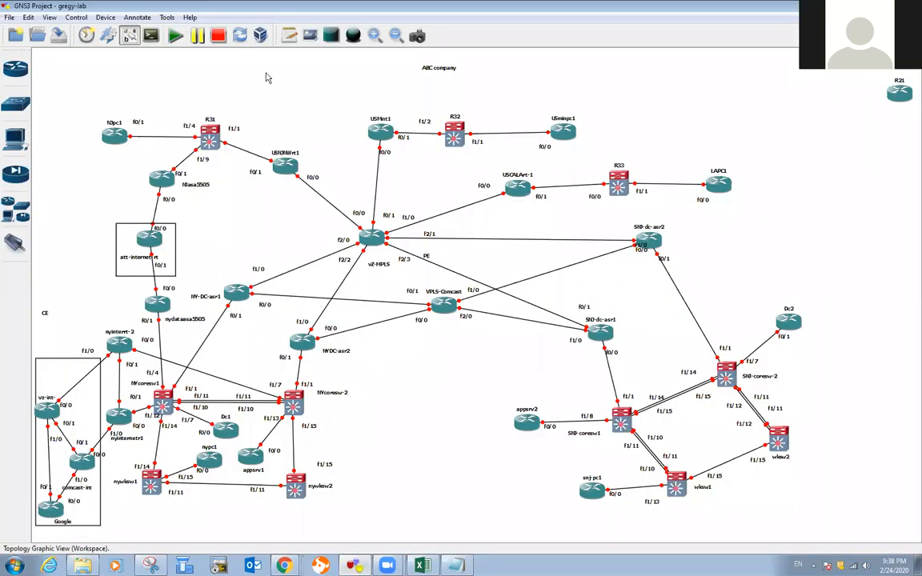
{"action": "left_click", "coordinate": [289, 42]}
{"action": "left_click", "coordinate": [353, 450]}
{"action": "type", "text": "10.100"}
{"action": "type", "text": ".x.x"}
{"action": "mouse_move", "coordinate": [370, 451]}
{"action": "left_mouse_down"}
{"action": "mouse_move", "coordinate": [160, 525]}
{"action": "mouse_move", "coordinate": [172, 520]}
{"action": "left_mouse_up"}
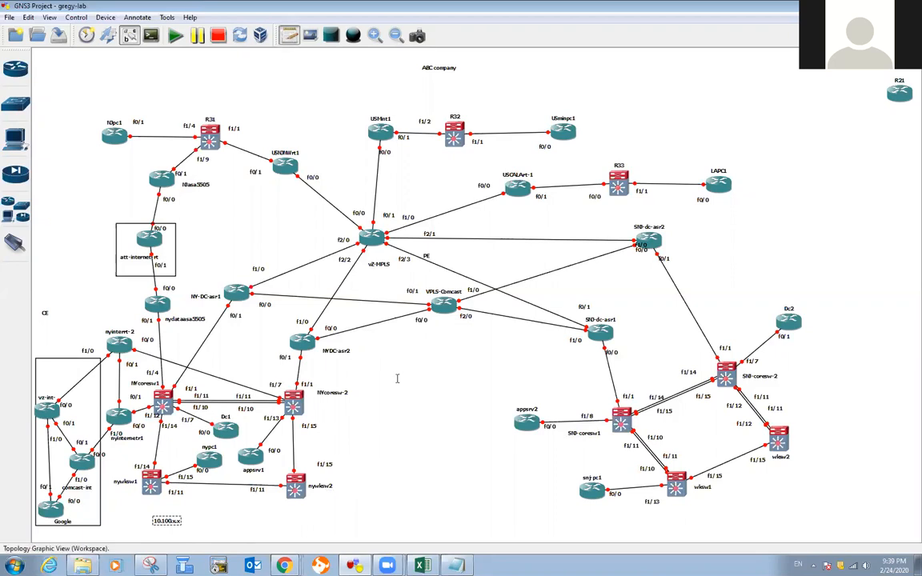
Step: Add a note reading "10.101.x.x" and place it between SNJ-coresw1 and wksw2
{"action": "type", "text": "10."}
{"action": "type", "text": "2"}
{"action": "key", "text": "BackSpace"}
{"action": "type", "text": "101.x.x"}
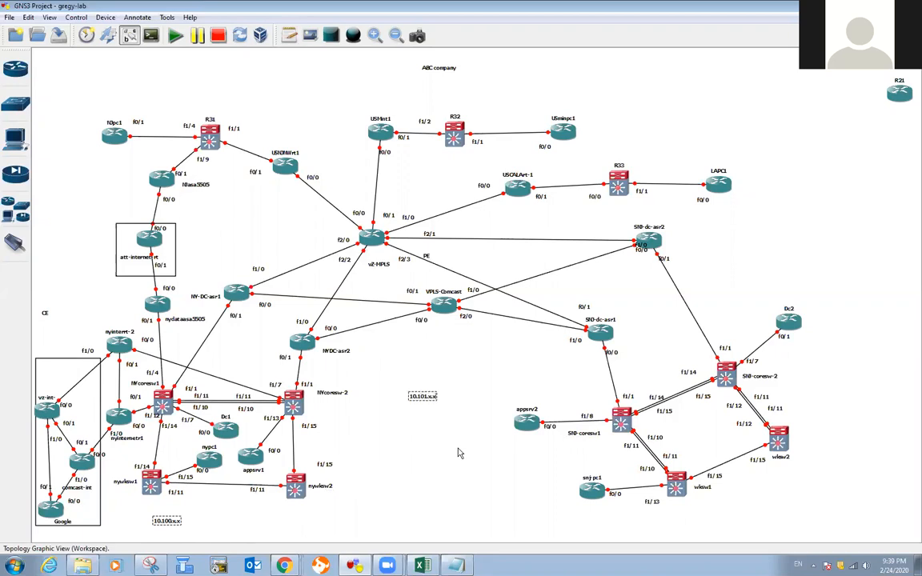
{"action": "mouse_move", "coordinate": [419, 400]}
{"action": "left_mouse_down"}
{"action": "mouse_move", "coordinate": [601, 381]}
{"action": "mouse_move", "coordinate": [704, 448]}
{"action": "mouse_move", "coordinate": [703, 440]}
{"action": "left_mouse_up"}
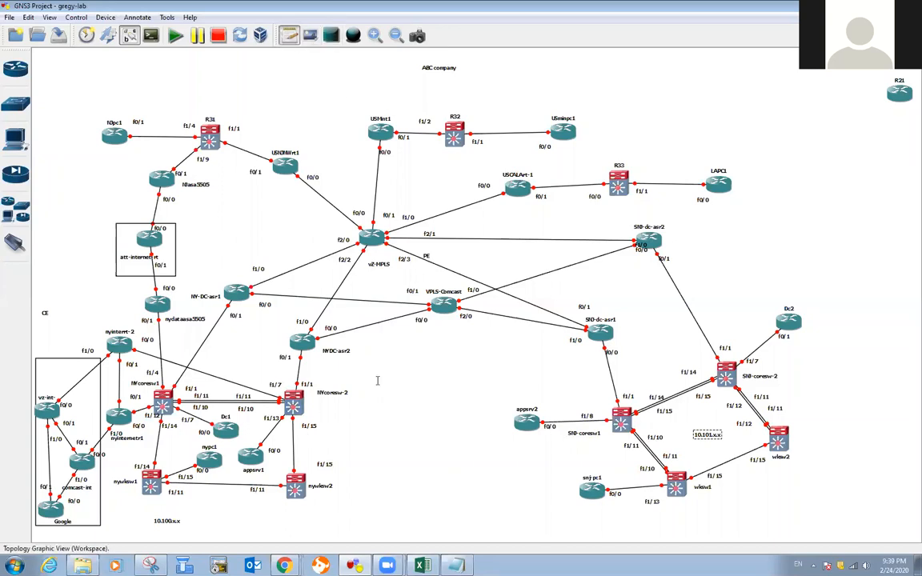
Step: Add a note reading "10.10.x.x" in the empty area beside NYcoresw-2
{"action": "type", "text": "10"}
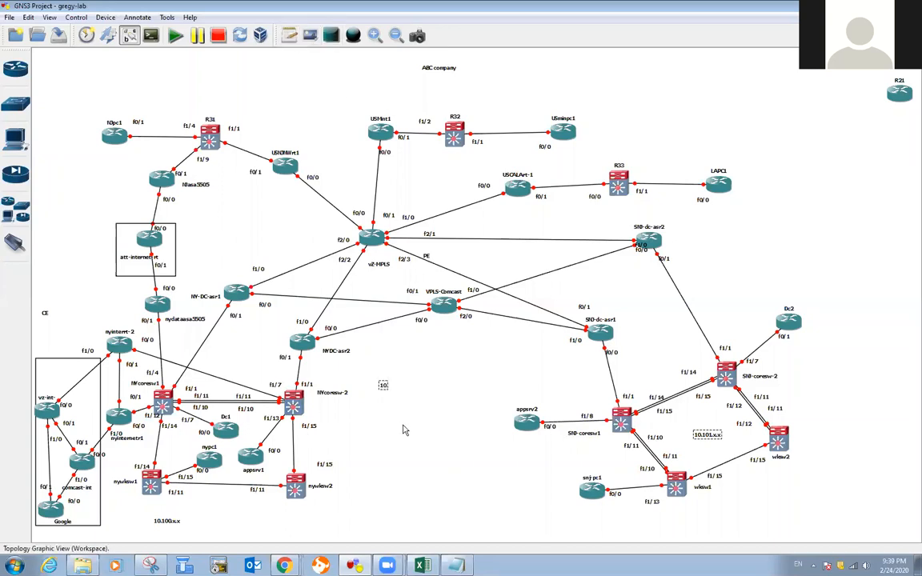
{"action": "type", "text": ".10.x.x"}
{"action": "left_click", "coordinate": [404, 430]}
{"action": "left_click", "coordinate": [174, 524]}
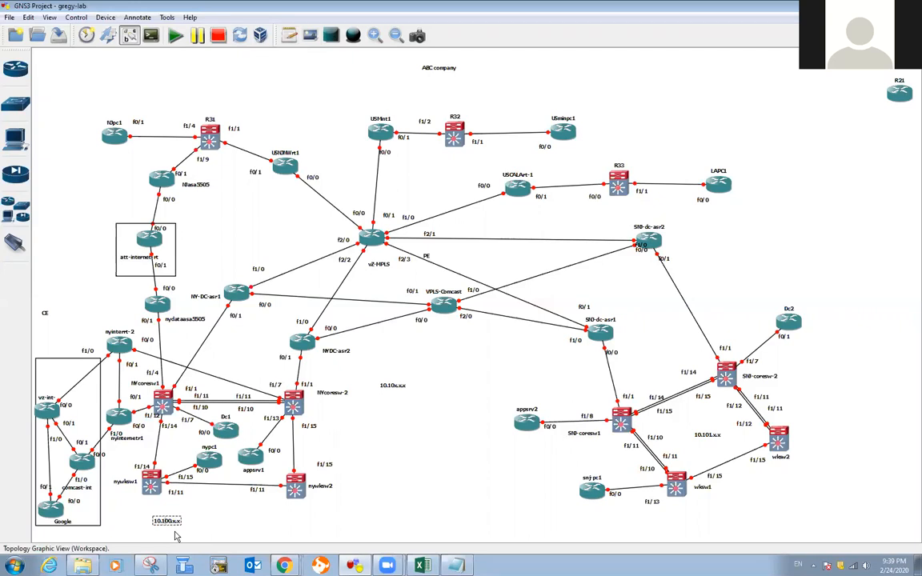
{"action": "left_click", "coordinate": [249, 525]}
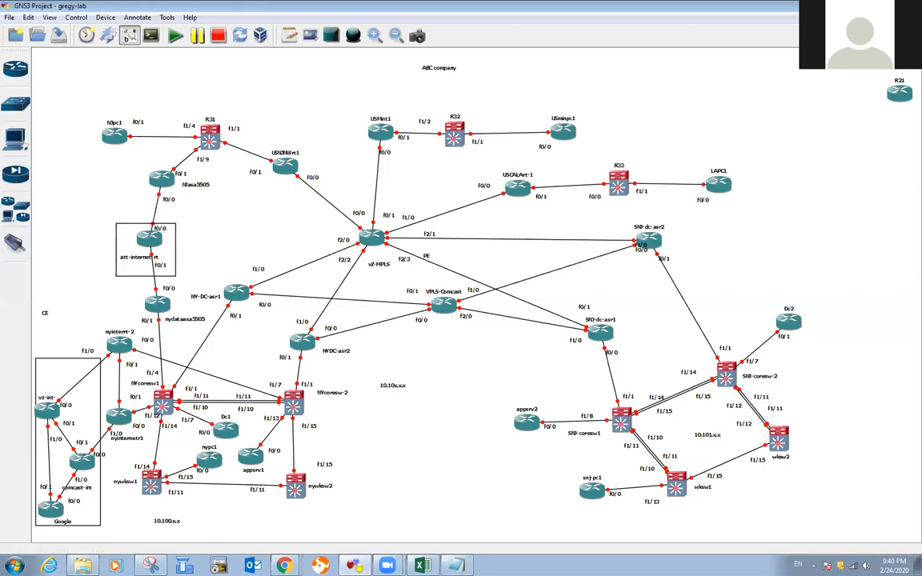
Step: Switch back to the Chrome window showing the IP Calculator results
{"action": "left_click", "coordinate": [422, 564]}
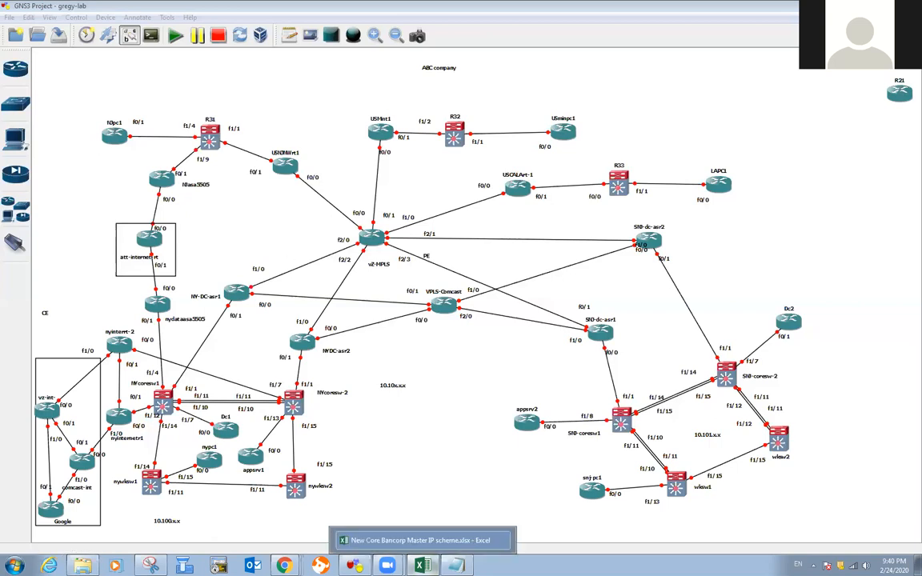
{"action": "mouse_move", "coordinate": [284, 565]}
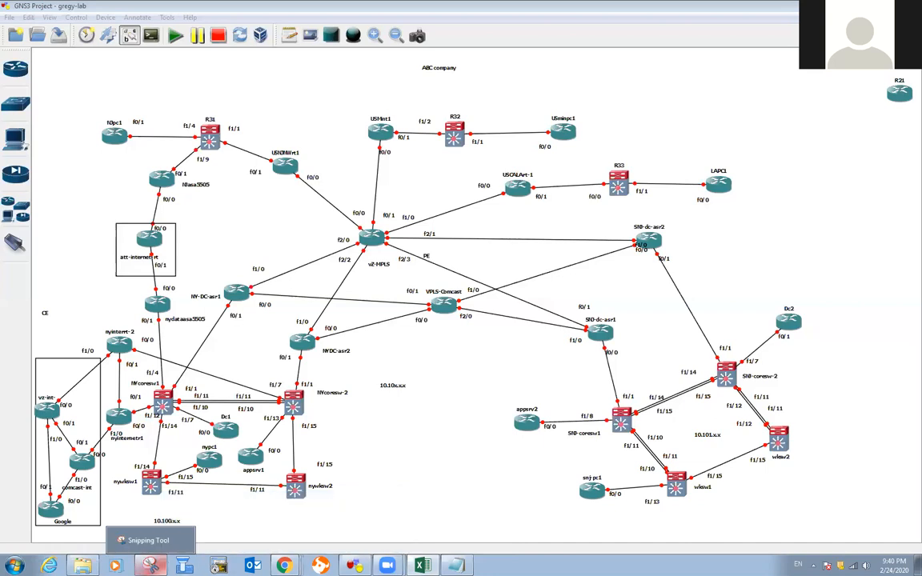
{"action": "mouse_move", "coordinate": [355, 566]}
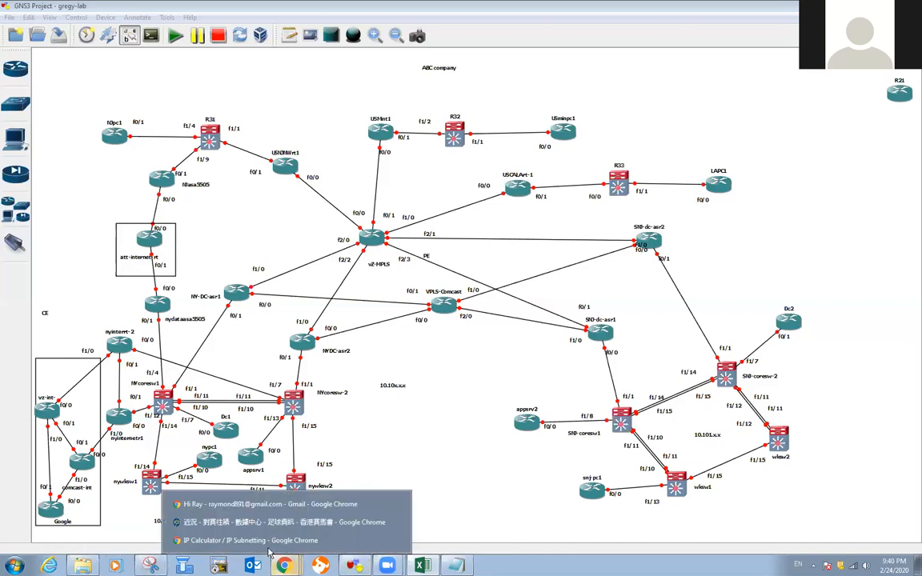
{"action": "left_click", "coordinate": [277, 538]}
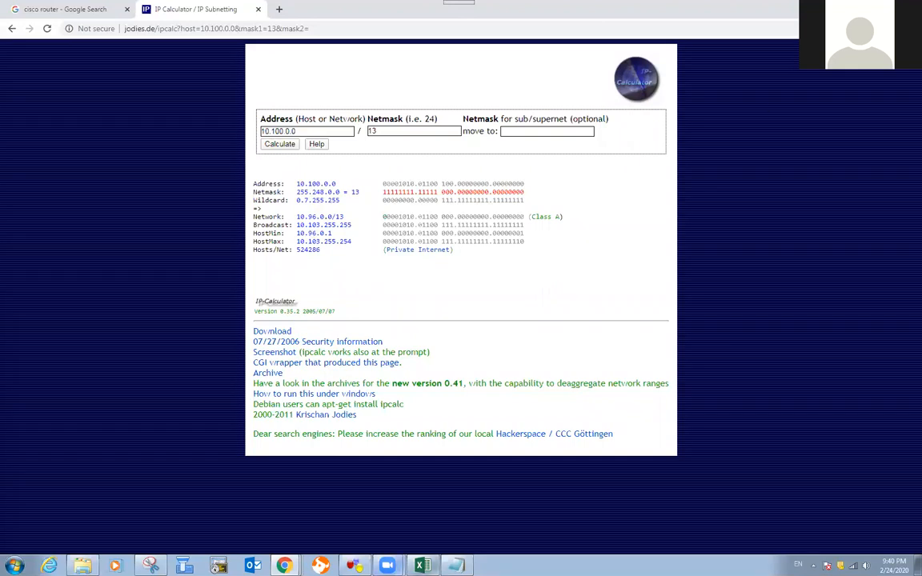
Step: Bring the Notepad note beside the calculator results and add the range "10.100.0.1 - 10.103.255.254" below its heading
{"action": "left_click", "coordinate": [456, 566]}
{"action": "left_click_drag", "start_coordinate": [448, 102], "coordinate": [602, 152]}
{"action": "key", "text": "Return"}
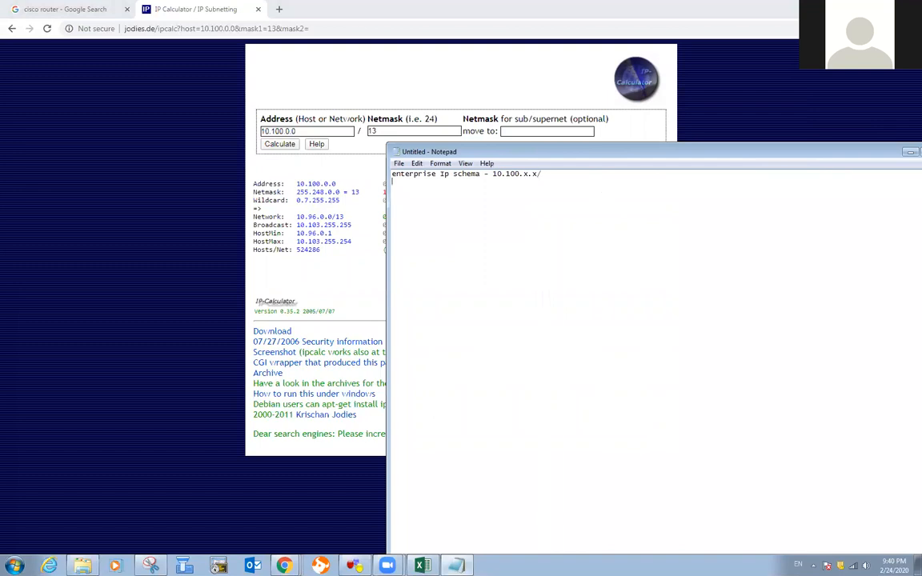
{"action": "type", "text": "10.100.0.1  - 10.103.255.254"}
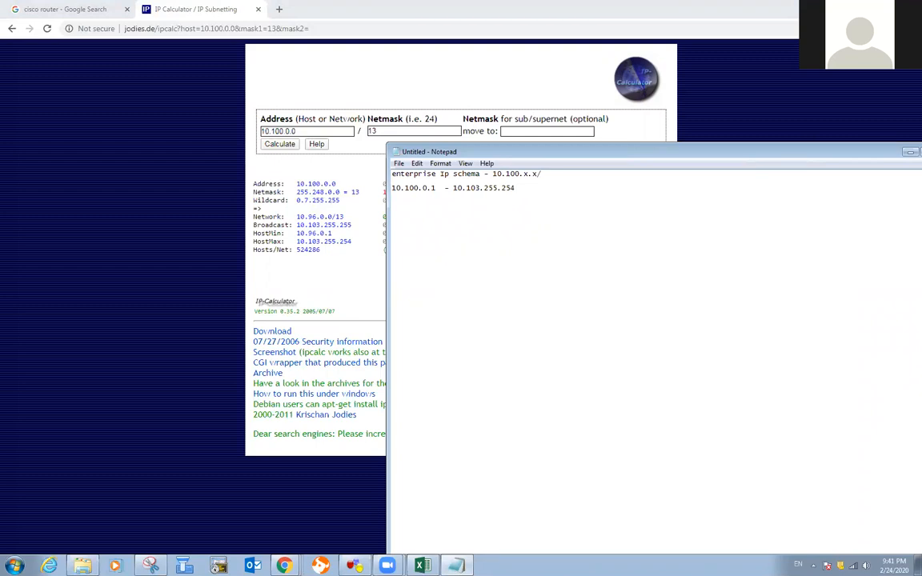
Step: Insert the network line "10.96.0.0/13" directly above the address range in the note
{"action": "key", "text": "Return"}
{"action": "type", "text": "10.100."}
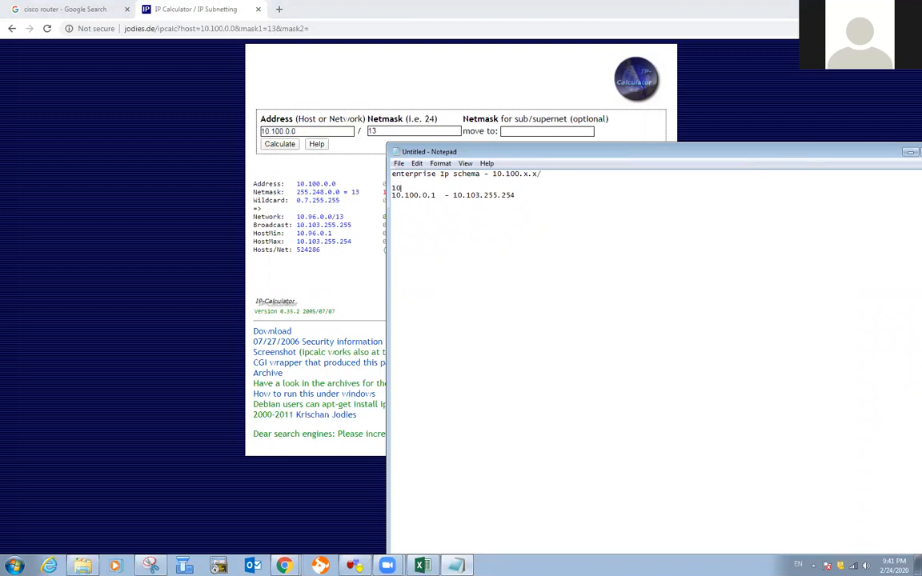
{"action": "type", "text": "x"}
{"action": "key", "text": "BackSpace"}
{"action": "type", "text": "0.0/13"}
{"action": "key", "text": "BackSpace"}
{"action": "key", "text": "BackSpace"}
{"action": "key", "text": "BackSpace"}
{"action": "type", "text": "96"}
{"action": "double_click", "coordinate": [440, 187]}
Step: Add the binary line "00000000.00000000.00000000.00000000" below the address range, separated by a blank line
{"action": "left_click", "coordinate": [525, 197]}
{"action": "key", "text": "Return"}
{"action": "type", "text": "0.00"}
{"action": "key", "text": "BackSpace"}
{"action": "key", "text": "BackSpace"}
{"action": "key", "text": "BackSpace"}
{"action": "type", "text": "00000000.00000000.00000000.00000000"}
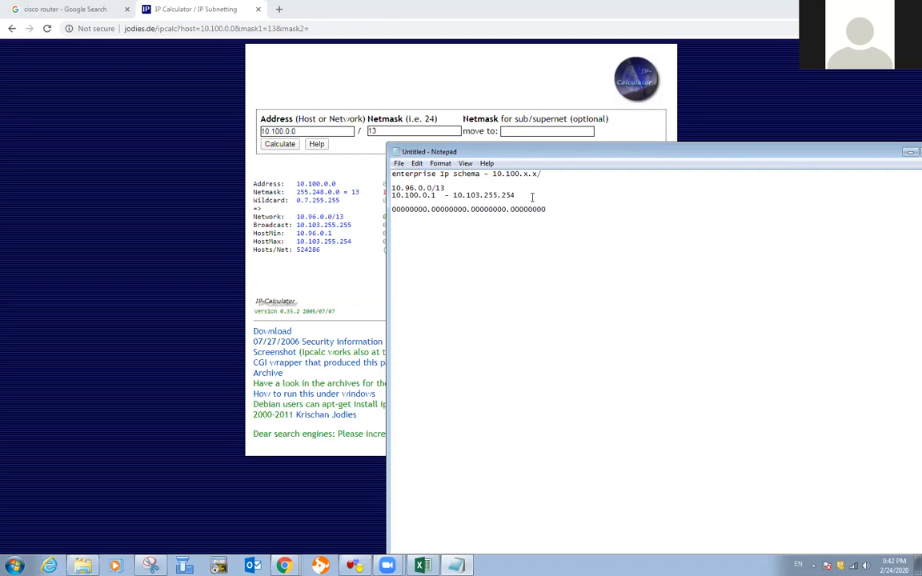
Step: Write the /13 mask in binary, "11111111.11111000.00000000.00000000", under the all-zero line
{"action": "left_click", "coordinate": [401, 209]}
{"action": "left_click_drag", "start_coordinate": [445, 189], "coordinate": [431, 189]}
{"action": "left_click", "coordinate": [395, 226]}
{"action": "left_click", "coordinate": [553, 209]}
{"action": "key", "text": "Return"}
{"action": "type", "text": "11111111.11111000.00000000.0000000"}
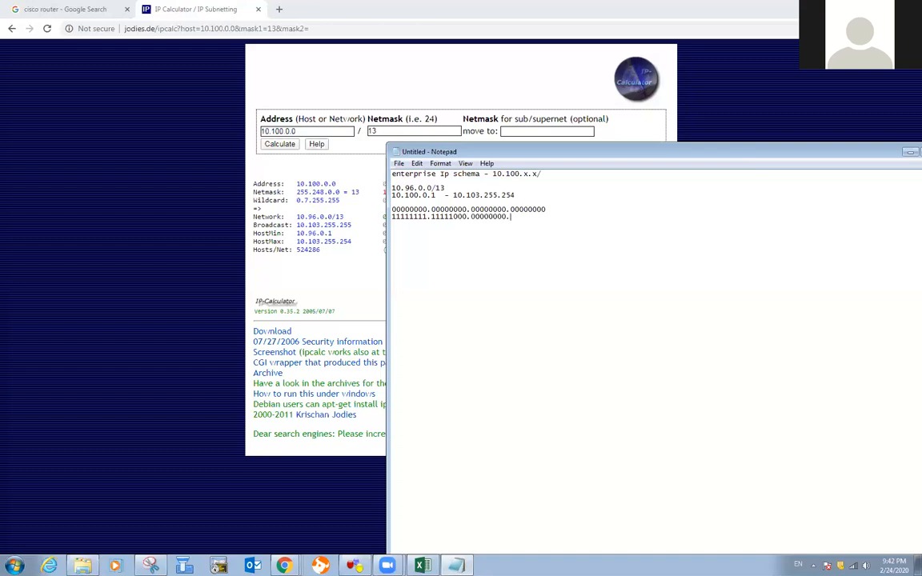
{"action": "type", "text": "0"}
Step: Highlight the host bits of the binary mask and write the host formula "2n-2" below it
{"action": "left_click", "coordinate": [454, 216]}
{"action": "left_click_drag", "start_coordinate": [455, 217], "coordinate": [550, 217]}
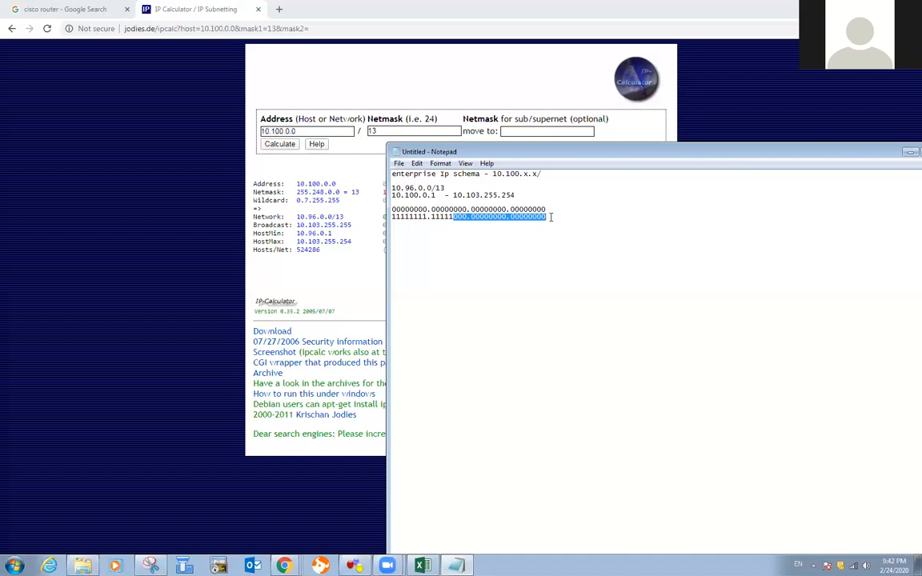
{"action": "left_click", "coordinate": [554, 216]}
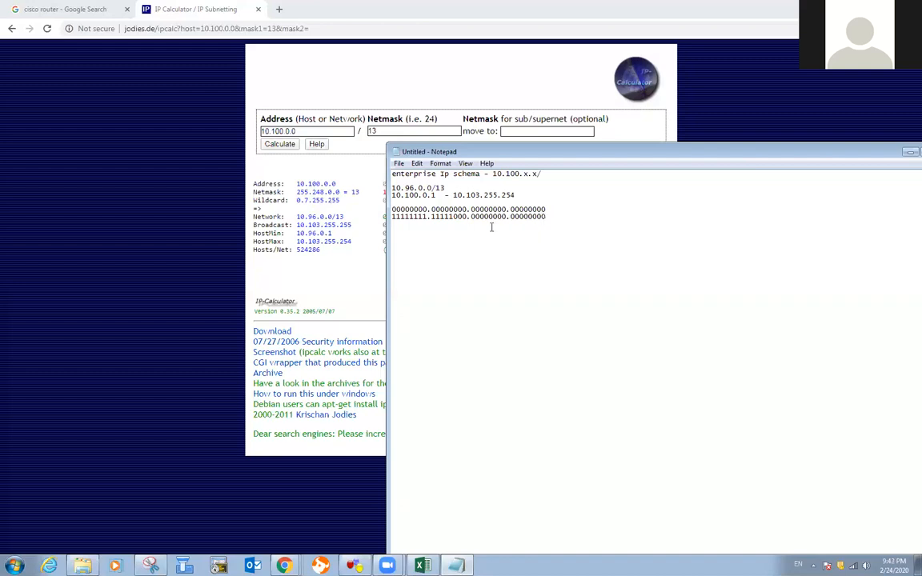
{"action": "left_click_drag", "start_coordinate": [454, 216], "coordinate": [565, 220]}
{"action": "left_click", "coordinate": [566, 220]}
{"action": "key", "text": "Return"}
{"action": "key", "text": "Return"}
{"action": "type", "text": "2n-2"}
Step: Capture the area around the Notepad note's text with Snipping Tool
{"action": "left_click", "coordinate": [151, 566]}
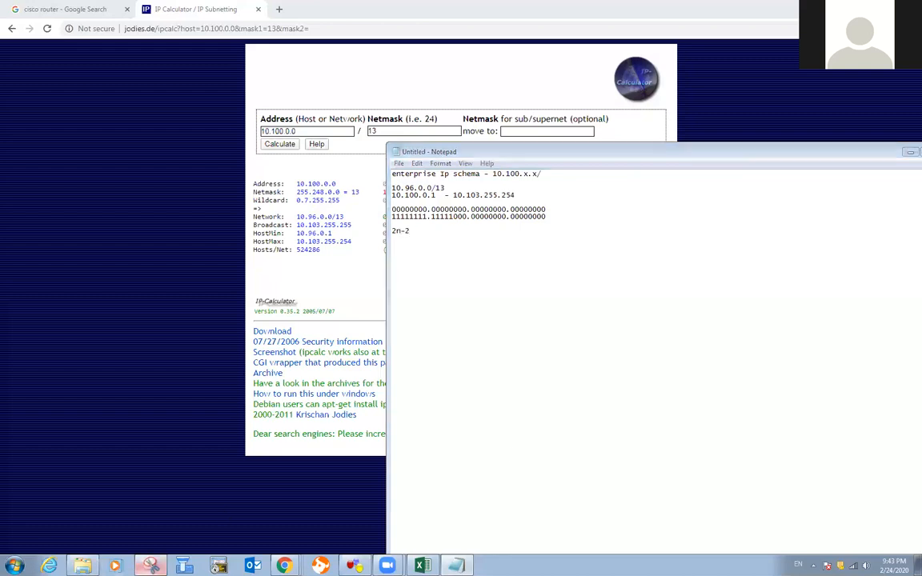
{"action": "left_click", "coordinate": [394, 218]}
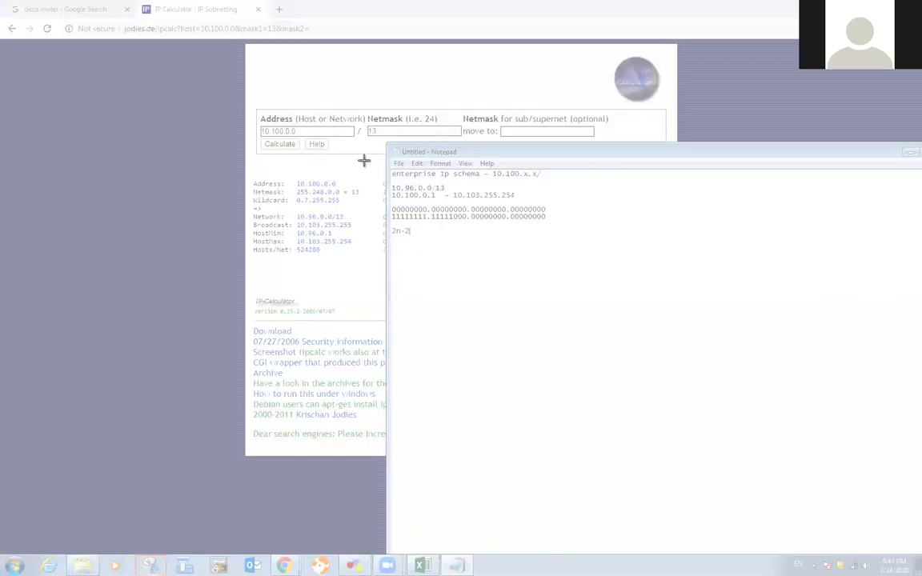
{"action": "left_click_drag", "start_coordinate": [366, 141], "coordinate": [758, 384]}
Step: Handwrite the formula 2^n - 2 on the snip, with a crossed-out 0 and 255 underlined beneath it
{"action": "left_click_drag", "start_coordinate": [441, 291], "coordinate": [524, 353]}
{"action": "mouse_move", "coordinate": [481, 253]}
{"action": "left_mouse_down"}
{"action": "mouse_move", "coordinate": [490, 292]}
{"action": "mouse_move", "coordinate": [482, 254]}
{"action": "left_mouse_up"}
{"action": "mouse_move", "coordinate": [538, 328]}
{"action": "left_mouse_down"}
{"action": "mouse_move", "coordinate": [560, 322]}
{"action": "mouse_move", "coordinate": [620, 342]}
{"action": "mouse_move", "coordinate": [608, 347]}
{"action": "left_mouse_up"}
{"action": "left_click_drag", "start_coordinate": [586, 357], "coordinate": [621, 357]}
{"action": "left_click_drag", "start_coordinate": [580, 391], "coordinate": [595, 417]}
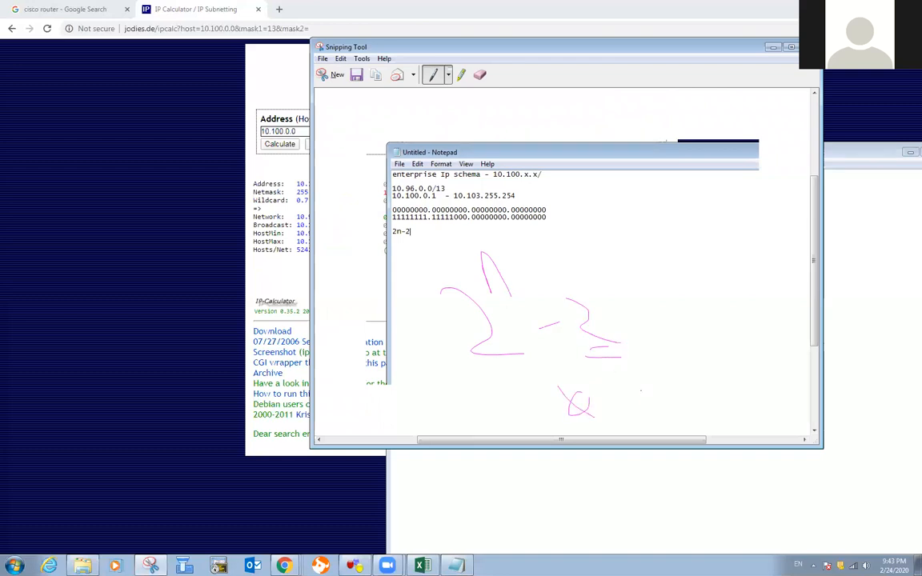
{"action": "mouse_move", "coordinate": [641, 391]}
{"action": "left_mouse_down"}
{"action": "mouse_move", "coordinate": [656, 410]}
{"action": "mouse_move", "coordinate": [673, 410]}
{"action": "mouse_move", "coordinate": [685, 388]}
{"action": "mouse_move", "coordinate": [699, 408]}
{"action": "left_mouse_up"}
{"action": "mouse_move", "coordinate": [640, 411]}
{"action": "left_mouse_down"}
{"action": "mouse_move", "coordinate": [694, 408]}
{"action": "mouse_move", "coordinate": [688, 416]}
{"action": "left_mouse_up"}
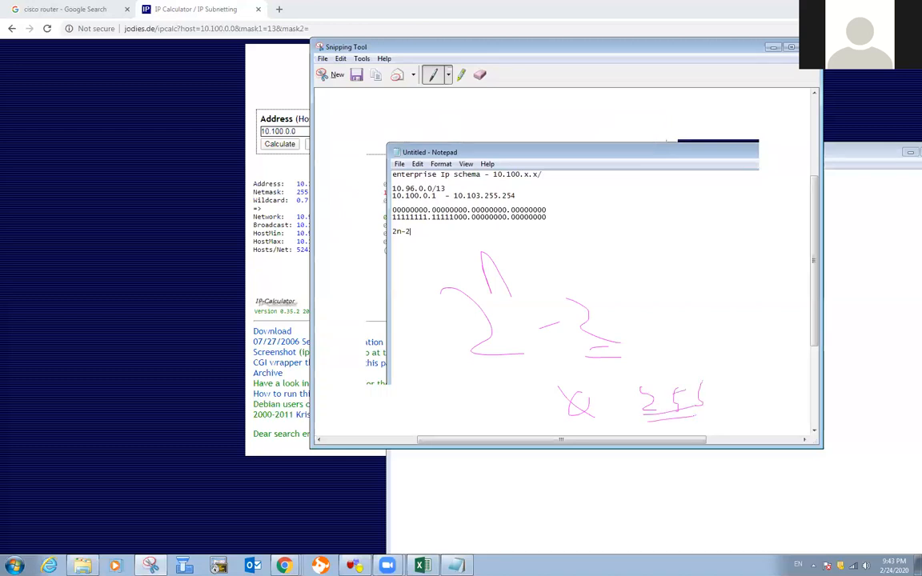
{"action": "mouse_move", "coordinate": [561, 422]}
{"action": "left_mouse_down"}
{"action": "mouse_move", "coordinate": [590, 424]}
{"action": "mouse_move", "coordinate": [585, 429]}
{"action": "left_mouse_up"}
{"action": "left_click_drag", "start_coordinate": [610, 197], "coordinate": [613, 217]}
{"action": "left_click", "coordinate": [480, 74]}
{"action": "left_click", "coordinate": [613, 207]}
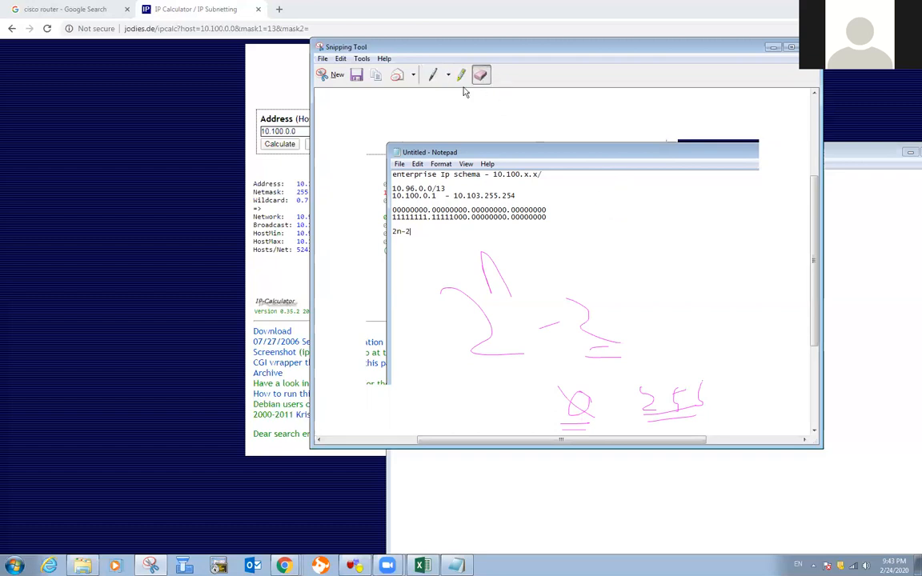
Step: Handwrite the addresses 10.0.1.0 and 10.0.1.255 with the pen, beside the note's text on the snip
{"action": "left_click", "coordinate": [432, 74]}
{"action": "mouse_move", "coordinate": [589, 193]}
{"action": "left_mouse_down"}
{"action": "mouse_move", "coordinate": [589, 209]}
{"action": "mouse_move", "coordinate": [600, 199]}
{"action": "mouse_move", "coordinate": [626, 210]}
{"action": "mouse_move", "coordinate": [626, 201]}
{"action": "mouse_move", "coordinate": [682, 201]}
{"action": "left_mouse_up"}
{"action": "left_click", "coordinate": [613, 209]}
{"action": "left_click", "coordinate": [640, 205]}
{"action": "mouse_move", "coordinate": [590, 220]}
{"action": "left_mouse_down"}
{"action": "mouse_move", "coordinate": [589, 232]}
{"action": "mouse_move", "coordinate": [627, 223]}
{"action": "mouse_move", "coordinate": [697, 229]}
{"action": "left_mouse_up"}
{"action": "left_click", "coordinate": [613, 232]}
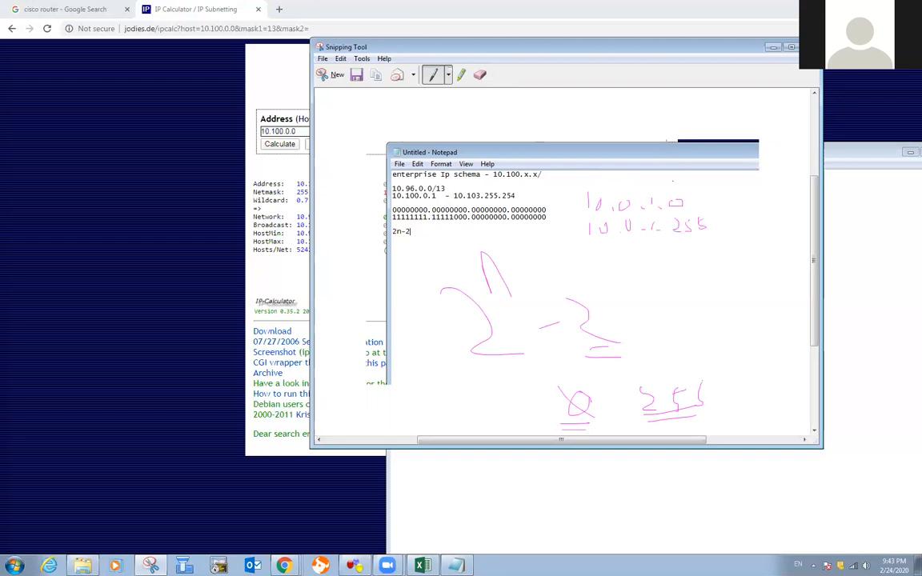
Step: Mark the final 0 and 255 of the handwritten addresses, labelling them as network and "B"
{"action": "left_click_drag", "start_coordinate": [679, 180], "coordinate": [676, 192]}
{"action": "mouse_move", "coordinate": [685, 250]}
{"action": "left_mouse_down"}
{"action": "mouse_move", "coordinate": [703, 253]}
{"action": "mouse_move", "coordinate": [710, 232]}
{"action": "mouse_move", "coordinate": [729, 230]}
{"action": "left_mouse_up"}
{"action": "mouse_move", "coordinate": [722, 181]}
{"action": "left_mouse_down"}
{"action": "mouse_move", "coordinate": [694, 197]}
{"action": "mouse_move", "coordinate": [724, 207]}
{"action": "mouse_move", "coordinate": [776, 194]}
{"action": "left_mouse_up"}
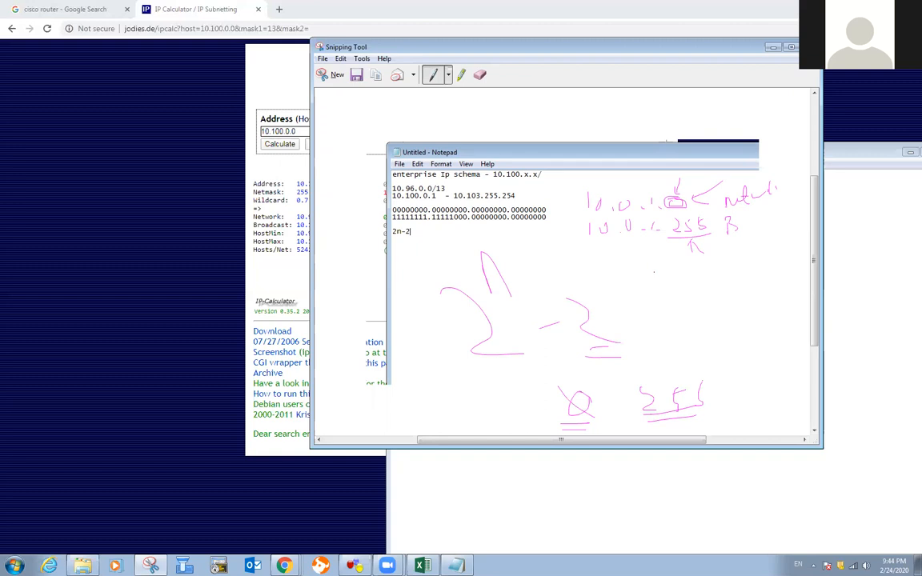
Step: Handwrite and underline the usable host range 1-254 beneath the addresses on the snip, and minimize the Snipping Tool window
{"action": "mouse_move", "coordinate": [659, 278]}
{"action": "left_mouse_down"}
{"action": "mouse_move", "coordinate": [660, 288]}
{"action": "mouse_move", "coordinate": [729, 276]}
{"action": "mouse_move", "coordinate": [723, 284]}
{"action": "left_mouse_up"}
{"action": "mouse_move", "coordinate": [672, 296]}
{"action": "left_mouse_down"}
{"action": "mouse_move", "coordinate": [705, 295]}
{"action": "mouse_move", "coordinate": [706, 311]}
{"action": "left_mouse_up"}
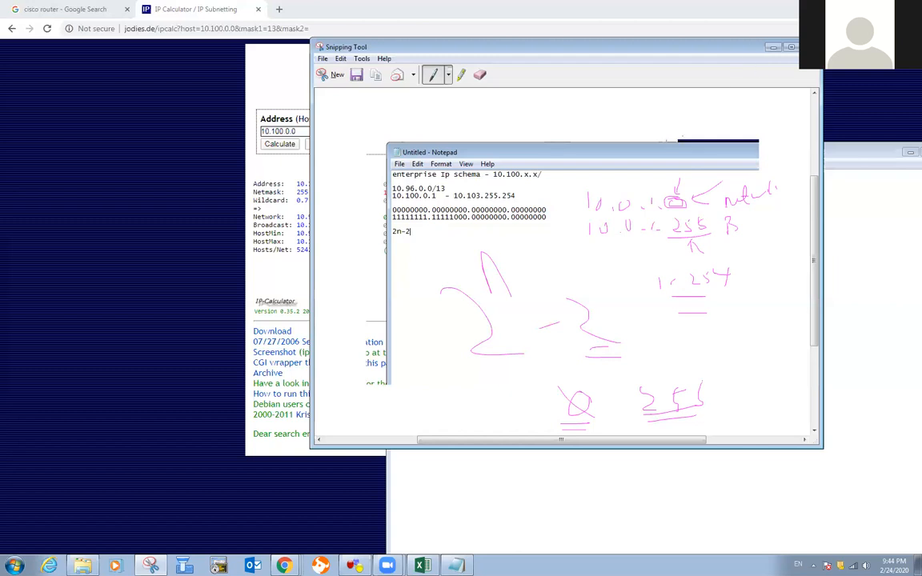
{"action": "left_click", "coordinate": [773, 49]}
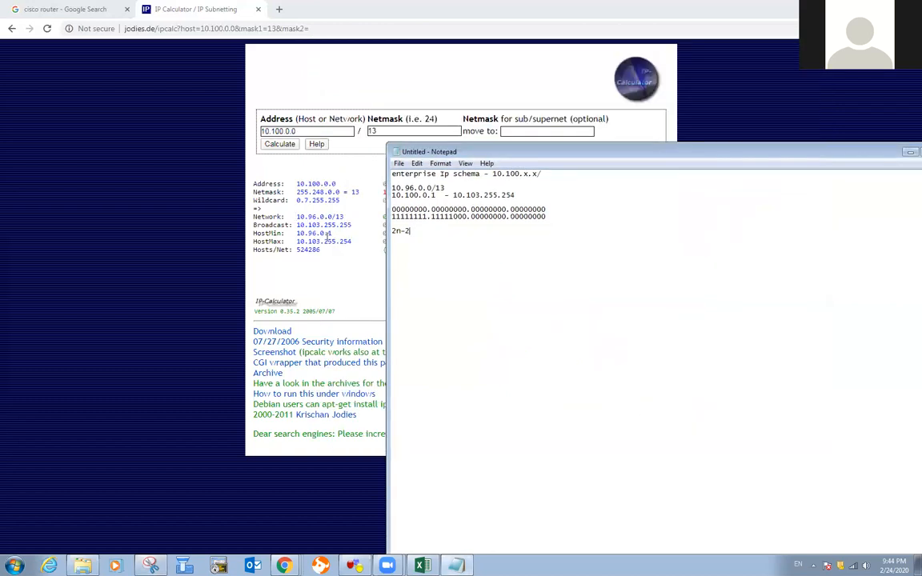
Step: Examine the network, broadcast, host range and hosts-per-network values in the IP calculator's /13 result
{"action": "left_click", "coordinate": [347, 216]}
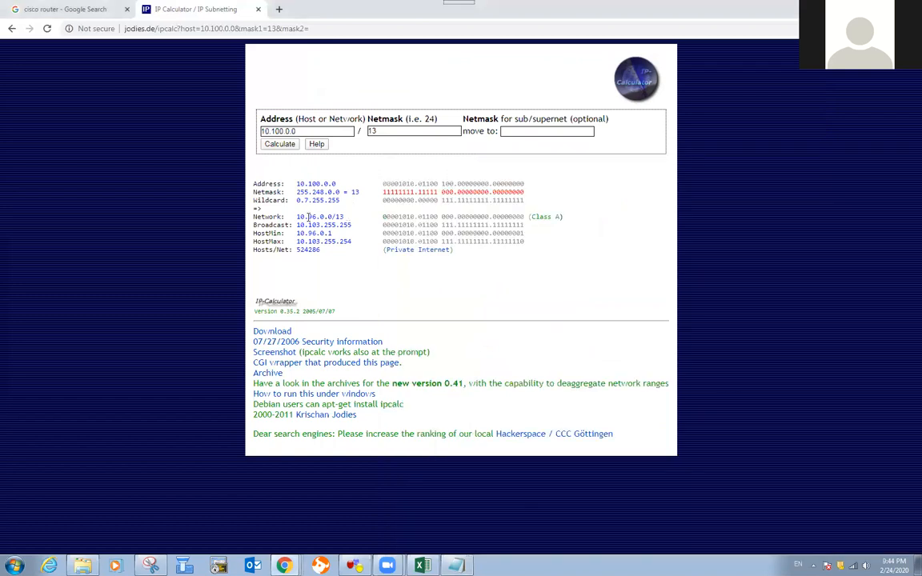
{"action": "left_click_drag", "start_coordinate": [347, 216], "coordinate": [320, 217]}
{"action": "left_click", "coordinate": [320, 225]}
{"action": "left_click_drag", "start_coordinate": [308, 233], "coordinate": [295, 251]}
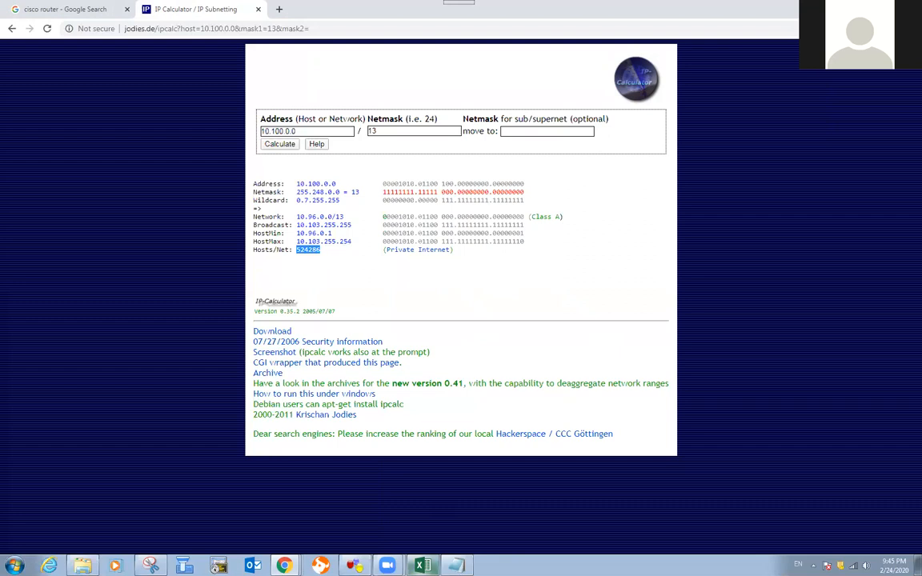
Step: In the Notepad note, add a separator line of equals signs below 2n-2 and list 10.96.x.x, 10.97.x.x and 10.98.x.x beneath it
{"action": "left_click", "coordinate": [455, 566]}
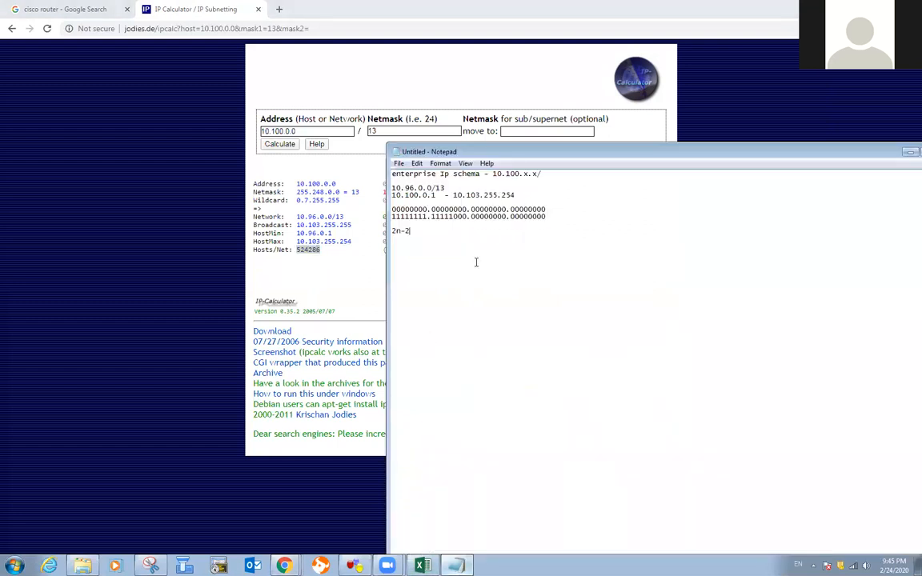
{"action": "key", "text": "Return"}
{"action": "type", "text": "=================================="}
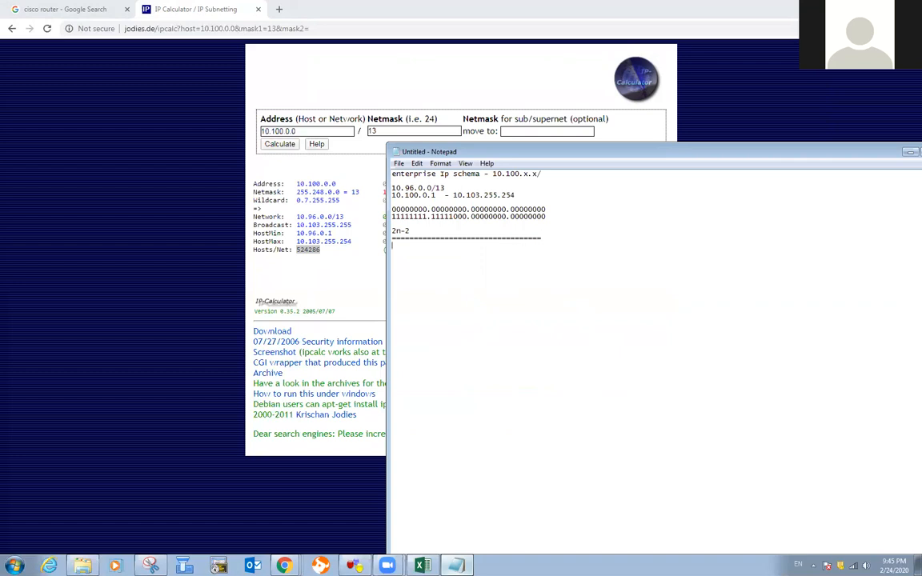
{"action": "key", "text": "Return"}
{"action": "type", "text": "10.96.x.x 10.97.x.x 10.98.x.x"}
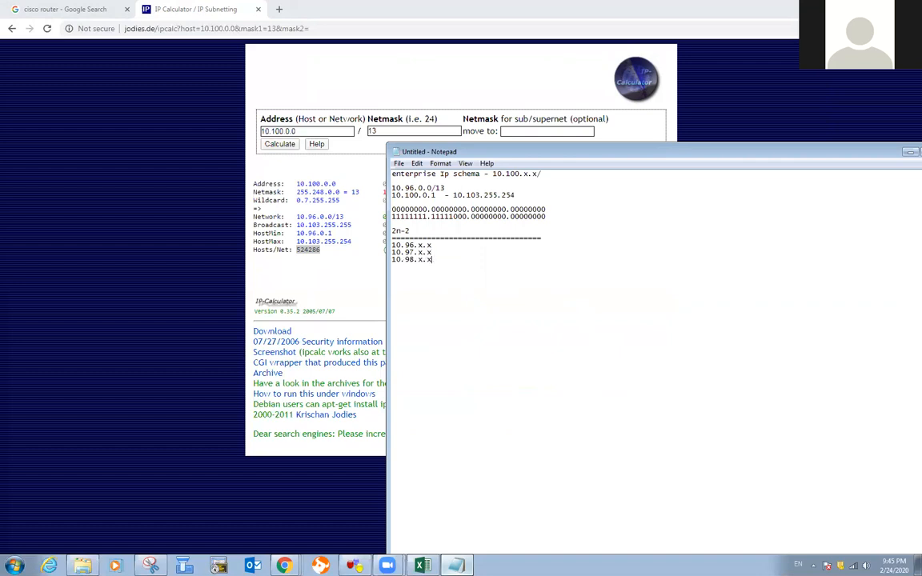
Step: Continue the list in the note with the entries 10.99.x.x, 10.100.x.x and 10.103.x
{"action": "key", "text": "Return"}
{"action": "type", "text": "10.99.x.x 10.9"}
{"action": "key", "text": "BackSpace"}
{"action": "type", "text": "100"}
{"action": "type", "text": ".x"}
{"action": "type", "text": ".x"}
{"action": "type", "text": "103"}
{"action": "type", "text": ".xx"}
{"action": "key", "text": "BackSpace"}
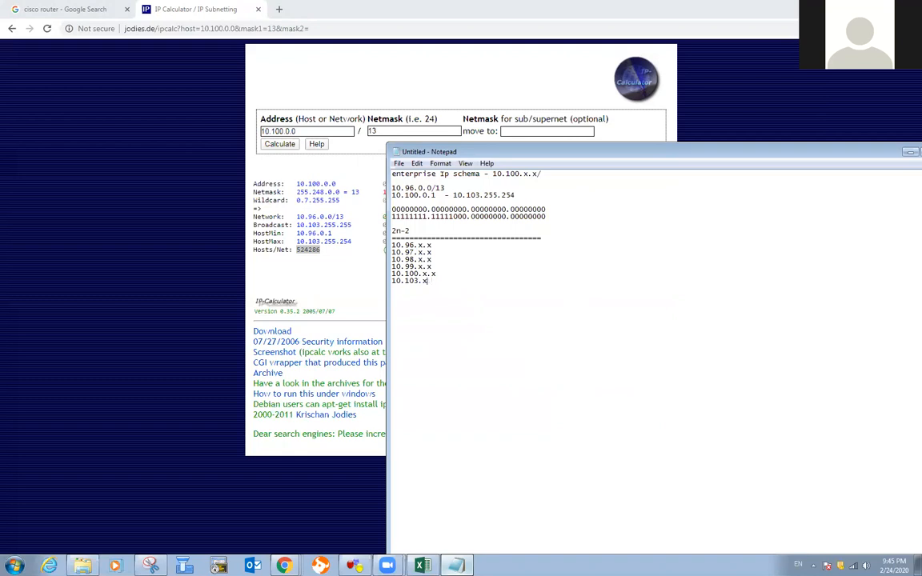
{"action": "key", "text": "Return"}
{"action": "key", "text": "Return"}
Step: Insert the missing entries 10.101.x.x and 10.102.x.x after the 10.100.x.x line in the note's list
{"action": "left_click_drag", "start_coordinate": [419, 244], "coordinate": [404, 246]}
{"action": "left_click", "coordinate": [404, 251]}
{"action": "left_click", "coordinate": [444, 273]}
{"action": "key", "text": "Return"}
{"action": "type", "text": "10"}
{"action": "type", "text": ".101.x.x"}
{"action": "key", "text": "Return"}
{"action": "type", "text": "10.102.x.x"}
{"action": "left_click_drag", "start_coordinate": [407, 252], "coordinate": [410, 260]}
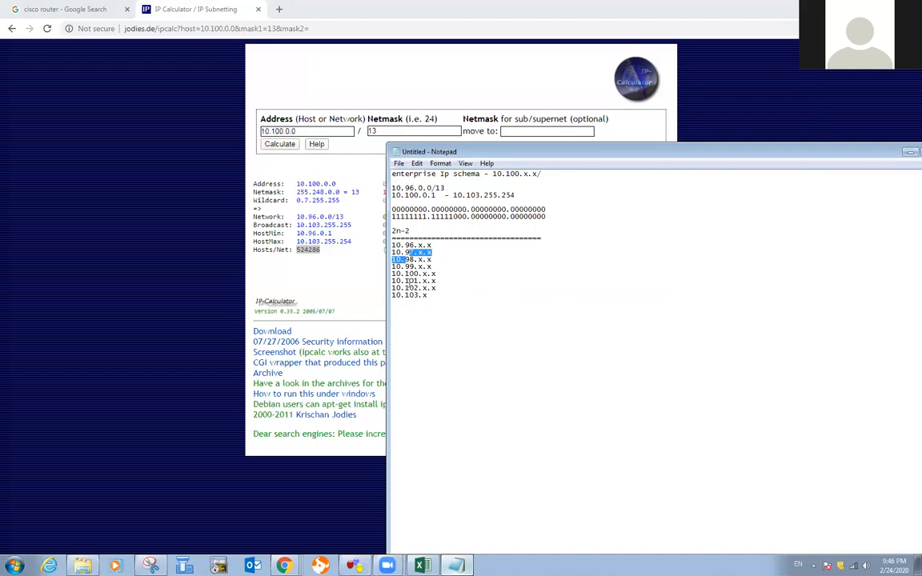
Step: Append the network address "- 10.96.0.0/" to the 10.96.x.x line, leaving out the prefix length
{"action": "left_click", "coordinate": [444, 246]}
{"action": "left_click_drag", "start_coordinate": [414, 246], "coordinate": [405, 247]}
{"action": "left_click", "coordinate": [453, 248]}
{"action": "type", "text": "-"}
{"action": "type", "text": "10.96.0.0"}
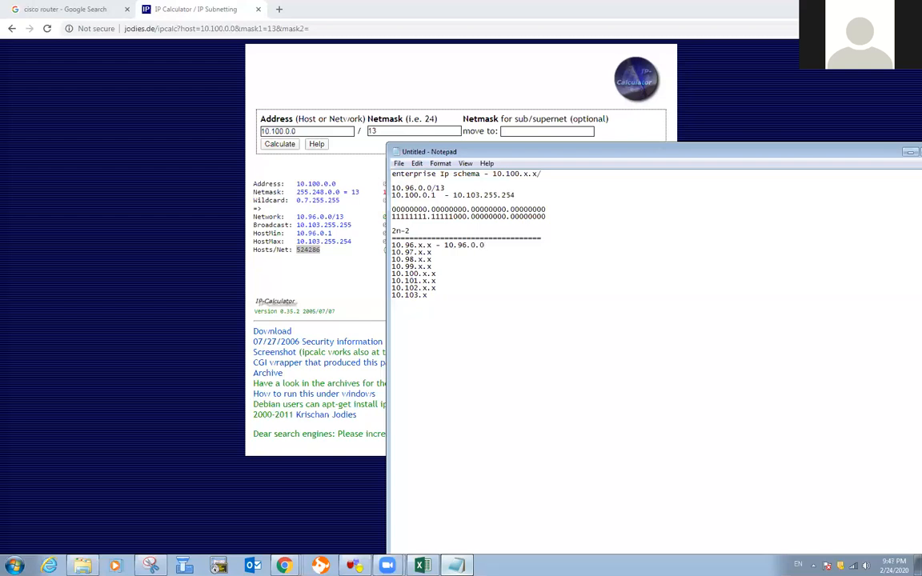
{"action": "type", "text": "/"}
Step: Label the 10.96.0.0/13 line with "(major master network )"
{"action": "left_click", "coordinate": [463, 189]}
{"action": "type", "text": "9 (major mst"}
{"action": "key", "text": "BackSpace"}
{"action": "key", "text": "BackSpace"}
{"action": "type", "text": "aster network )"}
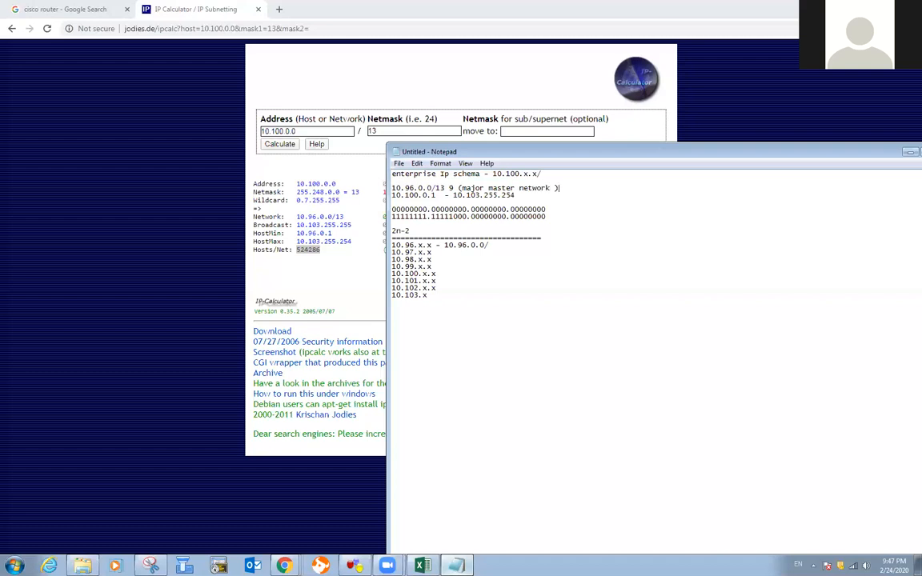
{"action": "left_click", "coordinate": [454, 189]}
{"action": "key", "text": "BackSpace"}
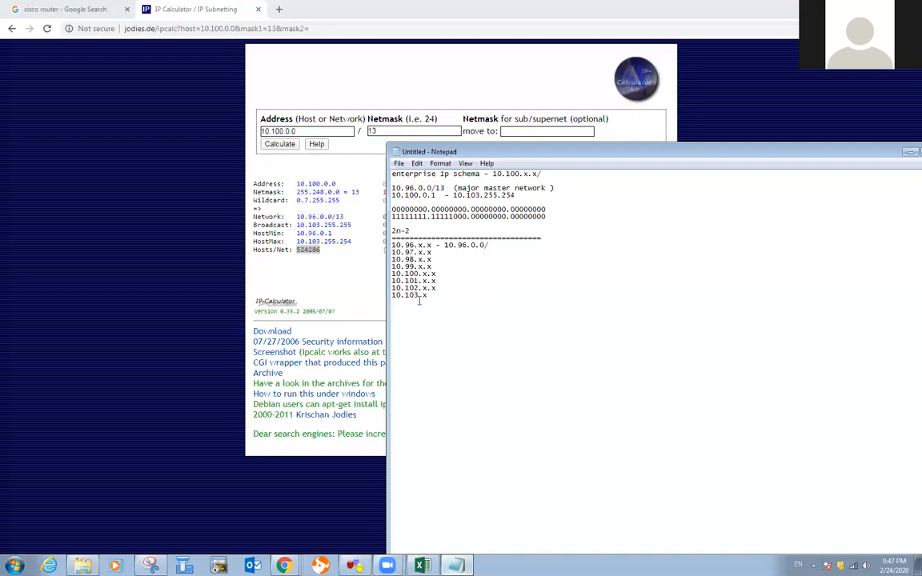
Step: Complete the 10.96.0.0/ entry with prefix length 16 and move the Notepad window to uncover the calculator's results
{"action": "left_click", "coordinate": [494, 247]}
{"action": "type", "text": "16"}
{"action": "left_click_drag", "start_coordinate": [707, 158], "coordinate": [778, 98]}
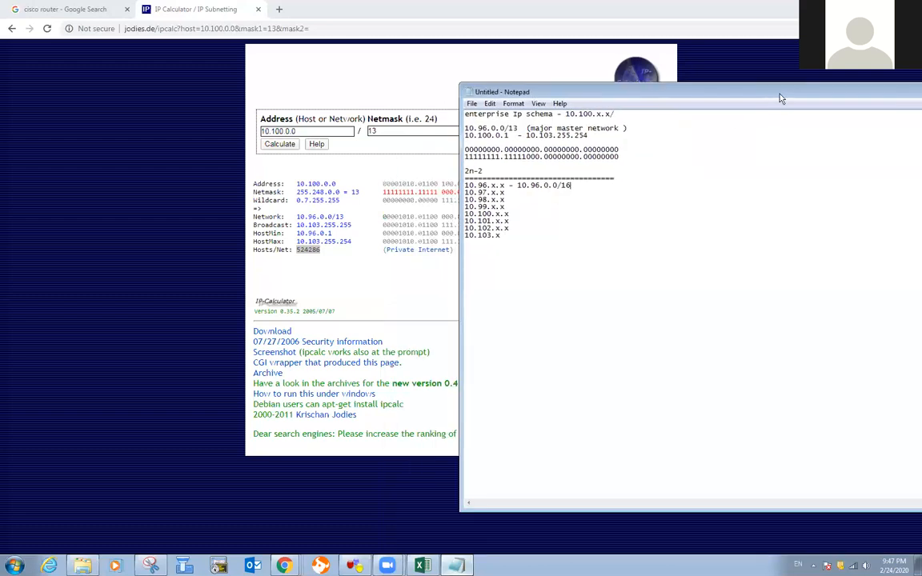
Step: Calculate the subnet for address 10.96.0.0 with netmask 16 in the IP calculator
{"action": "left_click", "coordinate": [307, 132]}
{"action": "key", "text": "BackSpace"}
{"action": "key", "text": "BackSpace"}
{"action": "key", "text": "BackSpace"}
{"action": "key", "text": "BackSpace"}
{"action": "key", "text": "BackSpace"}
{"action": "key", "text": "BackSpace"}
{"action": "key", "text": "BackSpace"}
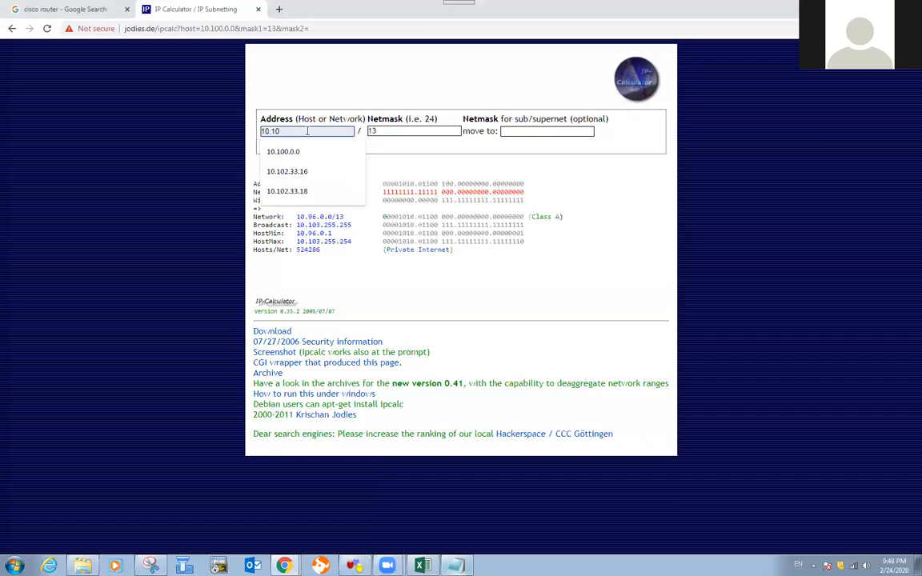
{"action": "type", "text": "96.0.0"}
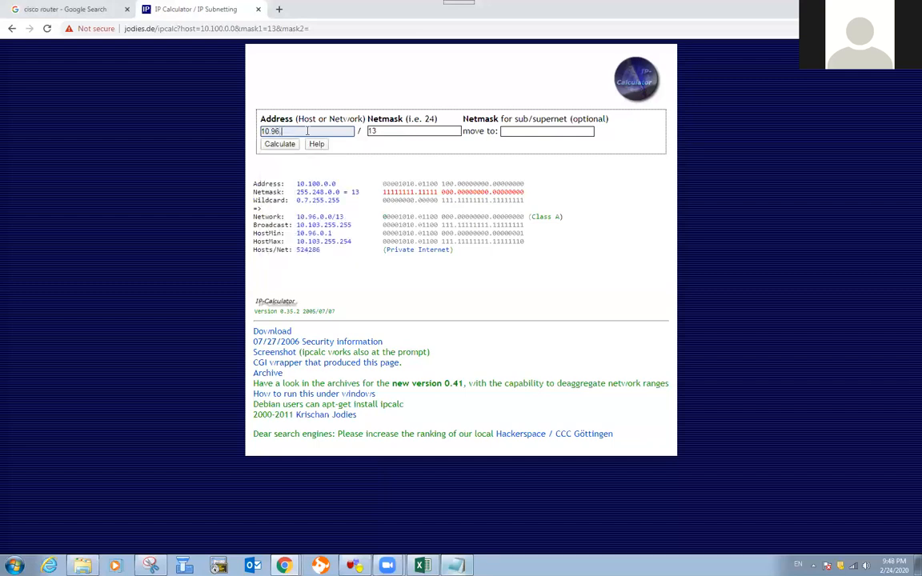
{"action": "left_click", "coordinate": [392, 129]}
{"action": "key", "text": "BackSpace"}
{"action": "type", "text": "6"}
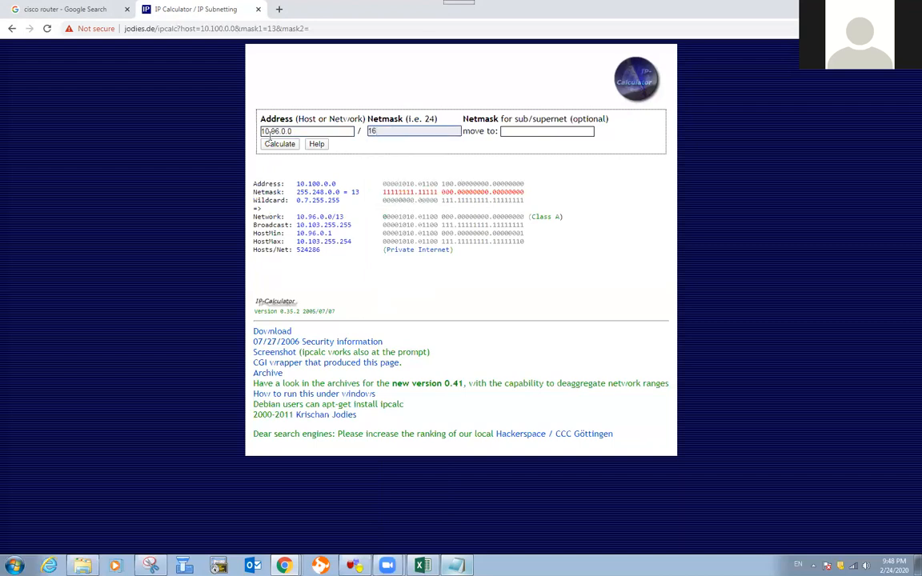
{"action": "left_click", "coordinate": [280, 144]}
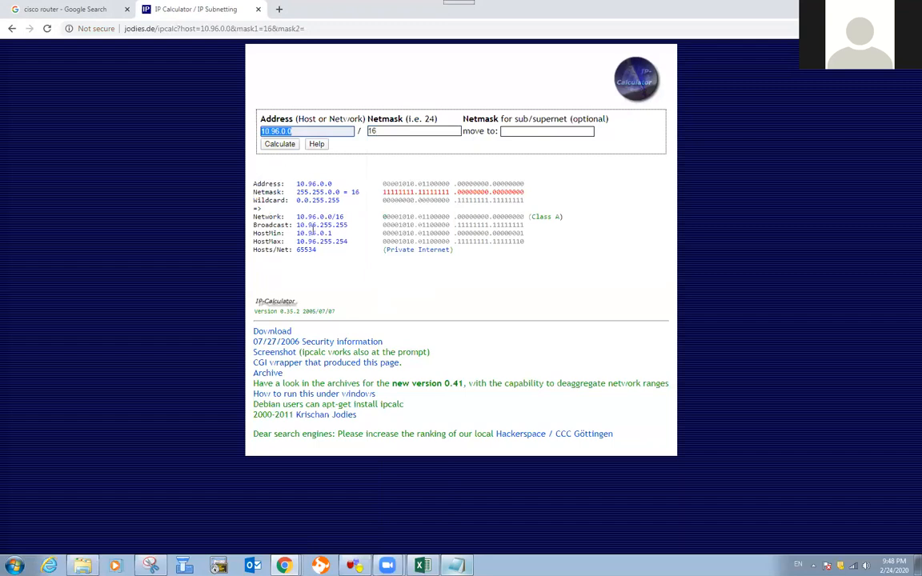
Step: Examine the first host, last host and hosts-per-network values in the calculator's /16 result
{"action": "left_click_drag", "start_coordinate": [320, 233], "coordinate": [331, 232]}
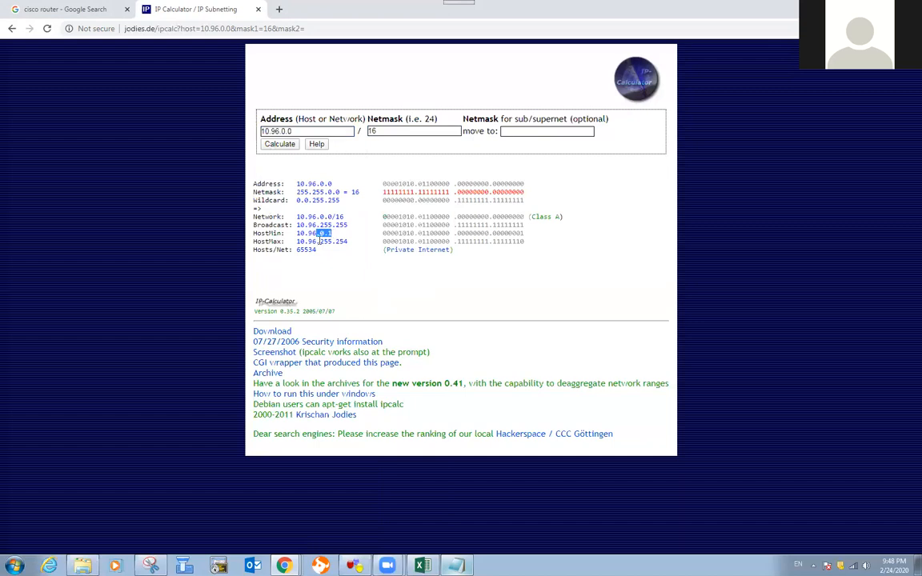
{"action": "left_click_drag", "start_coordinate": [317, 249], "coordinate": [282, 246]}
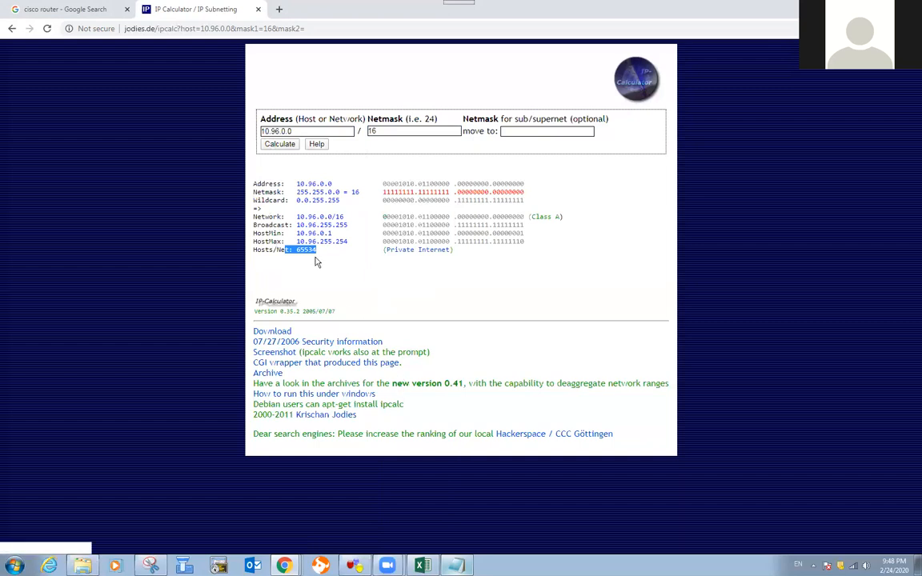
{"action": "left_click", "coordinate": [316, 260]}
Step: Back in the note, label 10.96.0.0/16 as "NY data center" and complete the 10.97.x.x line with "10.97.0.0/16 - SNJ data center"
{"action": "key", "text": "alt+Tab"}
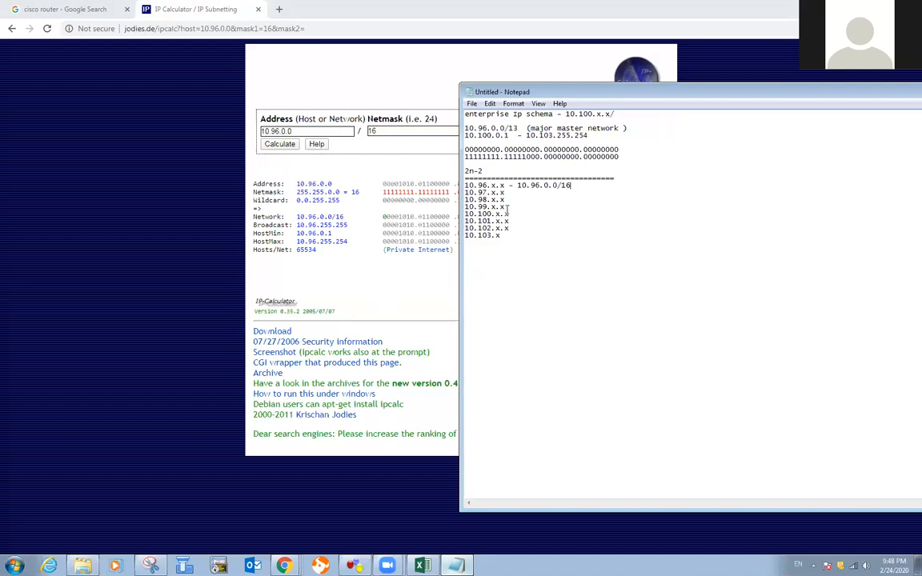
{"action": "type", "text": "- NY data center"}
{"action": "left_click", "coordinate": [507, 193]}
{"action": "type", "text": "-"}
{"action": "key", "text": "BackSpace"}
{"action": "type", "text": "- 10.96"}
{"action": "key", "text": "BackSpace"}
{"action": "type", "text": "7.0."}
{"action": "type", "text": "/16 - NJ"}
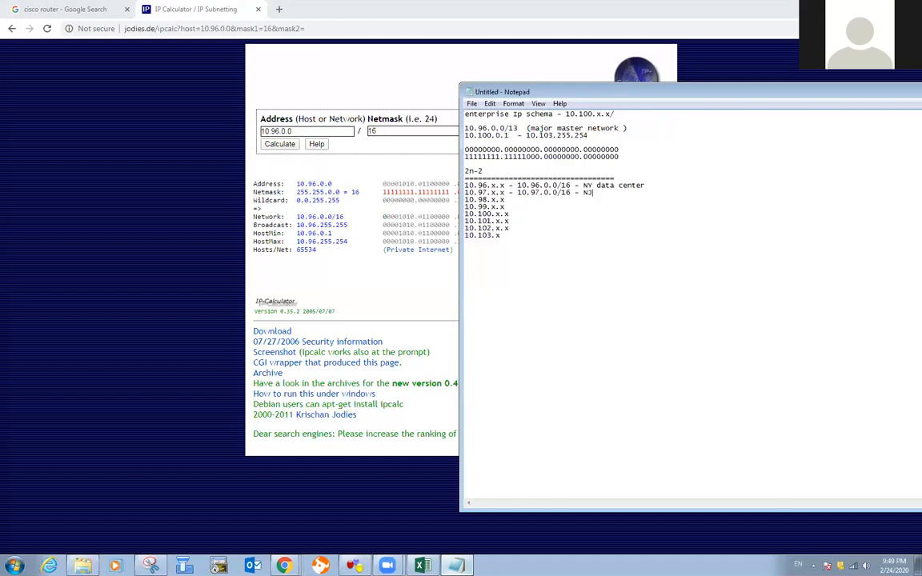
{"action": "key", "text": "BackSpace"}
{"action": "key", "text": "BackSpace"}
{"action": "type", "text": "SNJ data center"}
Step: Complete the 10.98.x.x line with "- 10.98.0.0/16 - Branch"
{"action": "left_click", "coordinate": [517, 201]}
{"action": "type", "text": "-"}
{"action": "type", "text": "Brnah"}
{"action": "key", "text": "BackSpace"}
{"action": "key", "text": "BackSpace"}
{"action": "key", "text": "BackSpace"}
{"action": "type", "text": "anch"}
{"action": "key", "text": "BackSpace"}
{"action": "key", "text": "BackSpace"}
{"action": "key", "text": "BackSpace"}
{"action": "key", "text": "BackSpace"}
{"action": "key", "text": "BackSpace"}
{"action": "key", "text": "BackSpace"}
{"action": "key", "text": "BackSpace"}
{"action": "key", "text": "BackSpace"}
{"action": "key", "text": "BackSpace"}
{"action": "type", "text": "- 10.98.0.0/16 - Branch"}
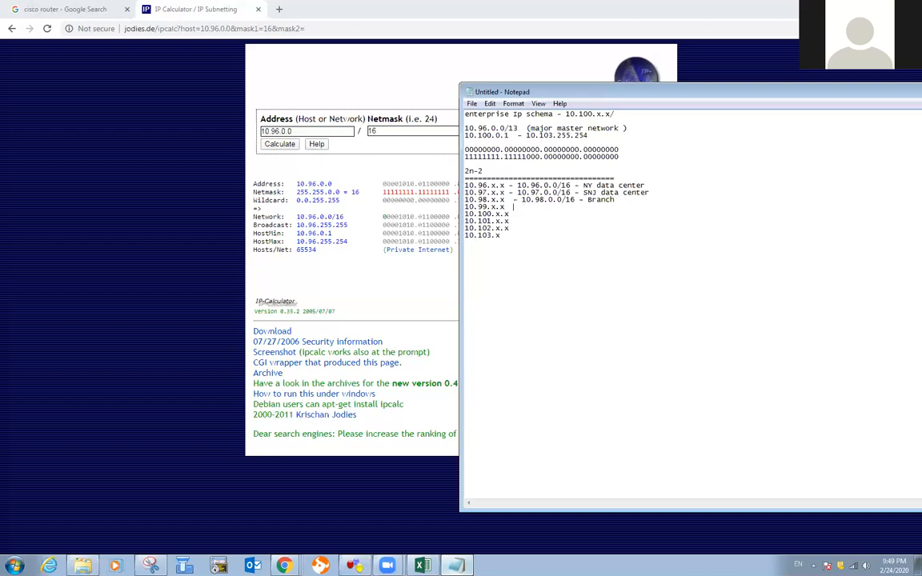
Step: Mark the 10.99.x.x range as reserved in the note
{"action": "left_click", "coordinate": [505, 206]}
{"action": "type", "text": "-"}
{"action": "type", "text": "reserved "}
Step: Complete the 10.100.x.x line with "- 10.100.0.0/16 VPN, home VPN pool"
{"action": "type", "text": " -"}
{"action": "type", "text": "10.100"}
{"action": "type", "text": "."}
{"action": "type", "text": "0.0/16"}
{"action": "type", "text": "vm"}
{"action": "key", "text": "BackSpace"}
{"action": "key", "text": "BackSpace"}
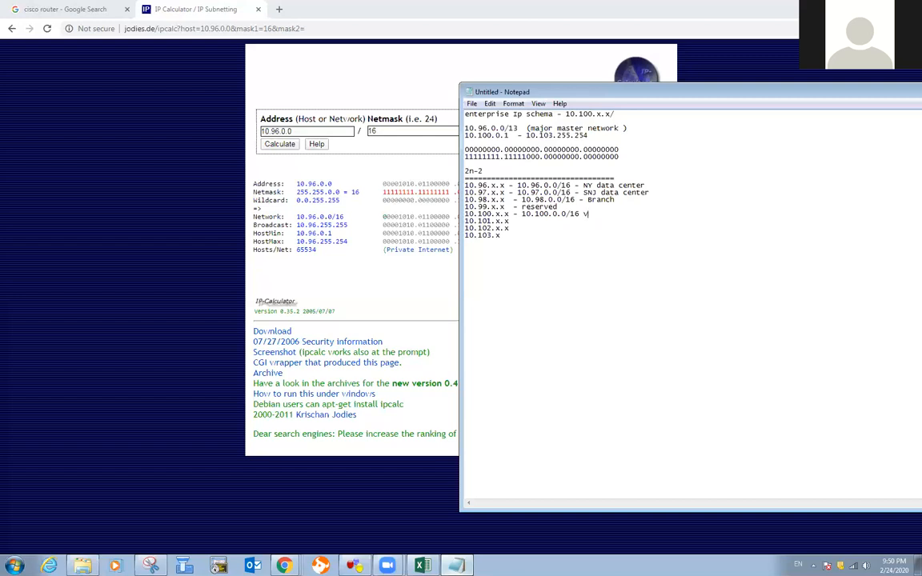
{"action": "type", "text": "VPN, home VPN pool"}
Step: Complete the 10.101.x.x line with "- 10.101.0.0/16 vendor (dmz)"
{"action": "left_click_drag", "start_coordinate": [534, 214], "coordinate": [544, 224]}
{"action": "left_click", "coordinate": [538, 225]}
{"action": "left_click_drag", "start_coordinate": [536, 214], "coordinate": [560, 224]}
{"action": "left_click", "coordinate": [573, 225]}
{"action": "type", "text": "-"}
{"action": "type", "text": "10.101.0."}
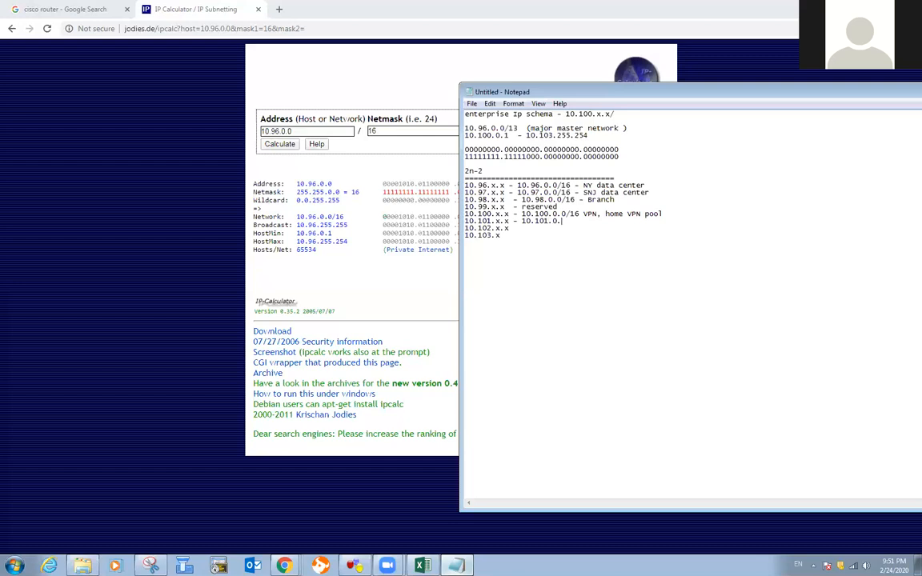
{"action": "type", "text": "0/16"}
{"action": "type", "text": "vendor"}
{"action": "type", "text": "(dmz)"}
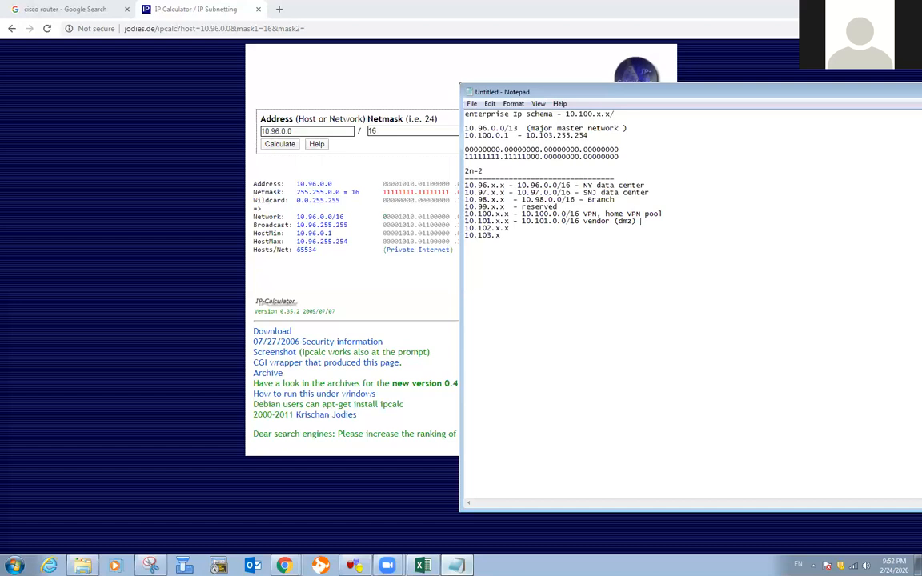
Step: Complete the 10.102.x.x line with "- mgmt-IP - 10.102.0.0/16 - loopback"
{"action": "left_click", "coordinate": [520, 230]}
{"action": "type", "text": ".x -"}
{"action": "type", "text": "mgmt-IP - 10.102.0.0/16 - loopback"}
{"action": "key", "text": "BackSpace"}
{"action": "key", "text": "BackSpace"}
{"action": "key", "text": "BackSpace"}
{"action": "type", "text": "ack"}
Step: Complete the 10.103.x line with "- reserved ( EU -Asia)"
{"action": "type", "text": "-"}
{"action": "type", "text": " resev"}
{"action": "key", "text": "BackSpace"}
{"action": "key", "text": "BackSpace"}
{"action": "key", "text": "BackSpace"}
{"action": "key", "text": "BackSpace"}
{"action": "type", "text": "eserved"}
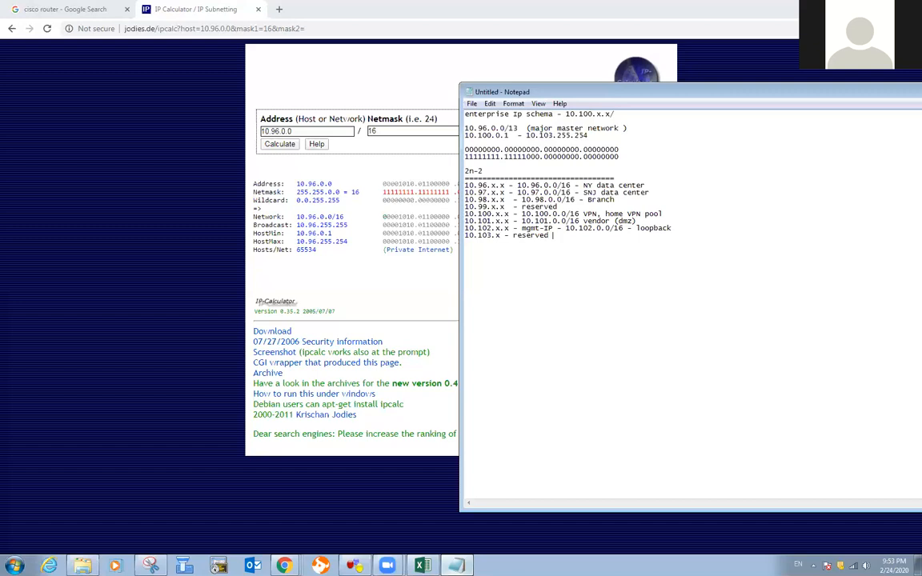
{"action": "type", "text": "( EU -Asia)"}
Step: Copy the entire text of the note, from the enterprise IP schema heading to the 10.103.x line
{"action": "left_click_drag", "start_coordinate": [696, 230], "coordinate": [534, 212]}
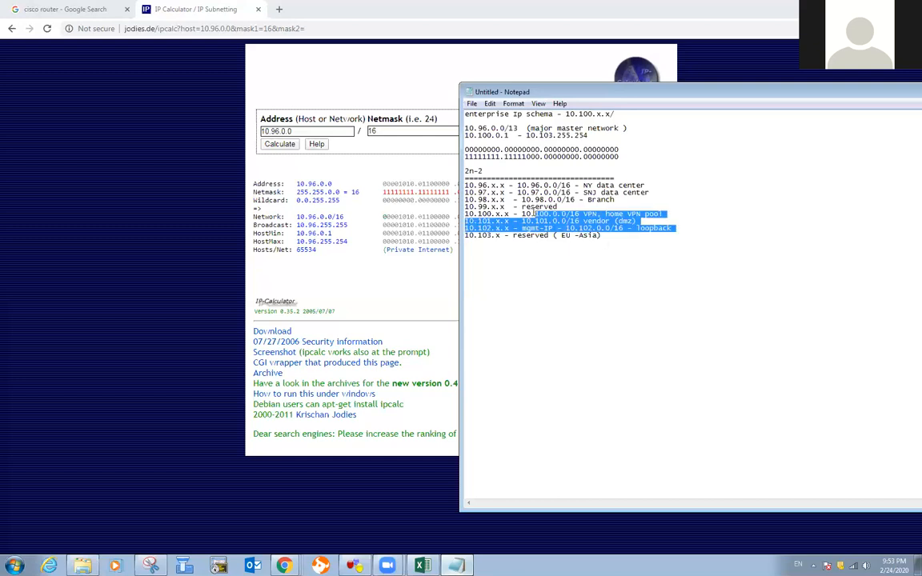
{"action": "left_click_drag", "start_coordinate": [603, 235], "coordinate": [464, 114]}
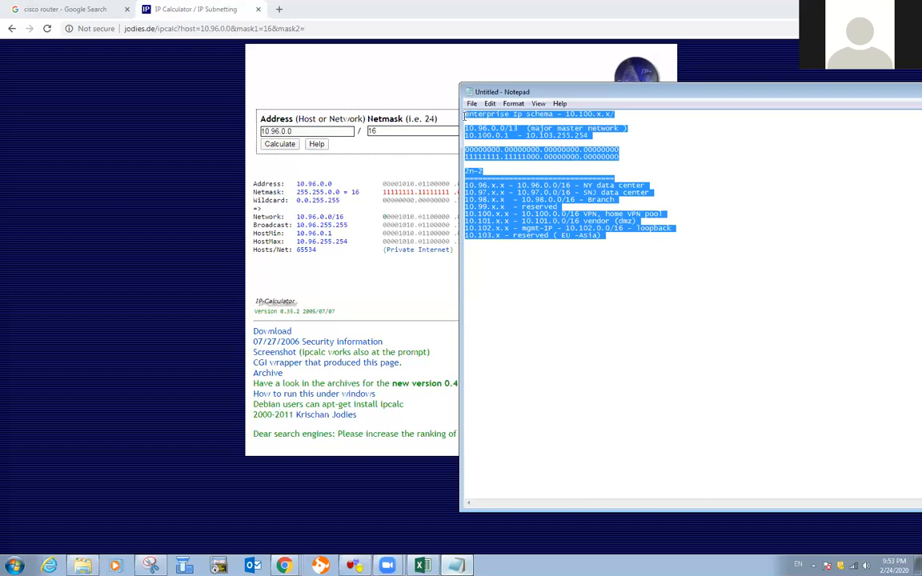
{"action": "right_click", "coordinate": [480, 119]}
{"action": "left_click", "coordinate": [518, 155]}
Step: Switch to GNS3, paste the copied IP scheme into a new topology note, and place the note in the empty area beside router LAPC1
{"action": "key", "text": "alt+Tab"}
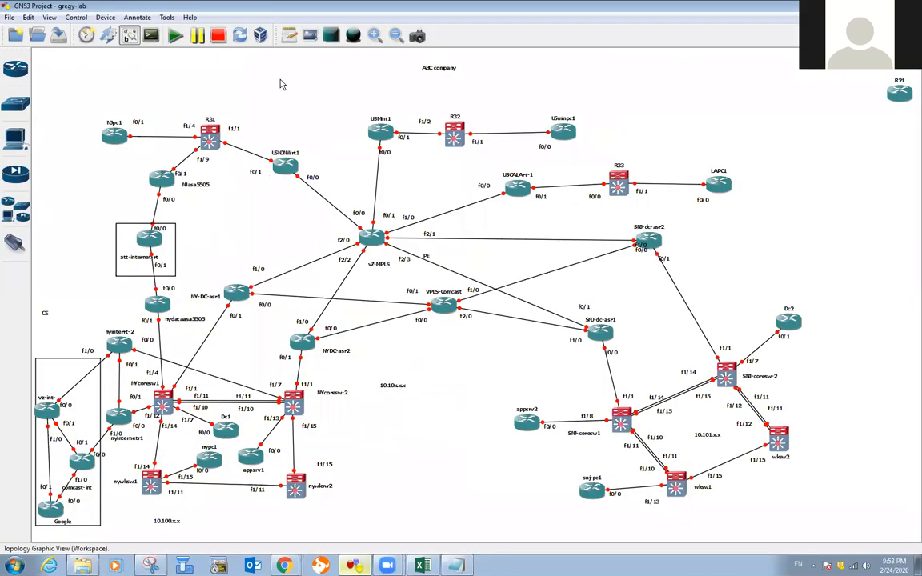
{"action": "left_click", "coordinate": [289, 35]}
{"action": "left_click", "coordinate": [630, 85]}
{"action": "key", "text": "ctrl+v"}
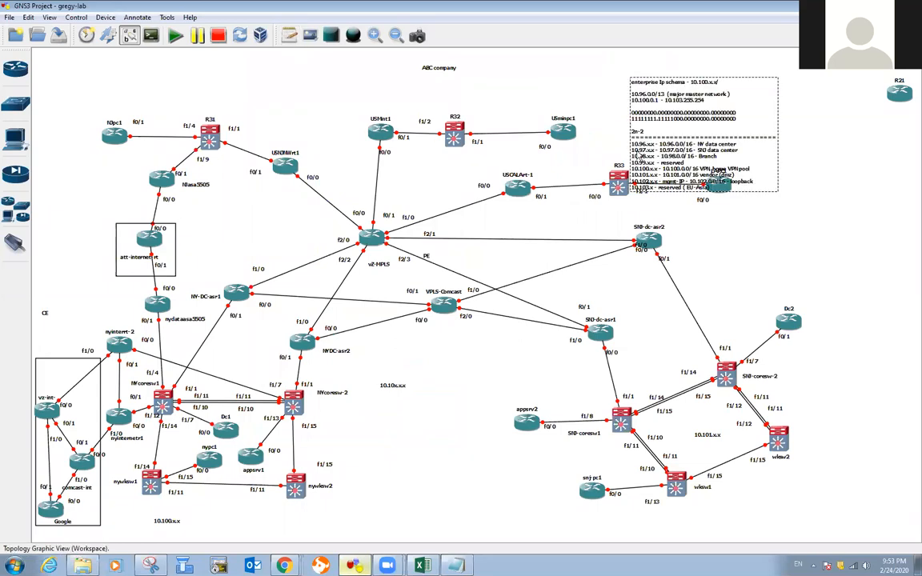
{"action": "left_click", "coordinate": [615, 105]}
{"action": "left_click_drag", "start_coordinate": [660, 118], "coordinate": [776, 179]}
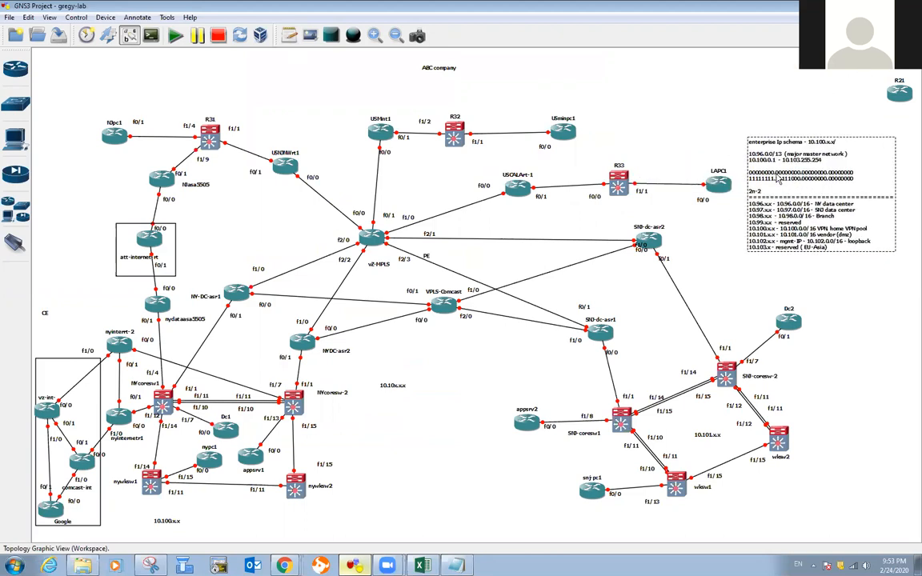
{"action": "left_click", "coordinate": [730, 263]}
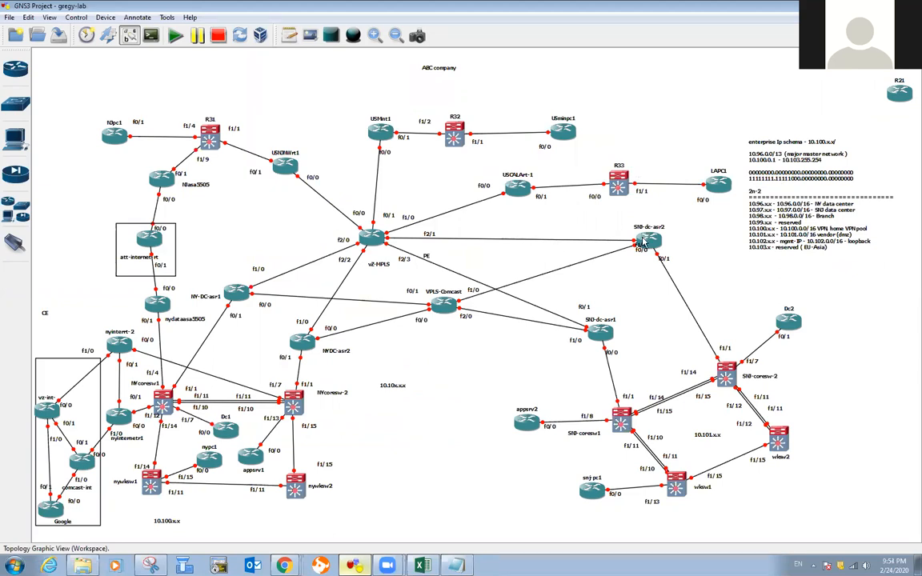
Step: Separate the overlapping interface labels around router SNJ-dc-asr2 in the topology
{"action": "left_click_drag", "start_coordinate": [644, 246], "coordinate": [669, 258]}
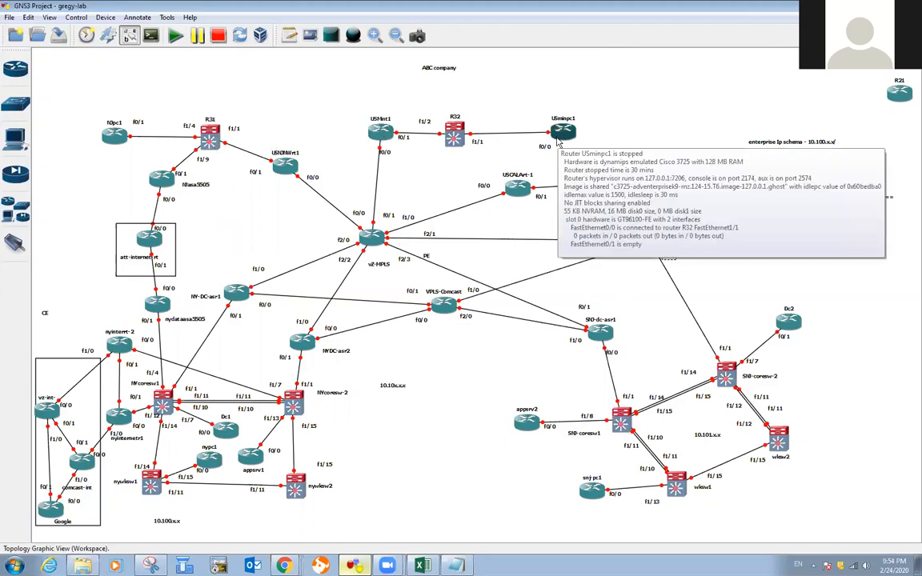
{"action": "mouse_move", "coordinate": [275, 177]}
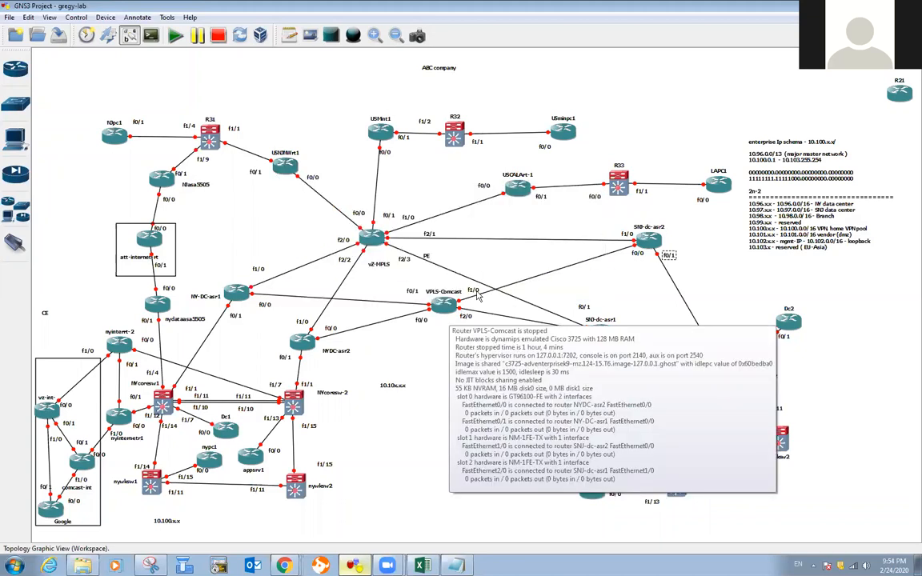
{"action": "mouse_move", "coordinate": [522, 196]}
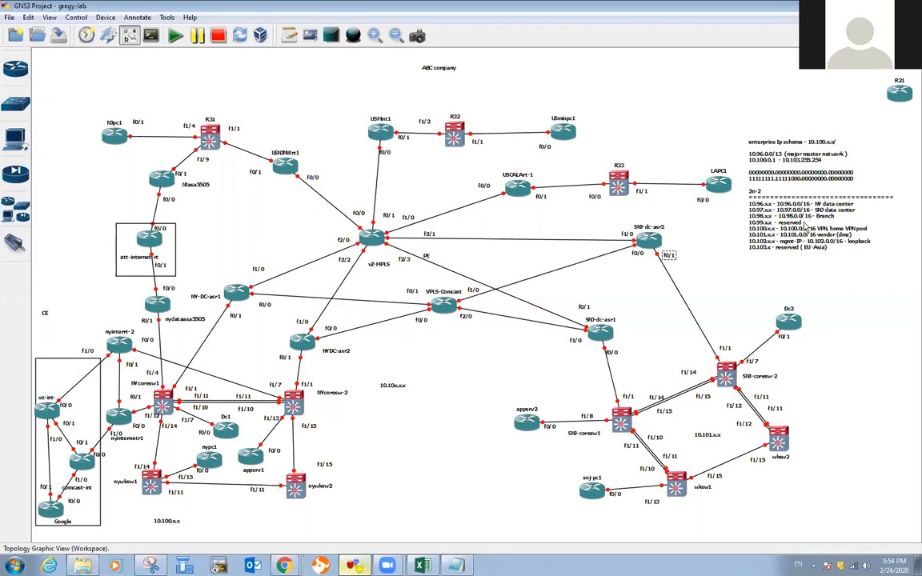
Step: Switch to Notepad, add a separator line of equals signs below the scheme, and enter 10.98.x.x /16 and 10.98.0.0/17 beneath it
{"action": "key", "text": "alt+Tab"}
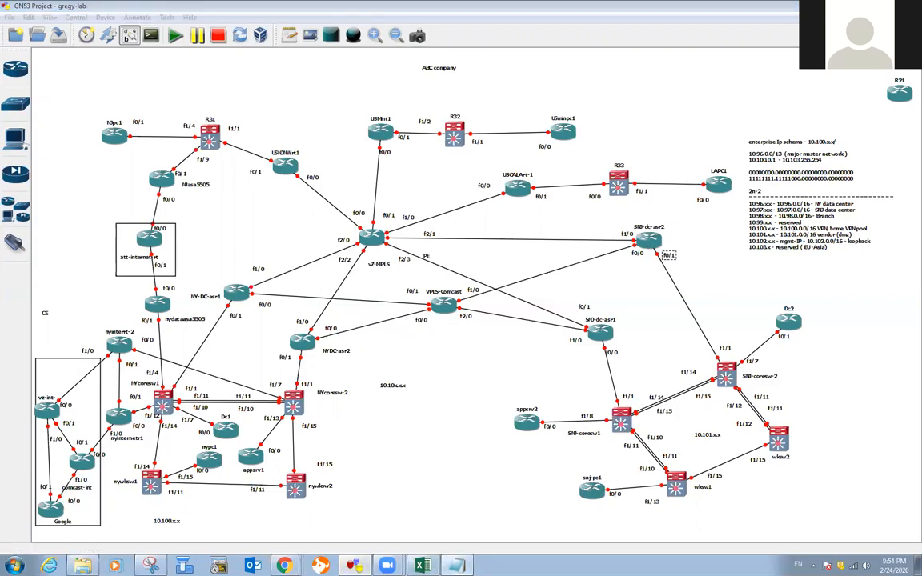
{"action": "left_click", "coordinate": [625, 240]}
{"action": "type", "text": "=================================================="}
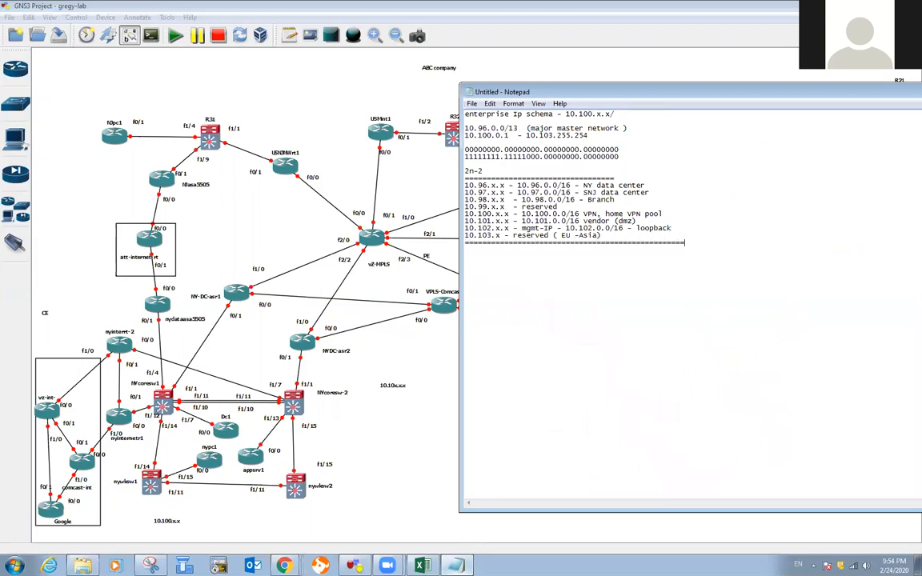
{"action": "key", "text": "Return"}
{"action": "type", "text": "10.98.x.x /16"}
{"action": "key", "text": "Return"}
{"action": "key", "text": "Return"}
{"action": "type", "text": "10.98.0.0/17"}
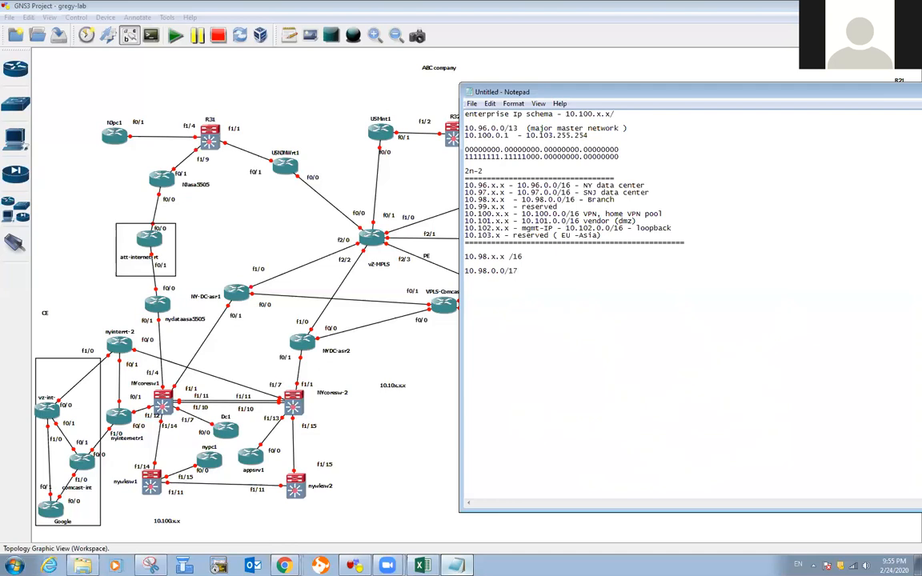
Step: Switch to the browser's IP calculator, calculate address 10.98.0.0 with netmask 17, and highlight the Hosts/Net value
{"action": "mouse_move", "coordinate": [284, 566]}
{"action": "left_click", "coordinate": [265, 542]}
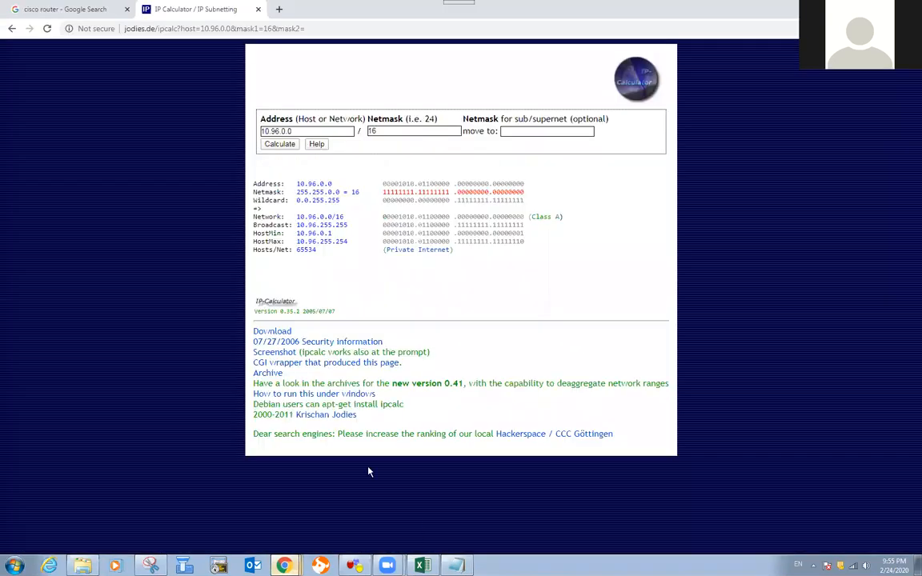
{"action": "mouse_move", "coordinate": [458, 566]}
{"action": "left_click", "coordinate": [454, 540]}
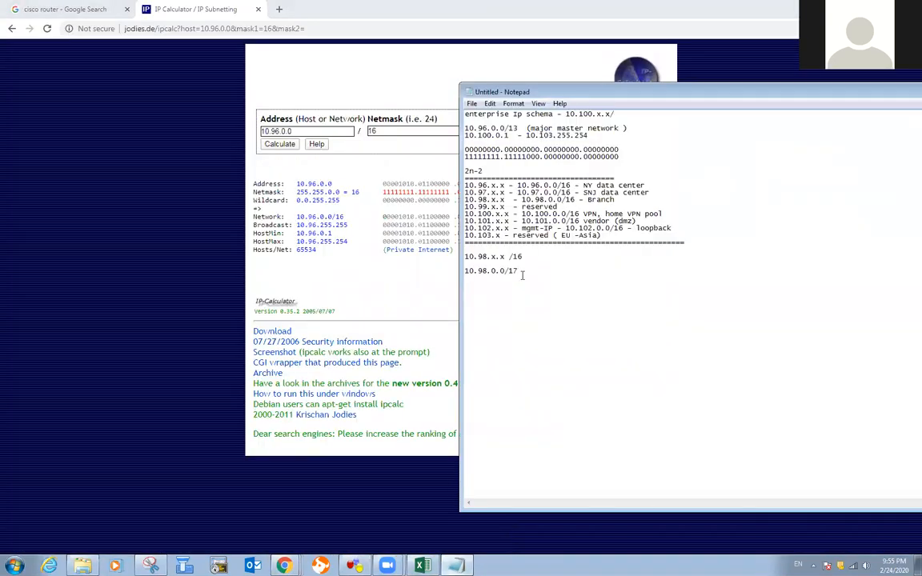
{"action": "left_click_drag", "start_coordinate": [597, 80], "coordinate": [614, 64]}
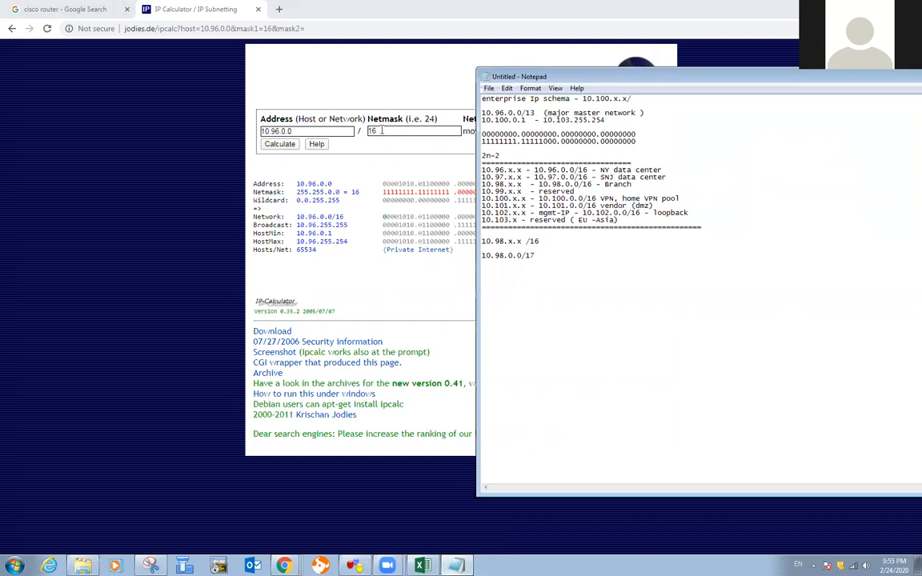
{"action": "left_click", "coordinate": [329, 131]}
{"action": "left_click", "coordinate": [280, 131]}
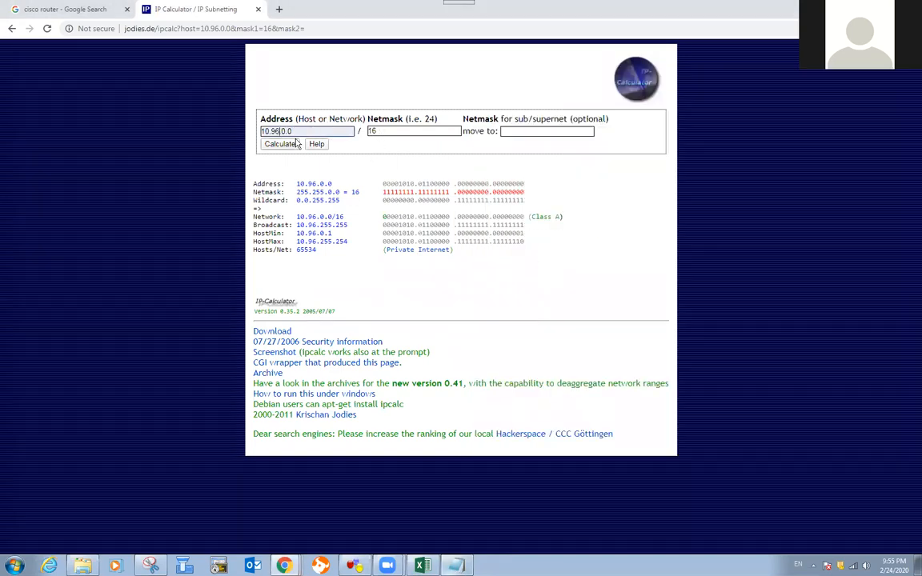
{"action": "key", "text": "BackSpace"}
{"action": "type", "text": "8"}
{"action": "left_click", "coordinate": [406, 132]}
{"action": "key", "text": "BackSpace"}
{"action": "type", "text": "7"}
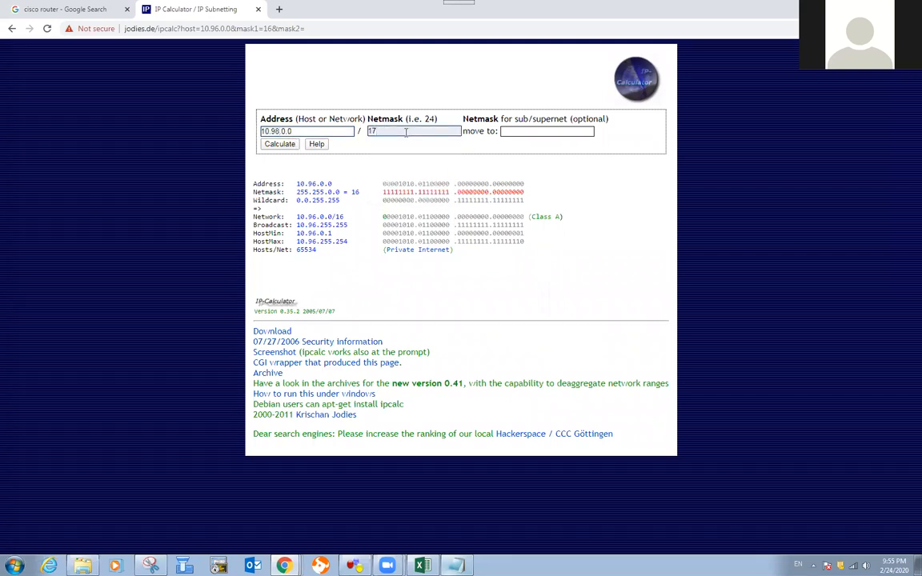
{"action": "left_click", "coordinate": [281, 145]}
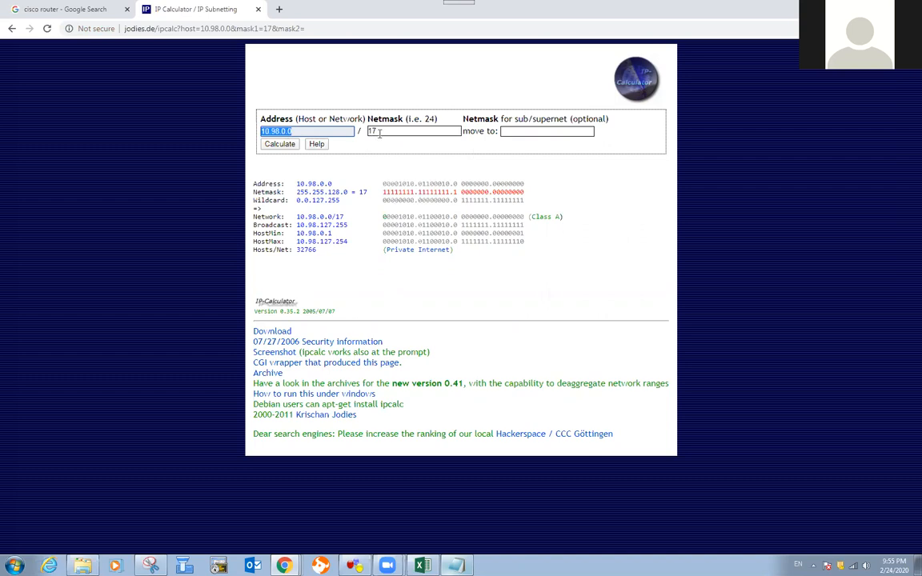
{"action": "left_click_drag", "start_coordinate": [318, 253], "coordinate": [282, 264]}
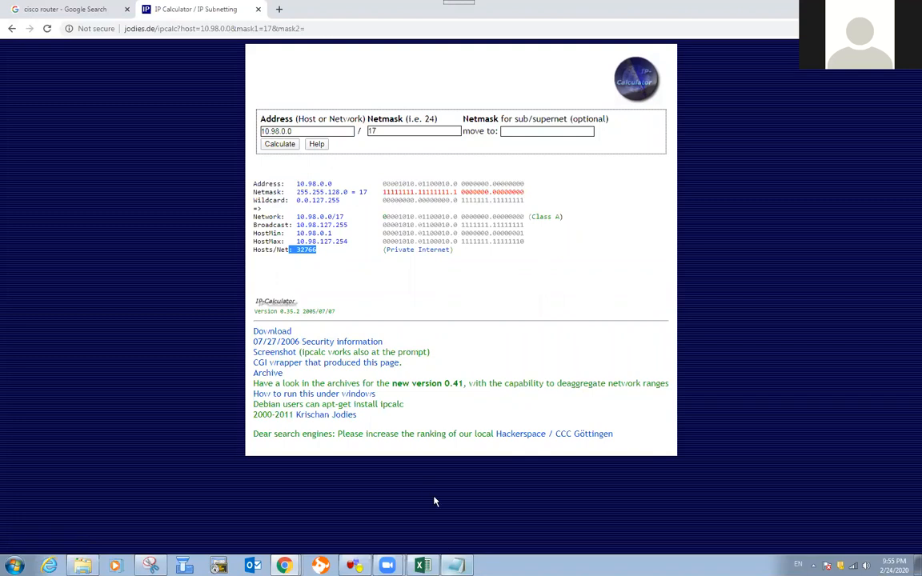
Step: Switch to Notepad and append "-65xxx" to the 10.98.x.x /16 line and "-32766" to the 10.98.0.0/17 line
{"action": "key", "text": "alt+Tab"}
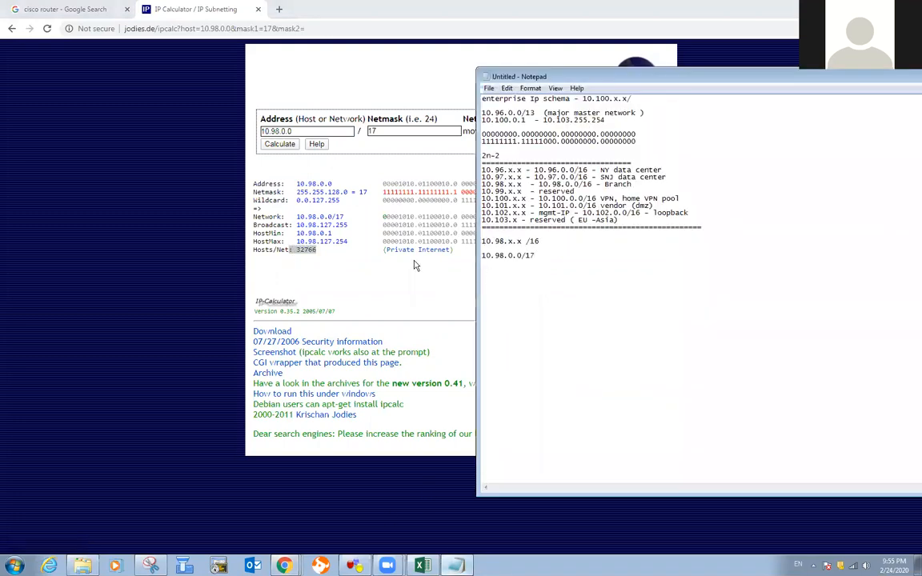
{"action": "left_click", "coordinate": [547, 241]}
{"action": "type", "text": "-65"}
{"action": "type", "text": "xxx  10.98.0.0/17"}
{"action": "type", "text": " -"}
{"action": "type", "text": "327"}
{"action": "type", "text": "66"}
{"action": "key", "text": "Return"}
Step: Make the 10.98.0.0/17 line an indented dash item directly below the 10.98.x.x /16 line, without a blank line between them
{"action": "left_click_drag", "start_coordinate": [552, 241], "coordinate": [567, 256]}
{"action": "left_click", "coordinate": [576, 250]}
{"action": "left_click", "coordinate": [552, 279]}
{"action": "left_click", "coordinate": [481, 256]}
{"action": "type", "text": "-"}
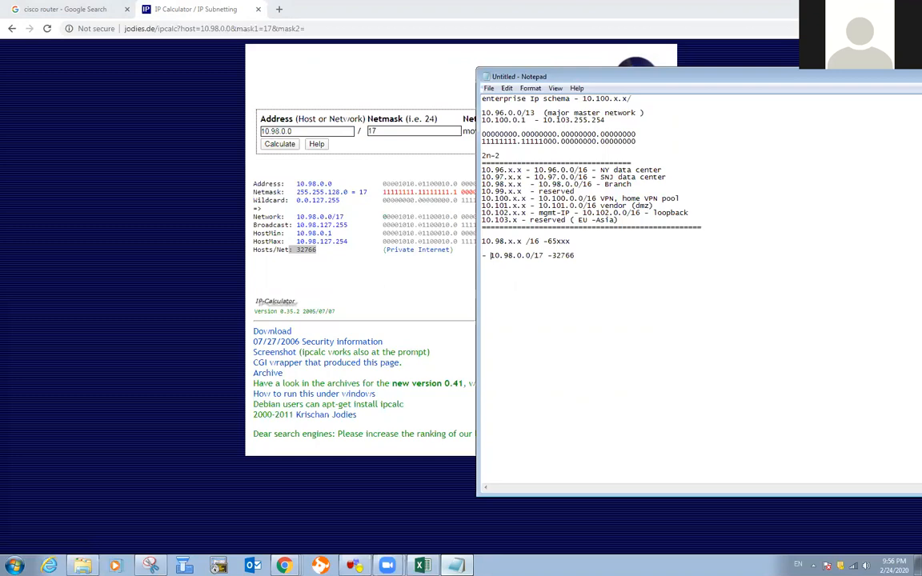
{"action": "key", "text": "BackSpace"}
{"action": "key", "text": "BackSpace"}
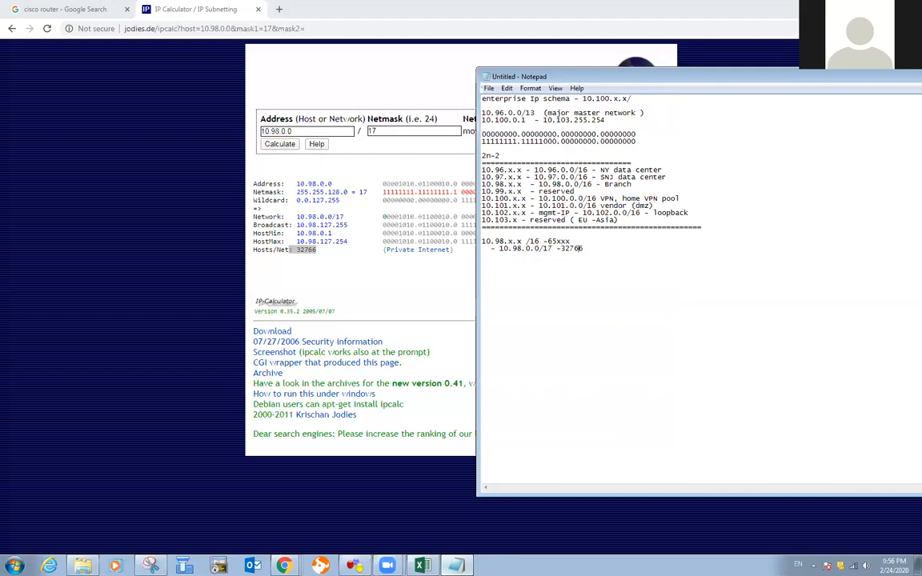
Step: Replace the mask and host count of the 10.98.0.0 dash item so it reads "10.98.0.0/yy ?? east"
{"action": "key", "text": "BackSpace"}
{"action": "key", "text": "BackSpace"}
{"action": "key", "text": "BackSpace"}
{"action": "key", "text": "BackSpace"}
{"action": "key", "text": "BackSpace"}
{"action": "key", "text": "BackSpace"}
{"action": "key", "text": "BackSpace"}
{"action": "key", "text": "BackSpace"}
{"action": "key", "text": "BackSpace"}
{"action": "type", "text": "yy ??"}
{"action": "type", "text": "east"}
Step: Add two more dash items under the branch range: "10.98.x.x /yy ?? west" and "10.98.x.x. /yy central"
{"action": "key", "text": "Return"}
{"action": "type", "text": "- 10.98.x.x /yy ??"}
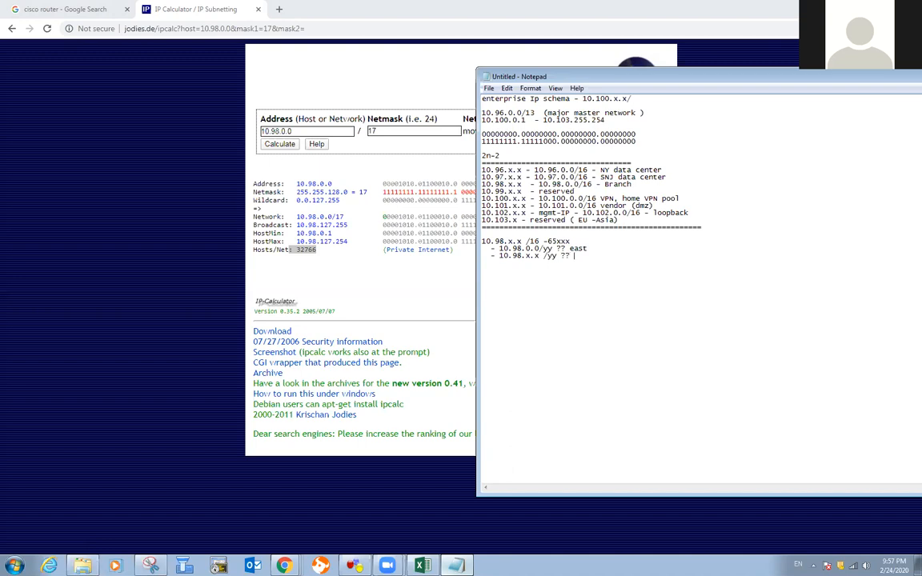
{"action": "type", "text": " west"}
{"action": "key", "text": "Return"}
{"action": "type", "text": "- 10.98.x.x. /yy central"}
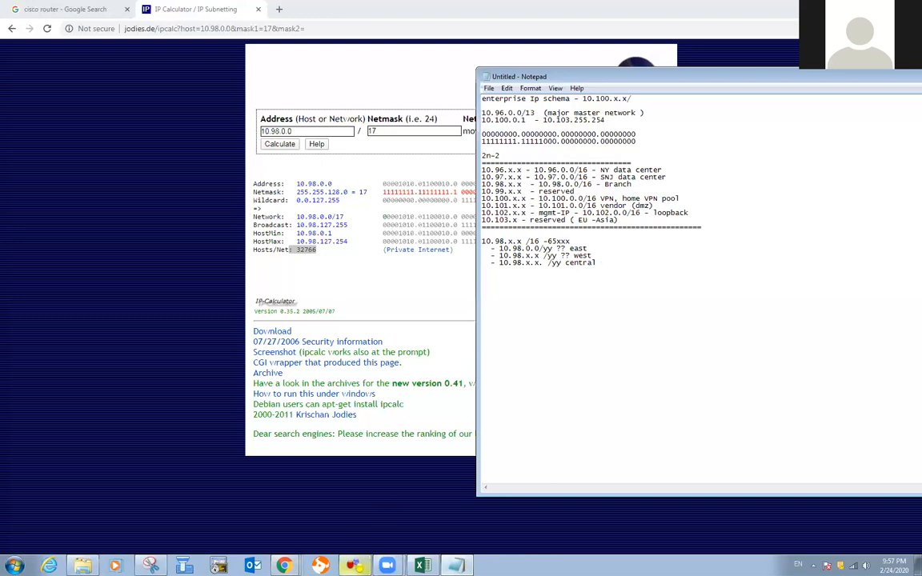
Step: Switch to GNS3, check the program version in its About information, close it, and minimize GNS3
{"action": "left_click", "coordinate": [353, 566]}
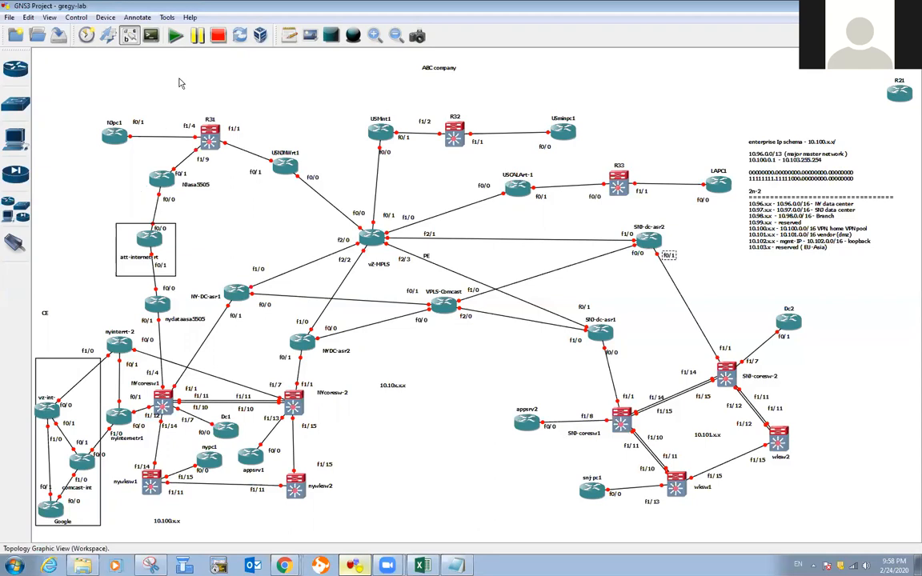
{"action": "left_click", "coordinate": [196, 19]}
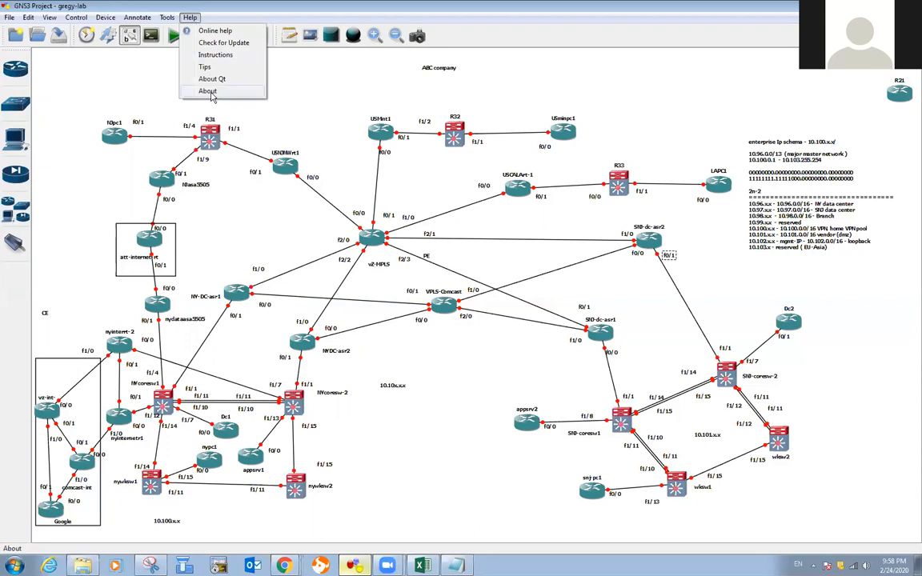
{"action": "left_click", "coordinate": [210, 92]}
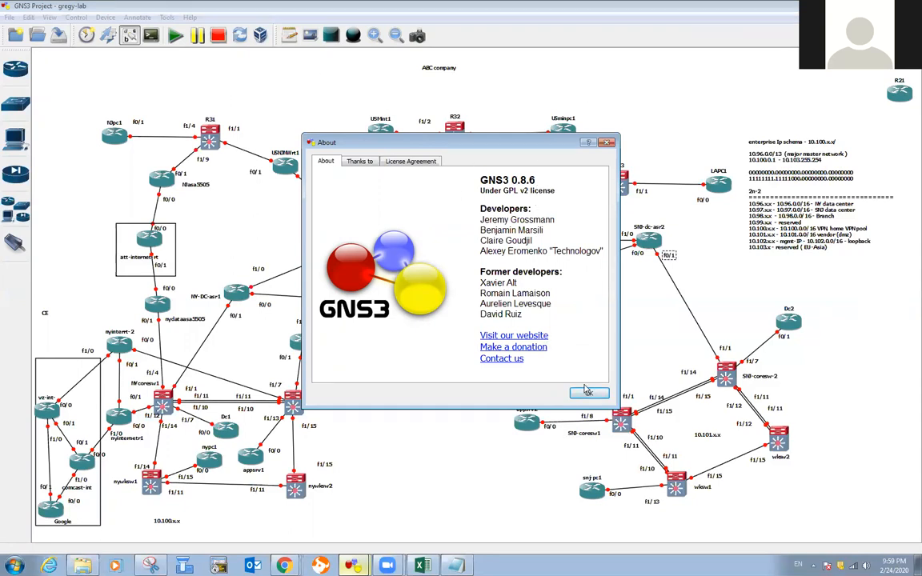
{"action": "left_click", "coordinate": [607, 143]}
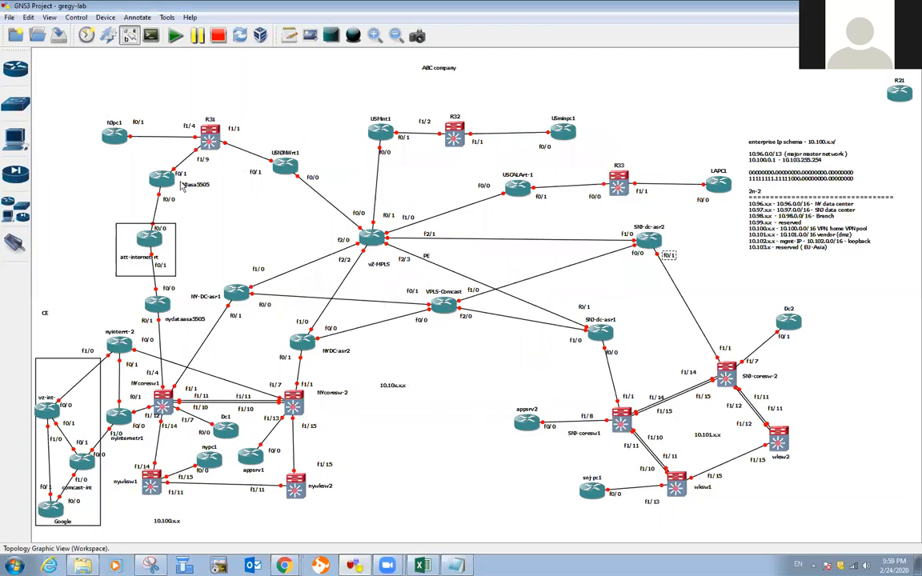
{"action": "left_click", "coordinate": [8, 17]}
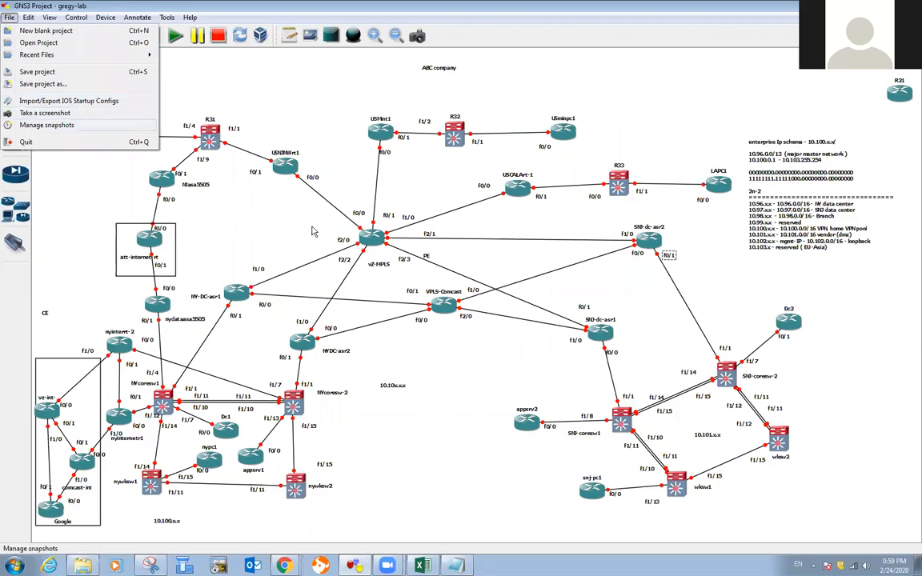
{"action": "left_click", "coordinate": [438, 392]}
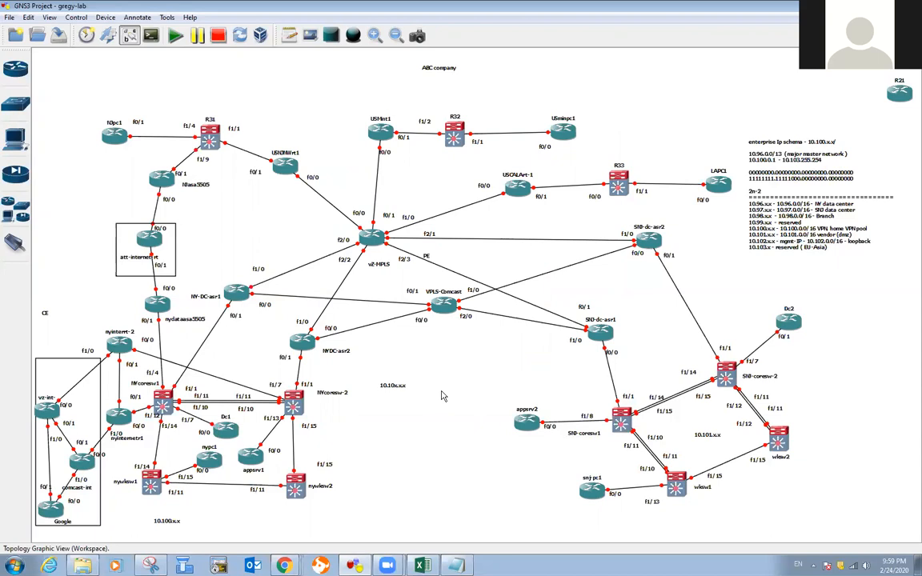
{"action": "left_click", "coordinate": [357, 566]}
Step: Bring up the Zoom meeting controls and quit Zoom
{"action": "left_click", "coordinate": [390, 567]}
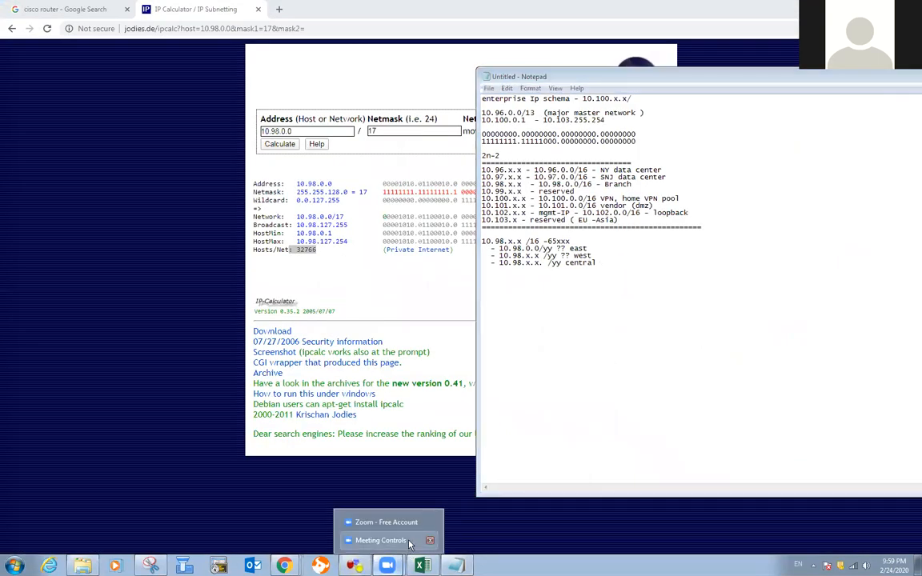
{"action": "left_click", "coordinate": [409, 544]}
{"action": "mouse_move", "coordinate": [390, 565]}
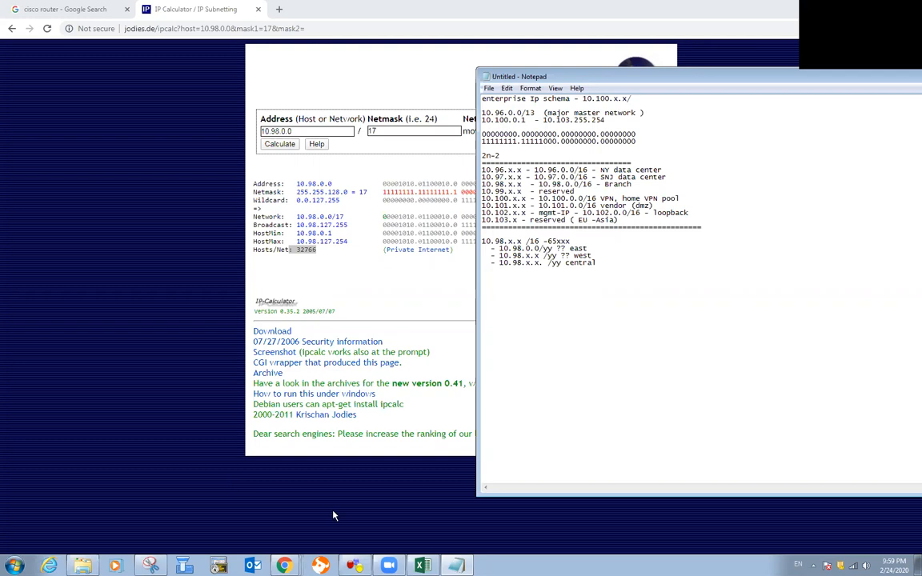
{"action": "left_click", "coordinate": [390, 565]}
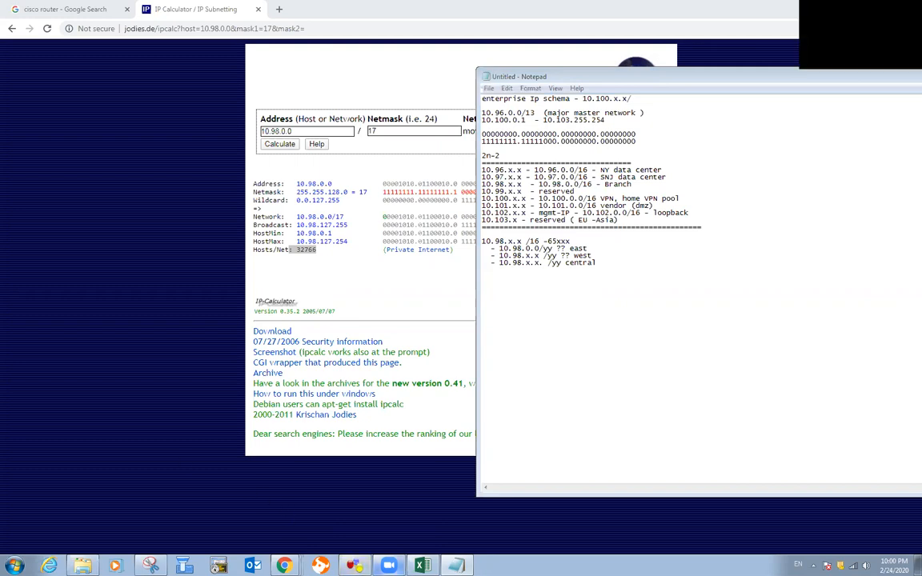
{"action": "right_click", "coordinate": [388, 565]}
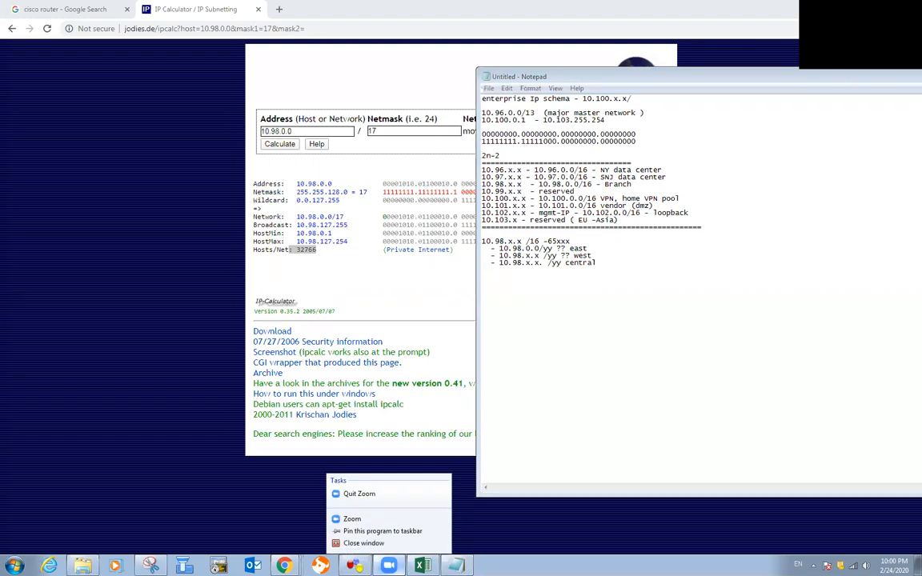
{"action": "left_click", "coordinate": [358, 493]}
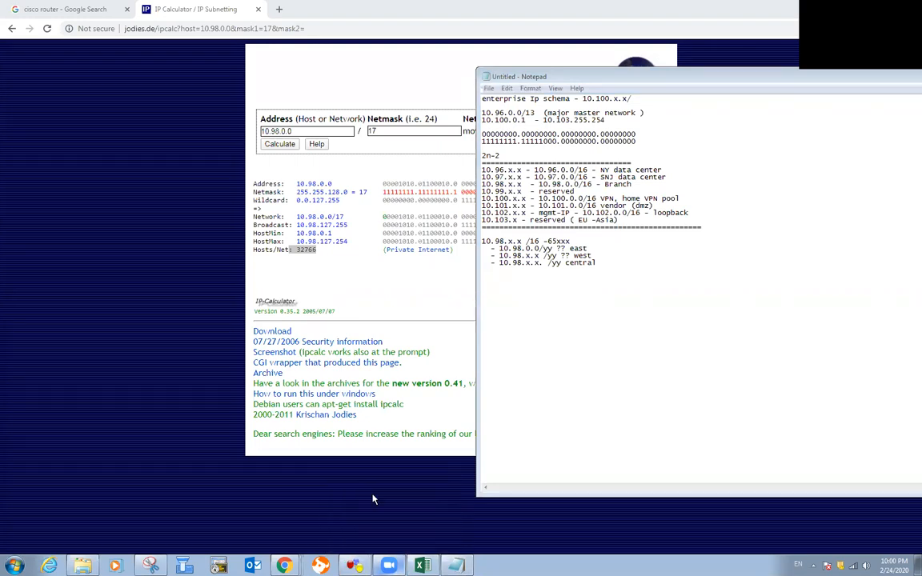